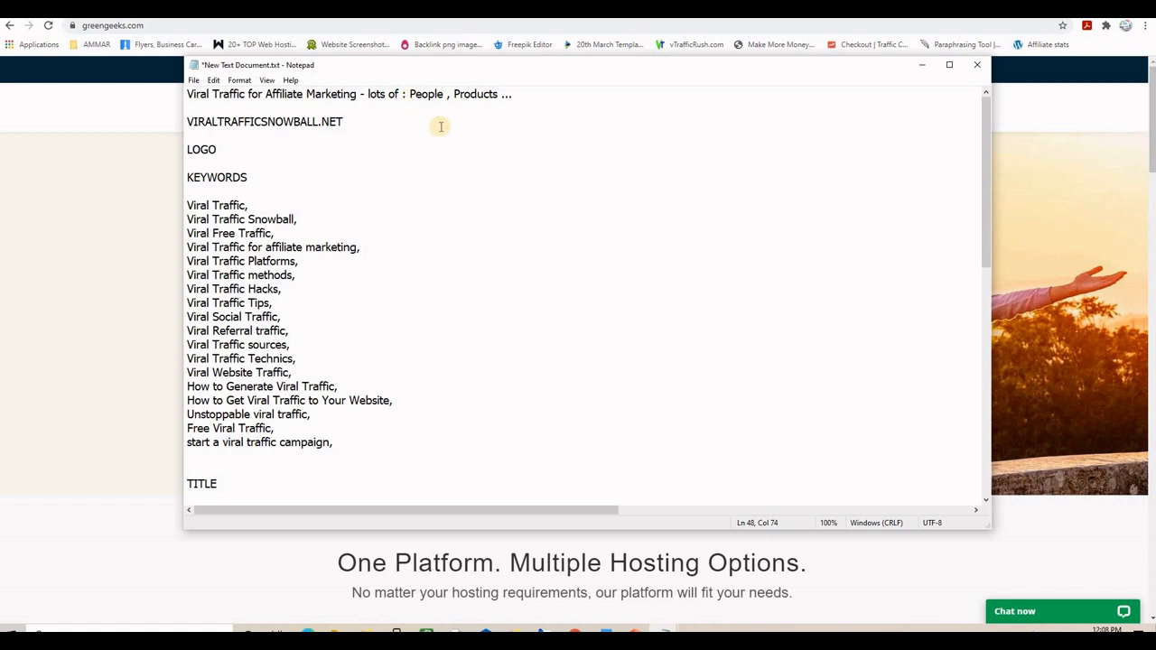
# - Highlight the VIRALTRAFFICSNOWBALL.NET domain, Viral Traffic Snowball title and 'How to Get Loads' headline in the notes
pyautogui.click(342, 121)
pyautogui.moveTo(330, 121); pyautogui.dragTo(199, 131)
pyautogui.click(204, 136)
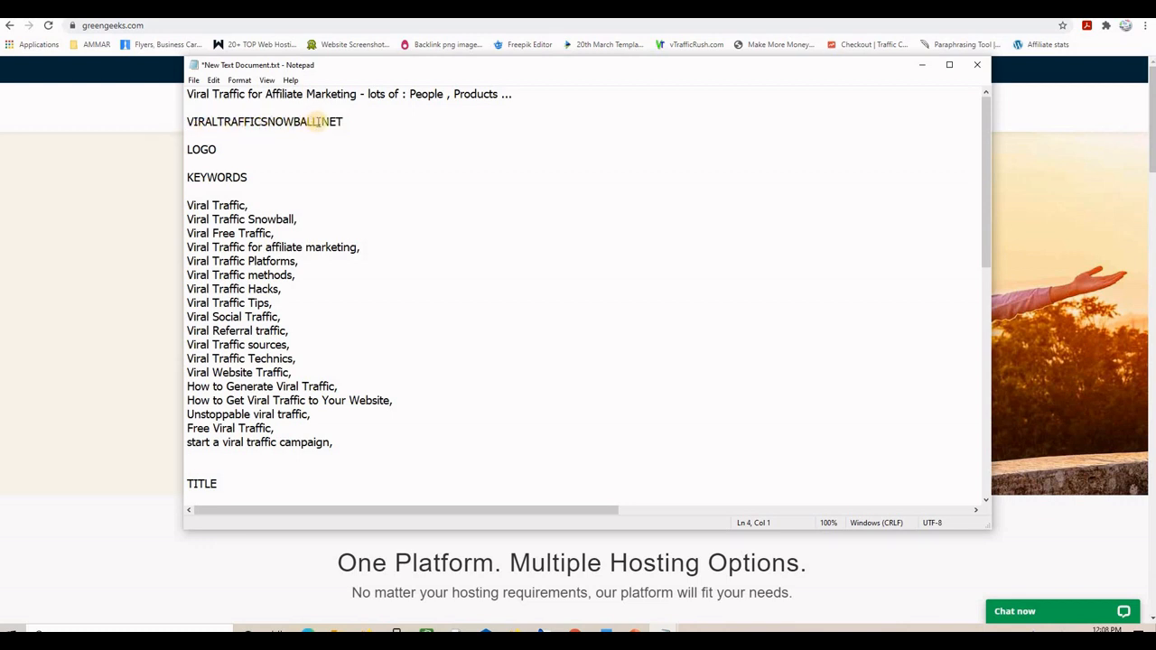
pyautogui.moveTo(344, 121); pyautogui.dragTo(181, 149)
pyautogui.click(367, 136)
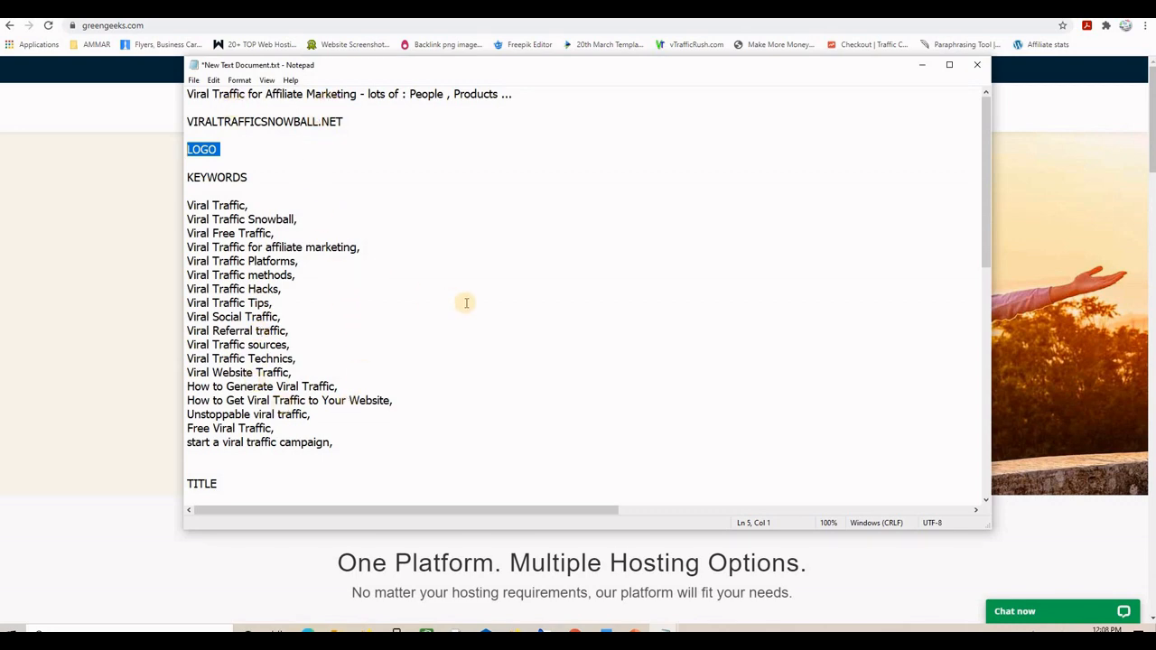
pyautogui.scroll(-5, 466, 303)
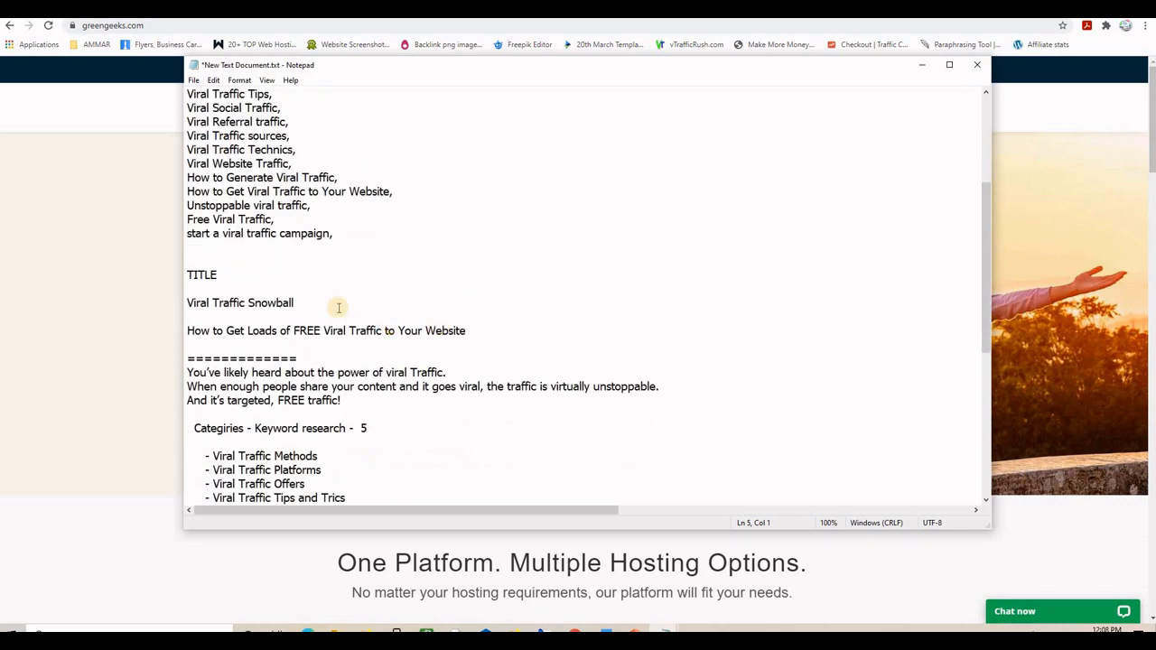
pyautogui.click(338, 306)
pyautogui.moveTo(209, 305); pyautogui.dragTo(176, 305)
pyautogui.moveTo(466, 330); pyautogui.dragTo(210, 331)
pyautogui.scroll(-2, 537, 283)
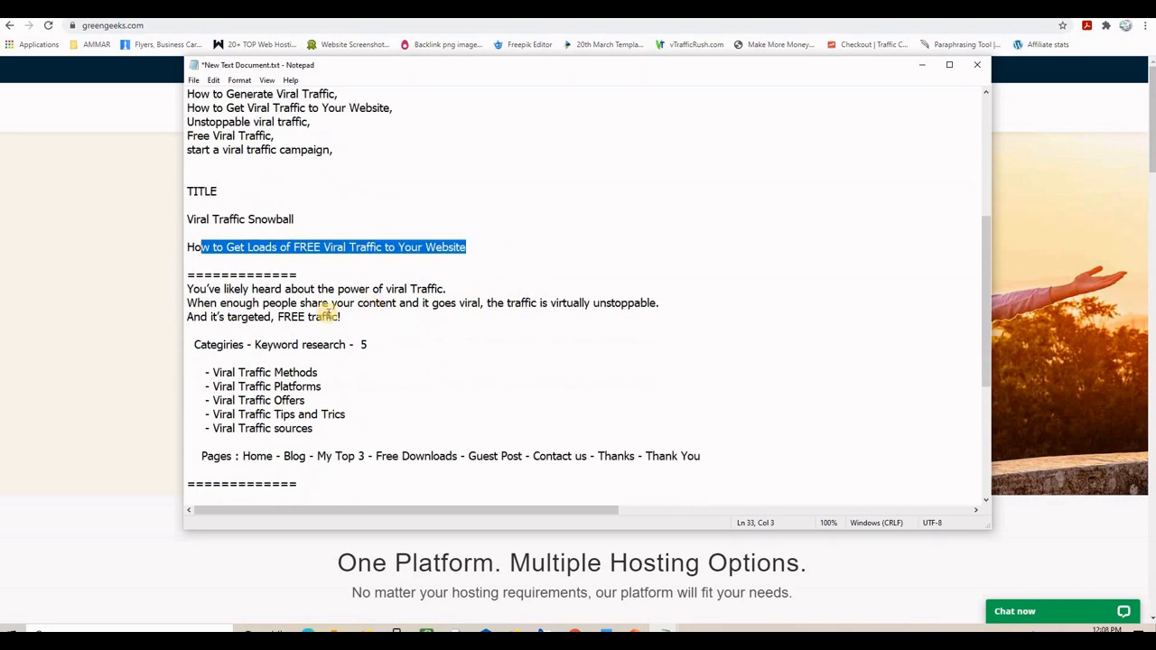
pyautogui.click(328, 316)
# - Read through the Strategies and viral sharing tips, then bring the GreenGeeks page forward
pyautogui.scroll(-2, 460, 309)
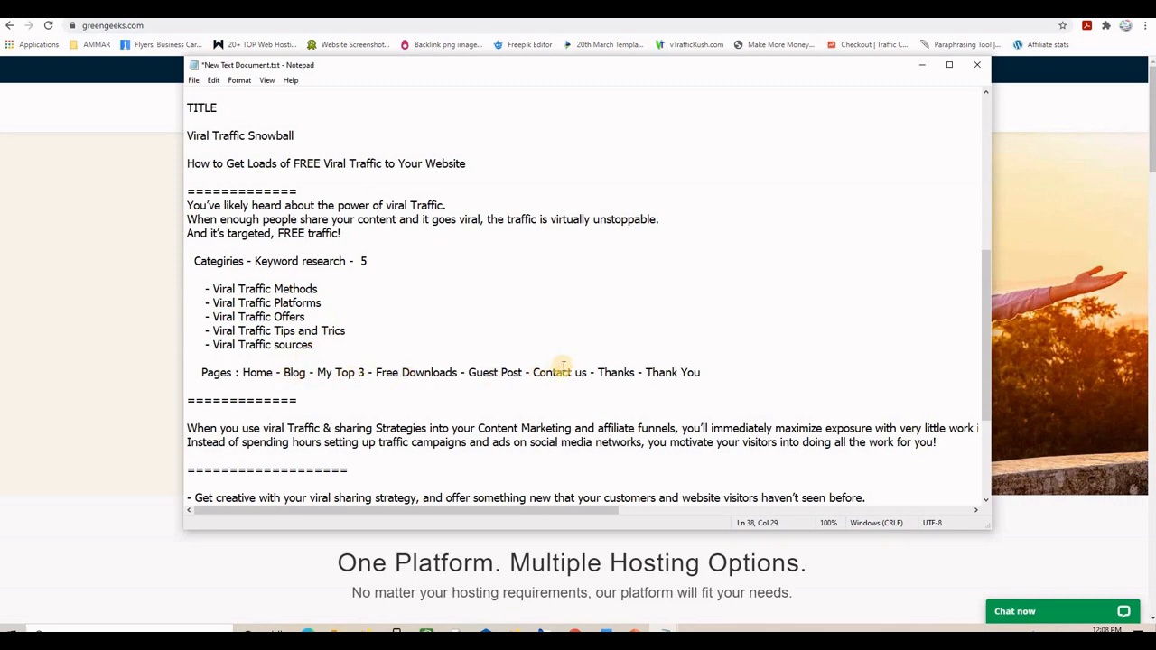
pyautogui.scroll(-2, 569, 353)
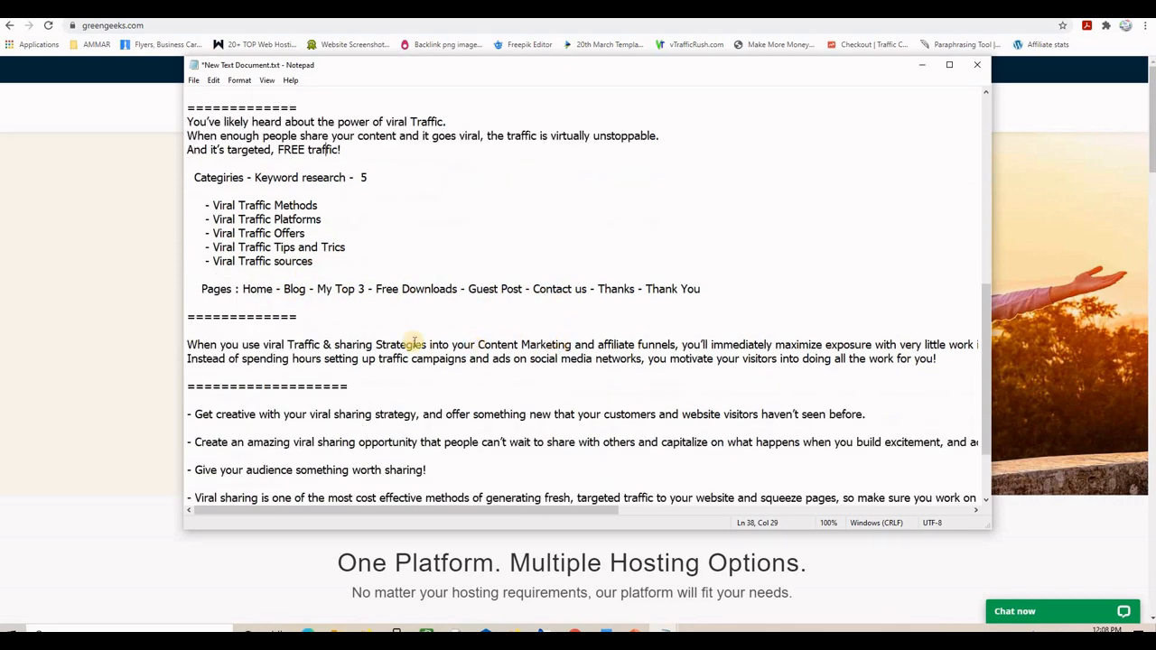
pyautogui.doubleClick(380, 345)
pyautogui.keyDown('shift'); pyautogui.click(452, 358); pyautogui.keyUp('shift')
pyautogui.scroll(-2, 406, 343)
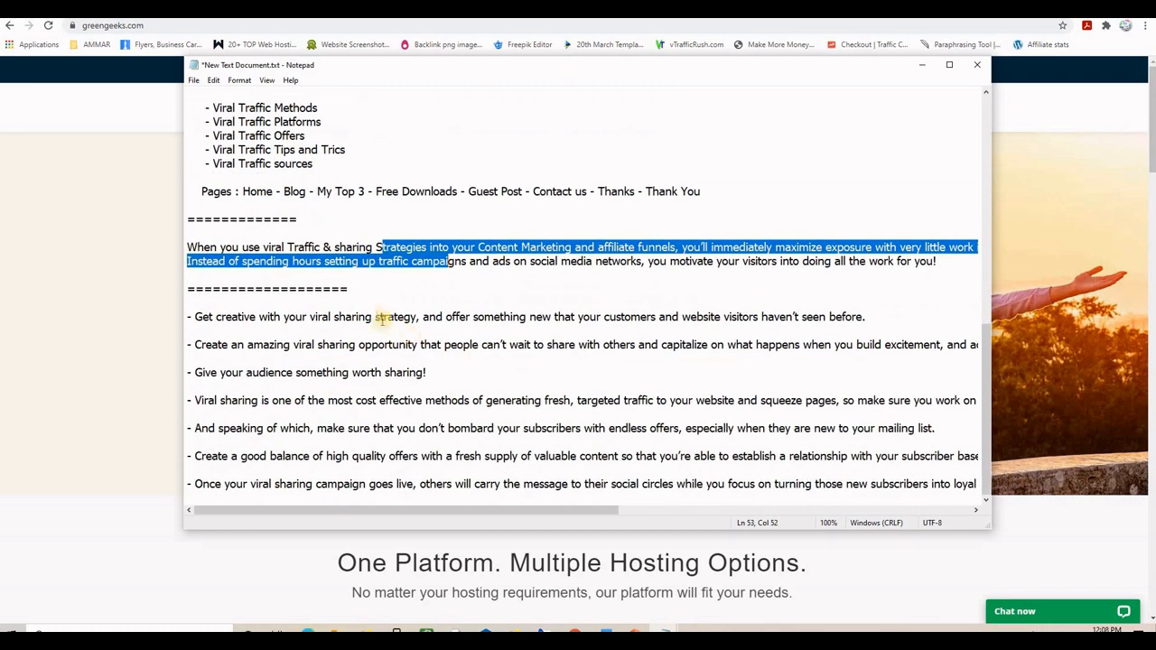
pyautogui.moveTo(375, 317); pyautogui.dragTo(403, 317)
pyautogui.keyDown('shift'); pyautogui.click(436, 400); pyautogui.keyUp('shift')
pyautogui.scroll(11, 533, 357)
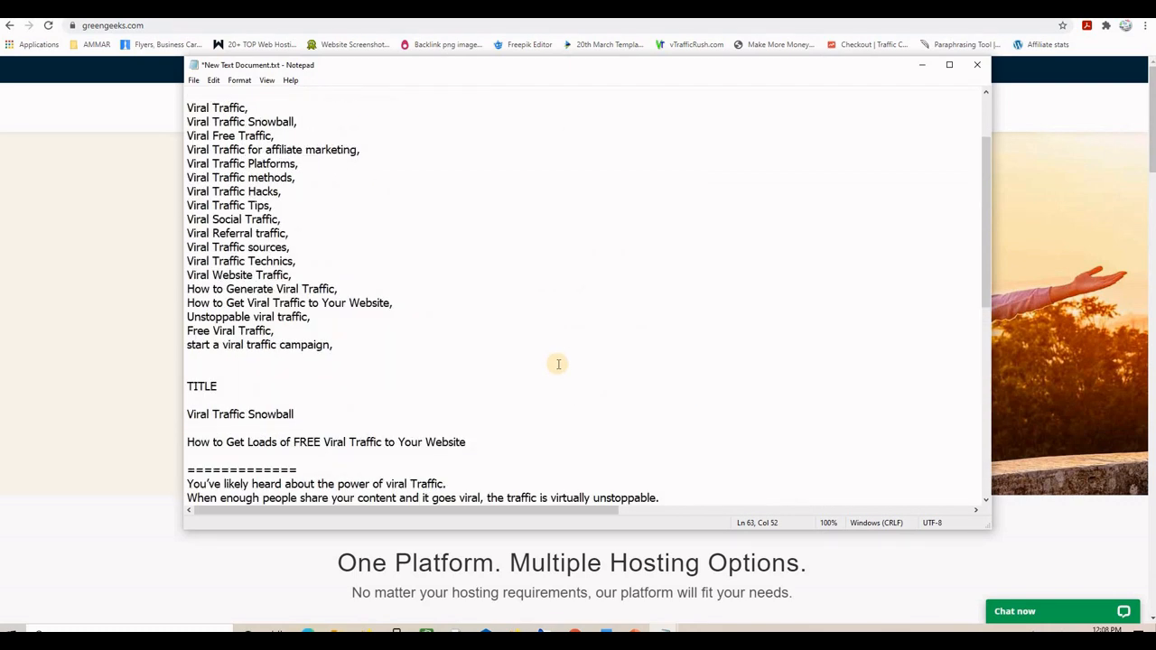
pyautogui.scroll(2, 558, 364)
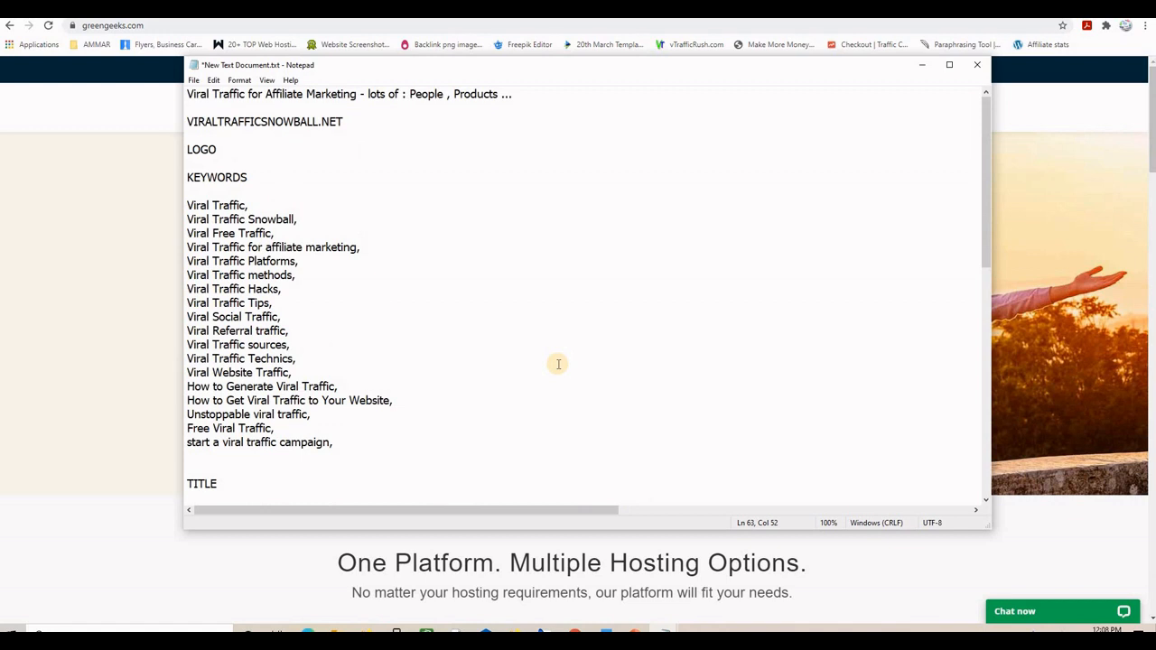
pyautogui.hotkey('alt', 'Tab')
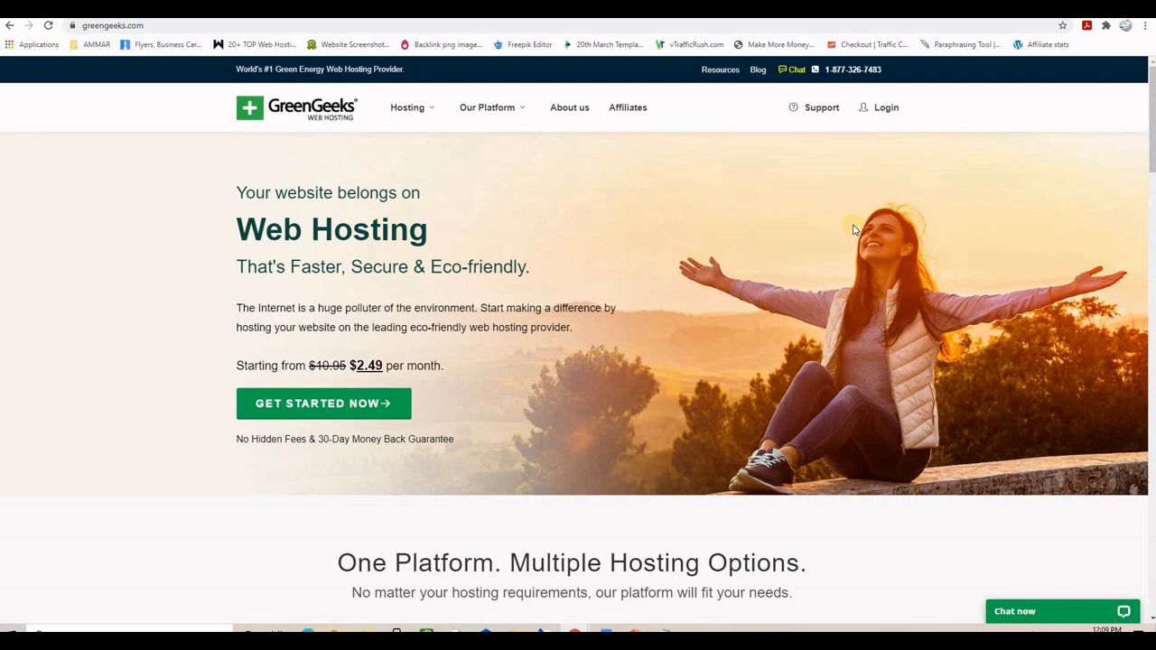
# - Compare the Bluehost tab with GreenGeeks, noting GreenGeeks' Eco-friendly headline and starting price
pyautogui.hotkey('ctrl', 'Tab')
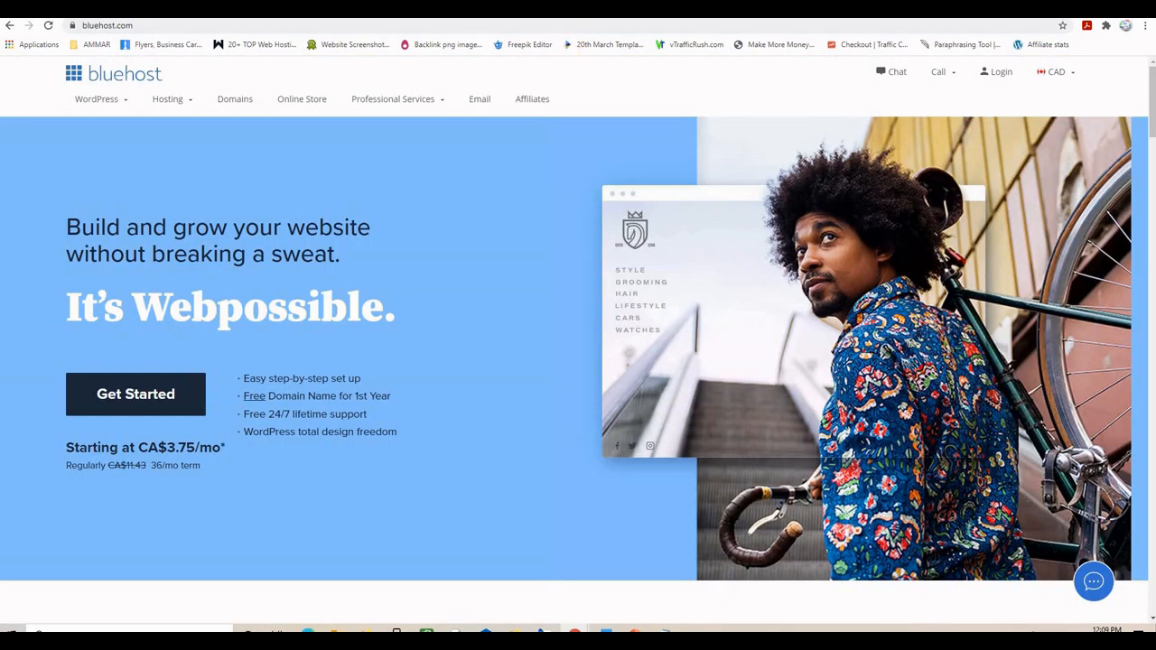
pyautogui.hotkey('ctrl', 'Tab')
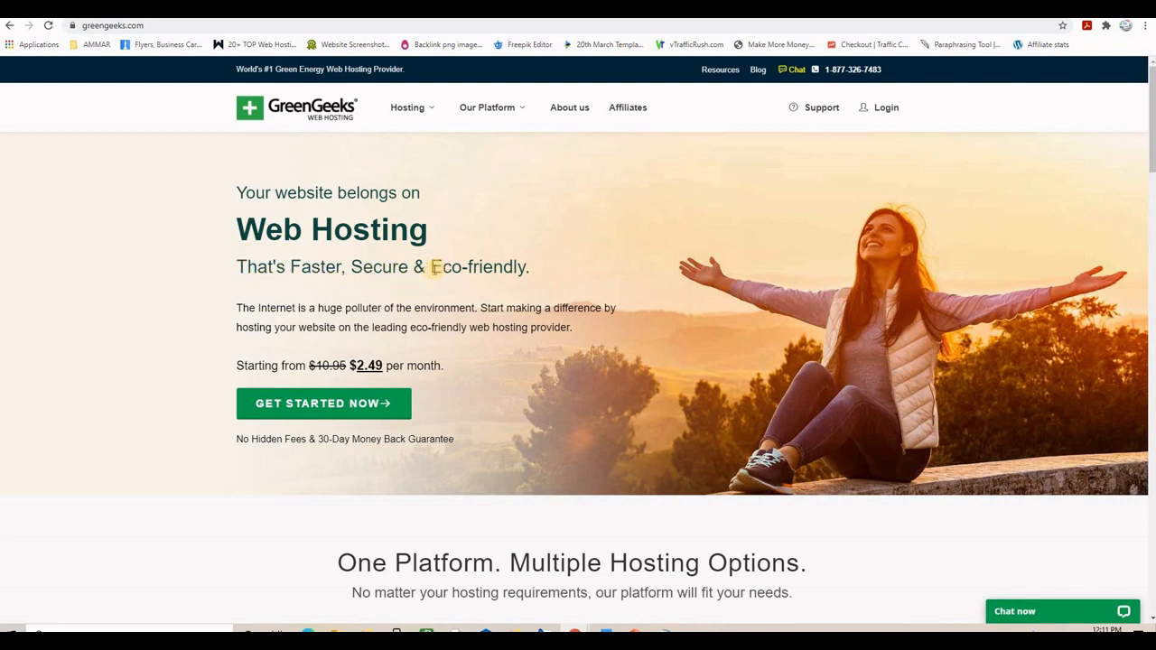
pyautogui.moveTo(431, 268); pyautogui.dragTo(545, 267)
pyautogui.click(545, 268)
pyautogui.moveTo(236, 366); pyautogui.dragTo(377, 369)
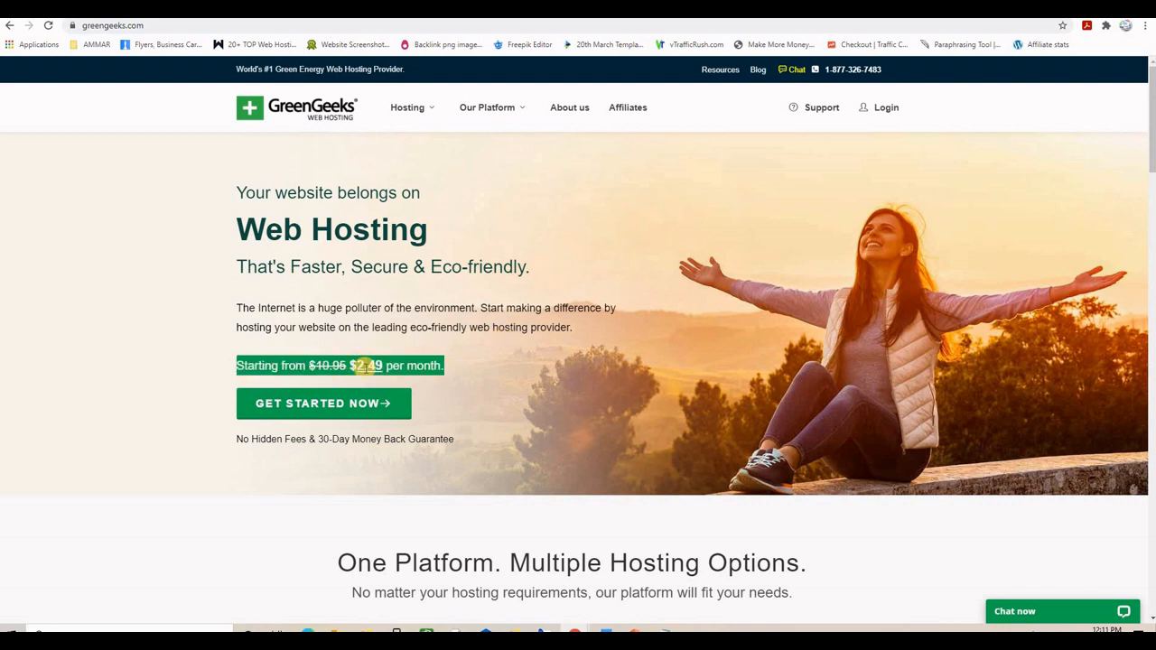
pyautogui.click(377, 368)
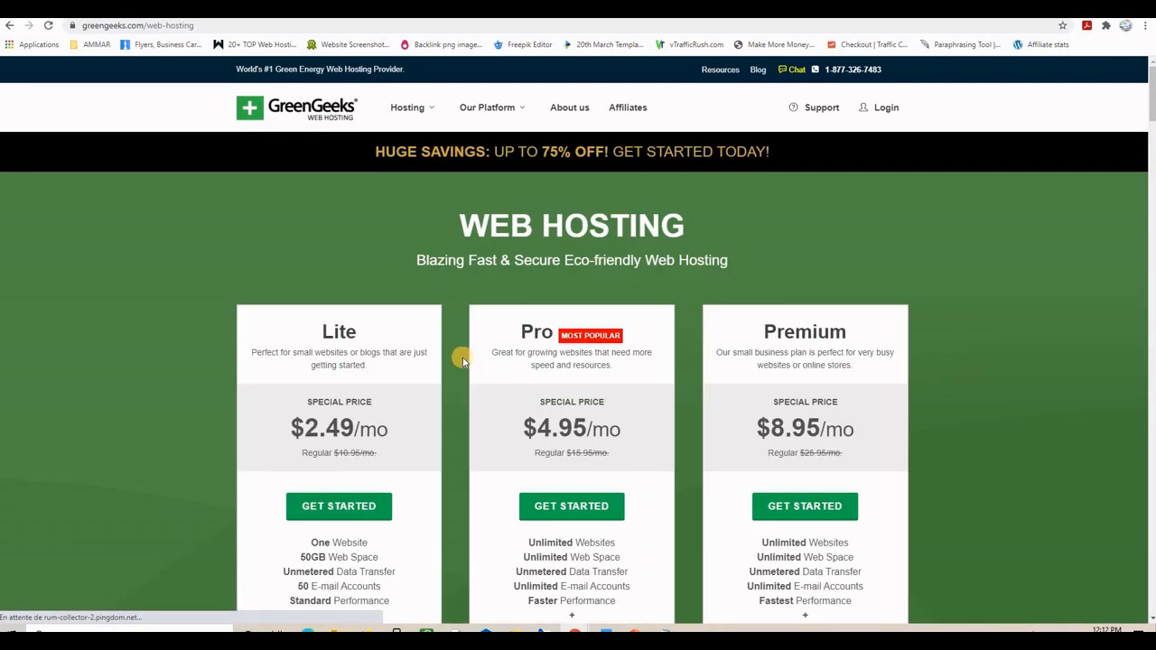
# - Compare website limits: One Website on the Lite plan versus Unlimited Websites on Pro
pyautogui.scroll(-1, 462, 362)
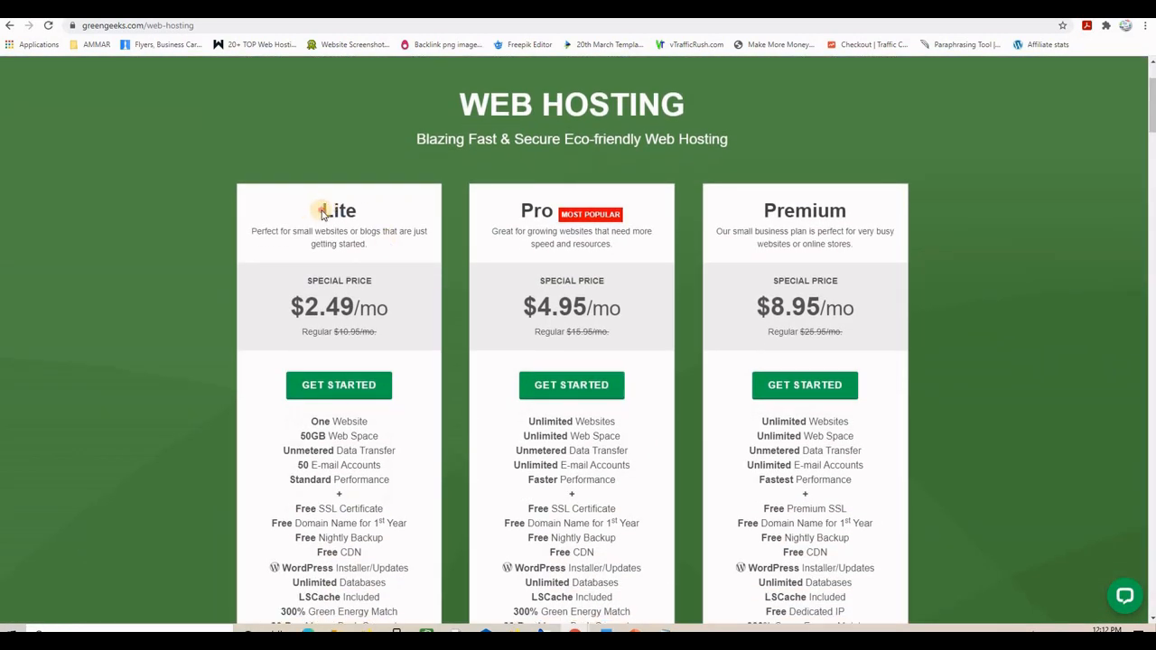
pyautogui.moveTo(315, 214); pyautogui.dragTo(357, 212)
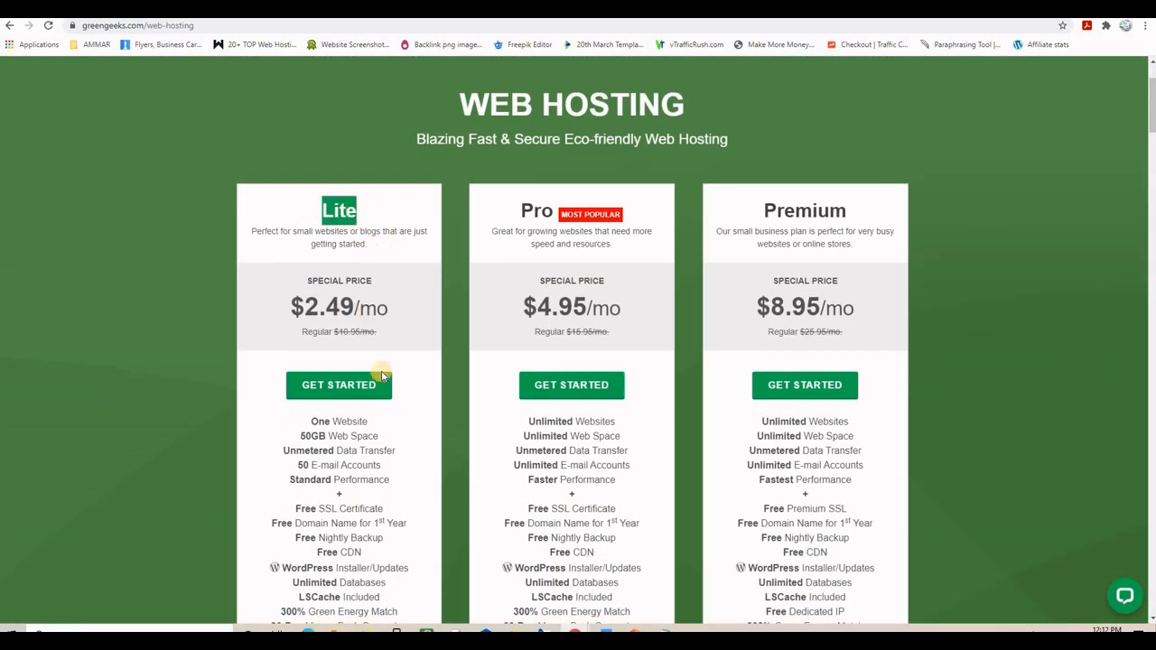
pyautogui.moveTo(366, 422); pyautogui.dragTo(311, 423)
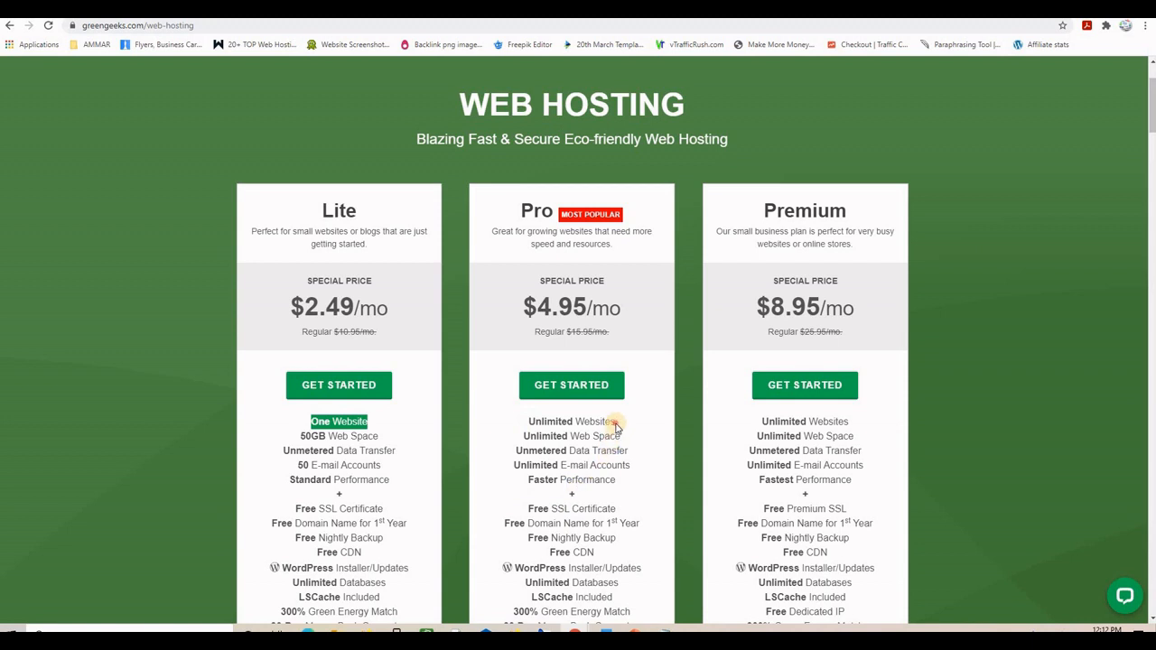
pyautogui.moveTo(615, 423); pyautogui.dragTo(528, 426)
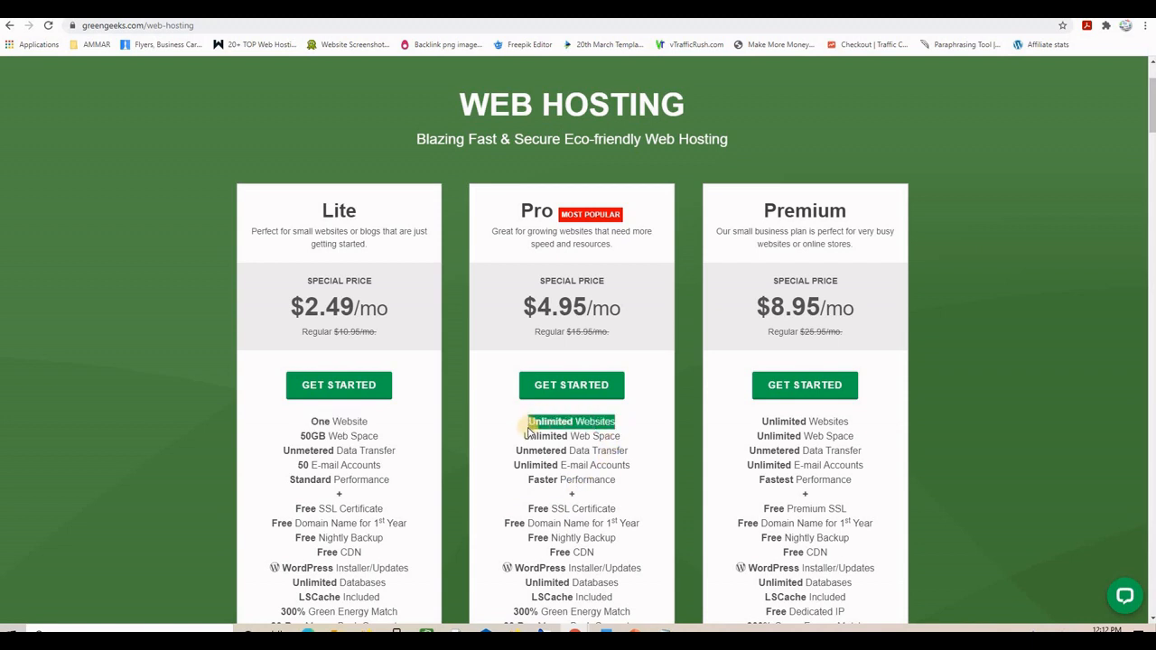
pyautogui.click(612, 431)
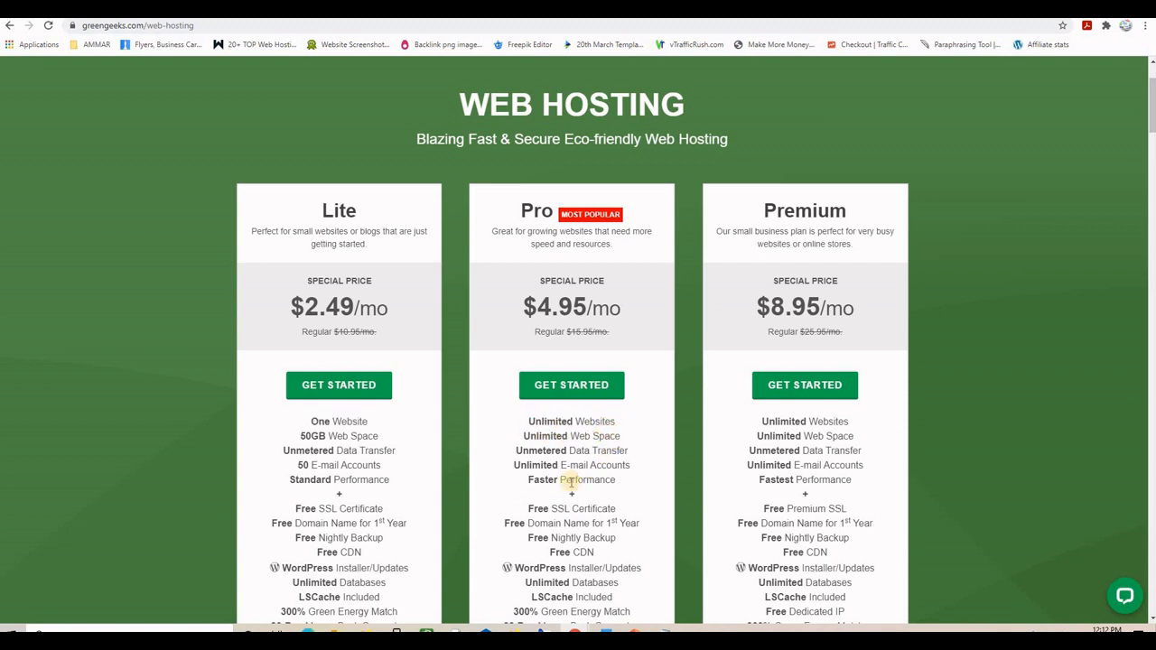
# - Start signing up for the GreenGeeks Pro plan with GET STARTED
pyautogui.scroll(-2, 563, 459)
pyautogui.scroll(2, 565, 462)
pyautogui.scroll(-1, 564, 464)
pyautogui.scroll(2, 560, 470)
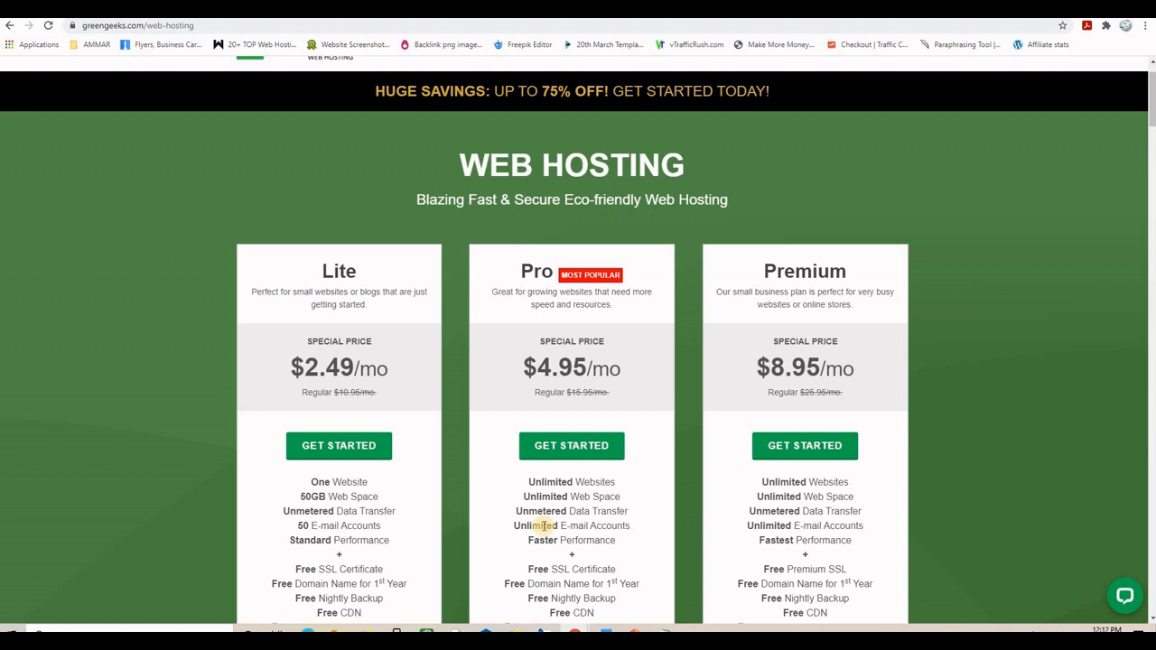
pyautogui.scroll(-1, 551, 452)
pyautogui.click(572, 384)
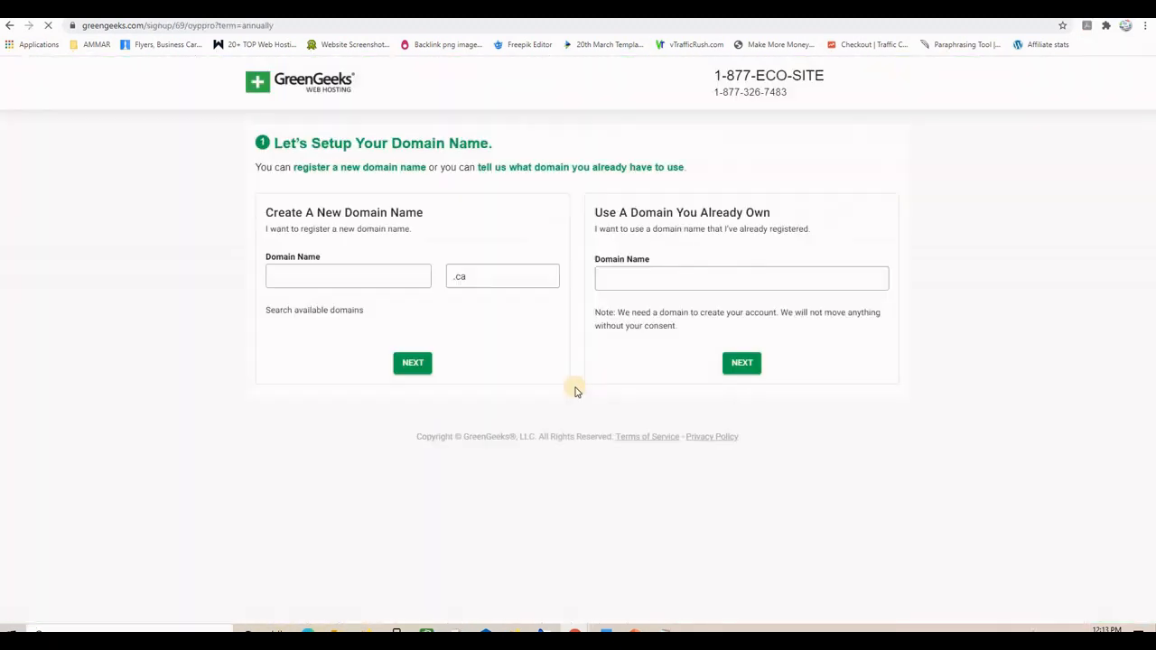
# - Choose .com as the new domain's ending and continue with the domain setup
pyautogui.click(515, 276)
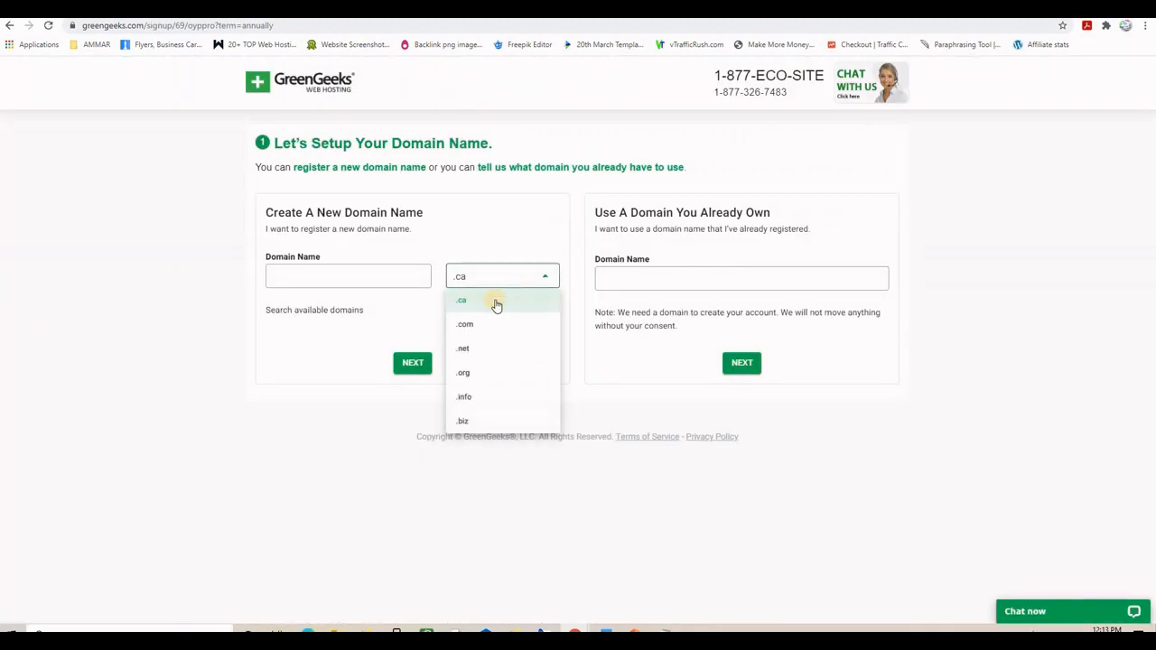
pyautogui.click(481, 326)
pyautogui.click(325, 271)
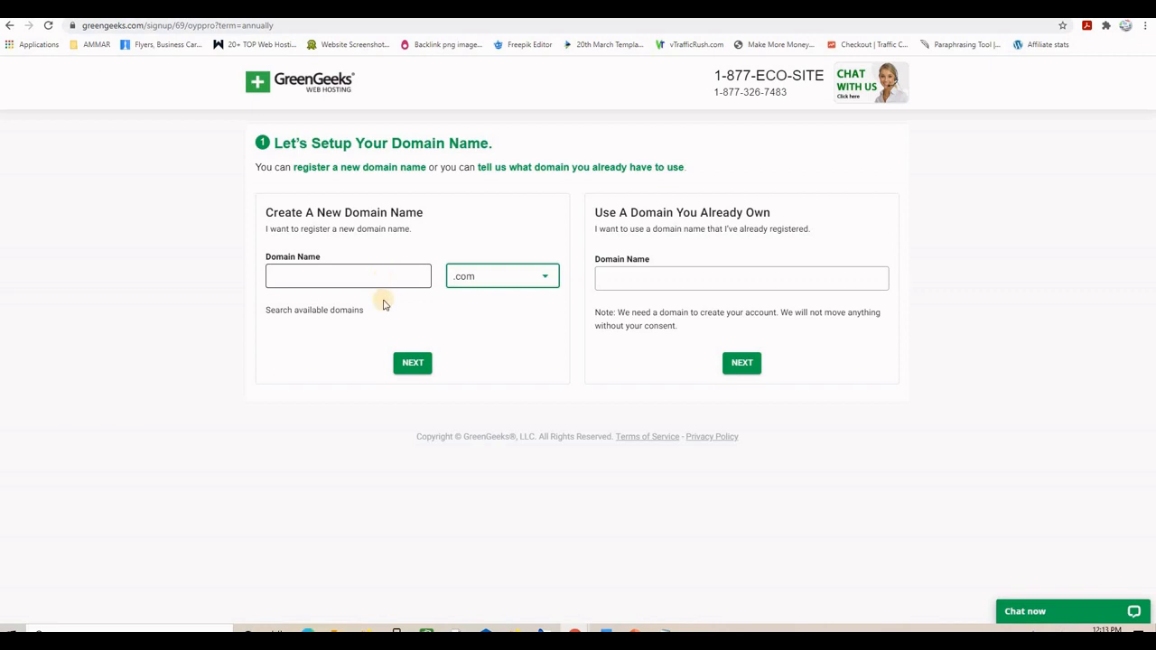
pyautogui.click(397, 363)
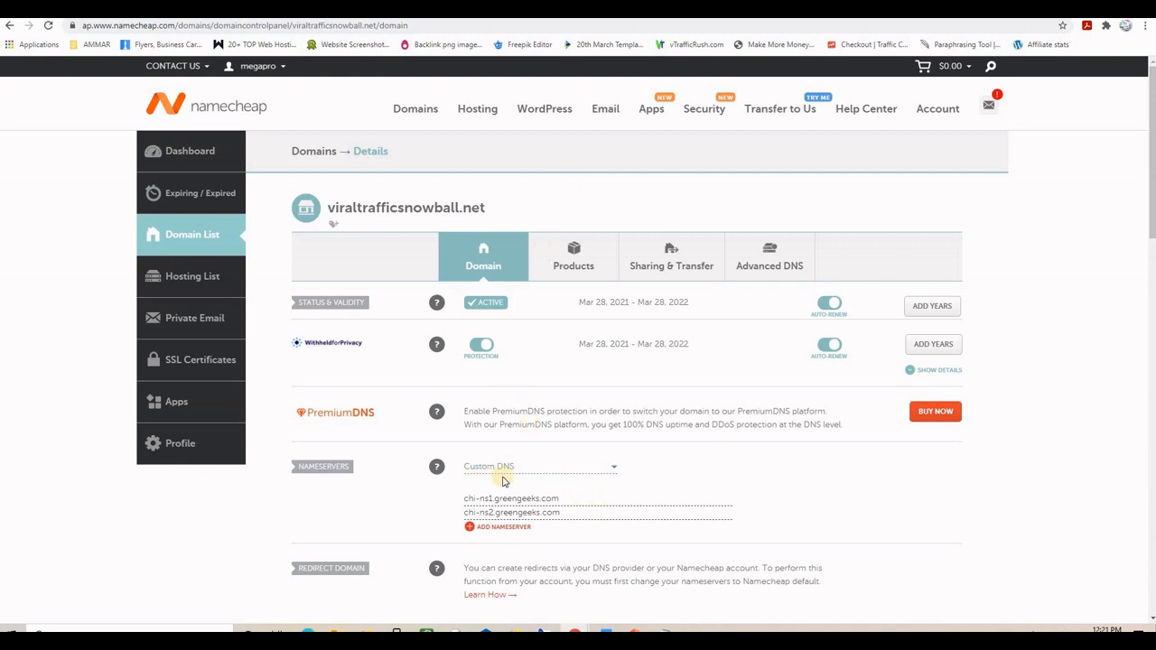
# - Highlight viraltrafficsnowball.net in Namecheap, then switch to the GreenGeeks client dashboard tab
pyautogui.moveTo(489, 209); pyautogui.dragTo(323, 202)
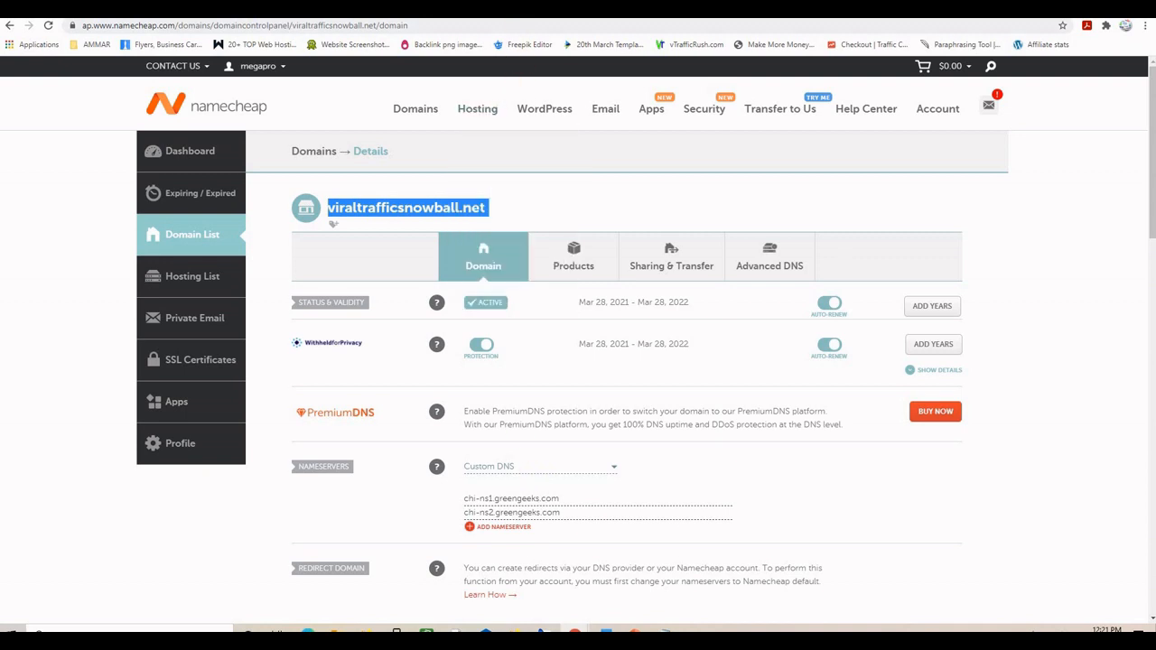
pyautogui.hotkey('ctrl', 'Tab')
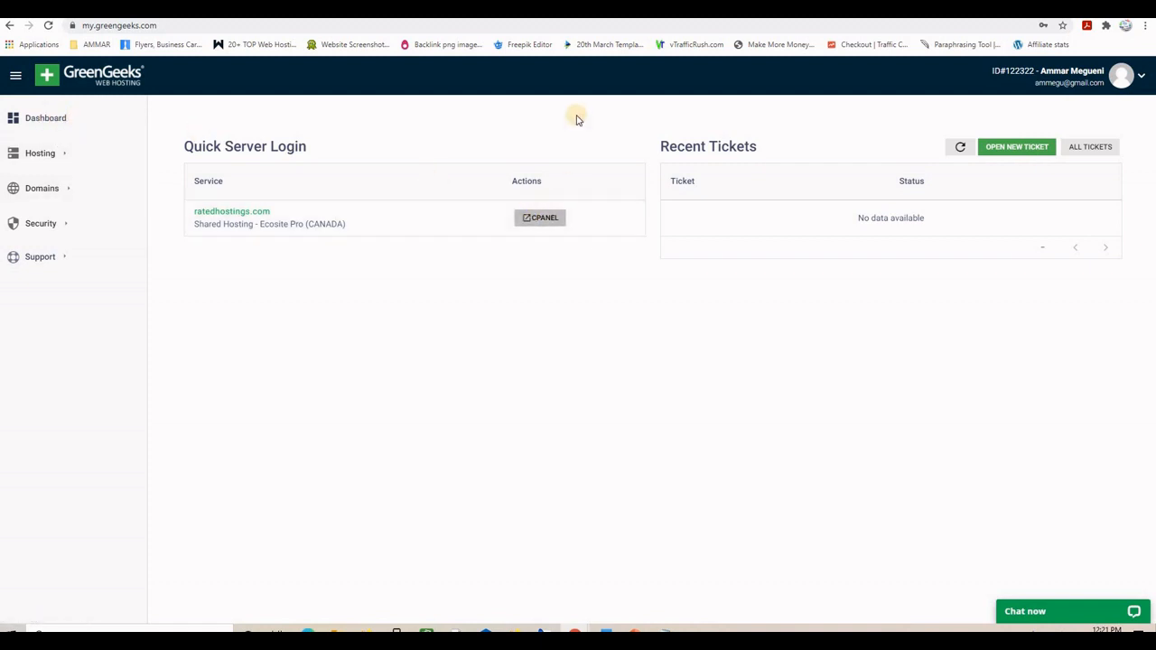
# - Switch to the already open cPanel tab and scroll through its home page tools
pyautogui.hotkey('ctrl', 'Tab')
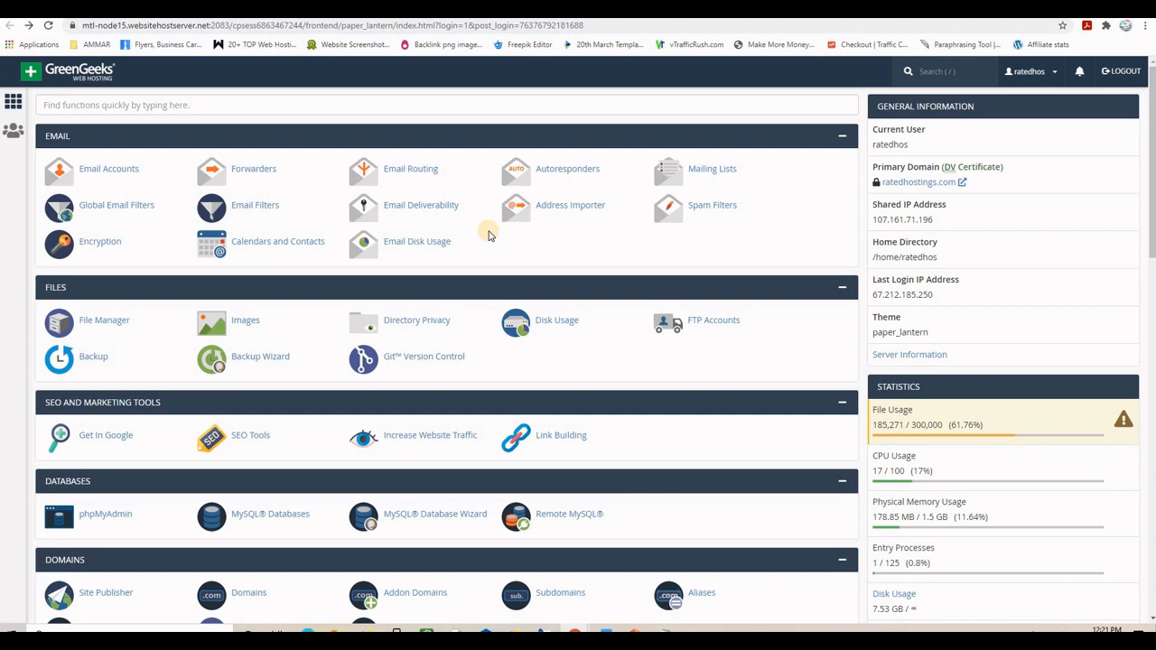
pyautogui.scroll(-3, 479, 361)
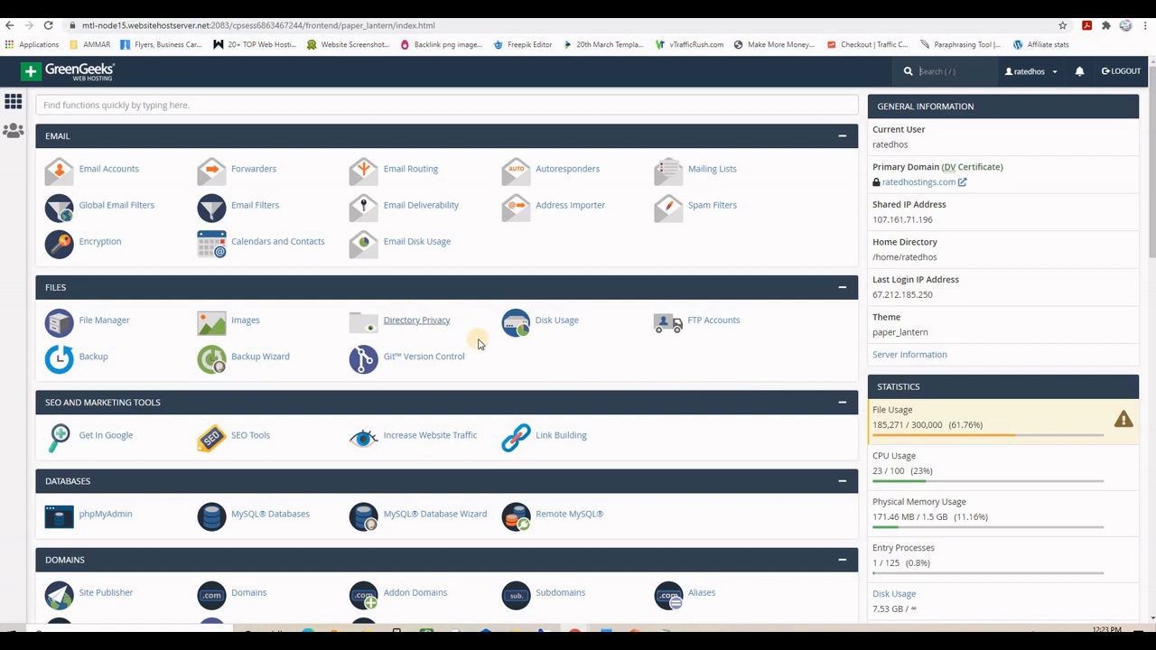
# - Start a new email account on domain viraltrafficsnowball.net with username admin
pyautogui.click(95, 172)
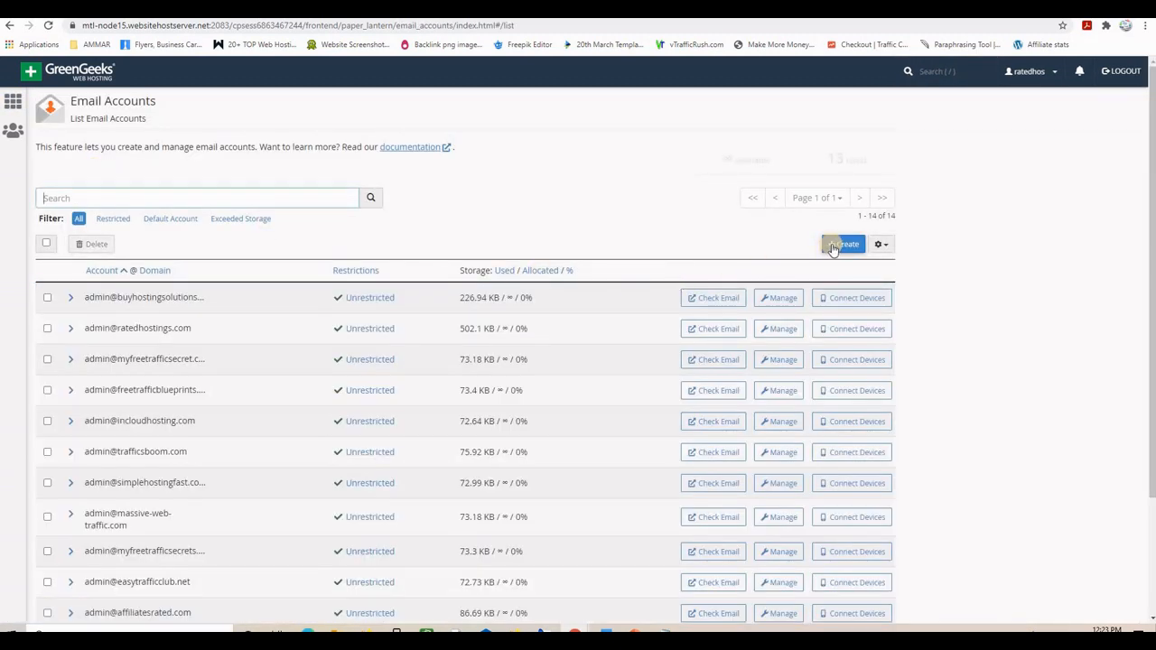
pyautogui.click(840, 245)
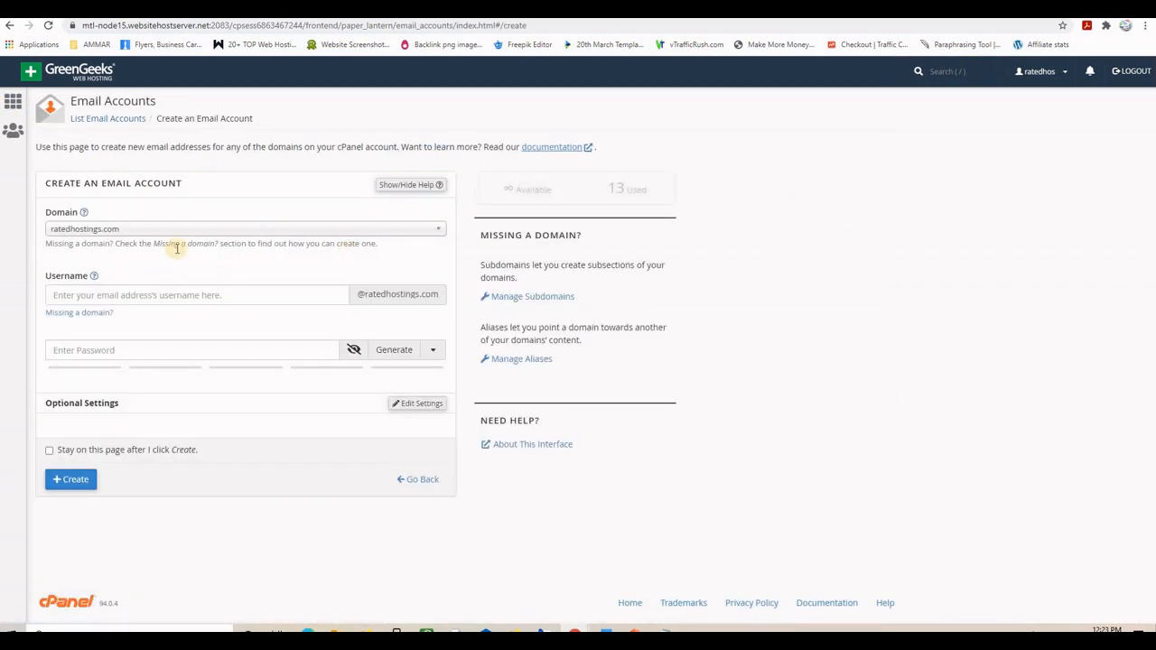
pyautogui.click(190, 233)
pyautogui.scroll(-5, 232, 330)
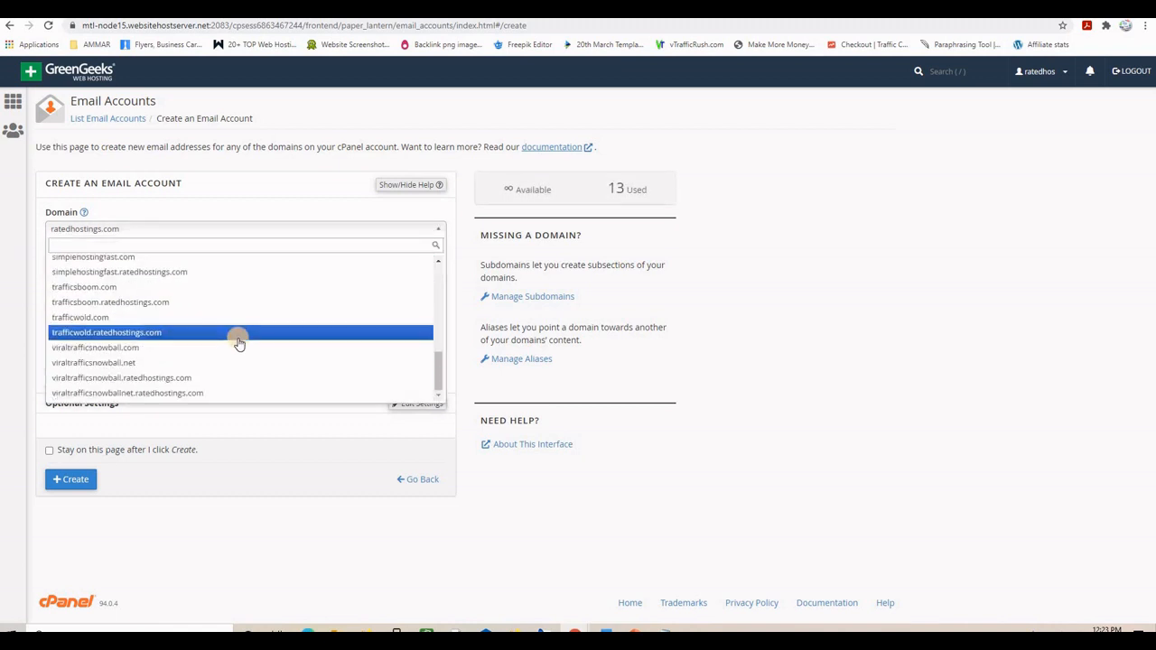
pyautogui.click(124, 365)
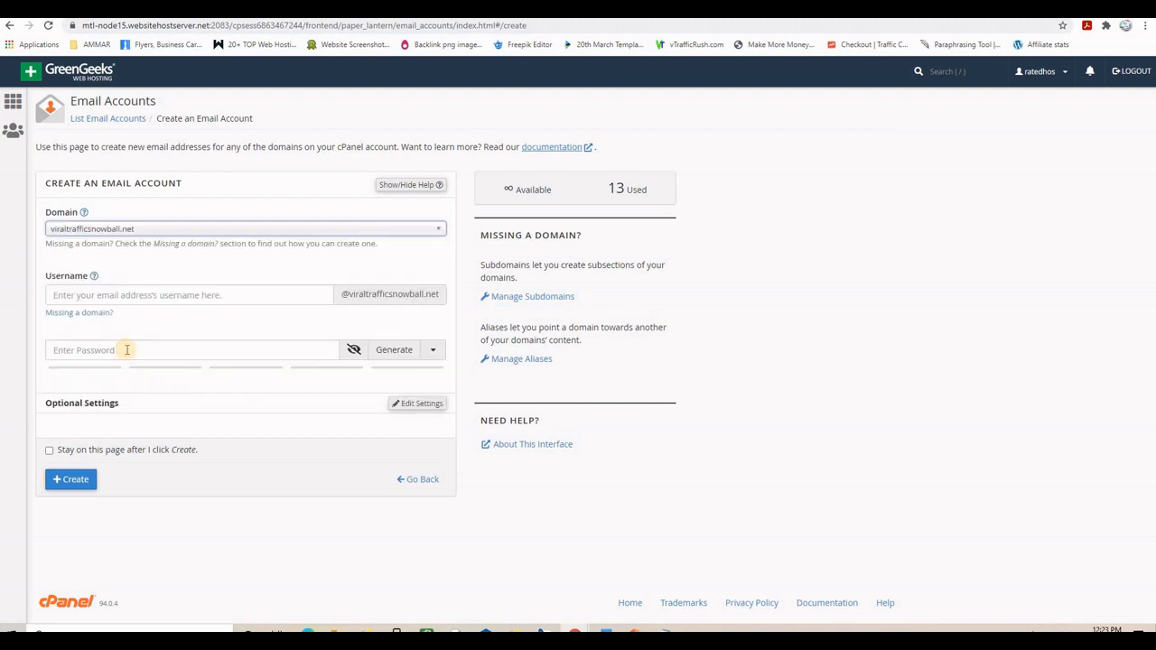
pyautogui.click(78, 296)
pyautogui.write('admin')
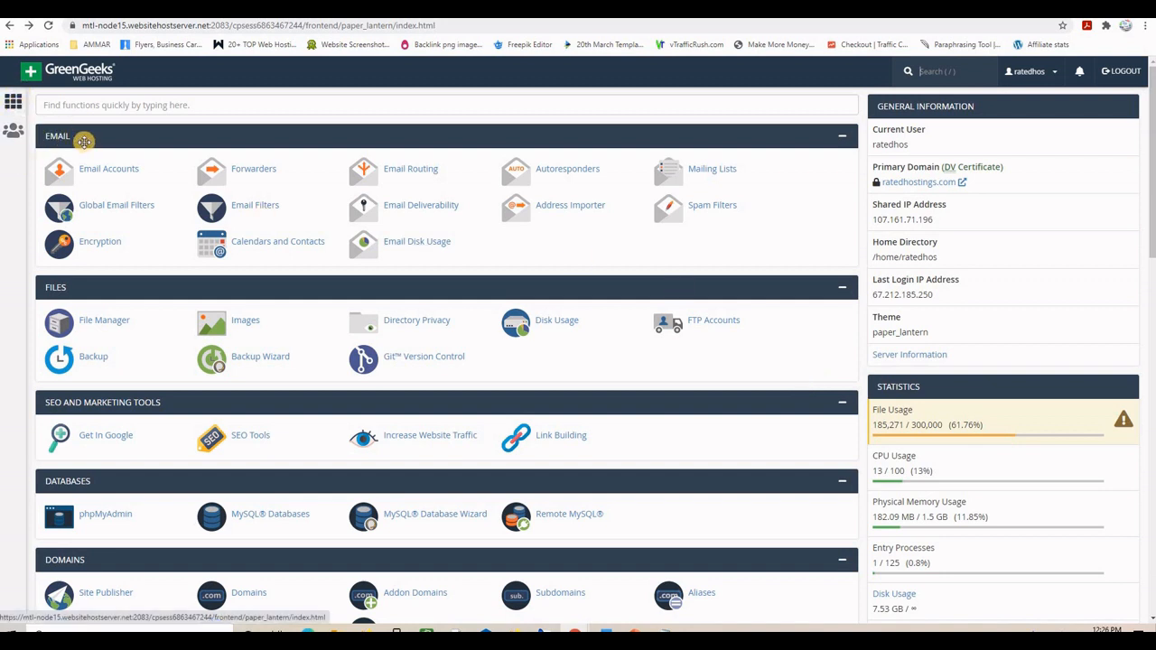
pyautogui.click(251, 171)
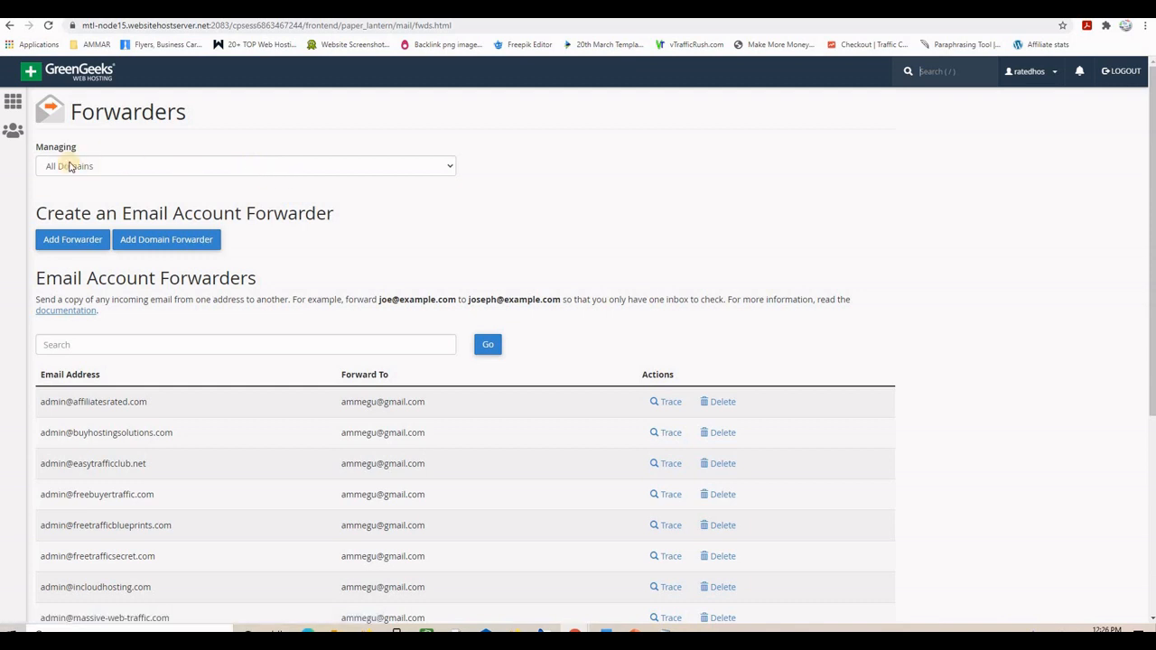
pyautogui.click(67, 241)
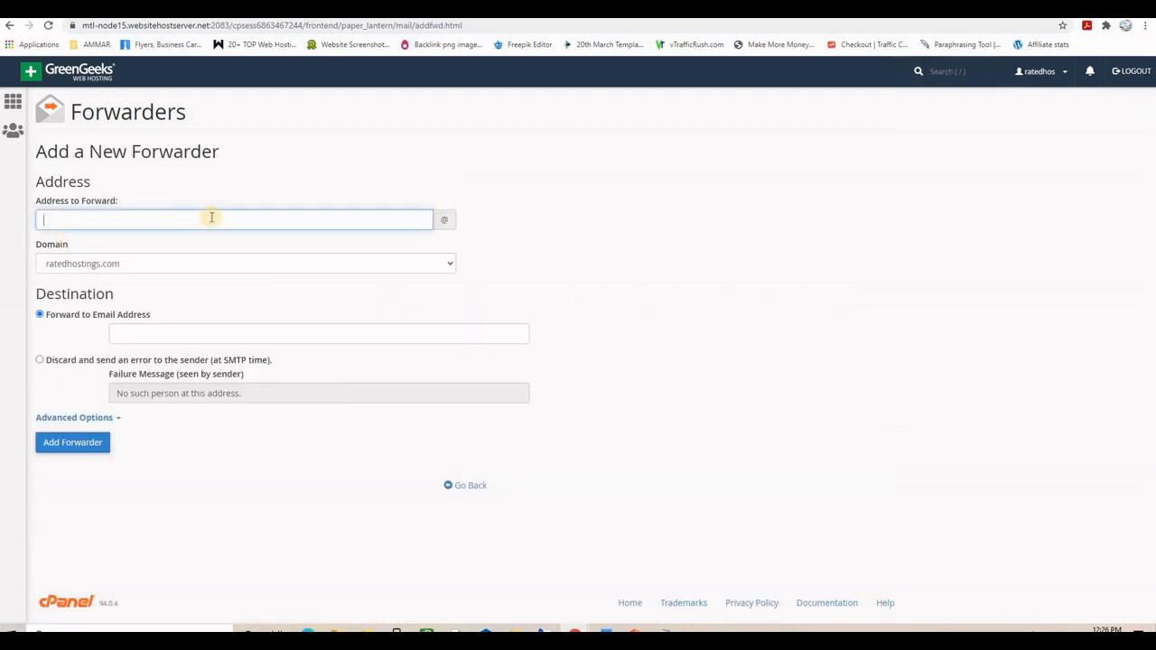
pyautogui.write('admin')
pyautogui.click(147, 263)
pyautogui.scroll(-2, 166, 440)
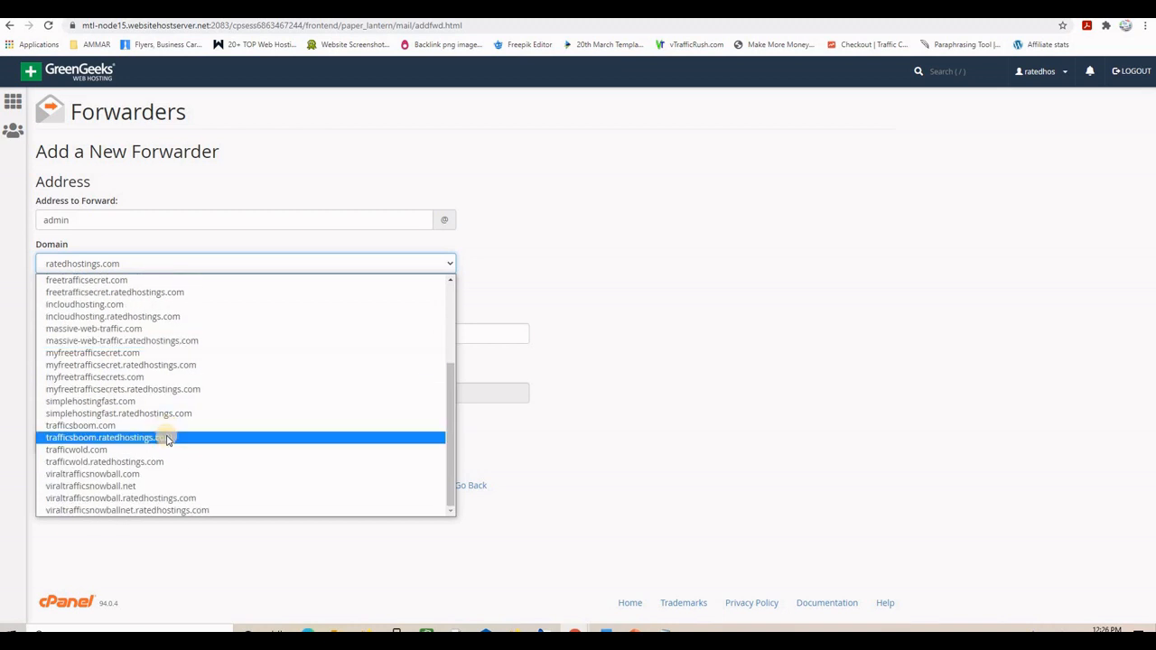
pyautogui.click(134, 488)
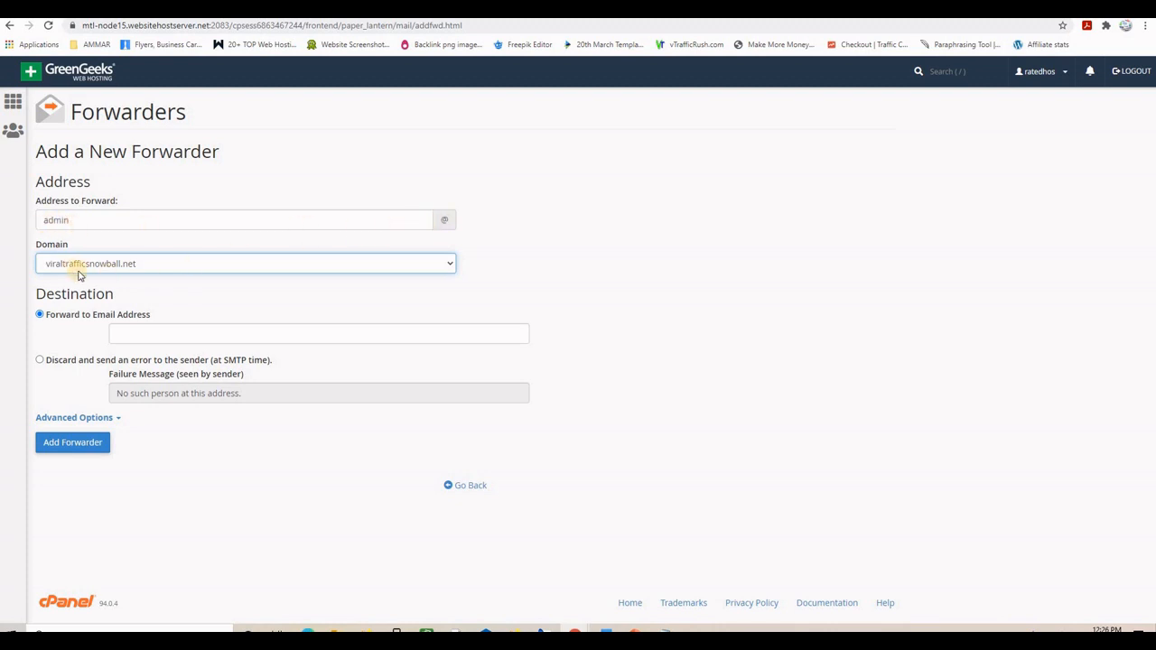
pyautogui.click(136, 334)
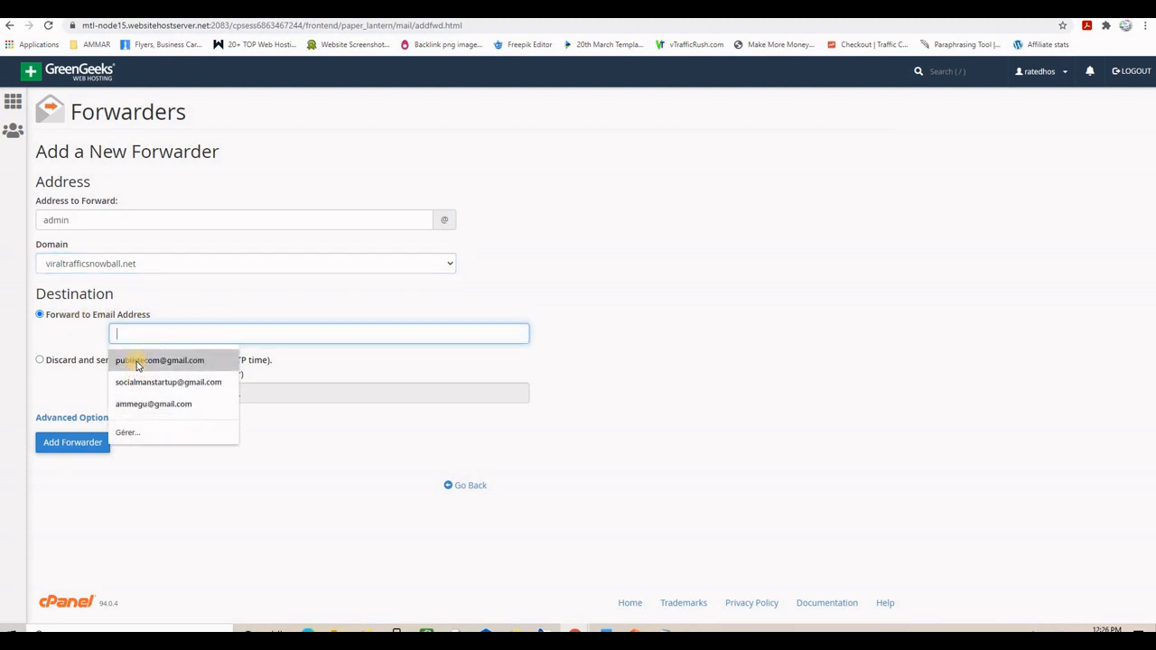
pyautogui.click(137, 360)
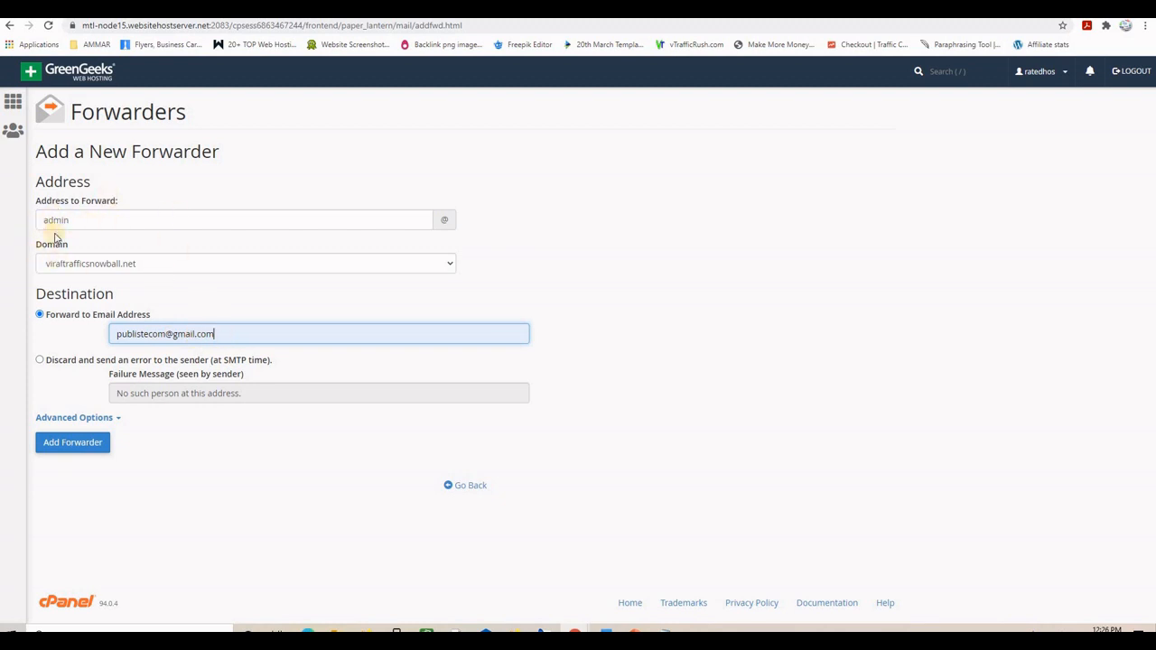
# - Save the admin forwarder and check the confirmation's forwarded and destination addresses
pyautogui.click(72, 442)
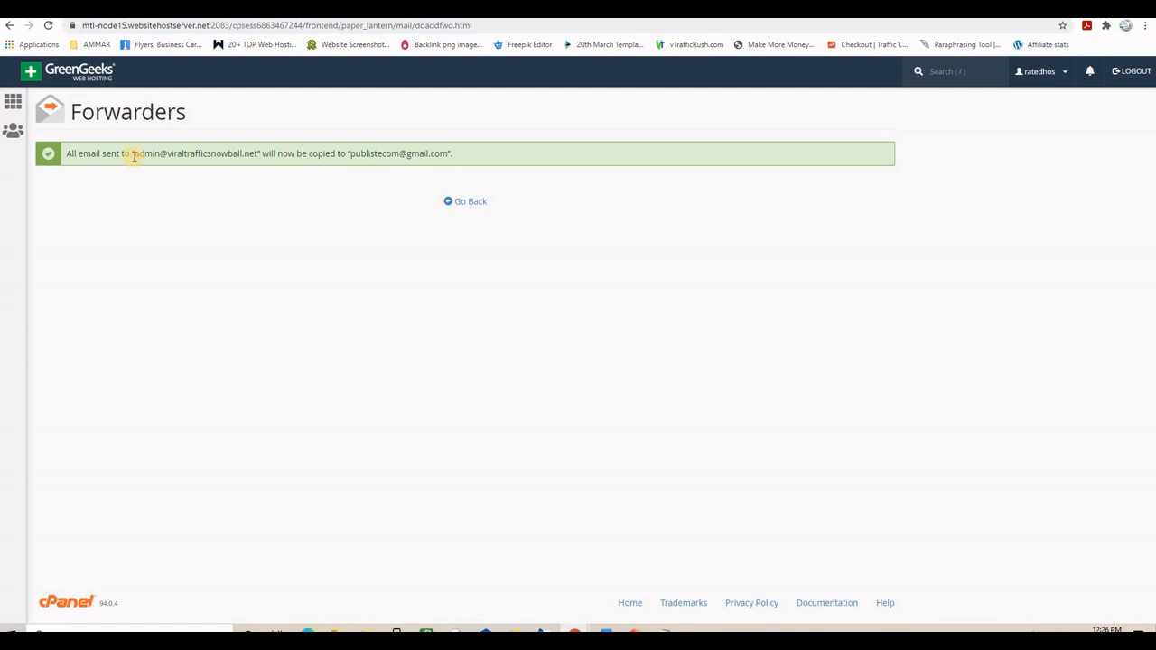
pyautogui.moveTo(133, 153); pyautogui.dragTo(252, 153)
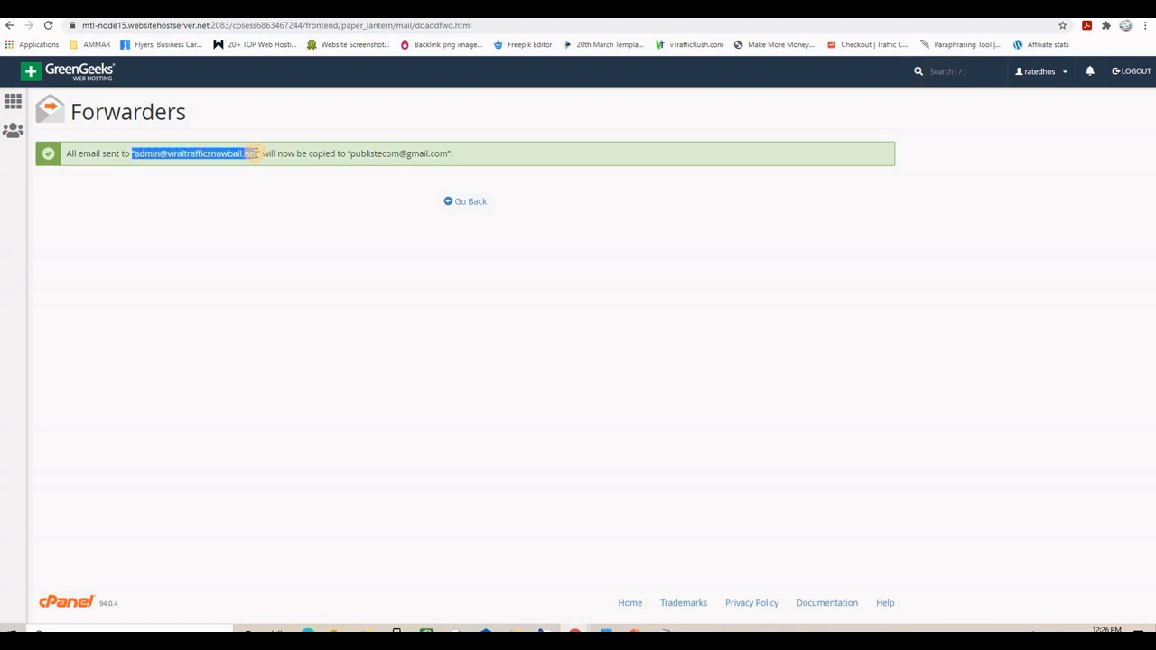
pyautogui.moveTo(348, 154); pyautogui.dragTo(454, 156)
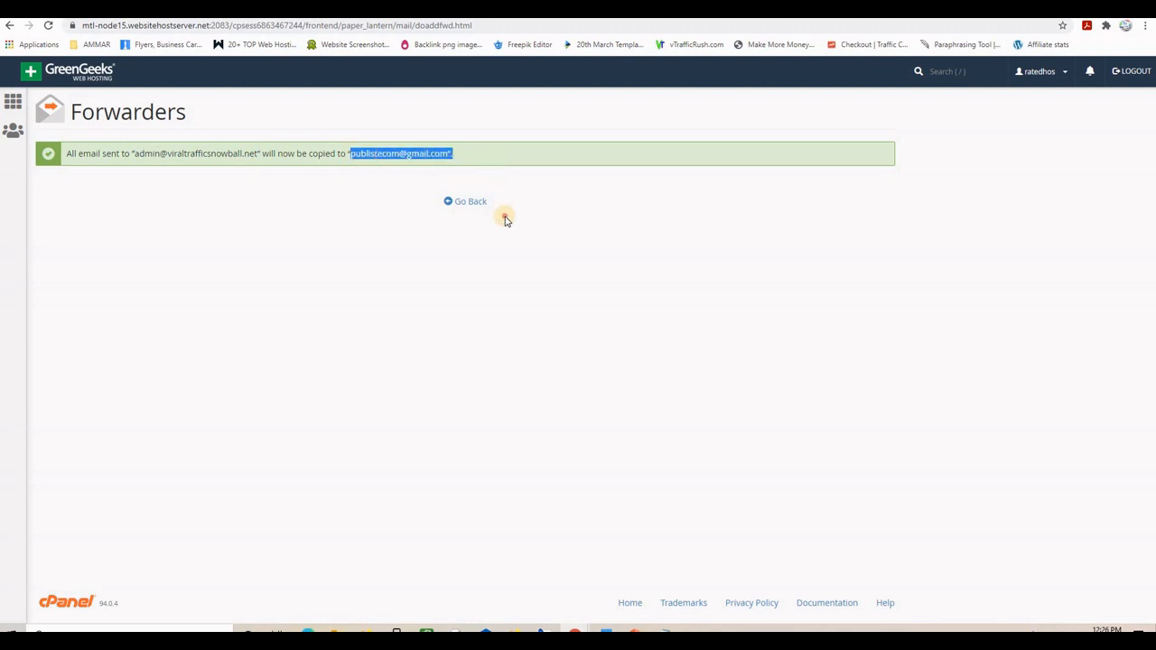
pyautogui.click(506, 219)
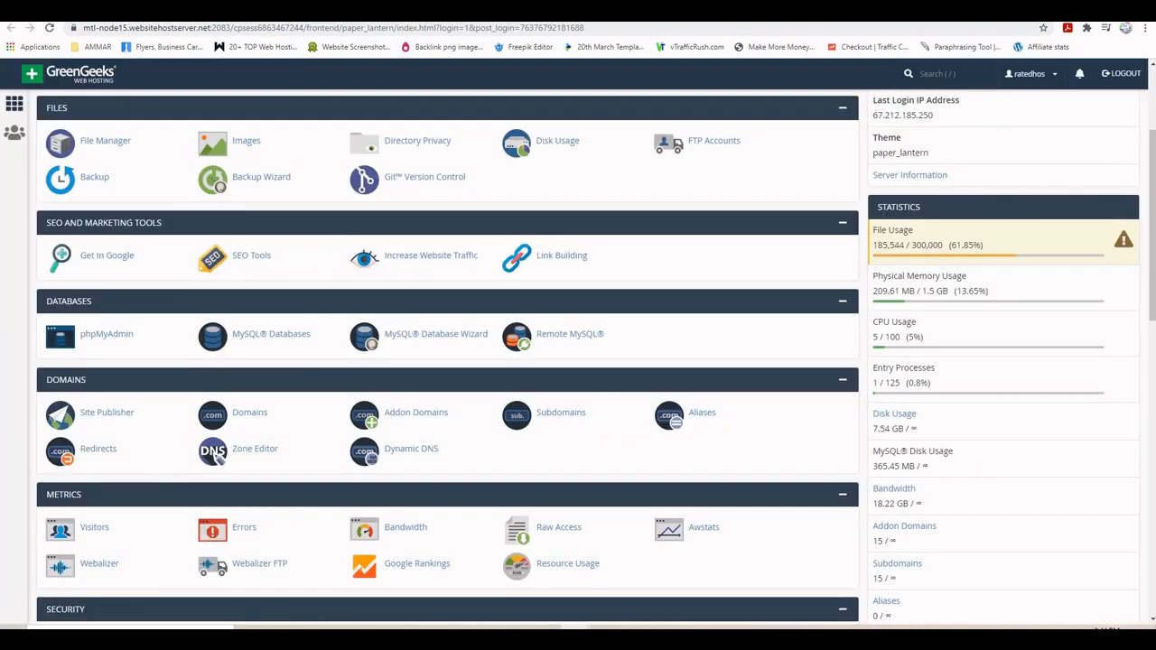
# - Scroll to Software and launch WordPress Manager by Softaculous
pyautogui.scroll(-3, 463, 328)
pyautogui.scroll(-2, 462, 328)
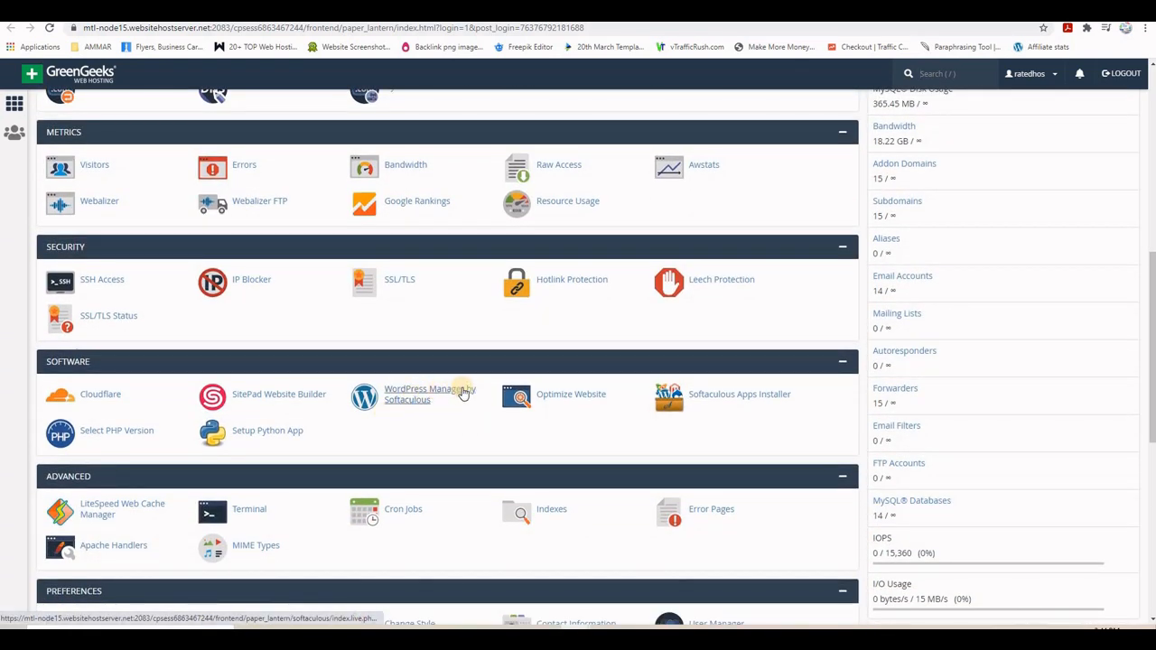
pyautogui.click(405, 392)
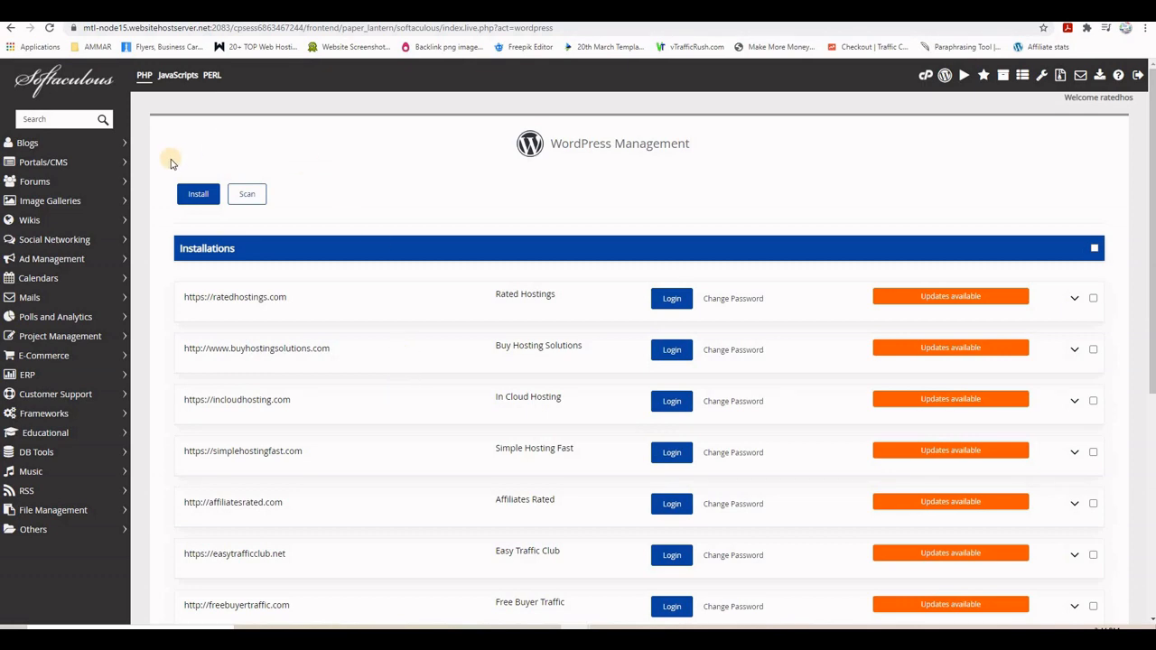
# - Begin a WordPress 5.7 install and choose viraltrafficsnowball.net as its domain
pyautogui.click(202, 195)
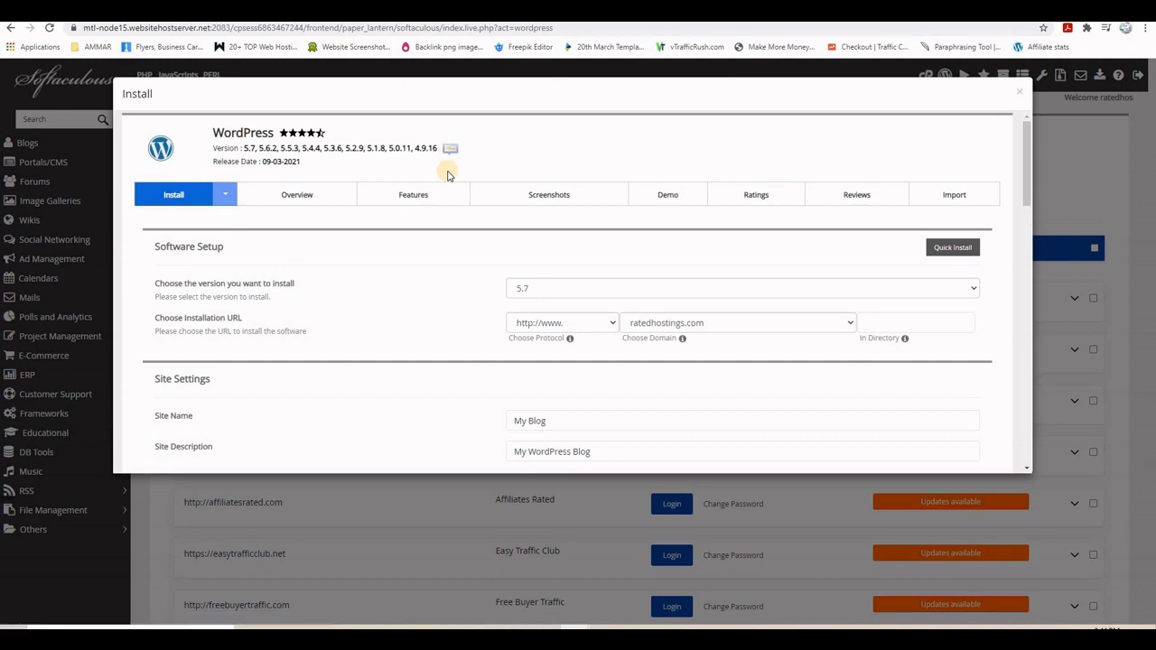
pyautogui.click(781, 327)
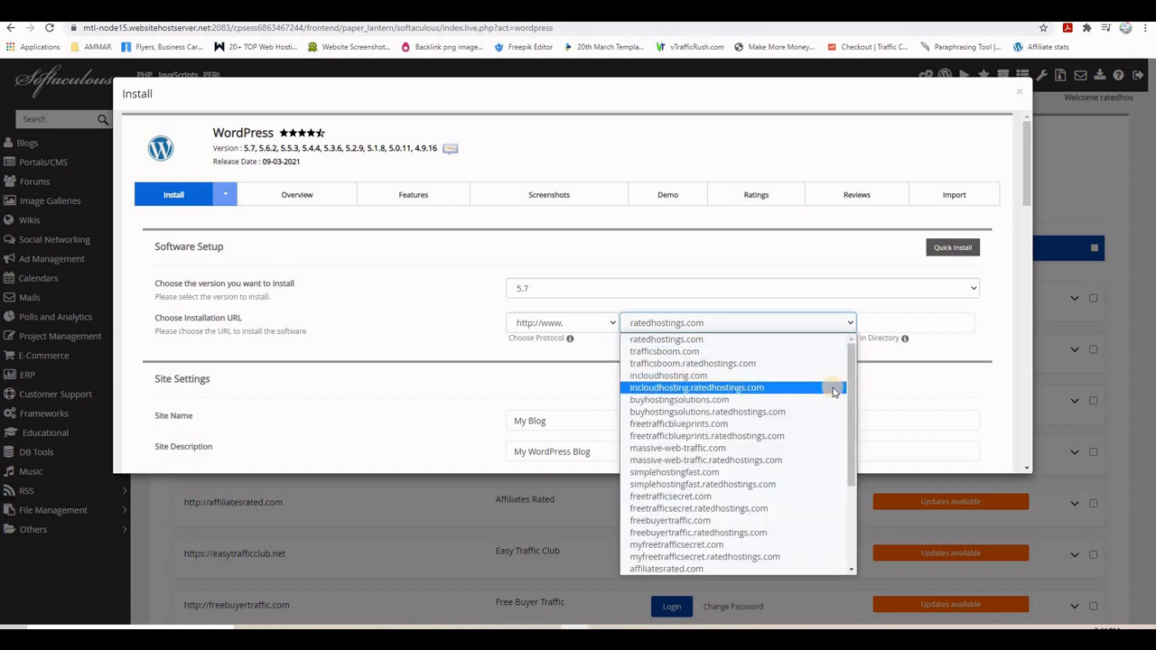
pyautogui.moveTo(853, 378); pyautogui.dragTo(840, 499)
pyautogui.click(695, 557)
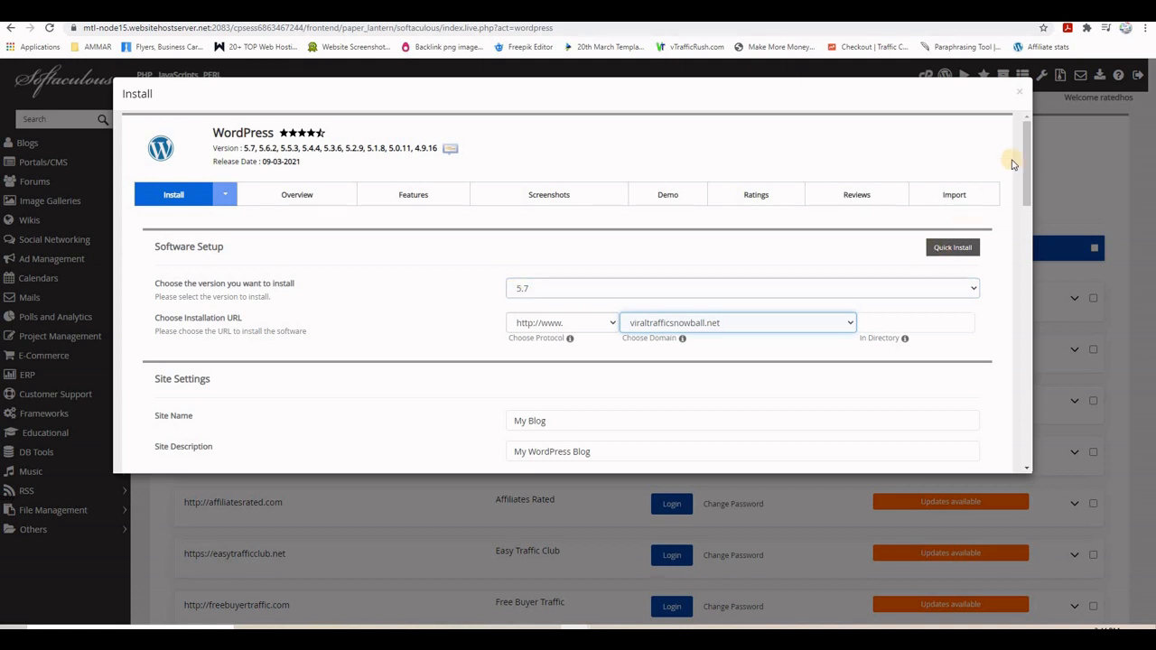
pyautogui.moveTo(1027, 154); pyautogui.dragTo(1034, 201)
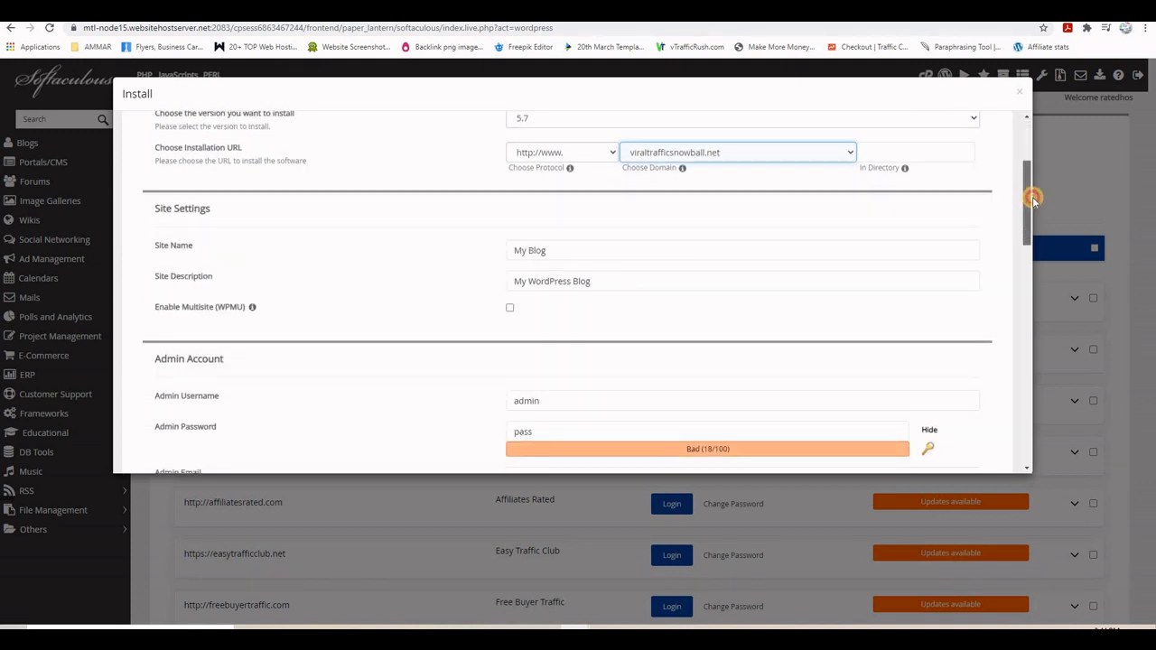
# - Replace the default site name 'My Blog' with 'Viral Traffic Snowball' copied from the notes
pyautogui.click(645, 279)
pyautogui.click(524, 256)
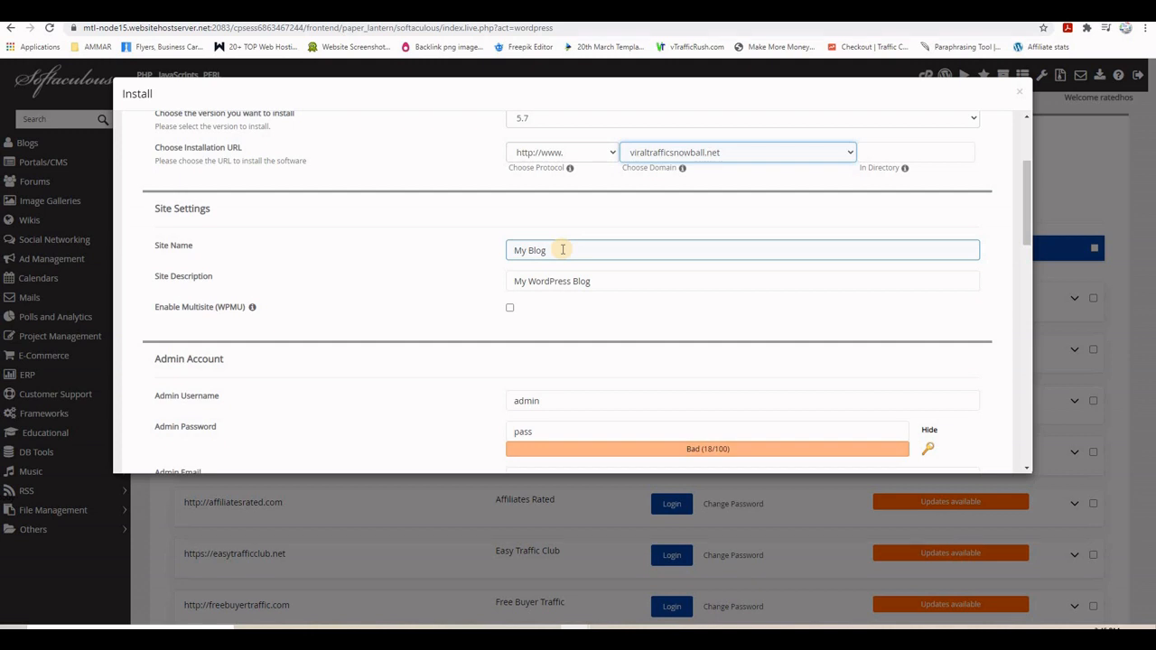
pyautogui.hotkey('alt', 'Tab')
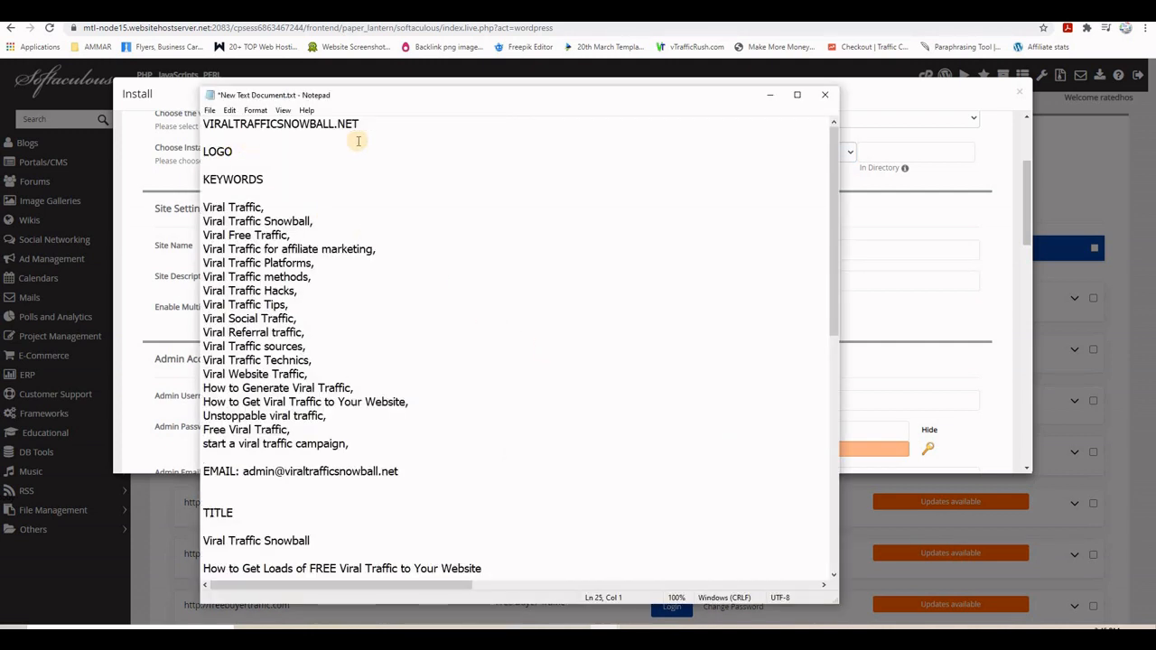
pyautogui.scroll(-12, 455, 306)
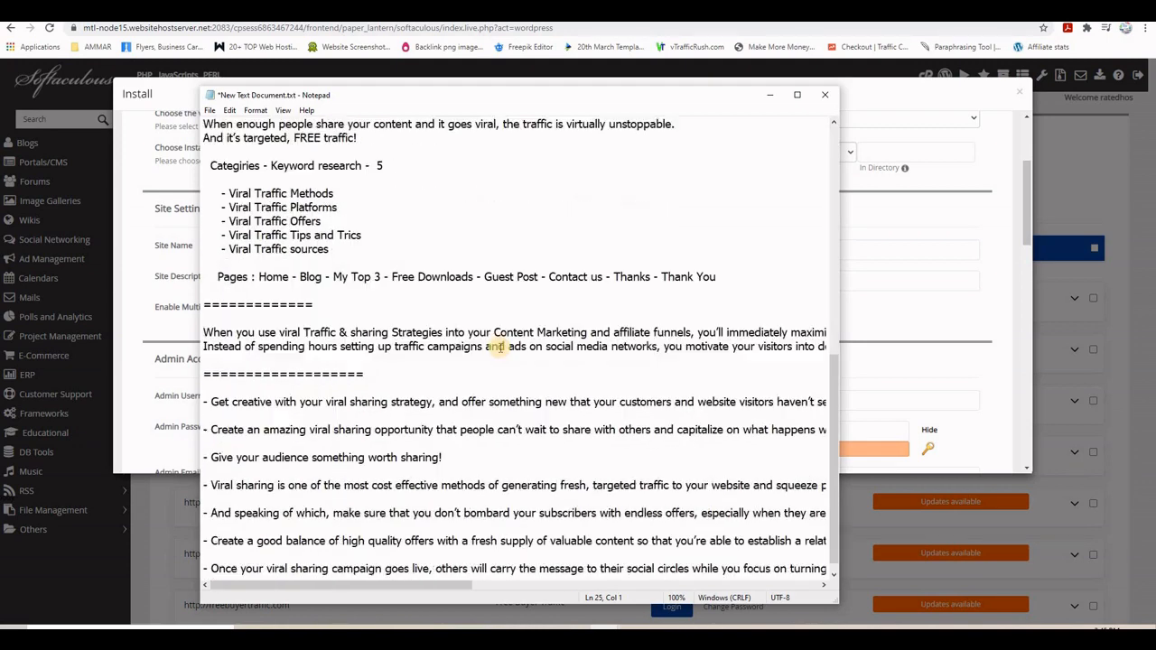
pyautogui.scroll(6, 492, 298)
pyautogui.scroll(8, 499, 348)
pyautogui.scroll(-5, 495, 339)
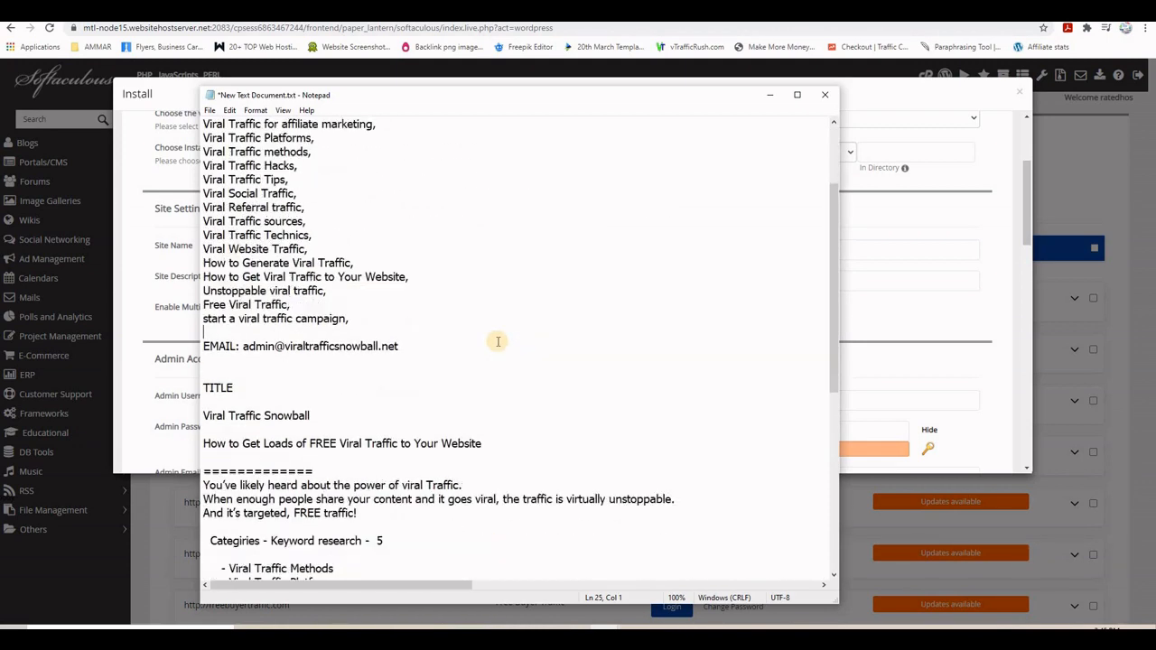
pyautogui.moveTo(316, 416); pyautogui.dragTo(191, 415)
pyautogui.hotkey('ctrl', 'c')
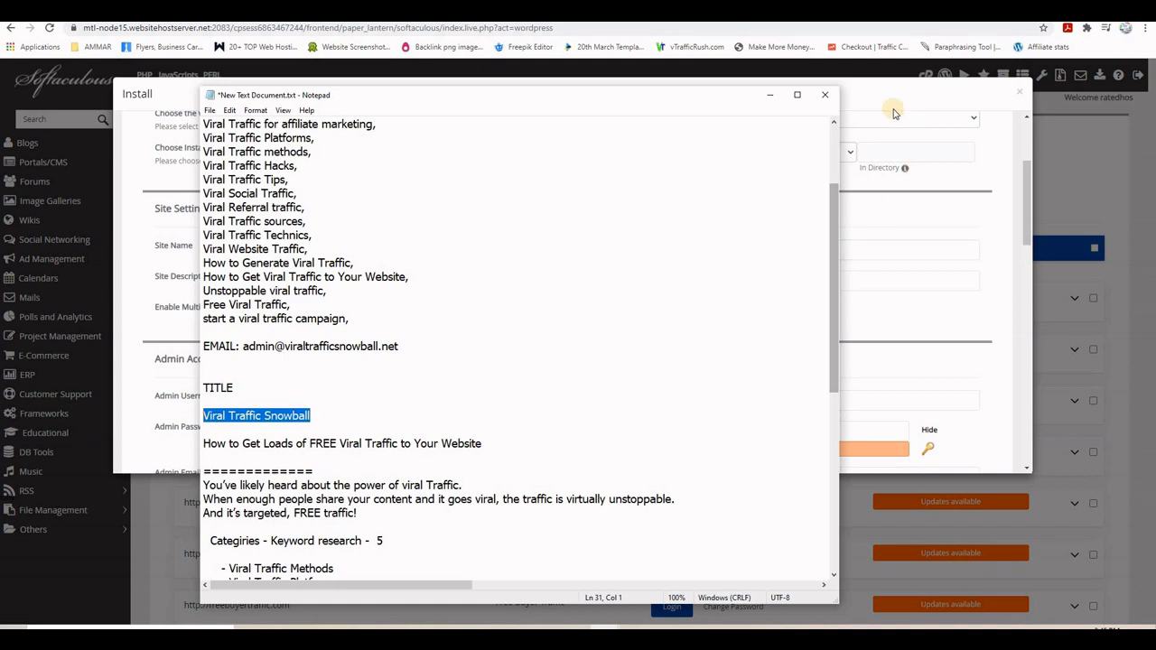
pyautogui.click(882, 214)
pyautogui.moveTo(551, 249); pyautogui.dragTo(494, 252)
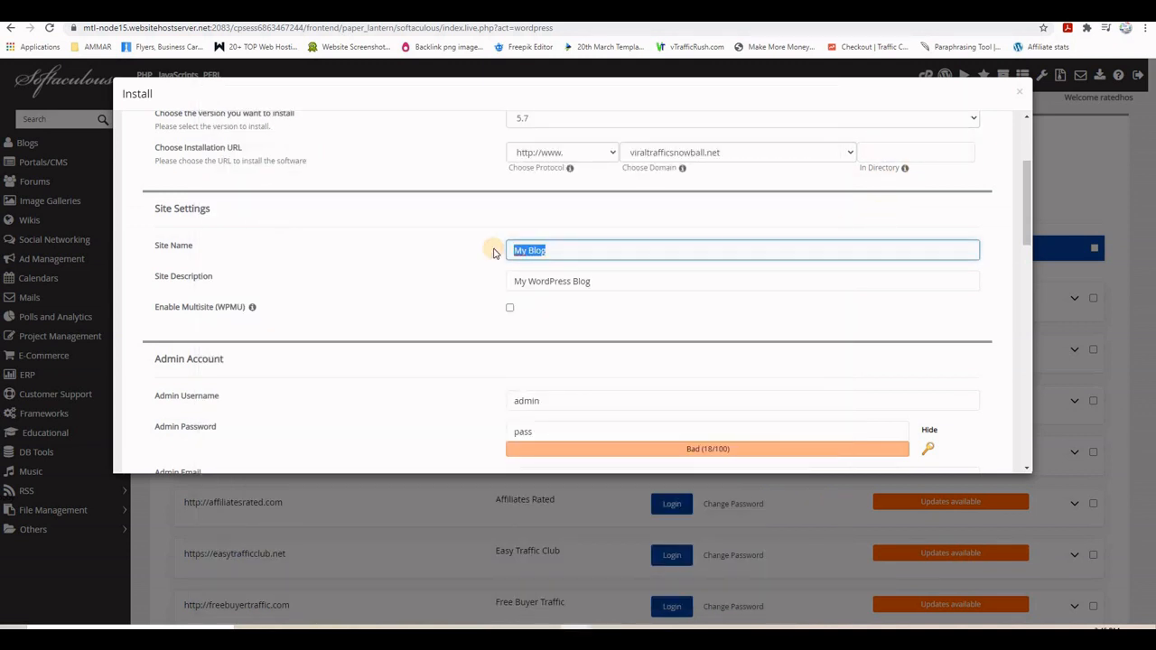
pyautogui.hotkey('ctrl', 'v')
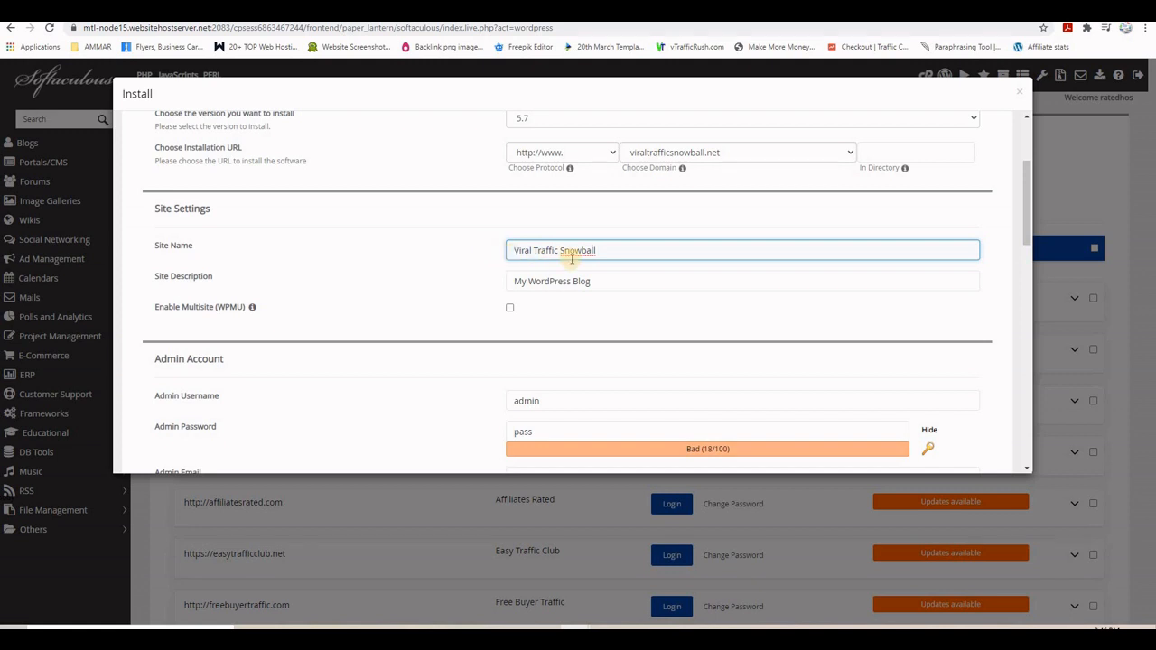
# - Paste 'How to Get Loads of FREE Viral Traffic to Your Website' as the site description
pyautogui.click(604, 629)
pyautogui.click(728, 592)
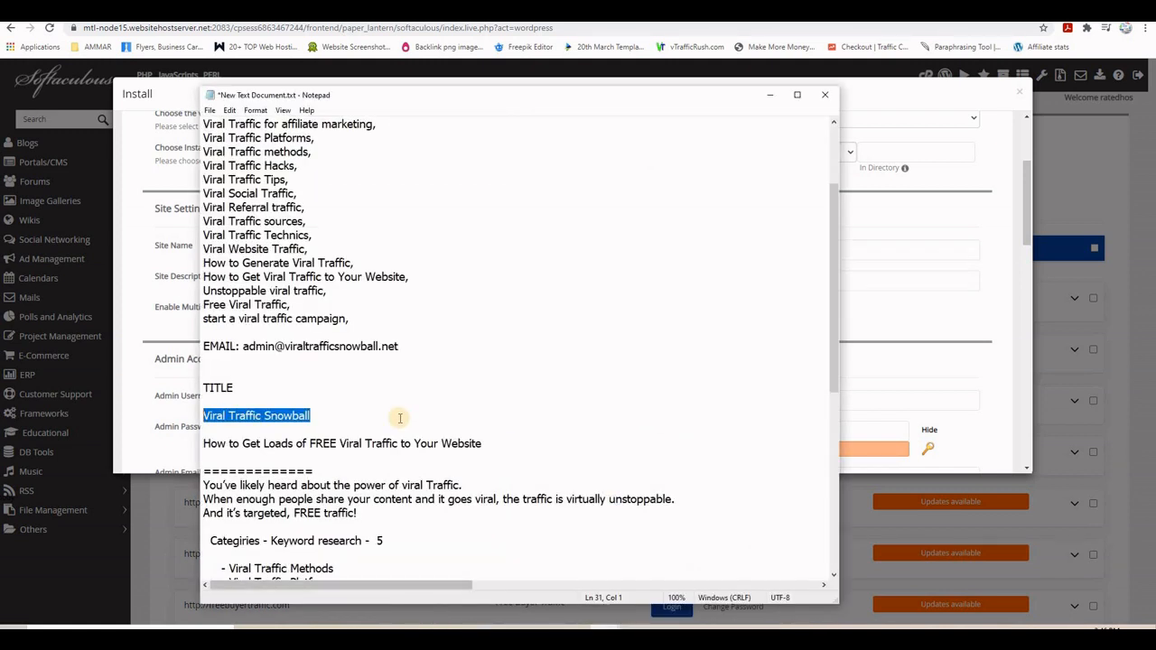
pyautogui.moveTo(484, 446); pyautogui.dragTo(207, 442)
pyautogui.rightClick(233, 444)
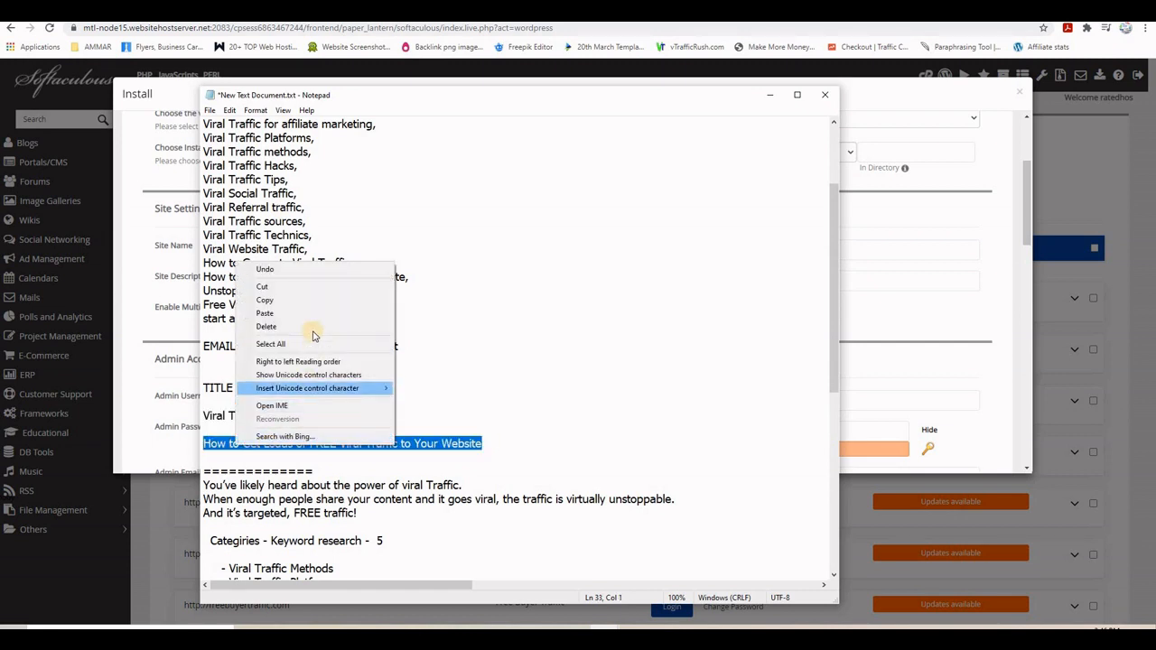
pyautogui.click(300, 301)
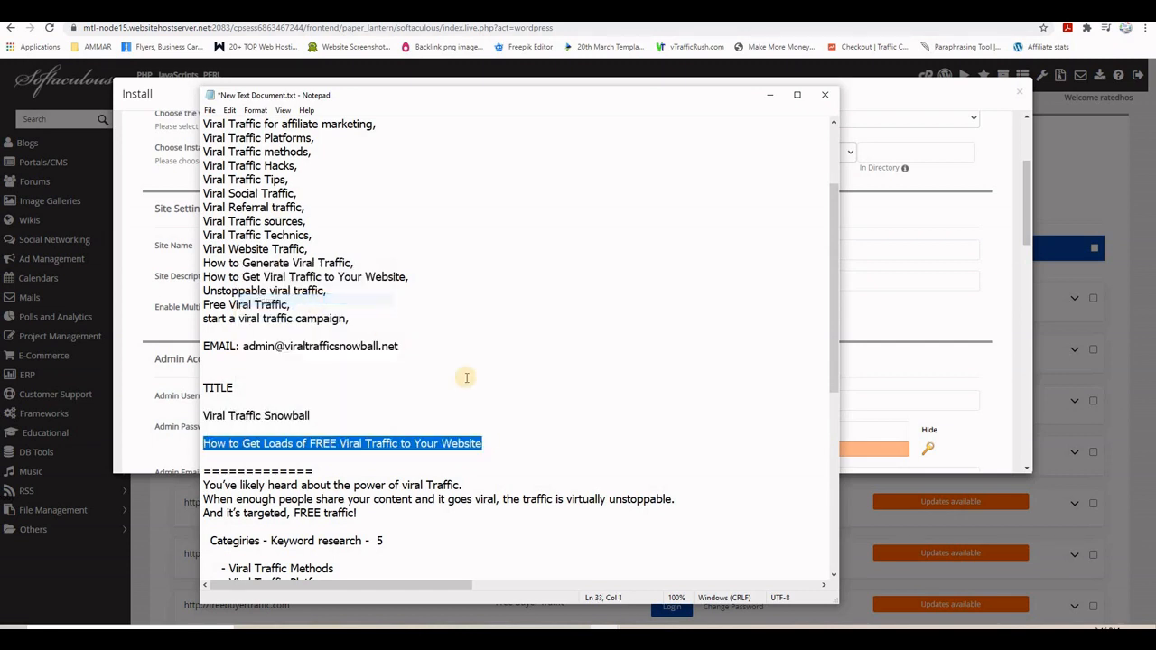
pyautogui.click(770, 95)
pyautogui.click(629, 282)
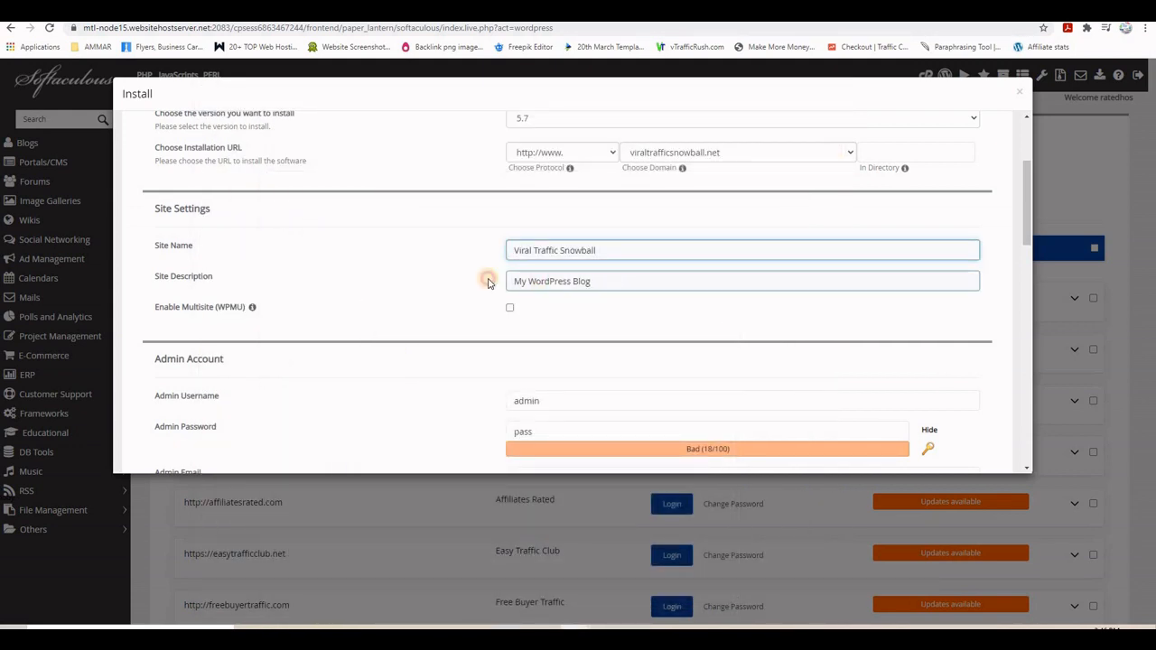
pyautogui.hotkey('ctrl', 'a')
pyautogui.hotkey('ctrl', 'v')
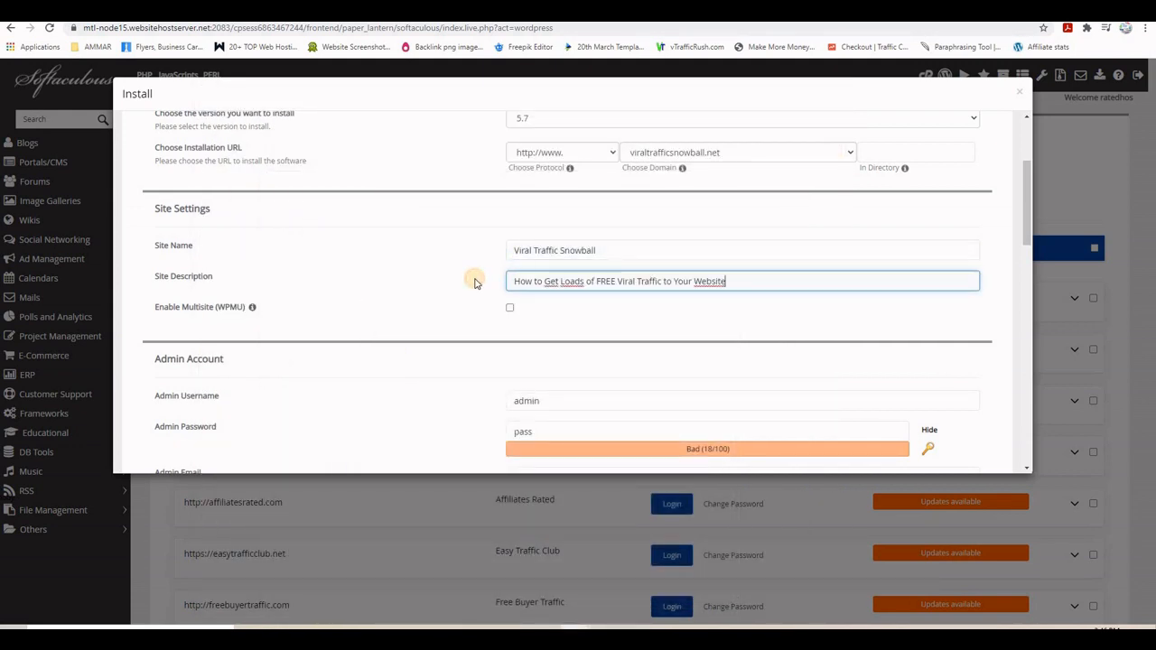
pyautogui.click(476, 283)
# - Replace the admin username, admin password and admin e-mail with new values
pyautogui.click(518, 398)
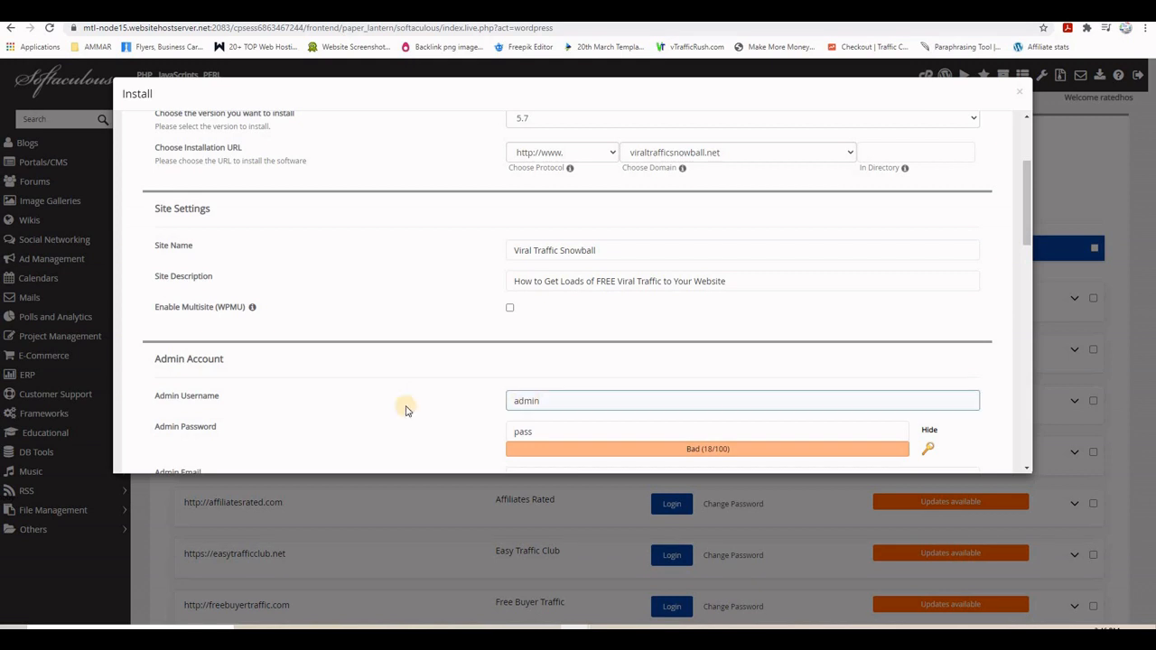
pyautogui.click(174, 408)
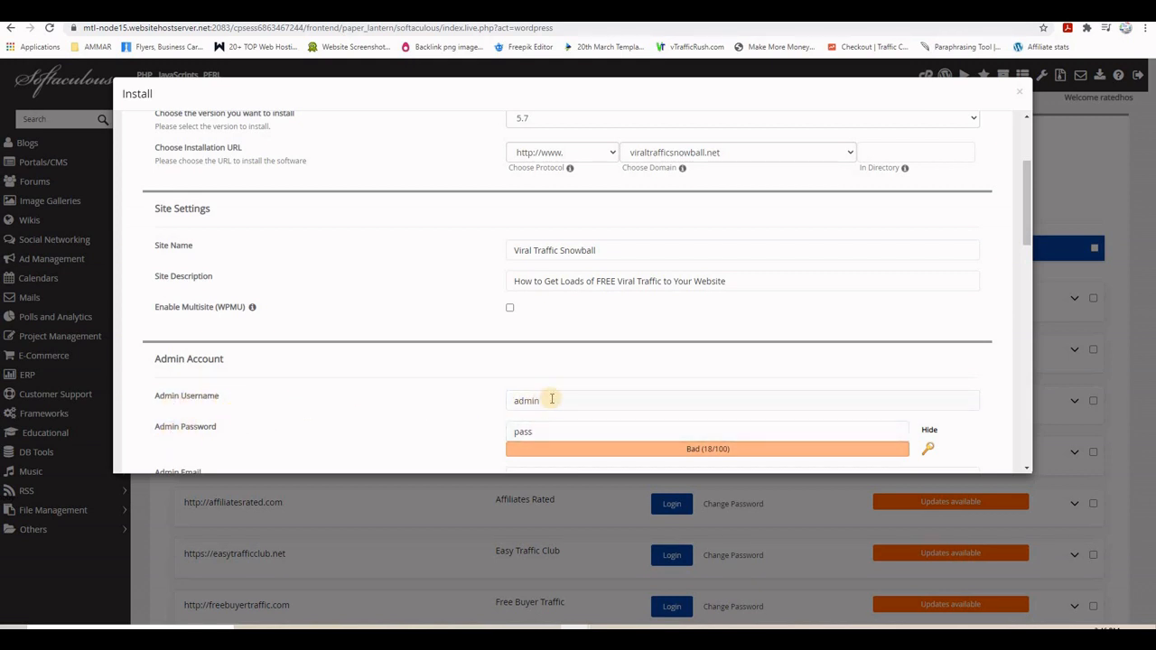
pyautogui.click(546, 400)
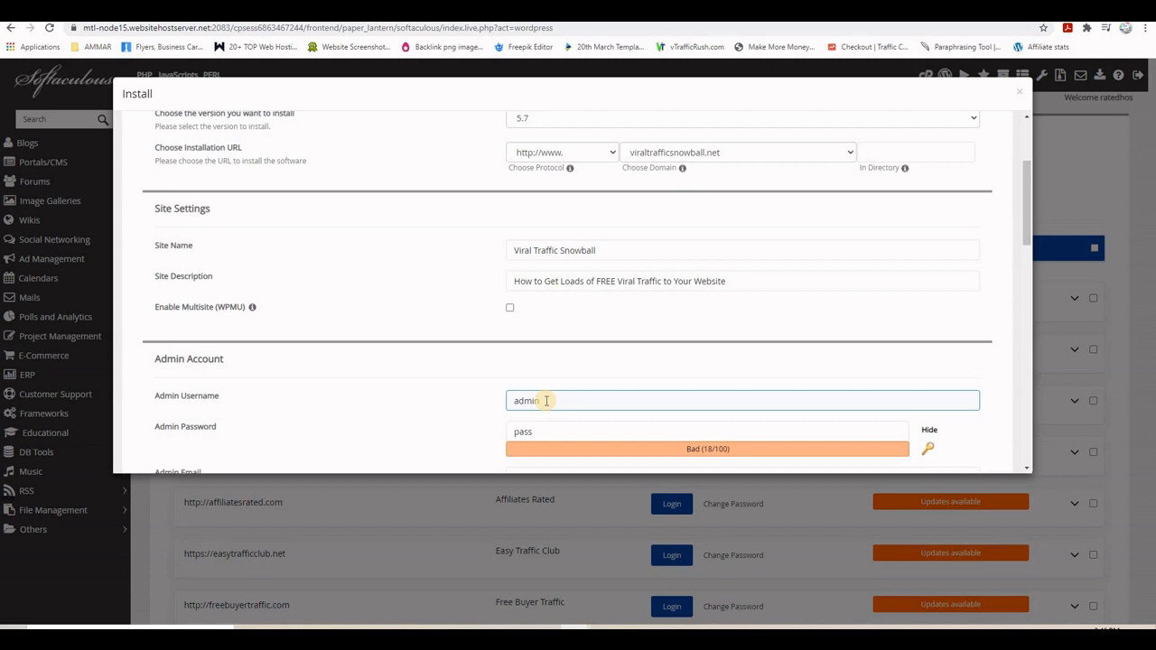
pyautogui.click(521, 433)
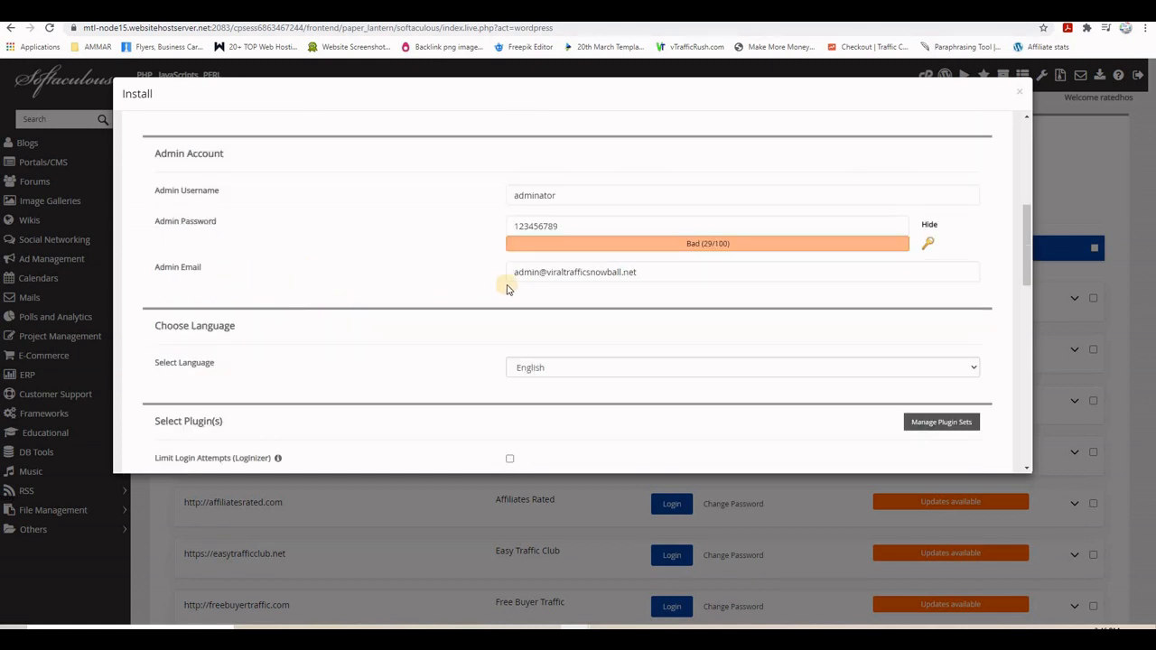
pyautogui.click(653, 271)
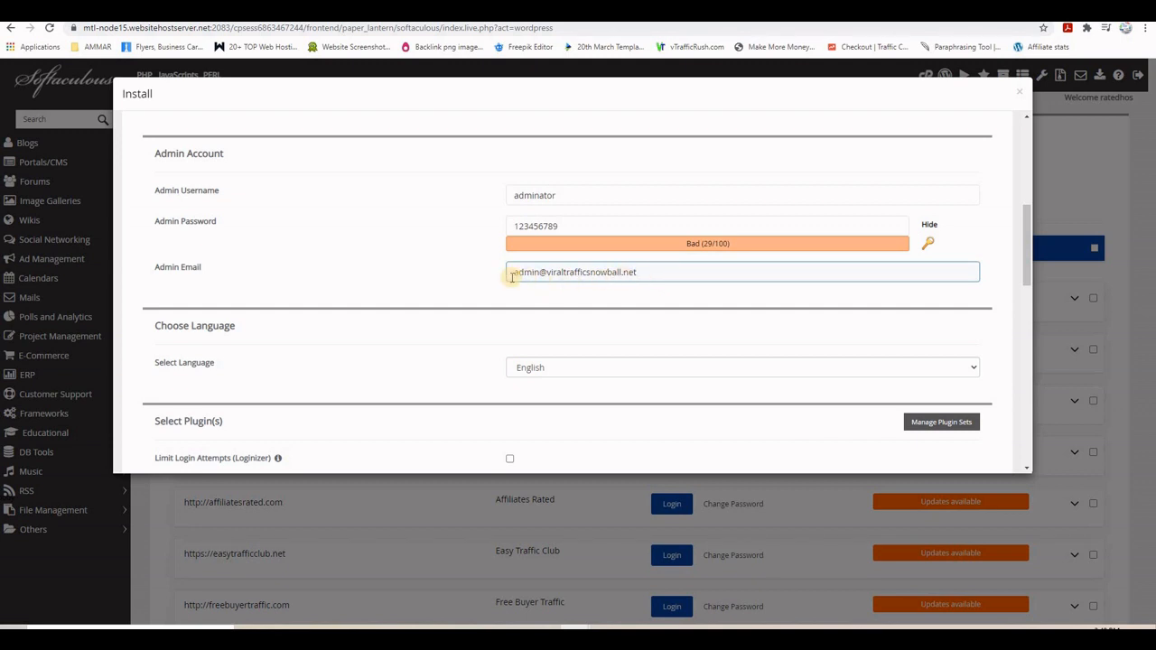
pyautogui.click(557, 299)
pyautogui.click(615, 271)
pyautogui.click(401, 283)
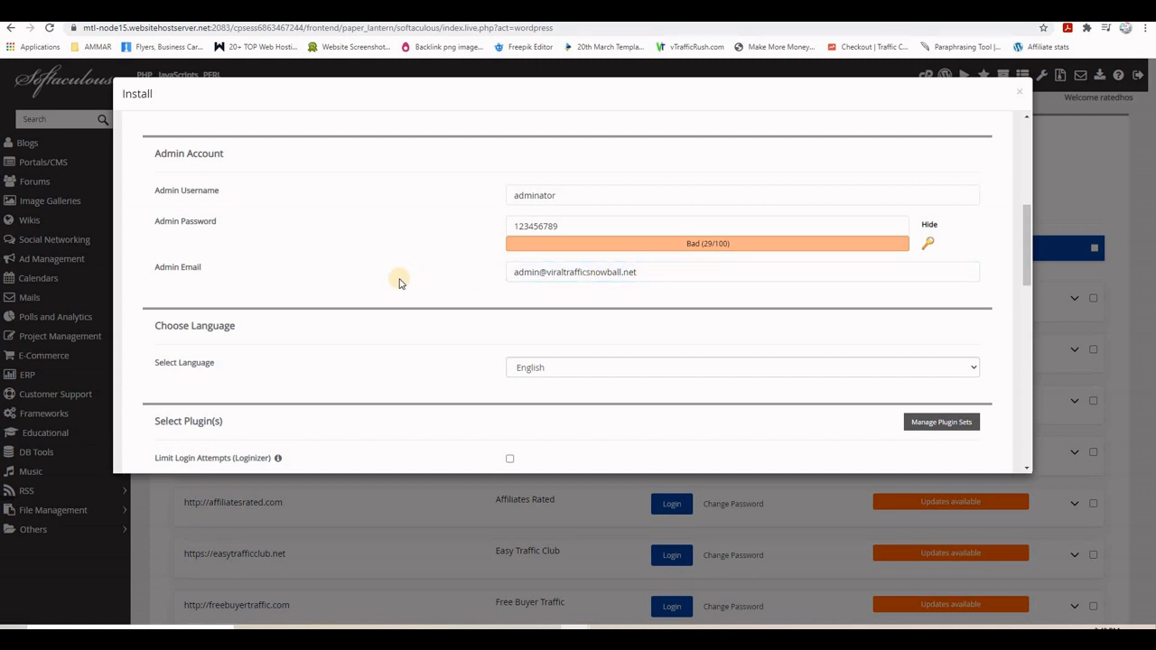
# - Keep the site language as English and review the admin username and password
pyautogui.scroll(-2, 401, 283)
pyautogui.click(546, 248)
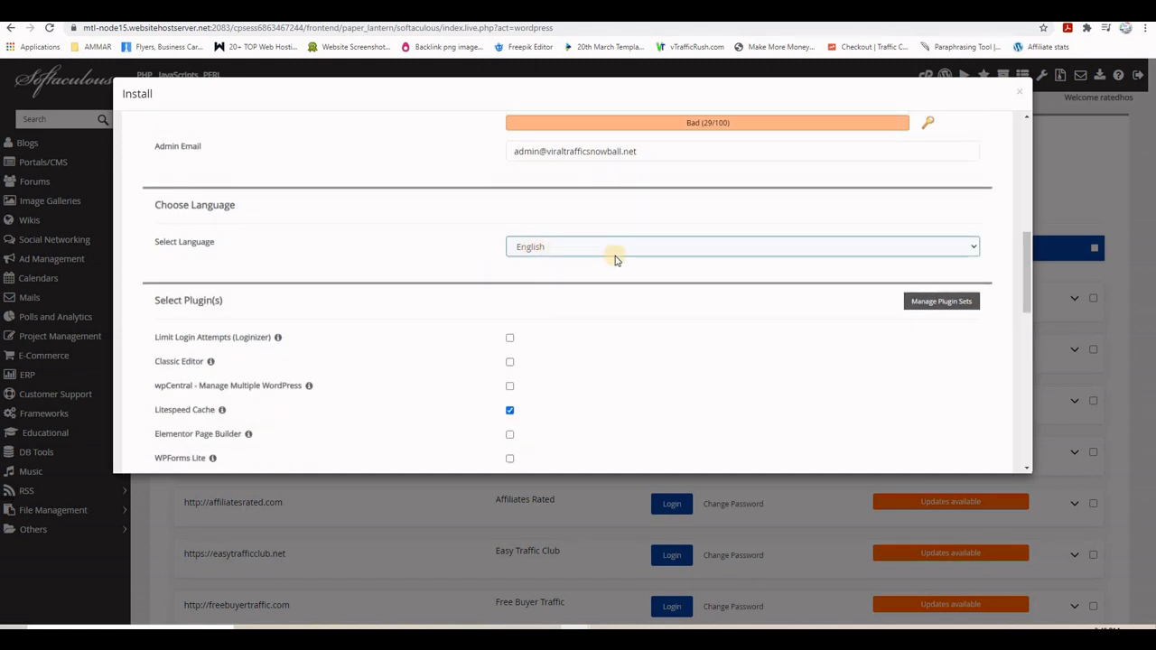
pyautogui.click(412, 250)
pyautogui.scroll(-2, 451, 290)
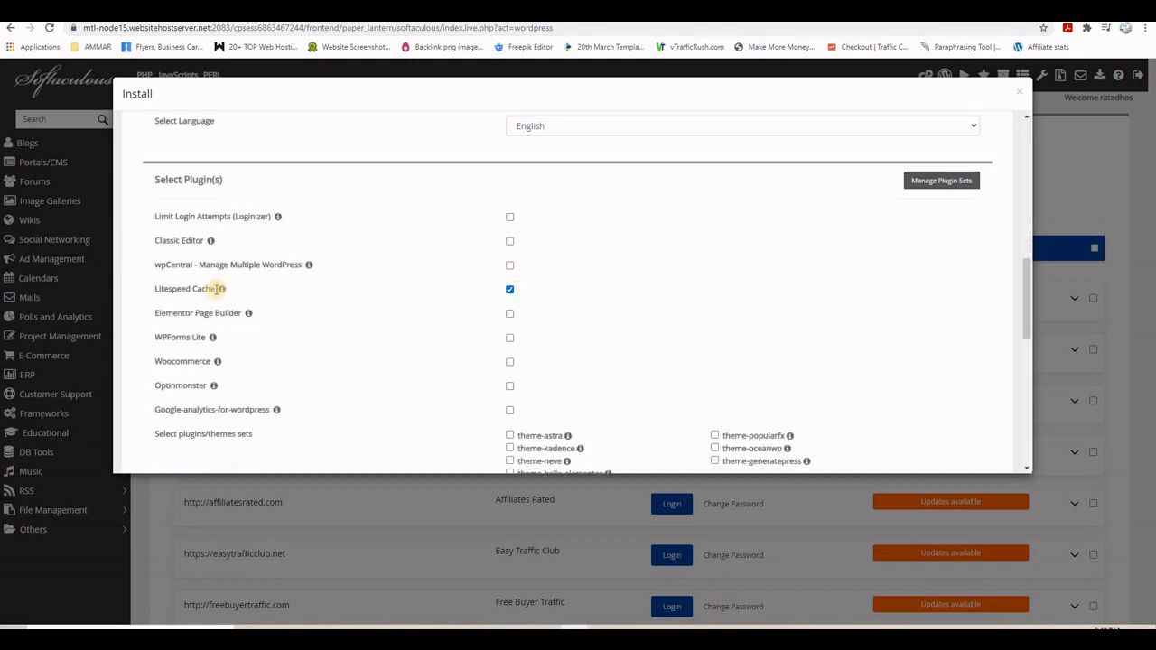
pyautogui.moveTo(220, 288)
pyautogui.scroll(-2, 542, 301)
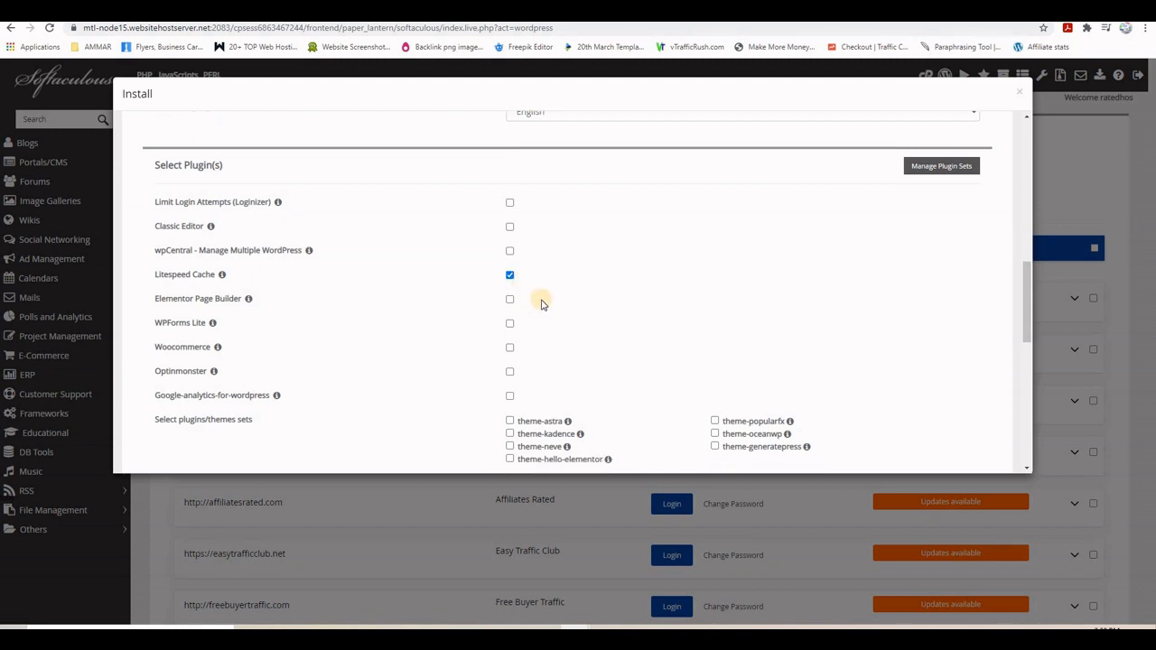
pyautogui.scroll(-1, 611, 274)
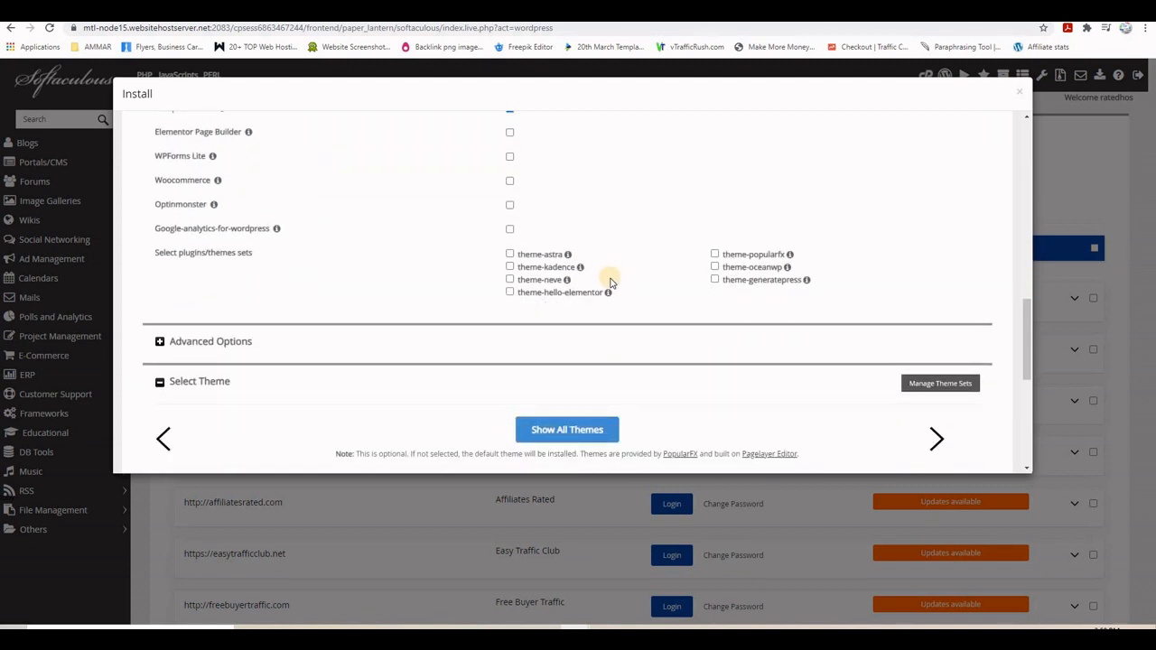
pyautogui.scroll(10, 611, 274)
pyautogui.scroll(-2, 610, 286)
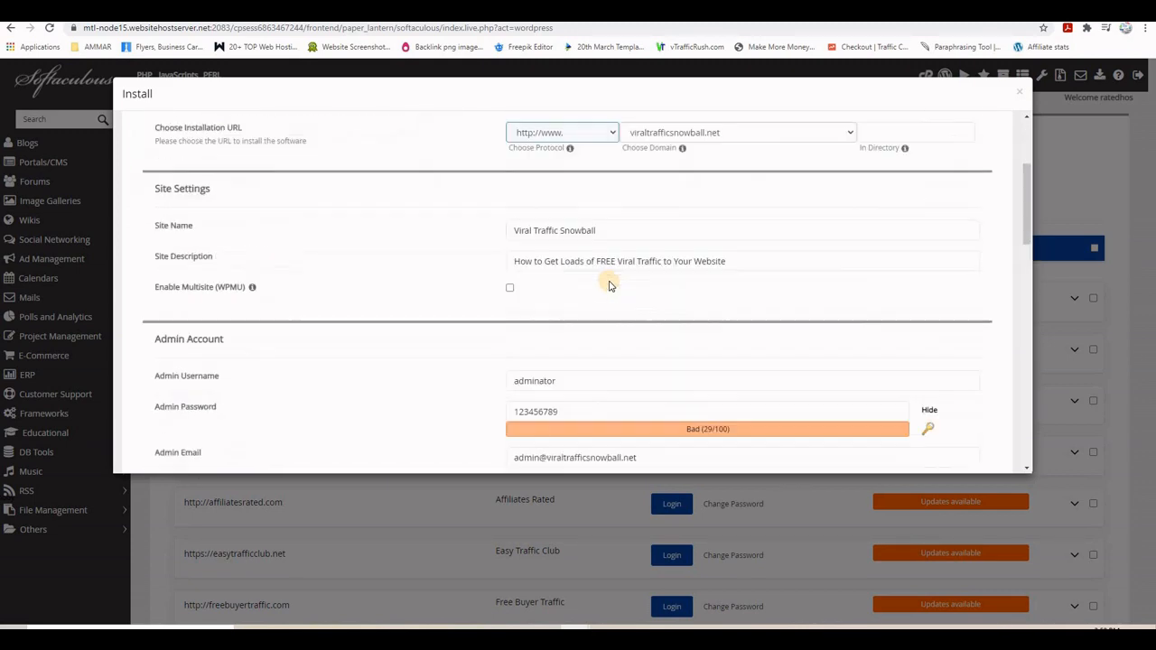
pyautogui.scroll(2, 610, 285)
pyautogui.scroll(-3, 609, 286)
pyautogui.scroll(-2, 609, 281)
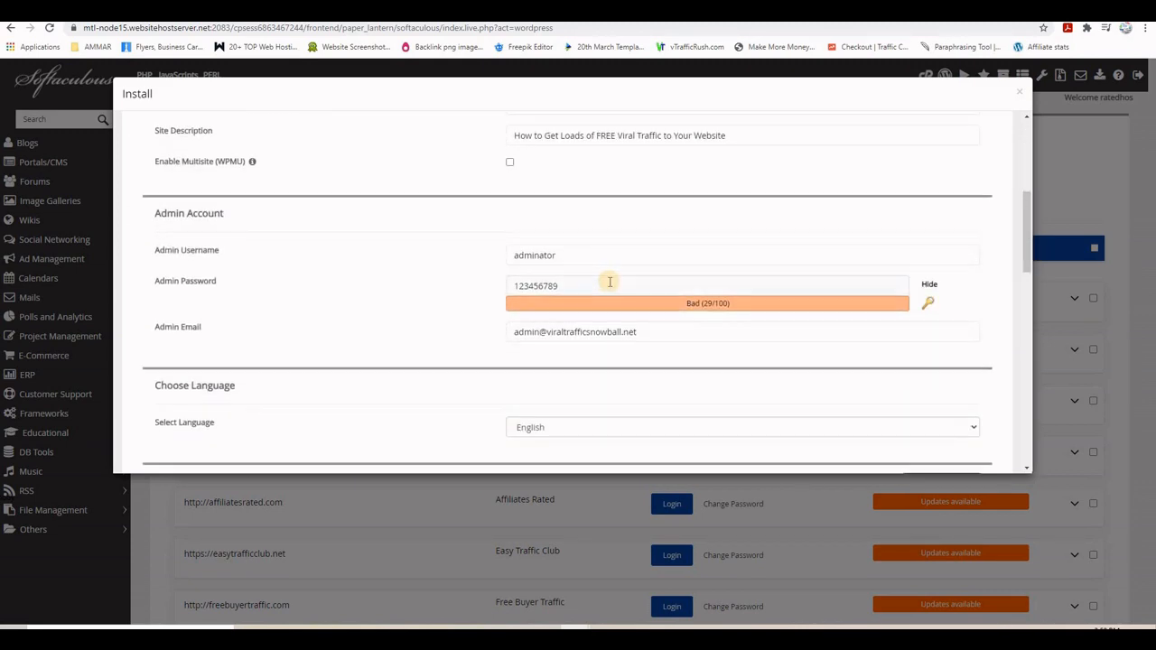
pyautogui.click(596, 199)
pyautogui.click(539, 230)
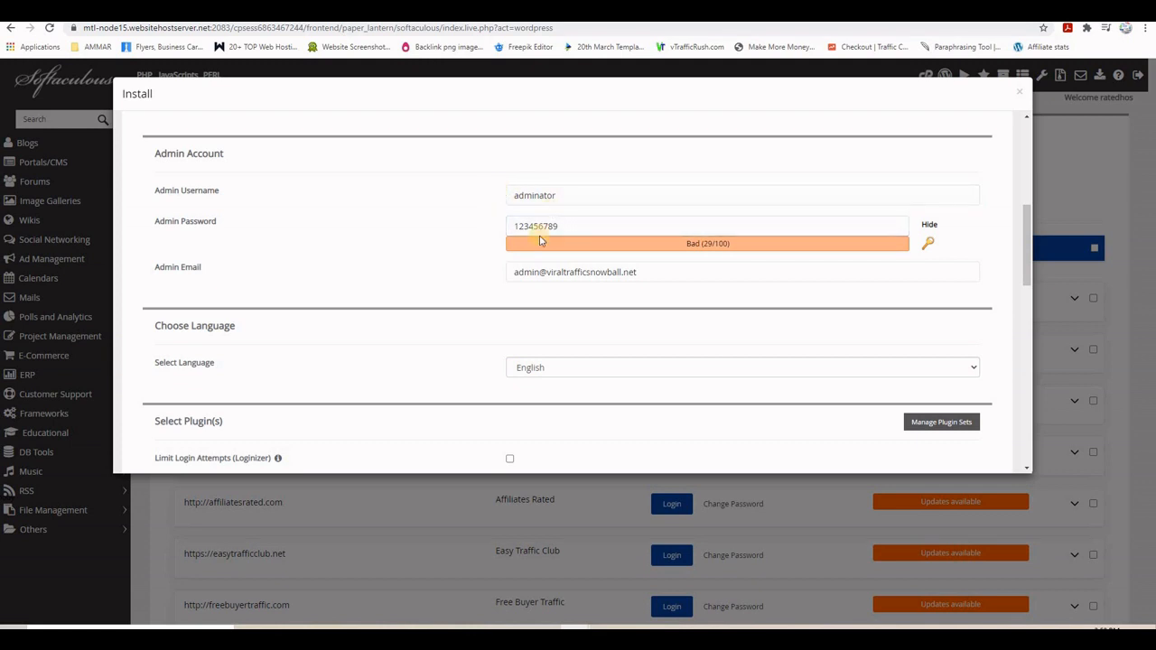
pyautogui.click(511, 226)
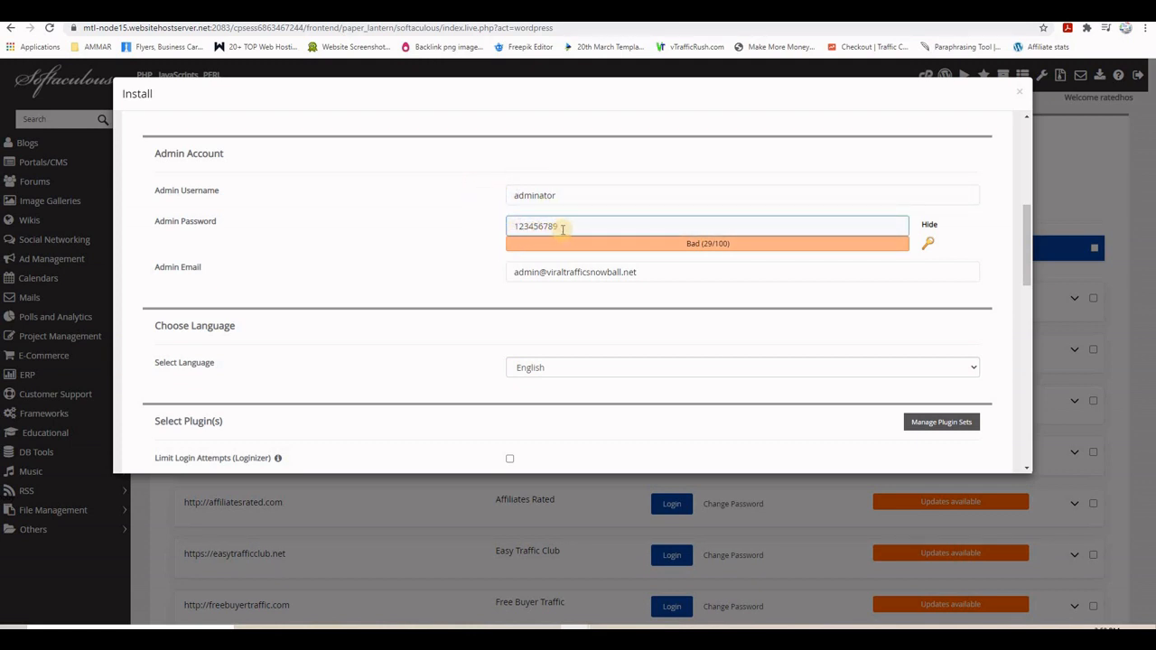
# - Run the WordPress install and wait for the success notice for viraltrafficsnowball.net
pyautogui.click(413, 301)
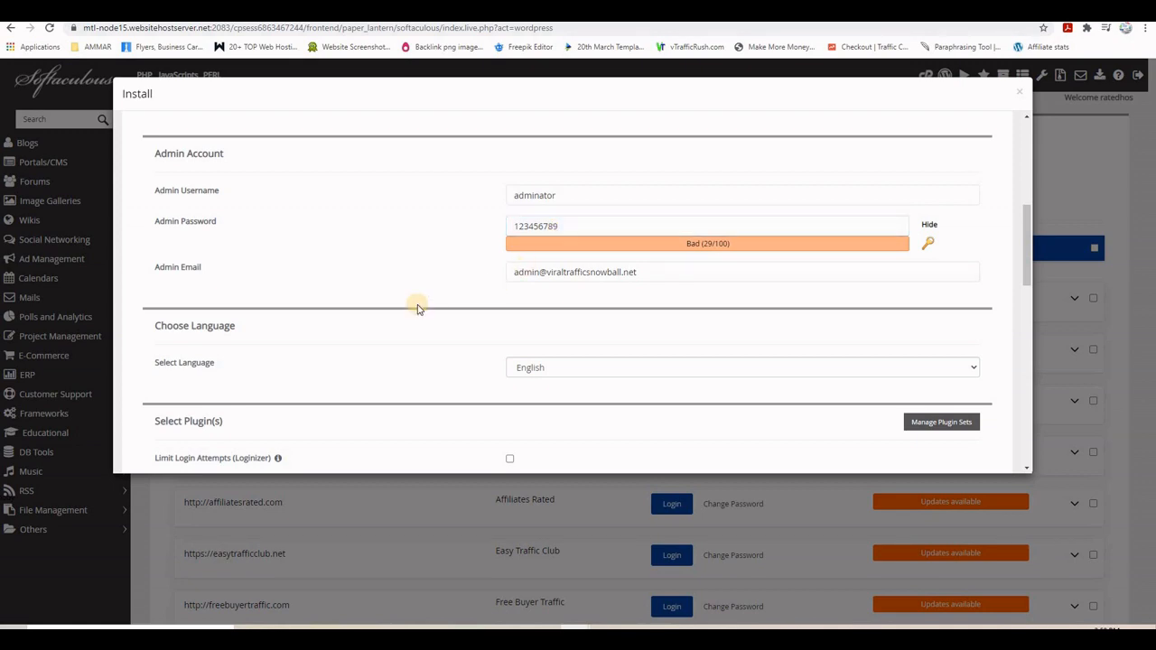
pyautogui.scroll(-3, 413, 302)
pyautogui.scroll(-5, 417, 309)
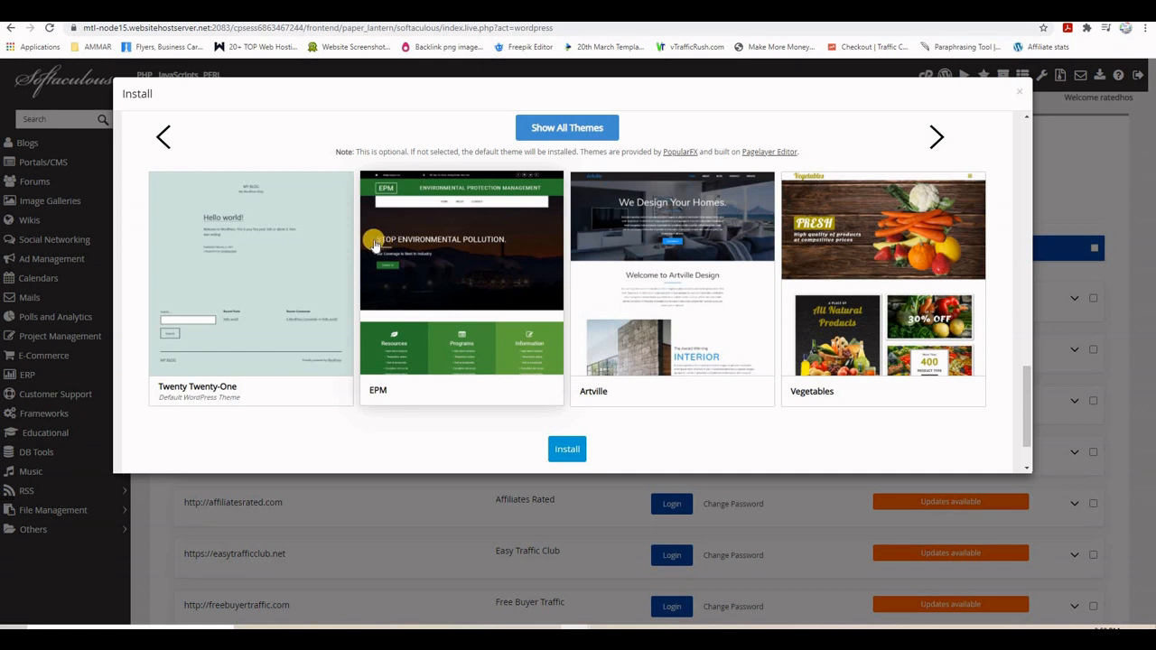
pyautogui.click(578, 452)
pyautogui.click(561, 449)
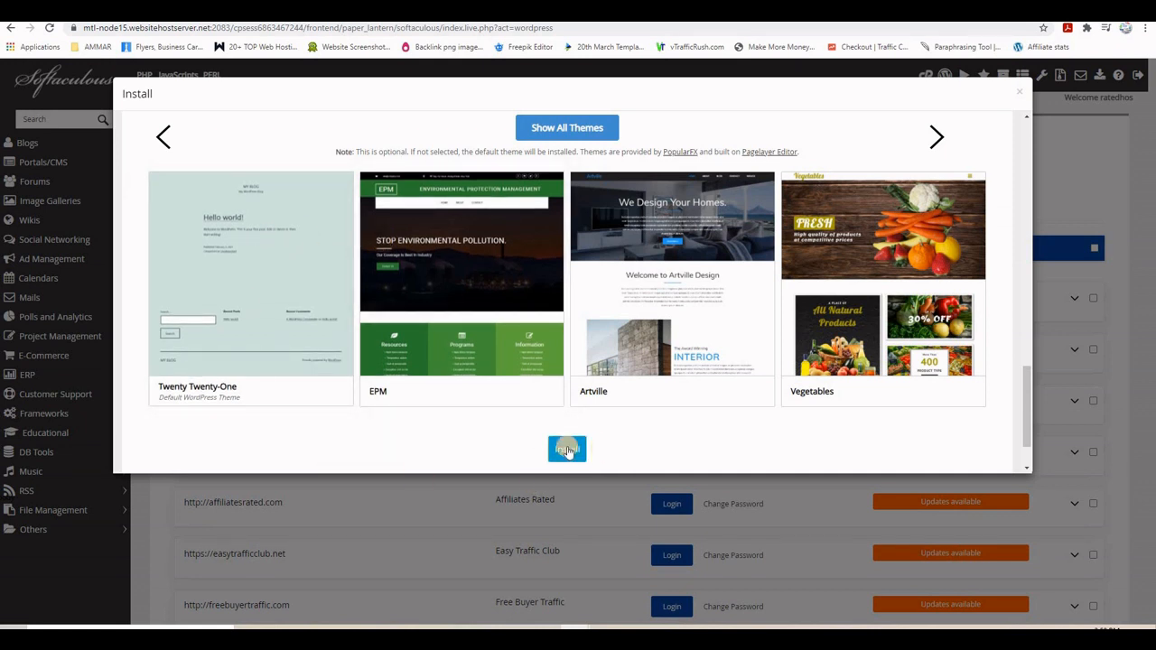
pyautogui.click(563, 449)
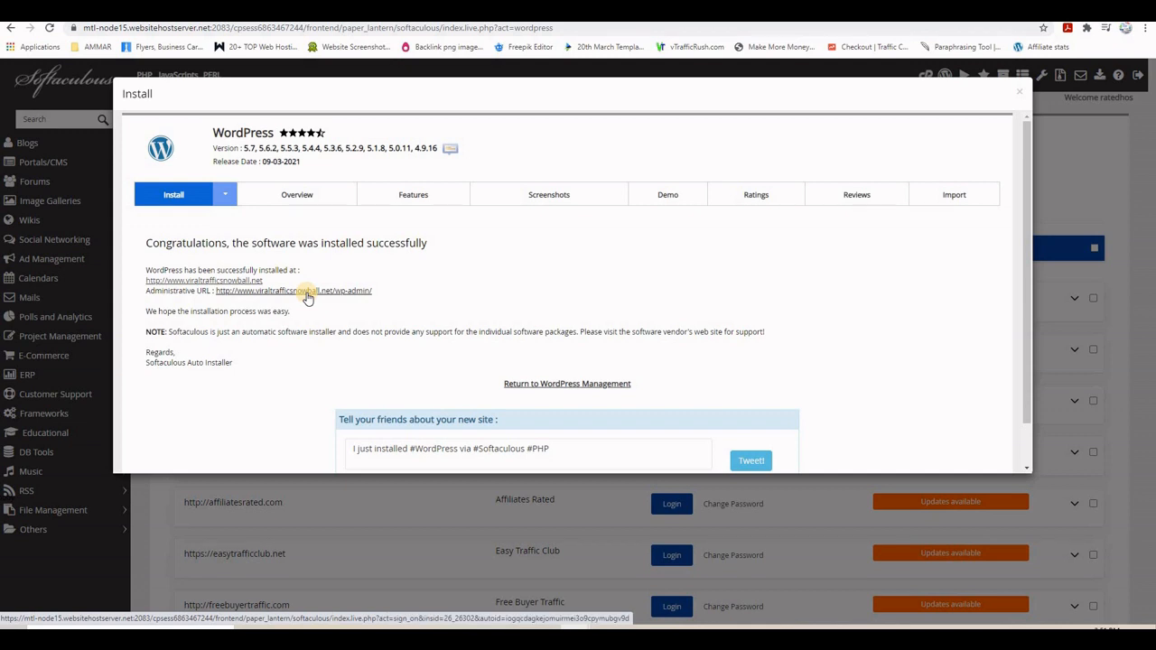
pyautogui.rightClick(244, 282)
# - View the new viraltrafficsnowball.net site with its Hello world! post in a new tab, then return
pyautogui.click(255, 288)
pyautogui.hotkey('ctrl', 'Tab')
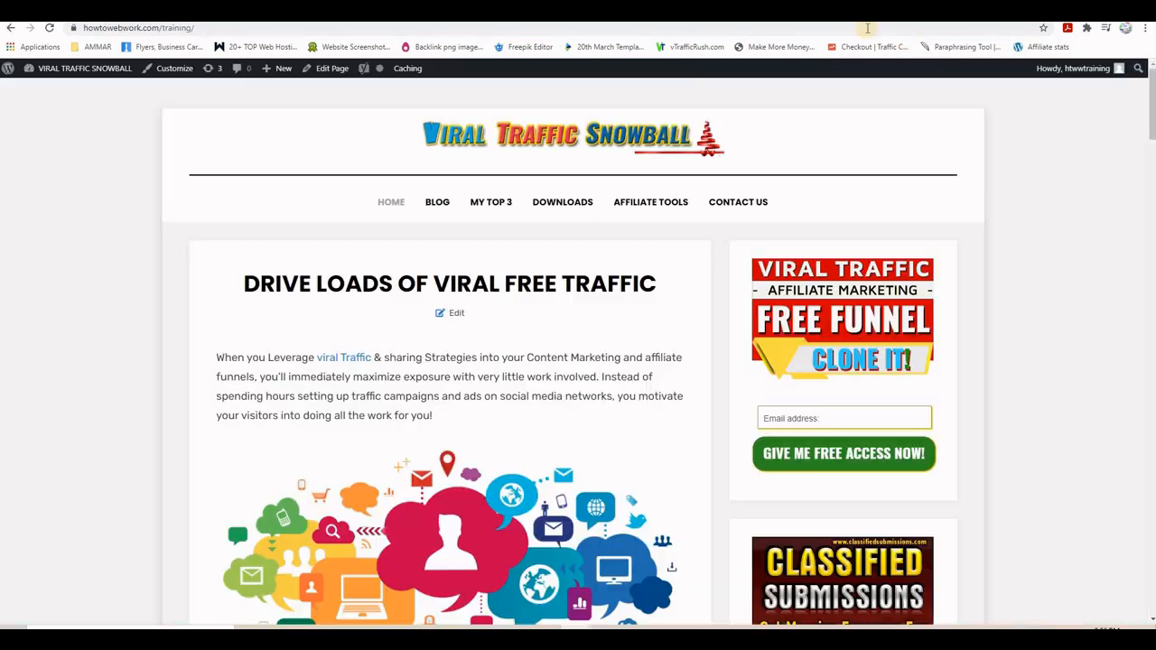
pyautogui.click(869, 20)
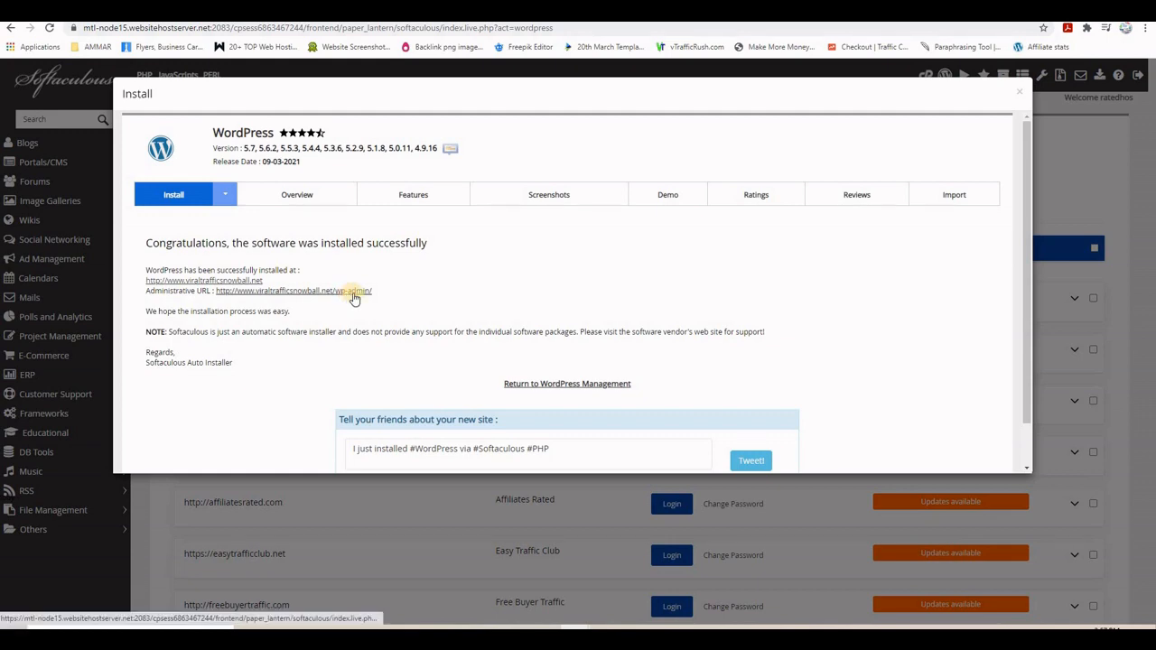
pyautogui.rightClick(360, 294)
# - View the wp-admin dashboard in a new tab, then go back to the GreenGeeks client area
pyautogui.click(365, 305)
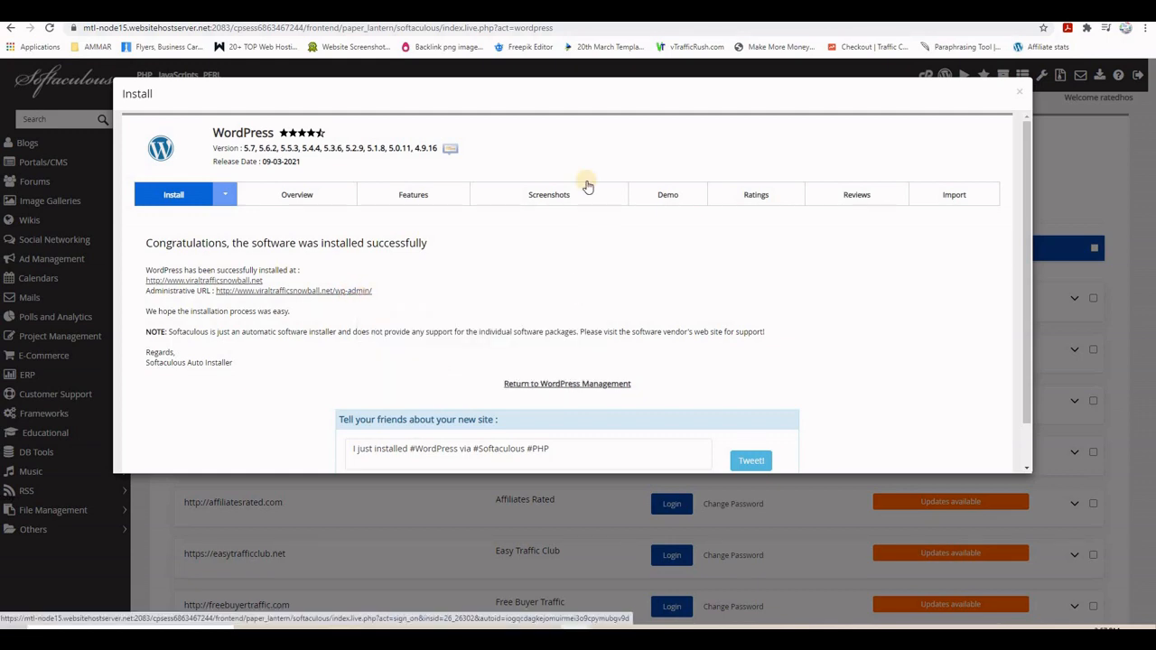
pyautogui.hotkey('ctrl', 'Tab')
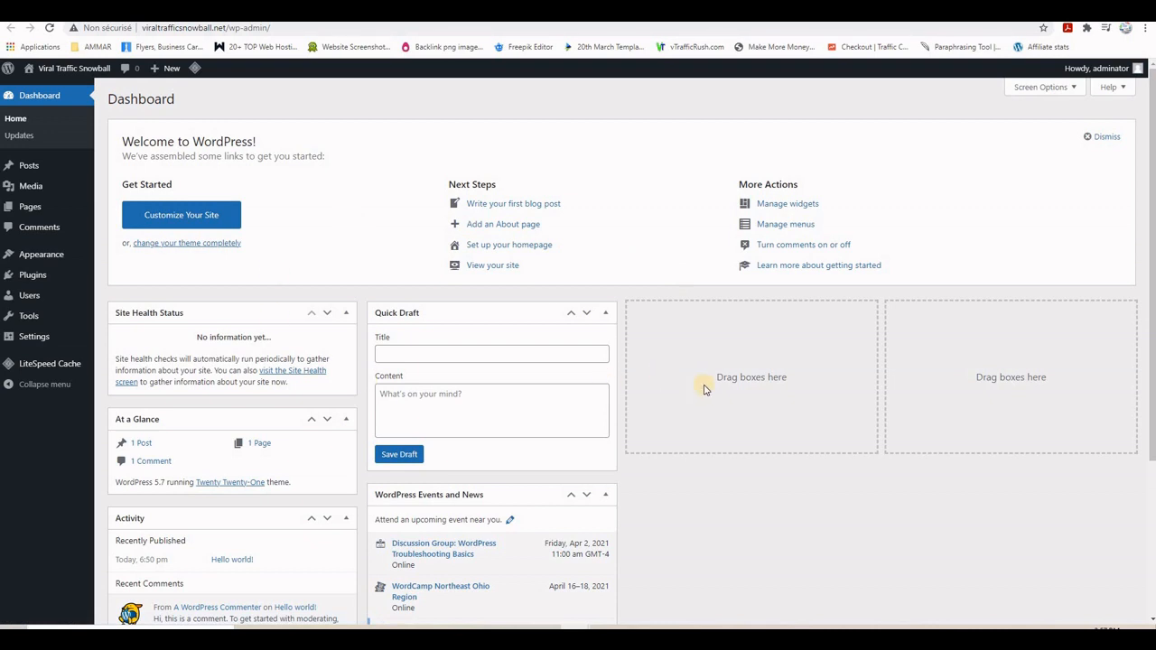
pyautogui.hotkey('ctrl', 'shift', 'Tab')
pyautogui.hotkey('ctrl', 'shift', 'Tab')
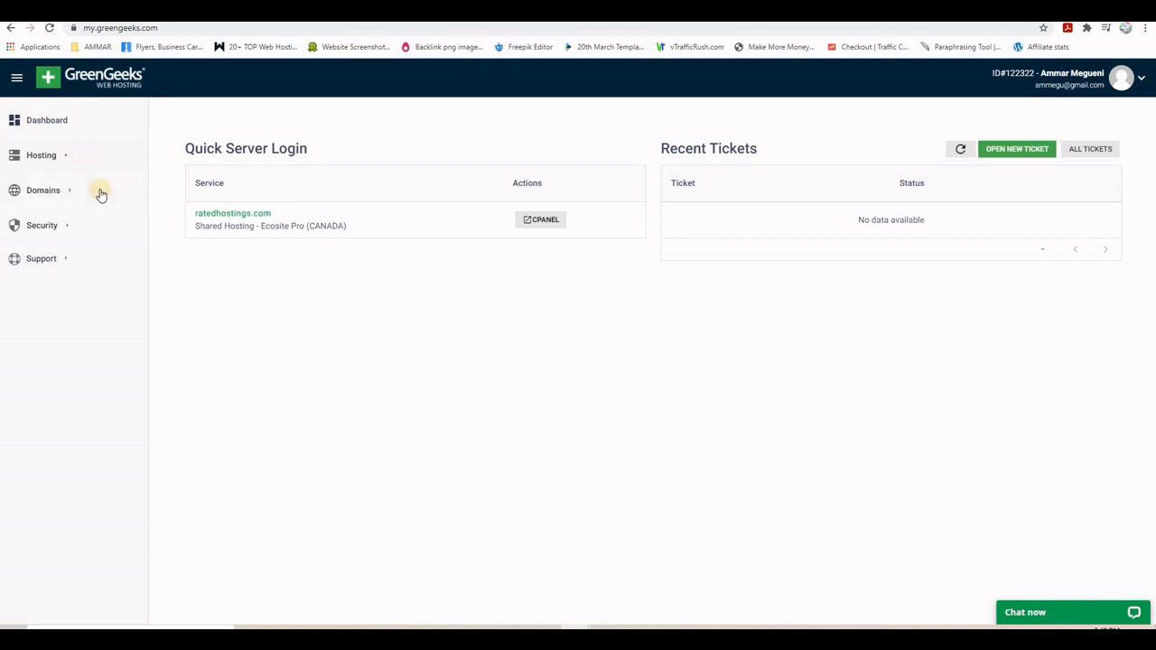
# - Add a Let's Encrypt SSL certificate for viraltrafficsnowball.net on the Ecosite Pro ratedhostings.com service
pyautogui.click(54, 229)
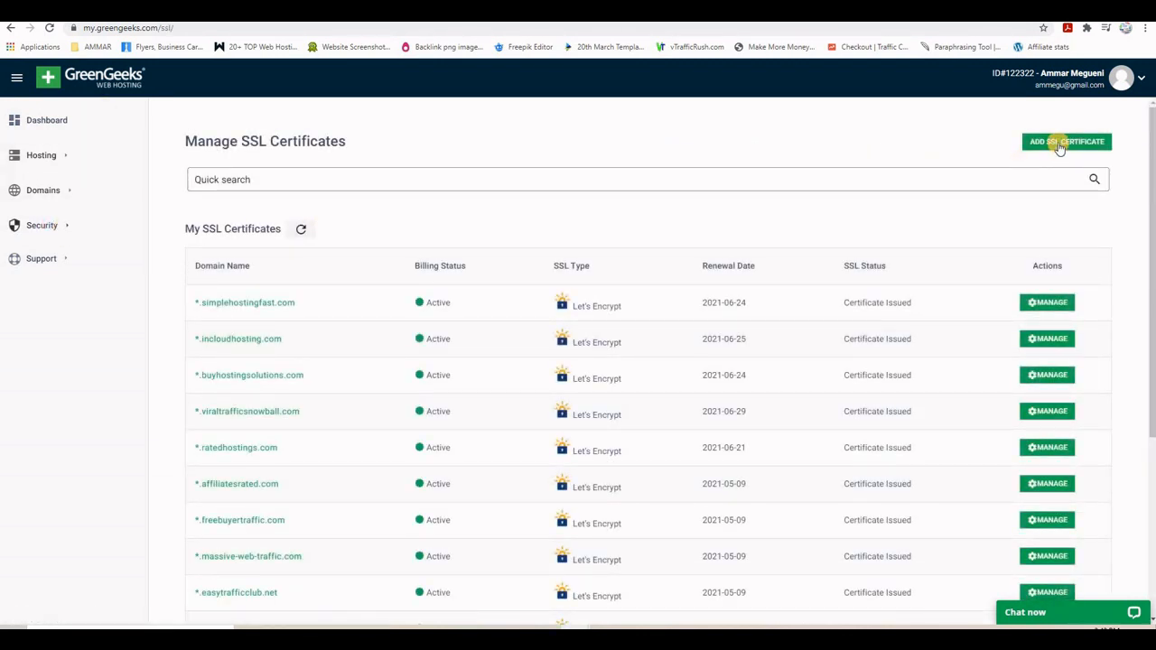
pyautogui.click(1062, 147)
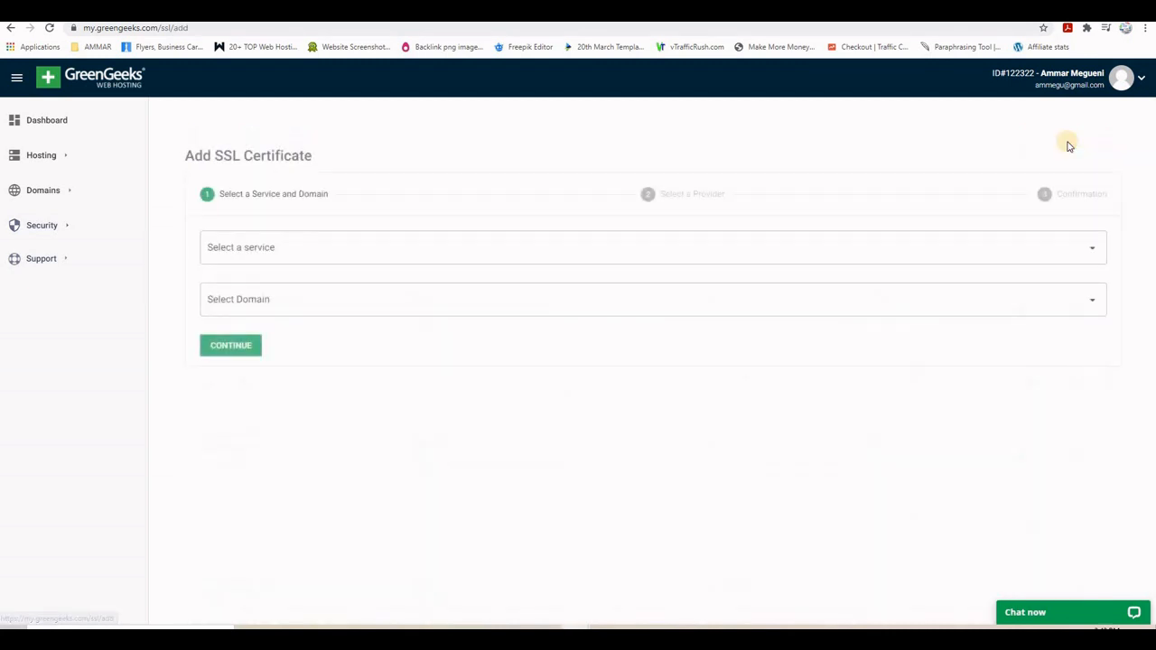
pyautogui.click(605, 260)
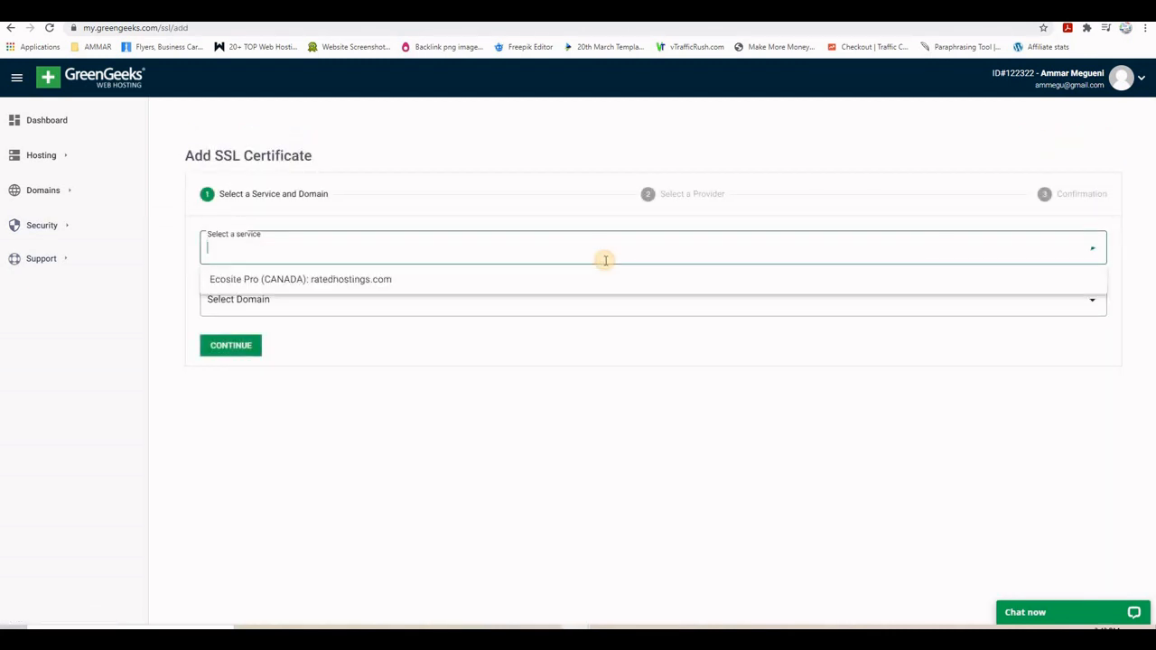
pyautogui.click(550, 285)
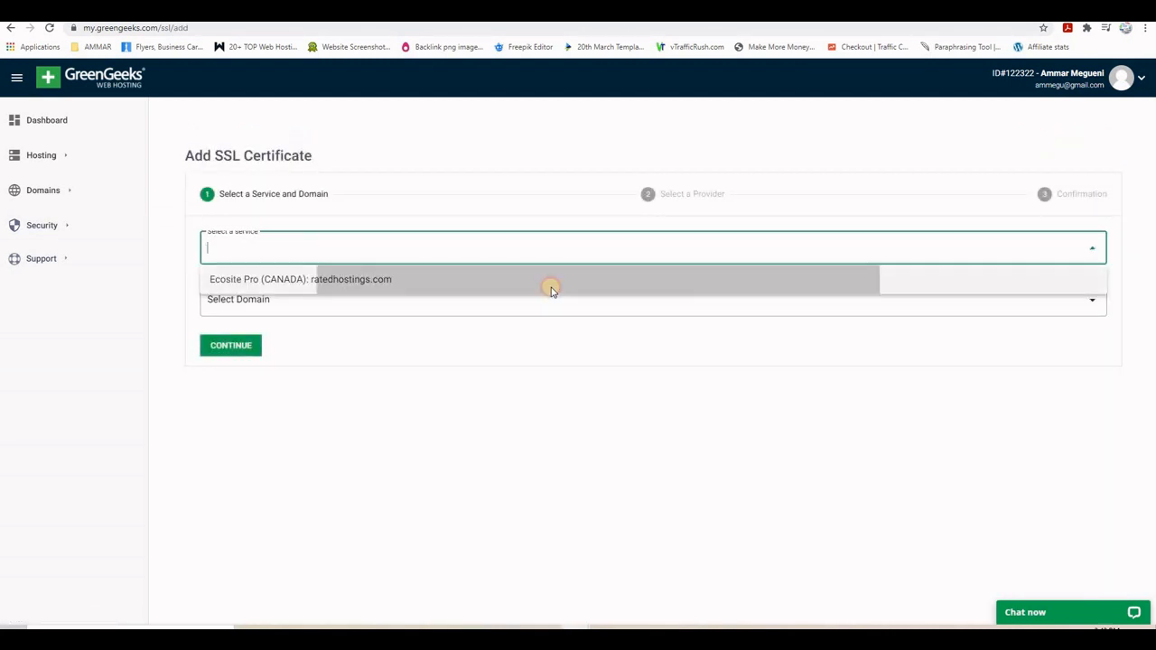
pyautogui.click(423, 309)
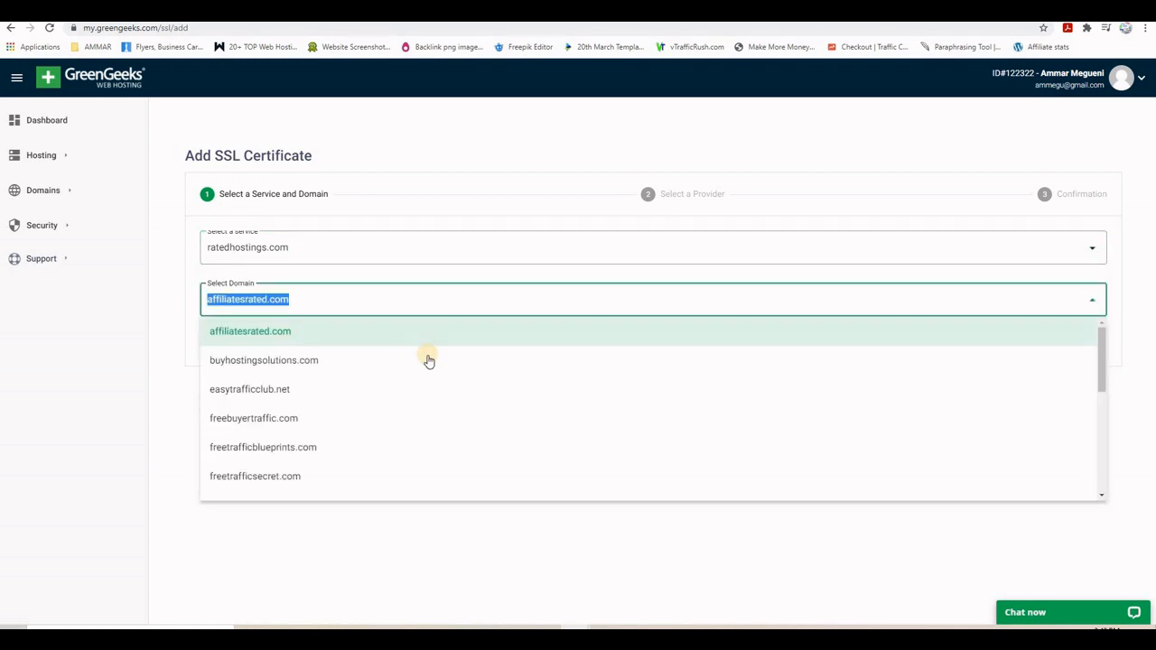
pyautogui.scroll(-3, 427, 360)
pyautogui.scroll(-2, 428, 362)
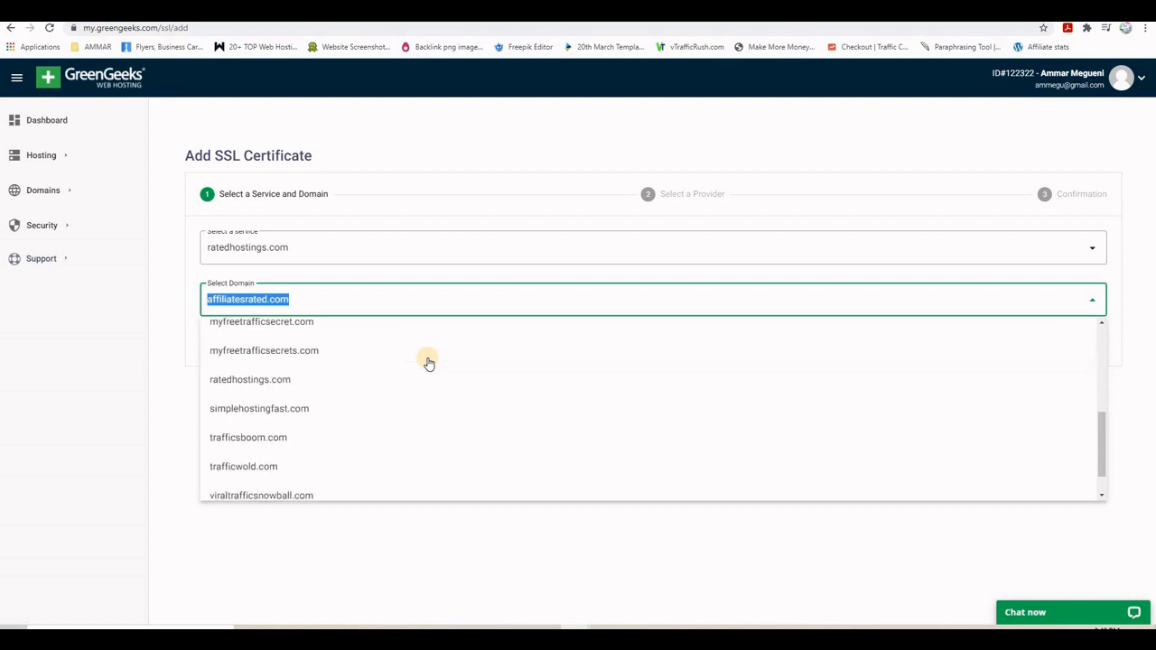
pyautogui.scroll(-1, 429, 363)
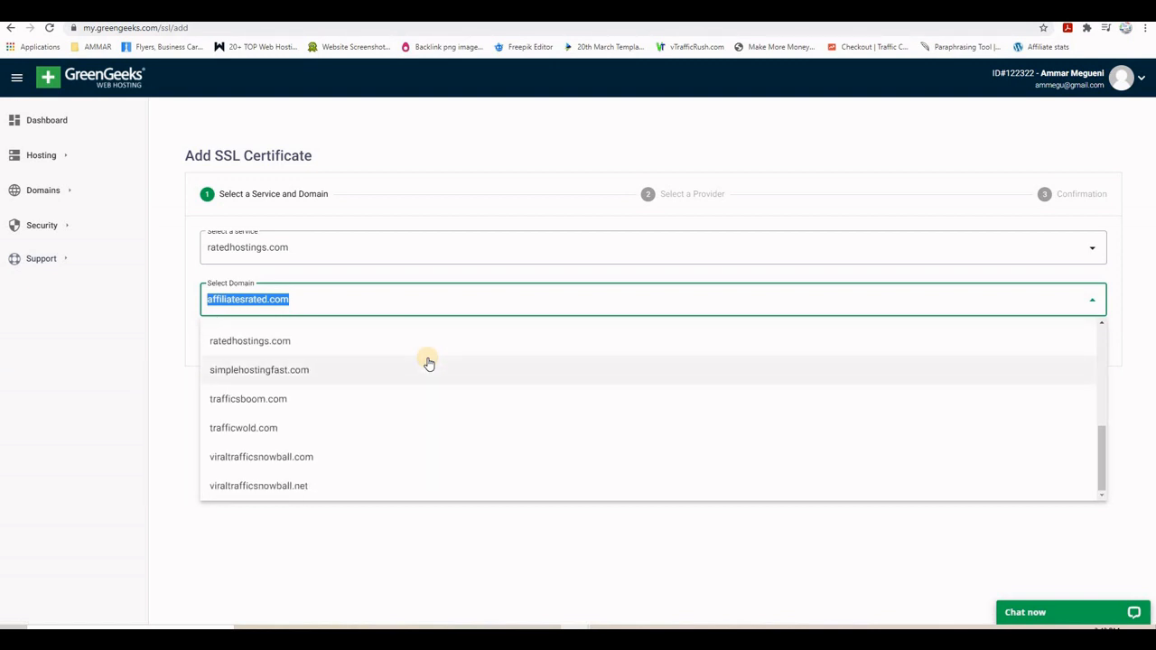
pyautogui.click(280, 488)
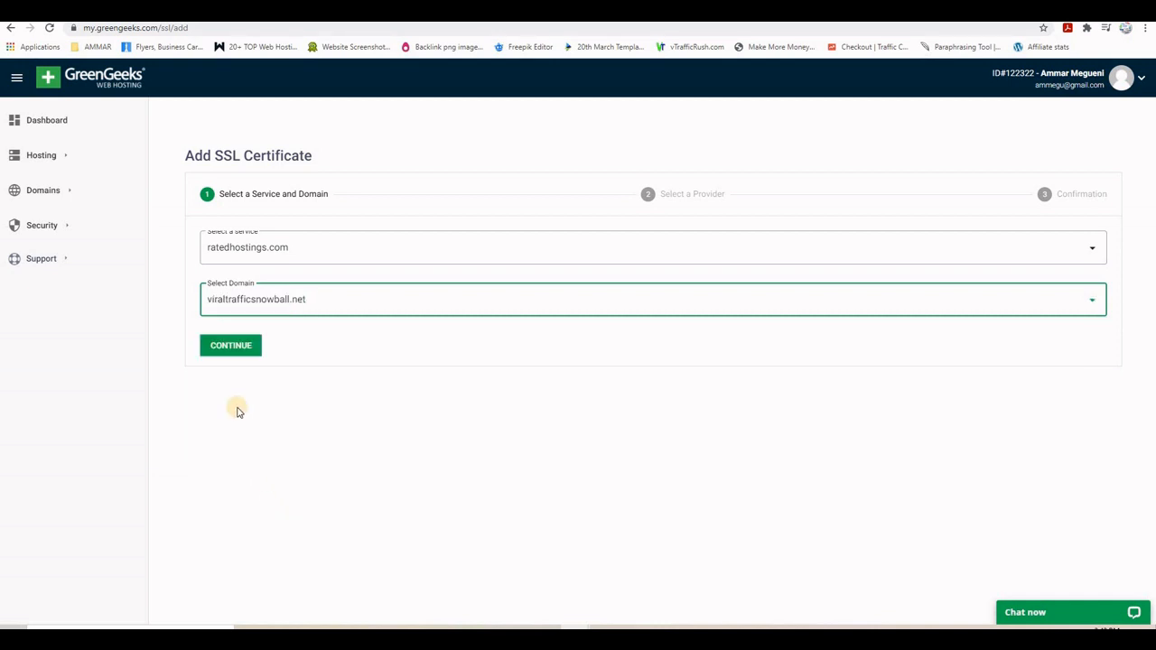
pyautogui.click(230, 345)
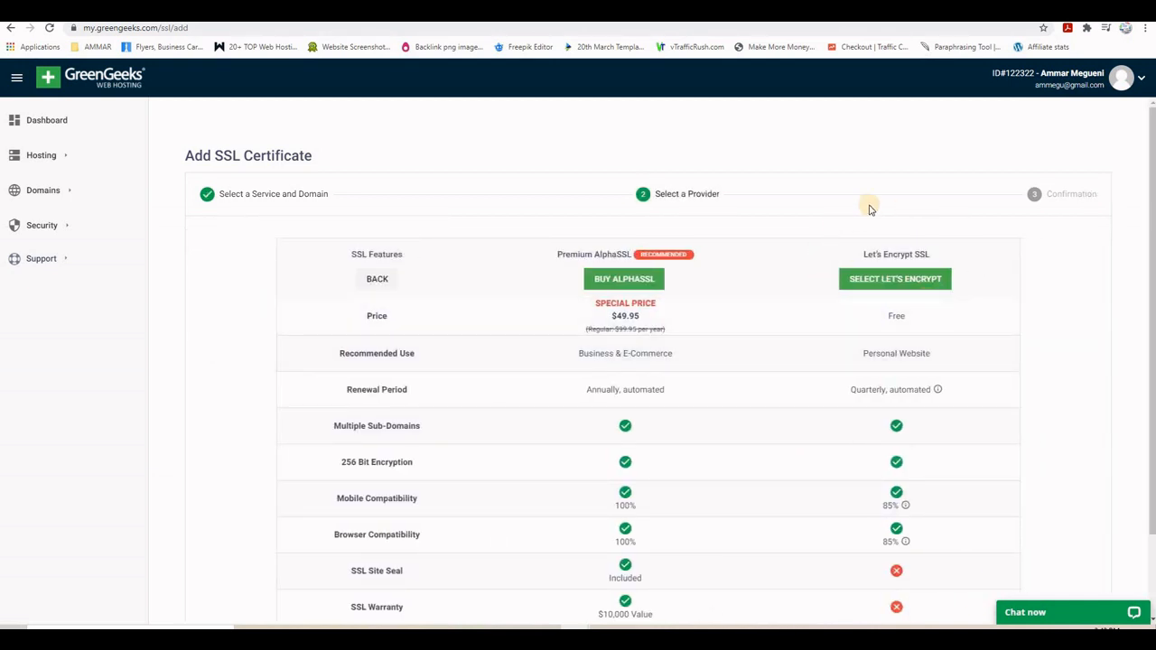
pyautogui.click(889, 282)
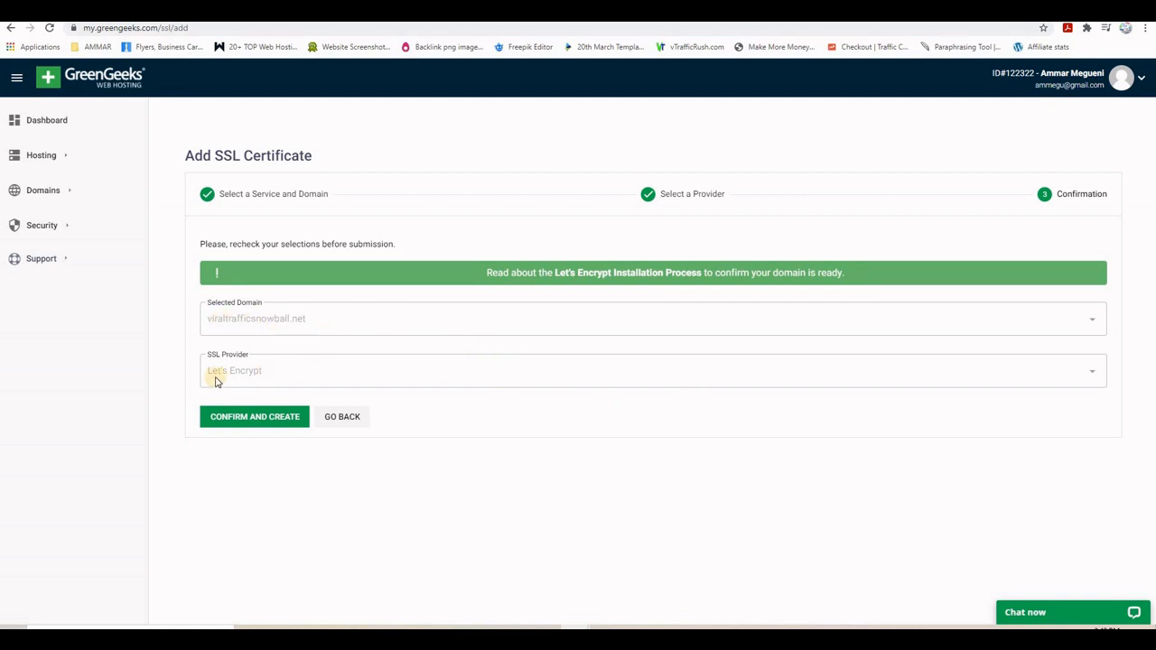
pyautogui.click(258, 420)
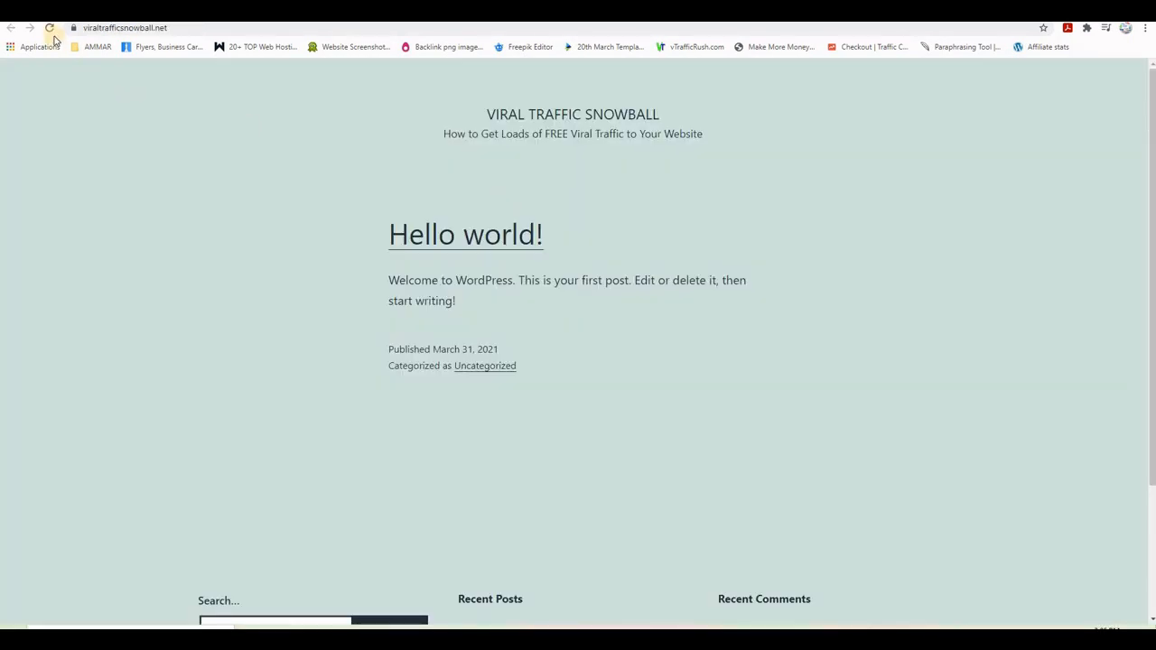
# - Reload the viraltrafficsnowball.net site in Chrome
pyautogui.click(50, 28)
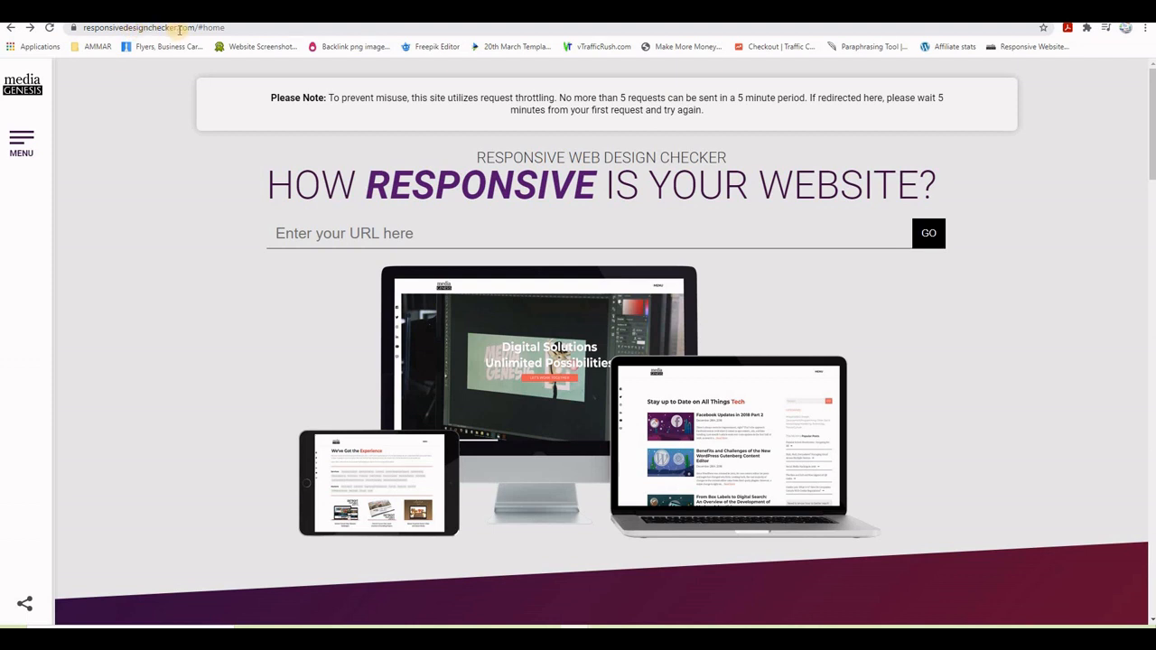
pyautogui.rightClick(327, 237)
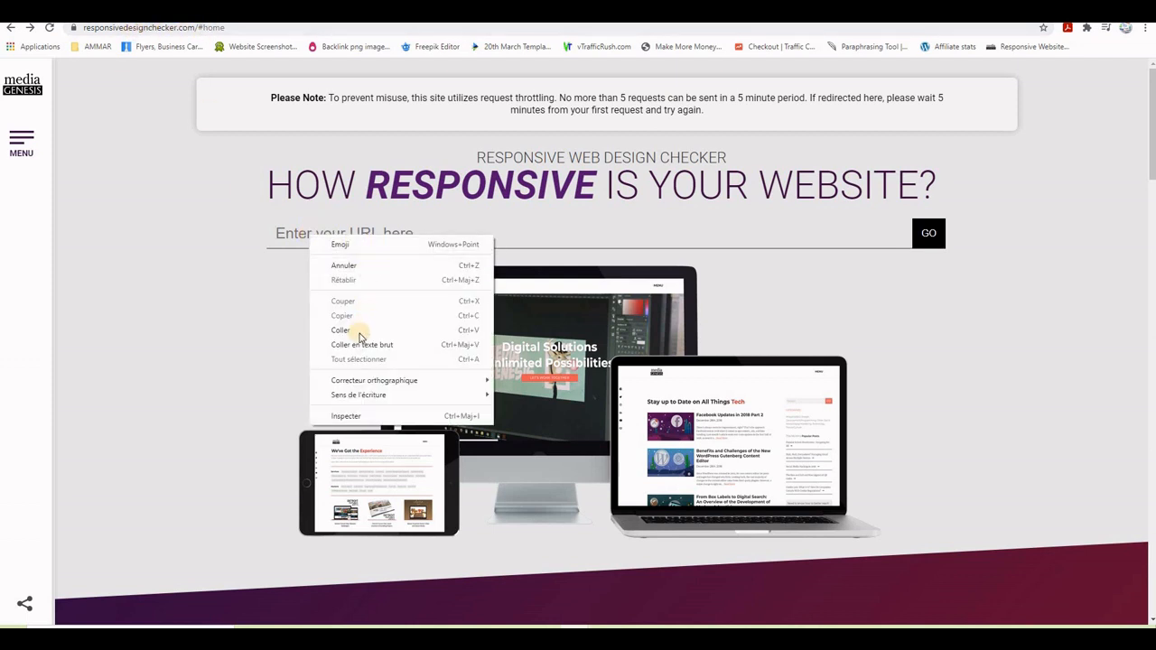
pyautogui.click(355, 332)
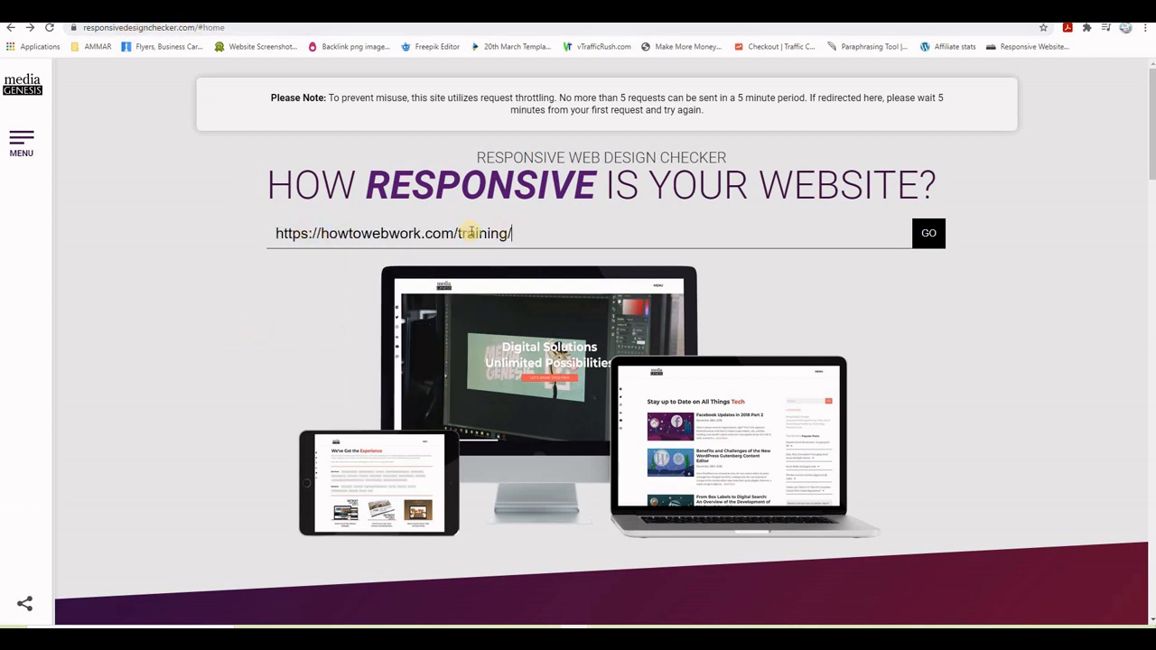
pyautogui.click(930, 233)
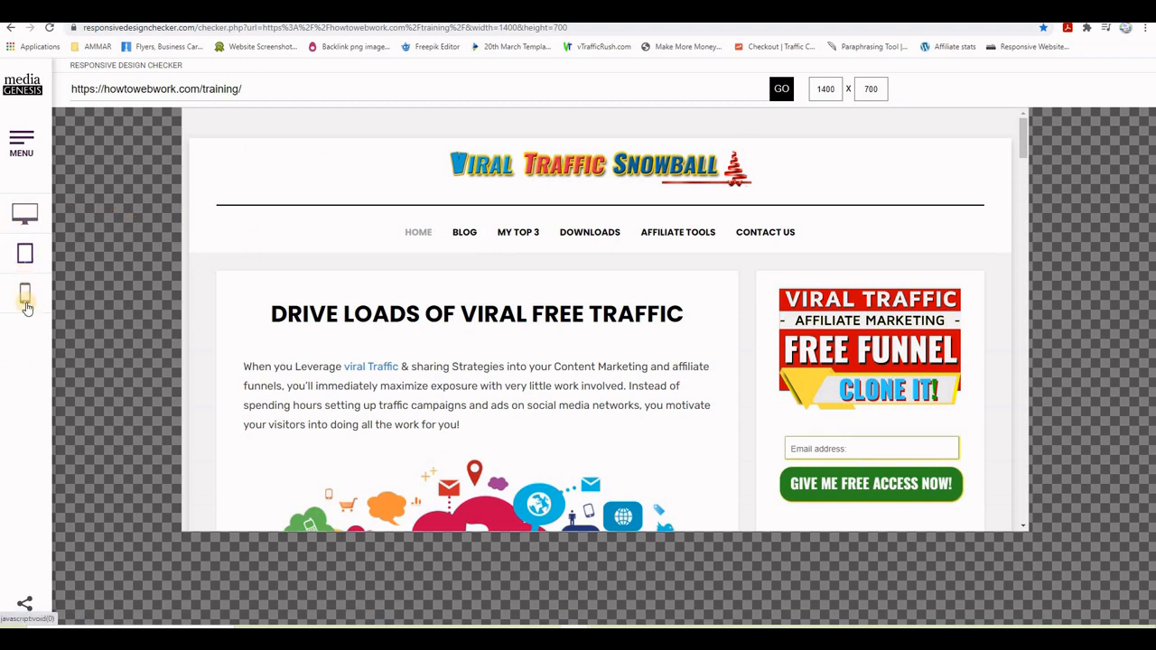
# - Preview at 23" Desktop 1920x1080, then at 22" Desktop 1680x1050
pyautogui.click(24, 215)
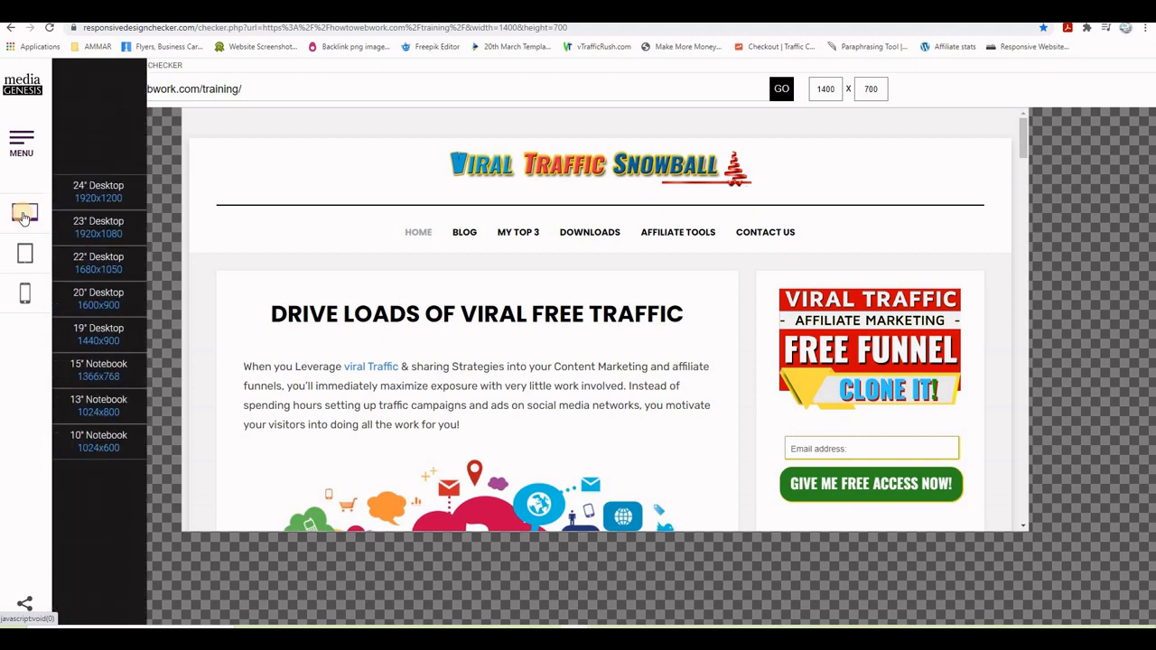
pyautogui.click(99, 227)
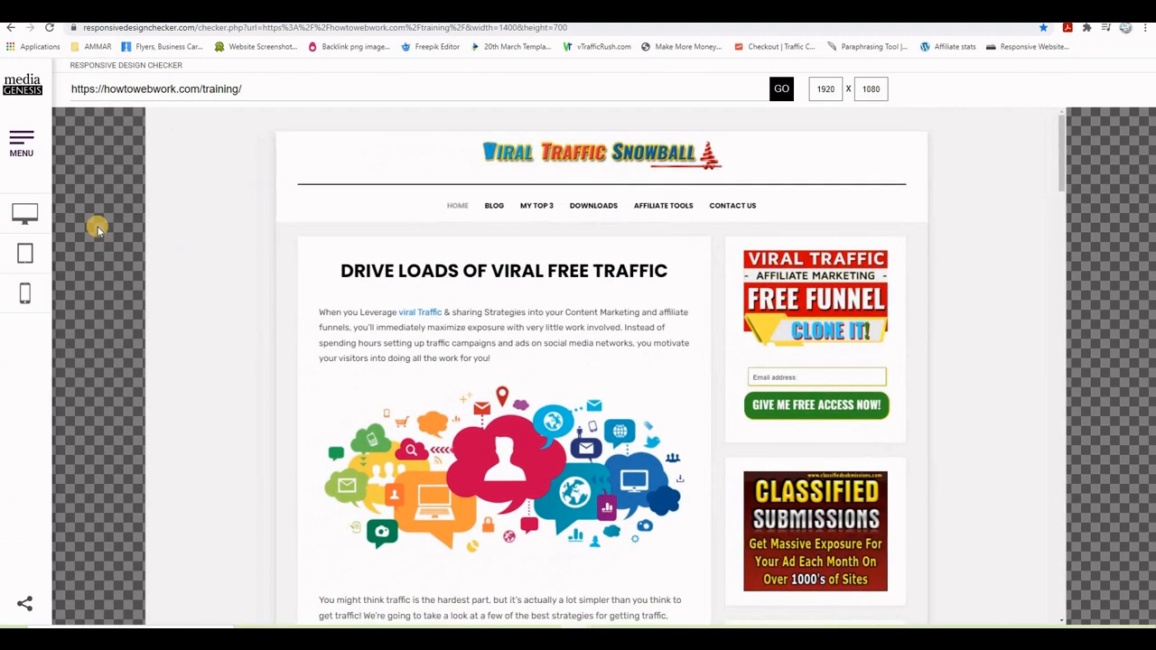
pyautogui.click(25, 216)
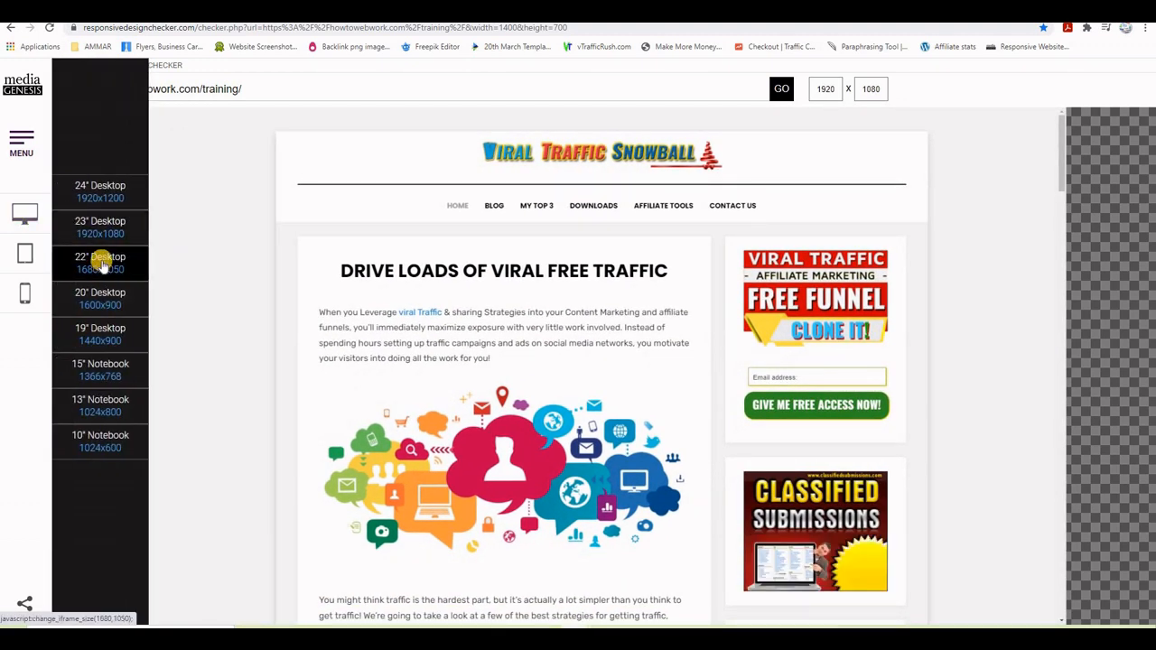
pyautogui.click(101, 259)
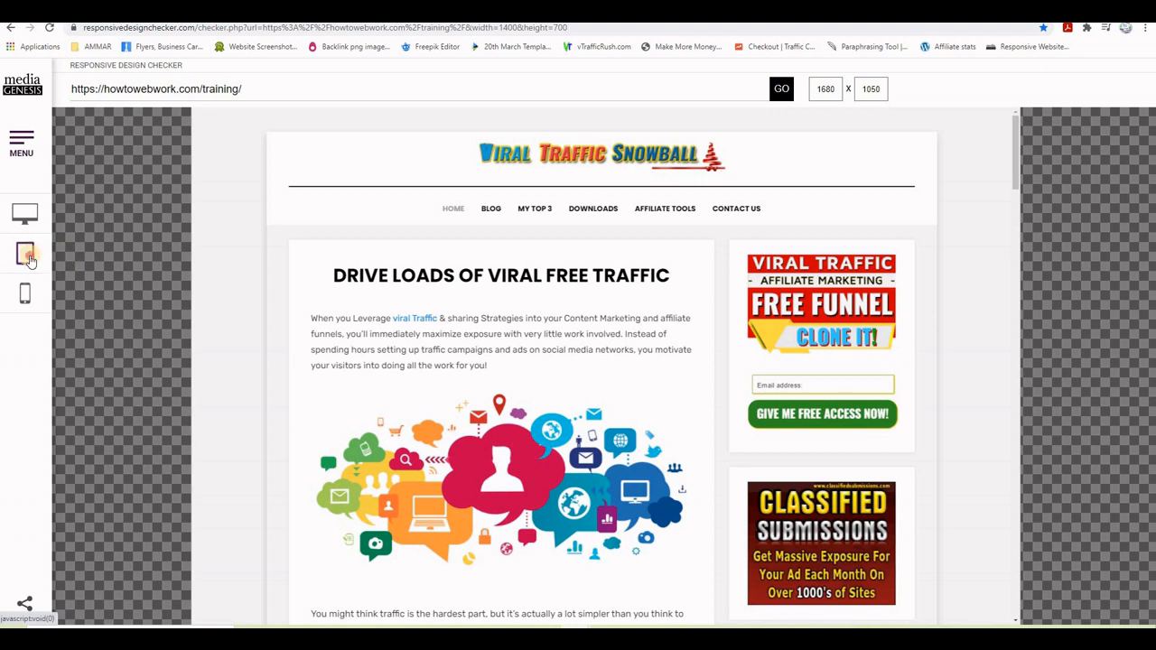
# - Preview the training page at Apple iPad Retina 768 x 1024 and scroll through it
pyautogui.click(27, 257)
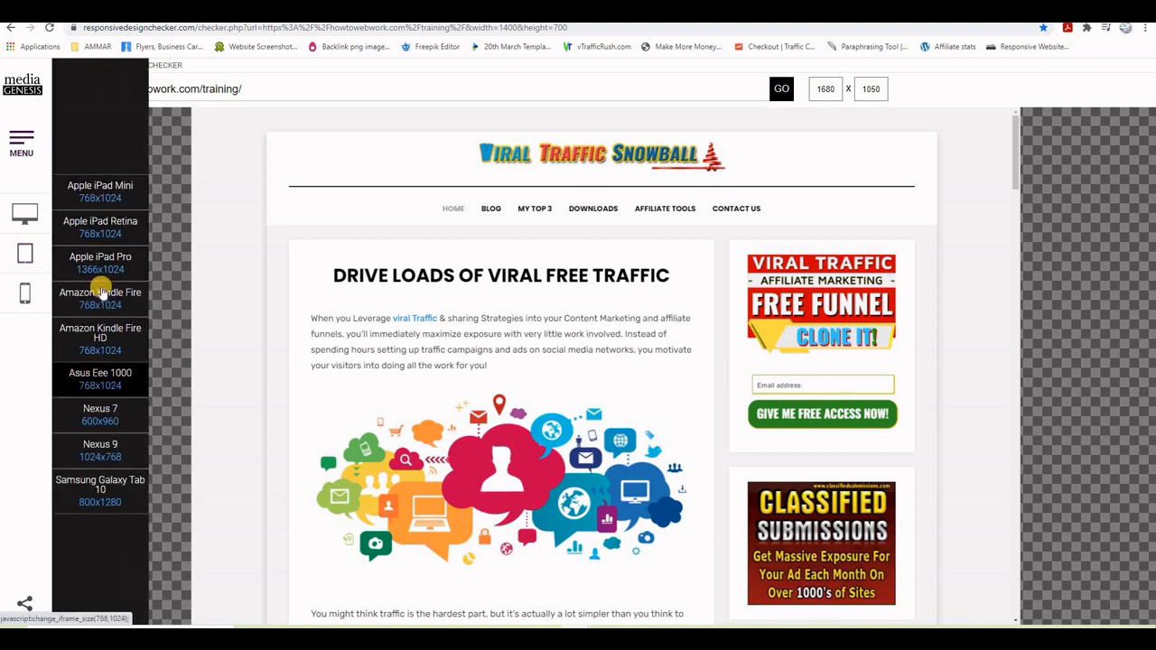
pyautogui.click(95, 233)
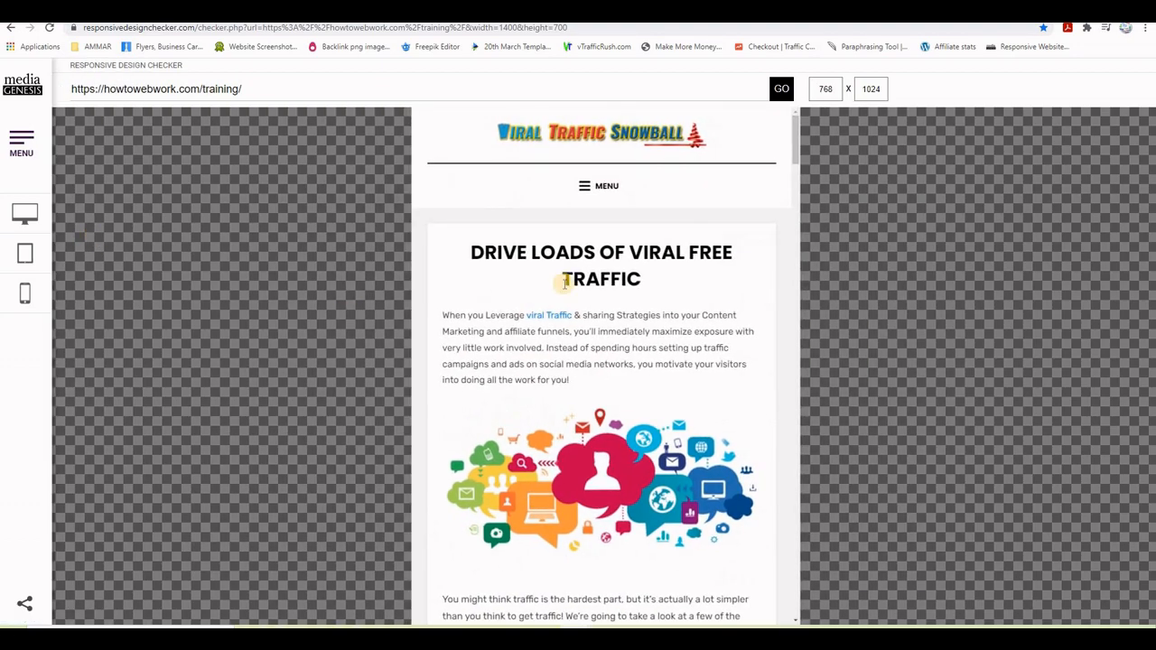
pyautogui.scroll(-10, 661, 332)
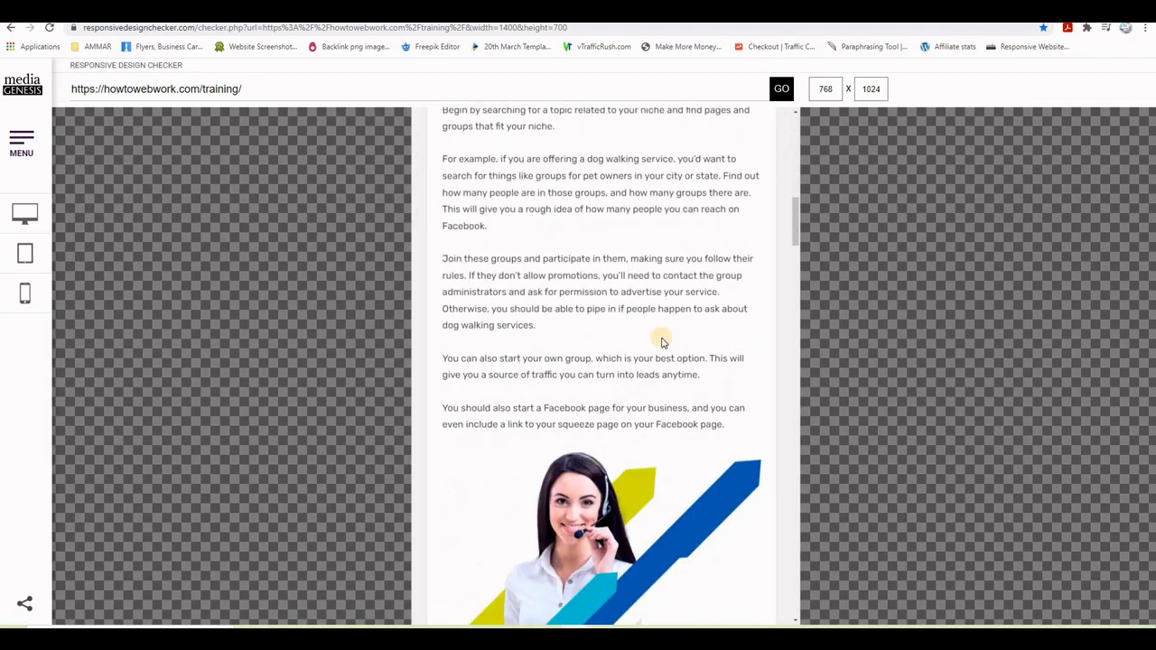
pyautogui.scroll(4, 662, 339)
pyautogui.scroll(5, 661, 340)
pyautogui.scroll(-9, 662, 340)
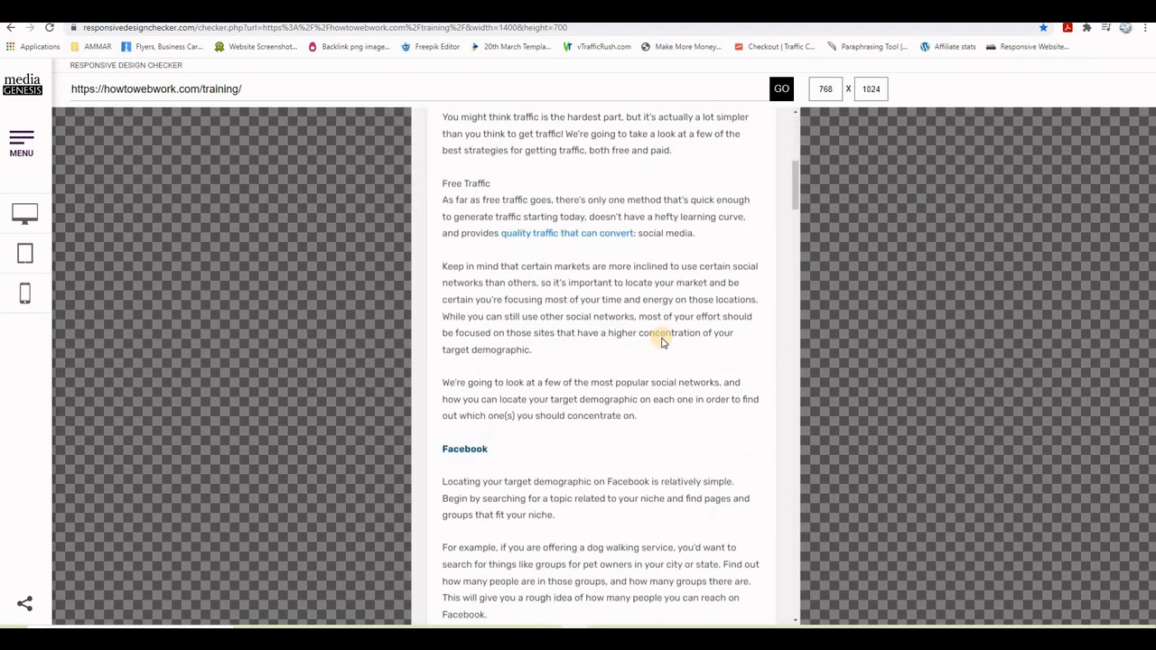
pyautogui.scroll(-15, 662, 342)
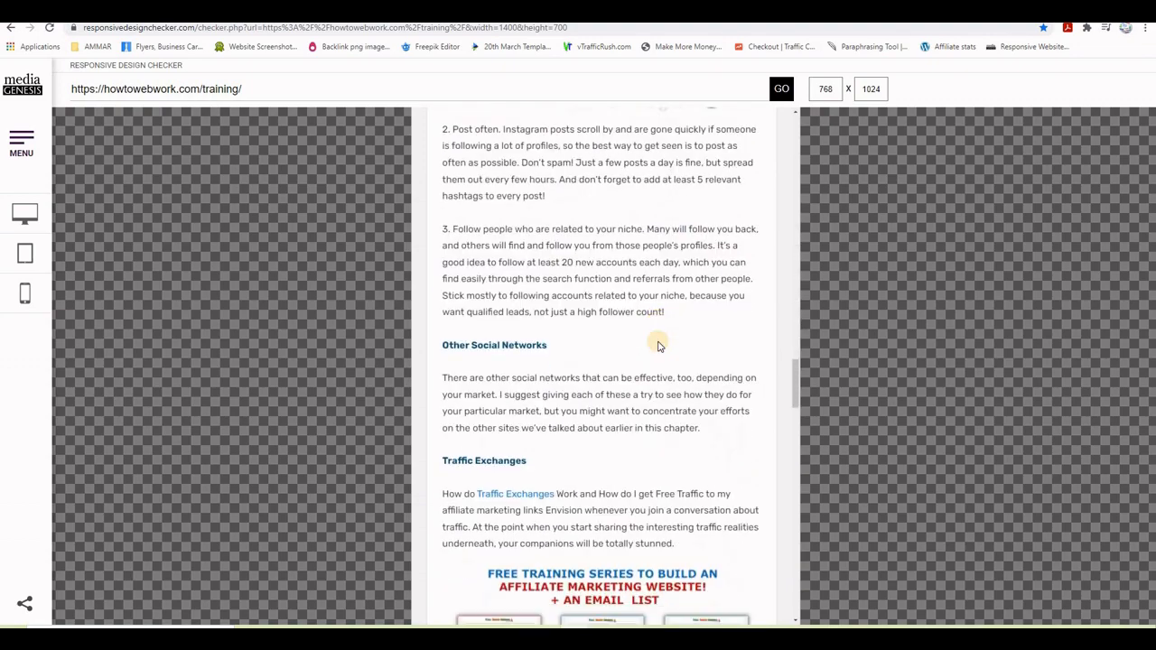
pyautogui.scroll(12, 660, 346)
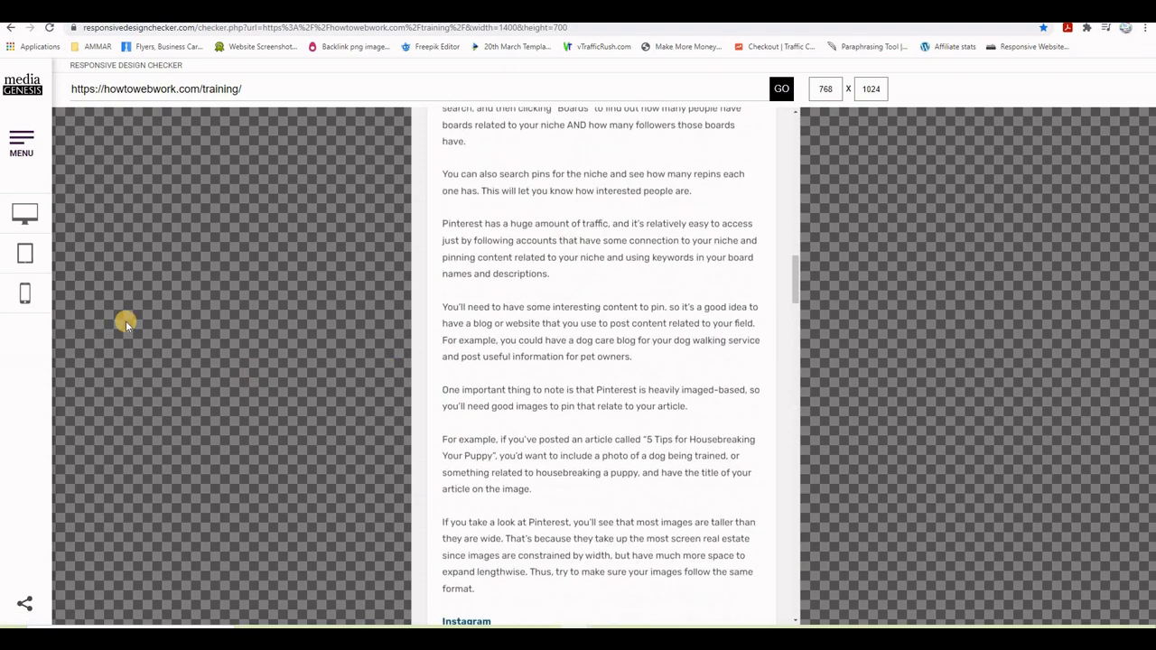
pyautogui.click(29, 294)
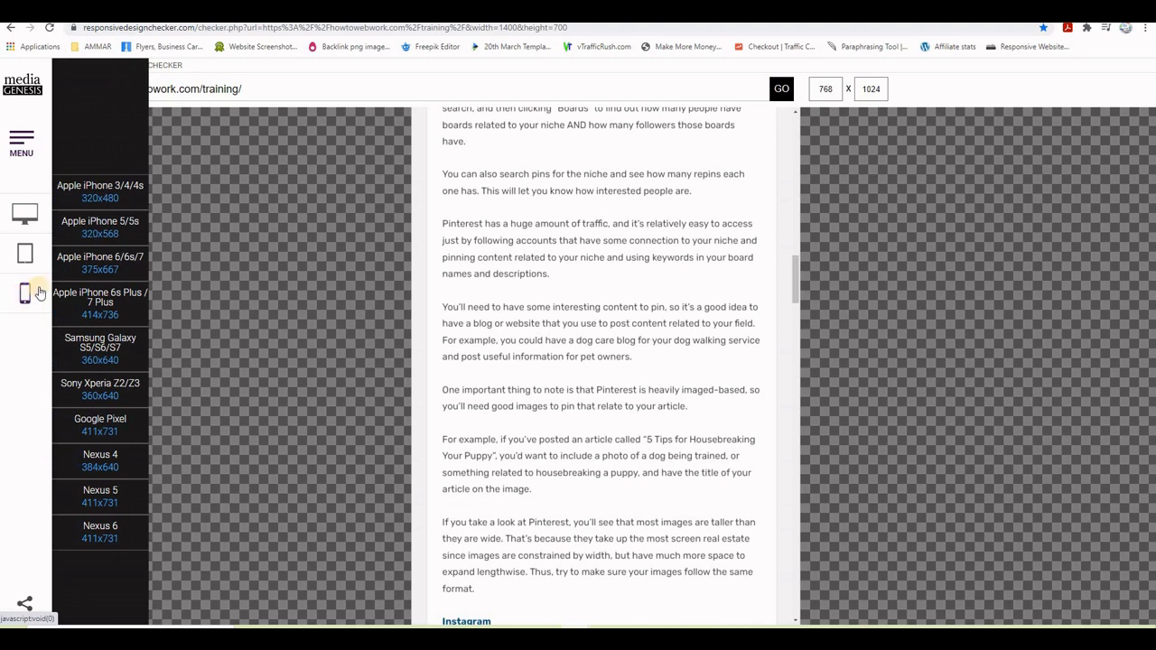
# - Preview the site at Apple iPhone 6s Plus size and try its mobile navigation menu
pyautogui.click(98, 303)
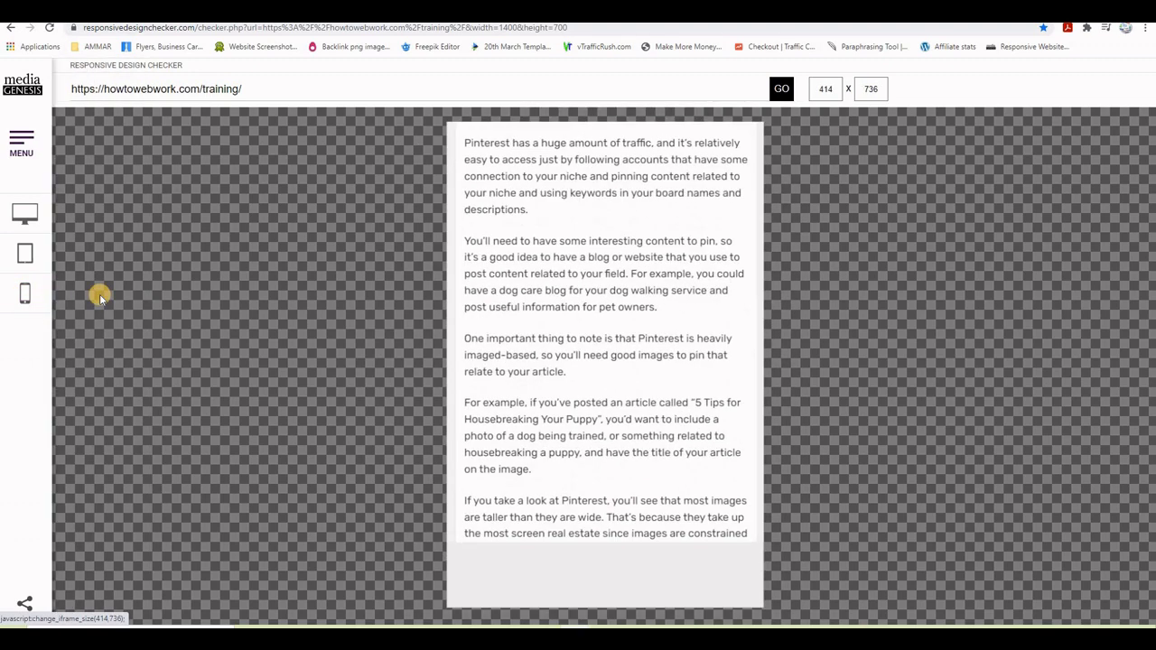
pyautogui.scroll(5, 629, 344)
pyautogui.scroll(15, 630, 343)
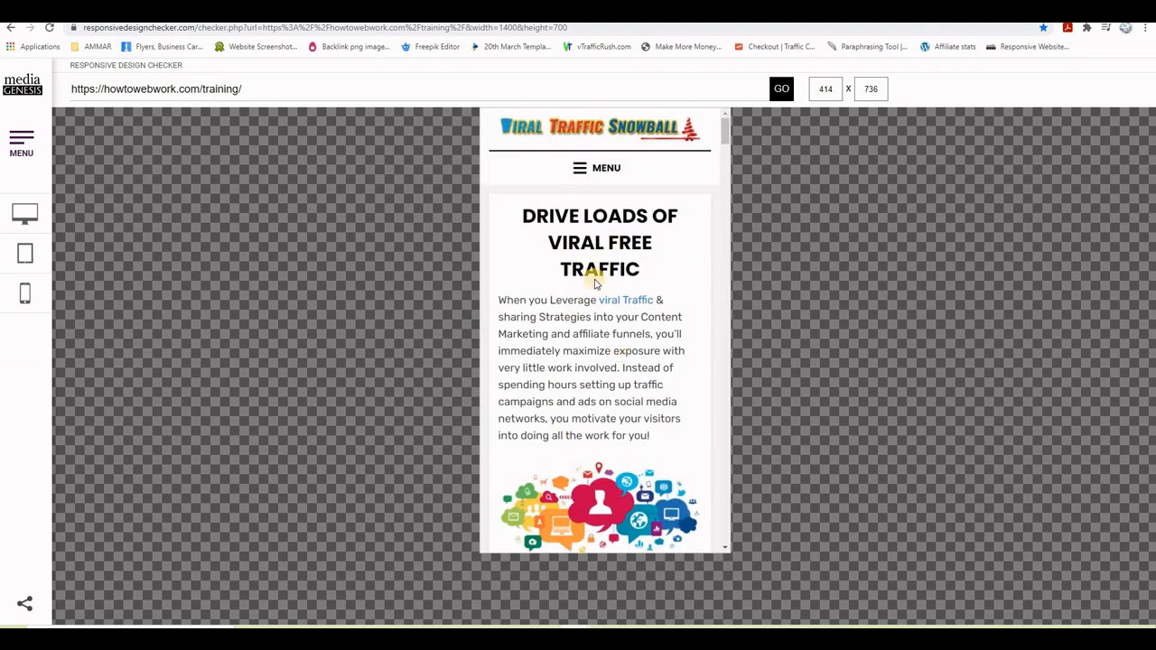
pyautogui.click(579, 168)
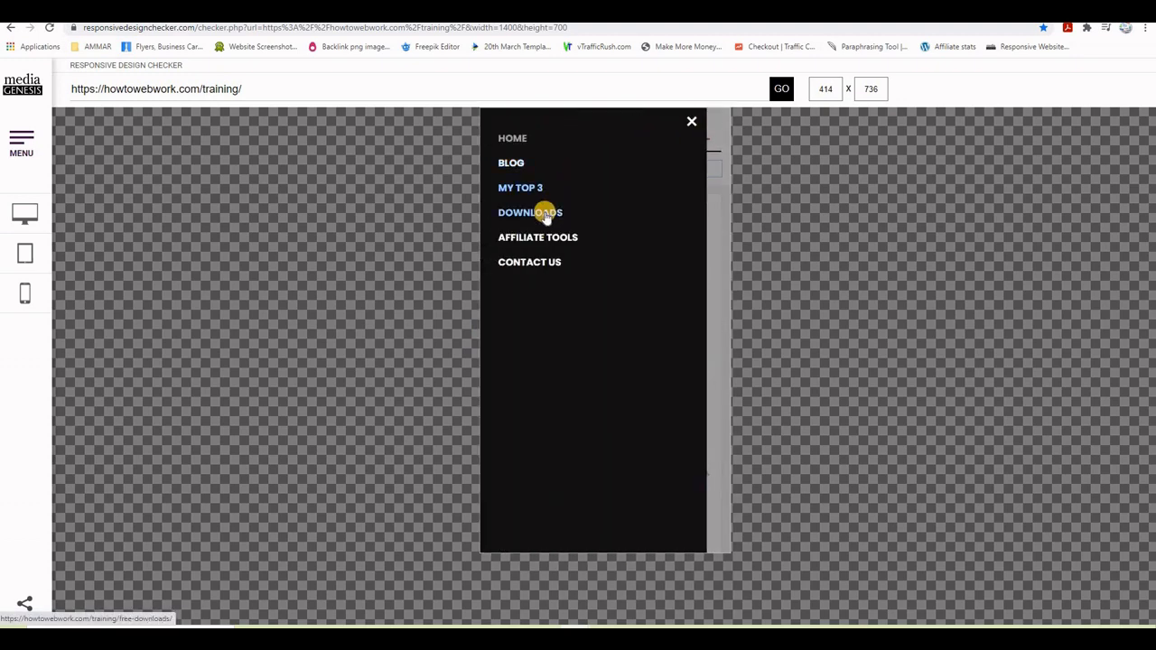
pyautogui.click(586, 179)
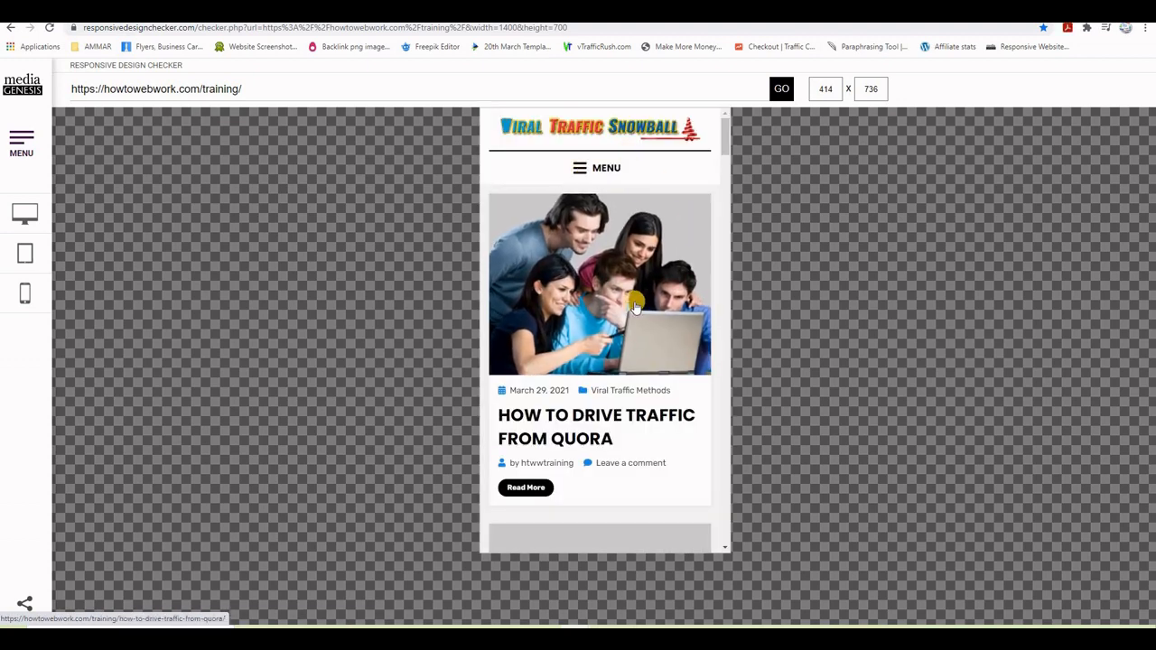
pyautogui.scroll(-7, 635, 307)
pyautogui.scroll(3, 635, 307)
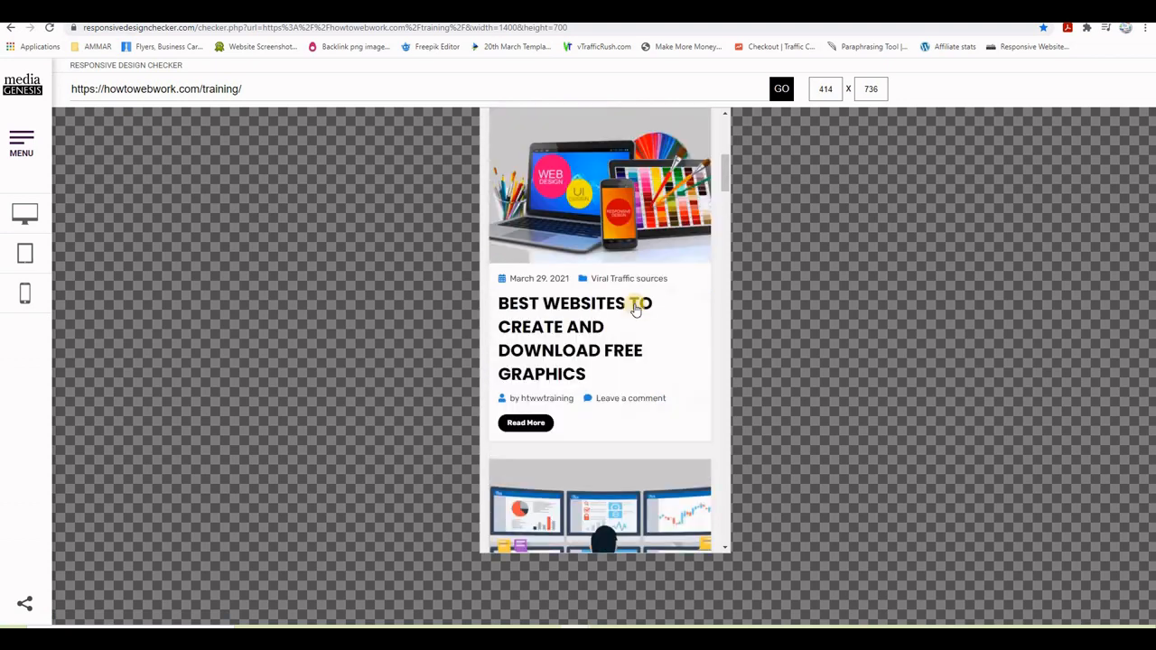
pyautogui.scroll(-8, 635, 307)
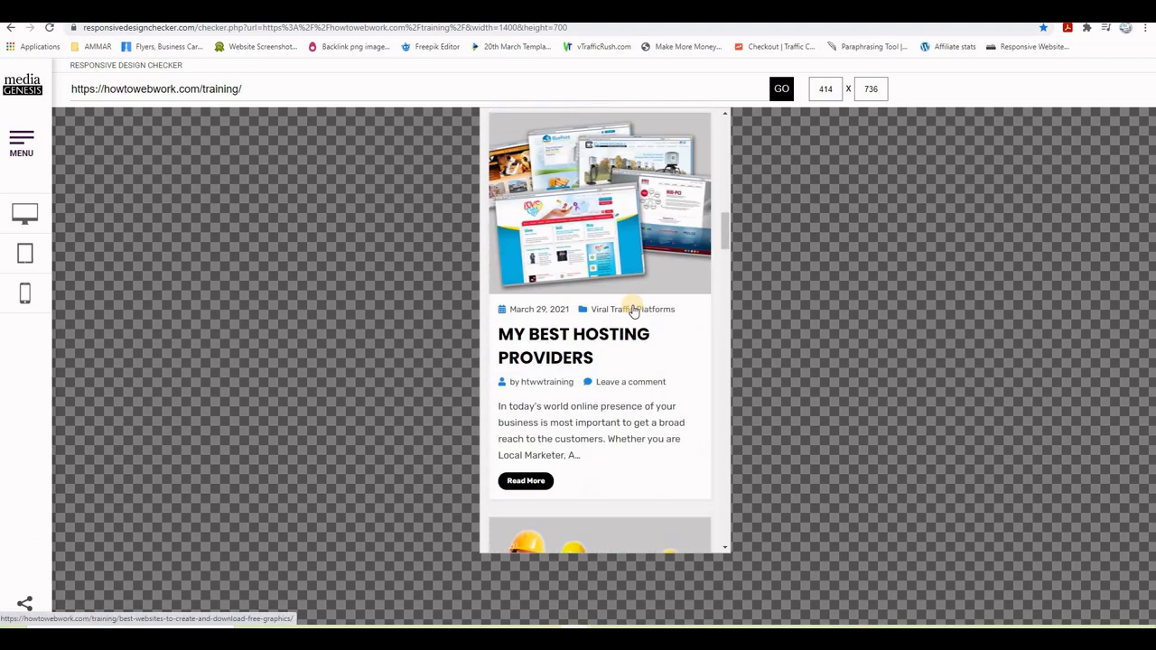
# - Open the My Best Hosting Providers post and read its Bluehost and GreenGeeks sections
pyautogui.click(567, 339)
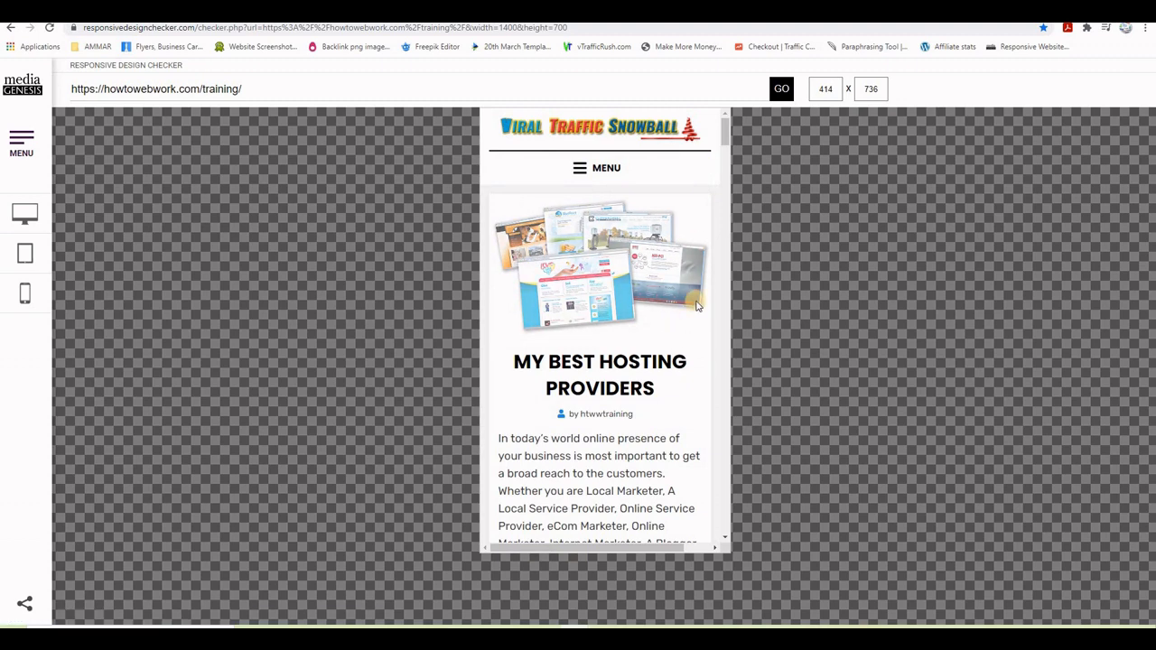
pyautogui.scroll(-4, 665, 342)
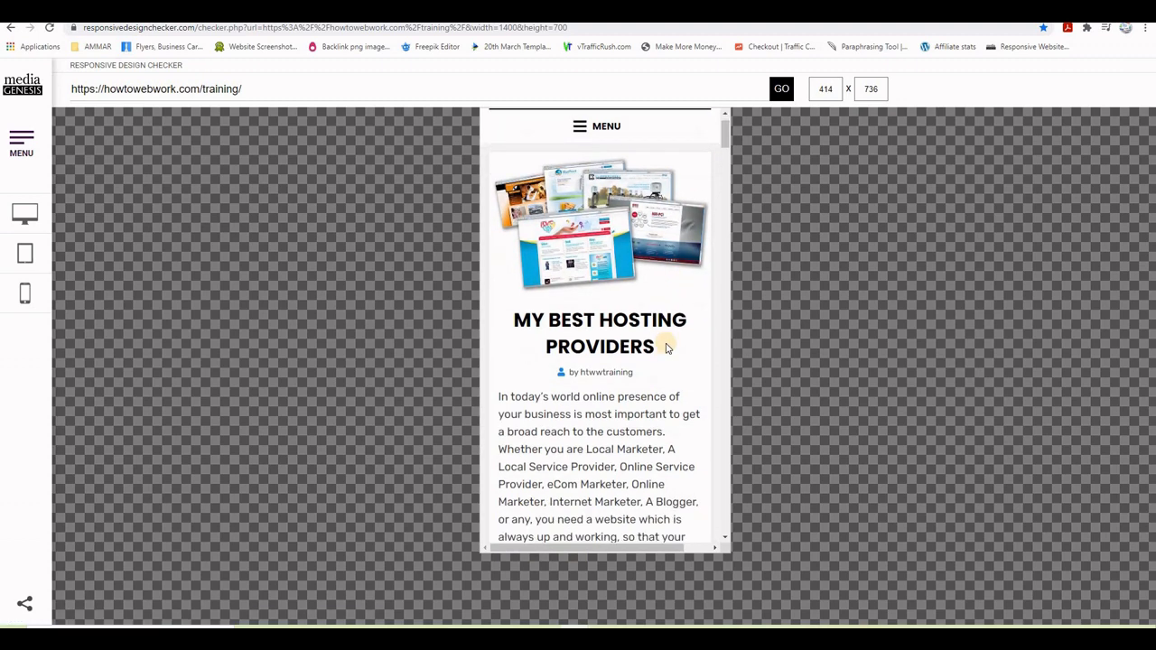
pyautogui.scroll(-15, 666, 347)
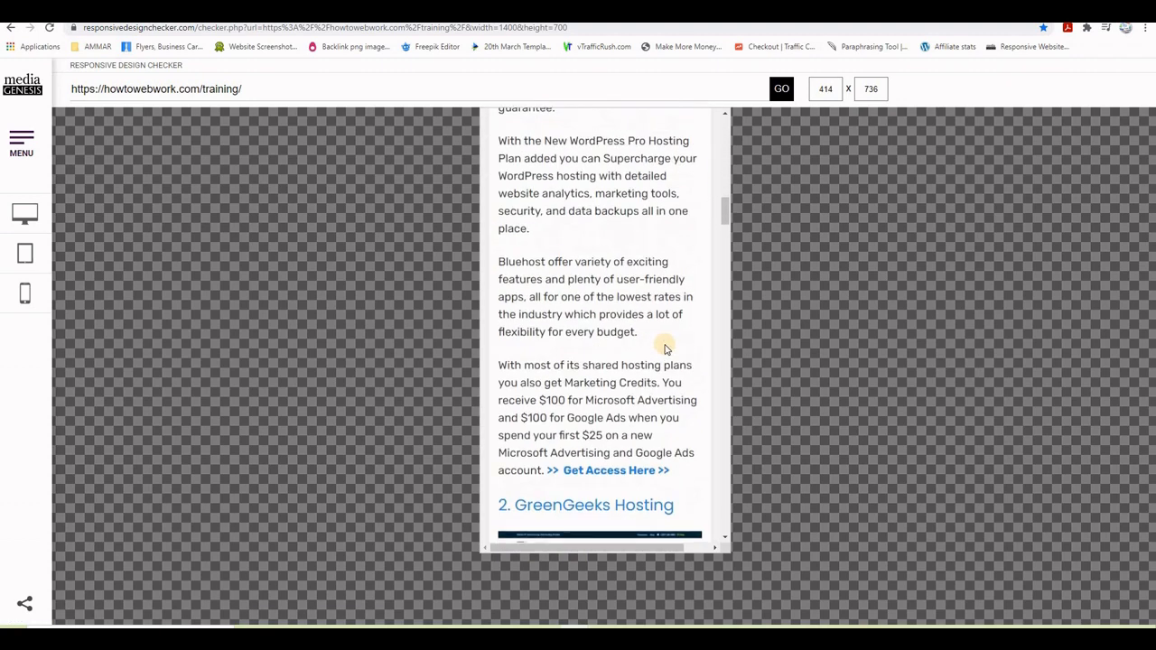
pyautogui.scroll(-10, 663, 348)
pyautogui.scroll(5, 662, 339)
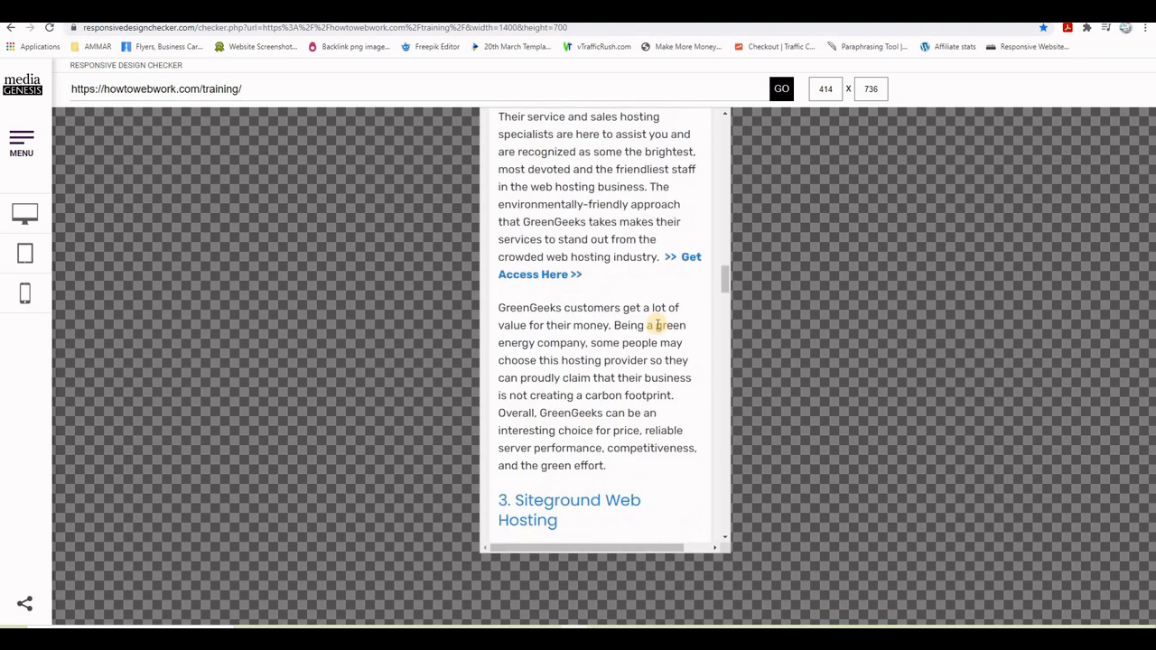
pyautogui.scroll(8, 610, 316)
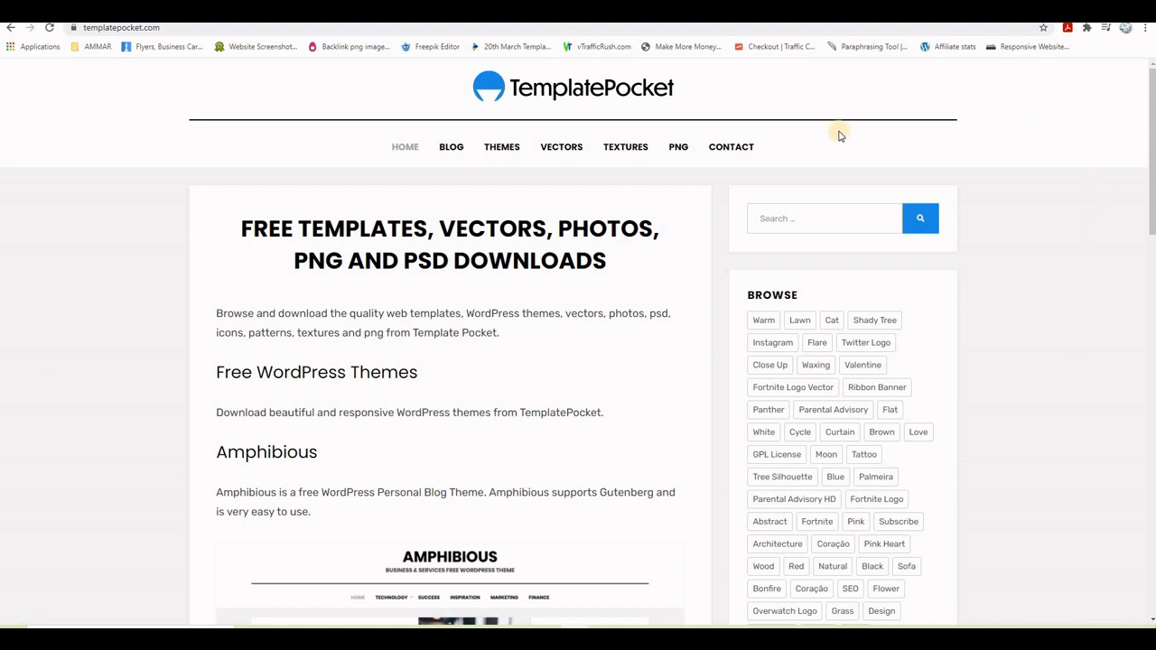
# - Browse templatepocket.com's free themes, then bring up the APRIL VIDEOS\3 folder holding pocket_1.0.zip
pyautogui.click(507, 153)
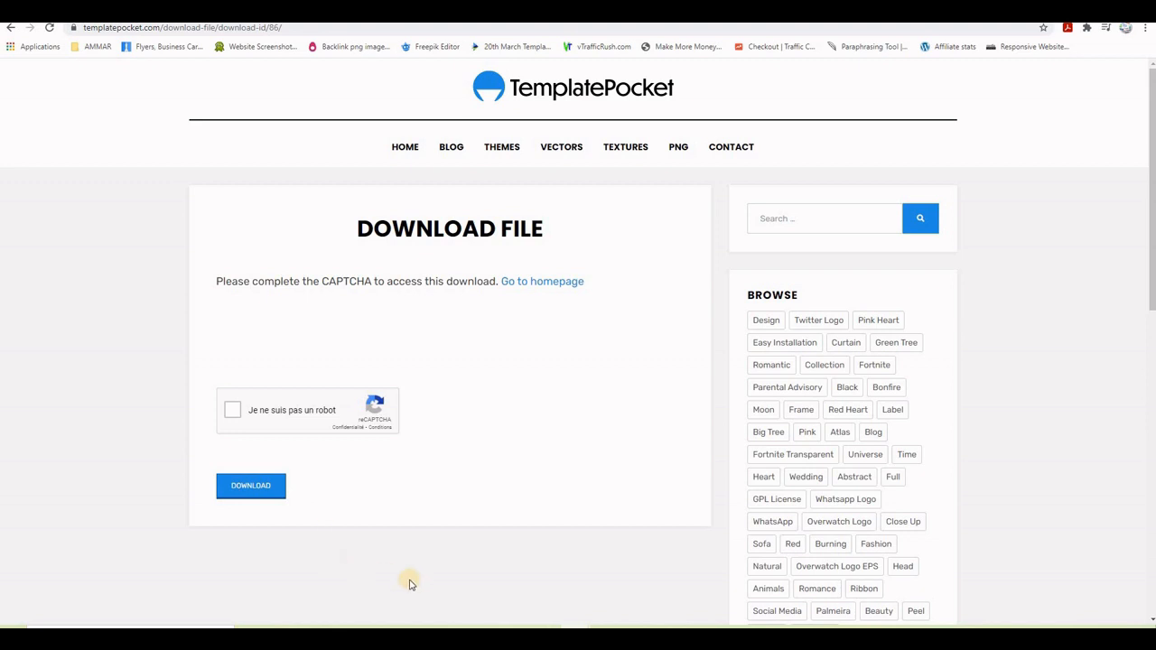
pyautogui.moveTo(237, 604)
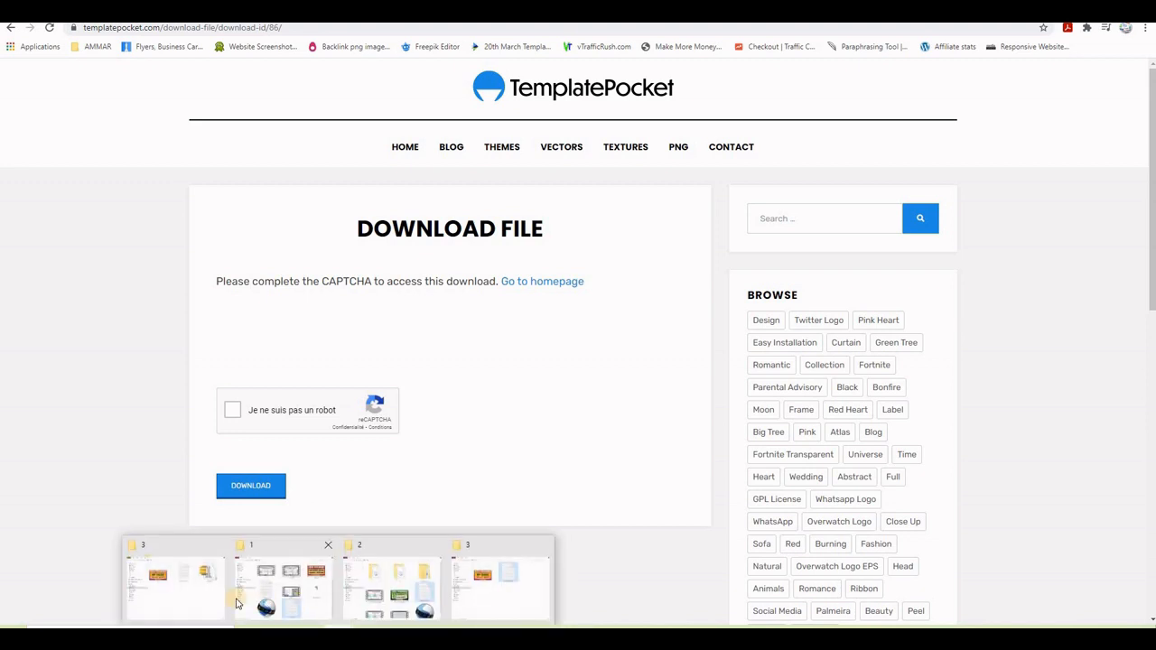
pyautogui.click(176, 589)
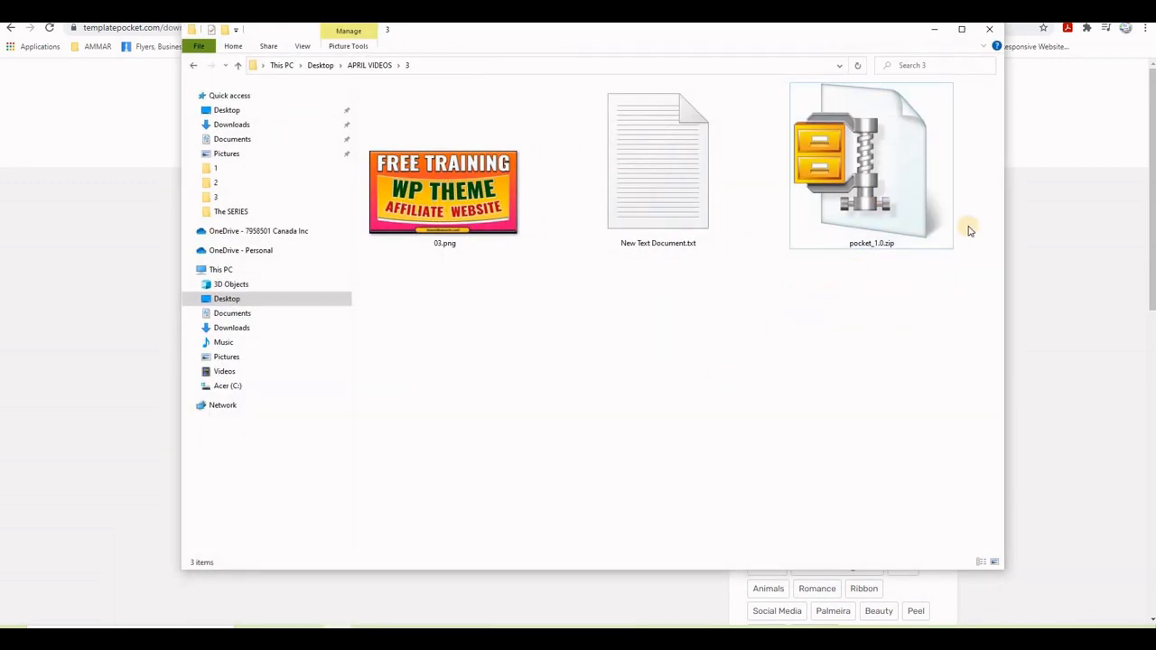
# - Check that pocket_1.0.zip contains the pocket theme files, then dismiss the preview
pyautogui.click(878, 126)
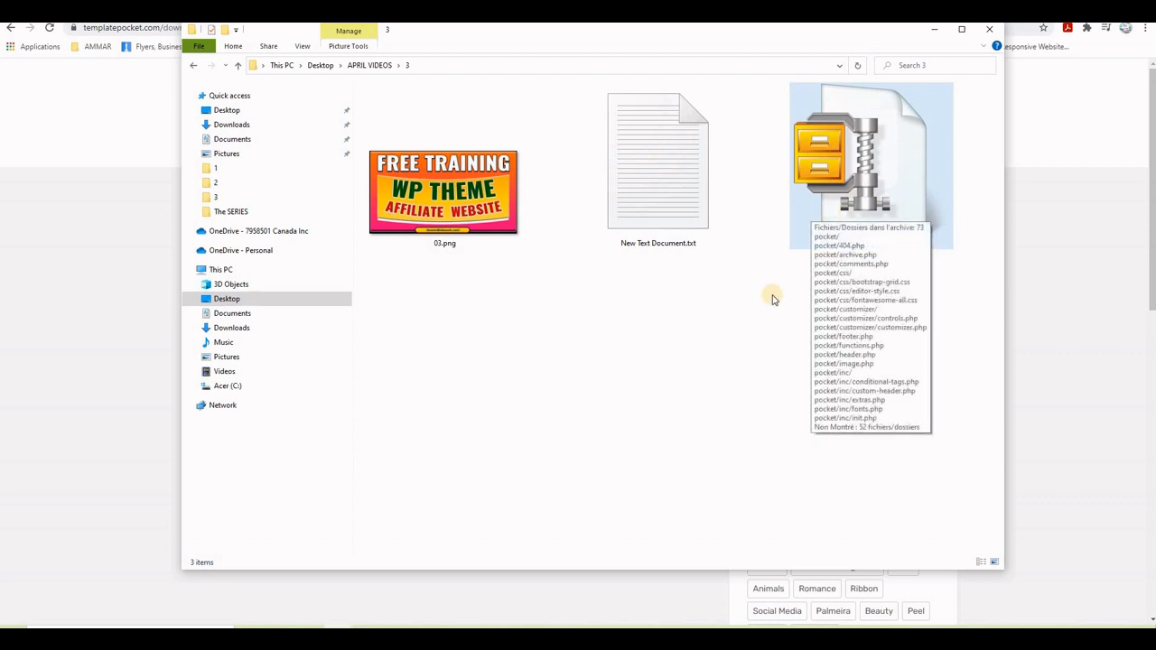
pyautogui.click(632, 391)
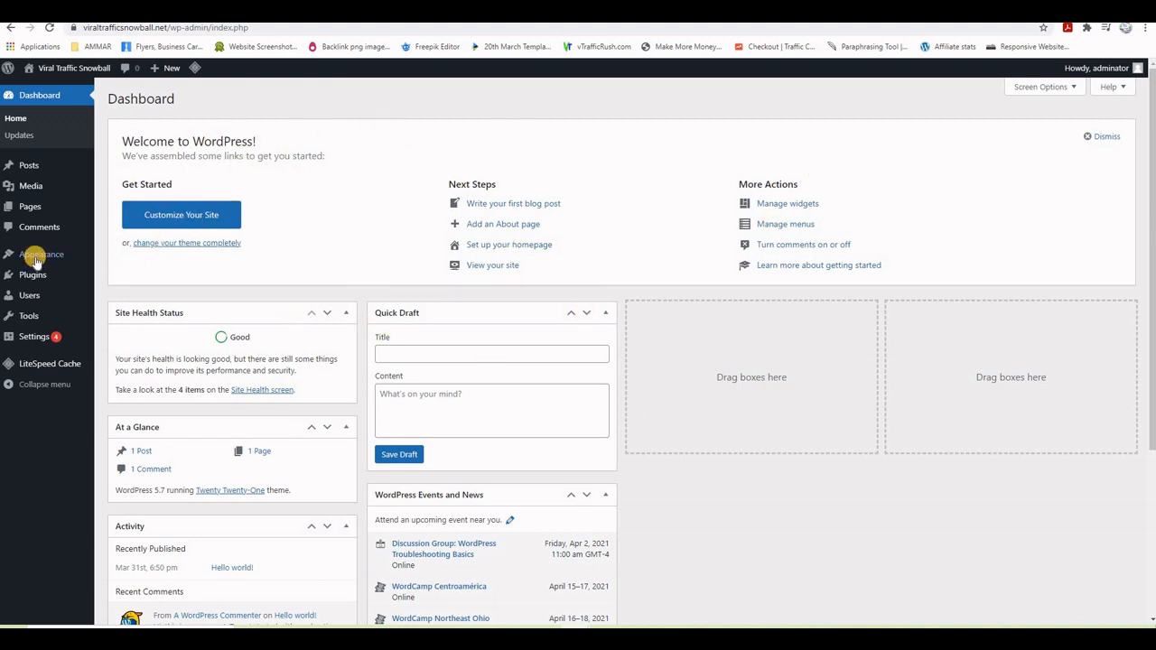
# - Upload pocket_1.0.zip from folder 3 through Themes > Add New > Upload Theme and install it
pyautogui.moveTo(42, 260)
pyautogui.click(120, 259)
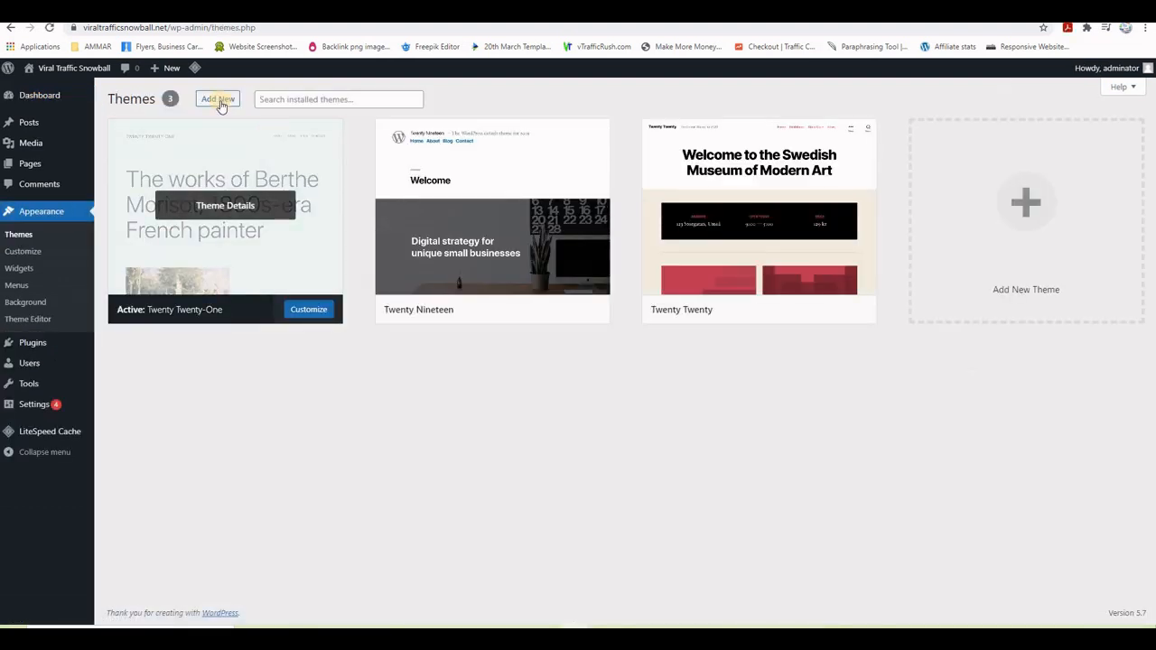
pyautogui.click(217, 100)
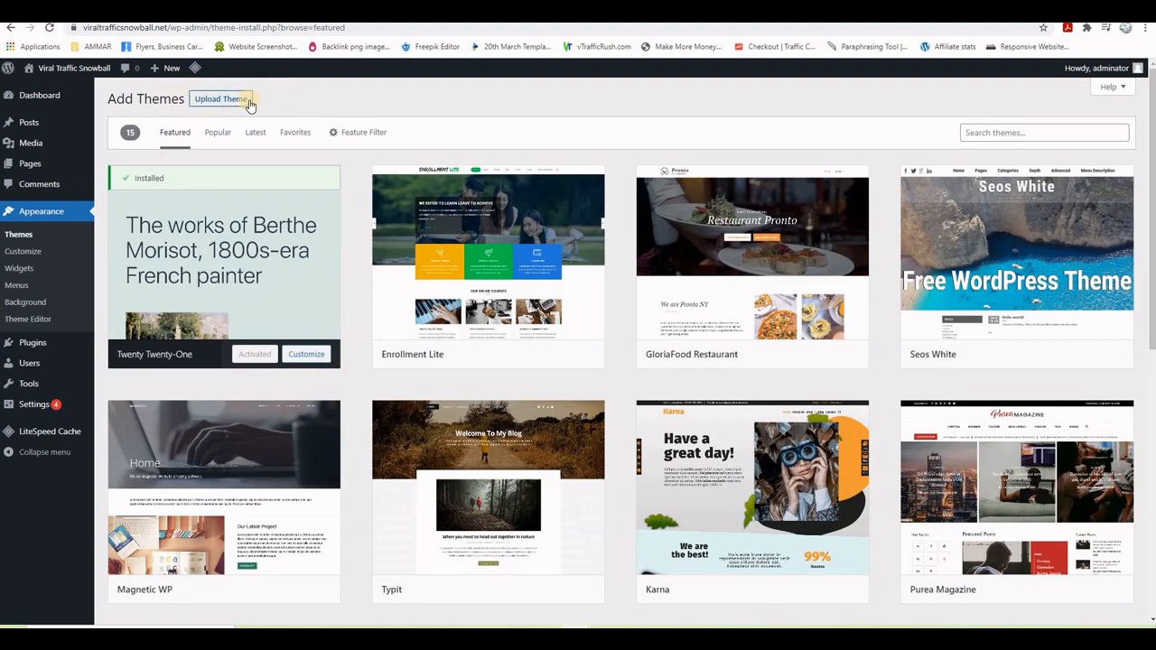
pyautogui.click(210, 100)
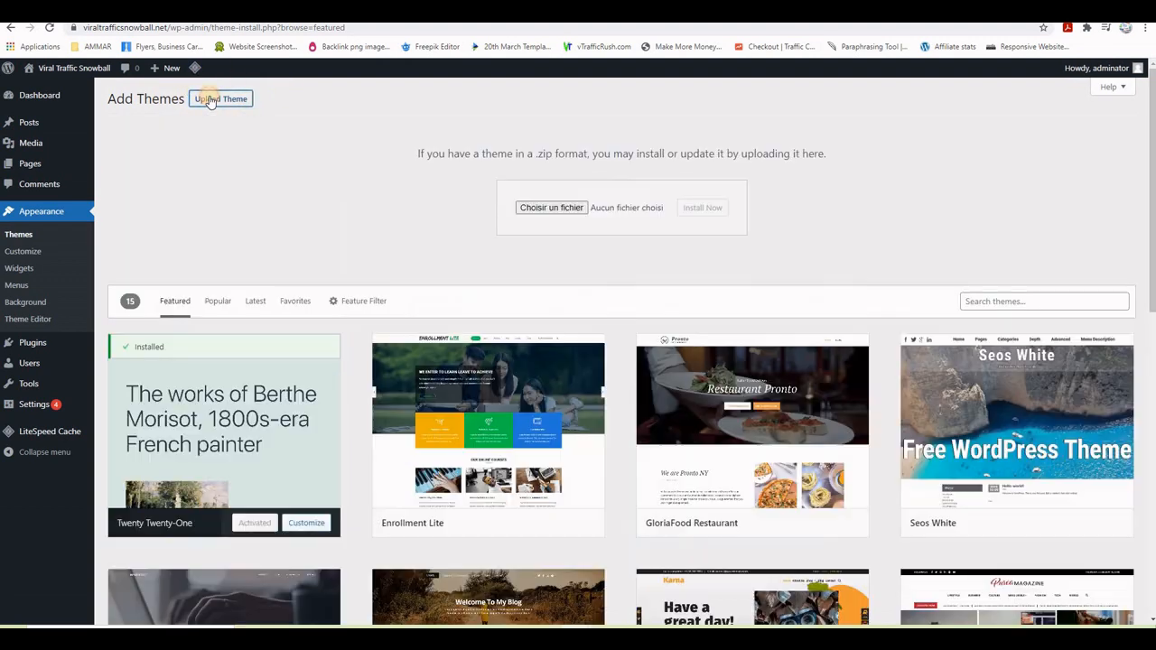
pyautogui.click(535, 210)
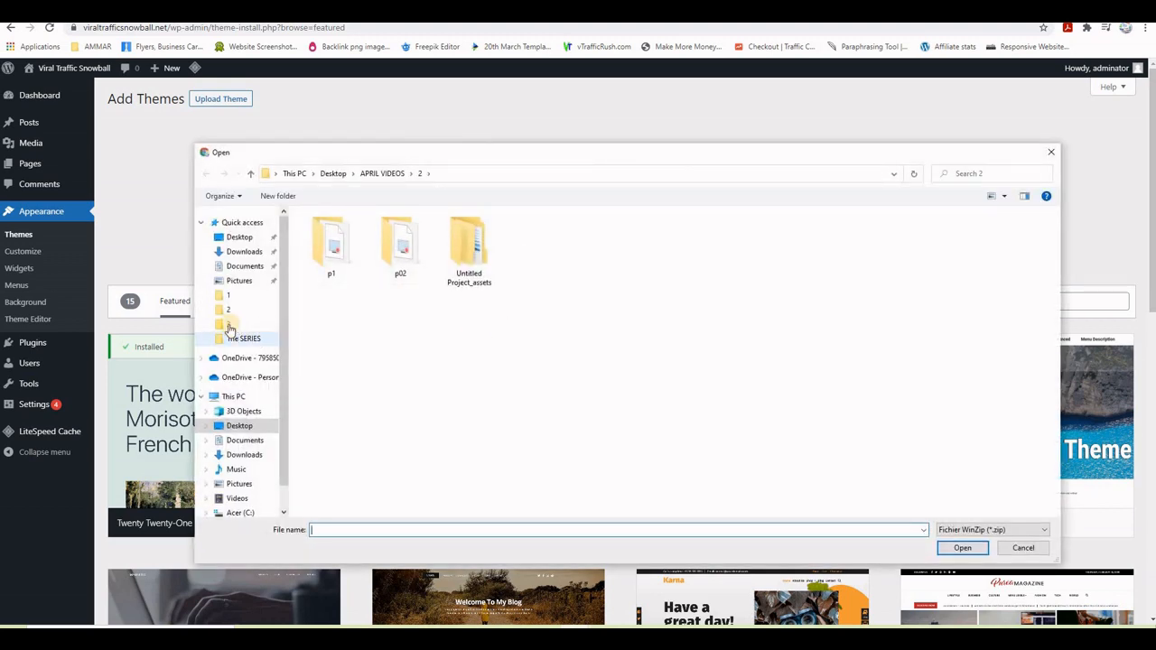
pyautogui.click(228, 324)
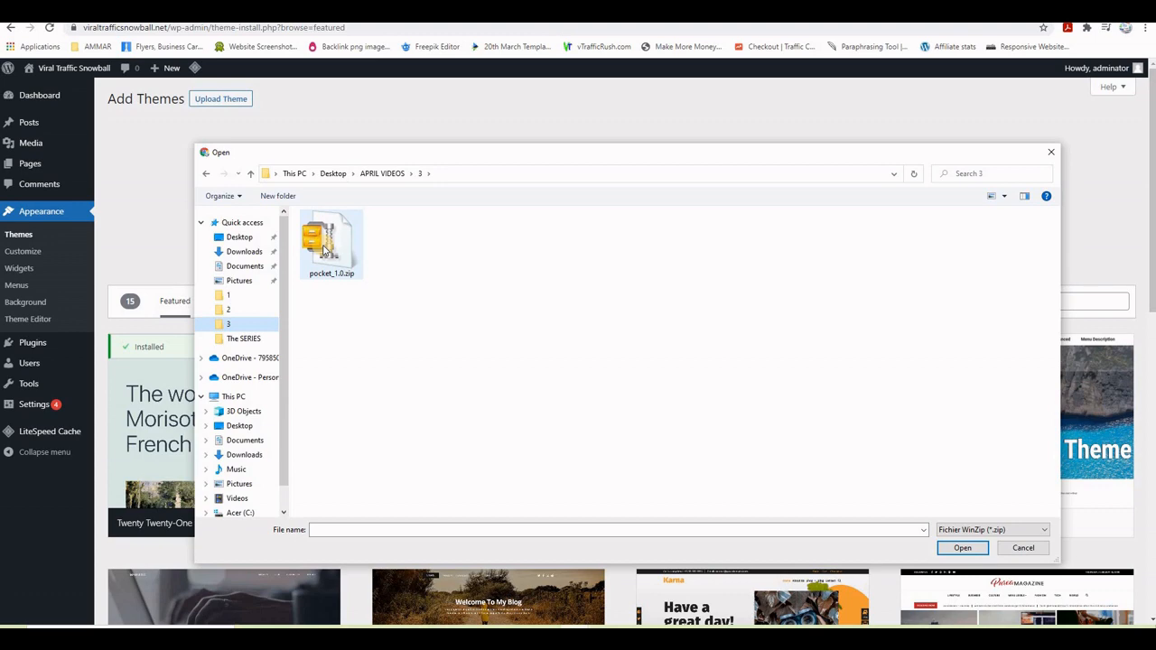
pyautogui.click(327, 246)
pyautogui.click(976, 550)
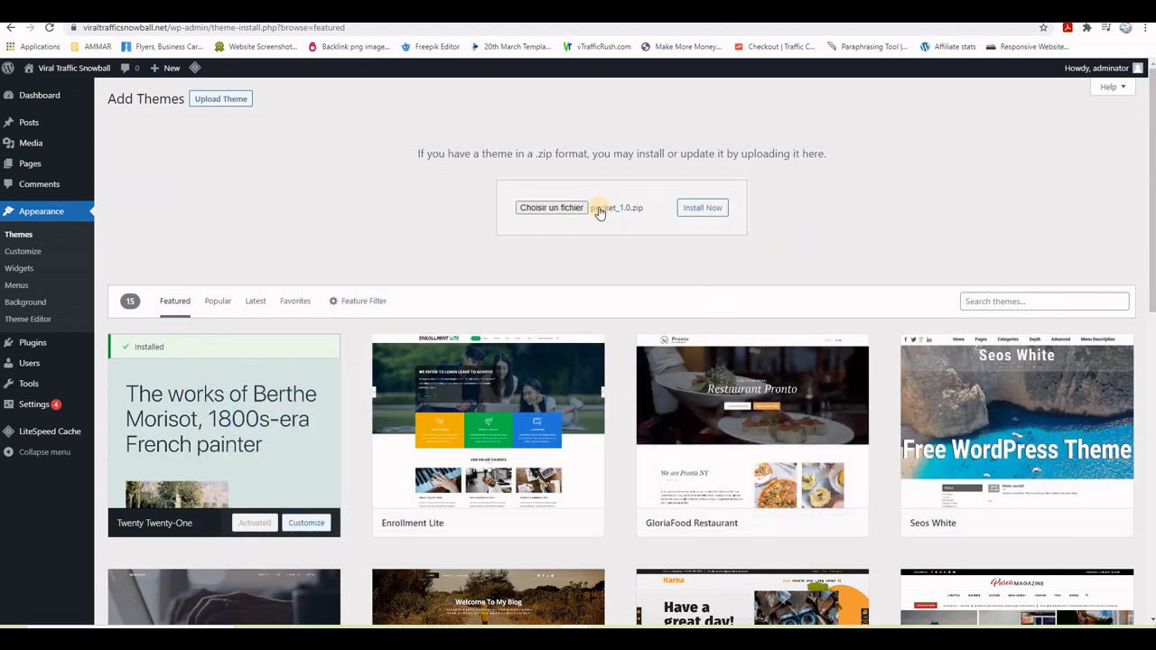
pyautogui.click(702, 209)
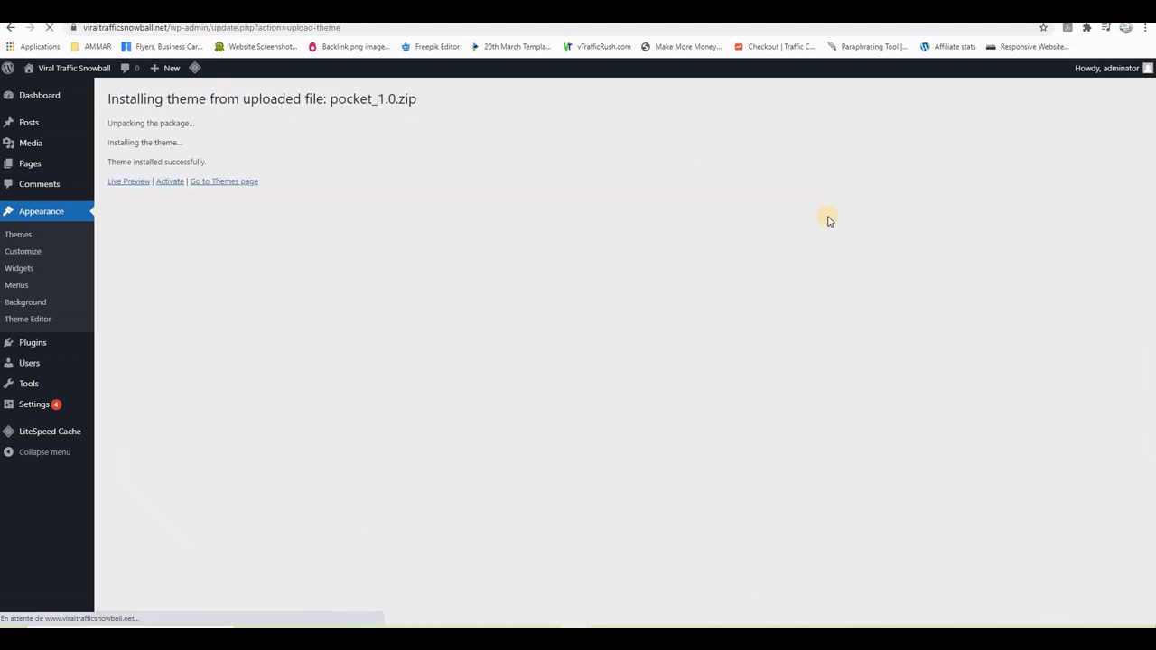
# - Activate the Pocket theme and reload the live site to confirm its new layout
pyautogui.click(168, 184)
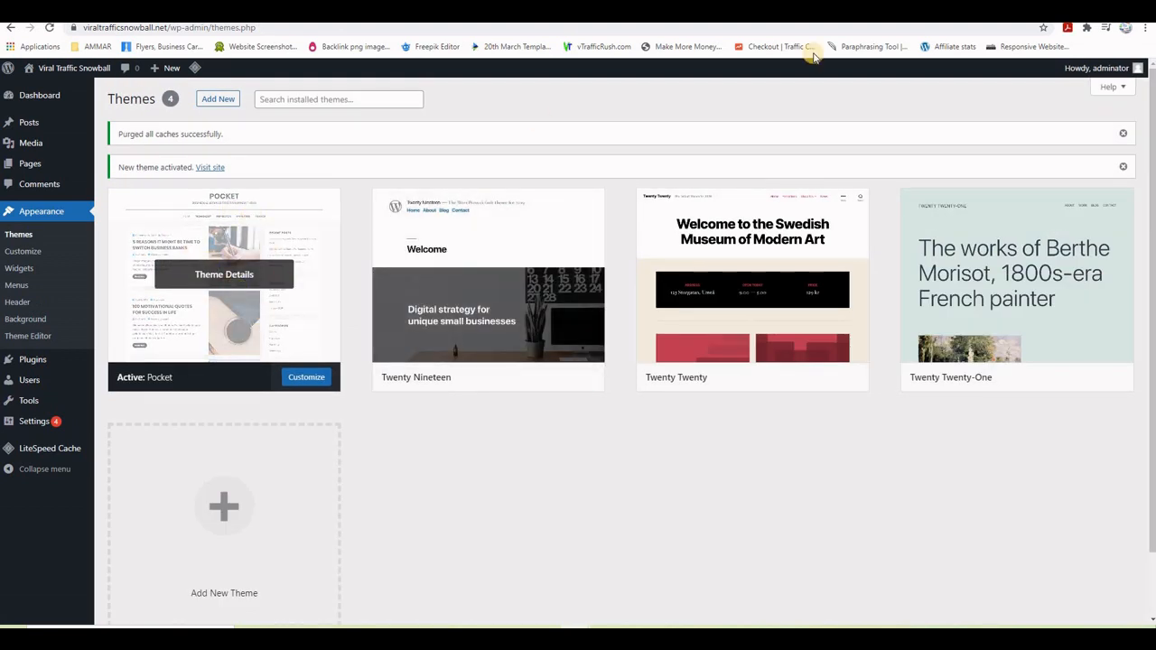
pyautogui.click(210, 167)
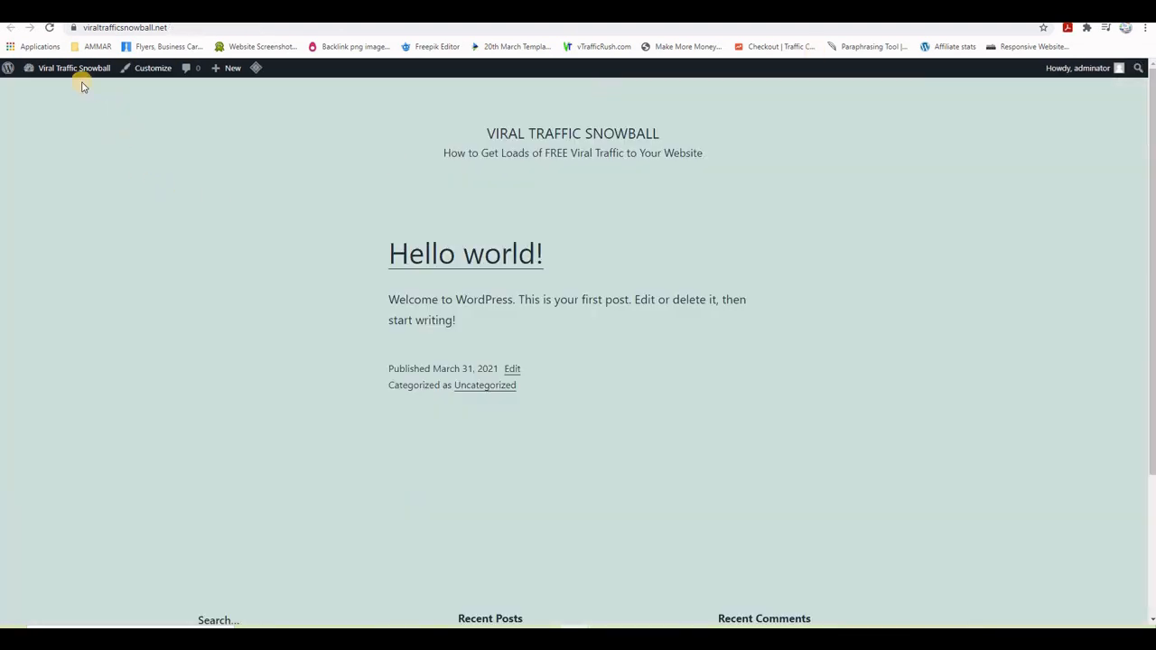
pyautogui.click(48, 28)
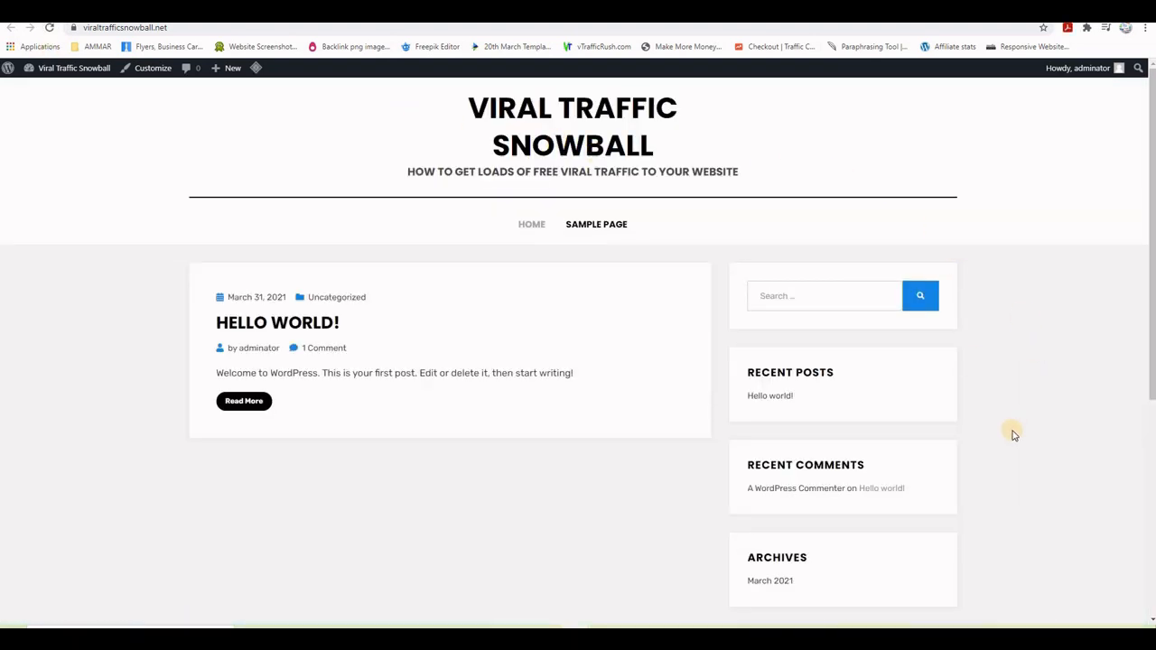
pyautogui.scroll(-1, 954, 446)
pyautogui.scroll(1, 976, 439)
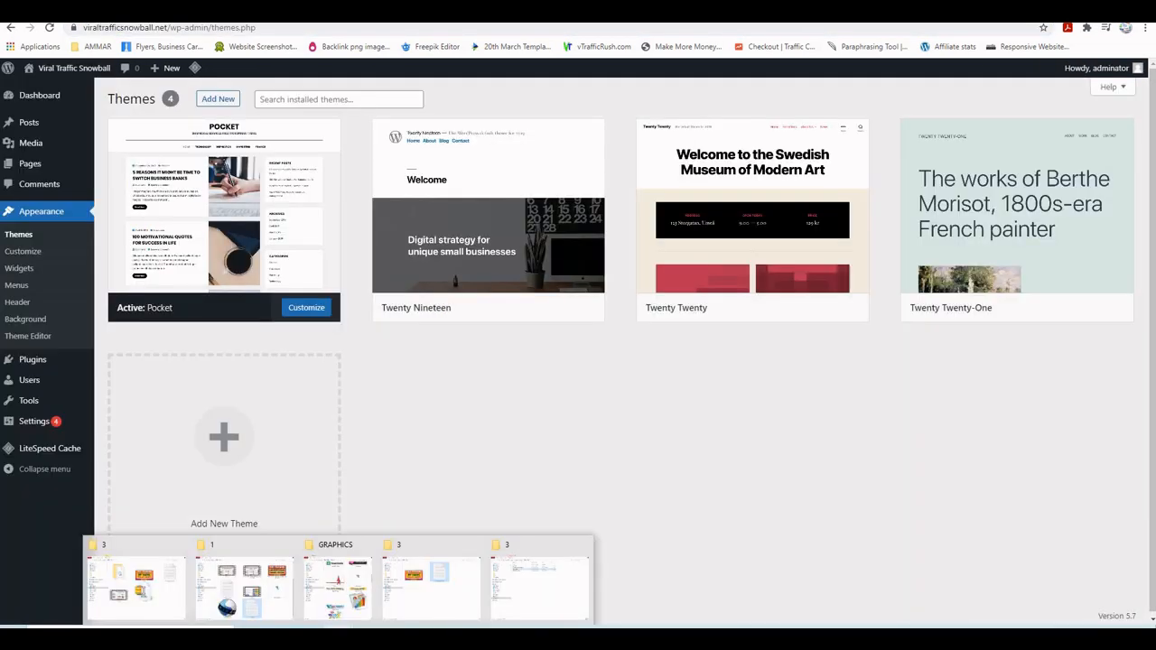
pyautogui.click(343, 604)
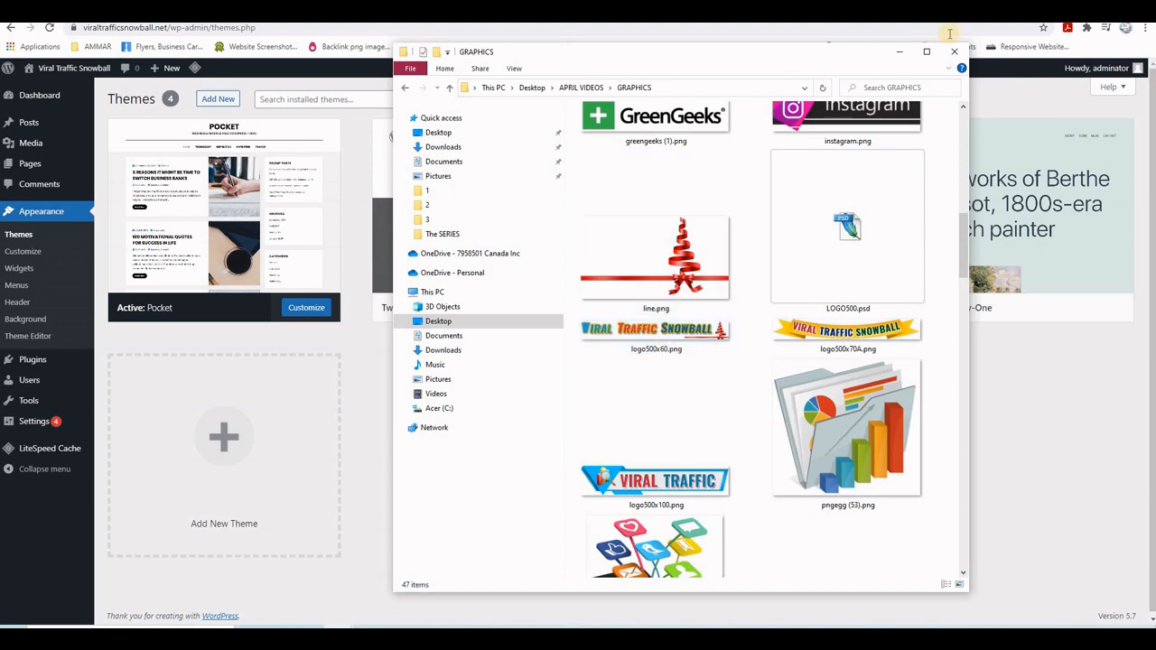
pyautogui.click(896, 53)
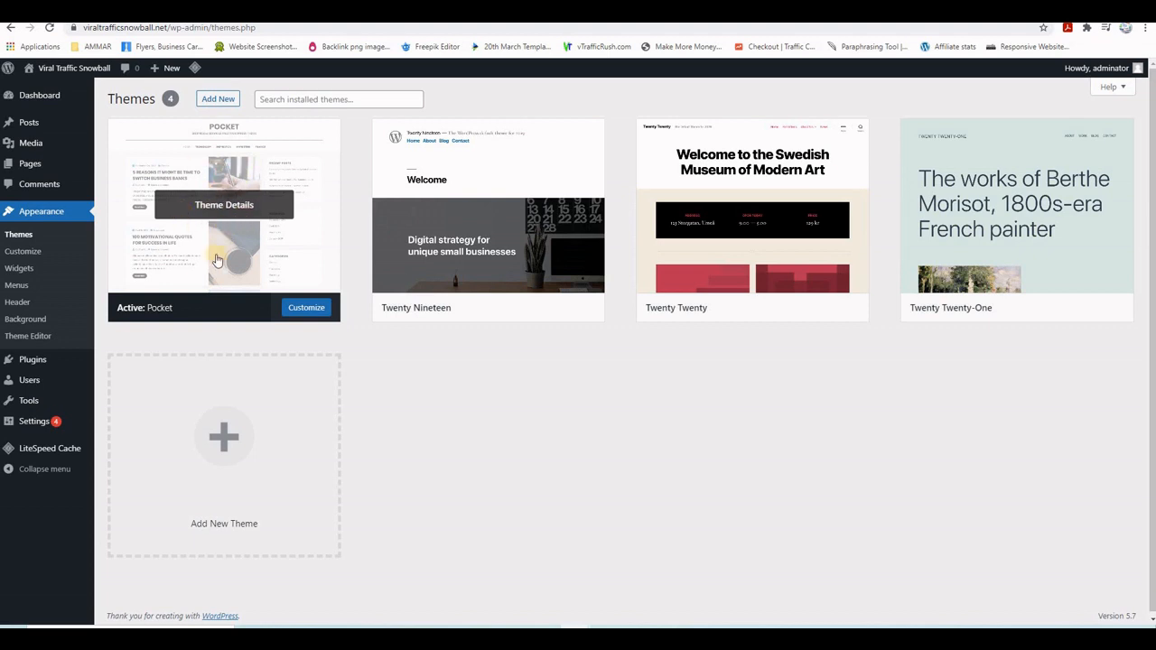
# - Open Customize > Theme Options, review the General Options fields, and return to the options list
pyautogui.click(25, 253)
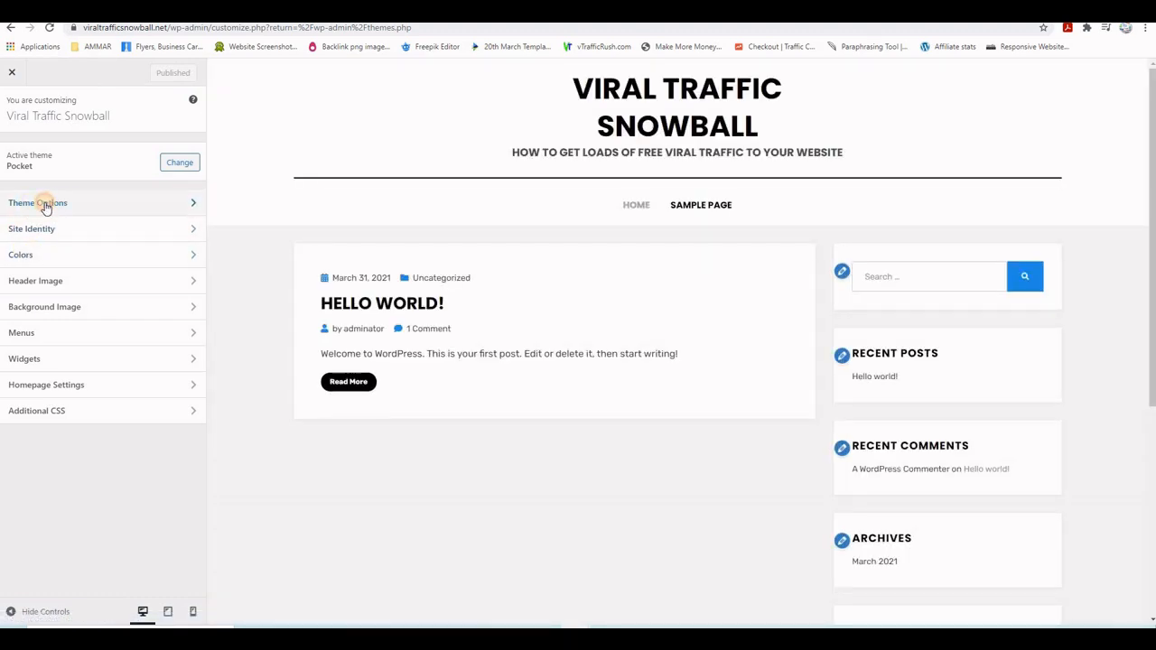
pyautogui.click(46, 204)
pyautogui.click(57, 151)
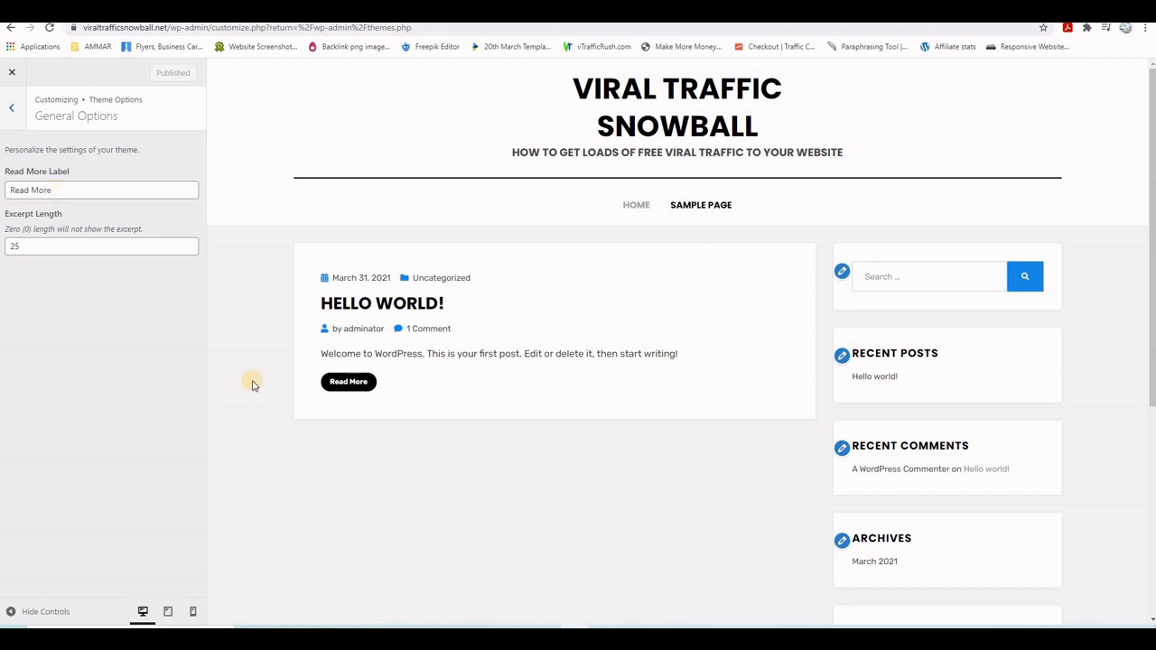
pyautogui.click(351, 387)
pyautogui.click(12, 112)
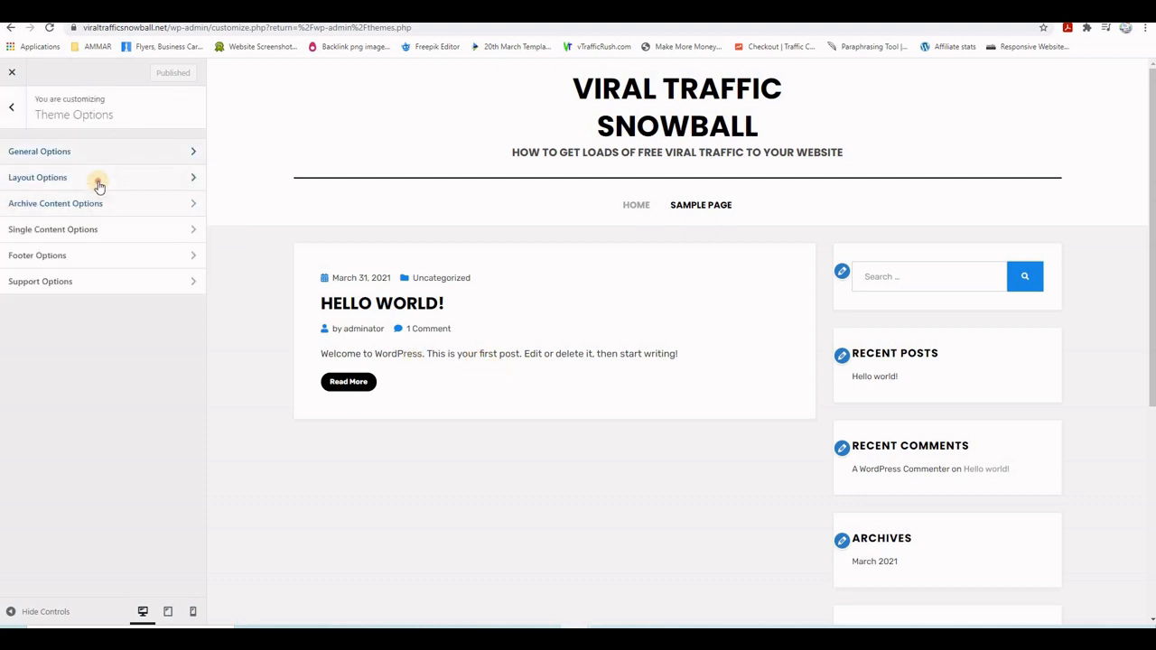
# - Set the Theme Layout under Layout Options to Box instead of Wide
pyautogui.click(96, 178)
pyautogui.click(125, 205)
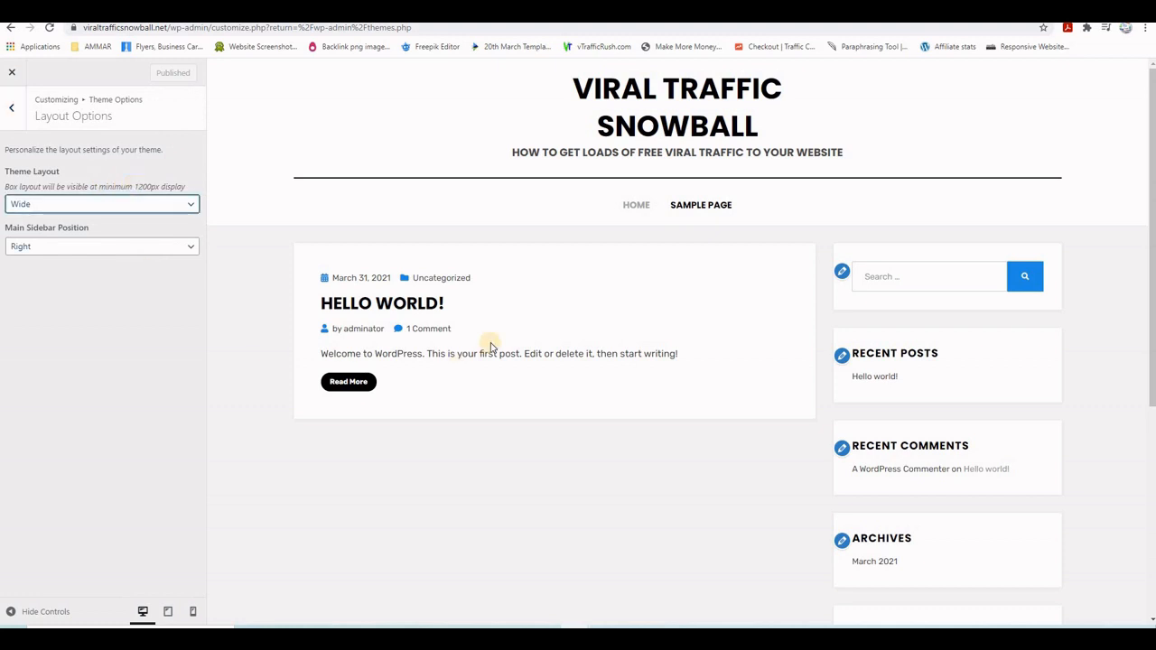
pyautogui.click(96, 206)
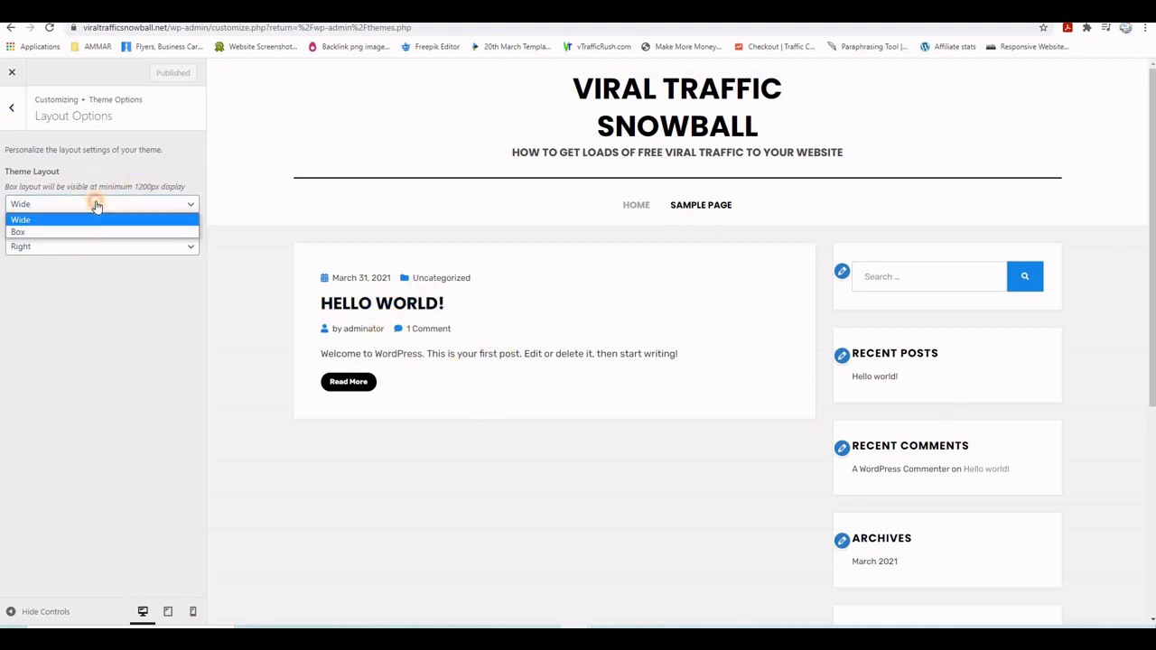
pyautogui.click(64, 230)
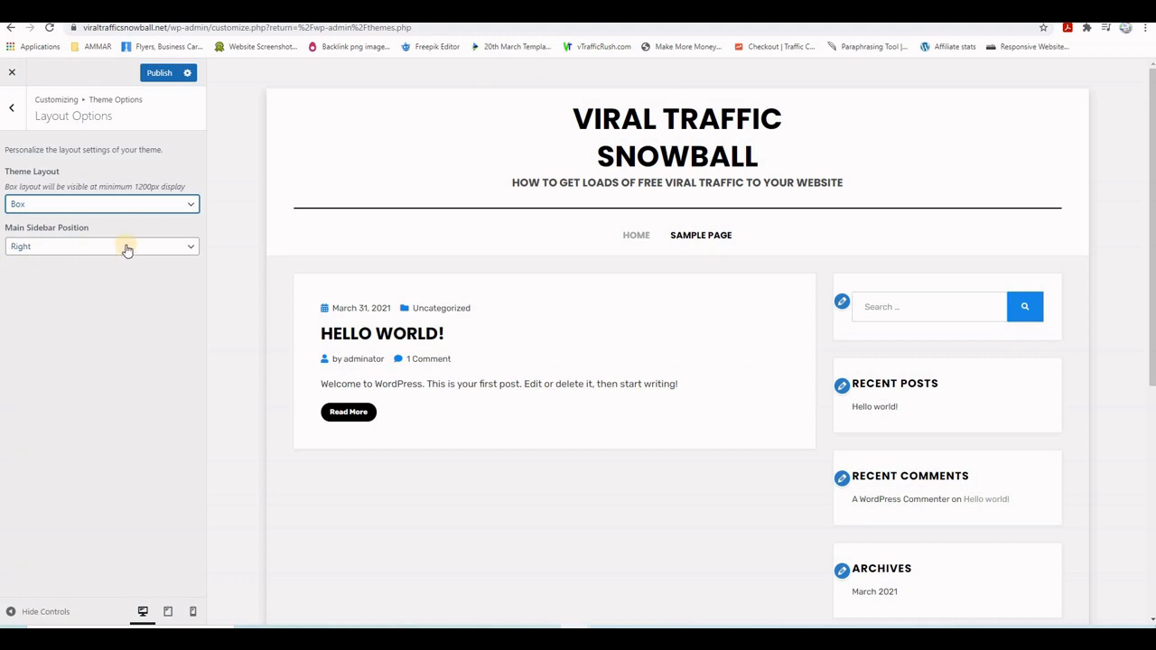
# - Look over the Archive Content and Single Content options, then open Footer Options
pyautogui.click(12, 110)
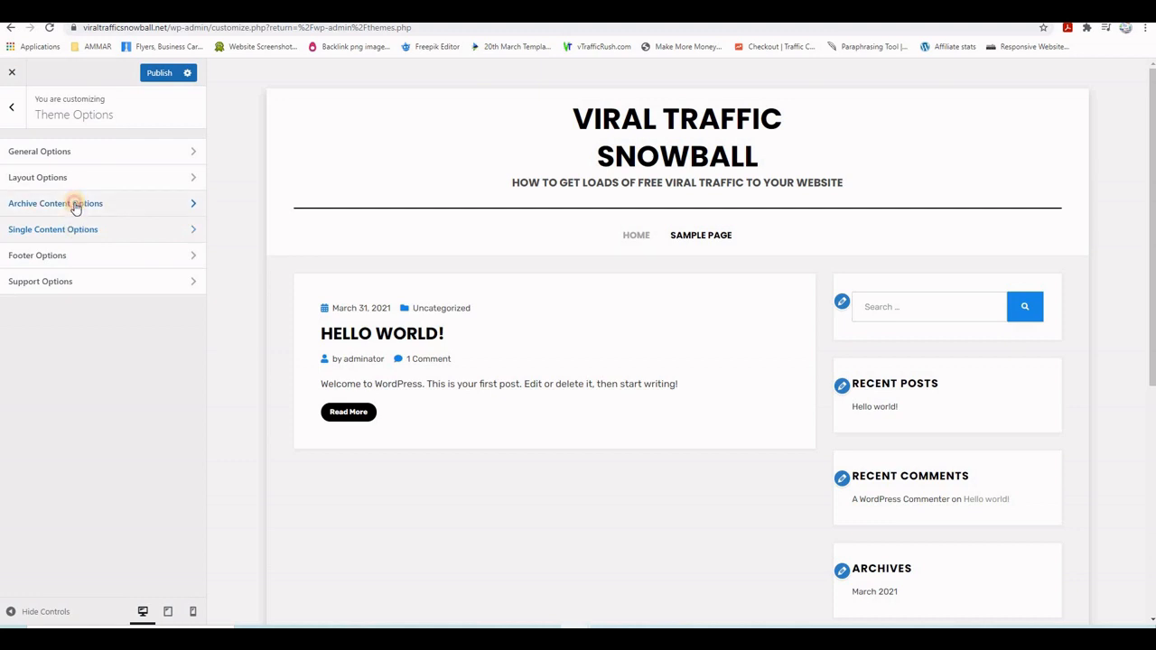
pyautogui.click(75, 203)
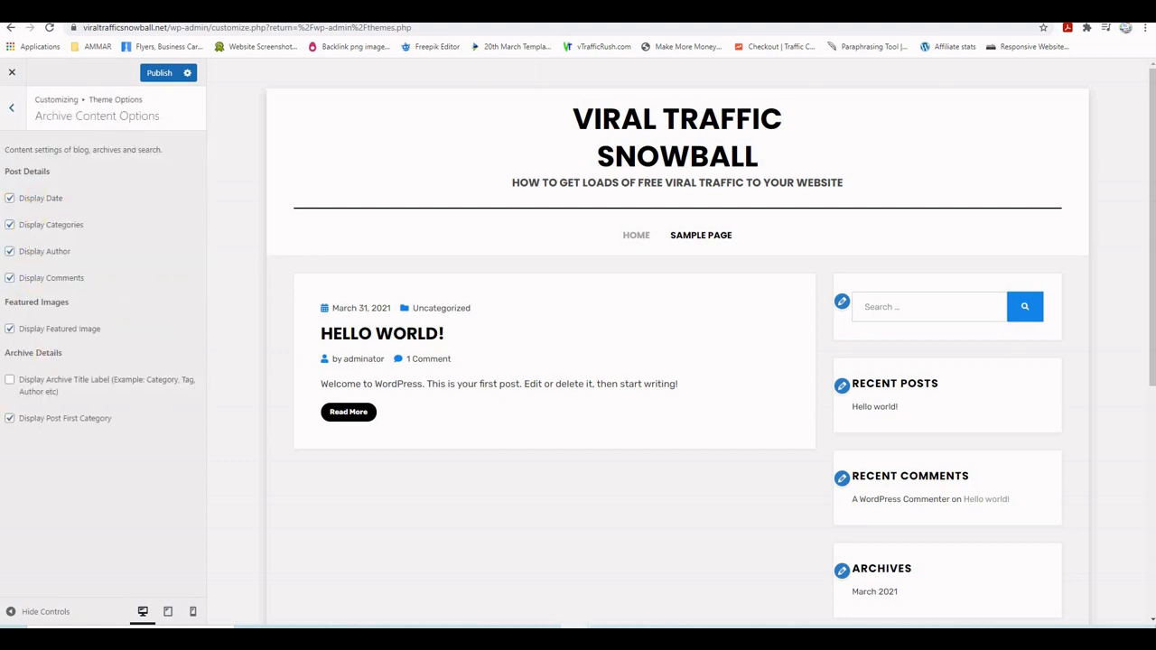
pyautogui.click(14, 112)
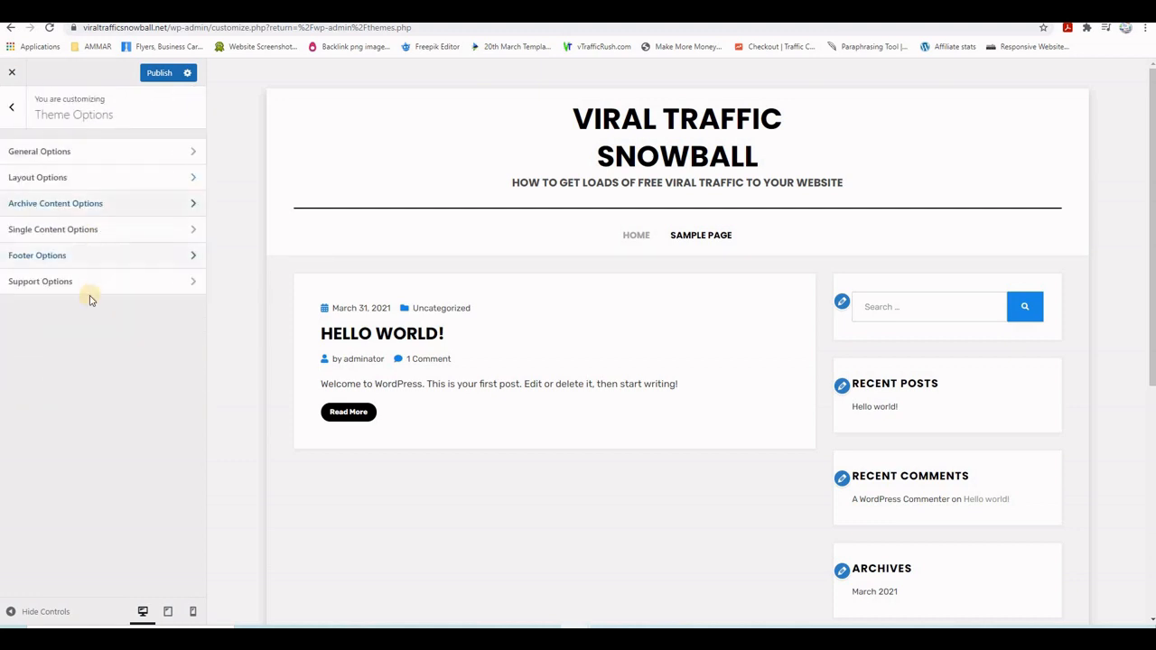
pyautogui.click(67, 231)
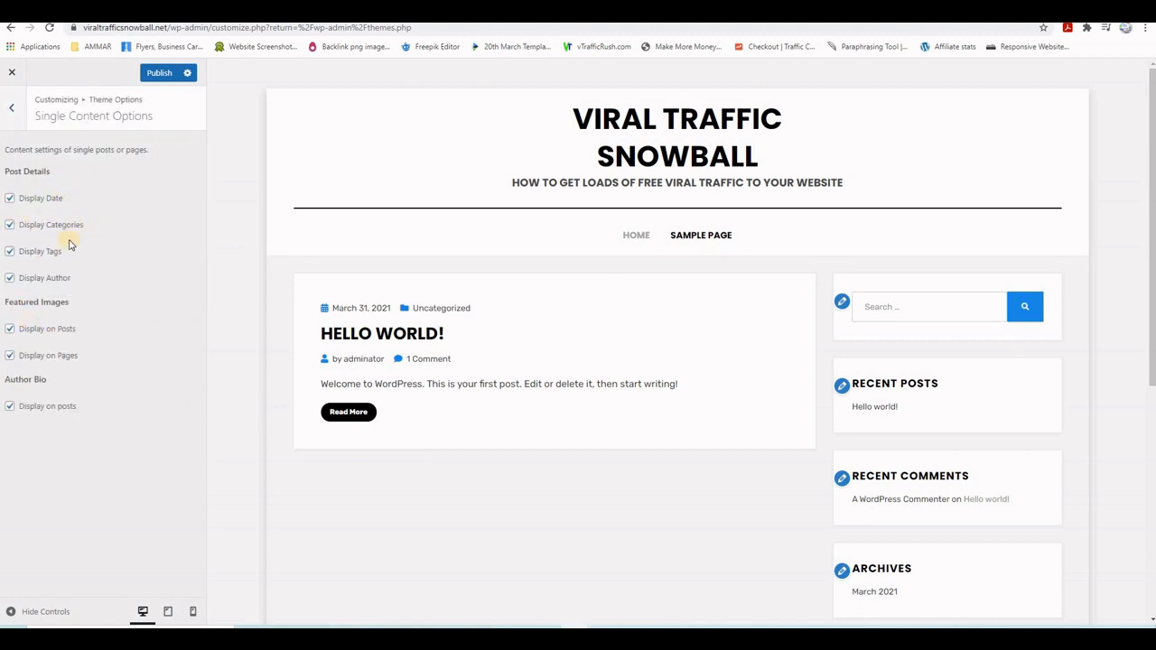
pyautogui.click(11, 108)
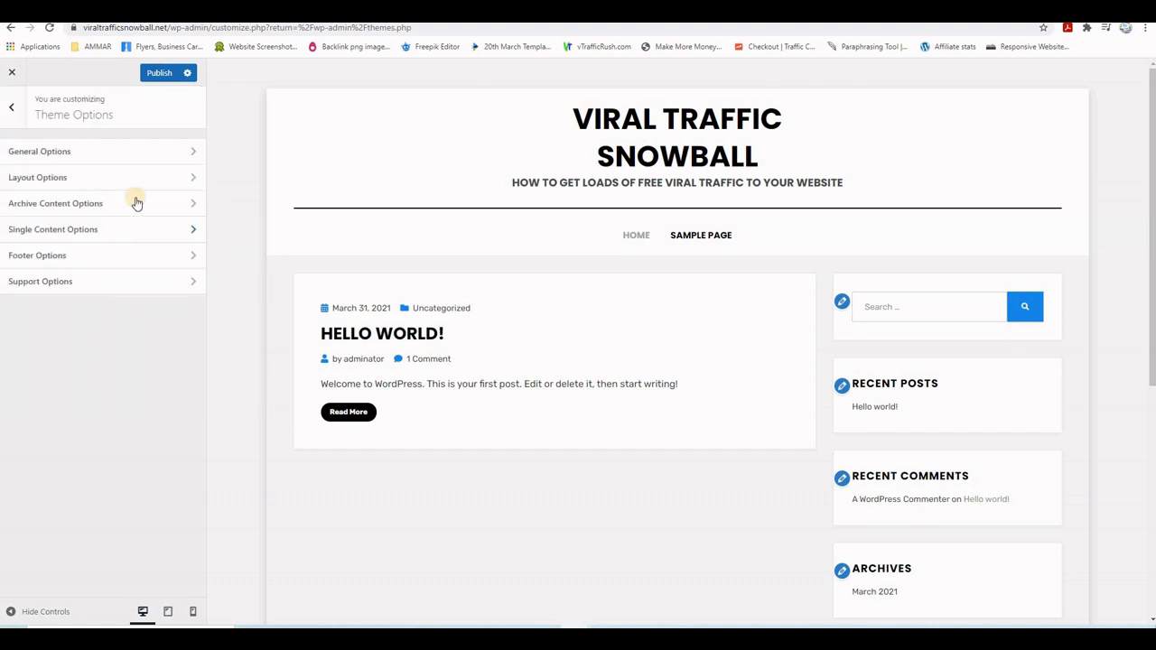
pyautogui.click(62, 258)
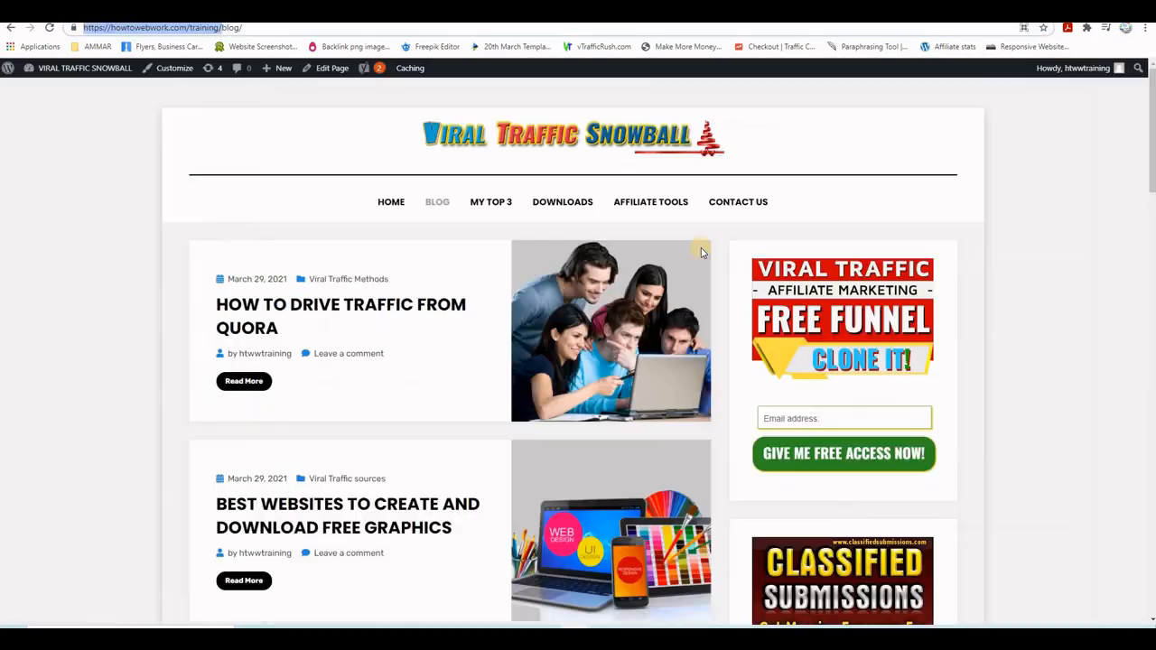
# - In howtowebwork.com's Customizer Footer Options, select the GreenGeeks banner copyright code
pyautogui.scroll(-15, 1010, 354)
pyautogui.scroll(-10, 1008, 354)
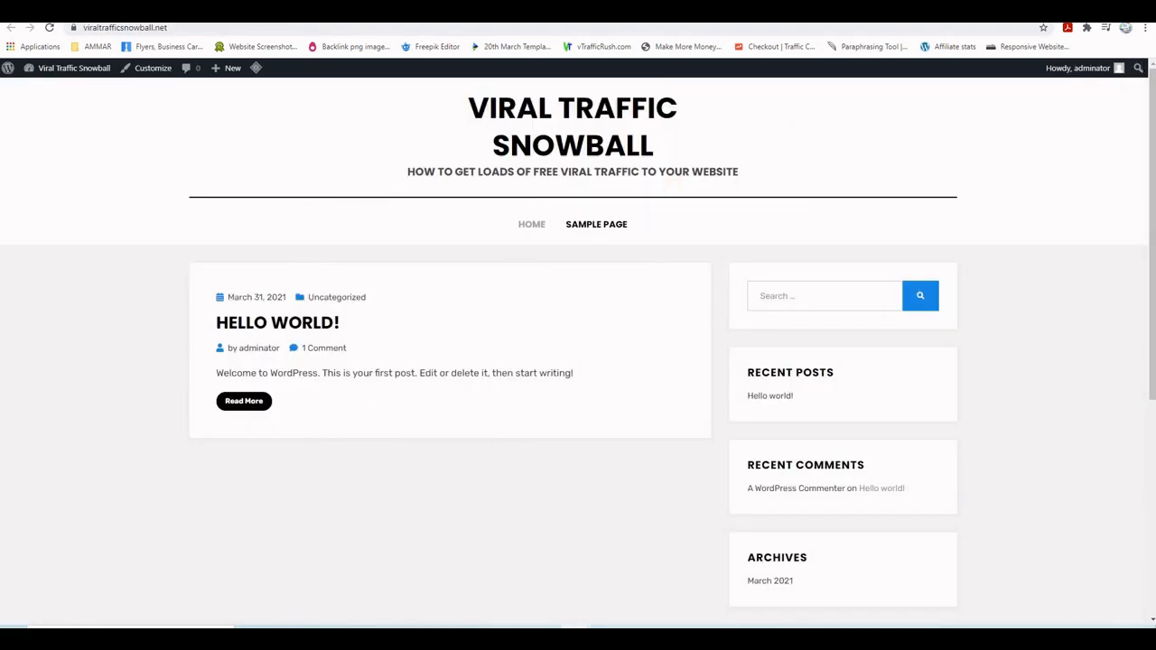
pyautogui.click(357, 11)
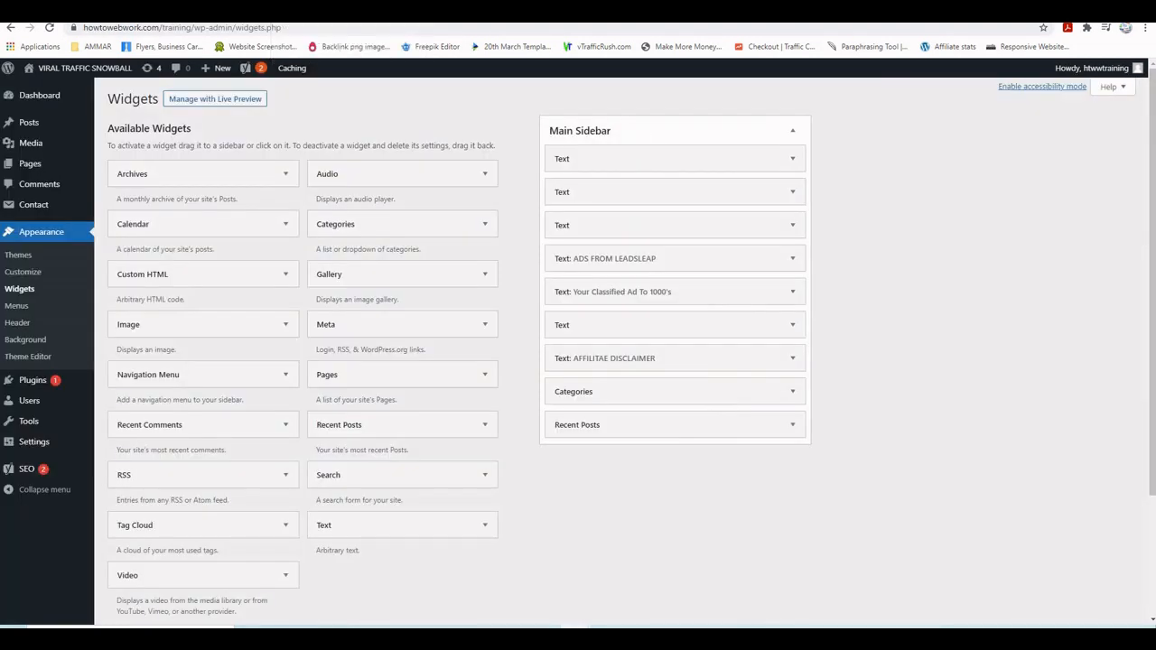
pyautogui.click(28, 275)
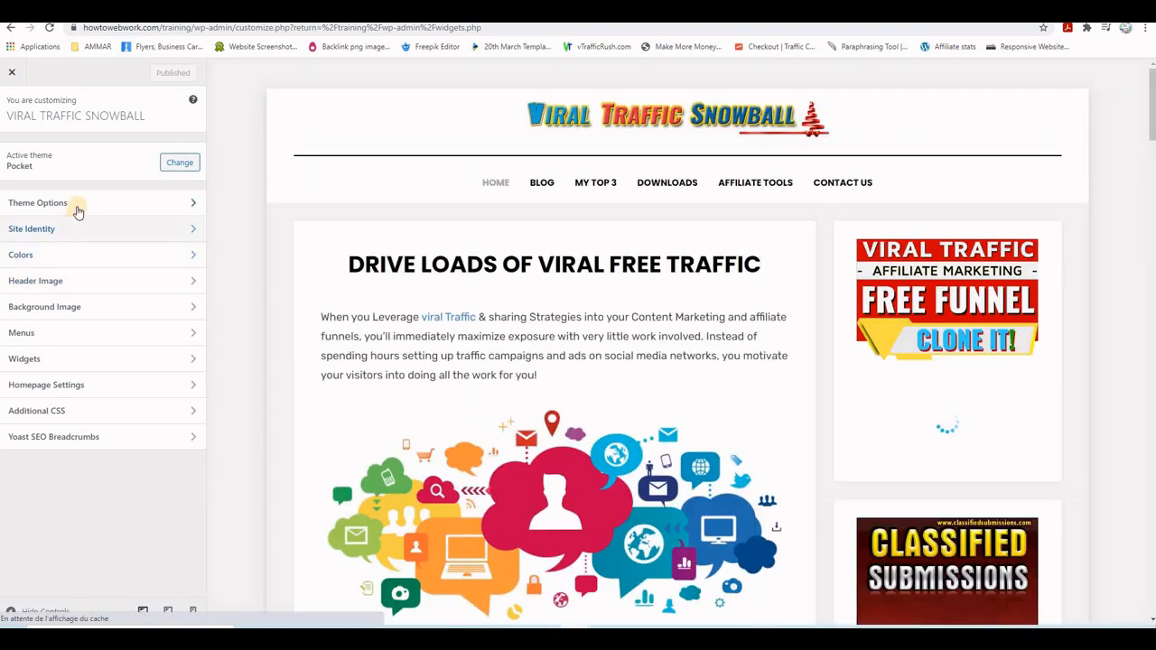
pyautogui.click(78, 204)
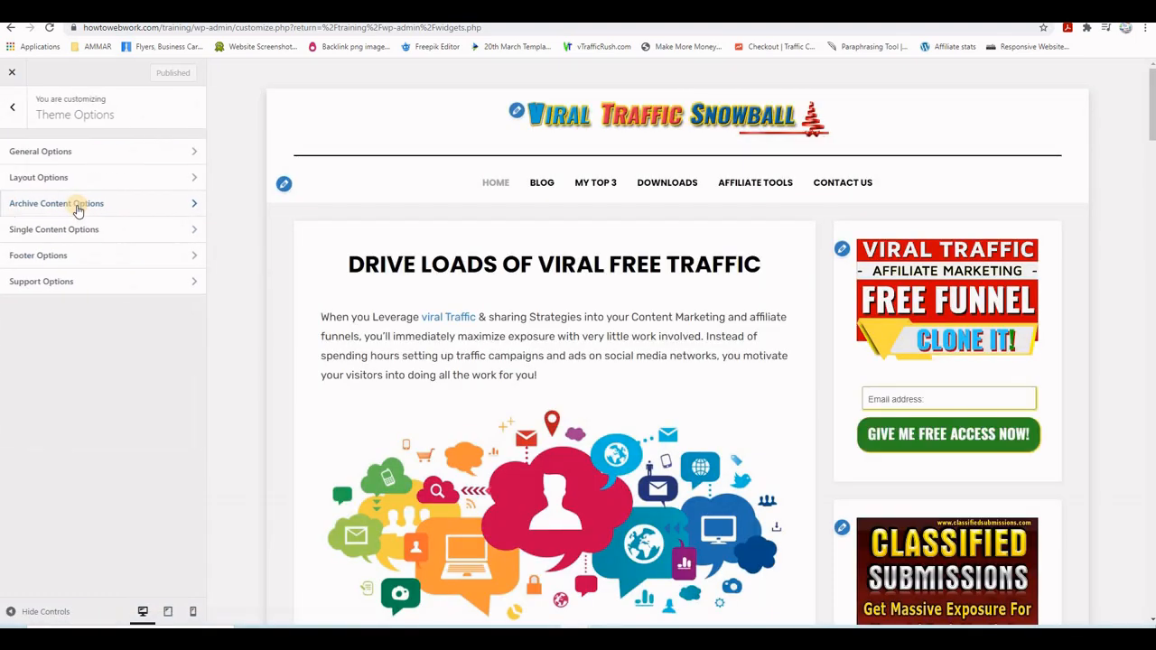
pyautogui.click(71, 156)
pyautogui.click(11, 108)
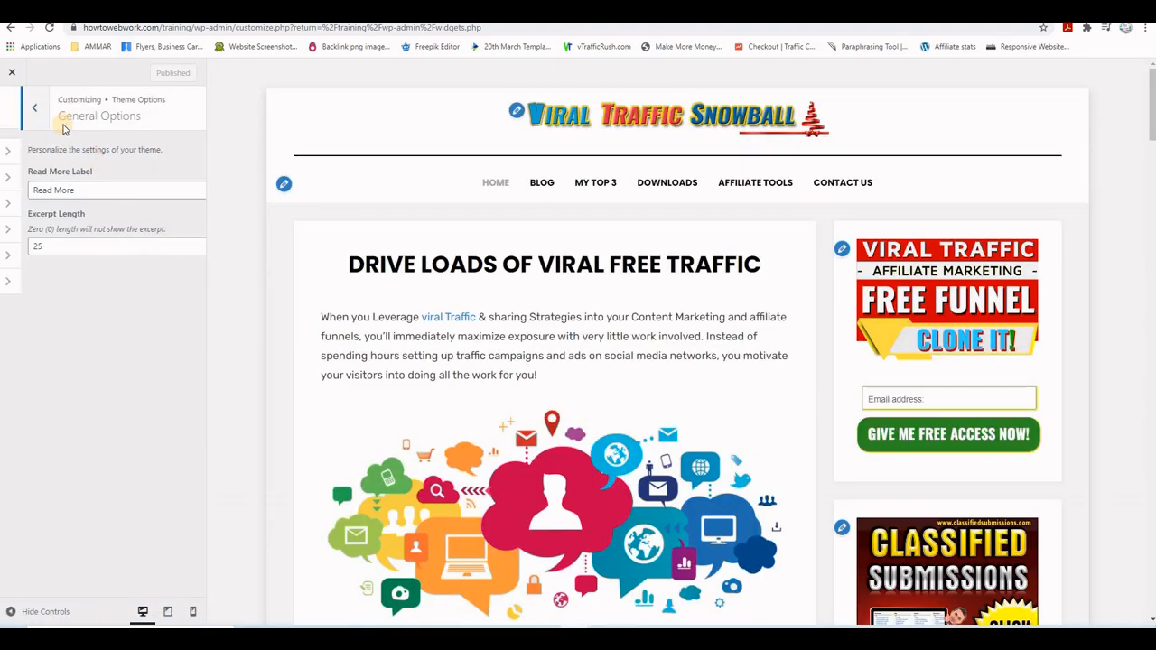
pyautogui.click(45, 255)
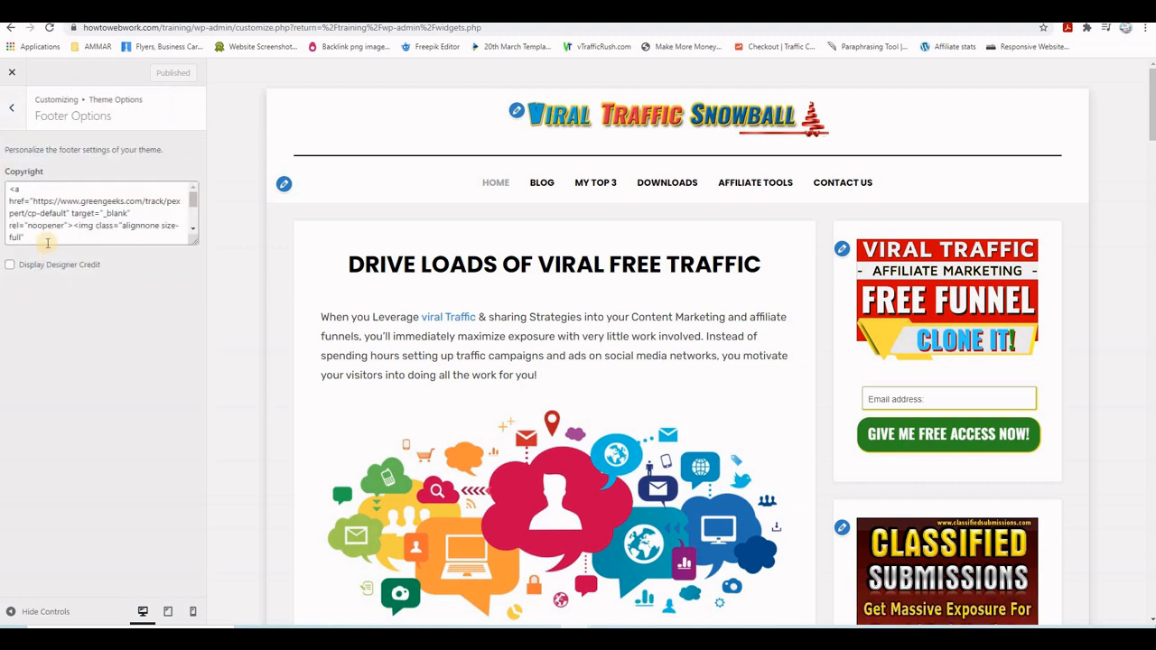
pyautogui.moveTo(7, 188); pyautogui.dragTo(24, 238)
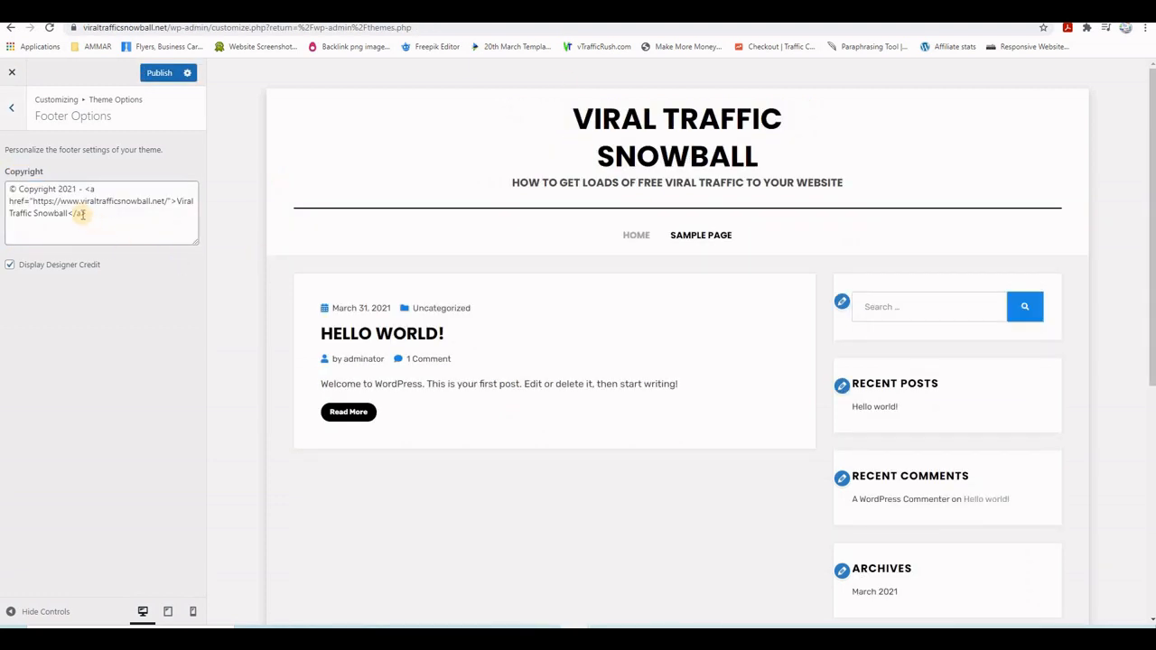
# - Paste the GreenGeeks banner code before the copyright text and publish the footer
pyautogui.click(10, 189)
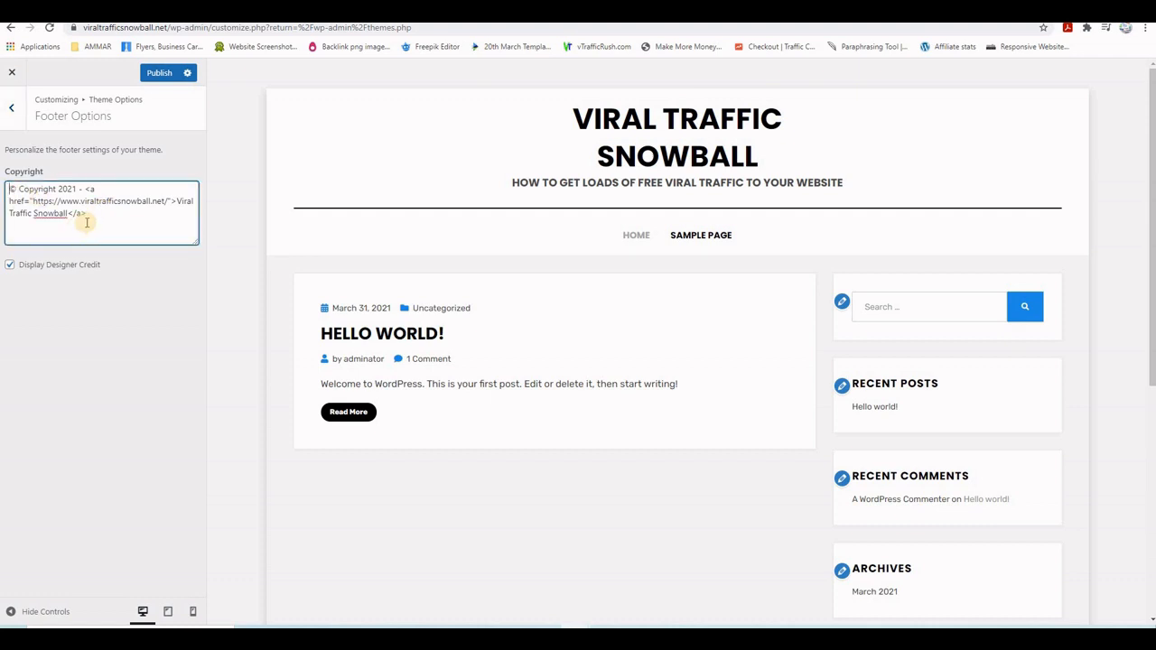
pyautogui.hotkey('ctrl', 'v')
pyautogui.click(159, 74)
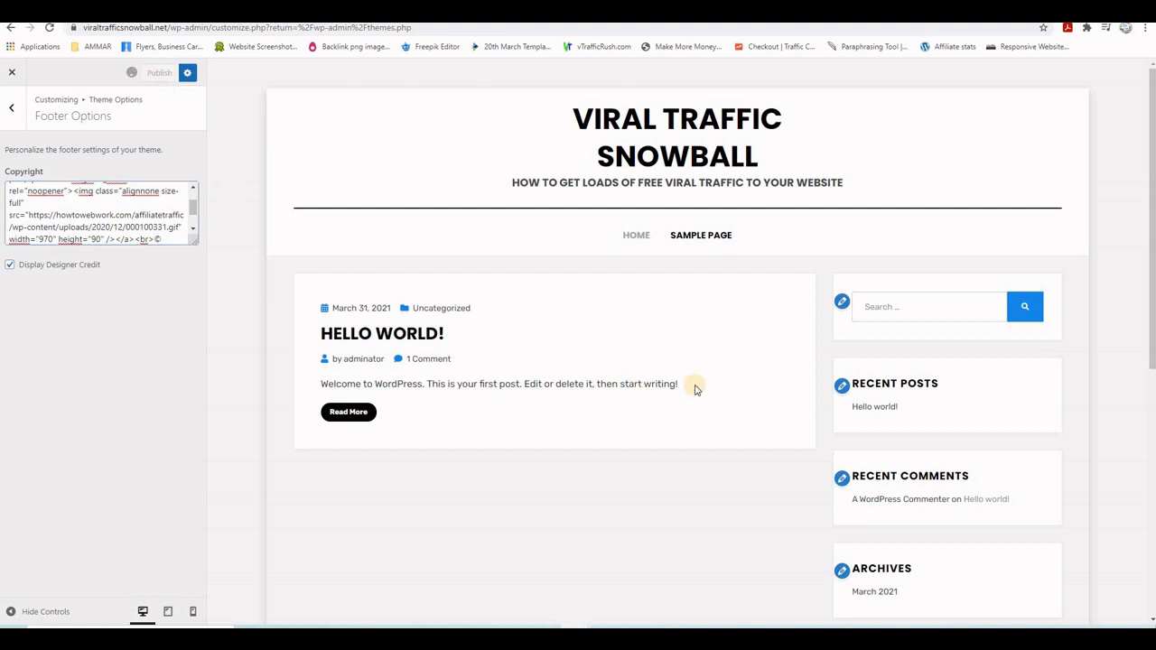
# - Check the new banner in the live site's footer, then go to Site Identity settings
pyautogui.click(12, 72)
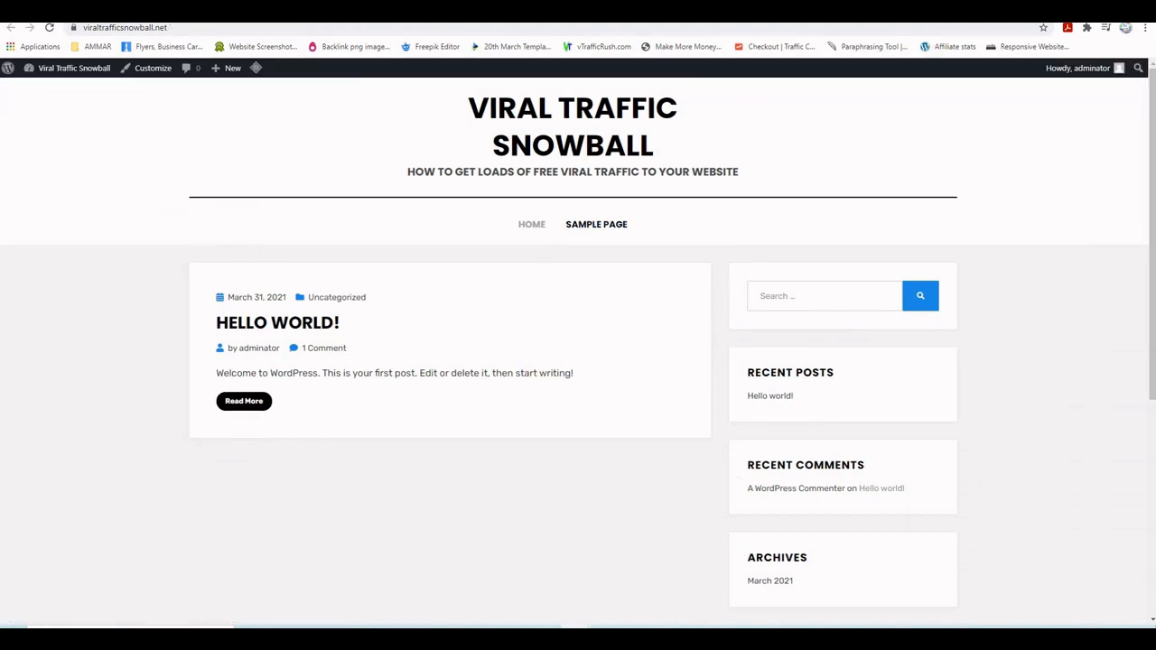
pyautogui.click(49, 27)
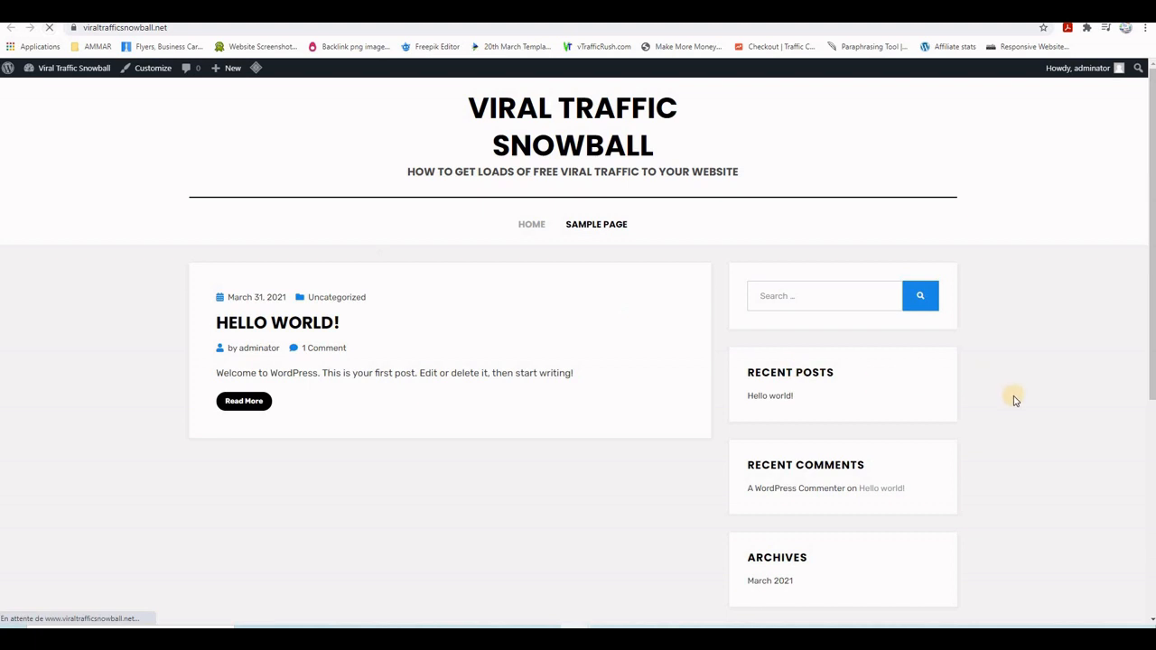
pyautogui.scroll(-5, 1003, 397)
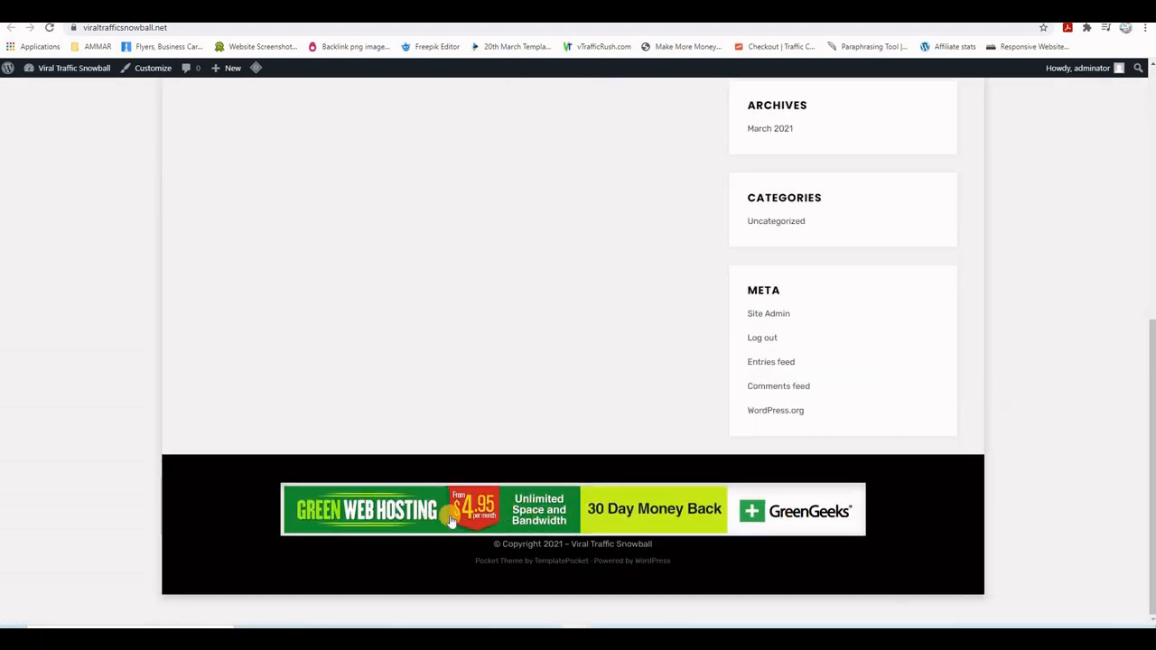
pyautogui.scroll(4, 976, 432)
pyautogui.scroll(1, 976, 431)
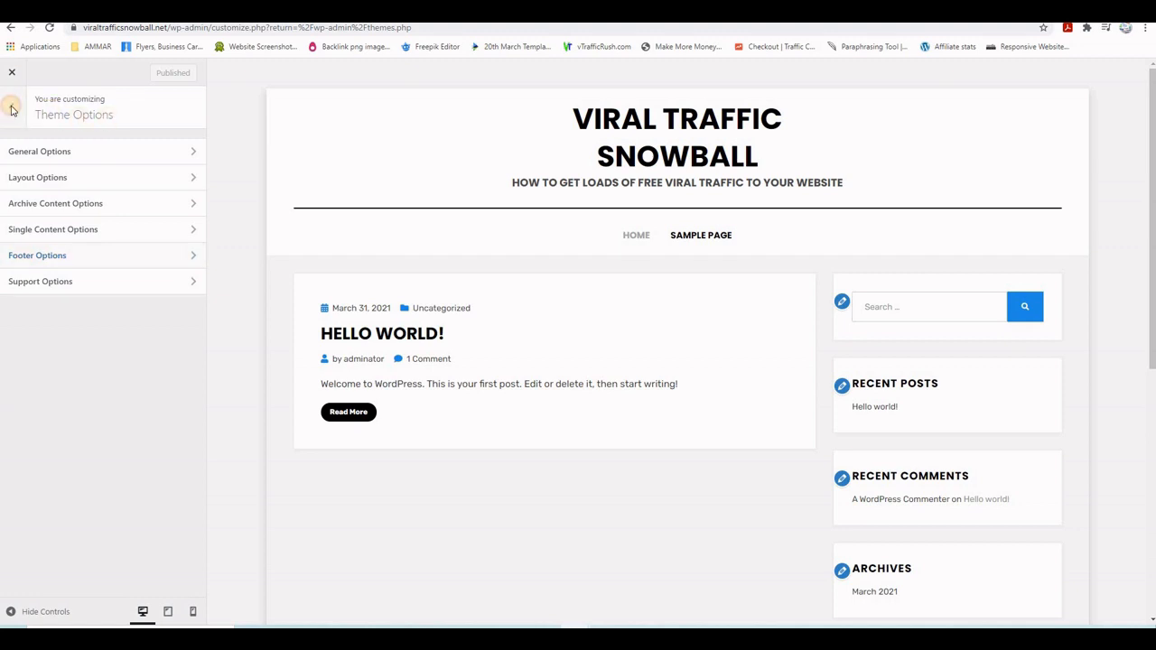
pyautogui.click(11, 108)
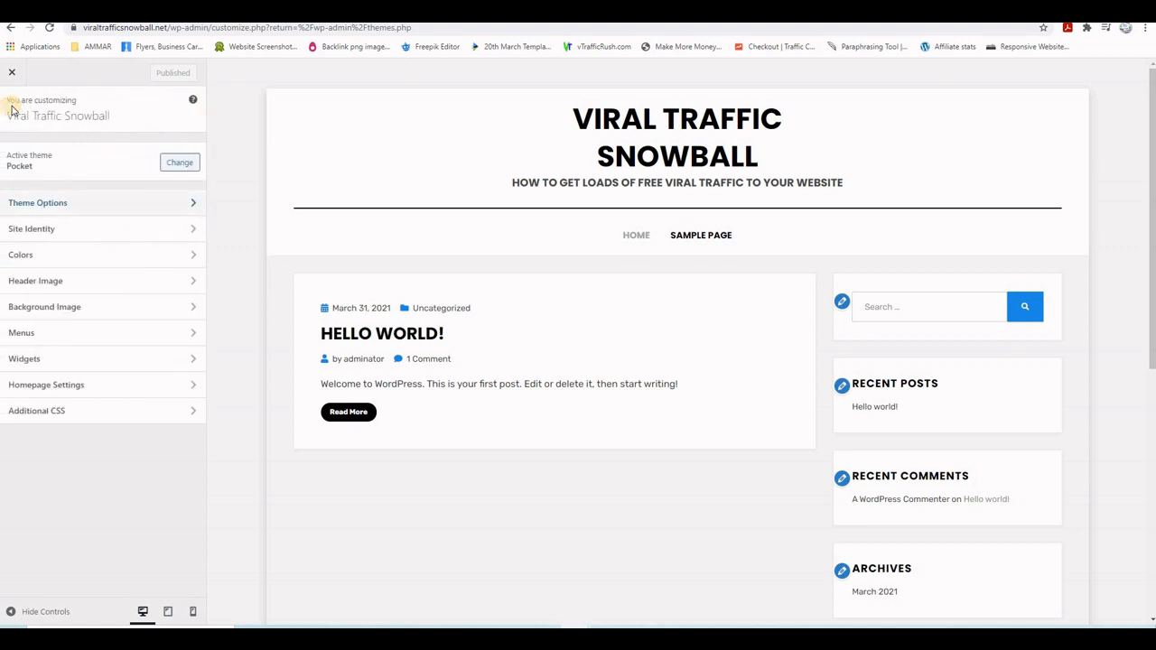
pyautogui.click(71, 230)
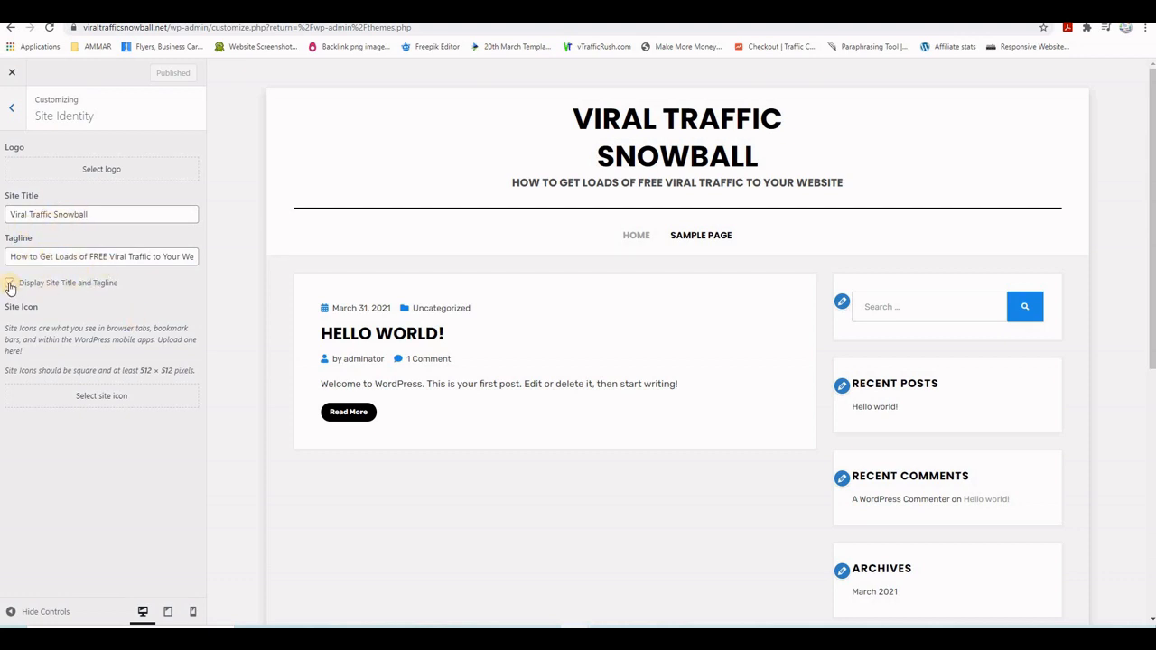
# - Hide the site title and tagline and upload logo500x60.png from APRIL VIDEOS\GRAPHICS as the logo
pyautogui.click(10, 284)
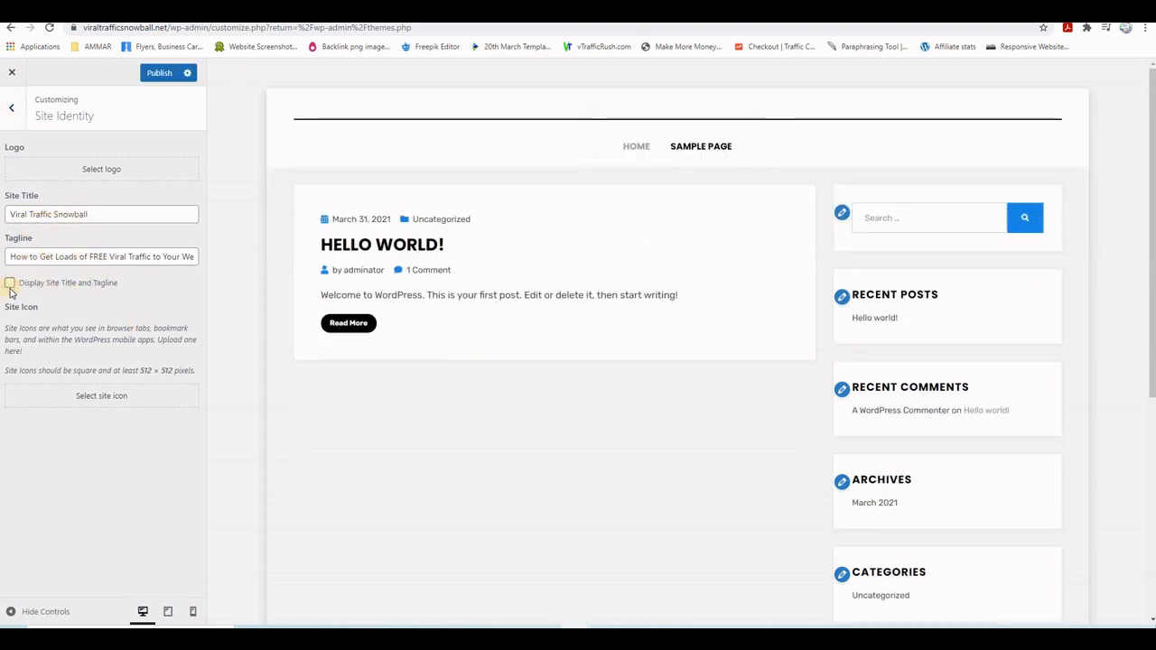
pyautogui.click(102, 172)
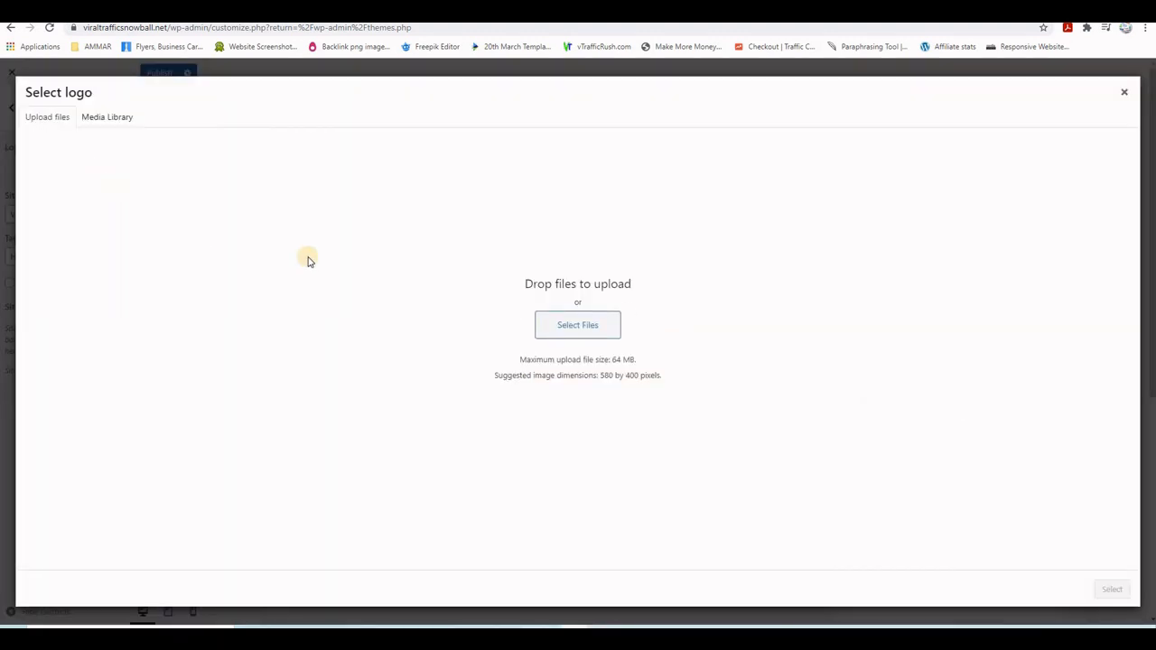
pyautogui.click(567, 327)
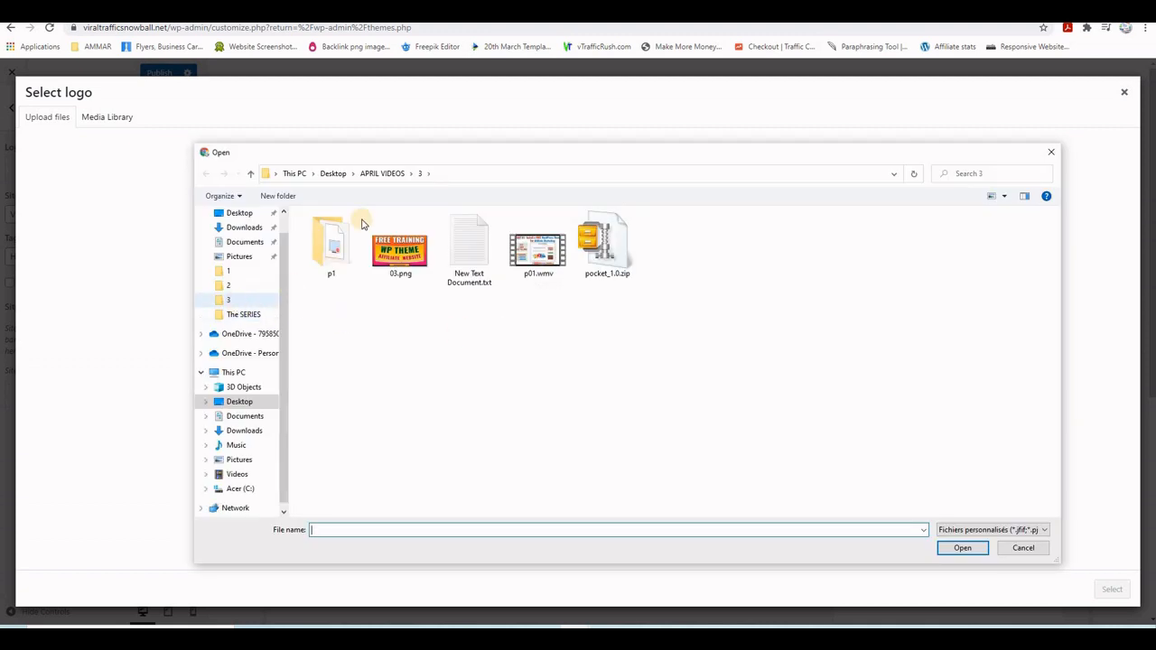
pyautogui.click(382, 174)
pyautogui.scroll(-3, 400, 331)
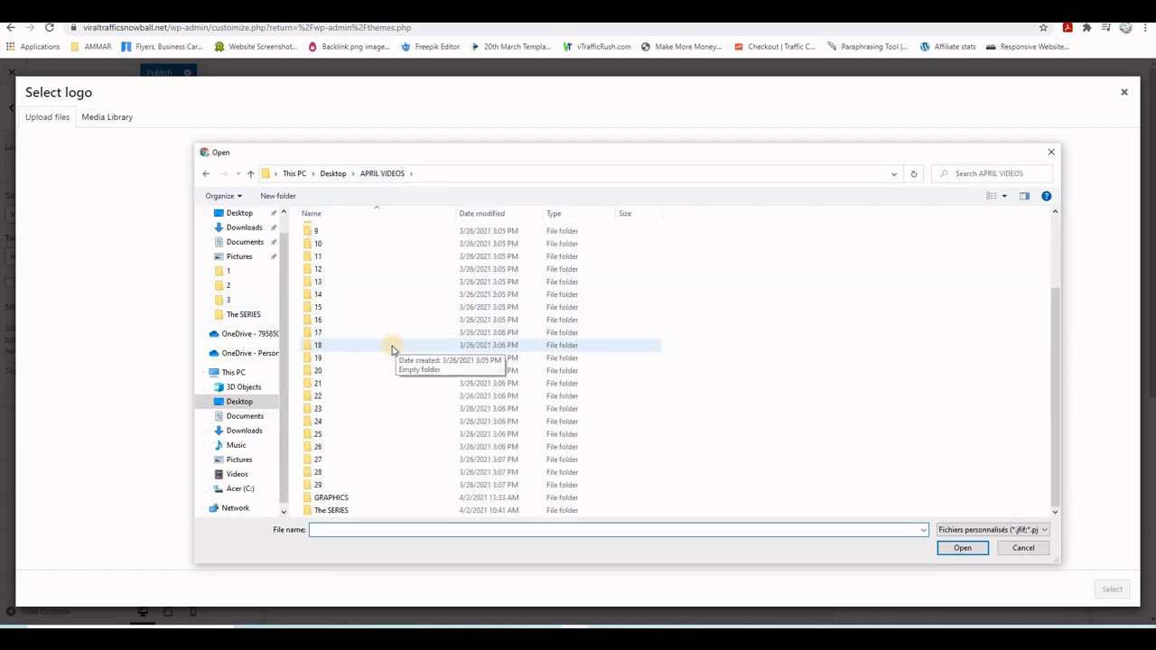
pyautogui.doubleClick(333, 497)
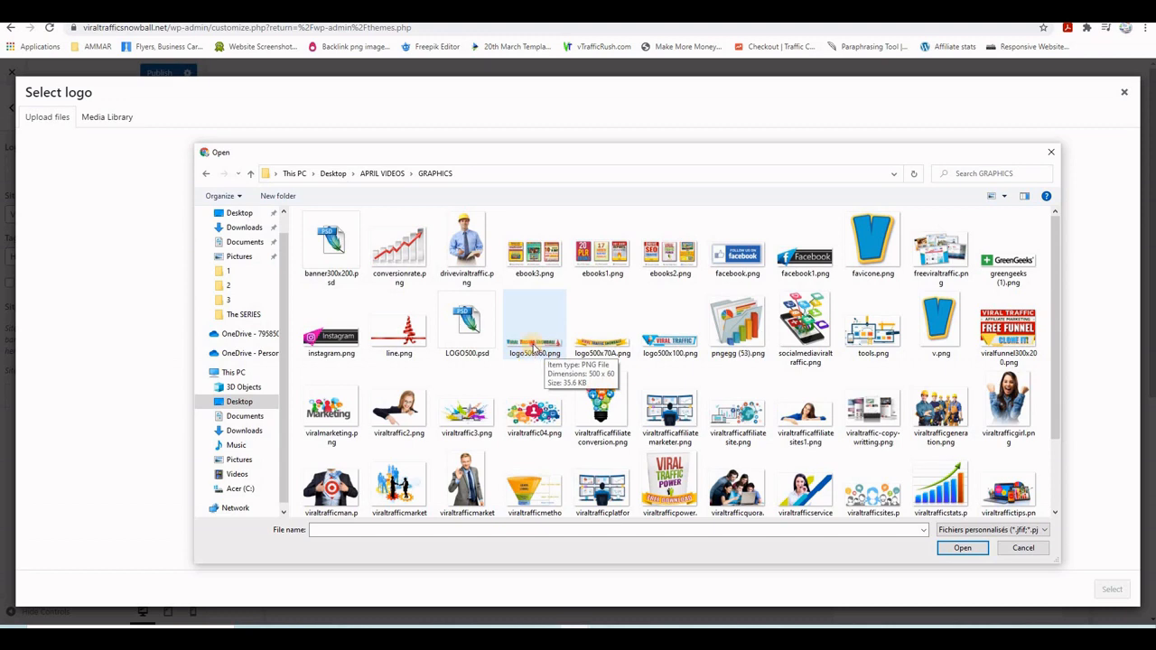
pyautogui.doubleClick(532, 348)
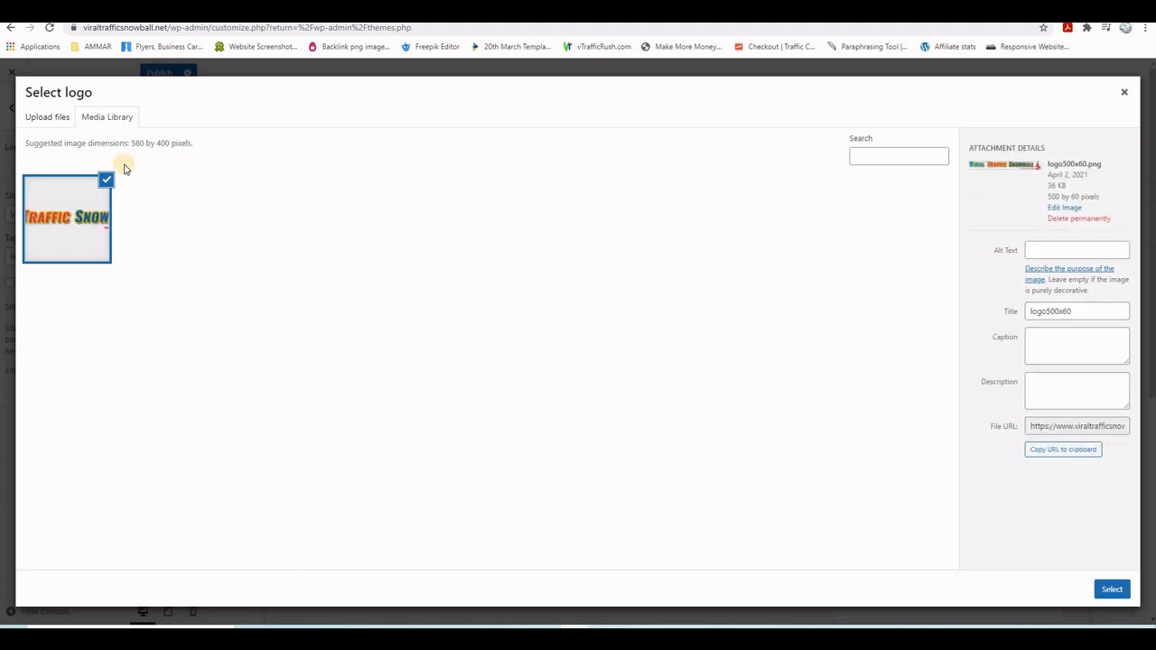
pyautogui.click(1111, 589)
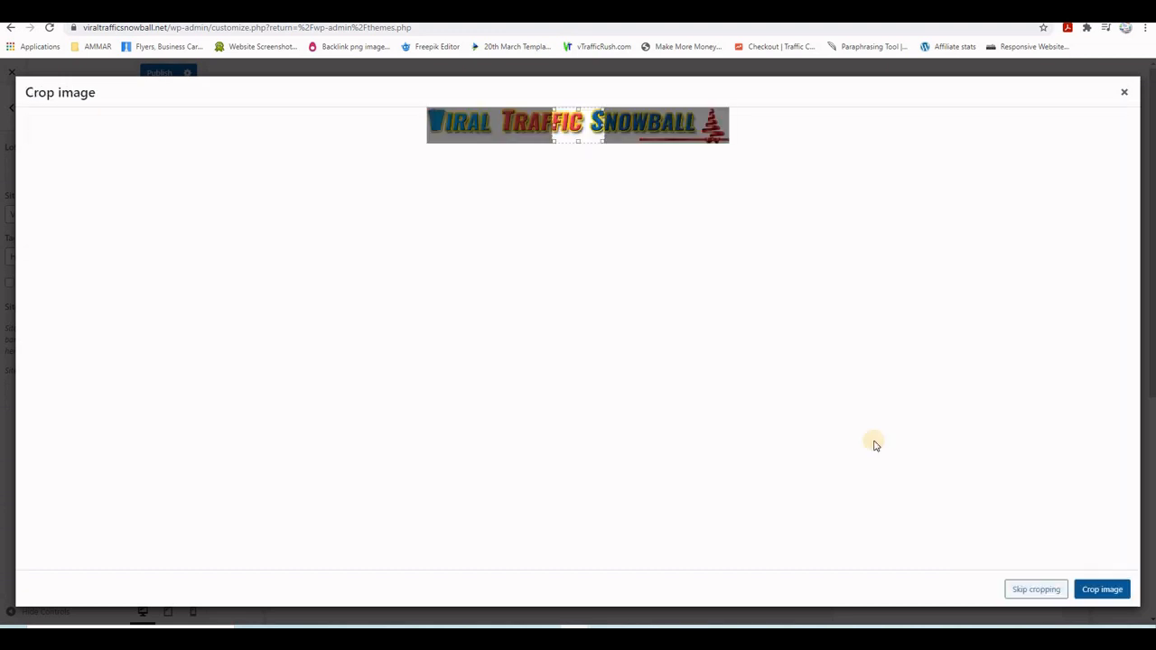
# - Crop the logo to the banner's full width and publish it
pyautogui.moveTo(603, 125); pyautogui.dragTo(763, 129)
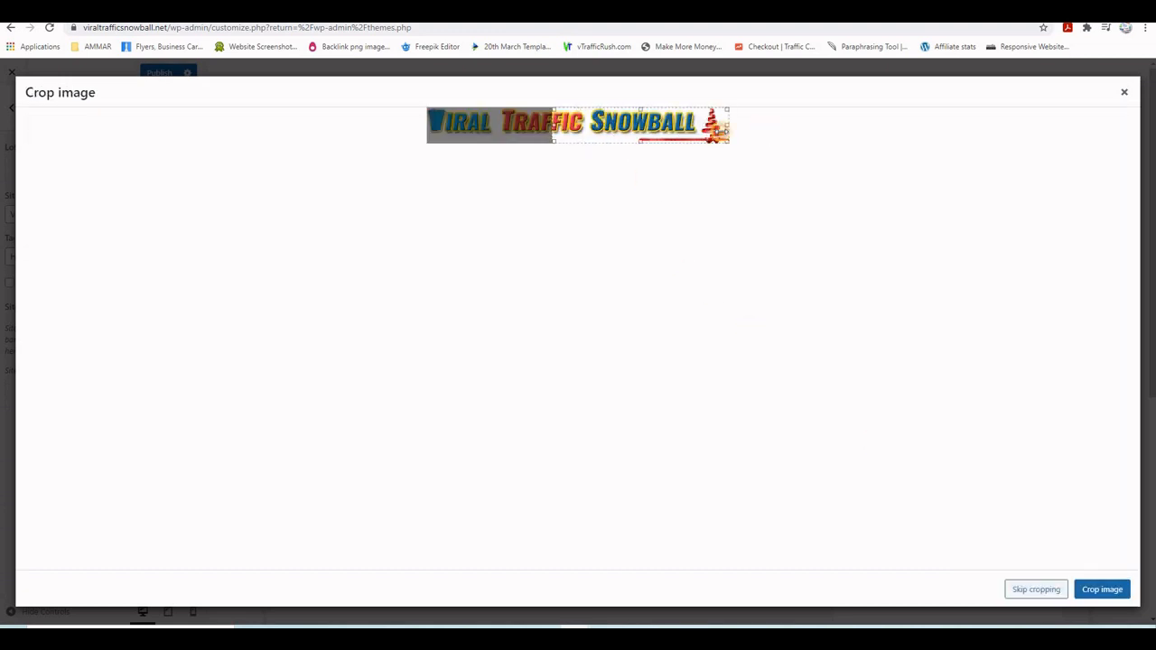
pyautogui.moveTo(552, 125); pyautogui.dragTo(391, 128)
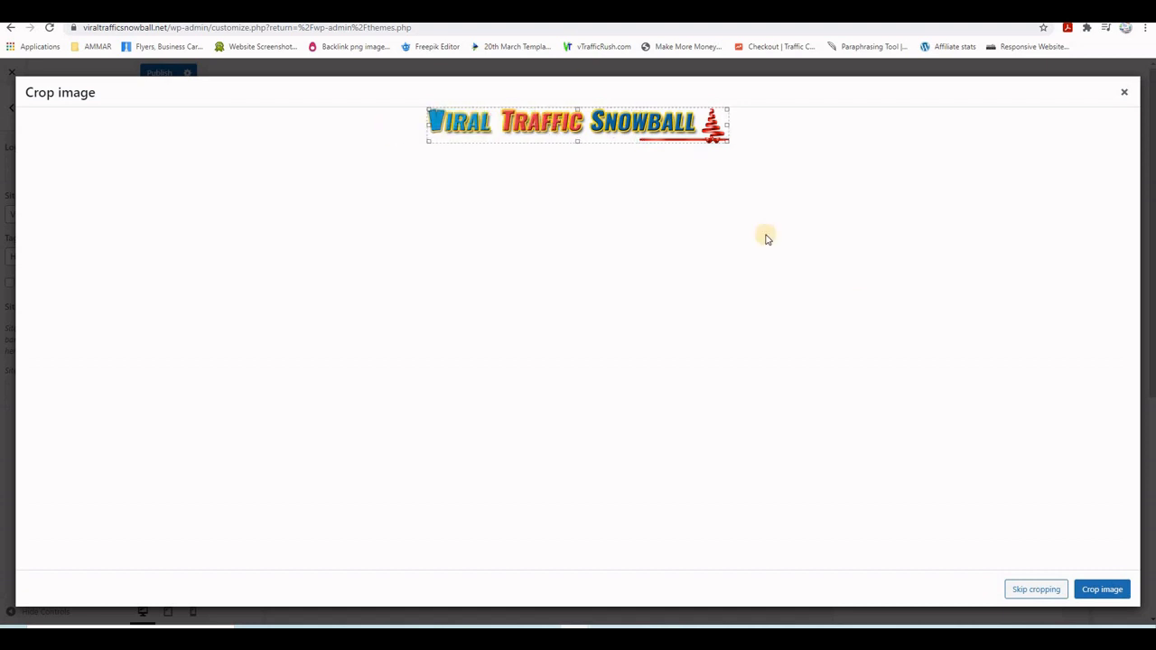
pyautogui.click(1103, 589)
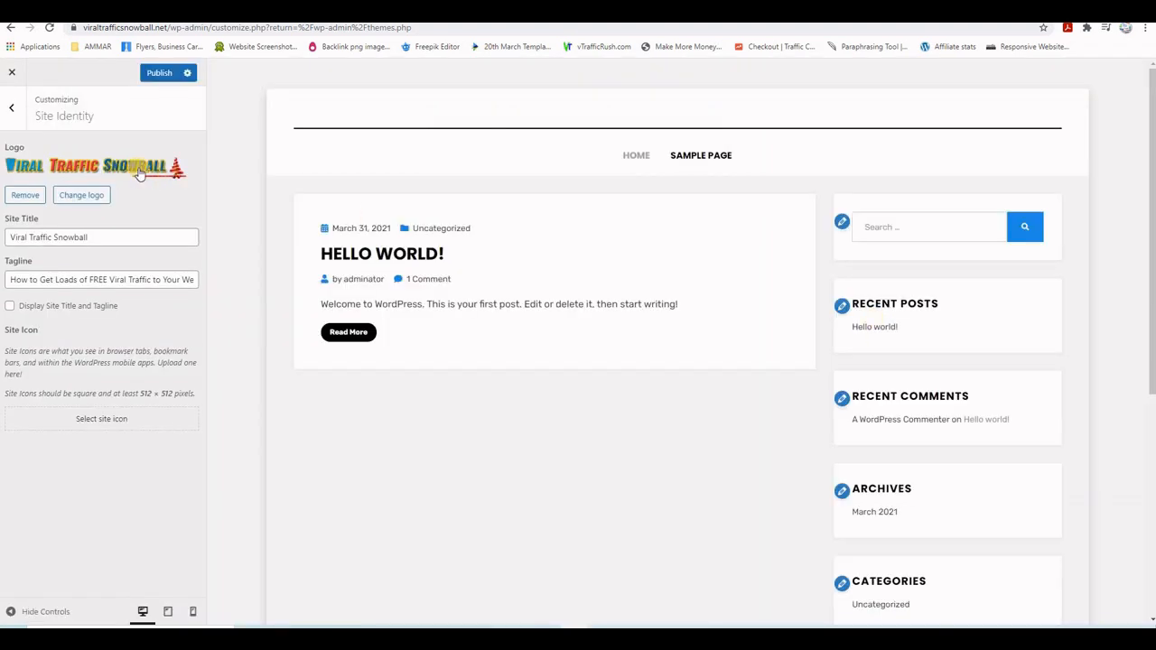
pyautogui.click(159, 73)
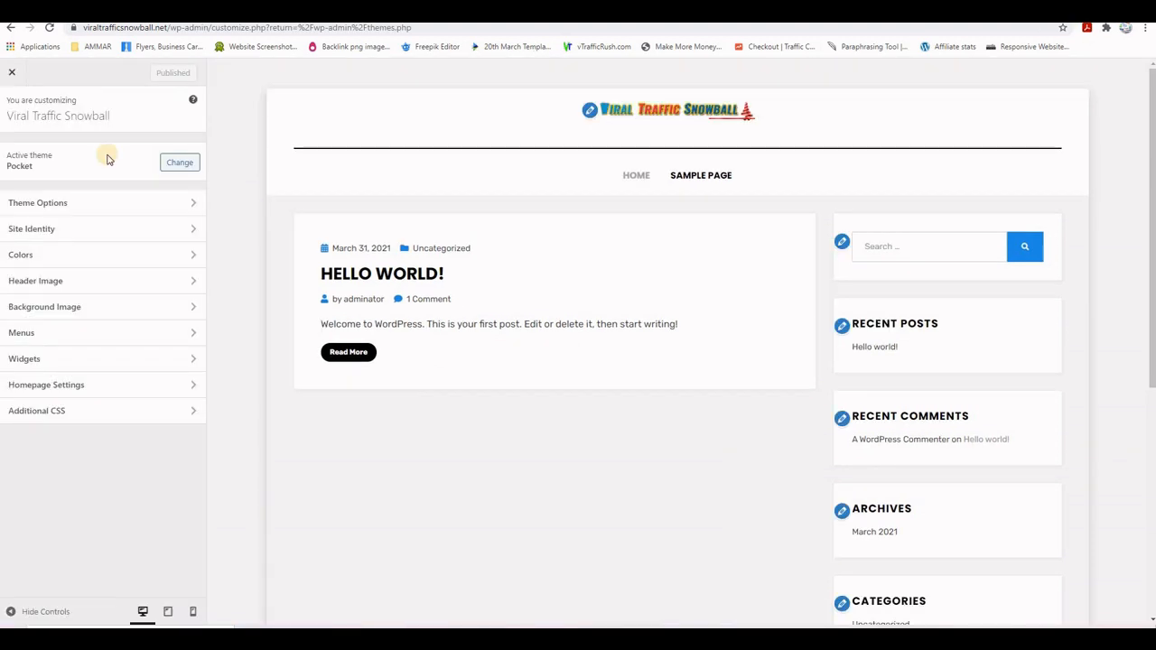
# - Try pink, purple, green and lavender backgrounds, then publish a white #ffffff site background
pyautogui.click(42, 260)
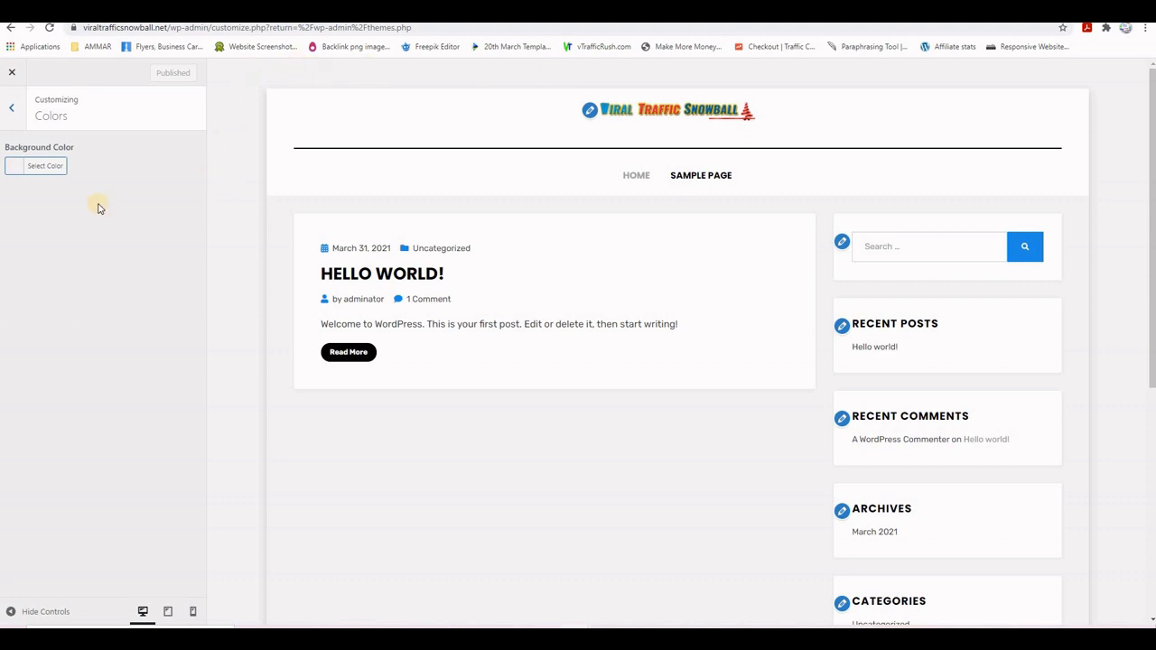
pyautogui.click(13, 169)
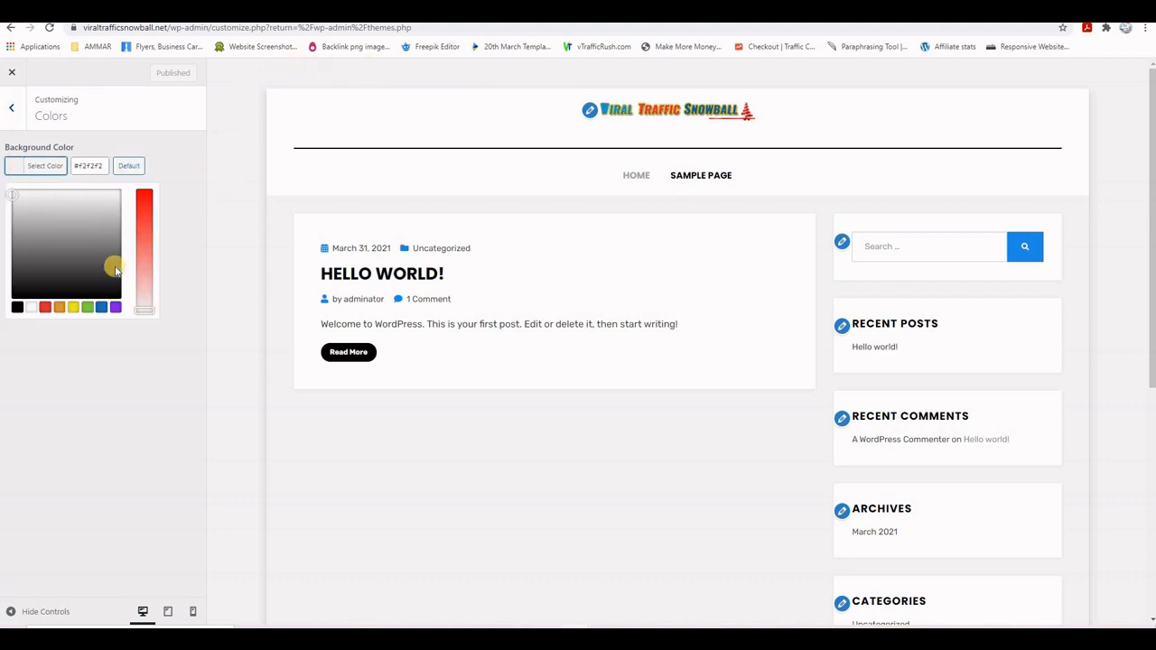
pyautogui.click(145, 264)
pyautogui.click(74, 260)
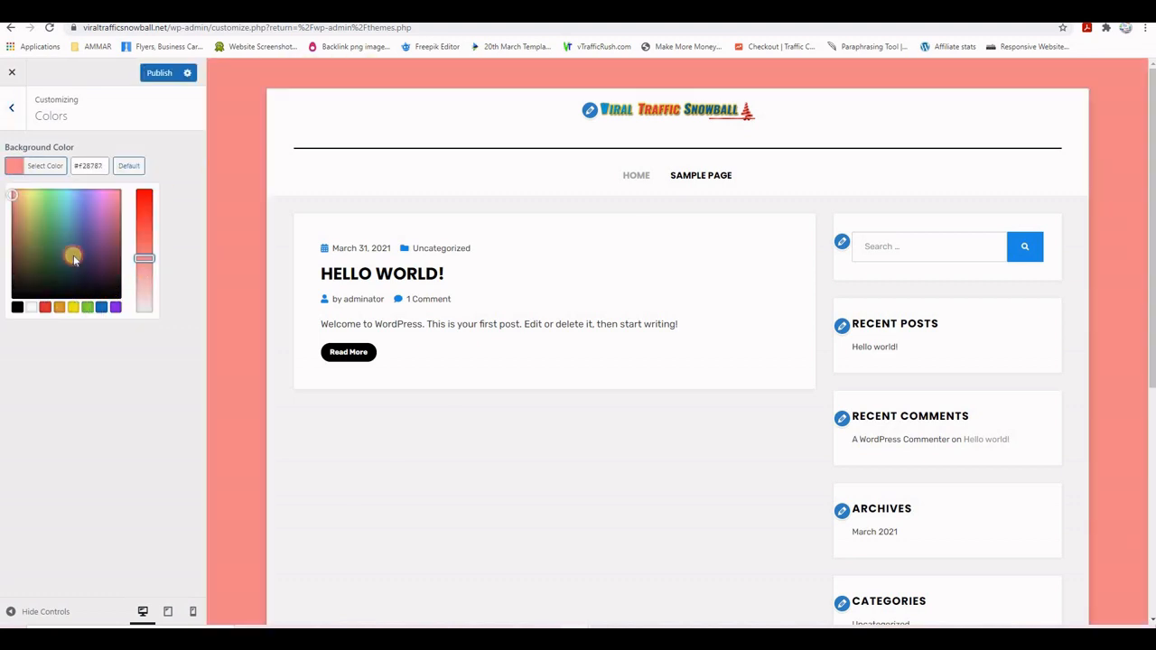
pyautogui.moveTo(74, 260); pyautogui.dragTo(47, 263)
pyautogui.moveTo(140, 257); pyautogui.dragTo(143, 291)
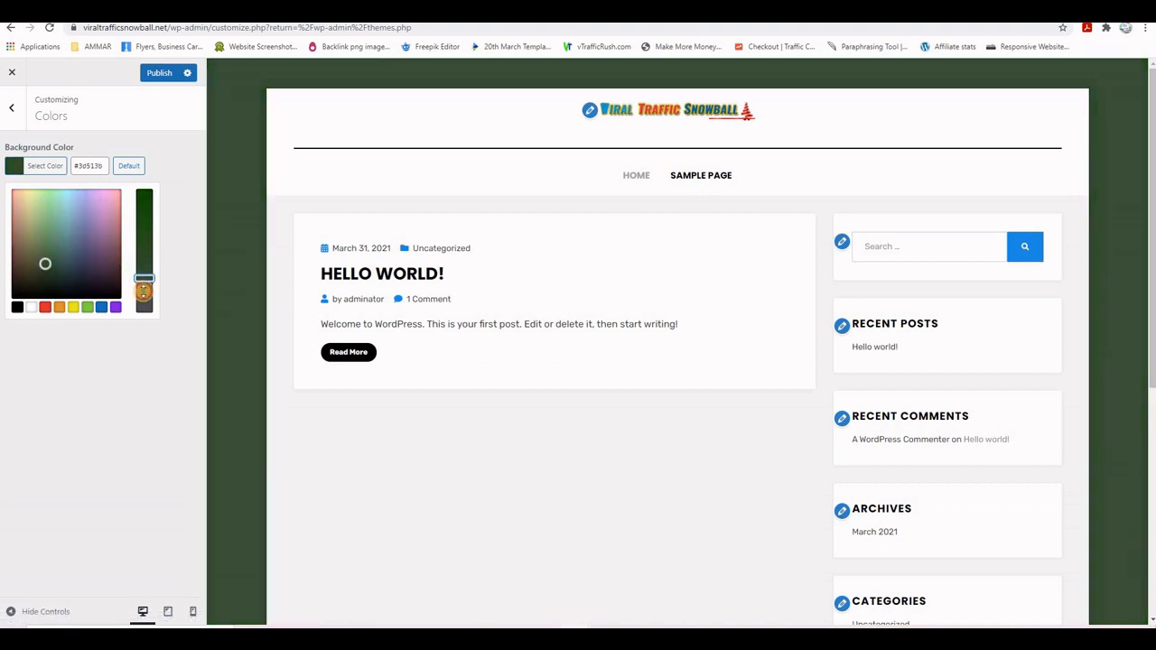
pyautogui.moveTo(47, 263); pyautogui.dragTo(89, 271)
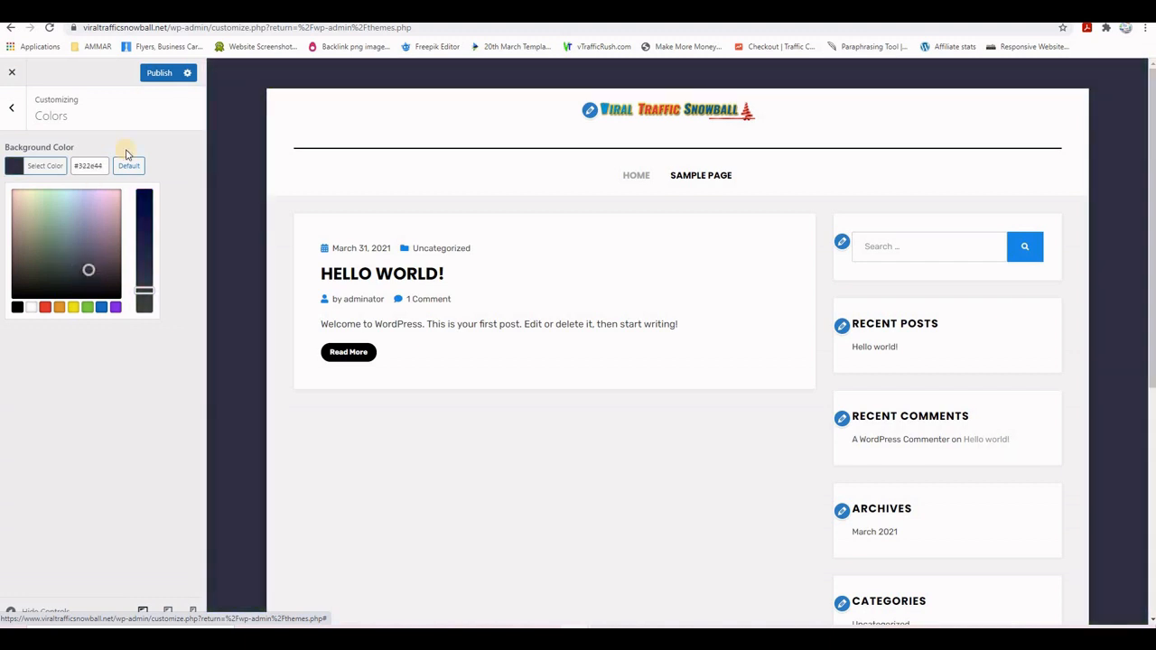
pyautogui.click(30, 308)
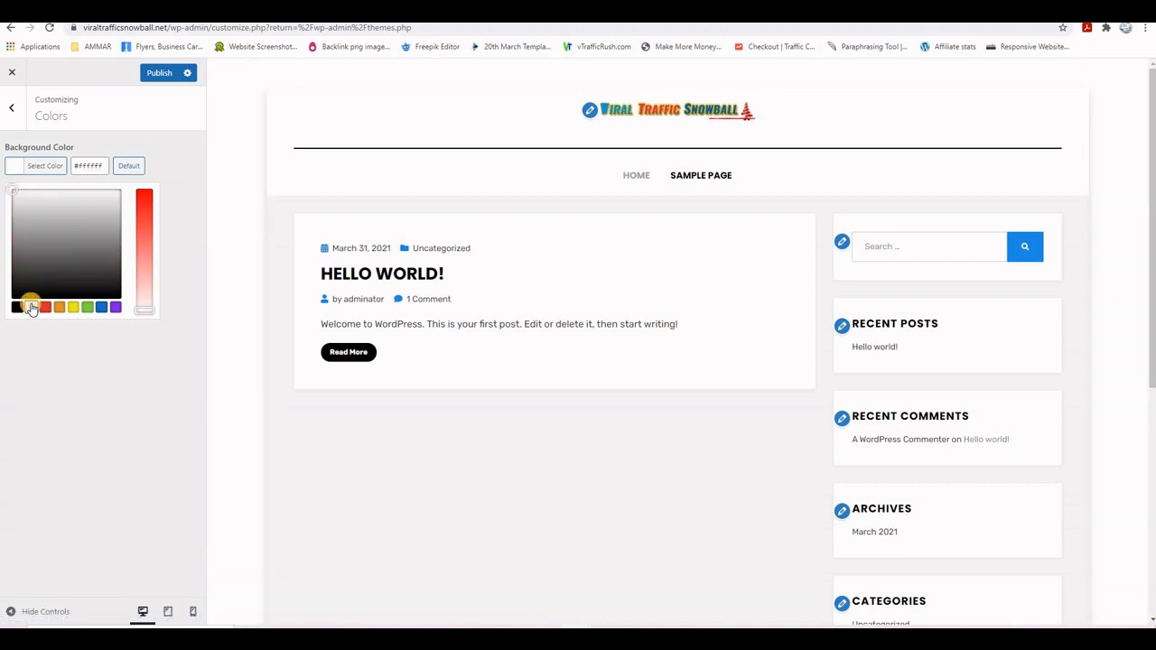
pyautogui.click(155, 73)
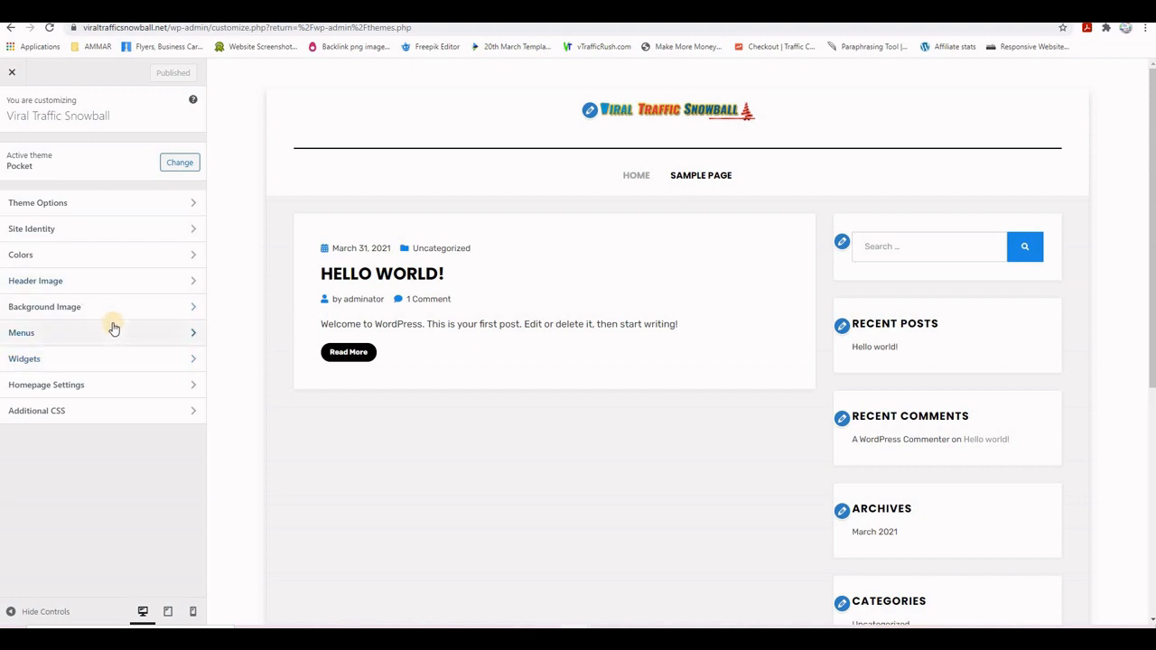
# - Close the Customizer and go to the Appearance > Widgets page
pyautogui.click(12, 72)
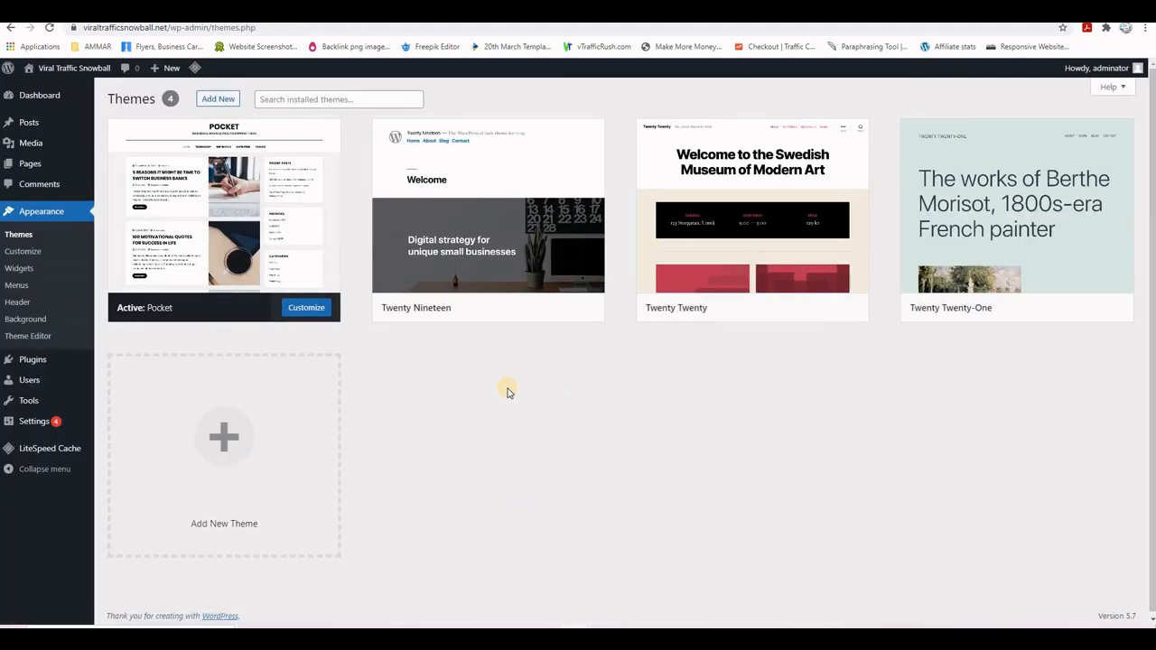
pyautogui.click(18, 269)
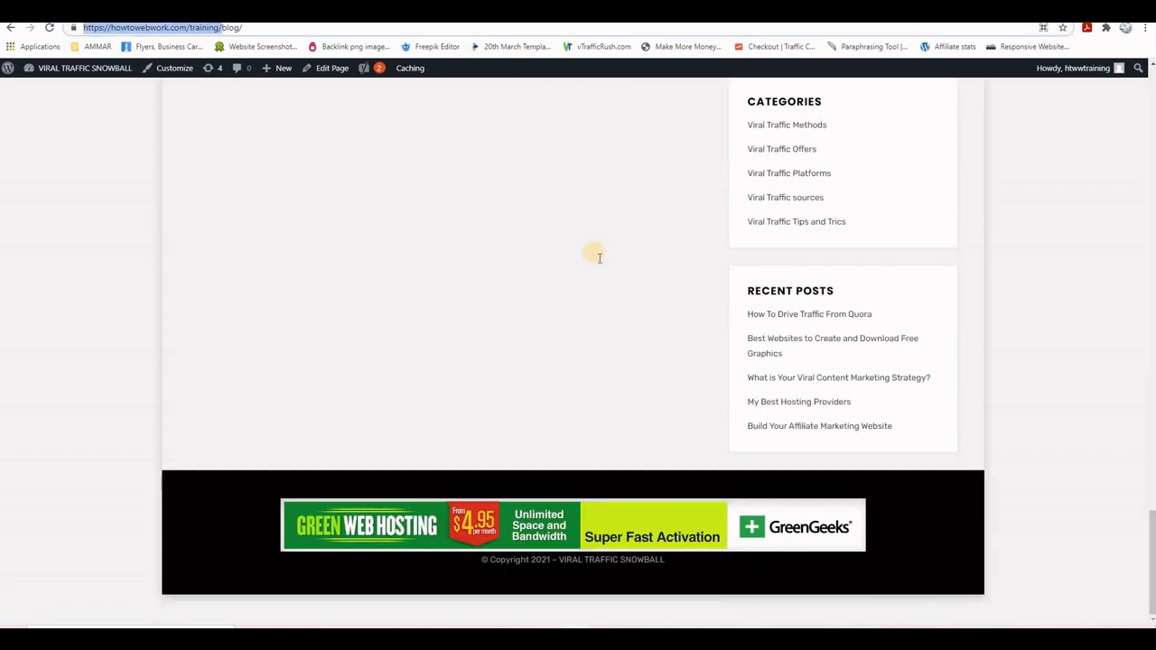
pyautogui.scroll(15, 984, 352)
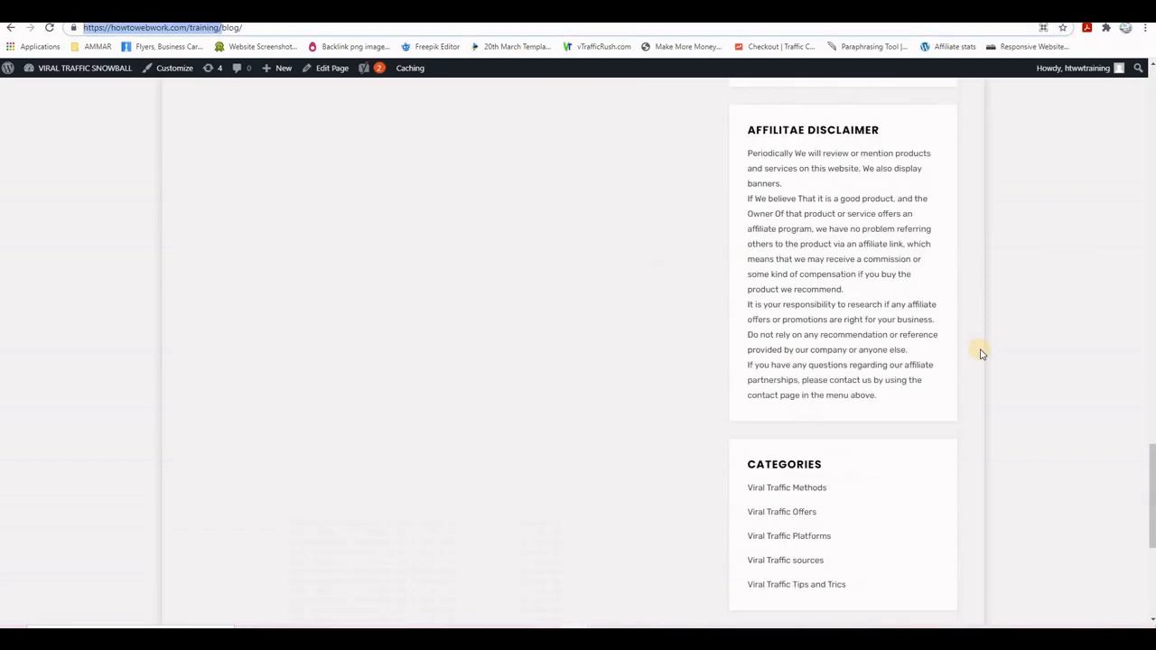
pyautogui.scroll(5, 1029, 347)
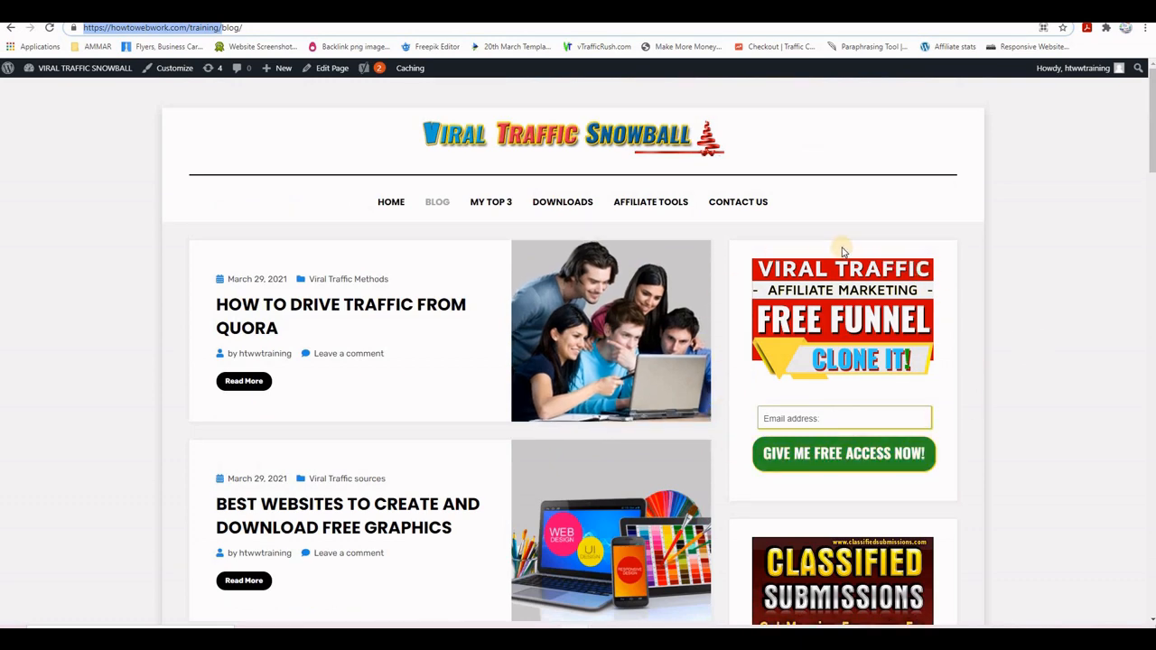
pyautogui.scroll(-3, 988, 397)
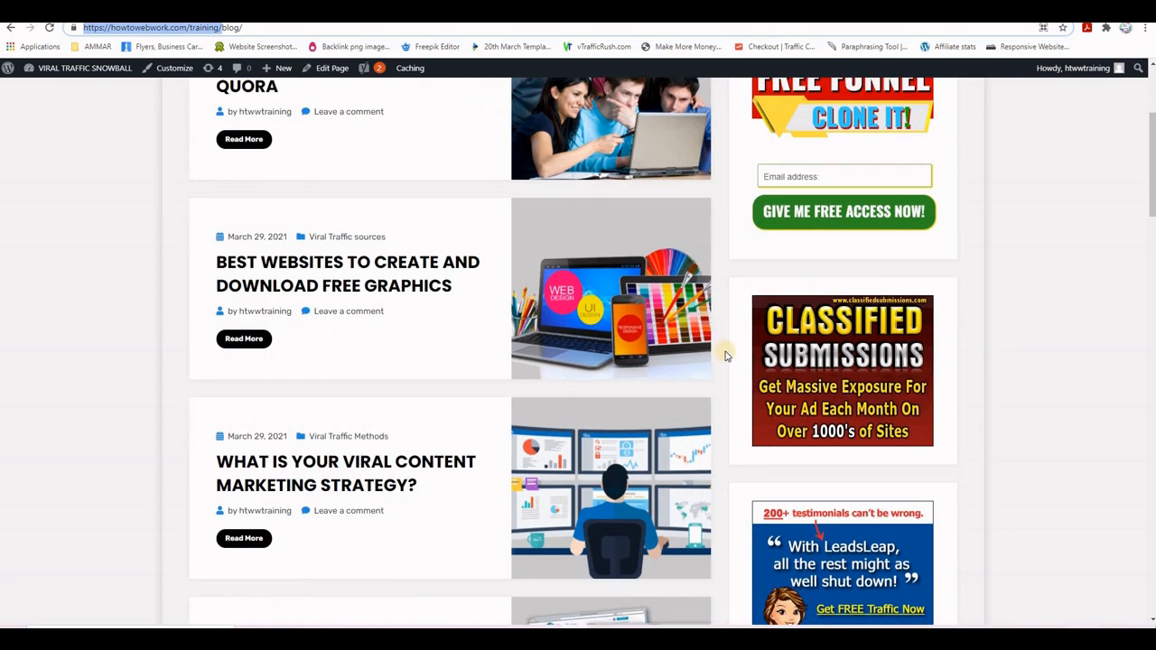
pyautogui.scroll(-4, 1002, 406)
pyautogui.scroll(-3, 1018, 400)
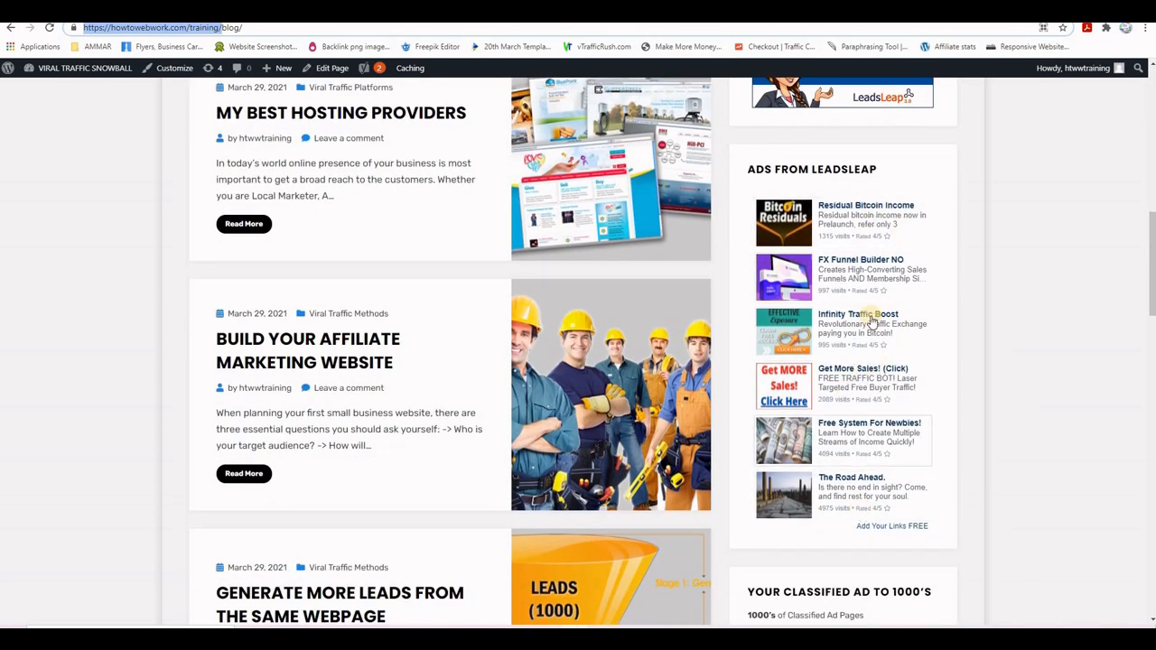
pyautogui.scroll(-5, 993, 522)
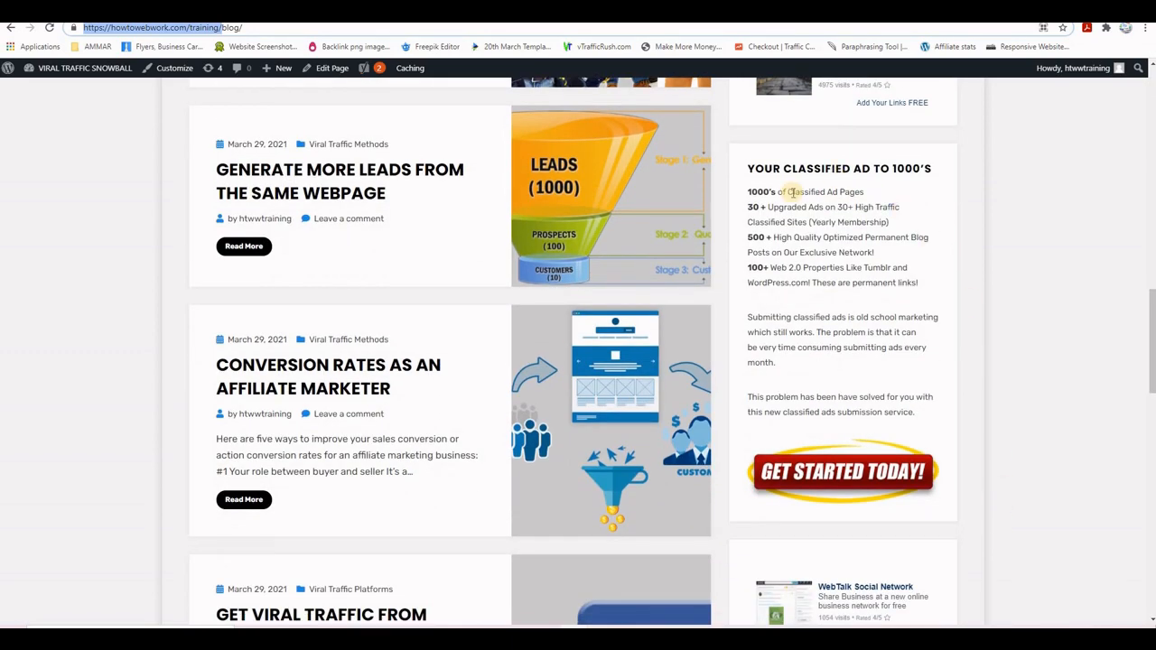
pyautogui.scroll(-4, 1047, 444)
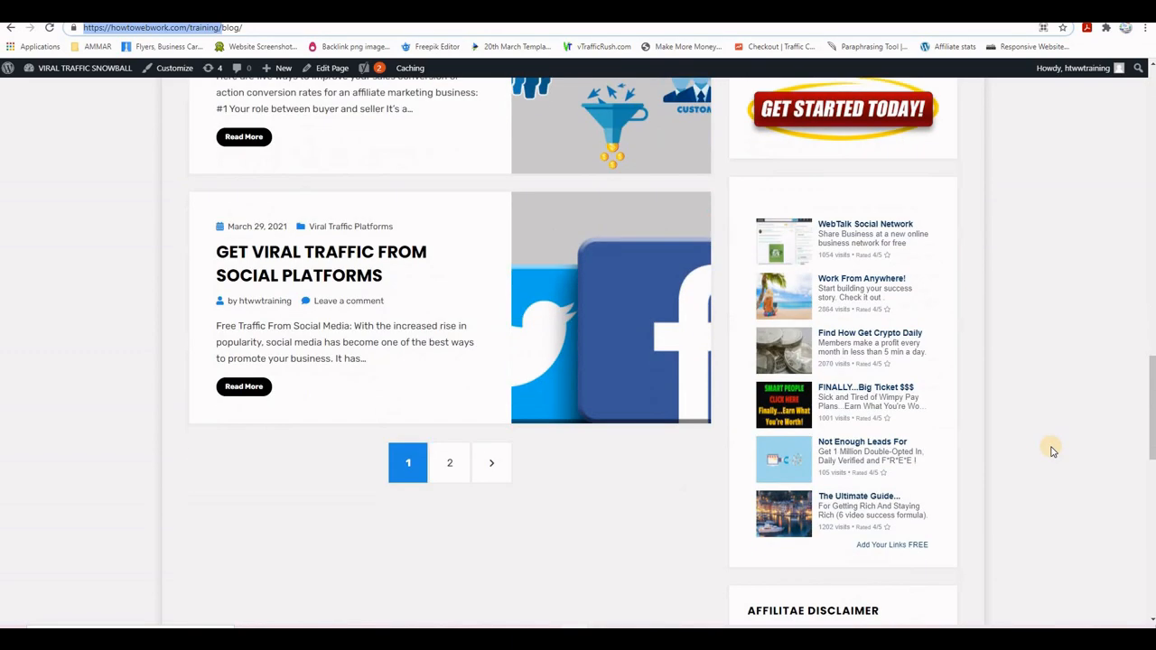
pyautogui.scroll(-3, 1050, 449)
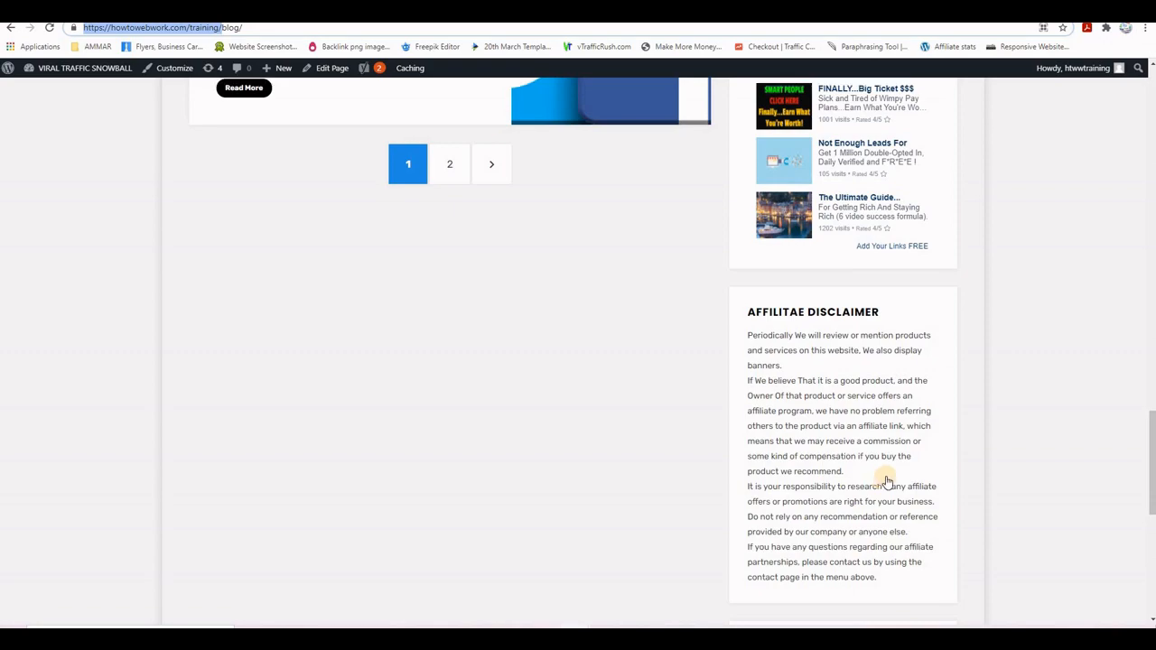
pyautogui.scroll(12, 973, 498)
pyautogui.scroll(6, 970, 496)
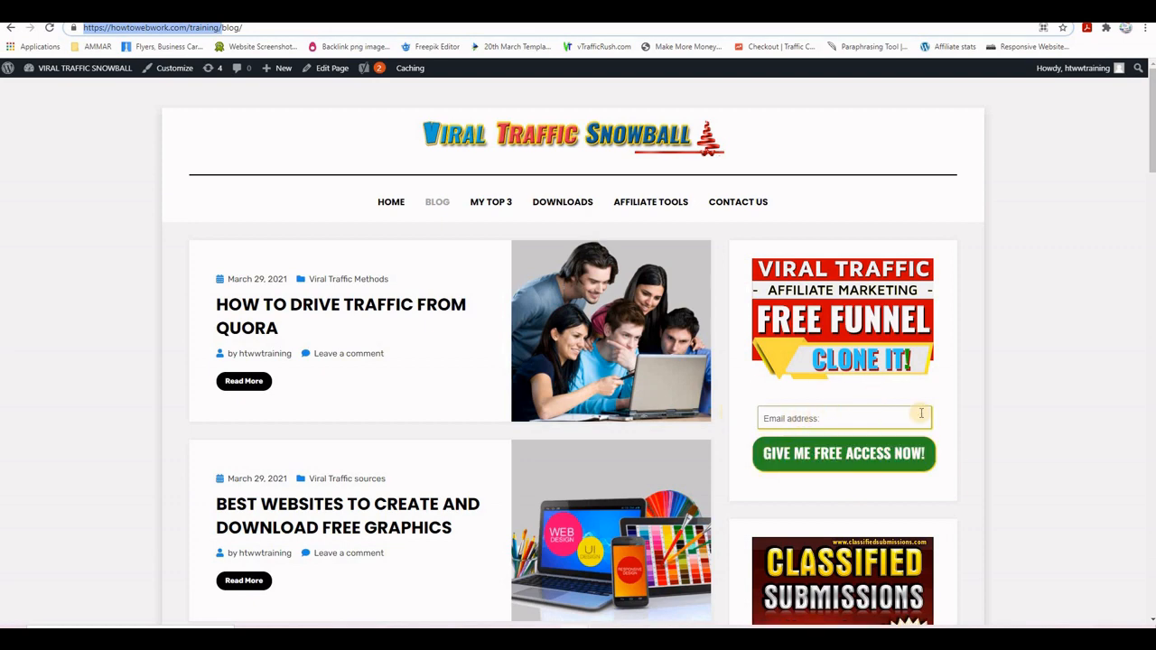
pyautogui.scroll(-2, 970, 380)
pyautogui.scroll(1, 975, 397)
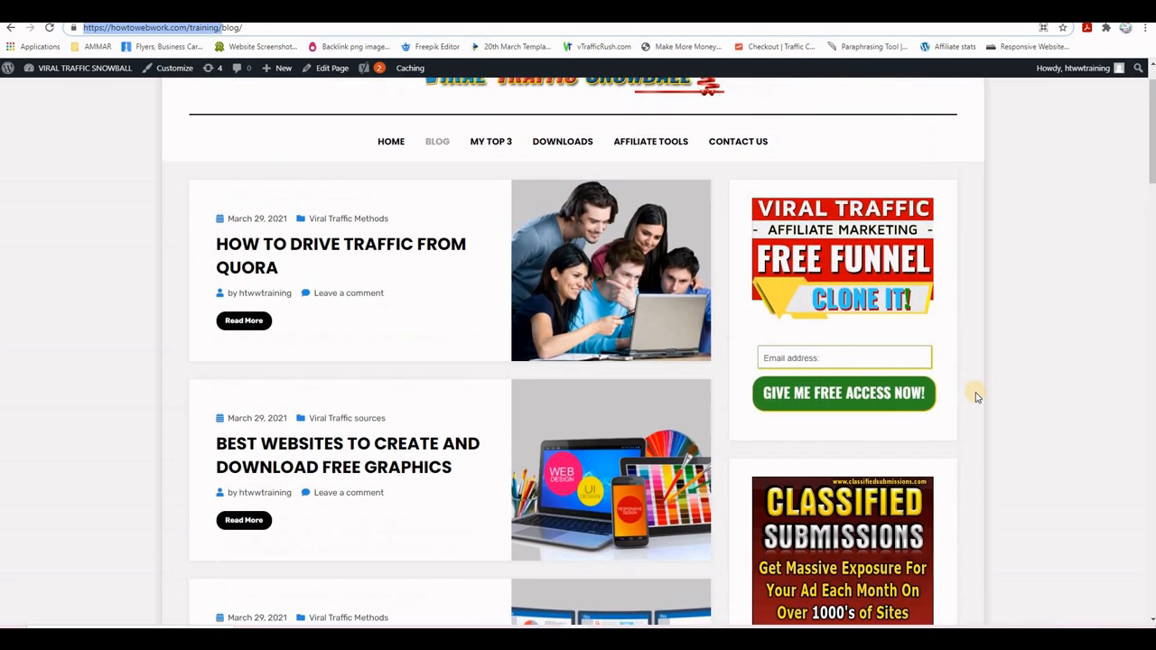
pyautogui.scroll(-3, 975, 397)
pyautogui.scroll(-7, 955, 388)
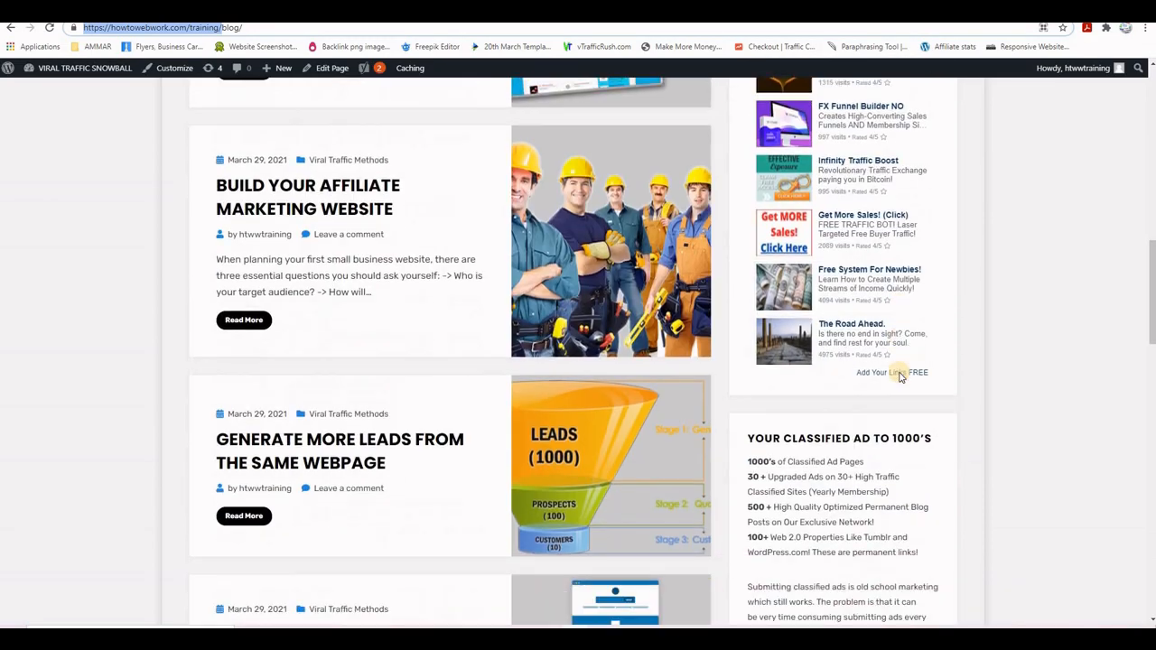
pyautogui.scroll(-2, 898, 377)
pyautogui.scroll(11, 898, 376)
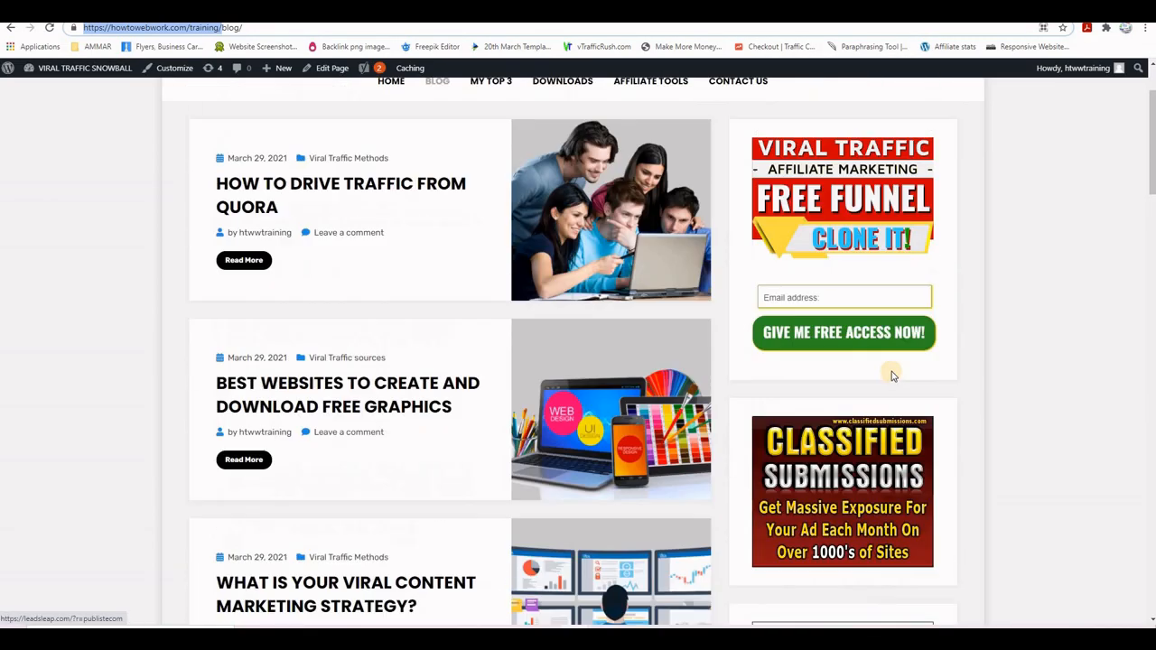
pyautogui.scroll(2, 892, 375)
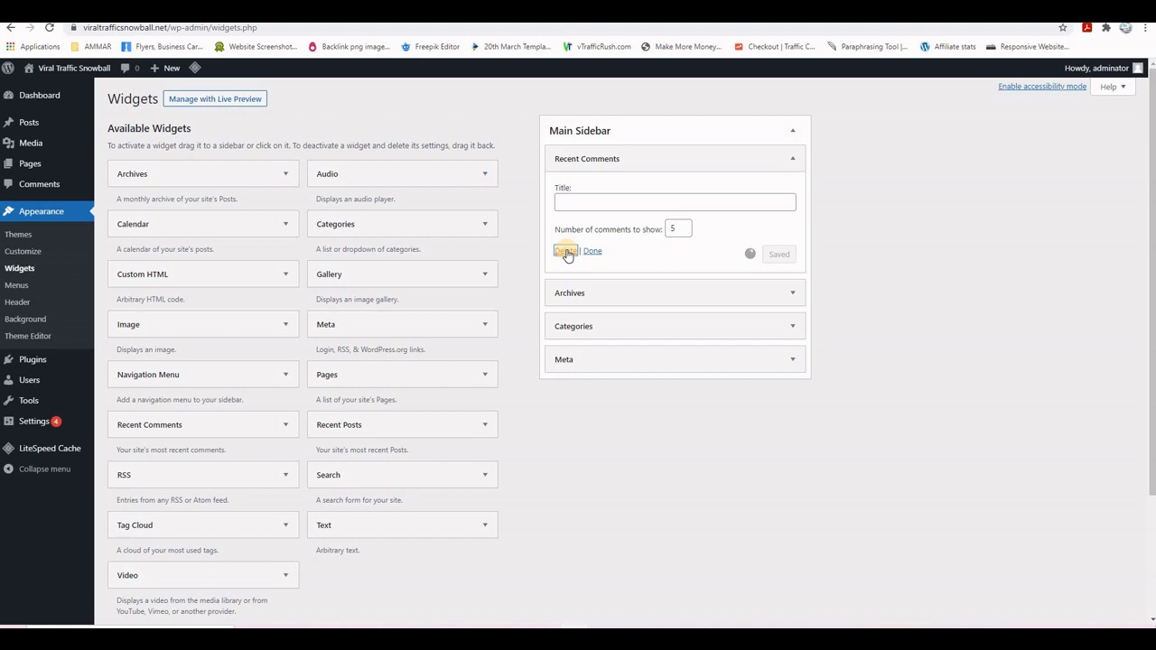
# - Delete the Recent Comments, Archives, Categories and Meta widgets from the Main Sidebar
pyautogui.click(563, 252)
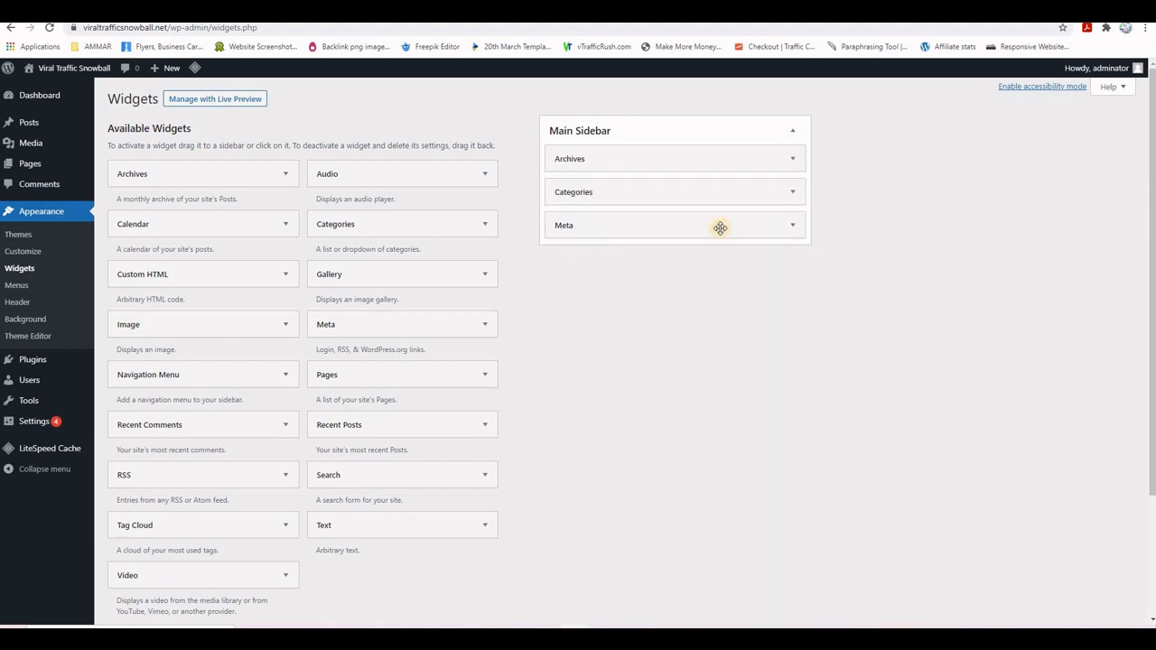
pyautogui.click(792, 161)
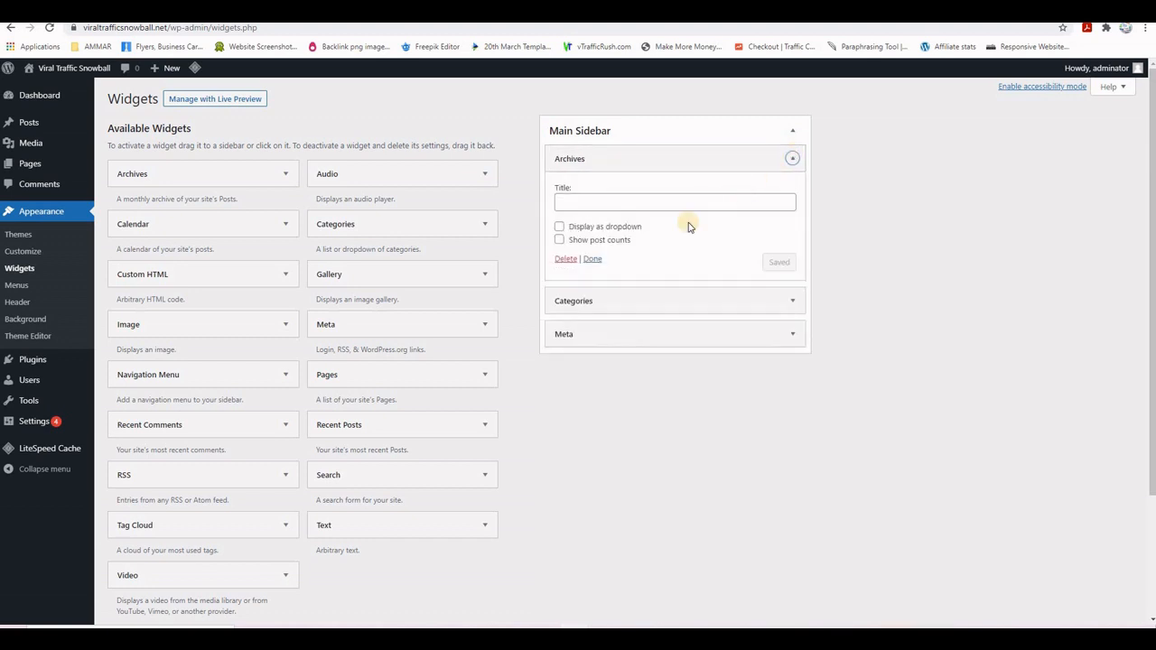
pyautogui.click(565, 259)
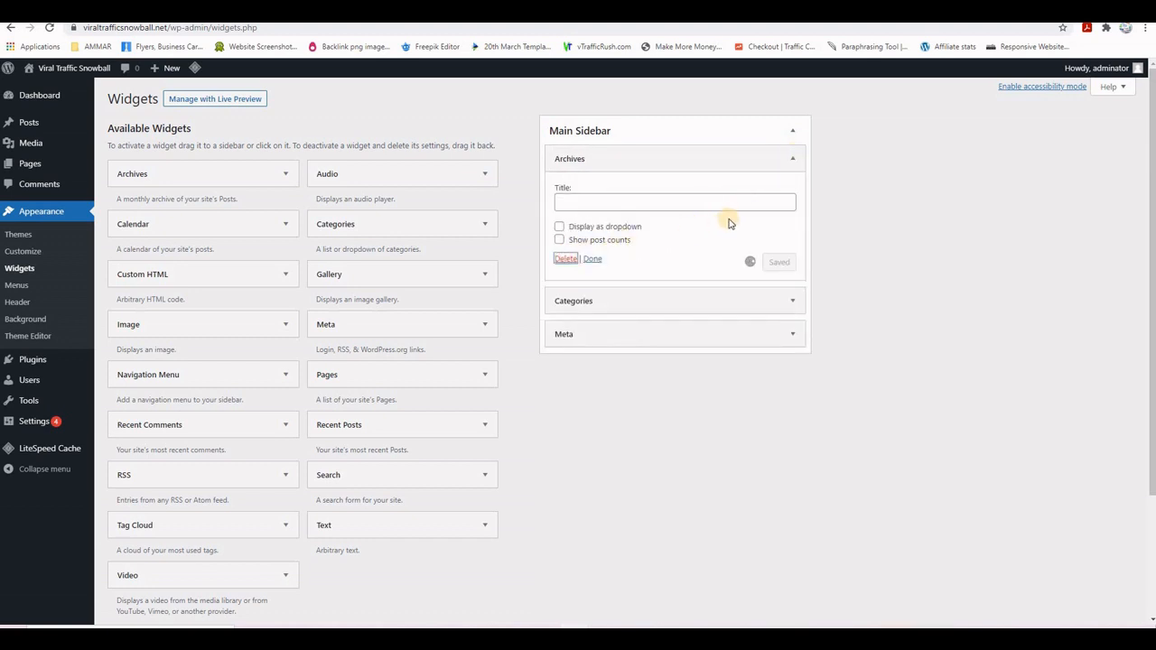
pyautogui.click(793, 161)
pyautogui.click(565, 271)
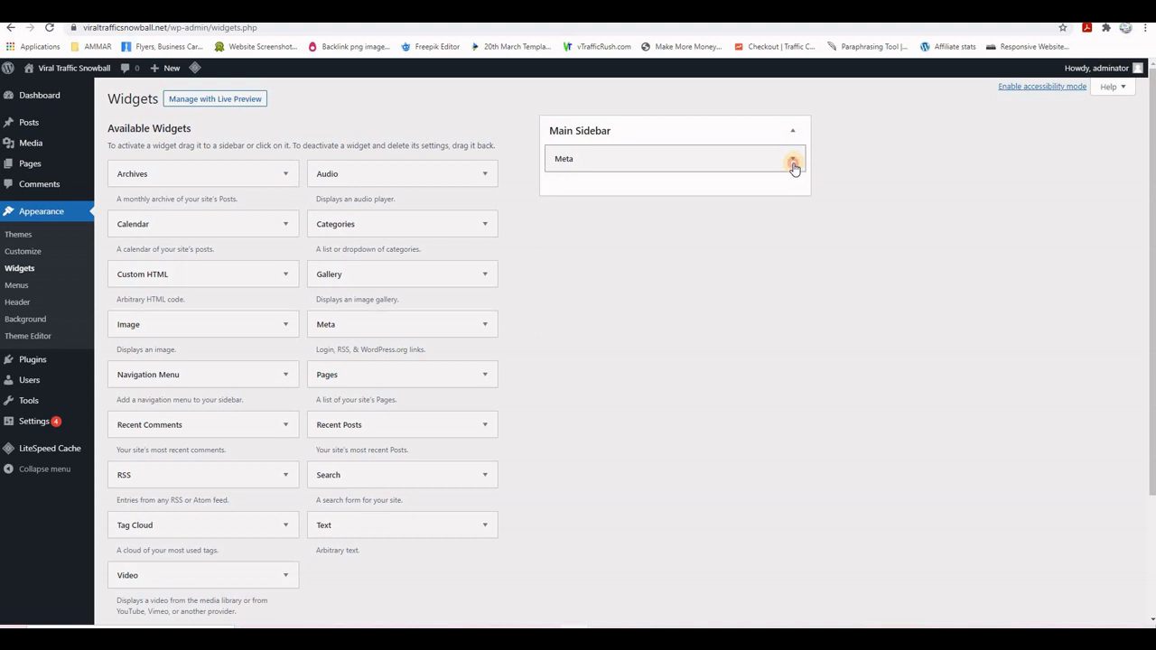
pyautogui.click(793, 161)
pyautogui.click(564, 226)
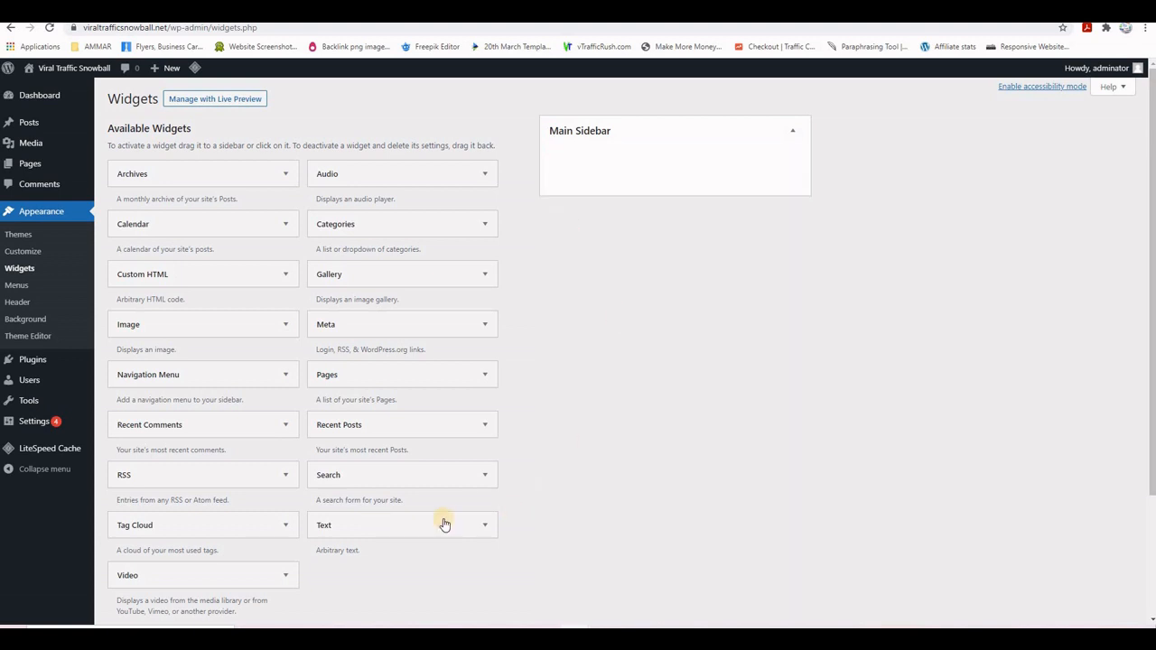
# - Add a Text widget to the Main Sidebar and select the other site's banner and opt-in HTML
pyautogui.moveTo(387, 524); pyautogui.dragTo(608, 159)
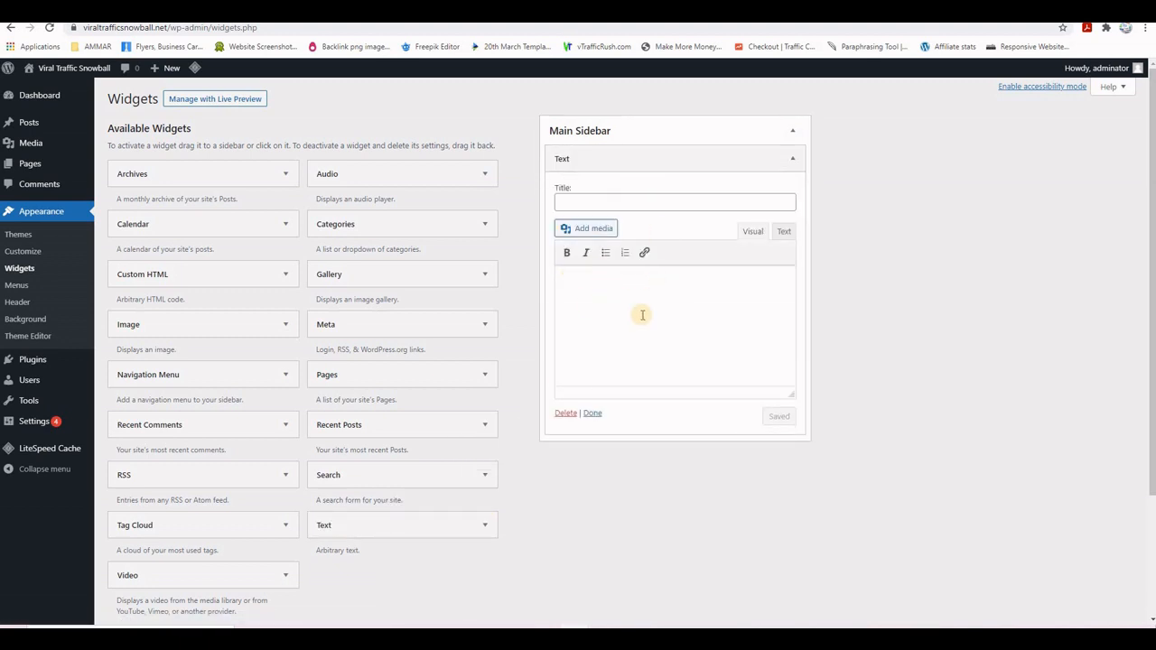
pyautogui.click(644, 278)
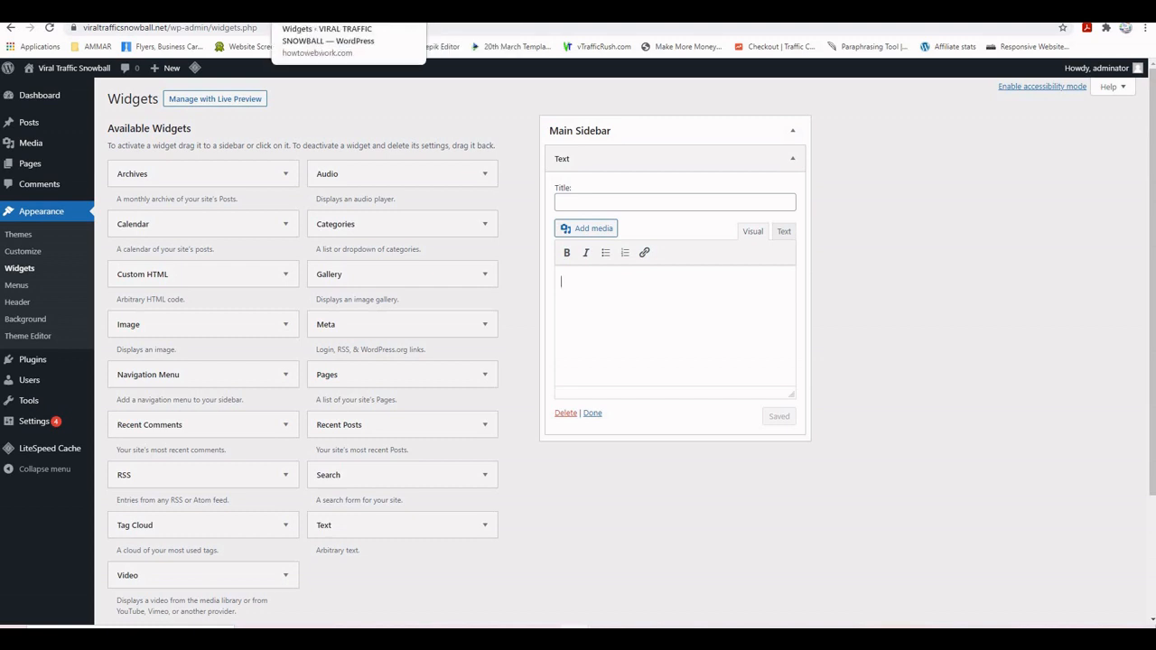
pyautogui.click(348, 11)
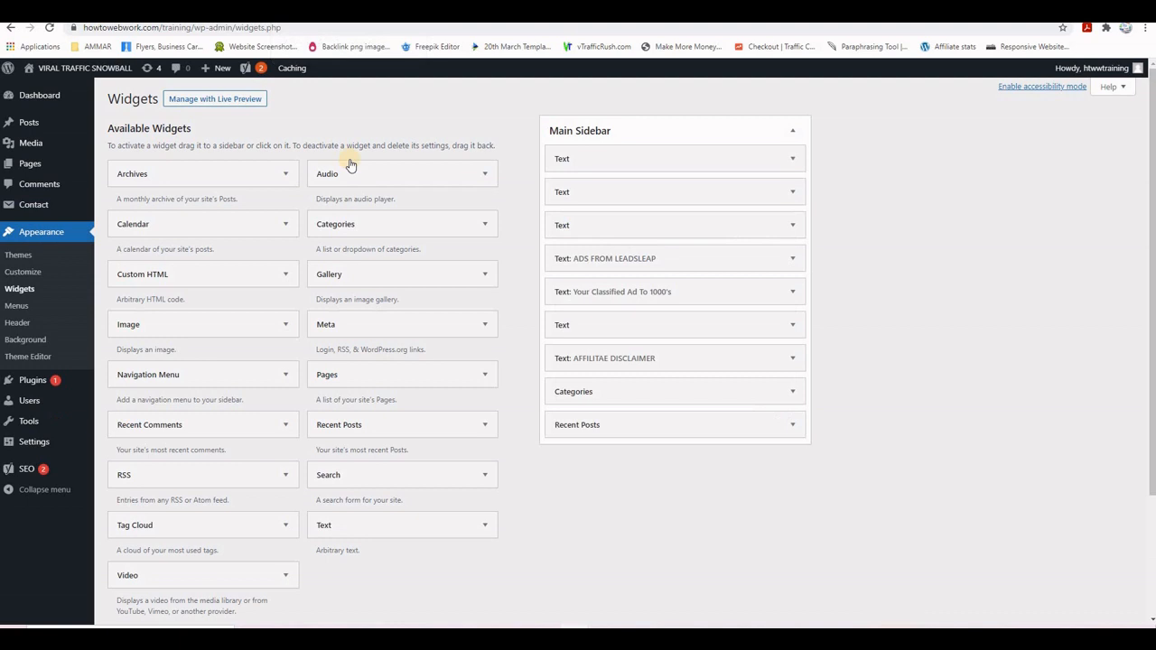
pyautogui.click(792, 160)
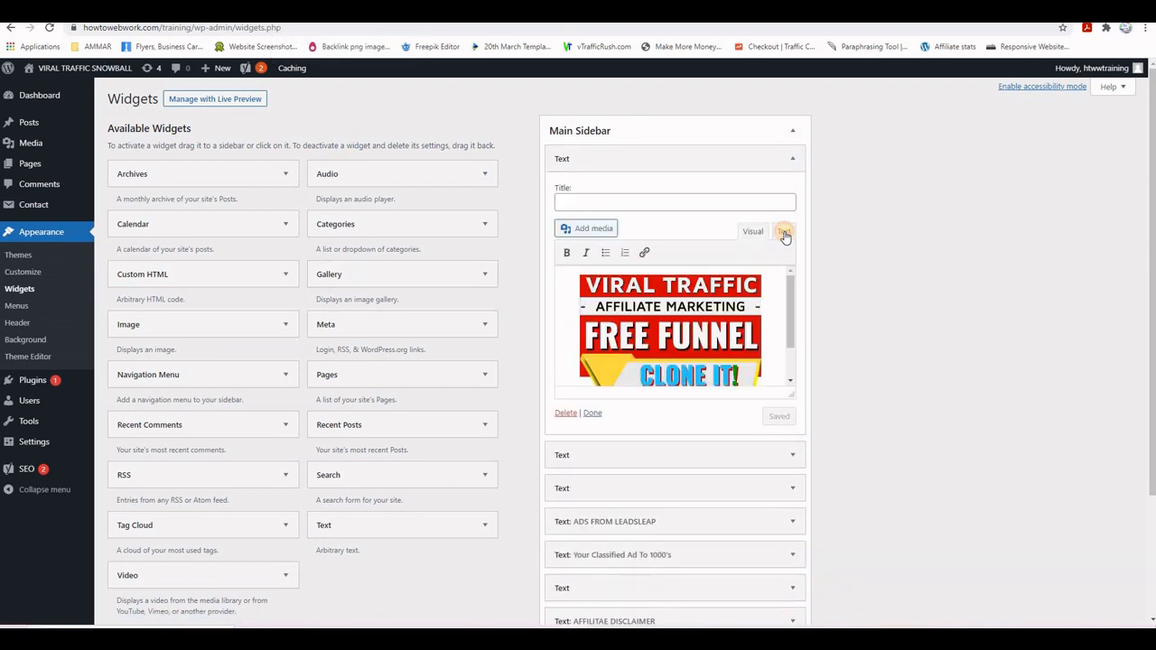
pyautogui.click(784, 233)
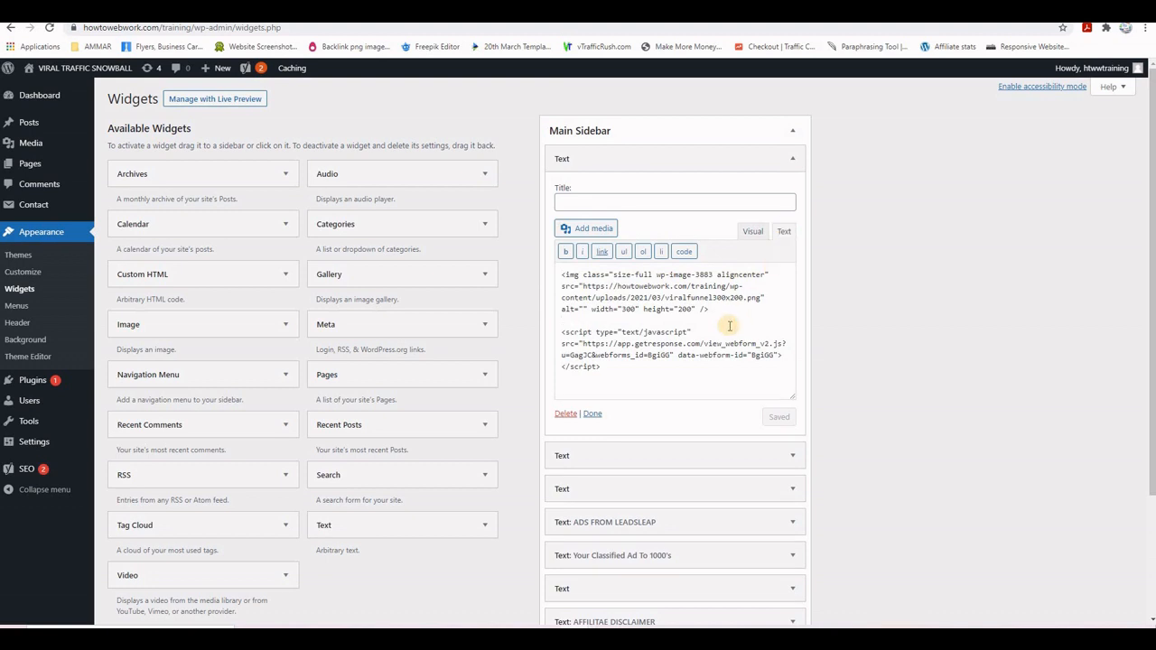
pyautogui.click(729, 325)
pyautogui.hotkey('ctrl', 'a')
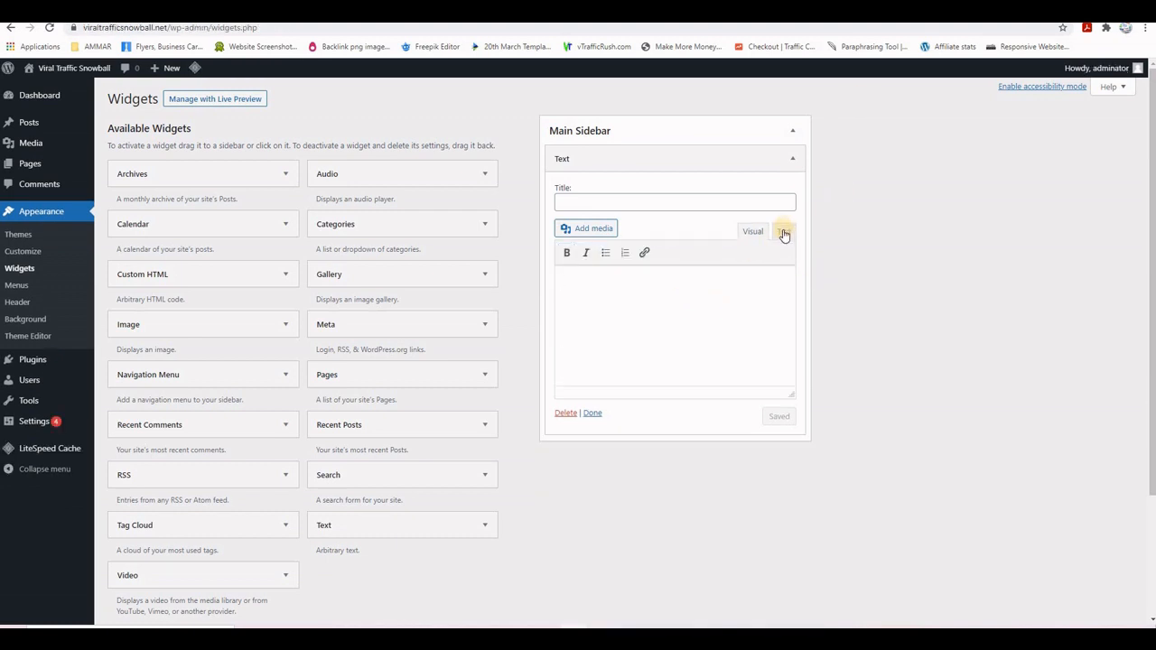
# - Paste the banner and opt-in form code into the new widget, save it, and reload the homepage
pyautogui.click(784, 232)
pyautogui.click(768, 340)
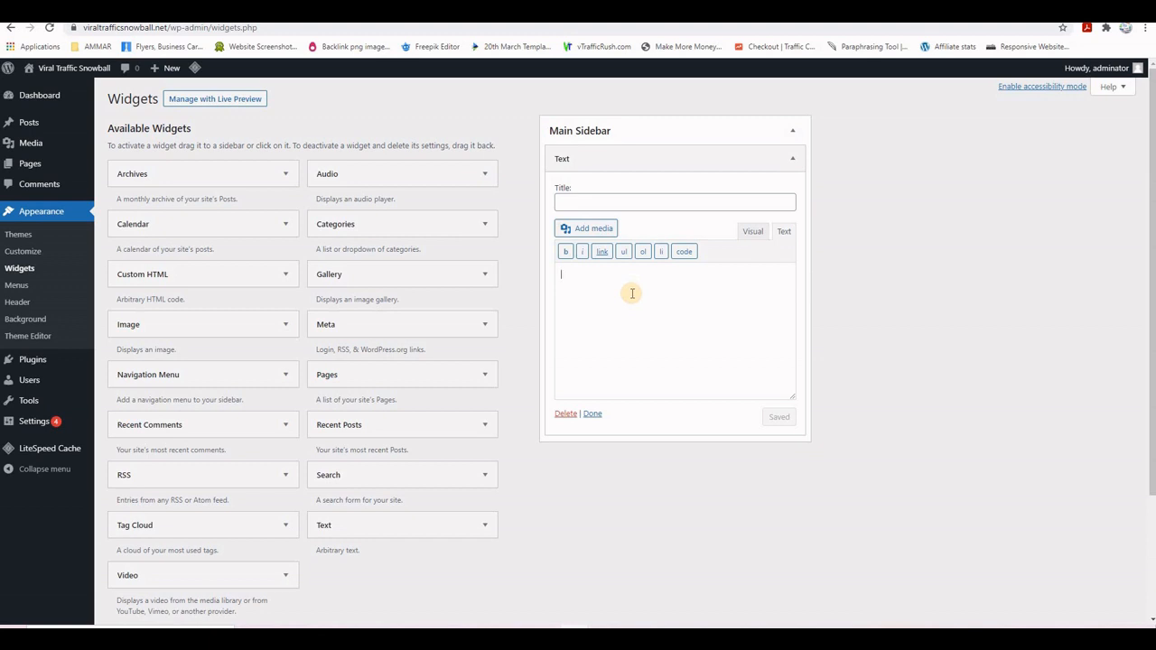
pyautogui.write('<img class="size-full wp-image-3883 aligncenter" src="https://howtowebwork.com/training/wp-content/uploads/2021/03/viralfunnel300x200.png" alt="" width="300" height="200" />  <script type="text/javascript" src="https://app.getresponse.com/view_webform_v2.js?u=Gag3C&webforms_id=BgiGG" data-webform-id="BgiGG"></script>')
pyautogui.click(781, 418)
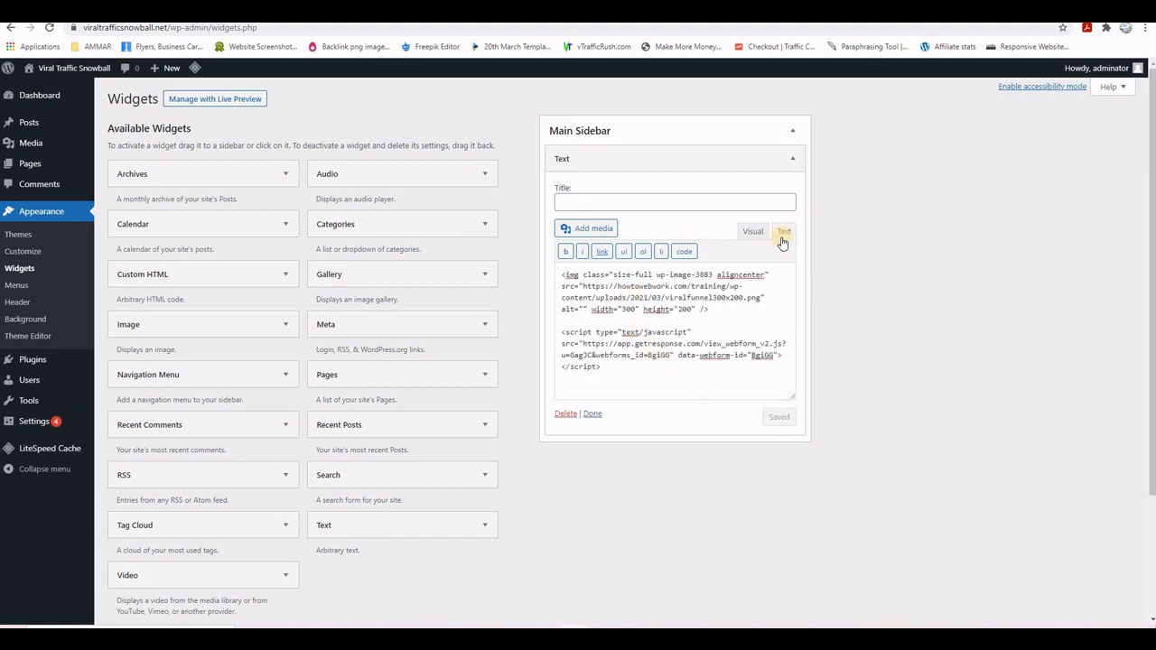
pyautogui.click(753, 232)
pyautogui.scroll(-1, 753, 308)
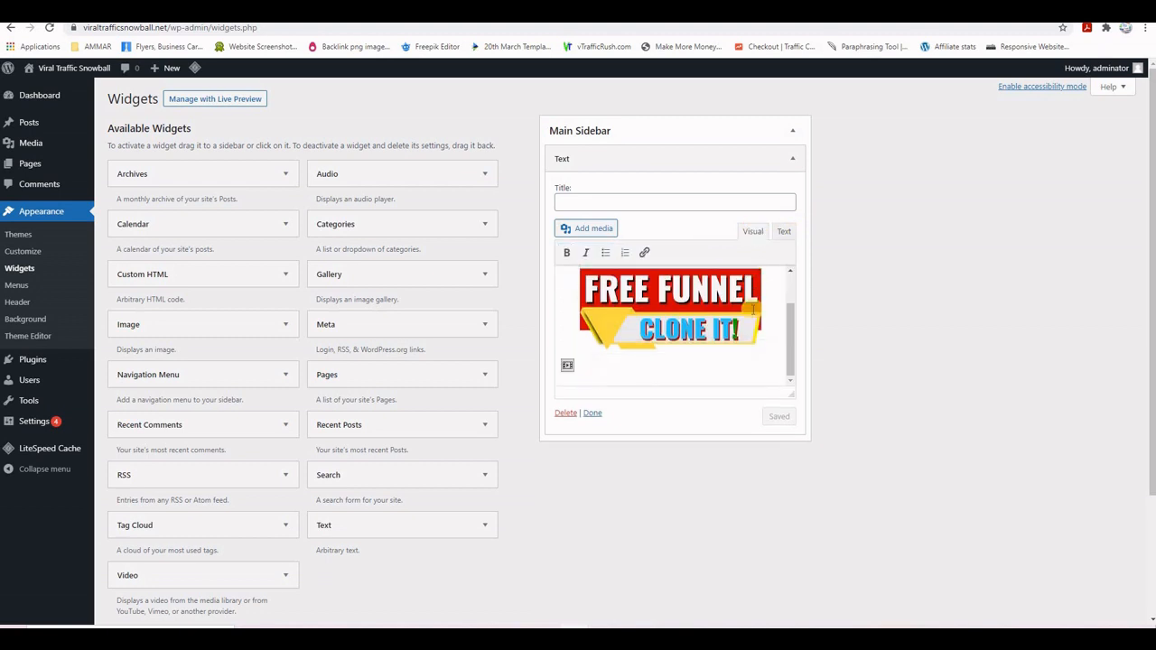
pyautogui.scroll(1, 752, 308)
pyautogui.scroll(-1, 753, 309)
pyautogui.click(569, 365)
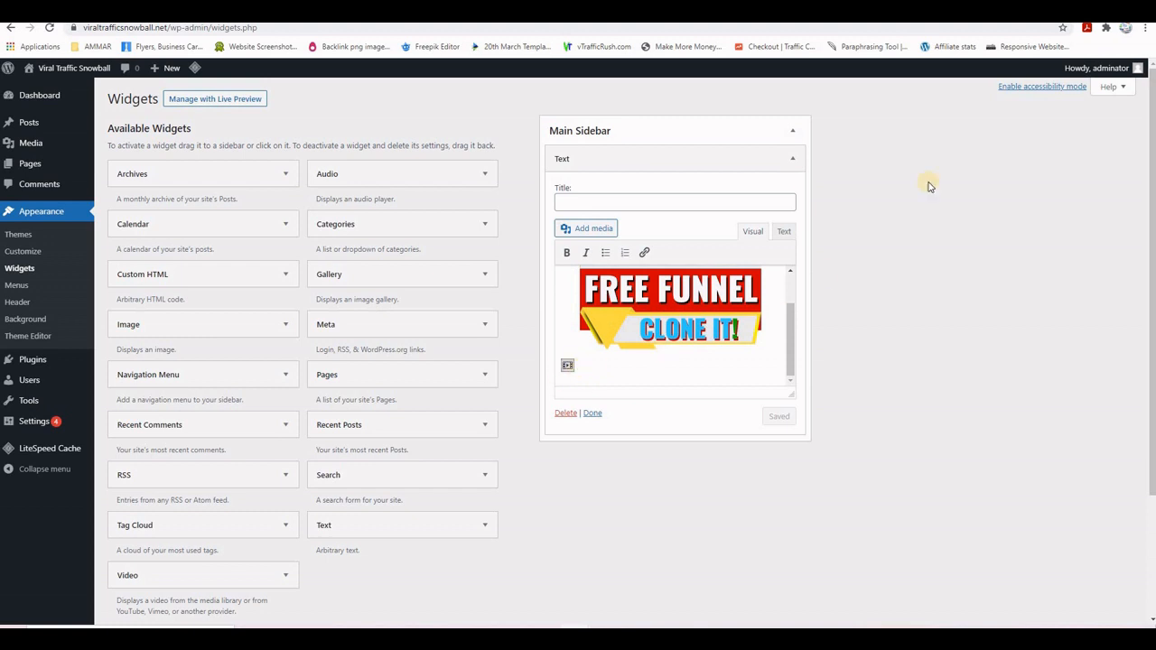
pyautogui.click(767, 13)
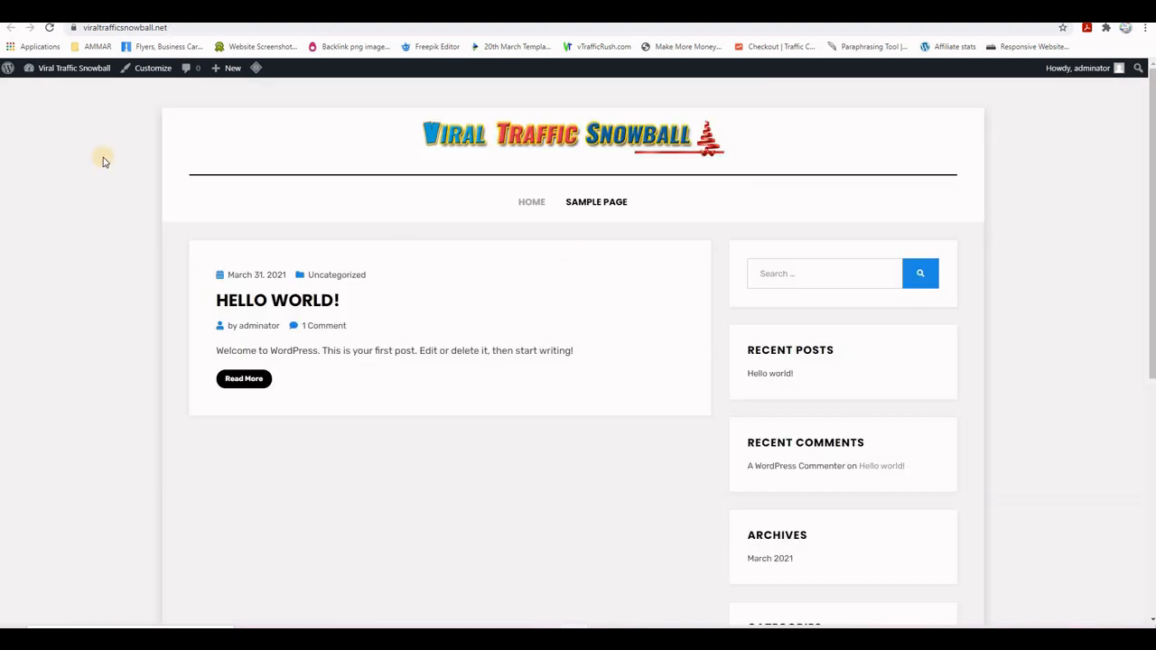
pyautogui.click(48, 28)
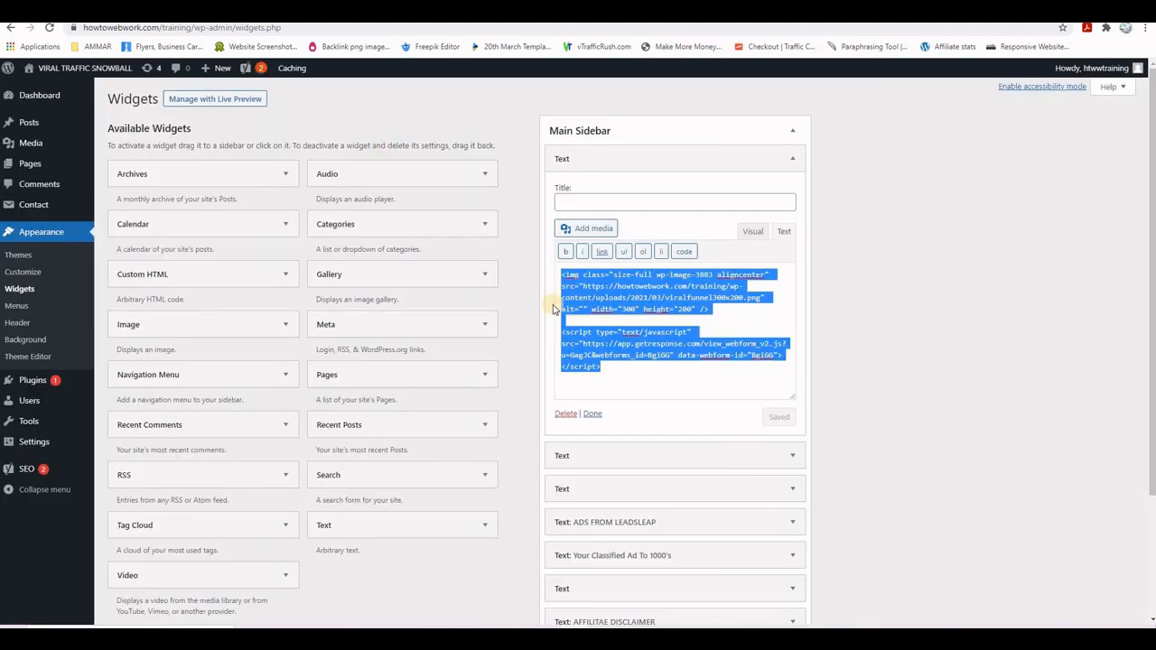
# - Select the Classified Submissions banner HTML from the other site's Text widget
pyautogui.scroll(-2, 782, 348)
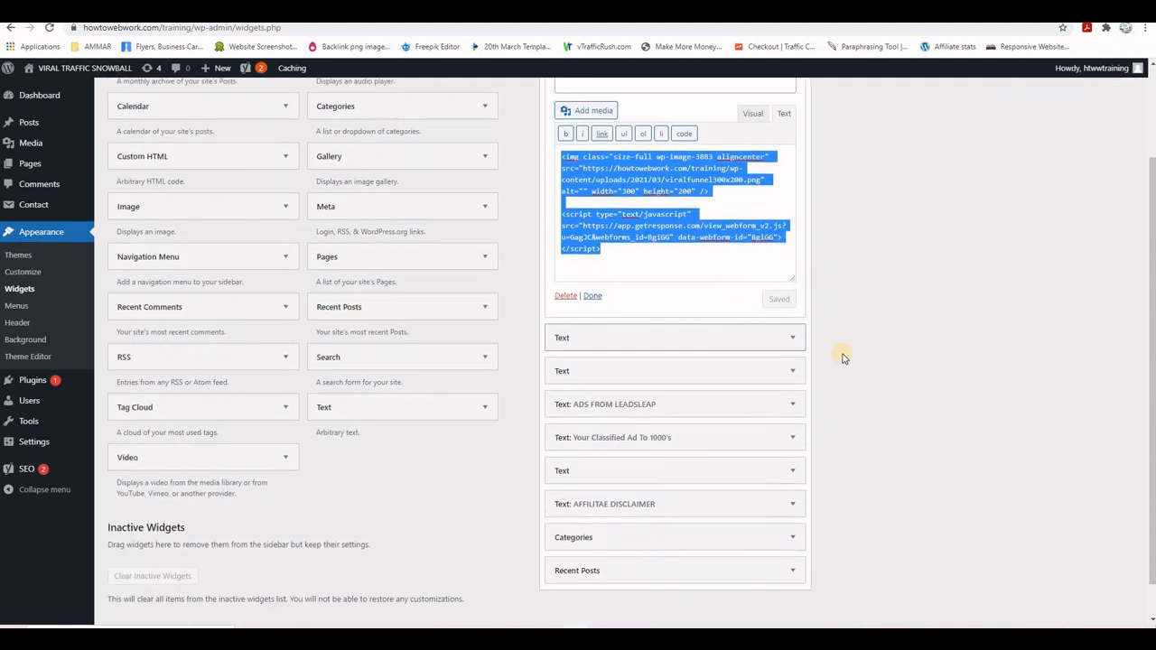
pyautogui.click(792, 301)
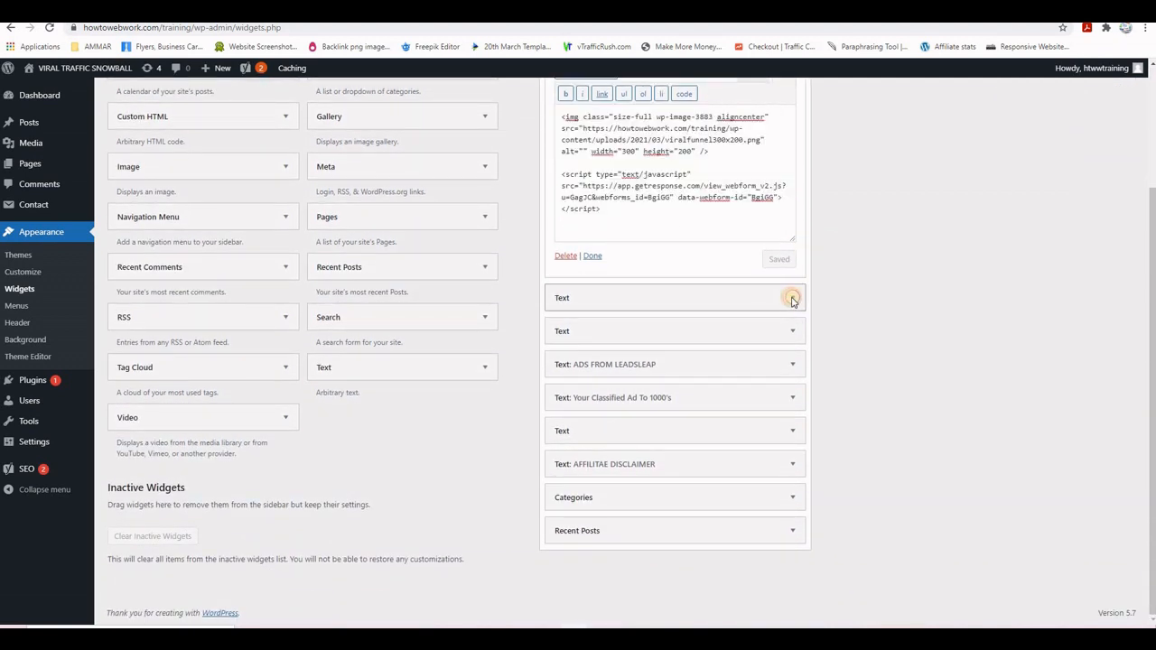
pyautogui.scroll(-2, 831, 335)
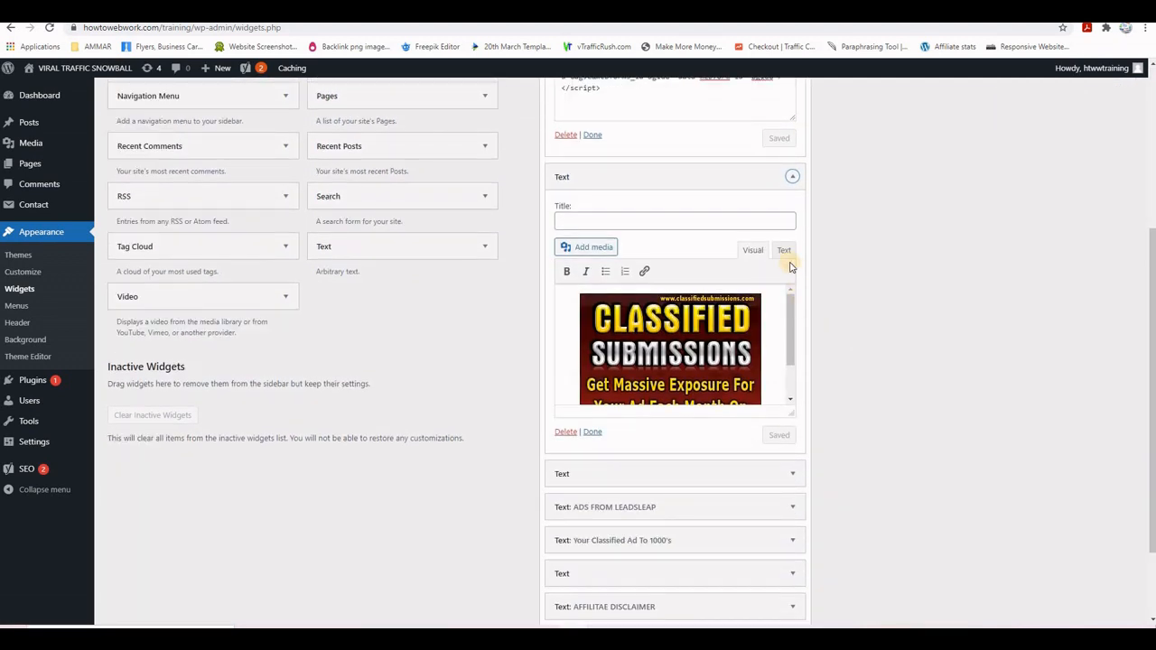
pyautogui.click(783, 252)
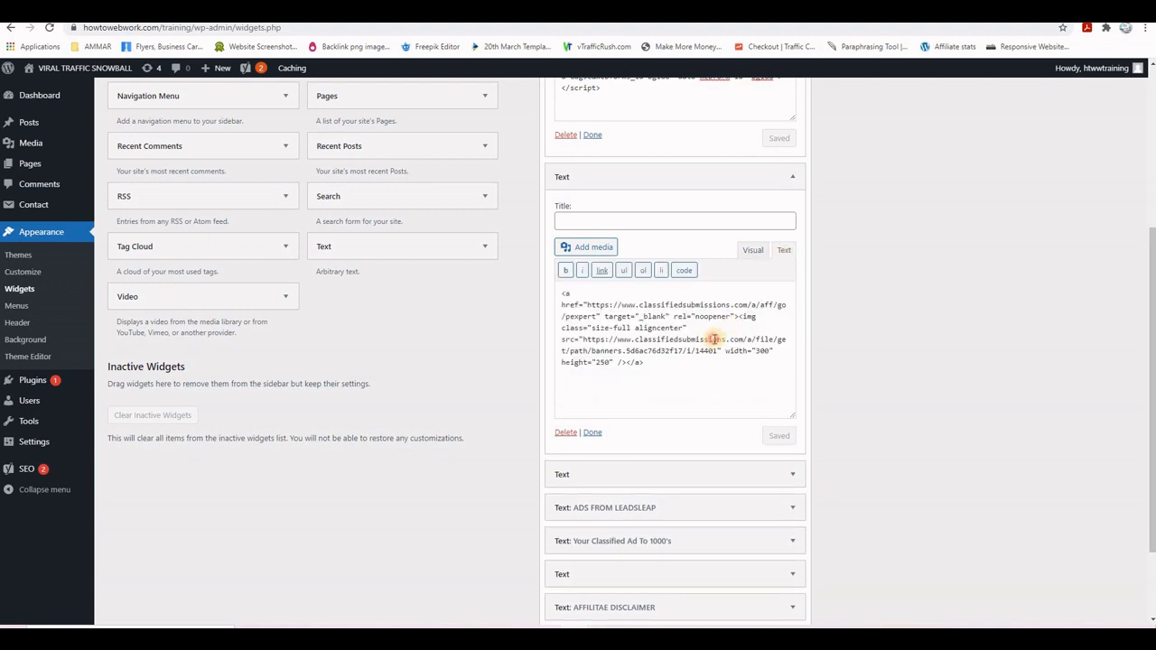
pyautogui.hotkey('ctrl', 'a')
pyautogui.hotkey('ctrl', 'c')
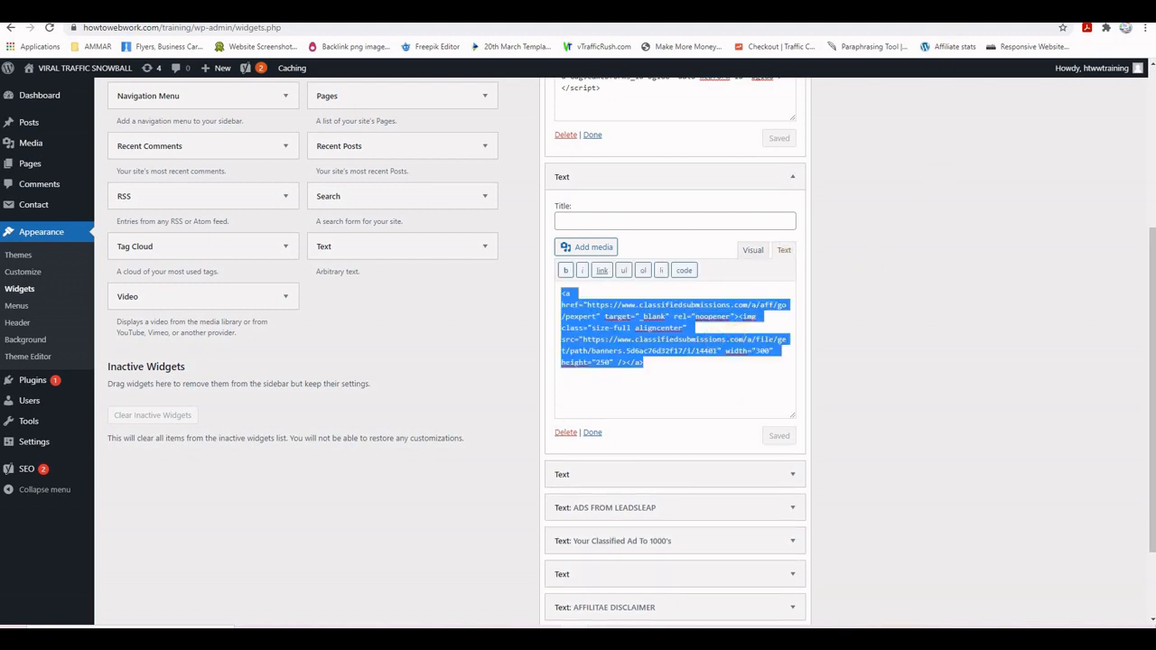
# - Paste the classified-ad code into a second Main Sidebar Text widget, save, and reload the front page
pyautogui.click(858, 9)
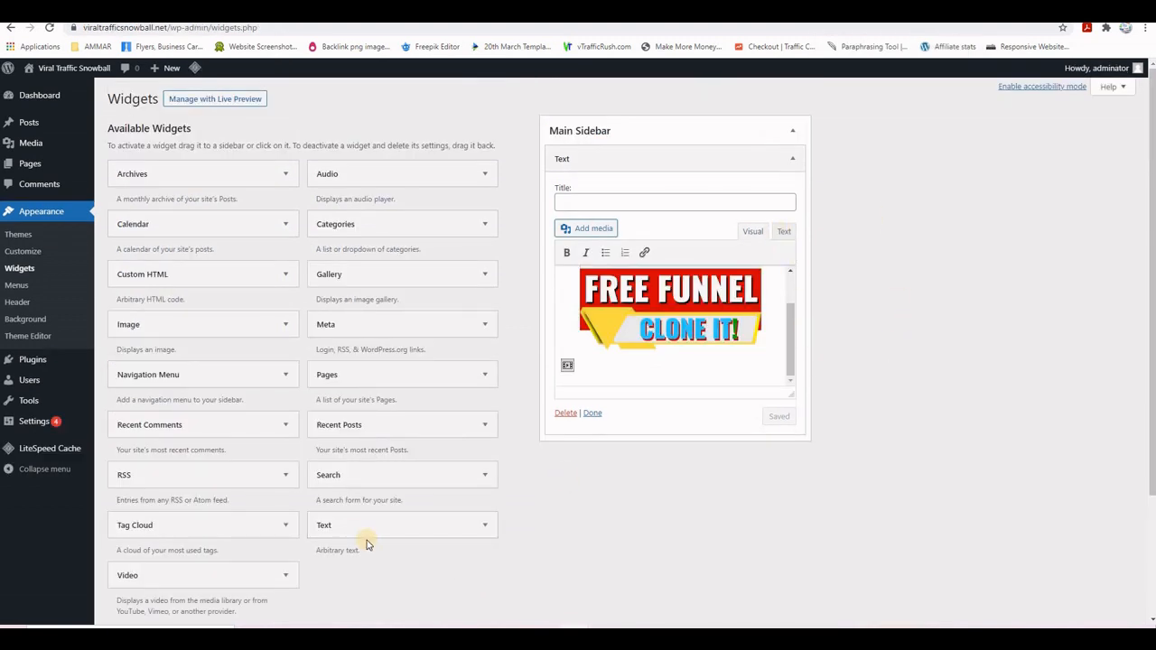
pyautogui.moveTo(339, 531); pyautogui.dragTo(596, 455)
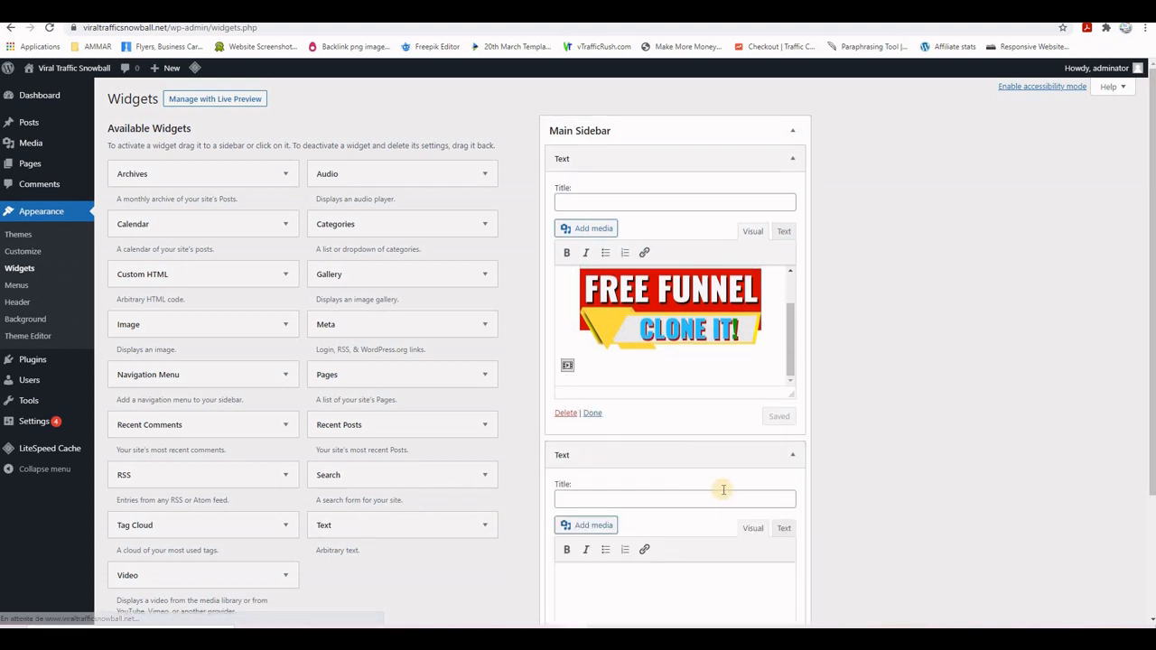
pyautogui.scroll(-2, 694, 465)
pyautogui.click(649, 425)
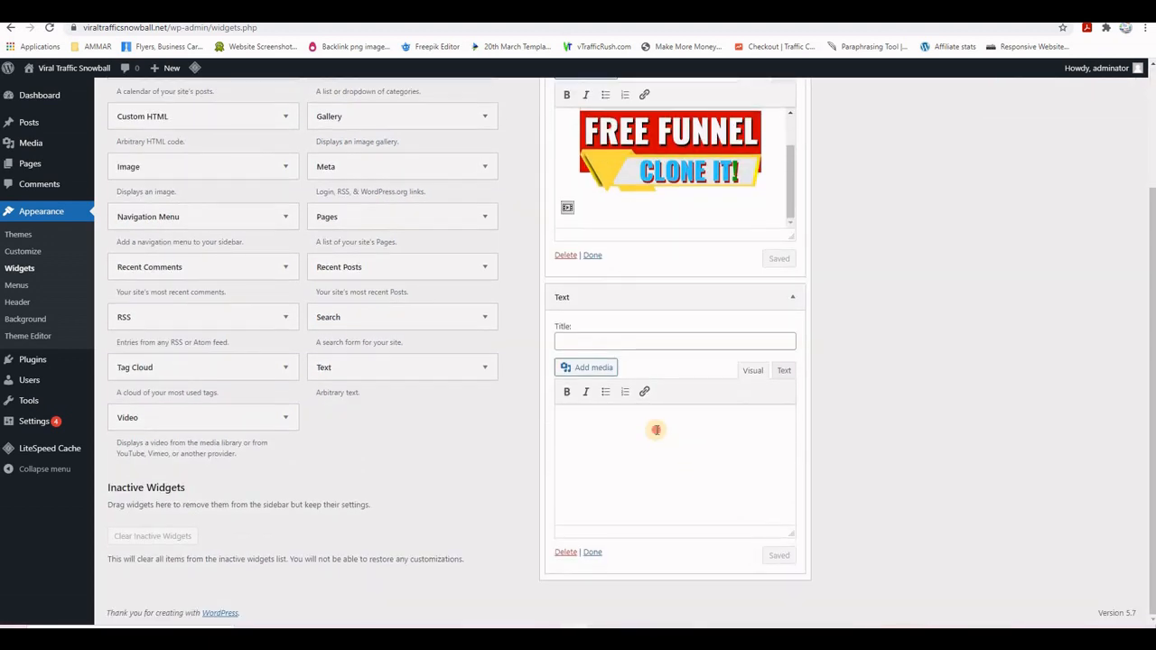
pyautogui.click(785, 370)
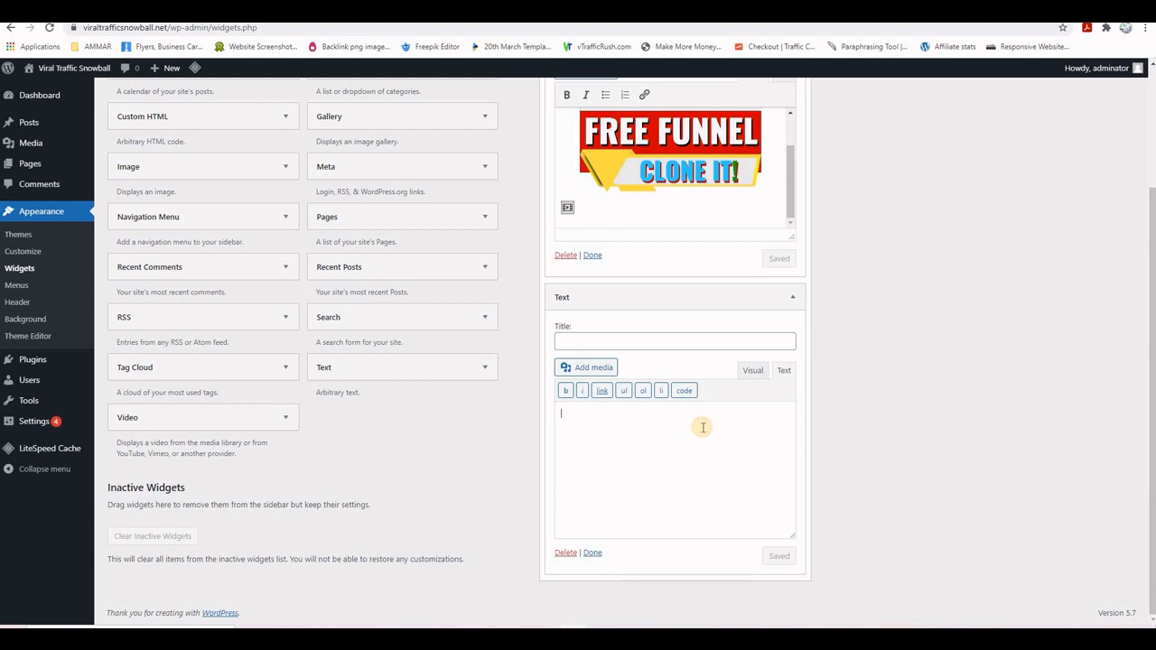
pyautogui.hotkey('ctrl', 'v')
pyautogui.click(782, 556)
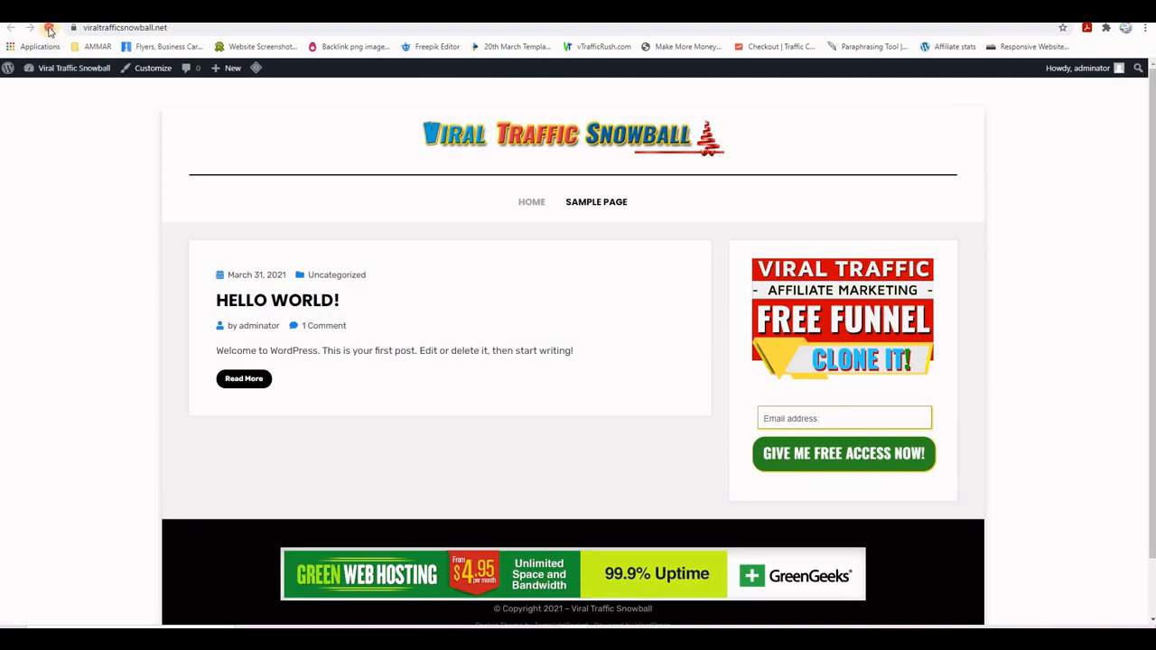
pyautogui.click(49, 27)
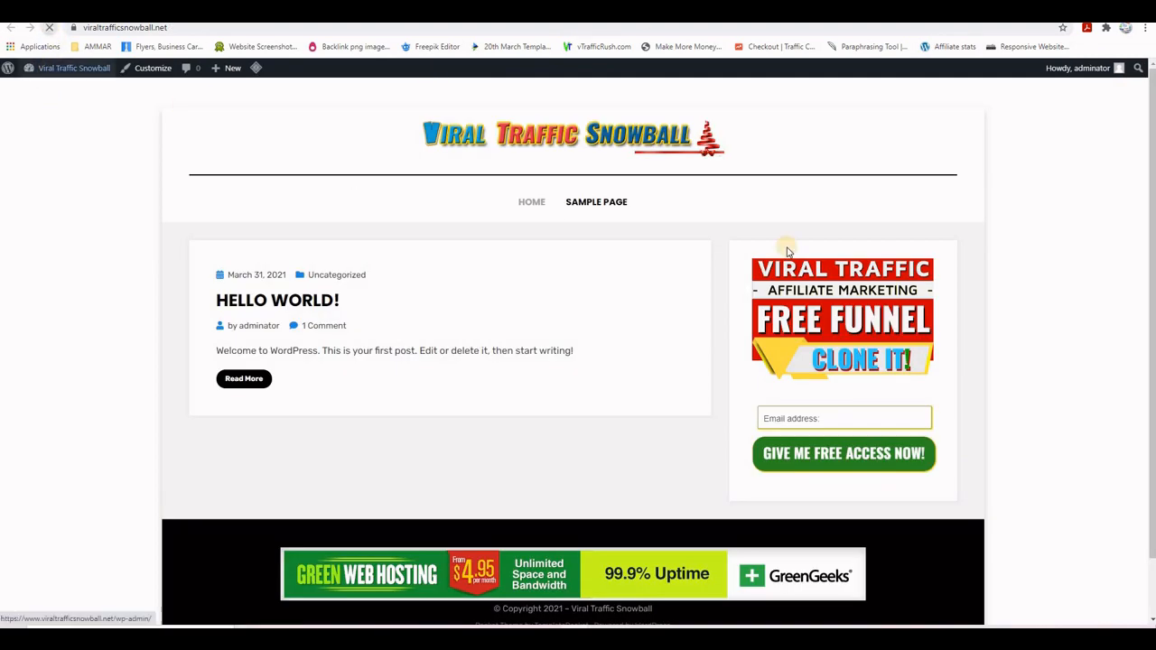
pyautogui.scroll(-3, 993, 316)
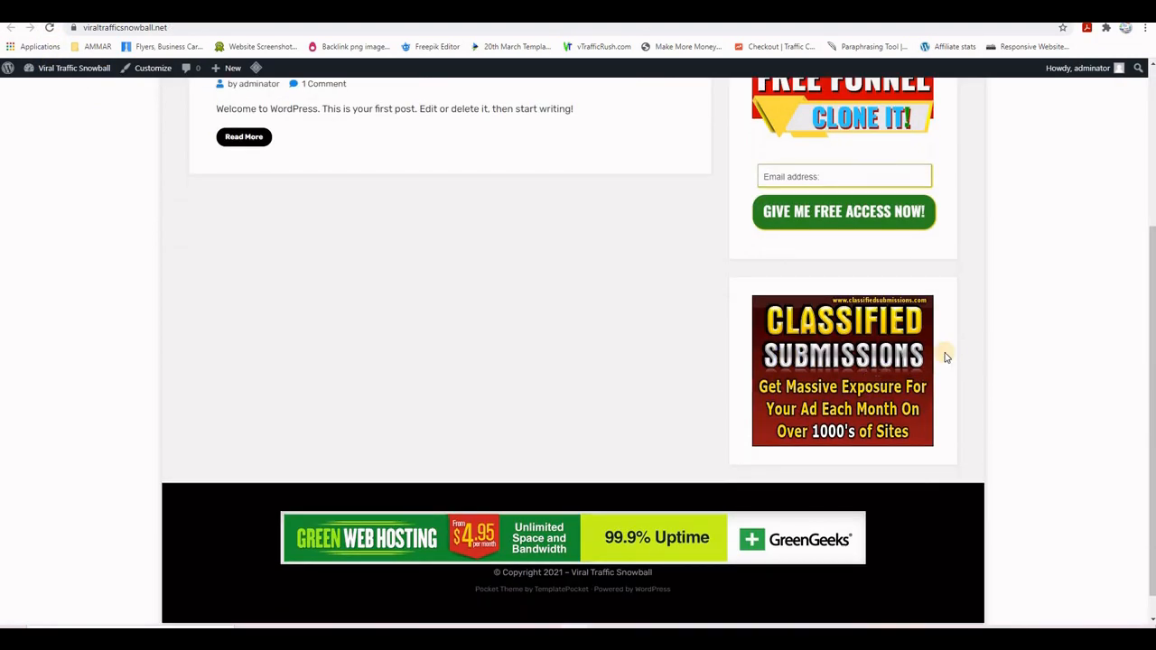
pyautogui.scroll(5, 1024, 380)
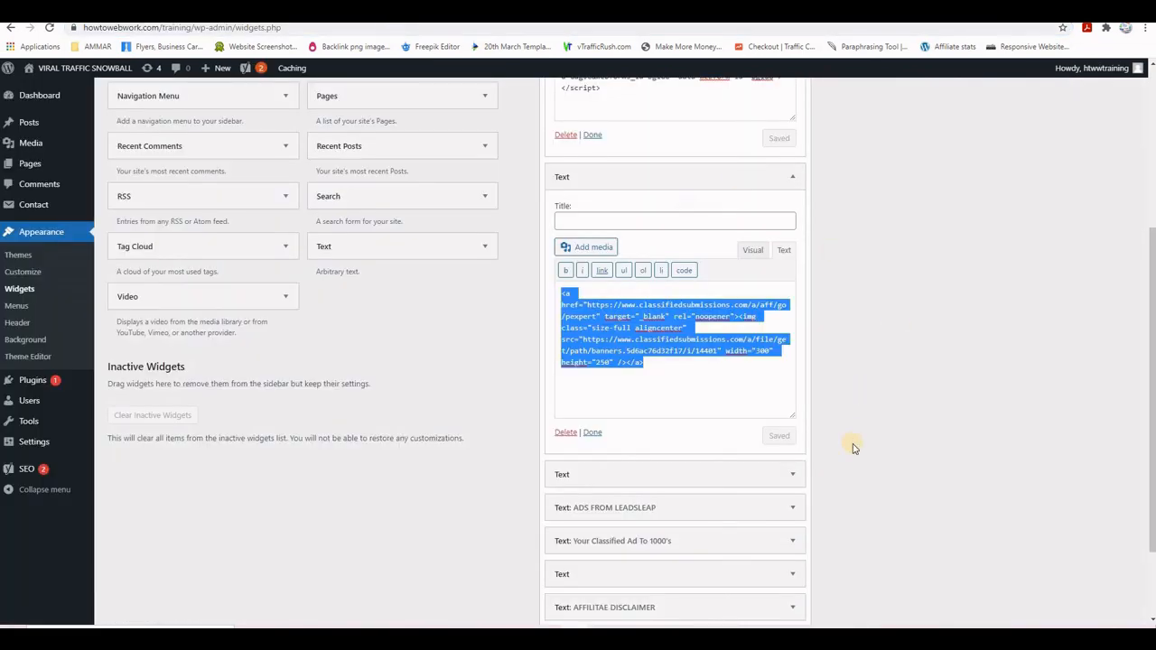
# - From the LeadsLeap members dashboard, open Get PPC Widget Code under Money
pyautogui.scroll(-1, 840, 424)
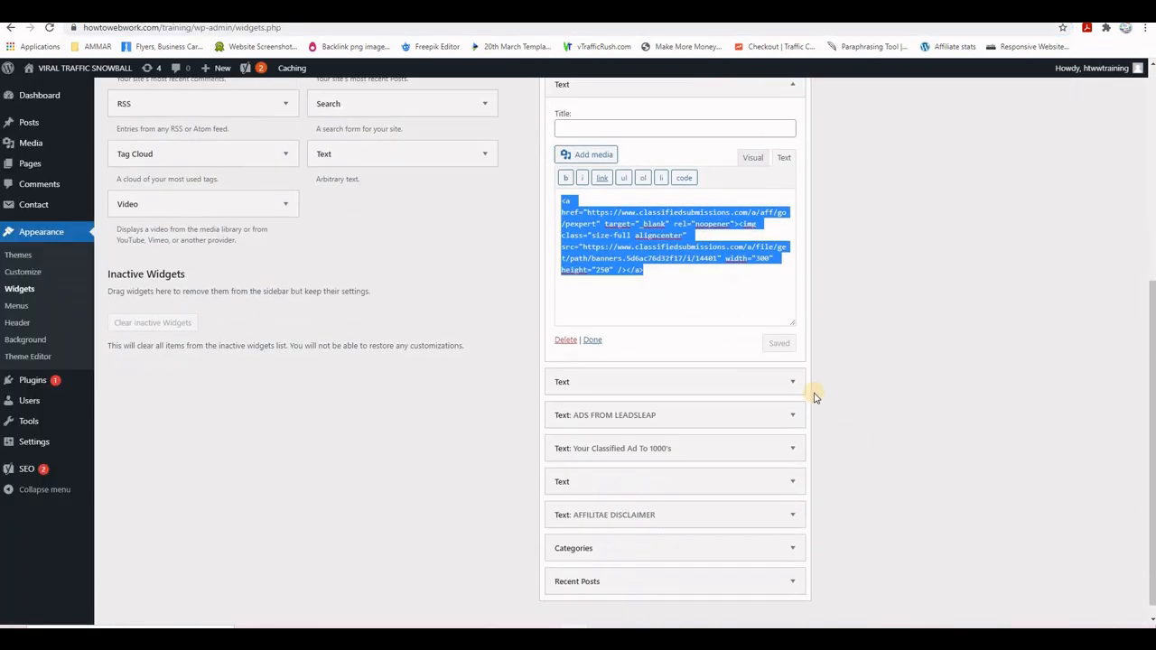
pyautogui.click(792, 365)
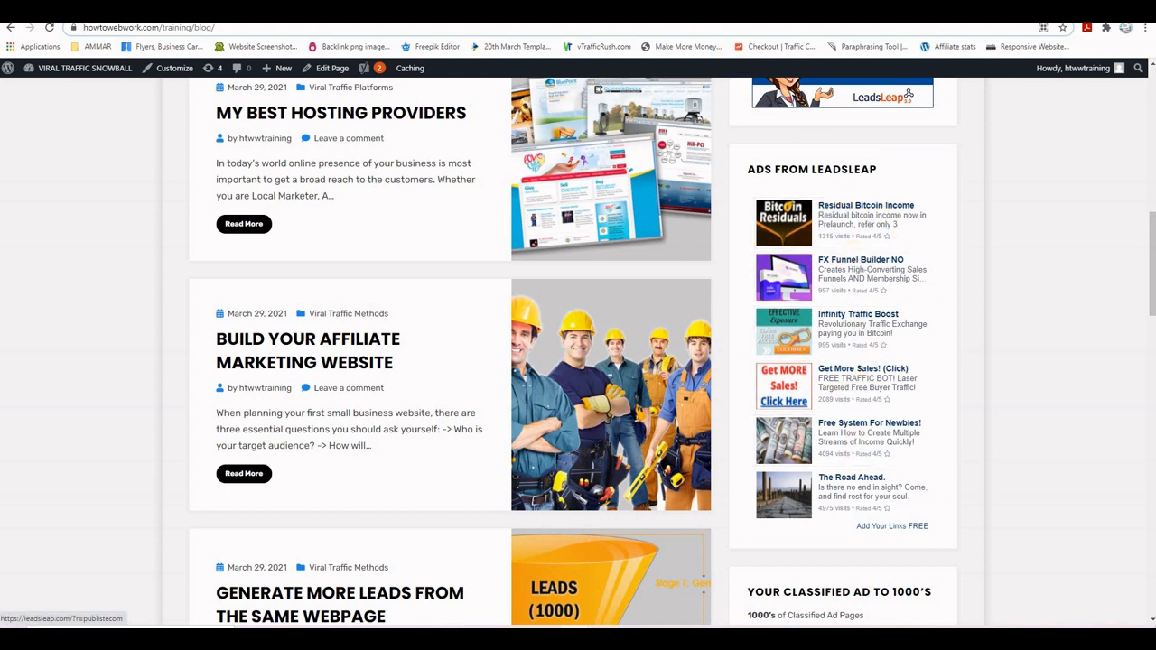
pyautogui.click(813, 95)
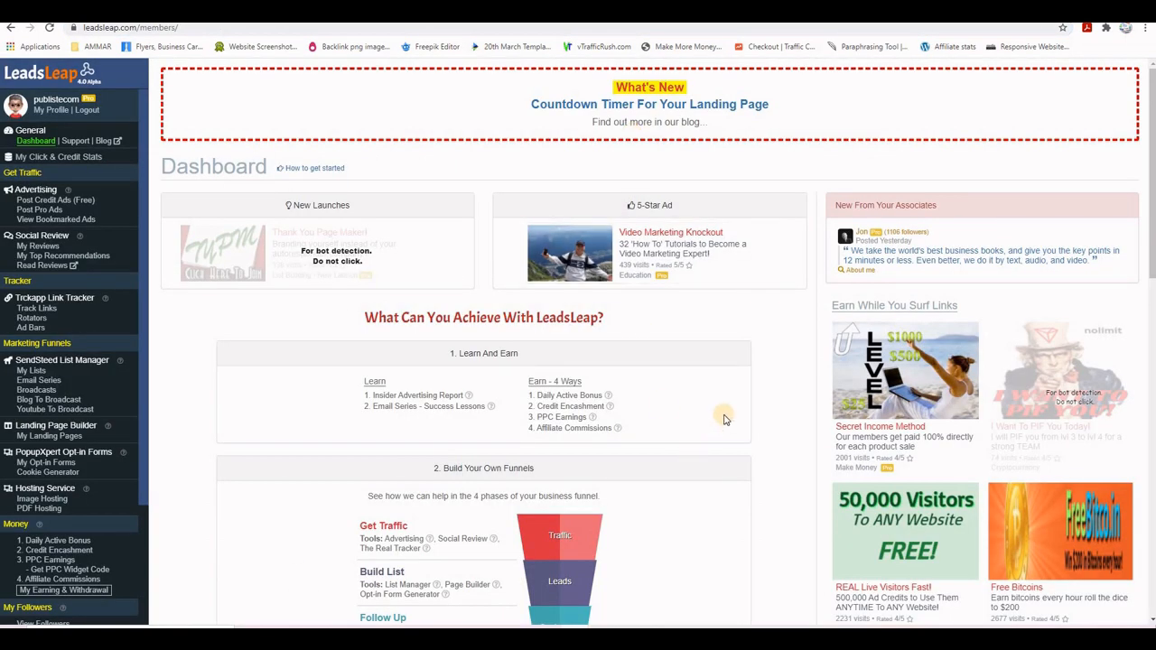
pyautogui.scroll(-1, 726, 396)
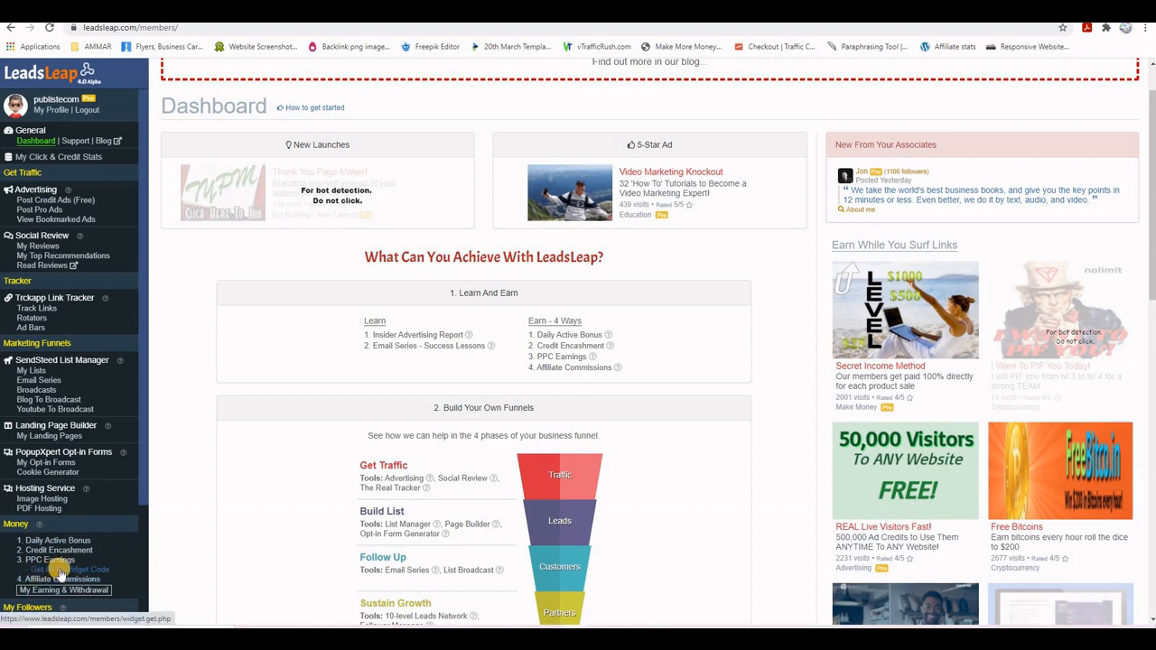
pyautogui.click(59, 570)
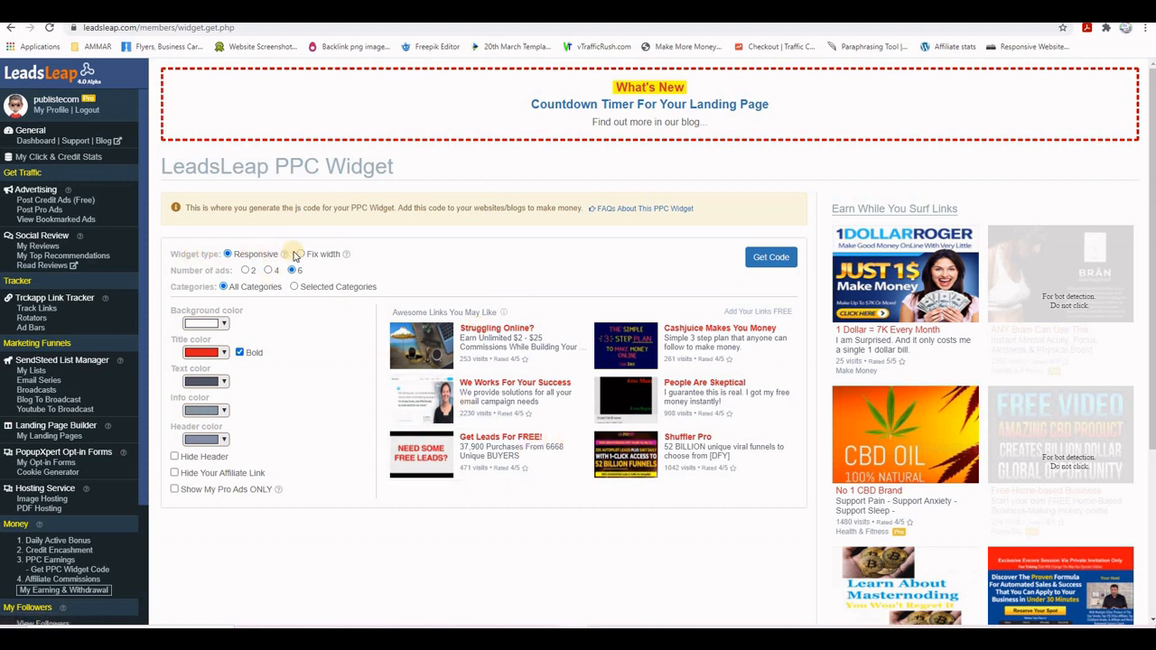
# - Set the PPC widget to a fixed 300 px width, 4 ads and #073763 title colour
pyautogui.click(300, 255)
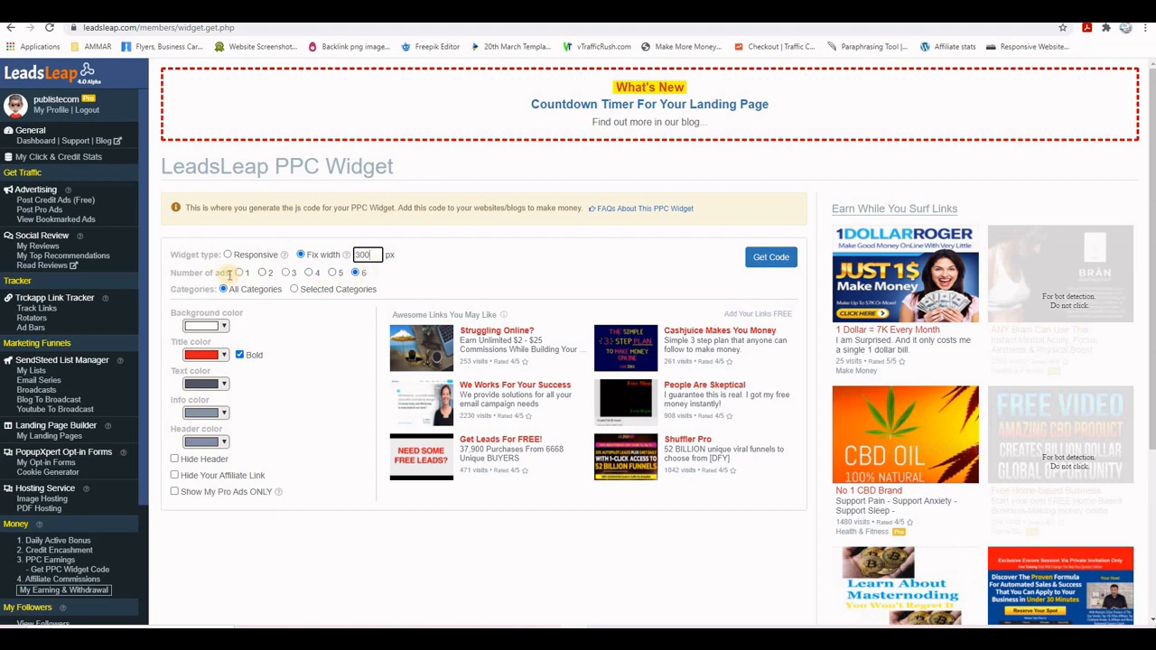
pyautogui.click(309, 272)
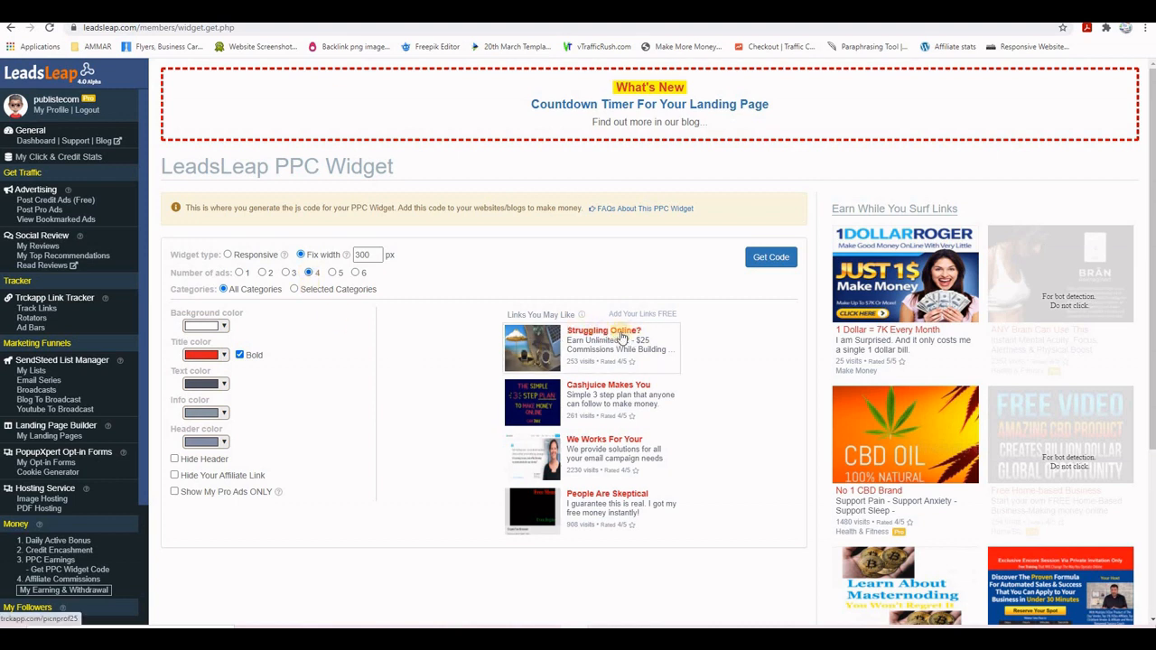
pyautogui.click(202, 356)
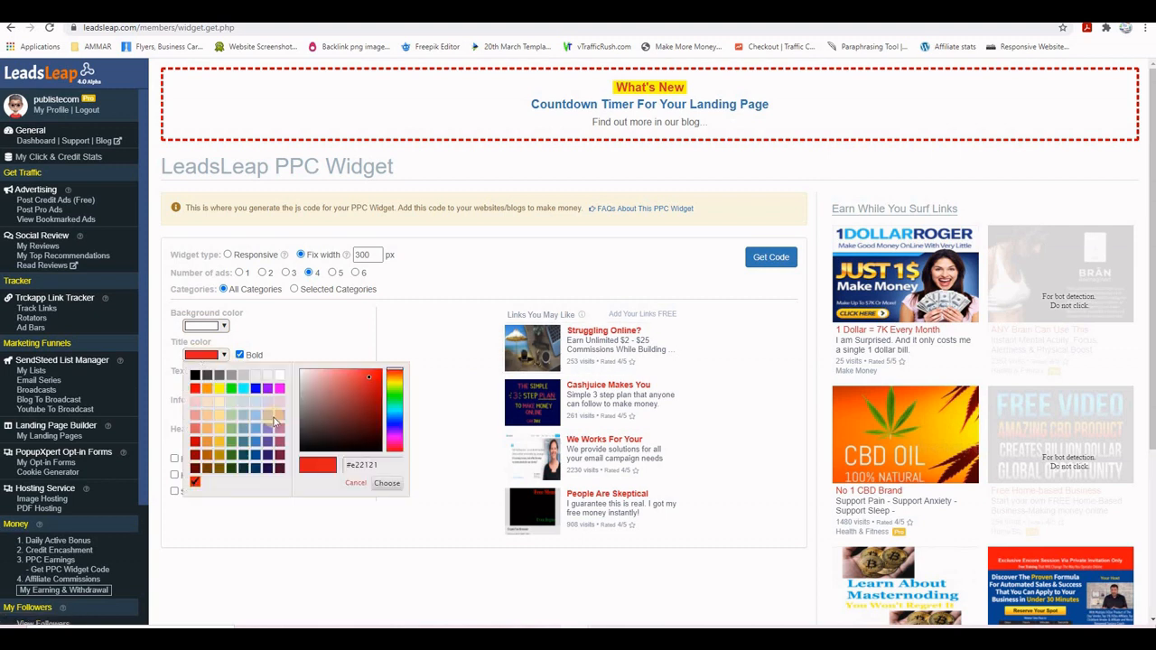
pyautogui.click(254, 469)
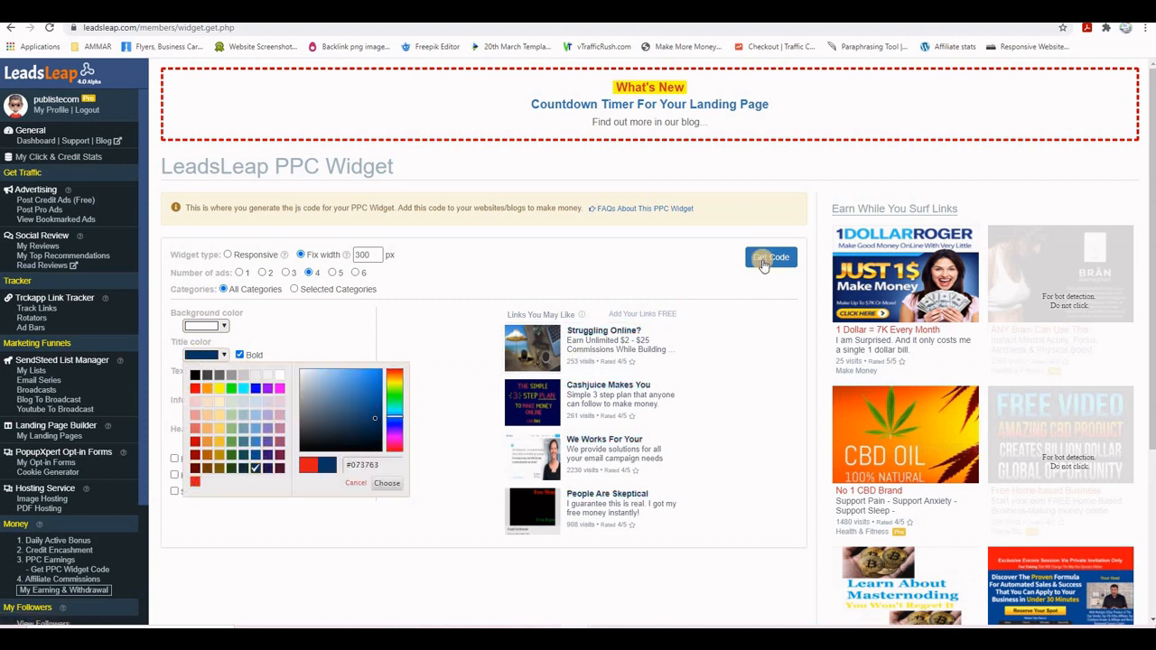
# - Generate the PPC widget code and select the entire script
pyautogui.click(763, 260)
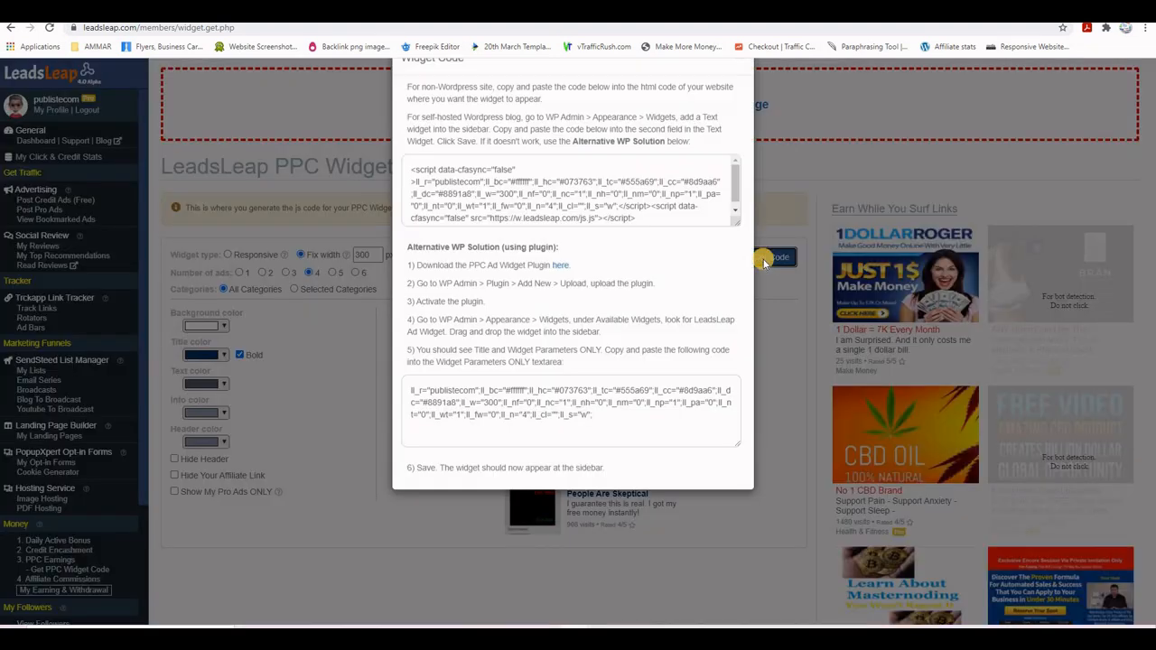
pyautogui.click(417, 206)
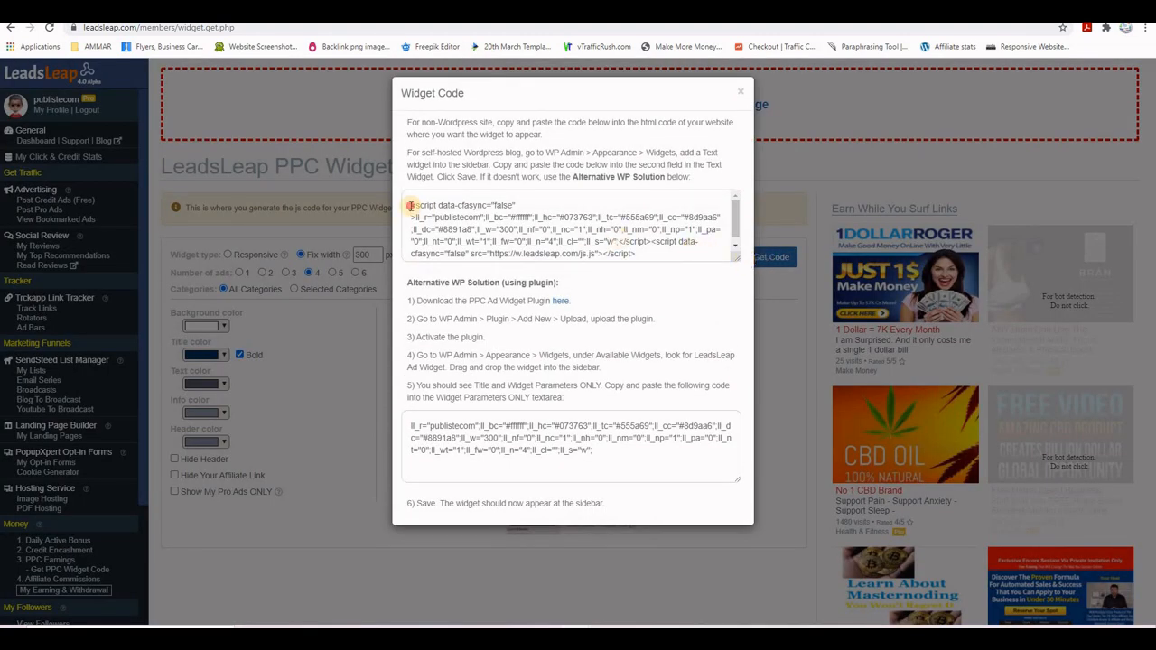
pyautogui.moveTo(411, 206); pyautogui.dragTo(663, 294)
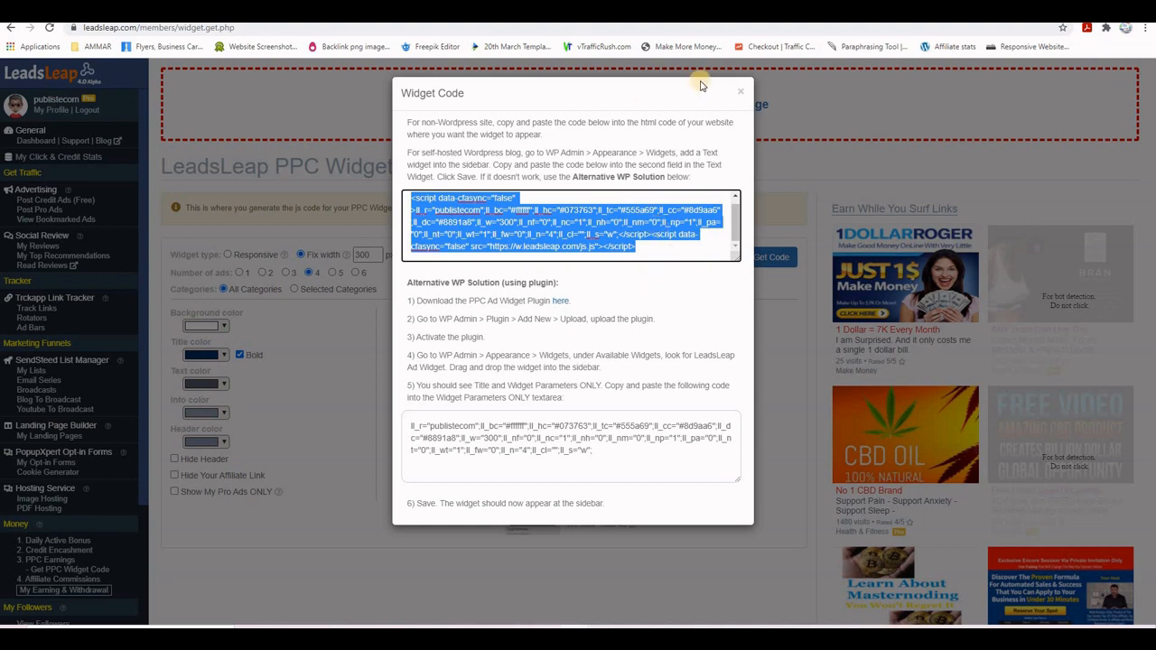
pyautogui.hotkey('ctrl', 'Tab')
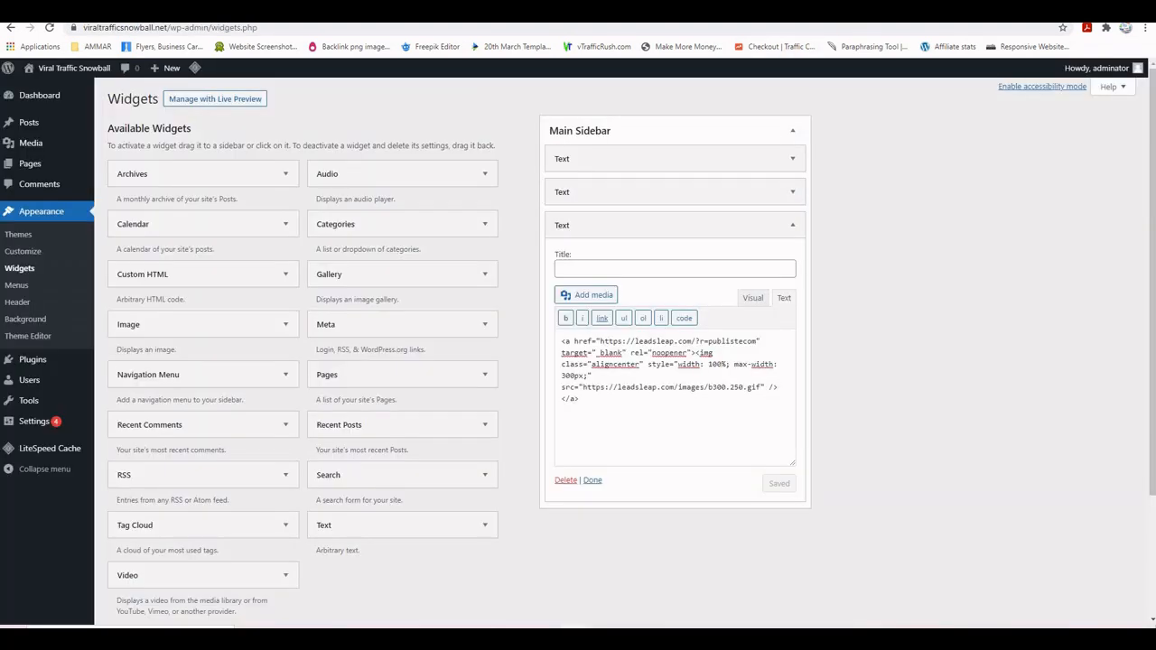
# - Add a Main Sidebar Text widget containing the pasted LeadsLeap PPC script and save it
pyautogui.hotkey('ctrl', 'Tab')
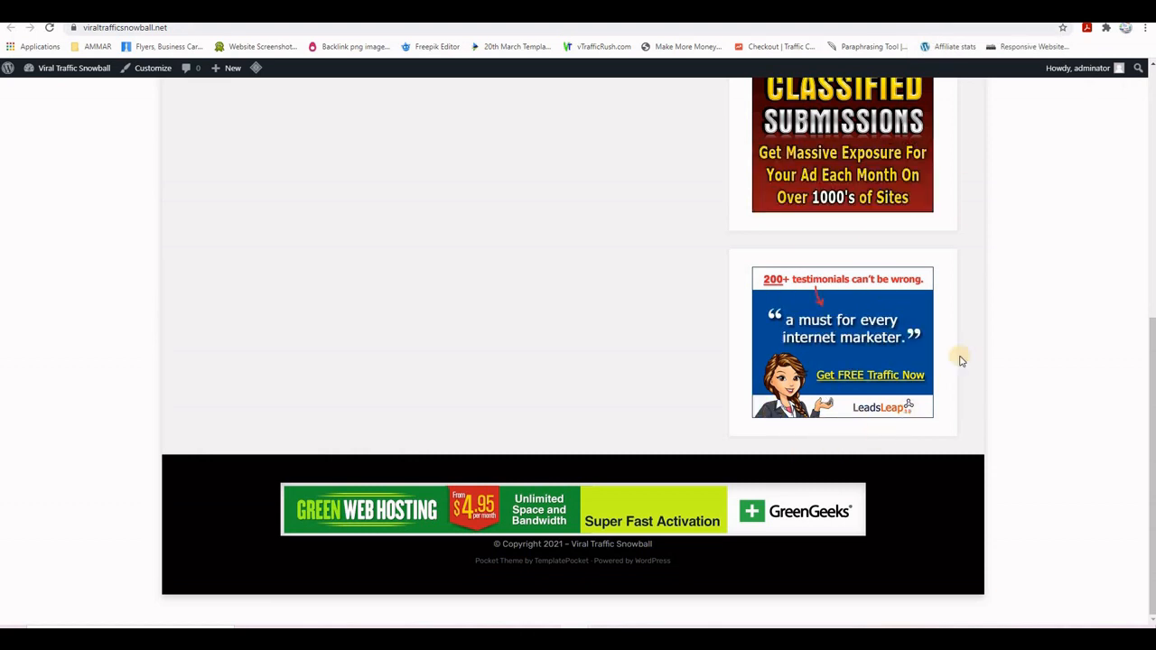
pyautogui.hotkey('ctrl', 'shift', 'Tab')
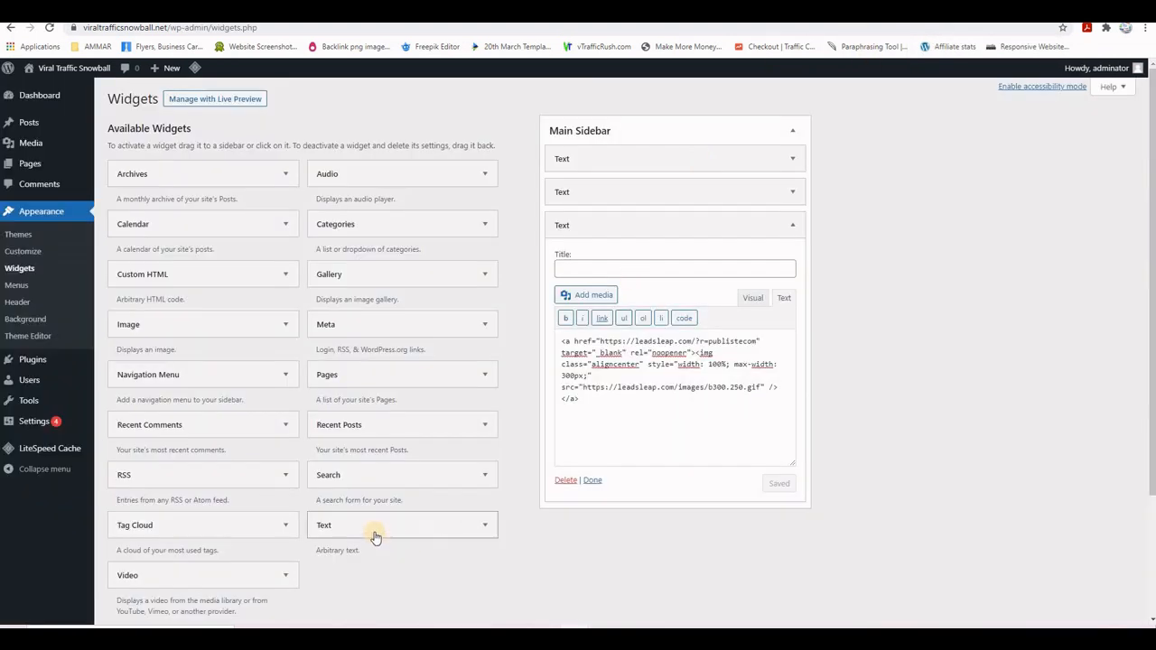
pyautogui.moveTo(348, 524); pyautogui.dragTo(598, 526)
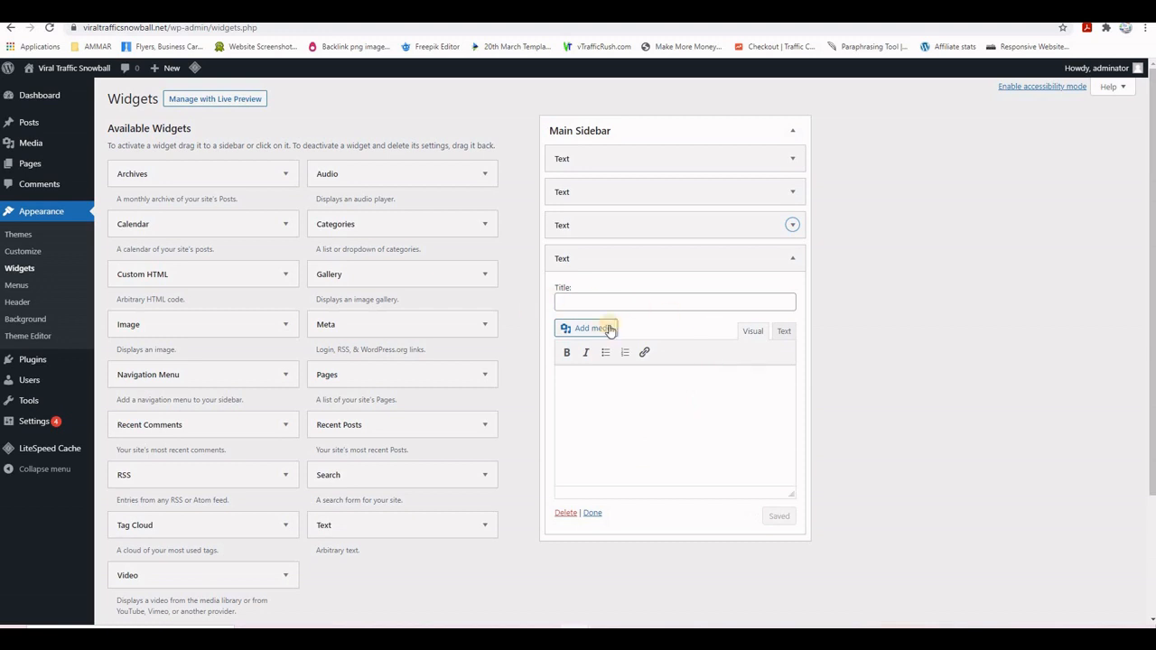
pyautogui.click(783, 331)
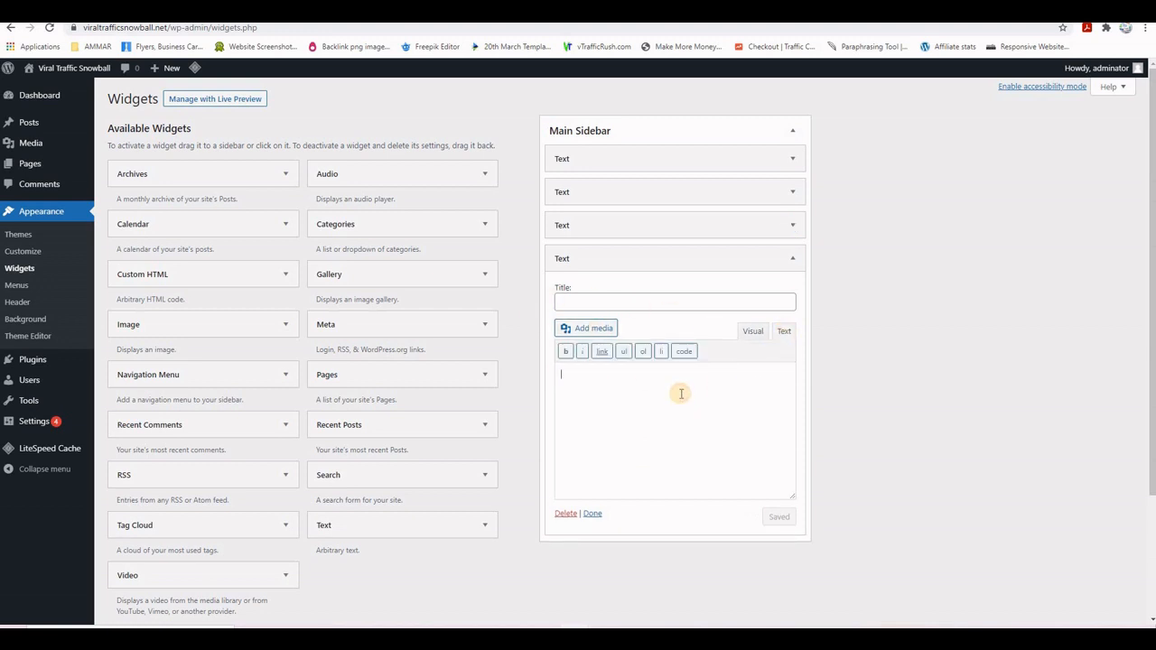
pyautogui.write('<script data-cfasync="false">ll_r="publistecom";ll_bc="#ffffff";ll_hc="#073763";ll_tc="#555a69";ll_cc="#8d9aa6";ll_dc="#8891a8";ll_w="300";ll_nf="0";ll_nc="1";ll_nh="0";ll_nm="0";ll_np="1";ll_pa="0";ll_nt="0";ll_wt="1";ll_fw="0";ll_n="4";ll_cl="";ll_s="w";</script><script data-cfasync="false" src="https://w.leadsleap.com/js.js"></script>')
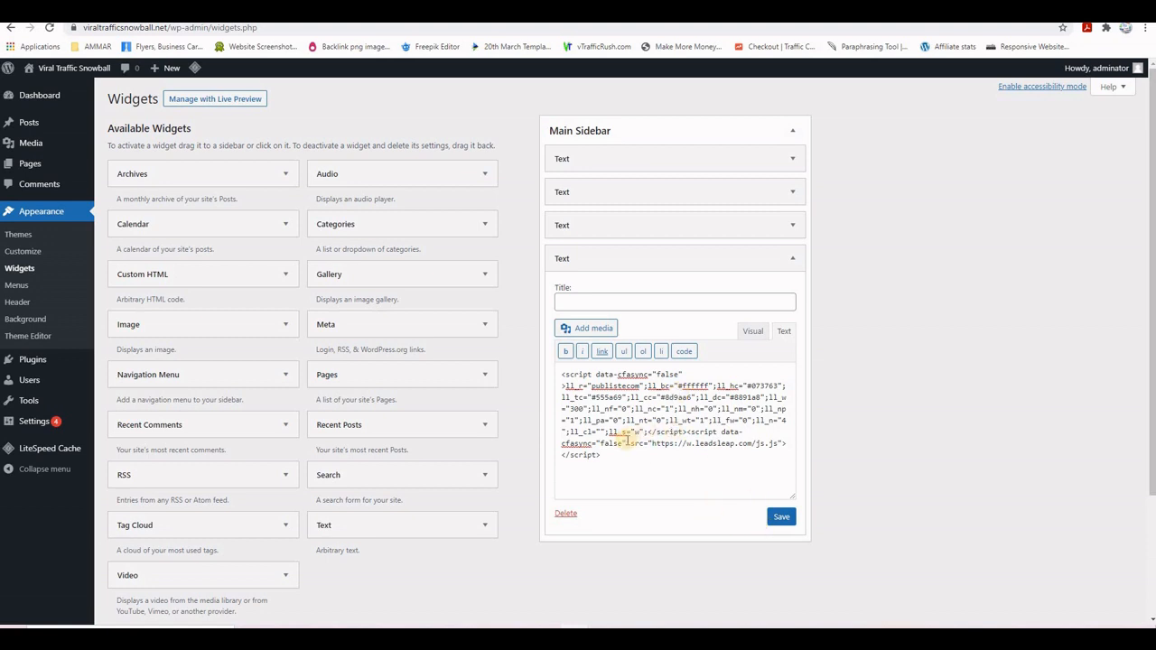
pyautogui.click(752, 332)
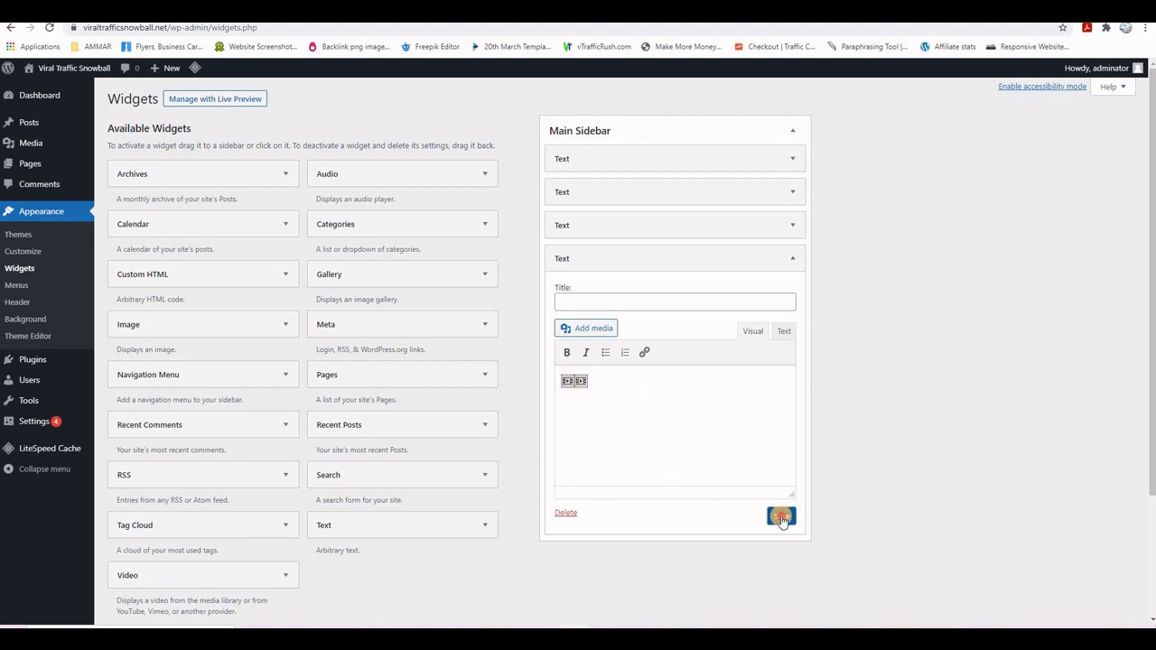
pyautogui.click(782, 519)
pyautogui.hotkey('ctrl', 'Tab')
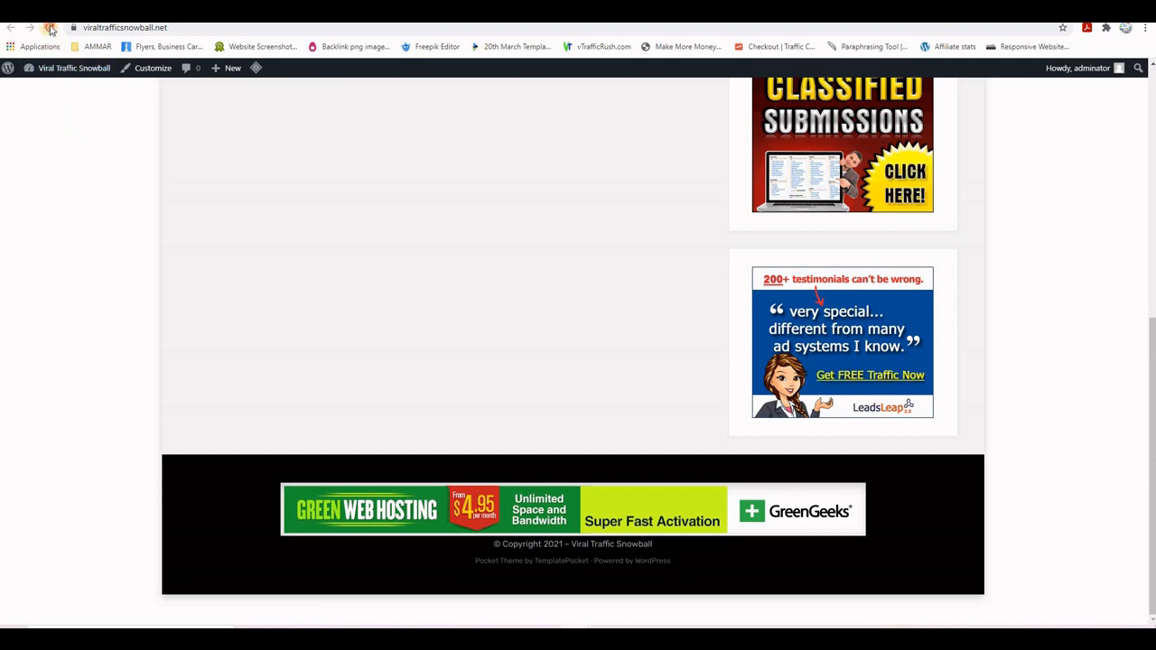
# - Reload the live site and scroll down to the new Links You May Like ads
pyautogui.click(49, 27)
pyautogui.scroll(-3, 1052, 344)
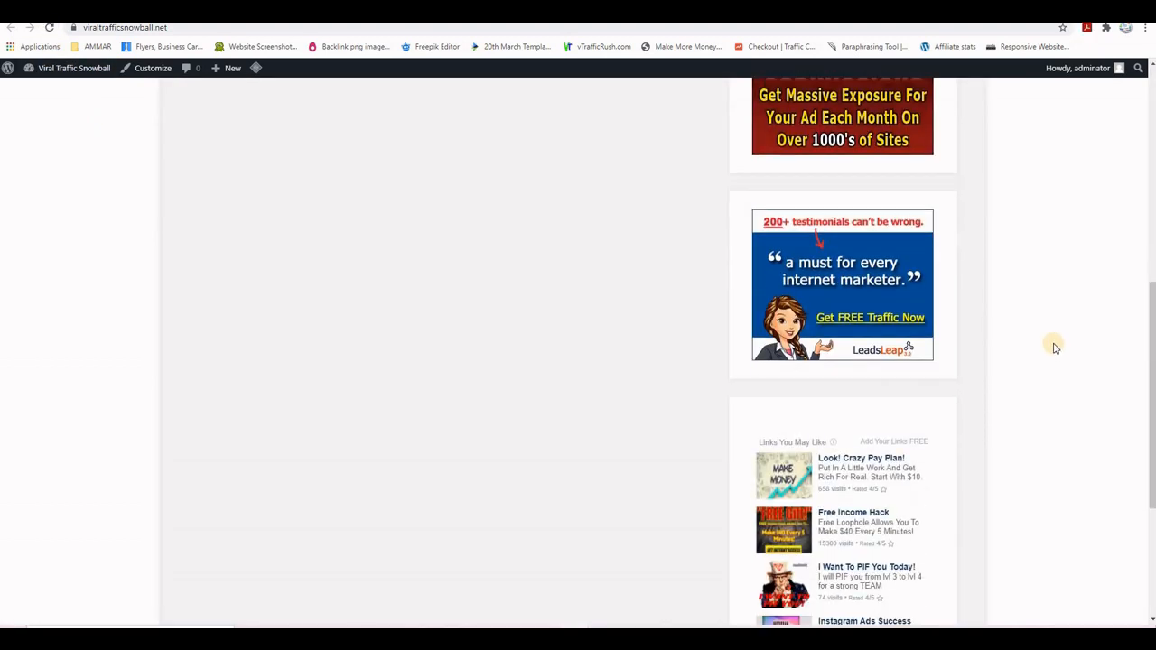
pyautogui.scroll(-1, 1052, 344)
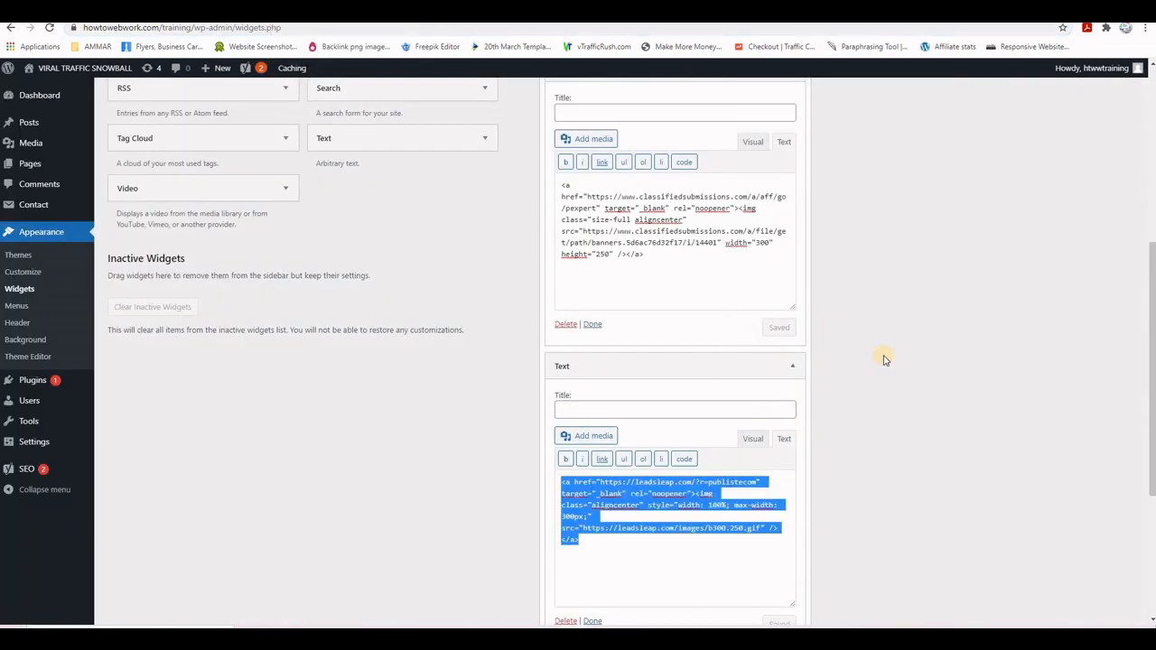
# - Select the raw HTML of the other site's 'Your Classified Ad To 1000's' widget
pyautogui.scroll(-2, 908, 382)
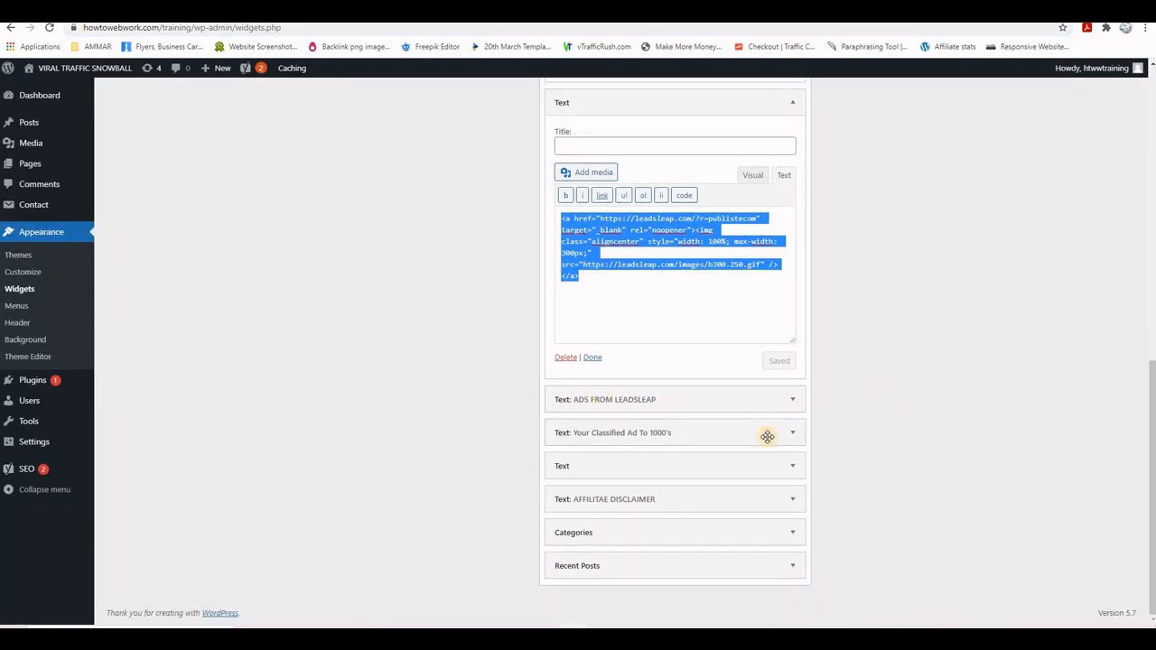
pyautogui.click(795, 437)
pyautogui.scroll(-3, 833, 405)
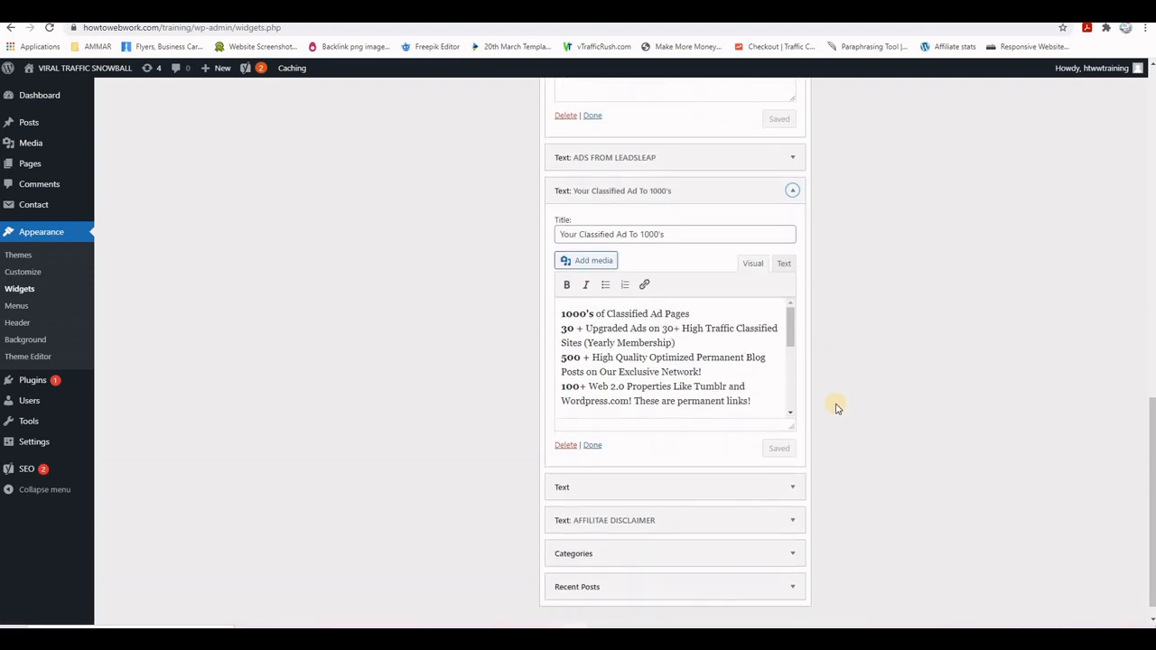
pyautogui.click(784, 263)
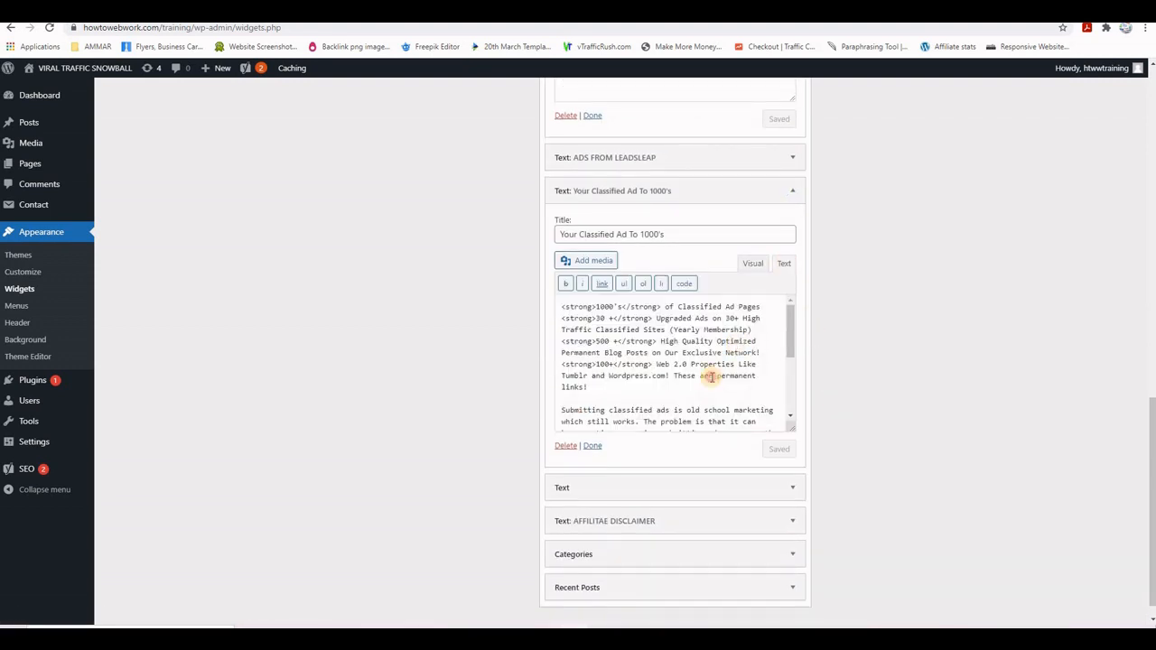
pyautogui.hotkey('ctrl', 'a')
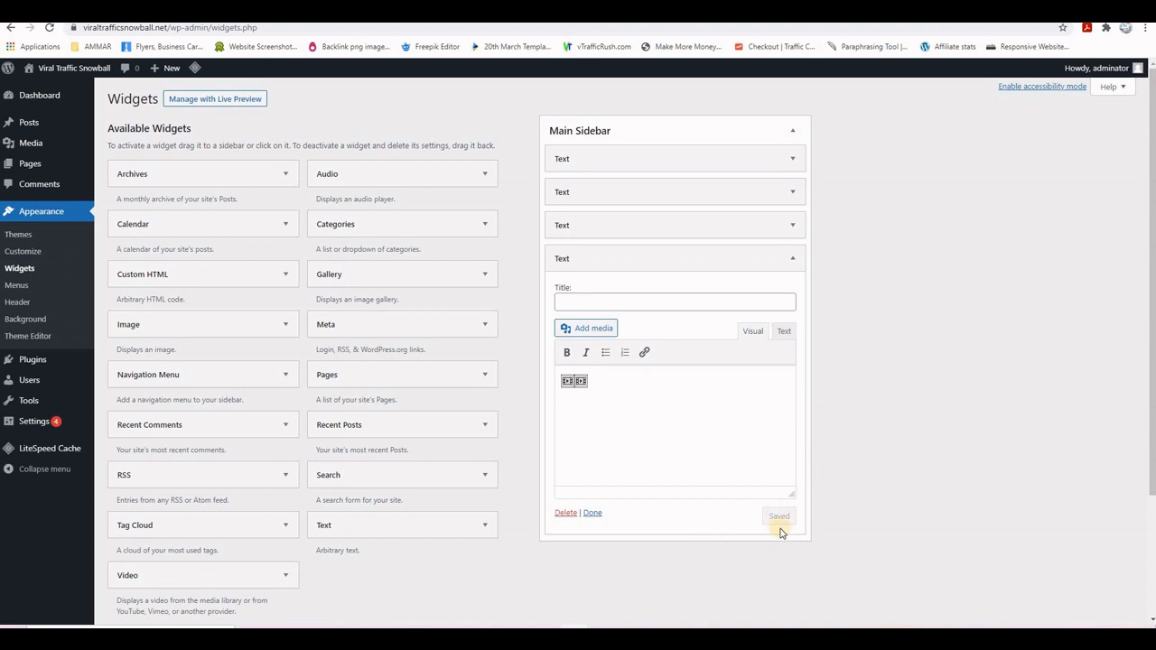
# - Paste the classified-ad HTML into a new Main Sidebar Text widget and save it
pyautogui.scroll(-2, 533, 452)
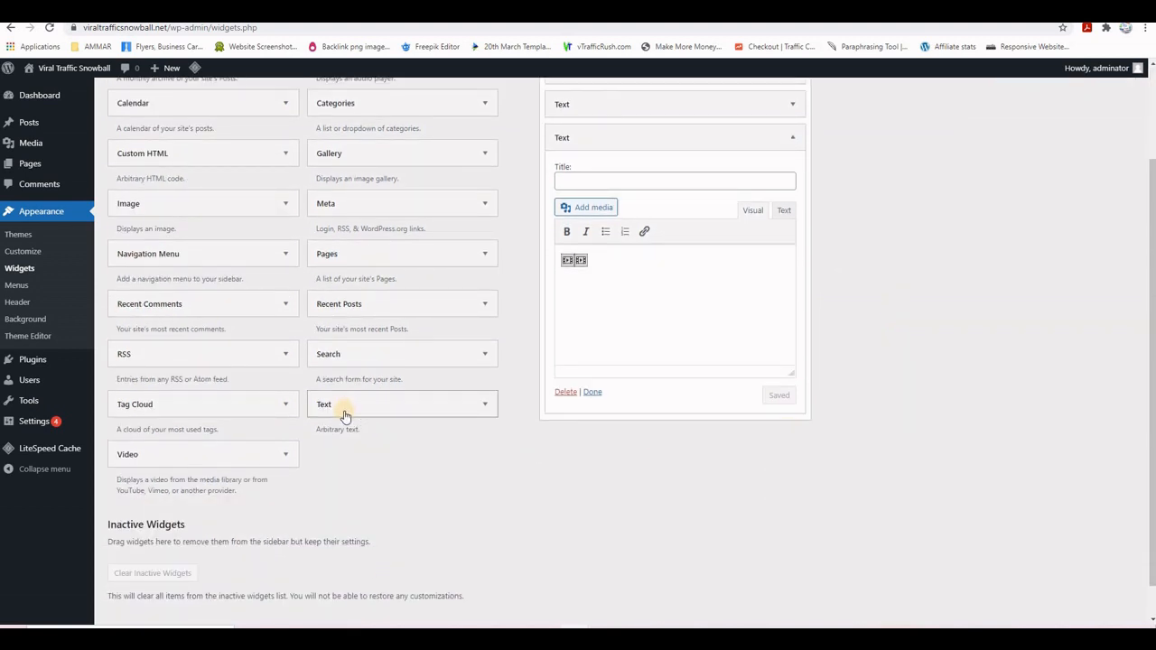
pyautogui.click(593, 393)
pyautogui.moveTo(362, 403); pyautogui.dragTo(591, 172)
pyautogui.click(783, 244)
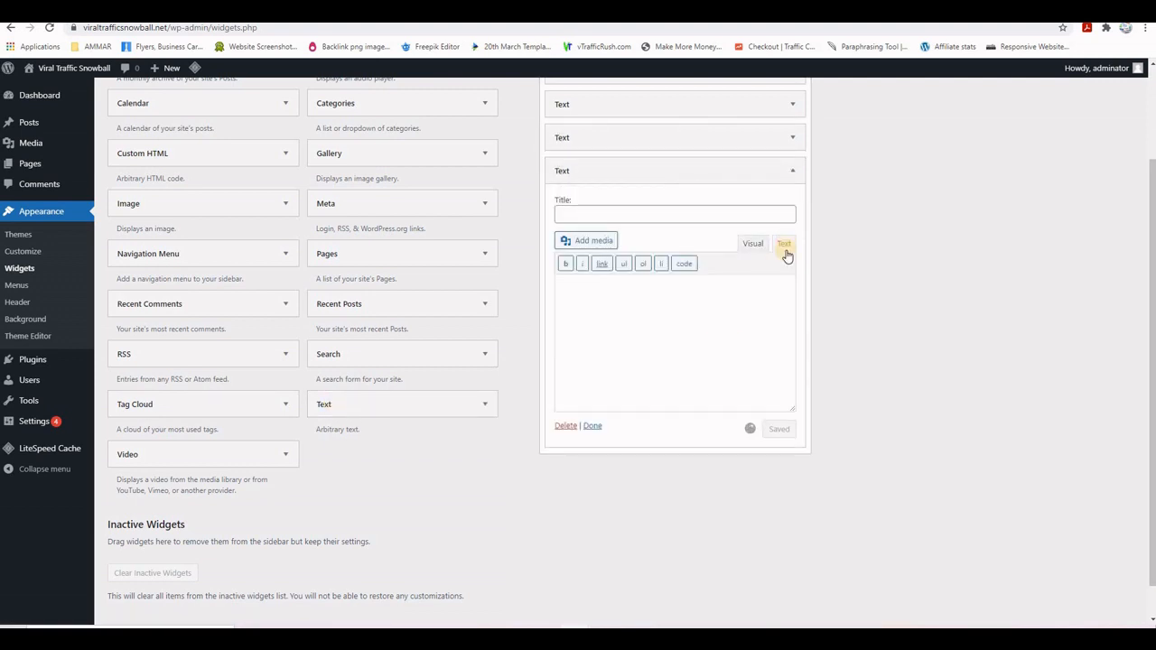
pyautogui.click(641, 292)
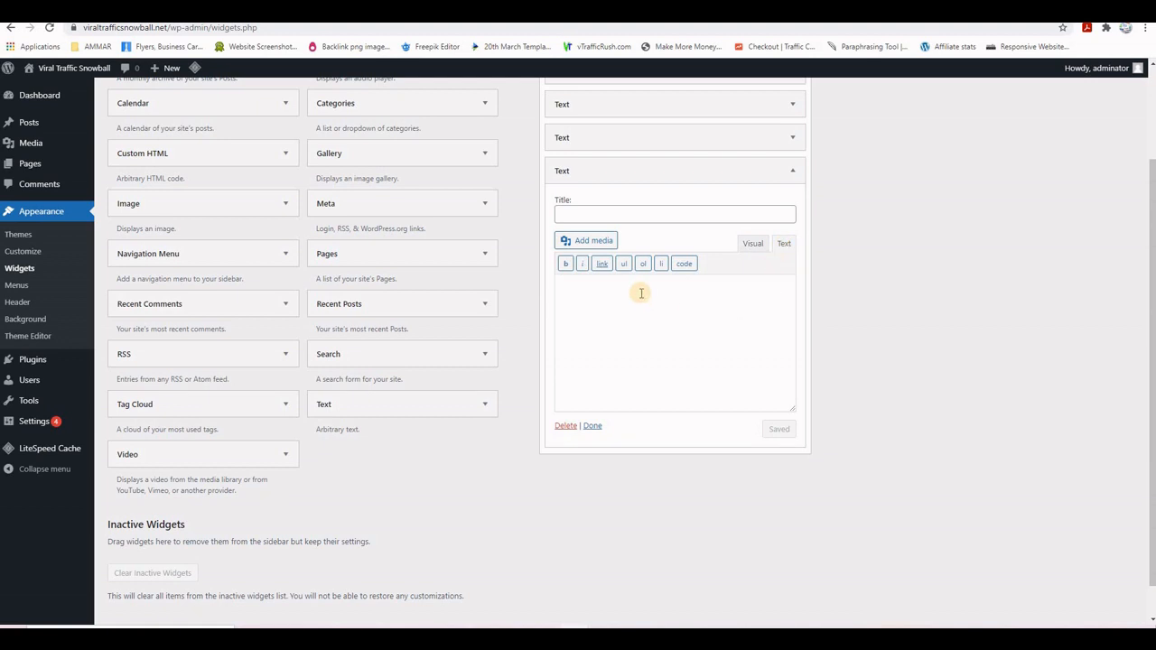
pyautogui.hotkey('ctrl', 'v')
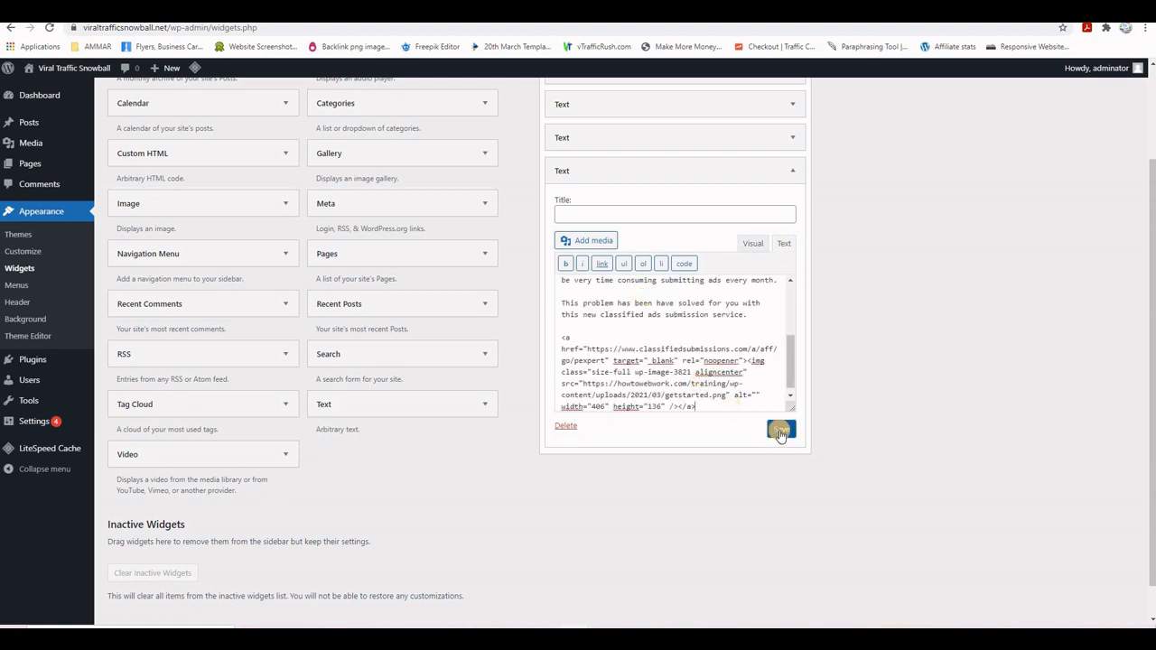
pyautogui.click(779, 429)
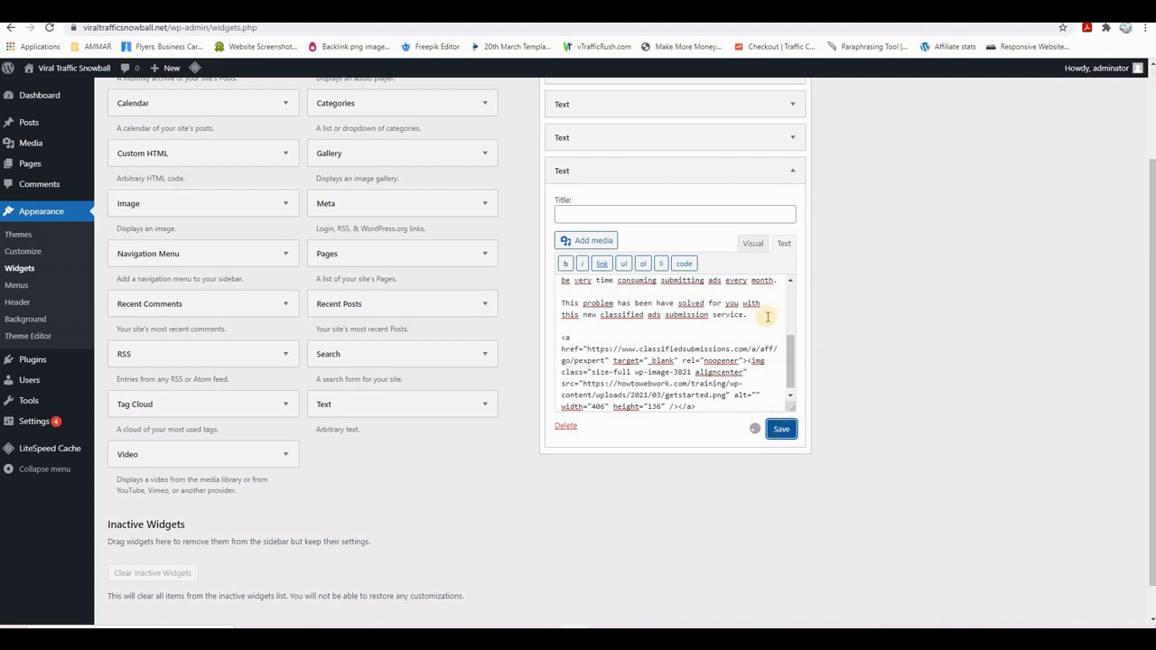
pyautogui.click(753, 244)
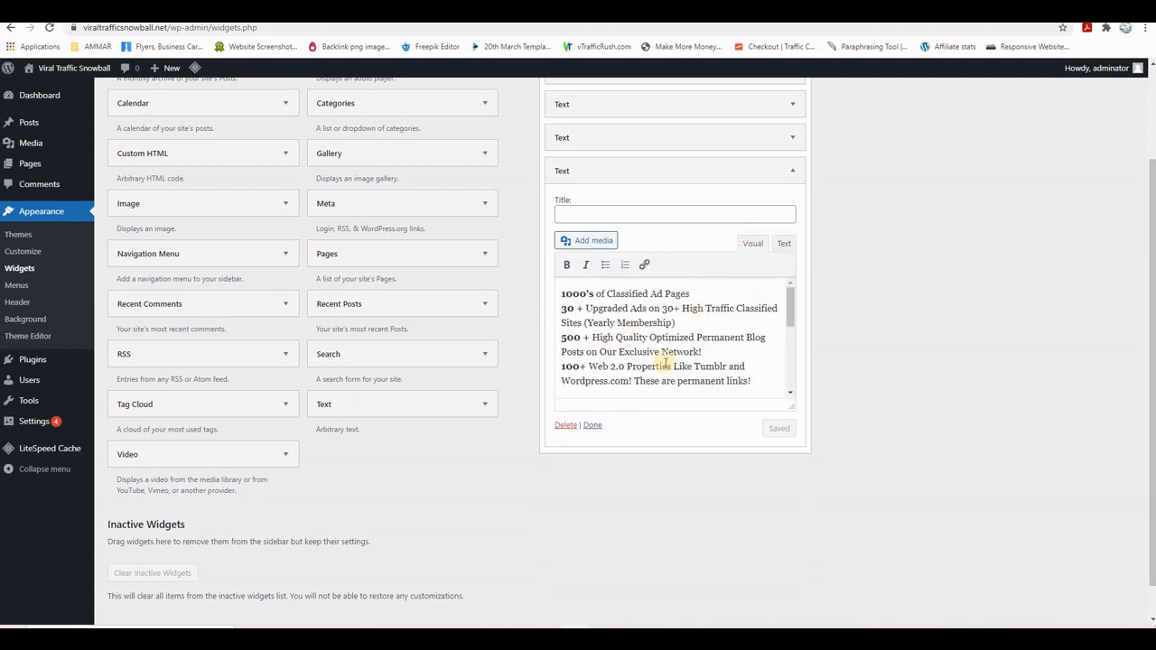
pyautogui.scroll(-5, 664, 361)
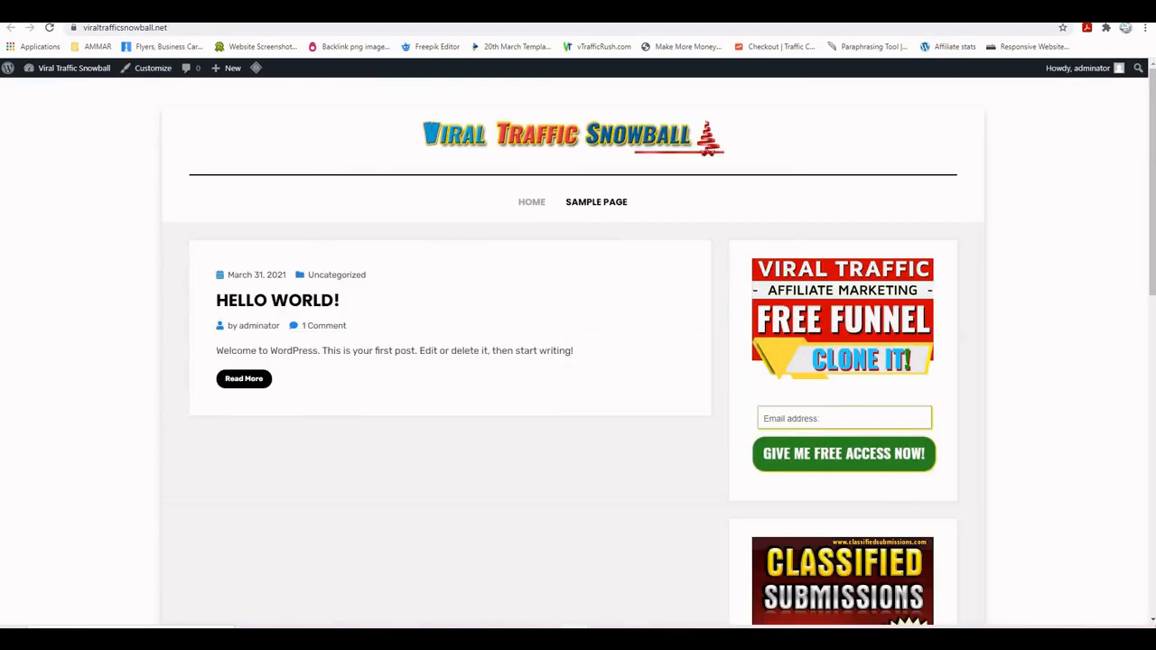
# - Reload the page and scroll down to the training blog's classified-ad sidebar heading
pyautogui.click(52, 28)
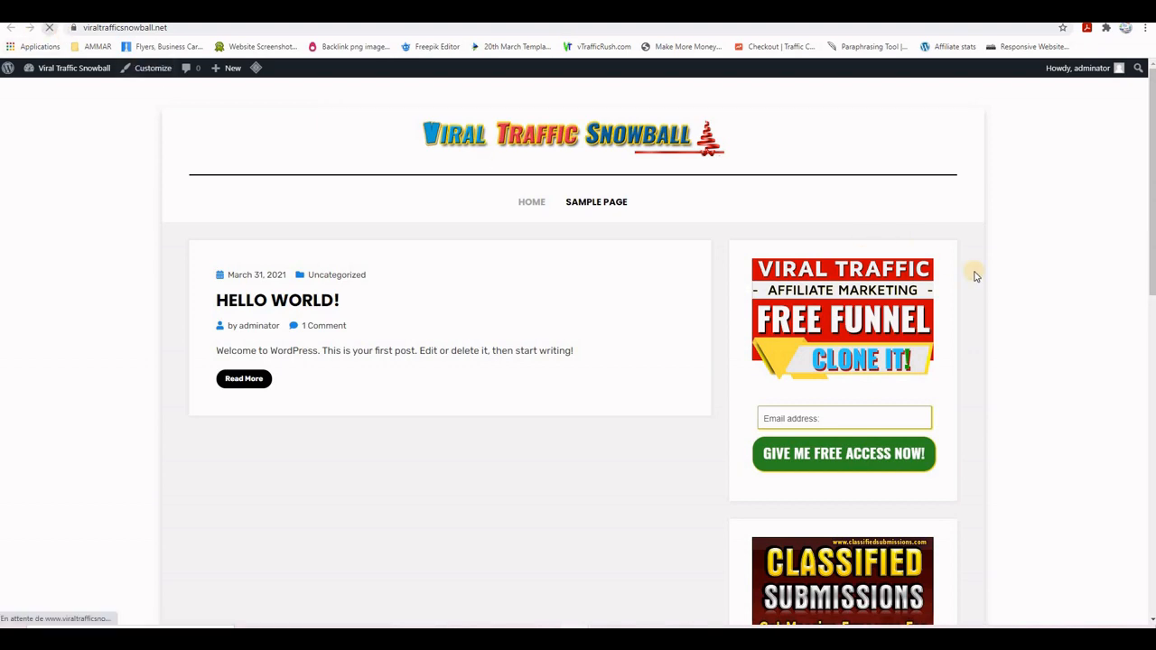
pyautogui.scroll(-1, 1038, 327)
pyautogui.scroll(-9, 1041, 328)
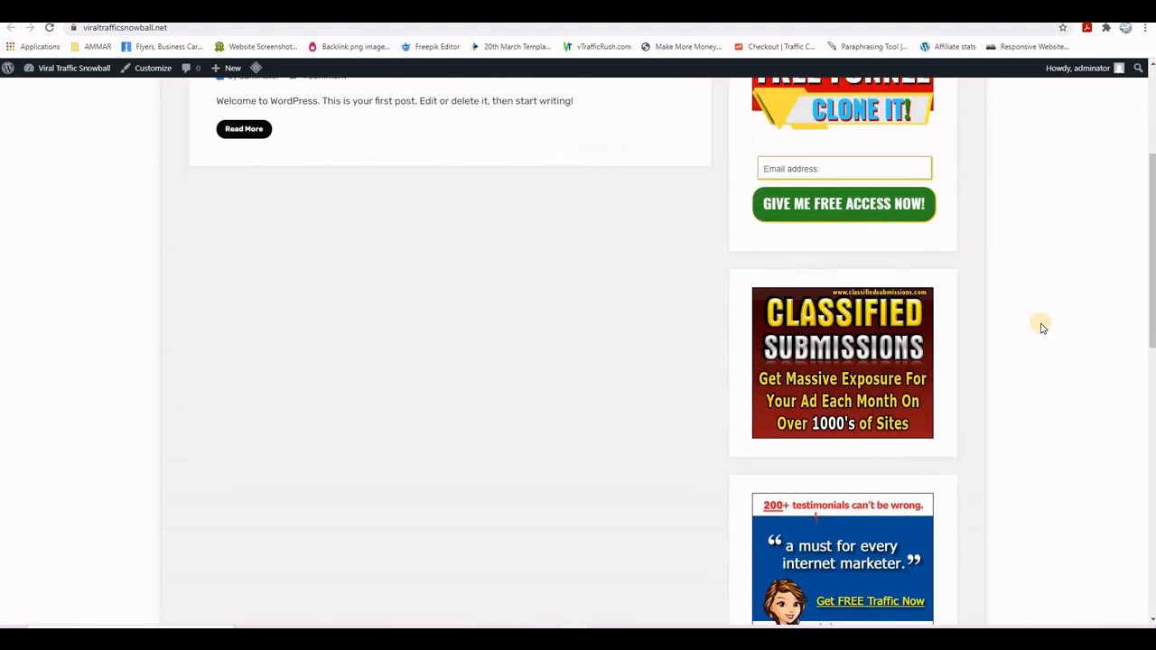
pyautogui.scroll(-3, 1041, 328)
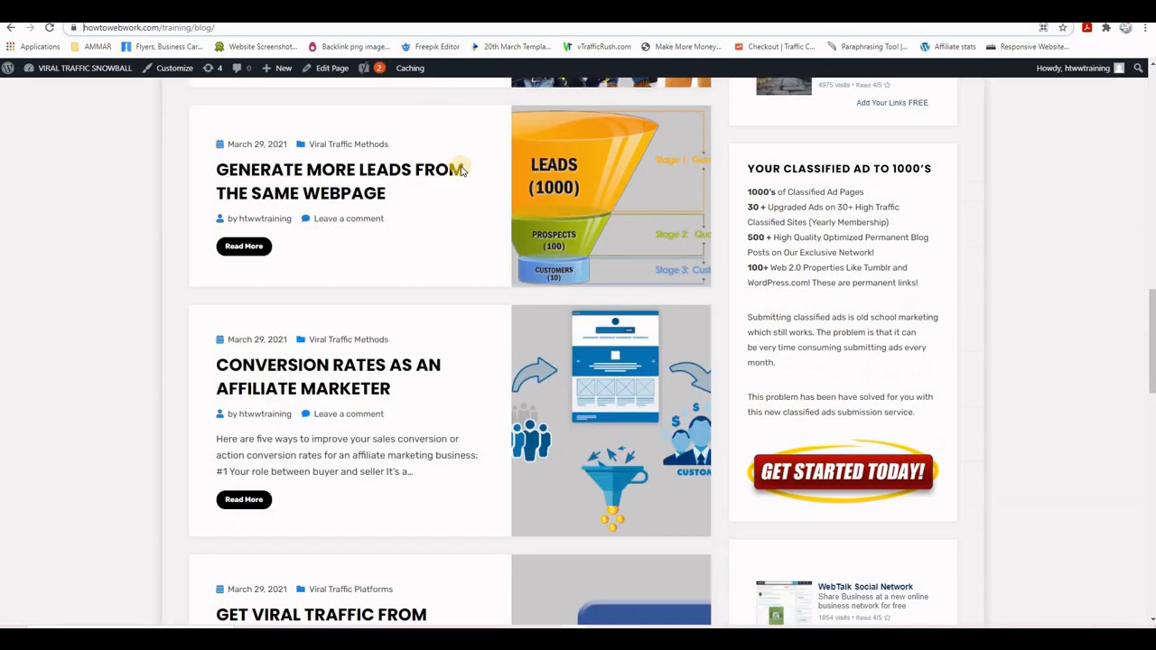
# - Copy the heading and save it as the classified-ad widget title 'YOUR CLASSIFIED AD TO 1000'S'
pyautogui.moveTo(934, 170); pyautogui.dragTo(745, 169)
pyautogui.hotkey('ctrl', 'c')
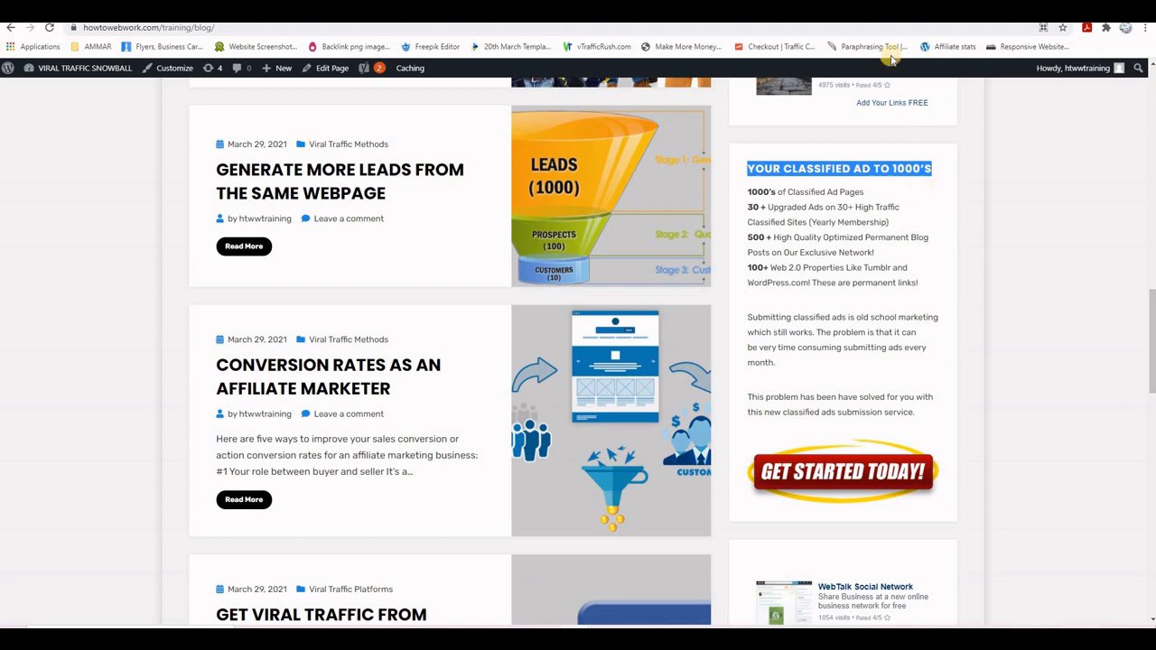
pyautogui.hotkey('ctrl', 'Tab')
pyautogui.click(648, 213)
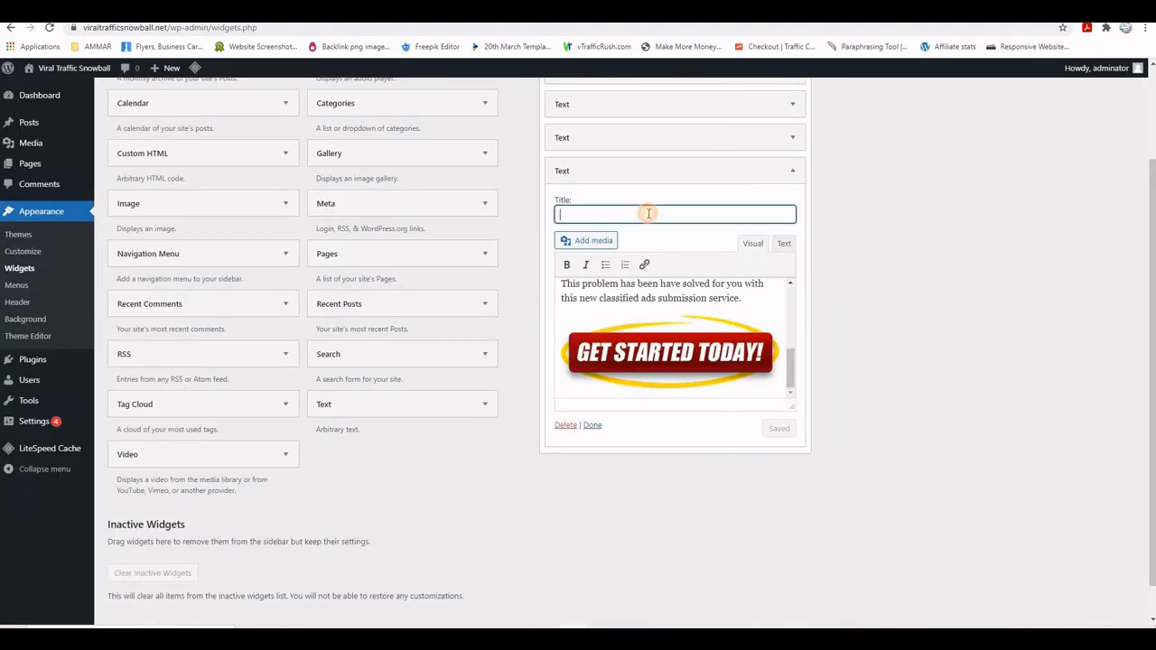
pyautogui.hotkey('ctrl', 'v')
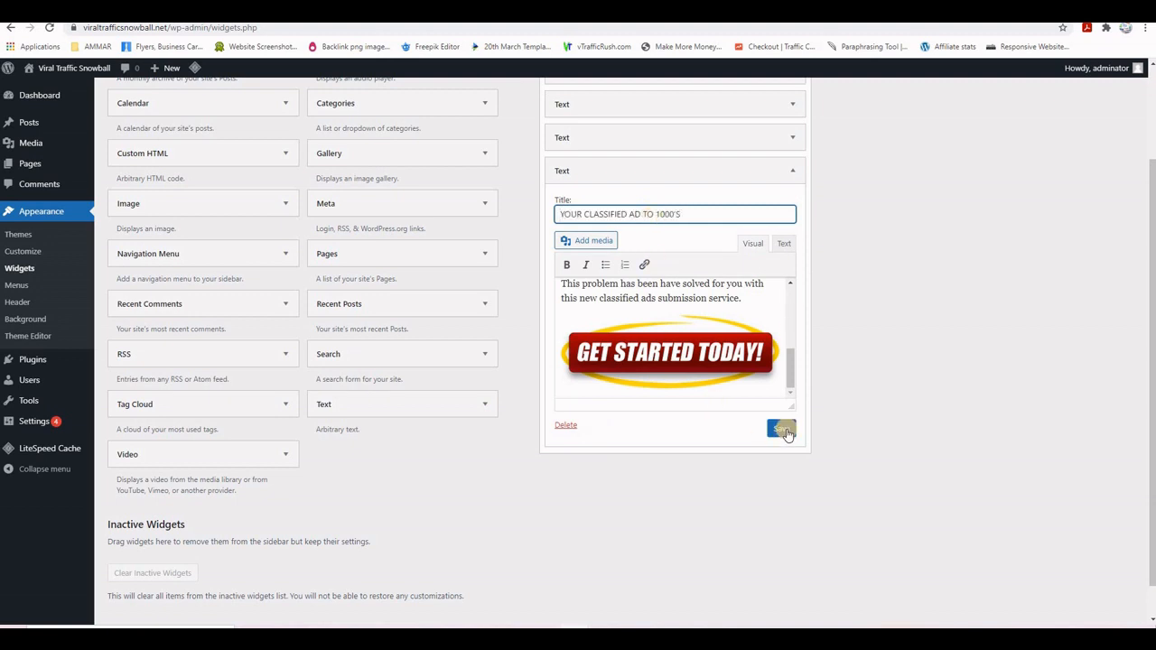
pyautogui.click(780, 428)
# - Reload the live viraltrafficsnowball.net page and scroll the sidebar to check the titled classified-ad widget
pyautogui.hotkey('ctrl', 'Tab')
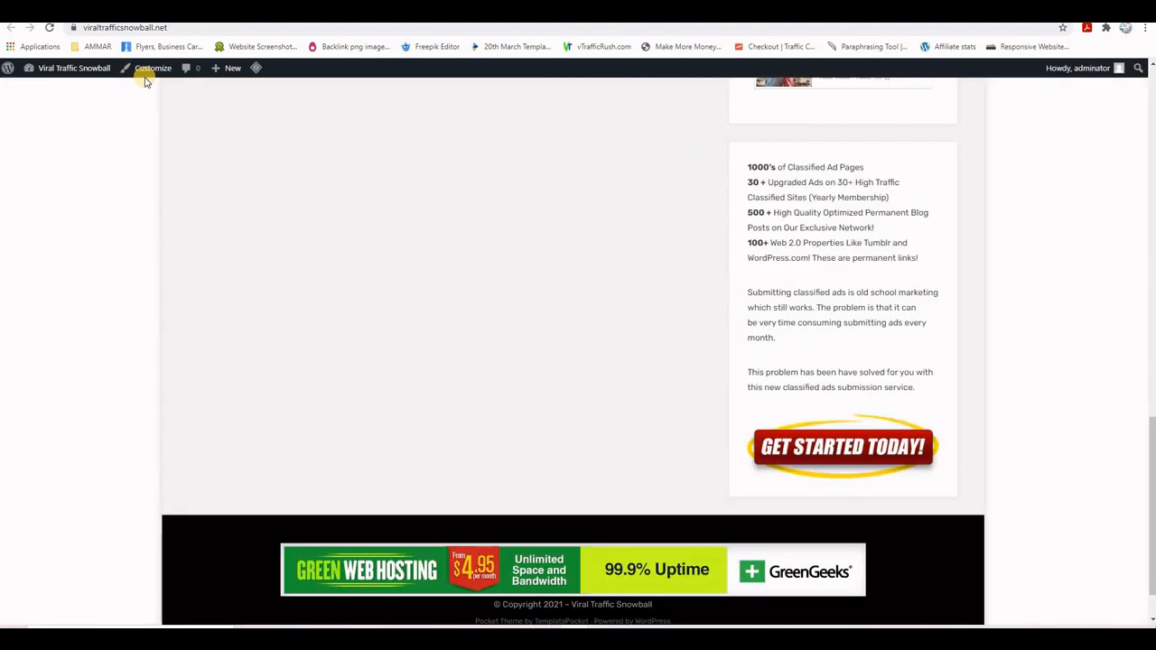
pyautogui.press('F5')
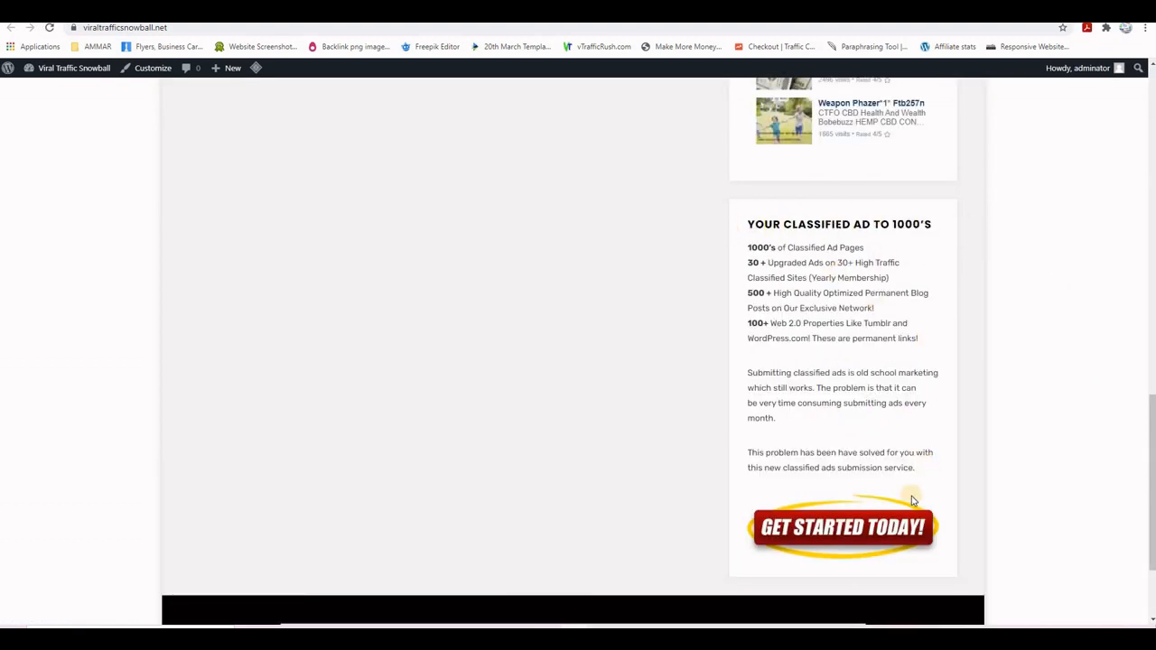
pyautogui.scroll(5, 994, 520)
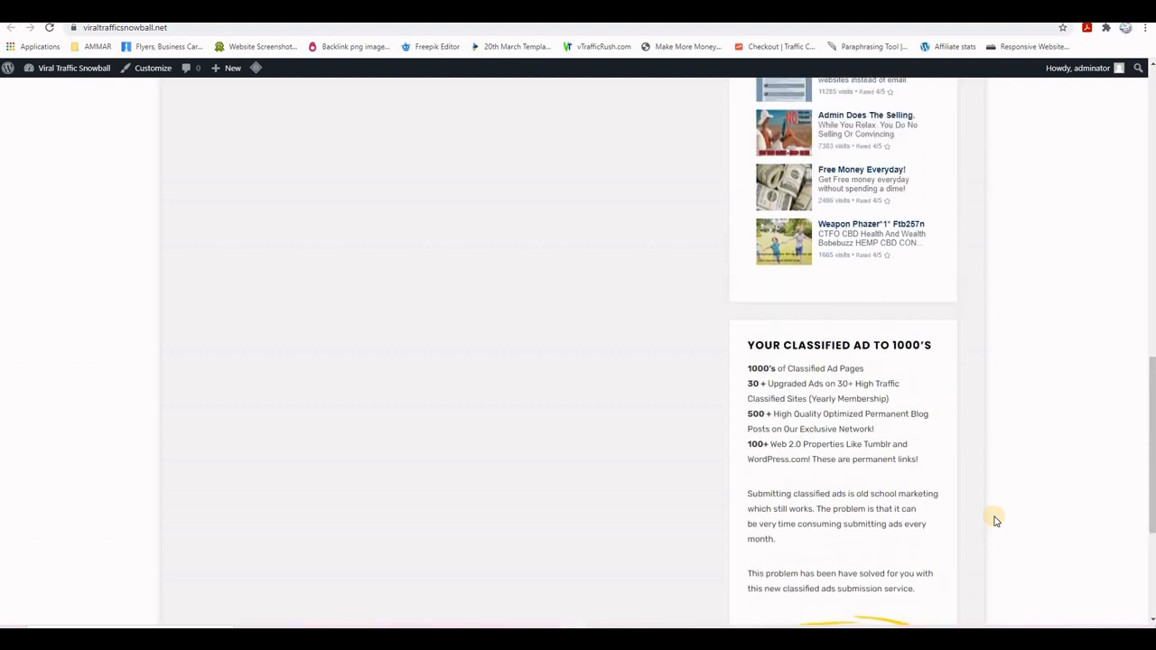
pyautogui.scroll(7, 994, 520)
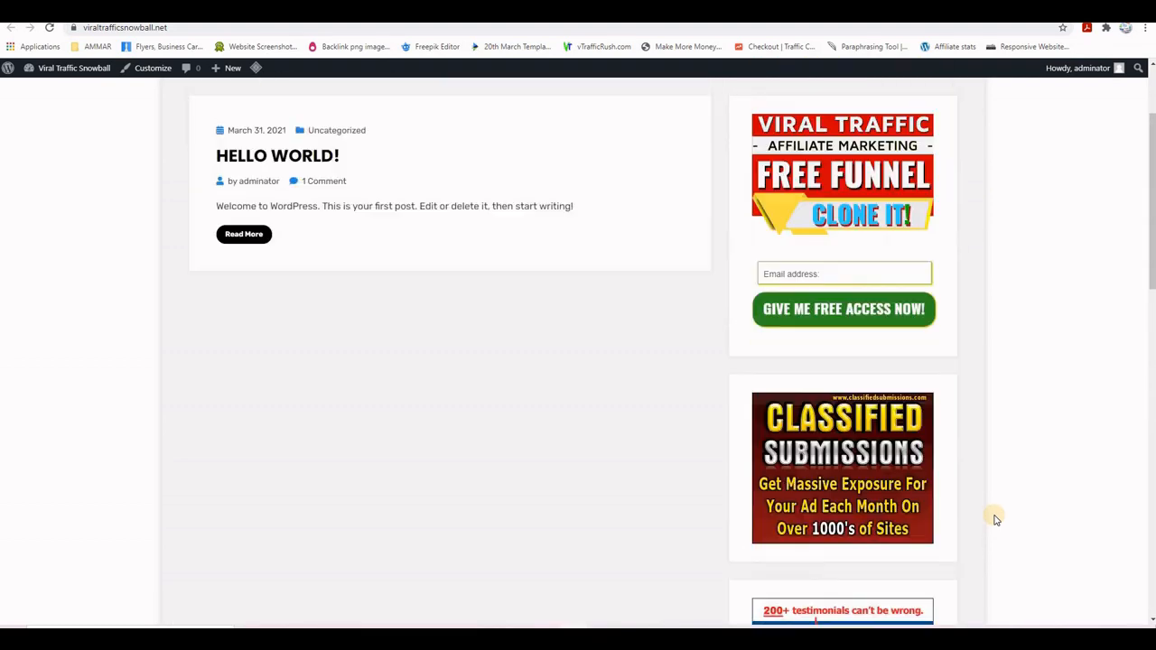
pyautogui.scroll(-3, 996, 515)
pyautogui.scroll(-5, 996, 516)
pyautogui.scroll(7, 998, 506)
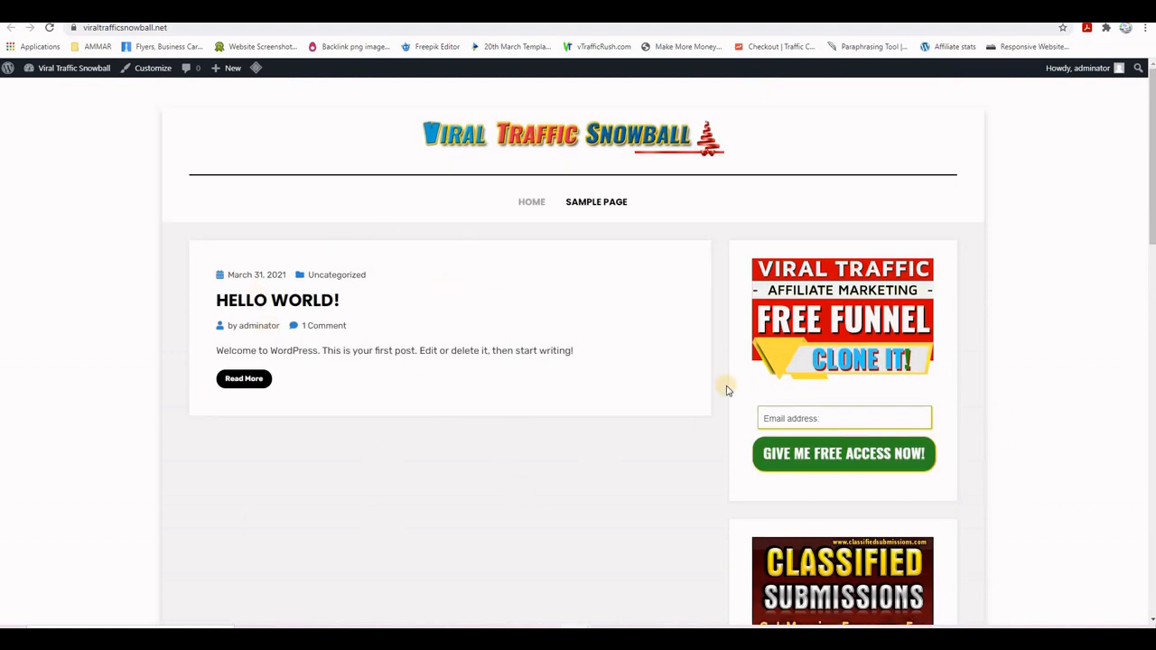
pyautogui.scroll(-1, 1029, 334)
pyautogui.scroll(1, 1029, 334)
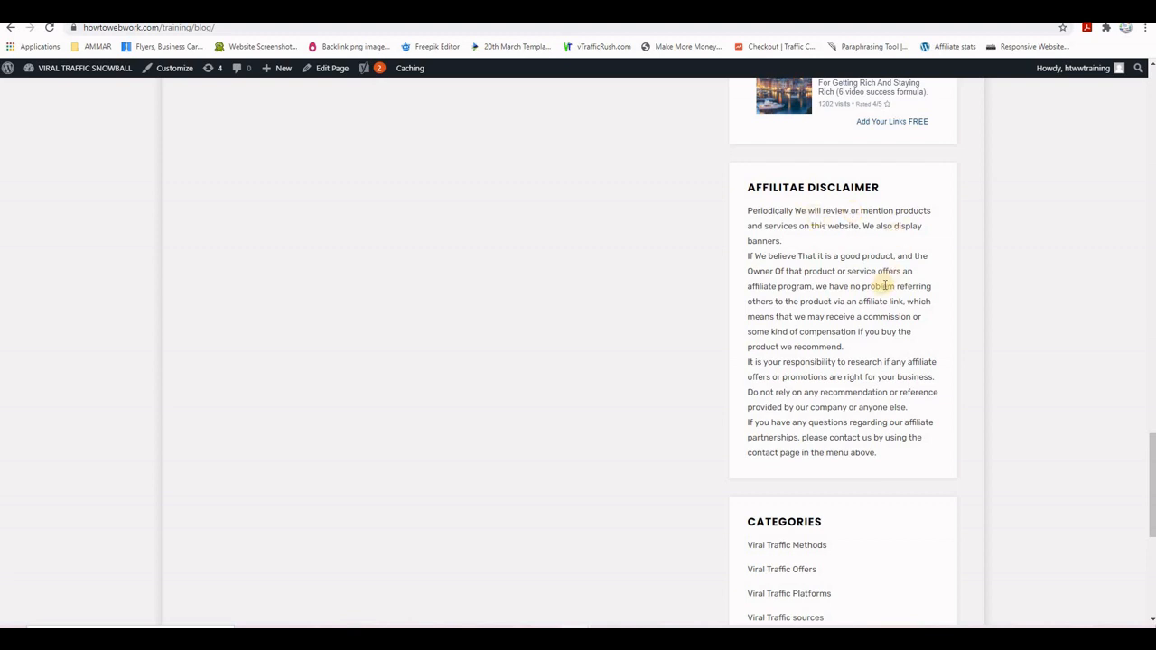
# - Copy the blog's affiliate disclaimer paragraphs into a new sidebar Text widget
pyautogui.moveTo(748, 212); pyautogui.dragTo(889, 458)
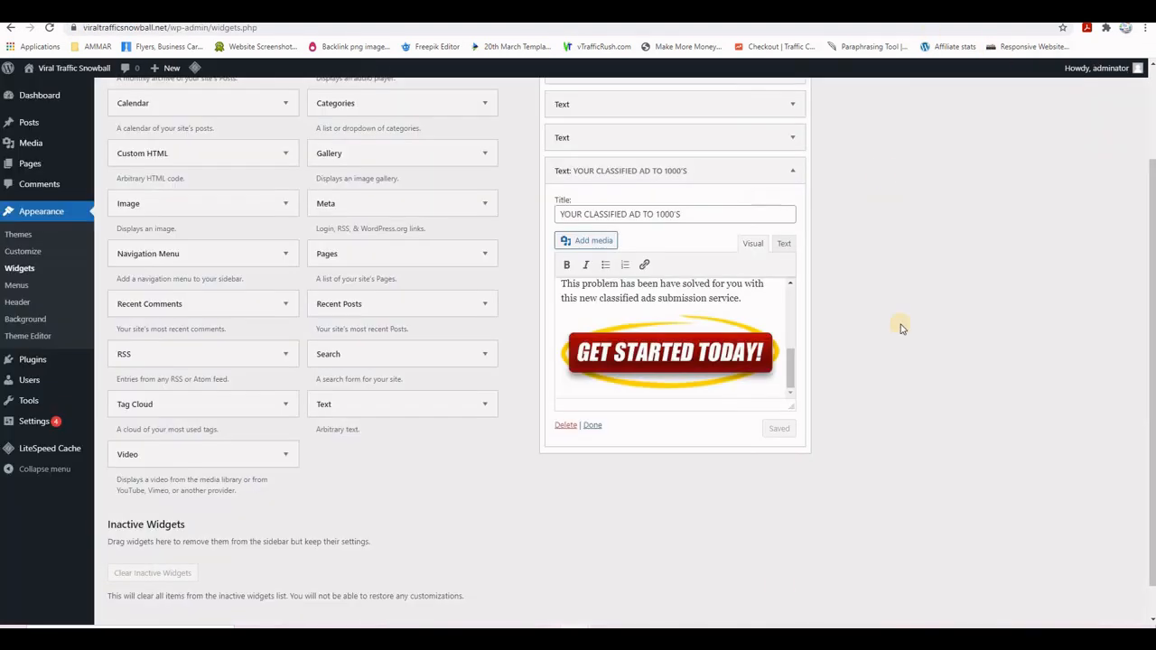
pyautogui.moveTo(320, 414); pyautogui.dragTo(614, 477)
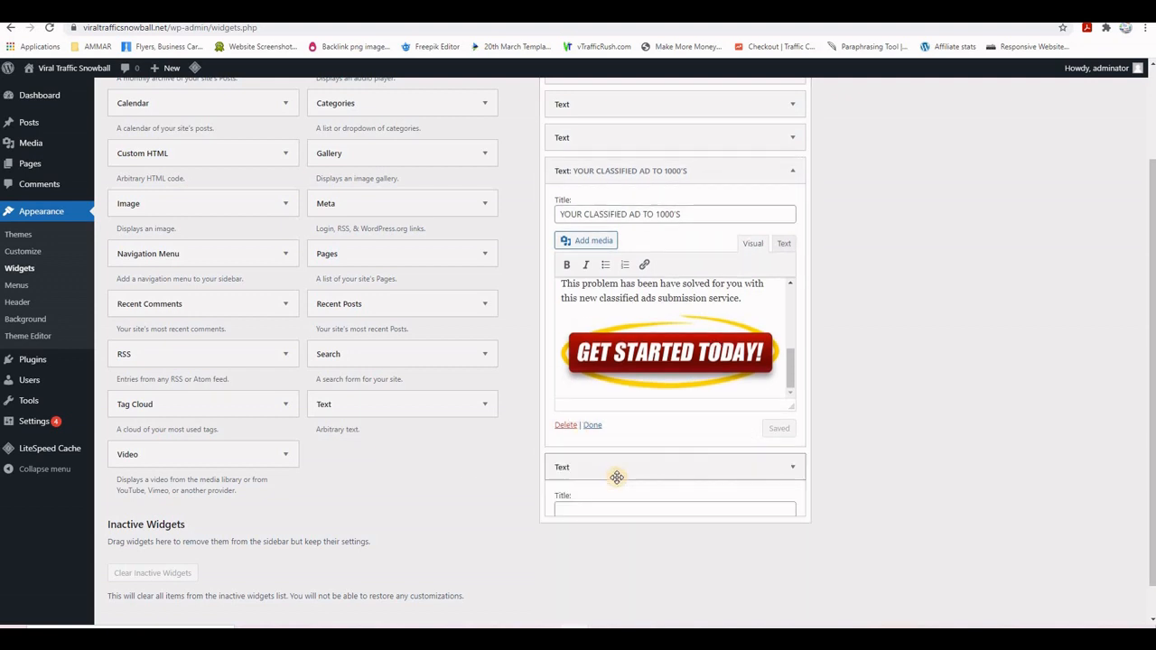
pyautogui.scroll(-2, 705, 487)
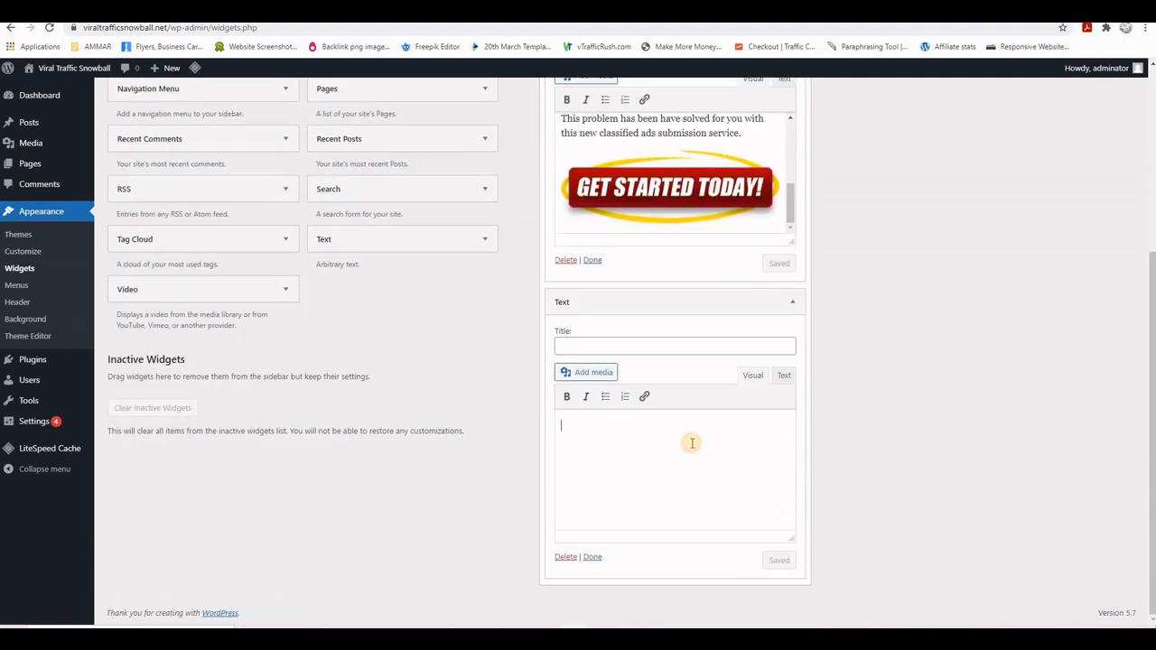
pyautogui.hotkey('ctrl', 'v')
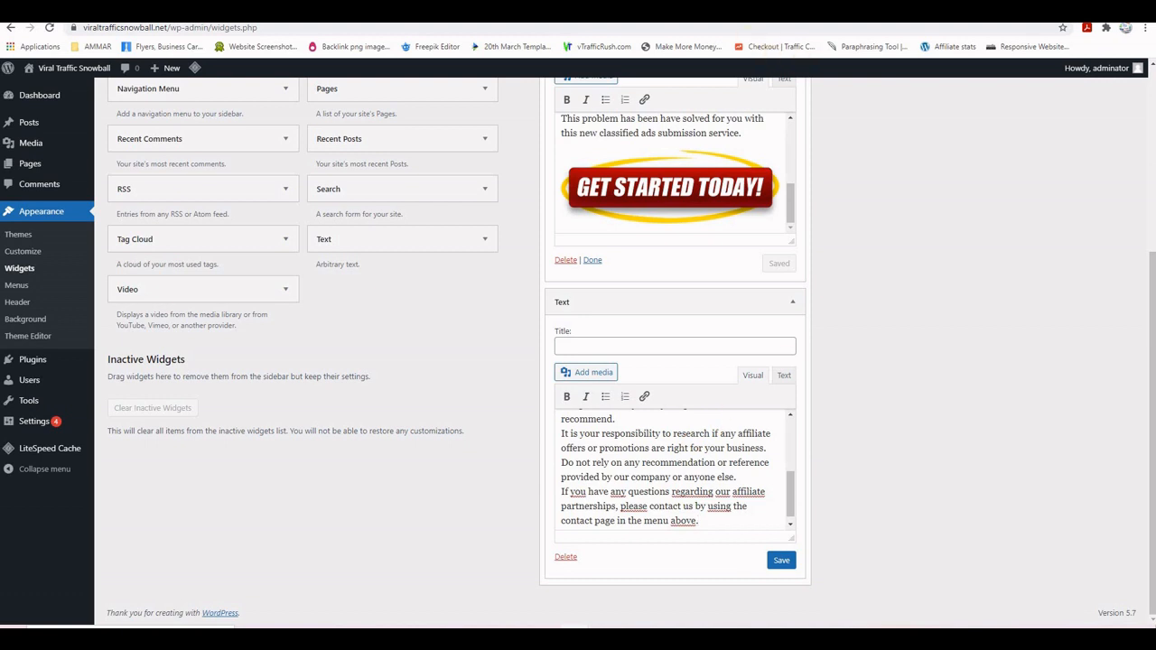
# - Title the new widget 'AFFILITAE DISCLAIMER' from the blog heading, save it, and view the live site
pyautogui.hotkey('ctrl', 'Tab')
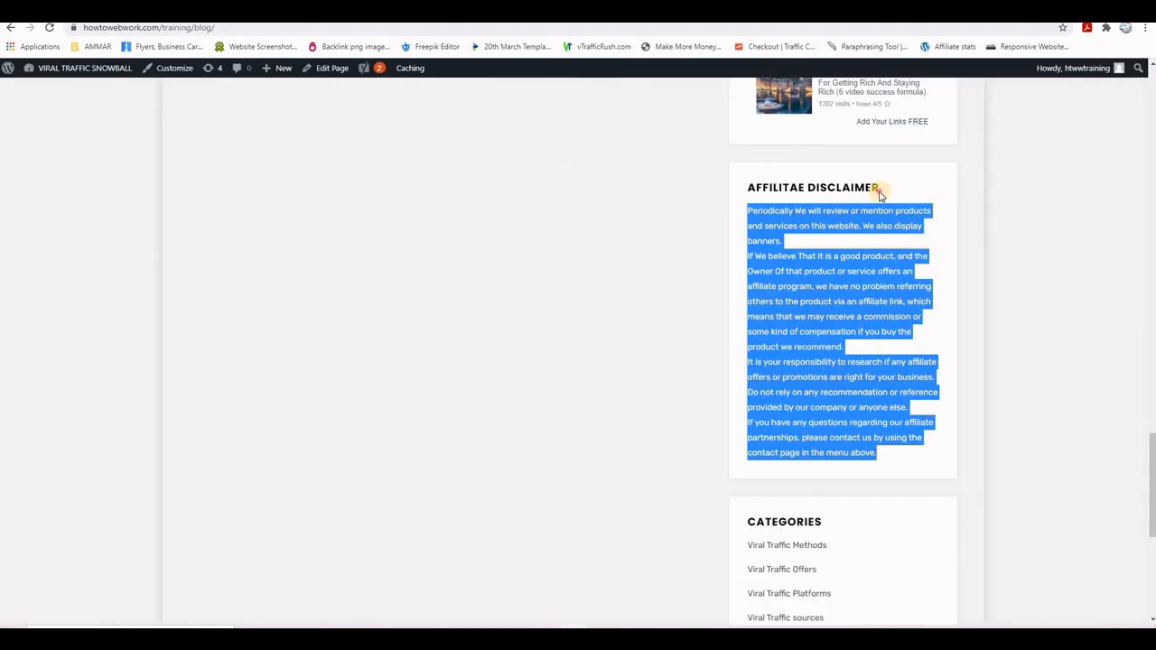
pyautogui.moveTo(877, 188); pyautogui.dragTo(749, 187)
pyautogui.hotkey('ctrl', 'c')
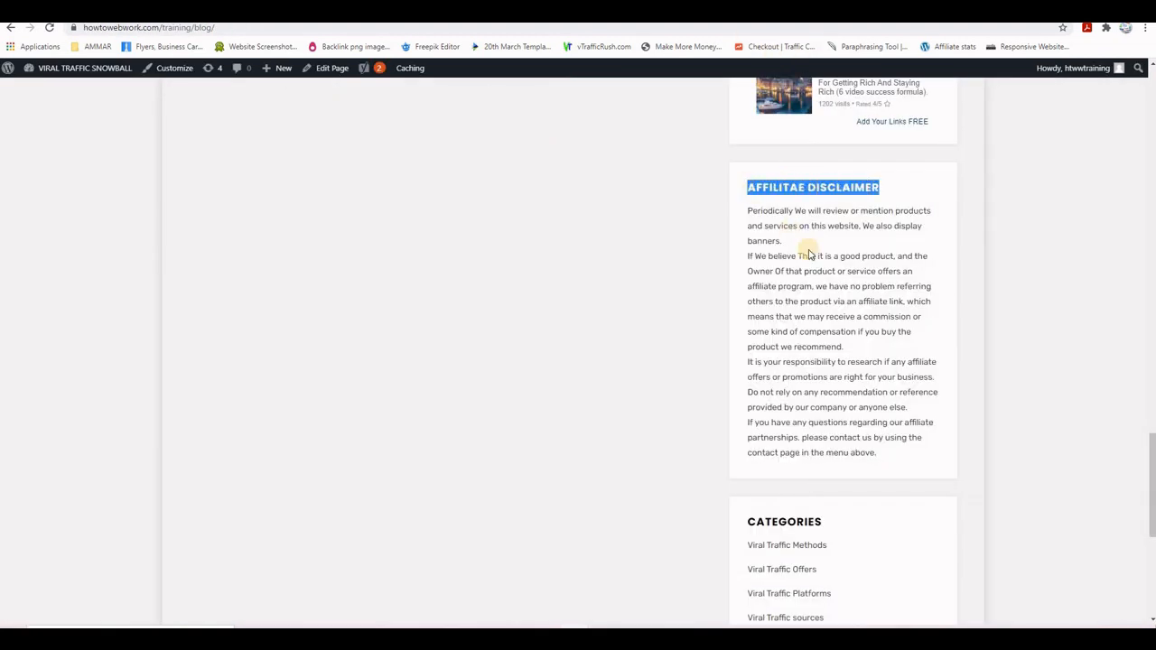
pyautogui.hotkey('ctrl', 'shift', 'Tab')
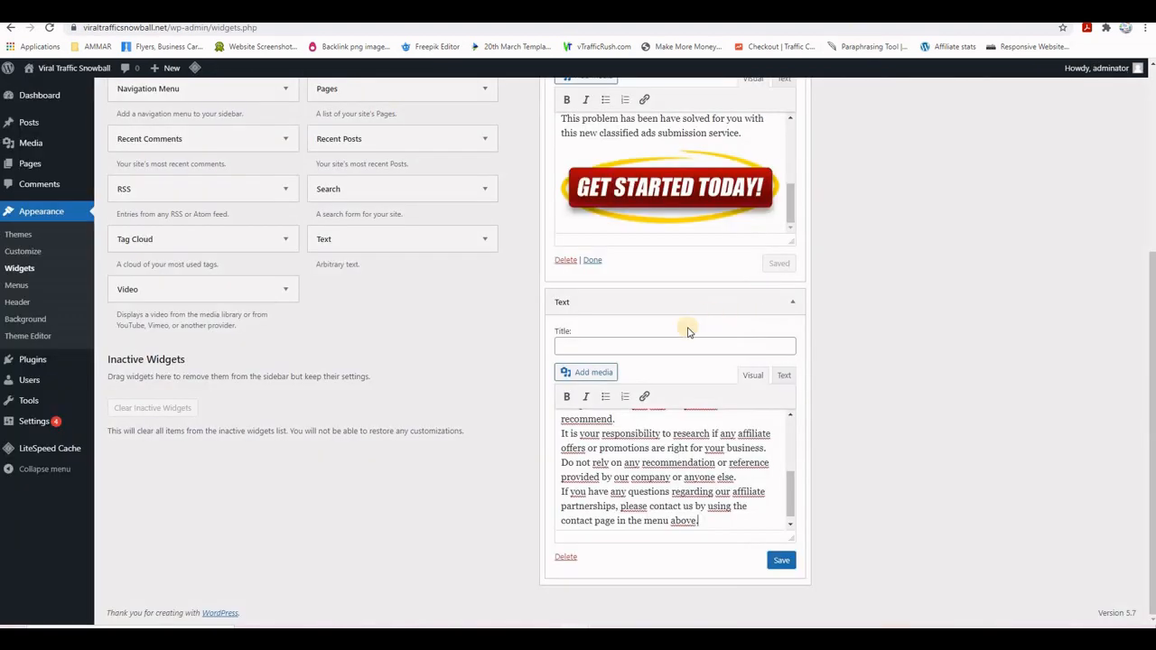
pyautogui.click(658, 343)
pyautogui.hotkey('ctrl', 'v')
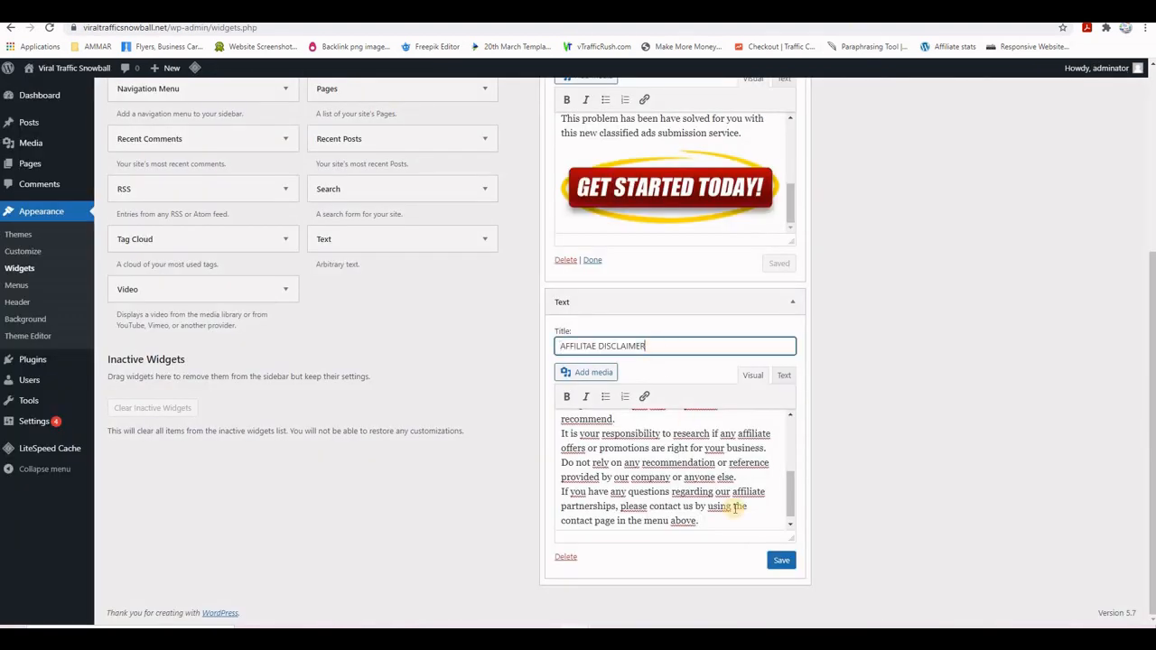
pyautogui.click(781, 560)
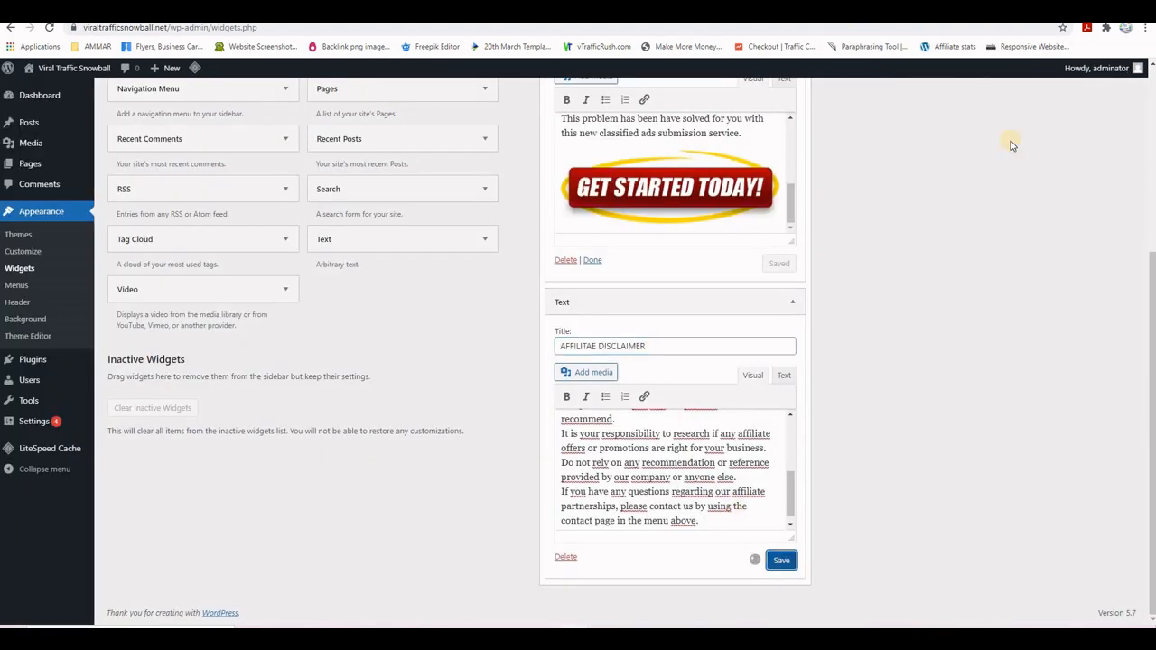
pyautogui.hotkey('ctrl', 'Tab')
pyautogui.scroll(-15, 1035, 380)
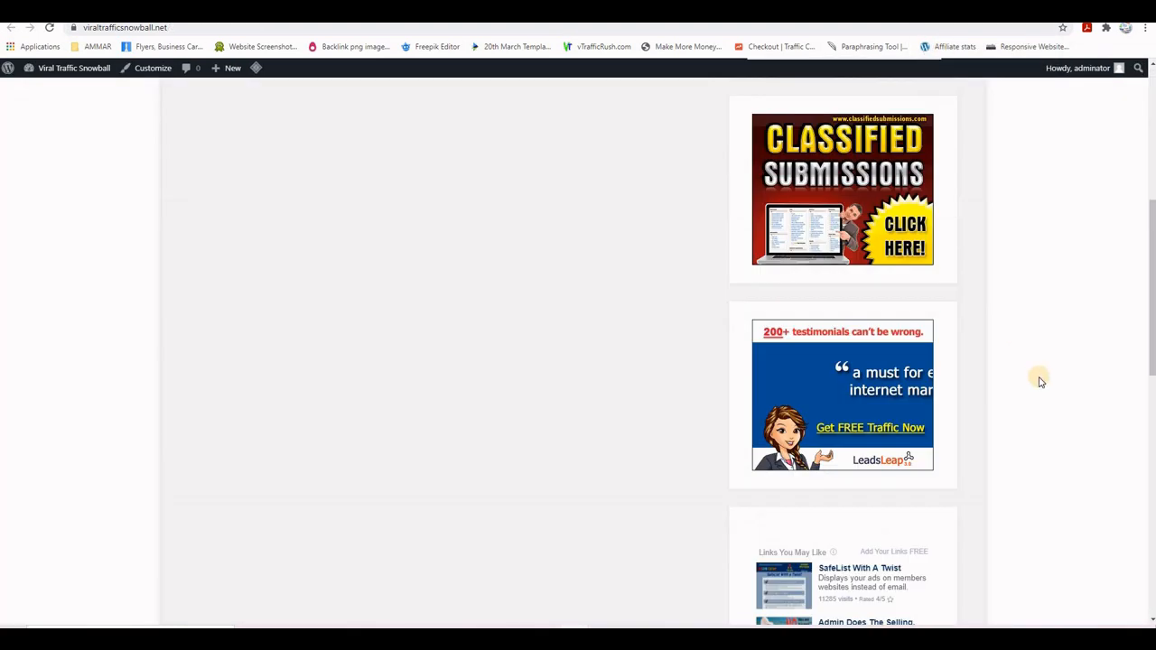
# - Reload the live site, scroll down to the AFFILITAE DISCLAIMER widget, then back to the top
pyautogui.click(48, 30)
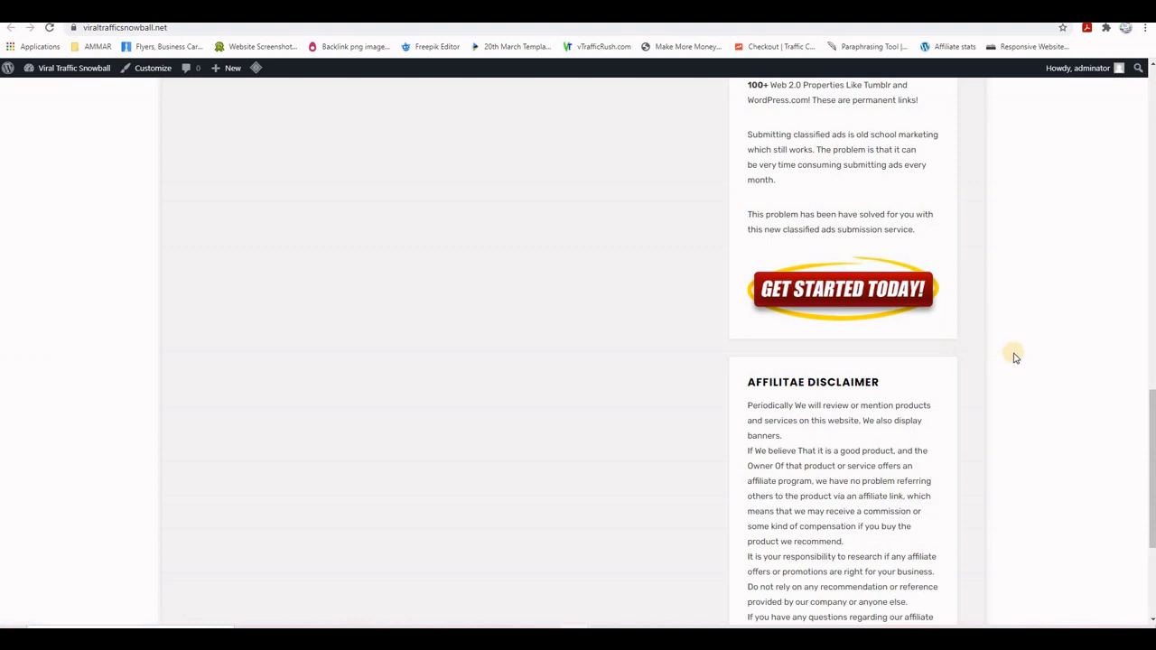
pyautogui.scroll(-3, 1011, 356)
pyautogui.scroll(12, 1005, 444)
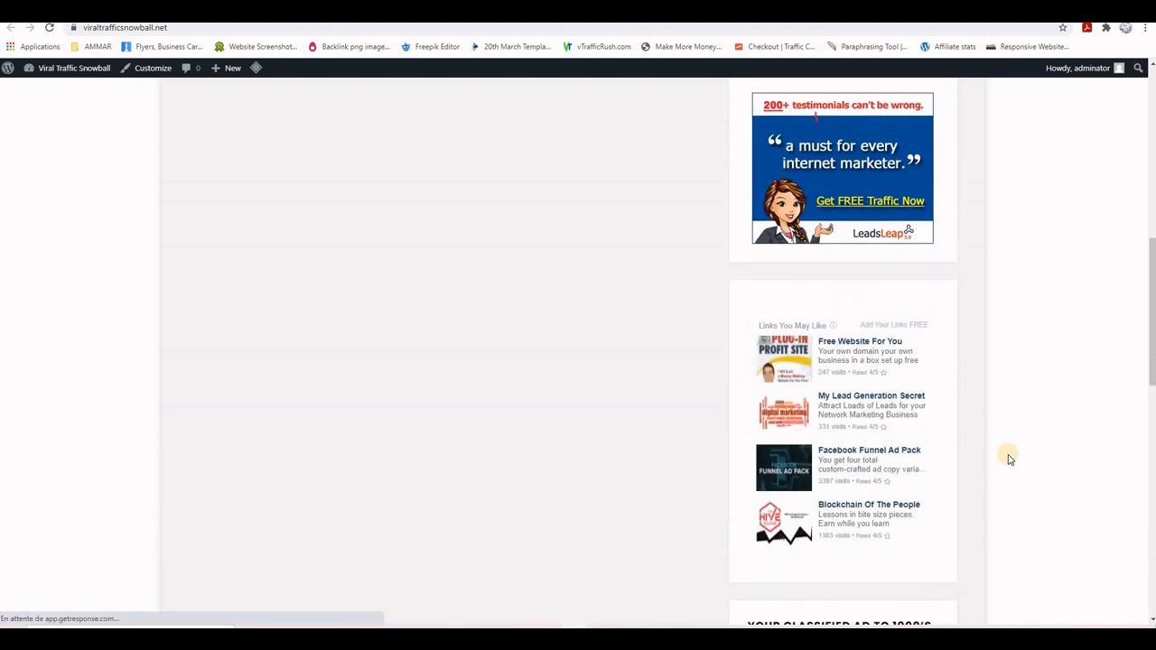
pyautogui.scroll(2, 1009, 459)
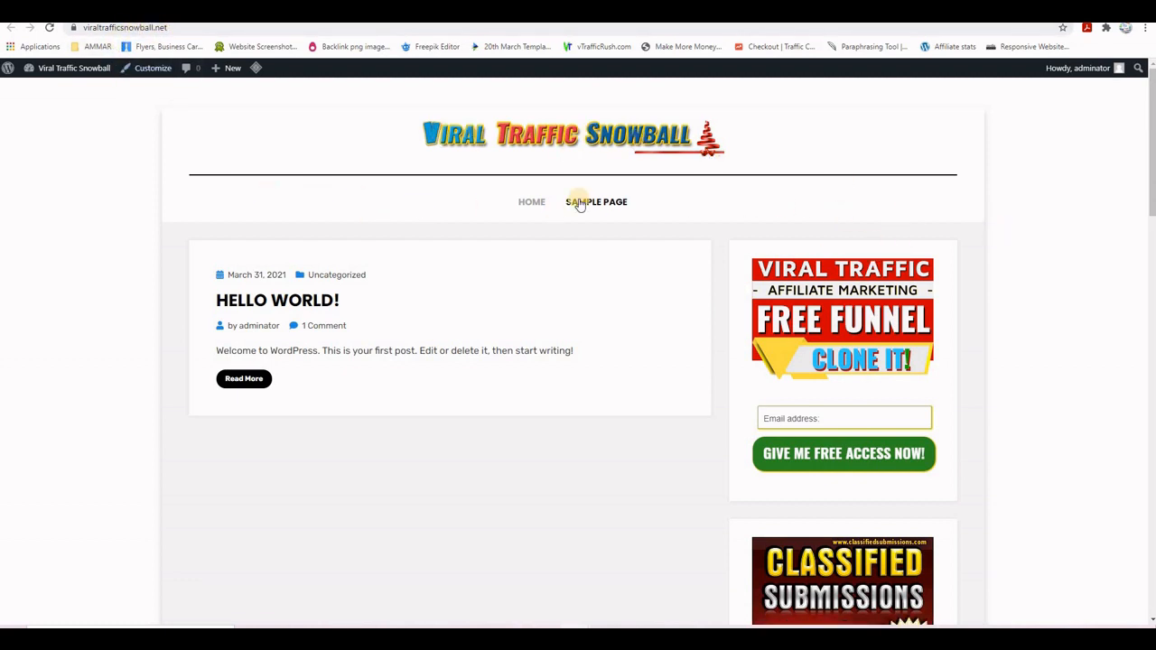
pyautogui.scroll(-15, 897, 334)
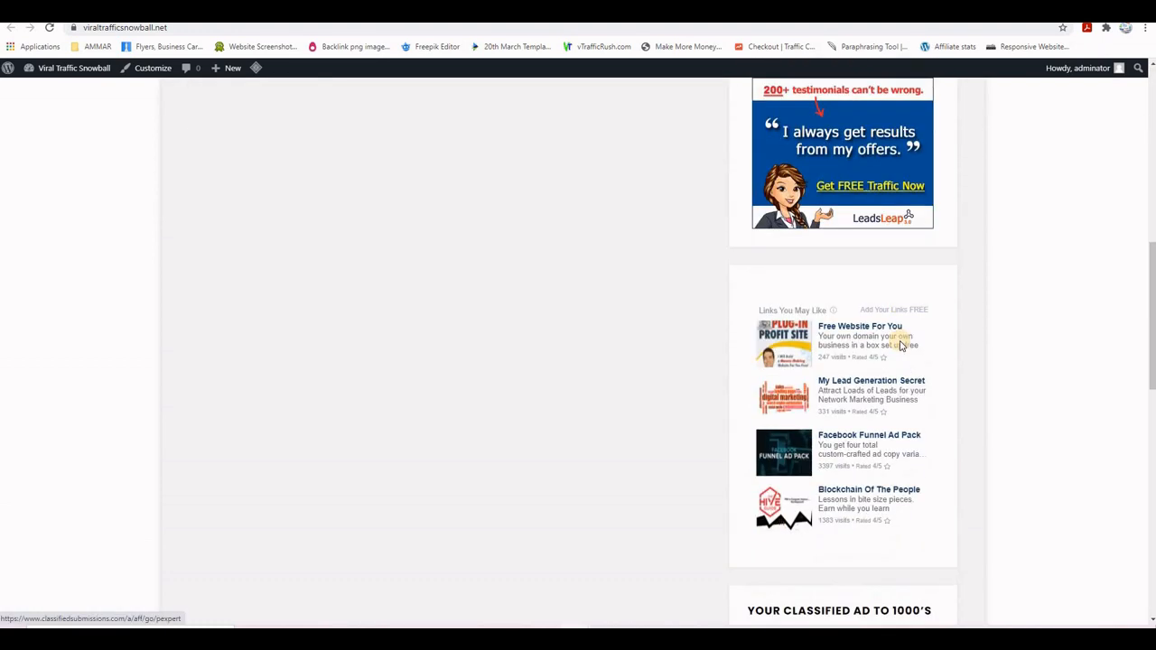
pyautogui.scroll(15, 900, 348)
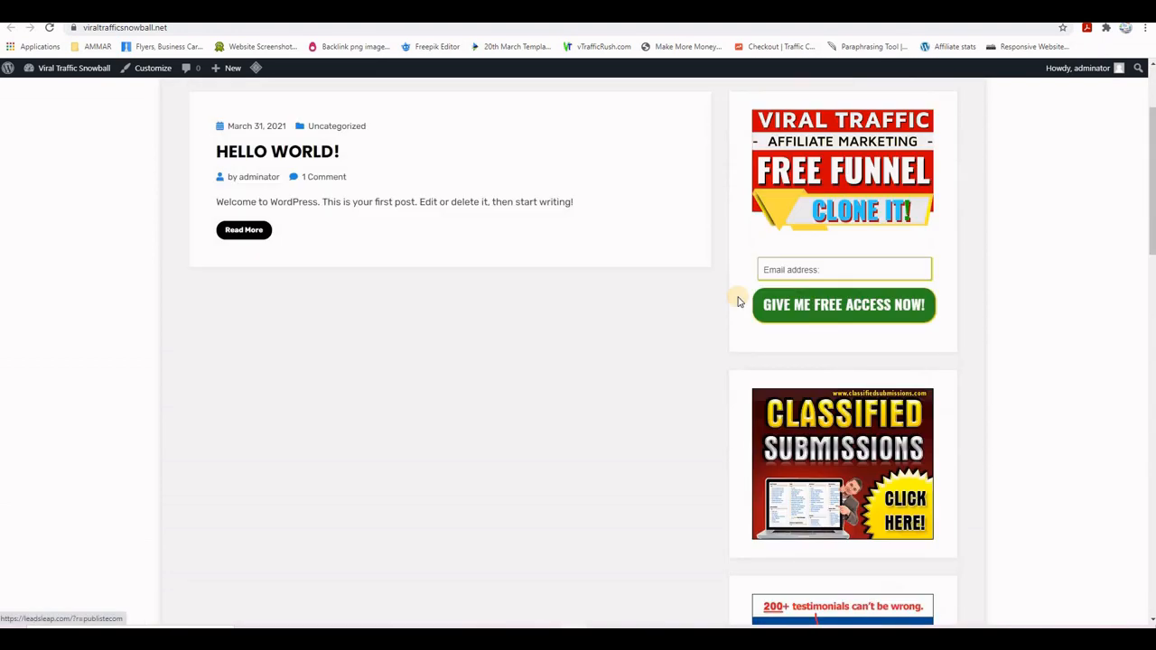
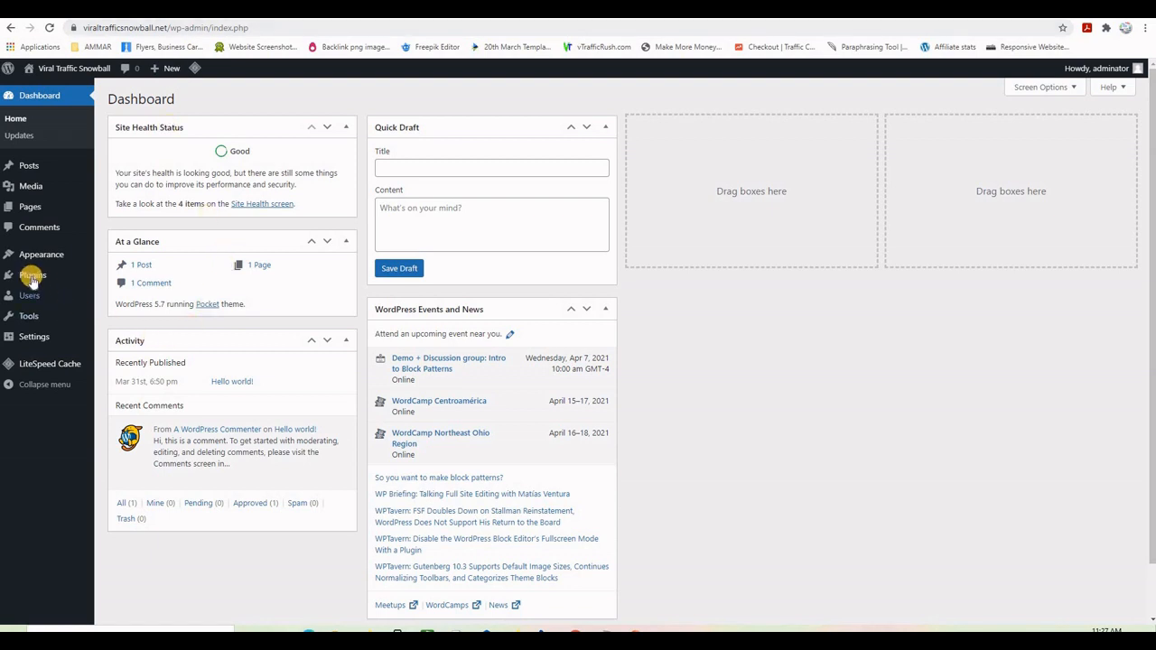
# - Search the plugin directory for 'wordfence', then install and activate Wordfence Security
pyautogui.moveTo(32, 278)
pyautogui.click(131, 296)
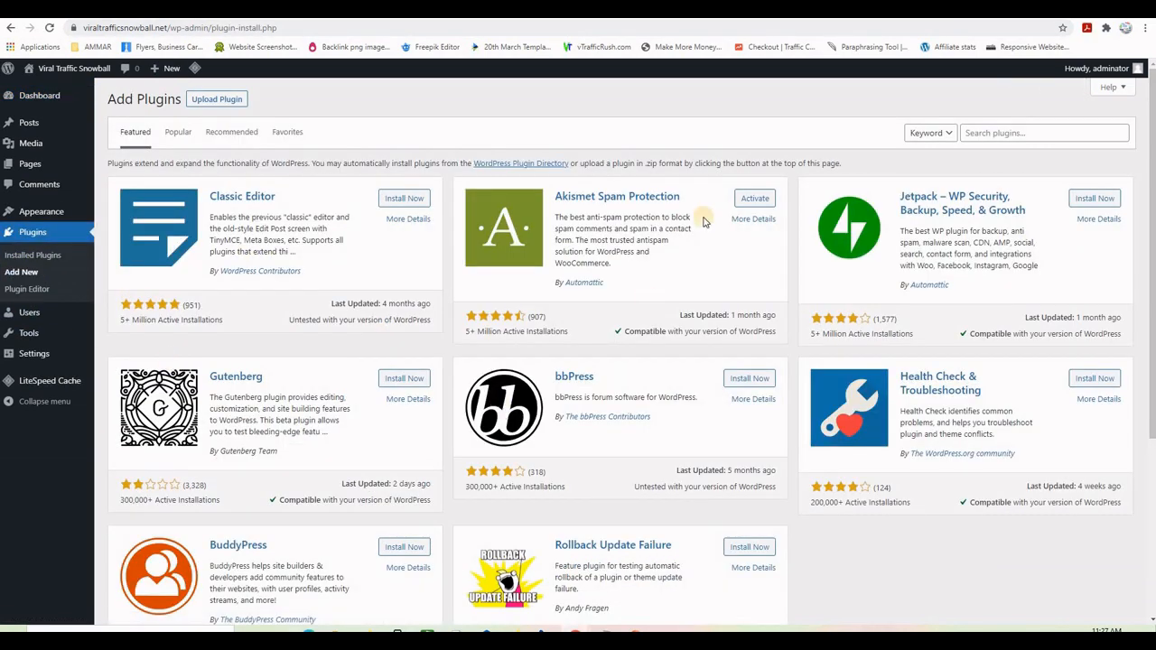
pyautogui.click(987, 133)
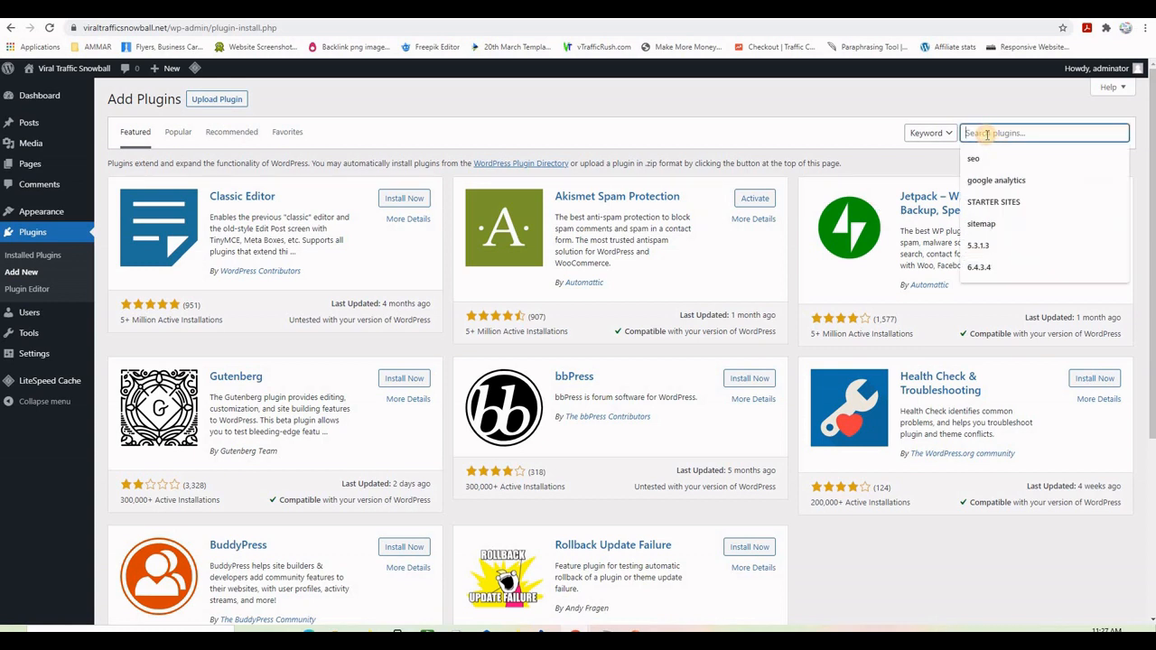
pyautogui.write('wordfence')
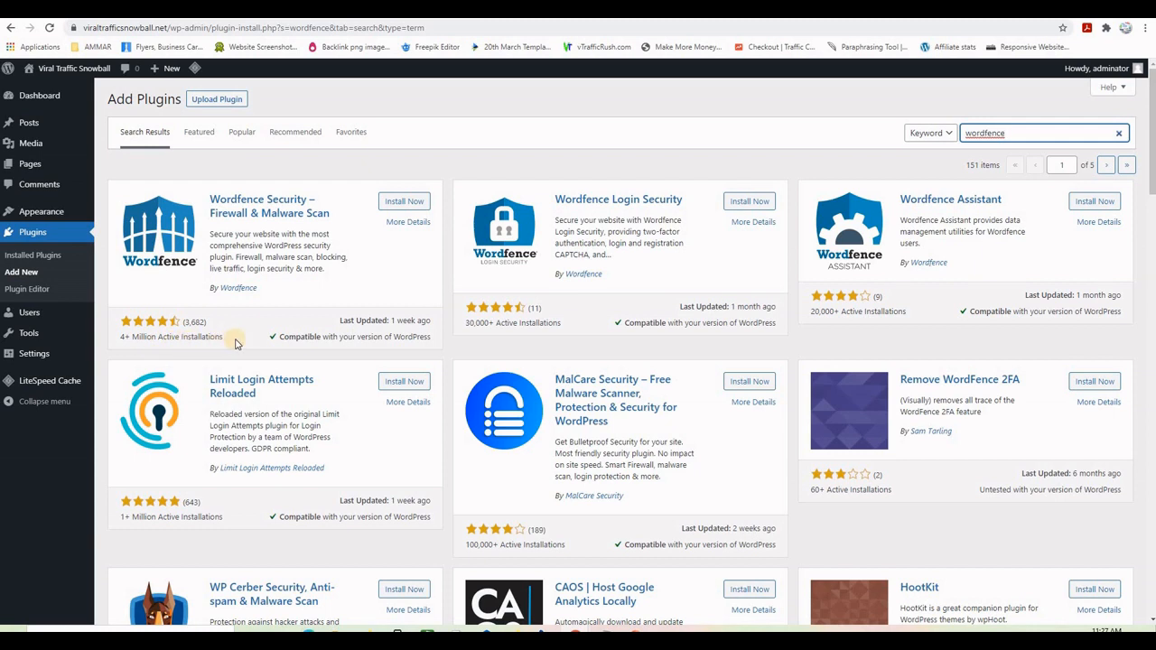
pyautogui.click(404, 201)
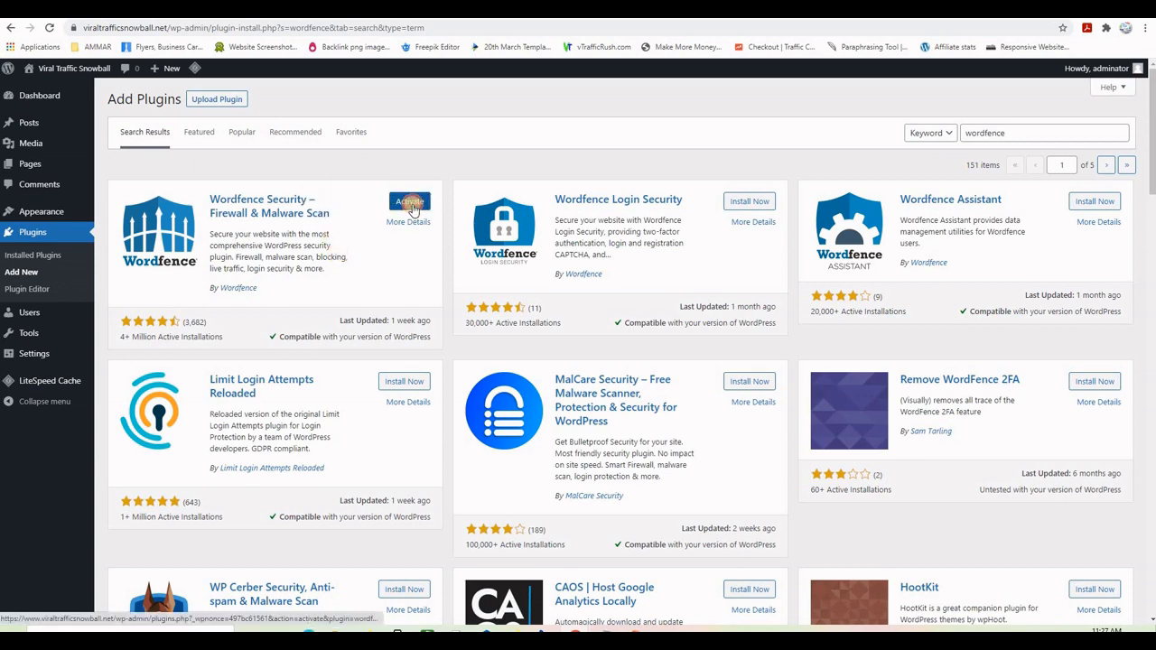
pyautogui.click(411, 206)
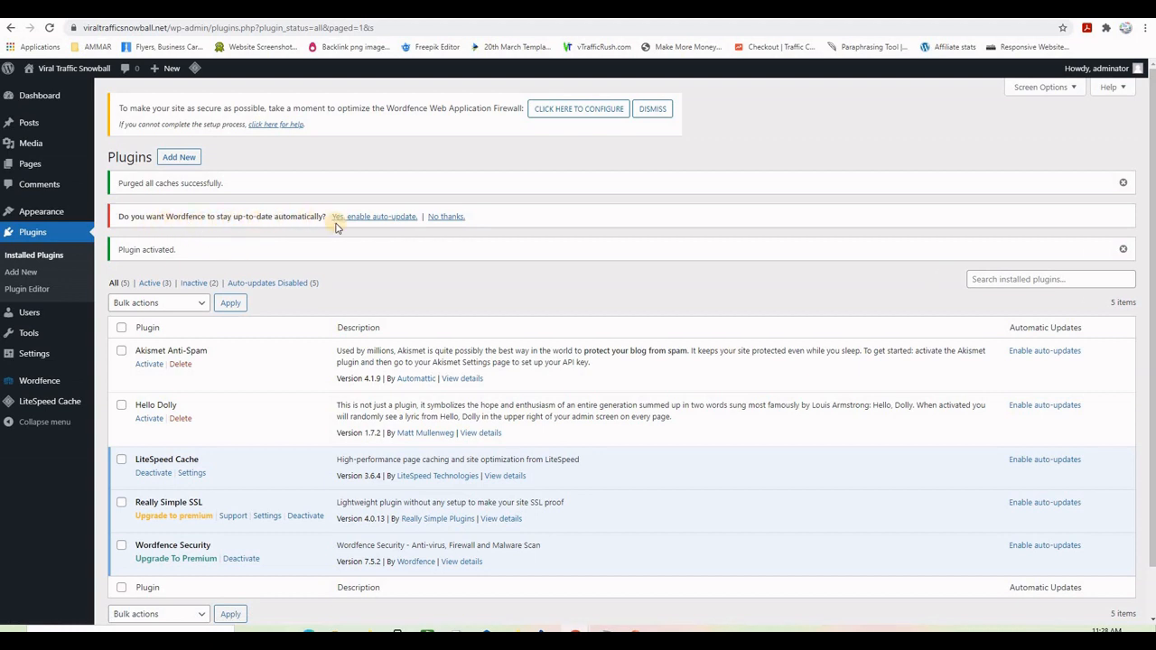
# - Turn on Wordfence automatic updates and return to the Add Plugins page
pyautogui.click(379, 221)
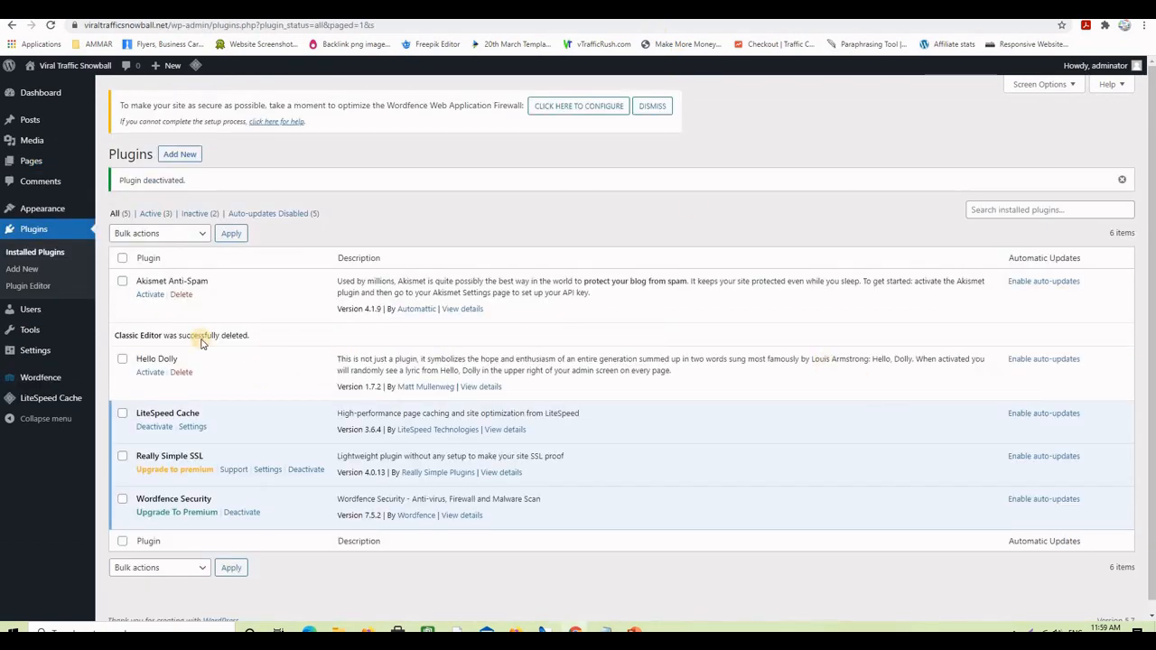
pyautogui.click(23, 272)
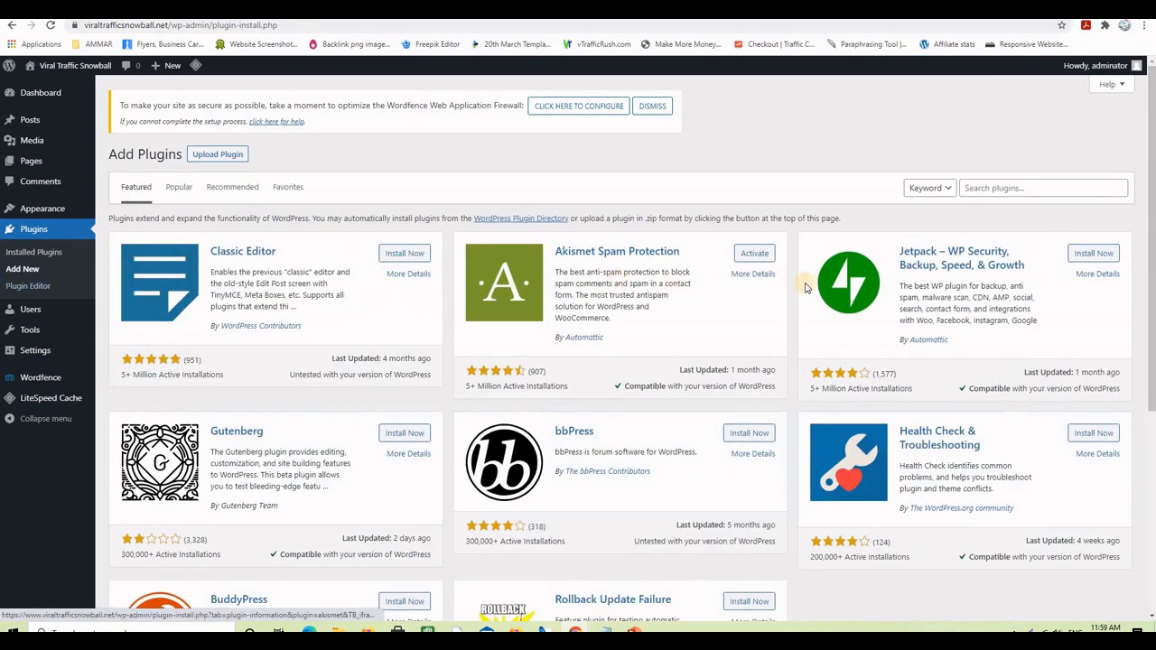
# - Search for 'classic editor', install and activate Classic Editor, then return to Add Plugins
pyautogui.click(963, 188)
pyautogui.write('cla')
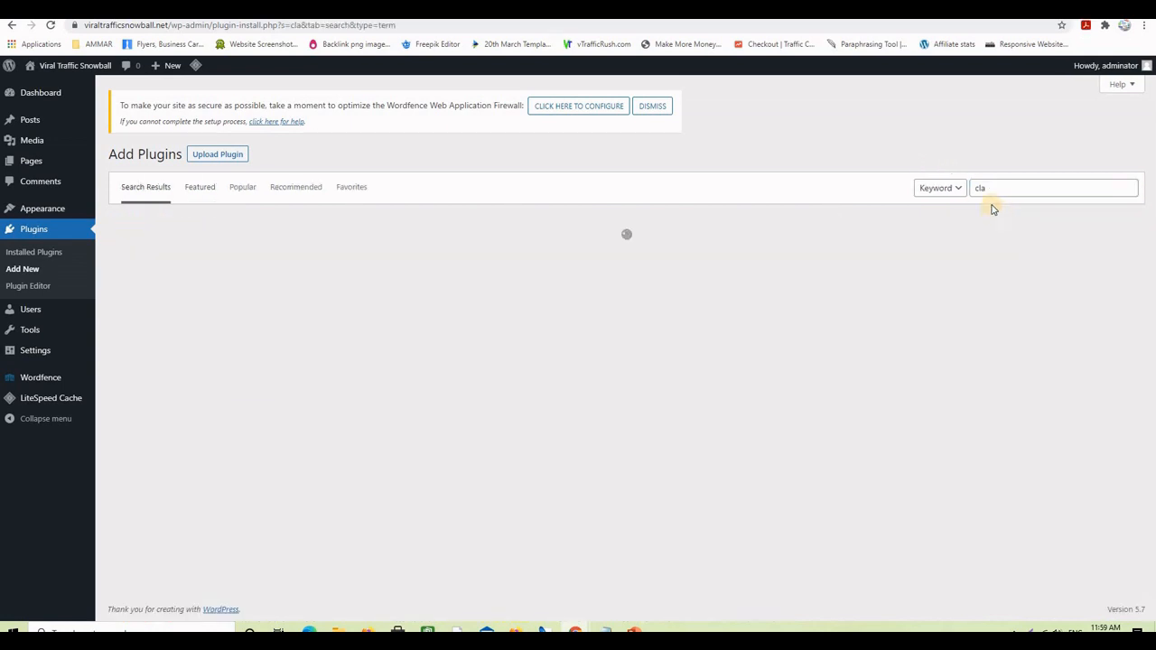
pyautogui.click(995, 186)
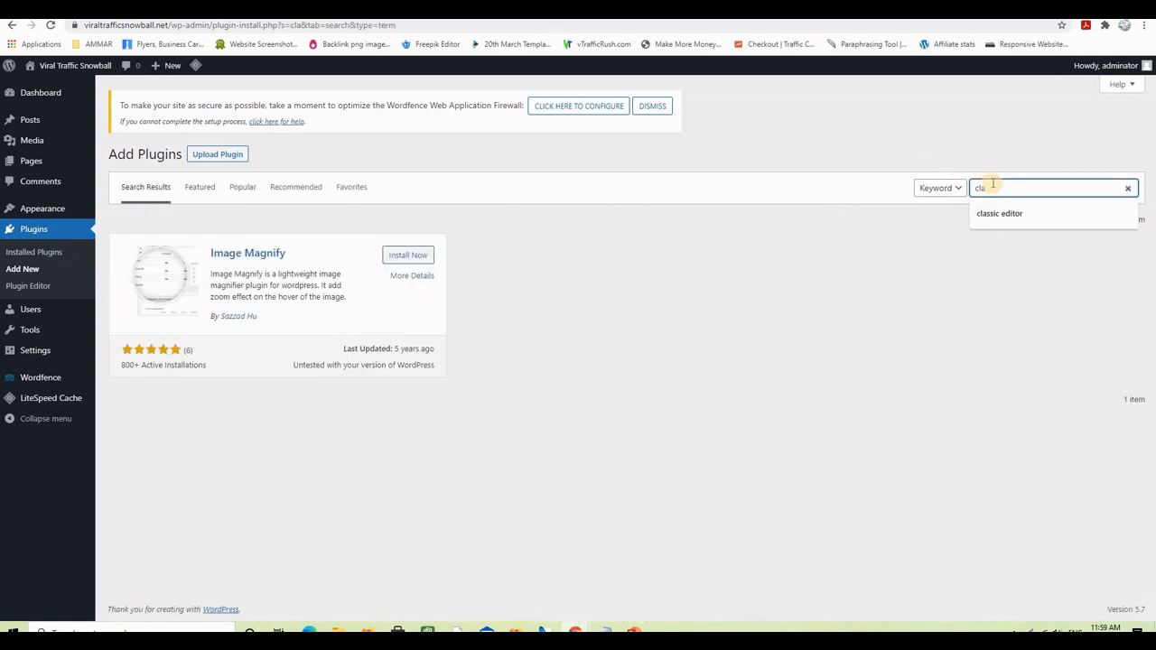
pyautogui.click(996, 214)
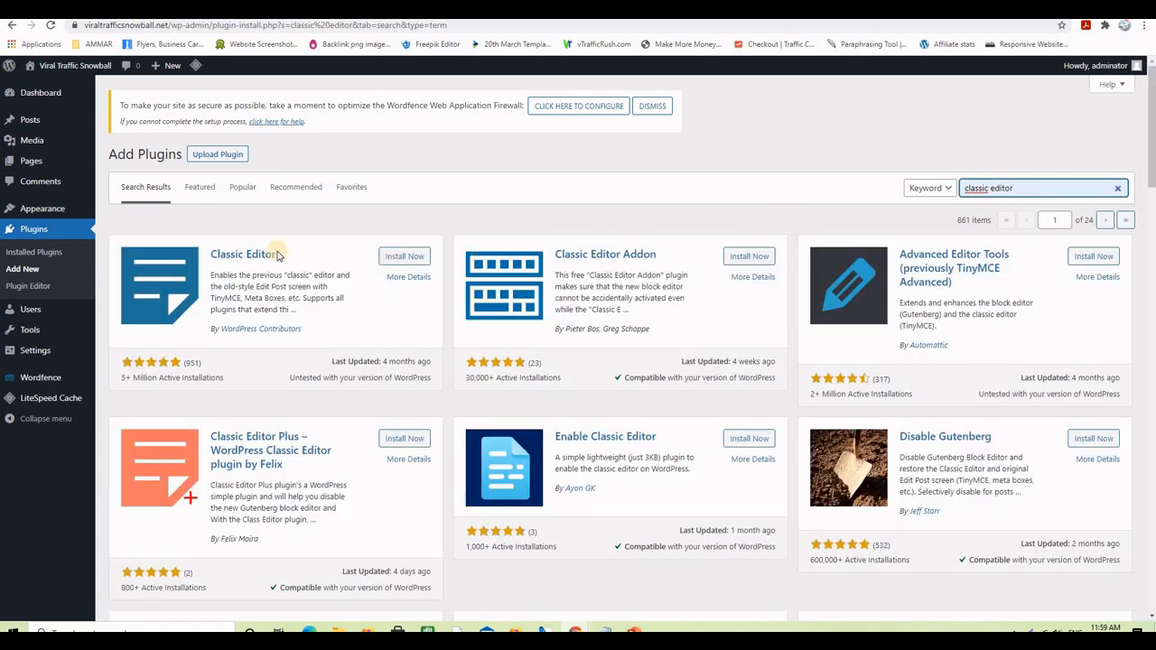
pyautogui.click(402, 257)
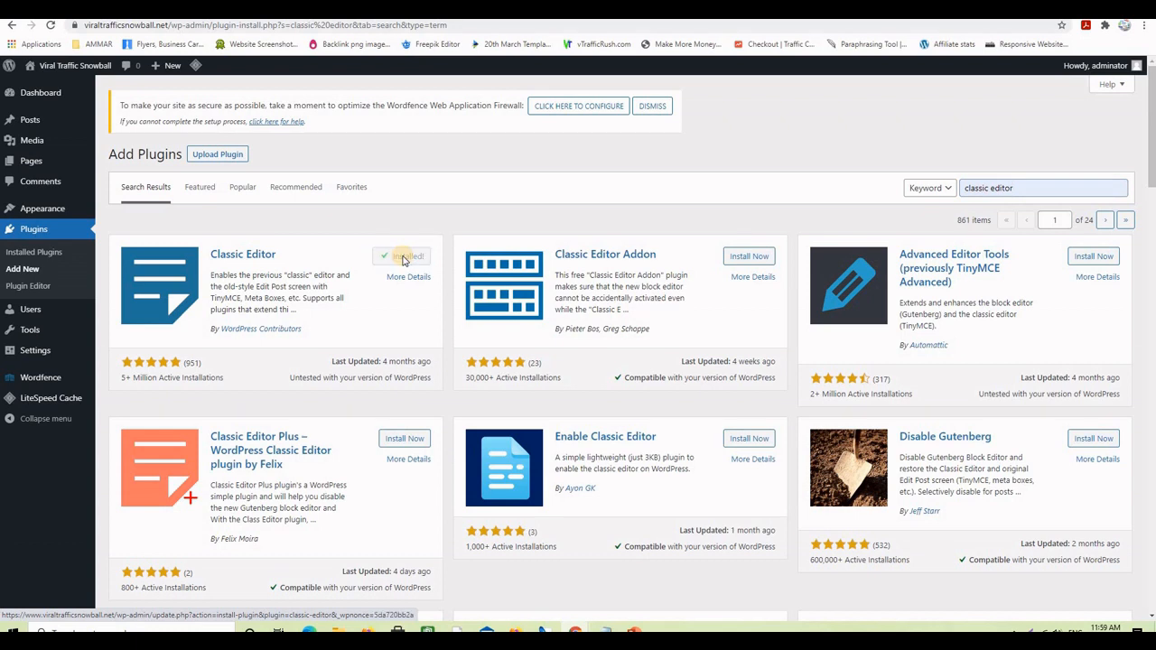
pyautogui.click(404, 258)
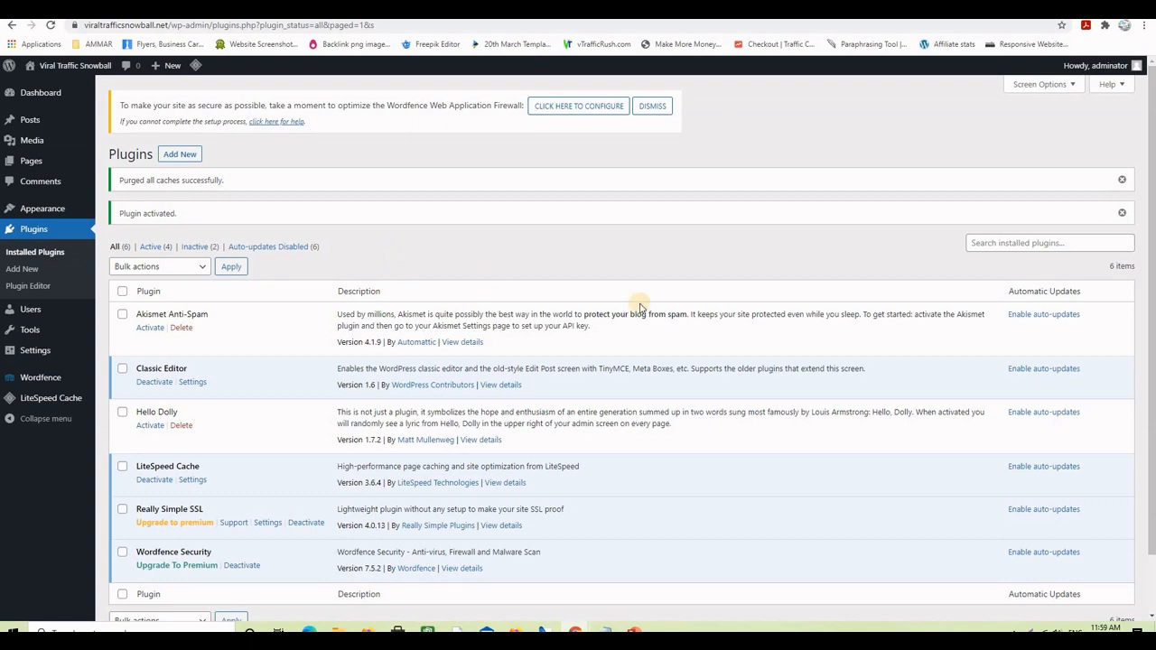
pyautogui.click(34, 270)
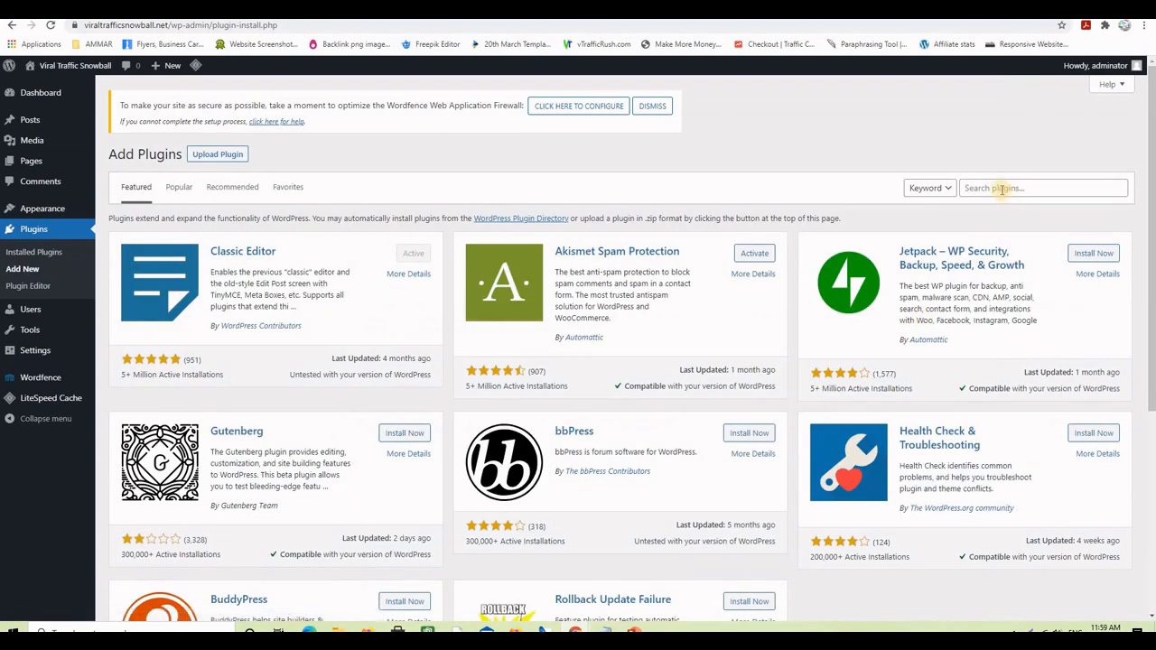
pyautogui.click(999, 188)
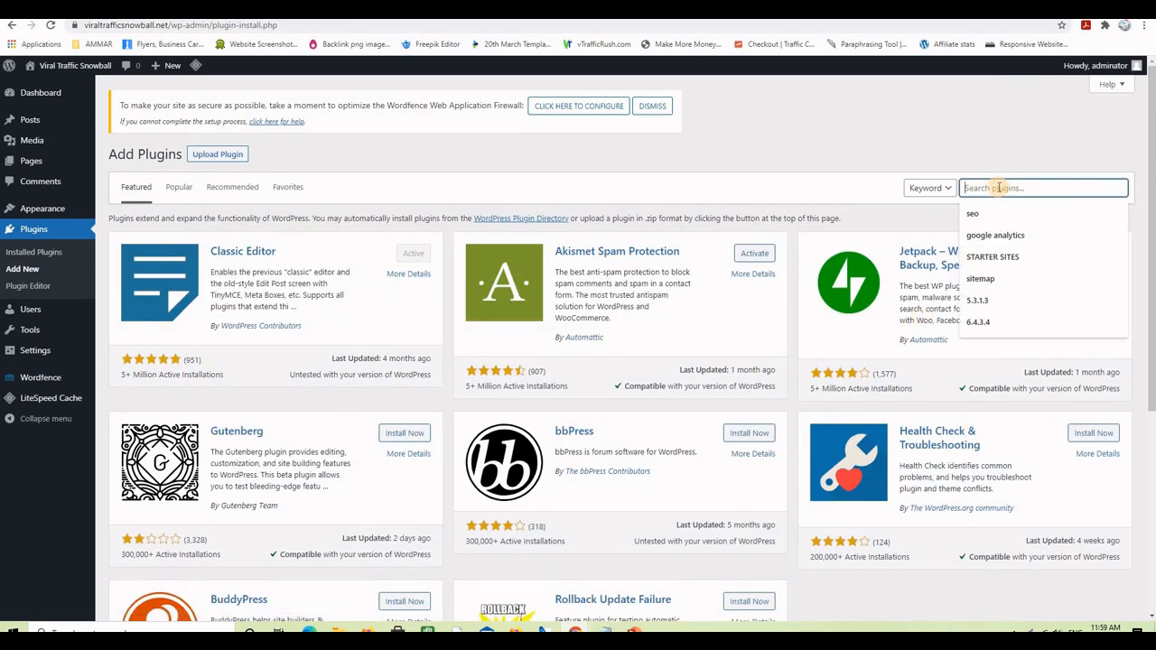
# - Search for 'Advanced Editor Tools' by pasting the name, then install and activate it
pyautogui.write('Advanced Editor Tools')
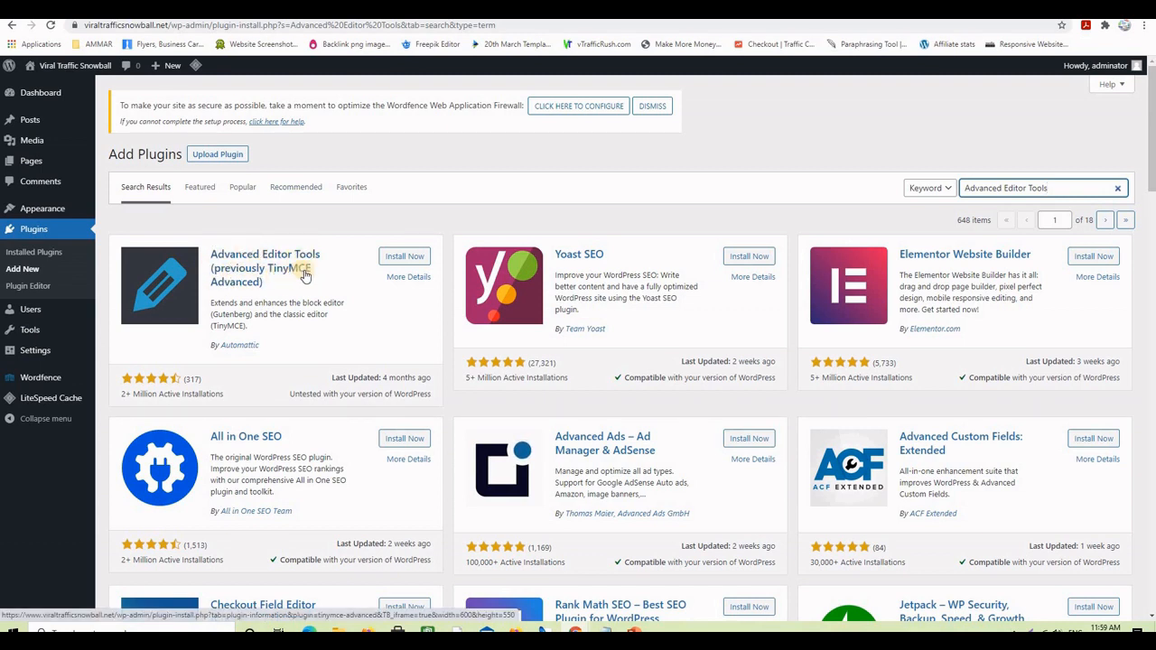
pyautogui.click(412, 259)
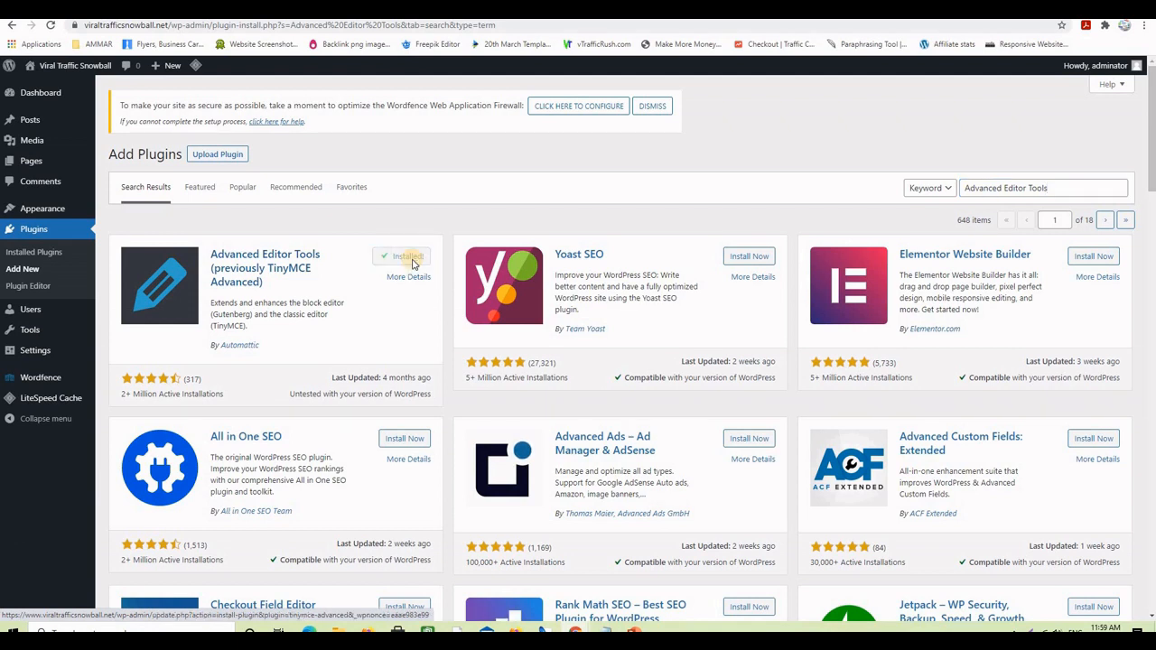
pyautogui.click(416, 261)
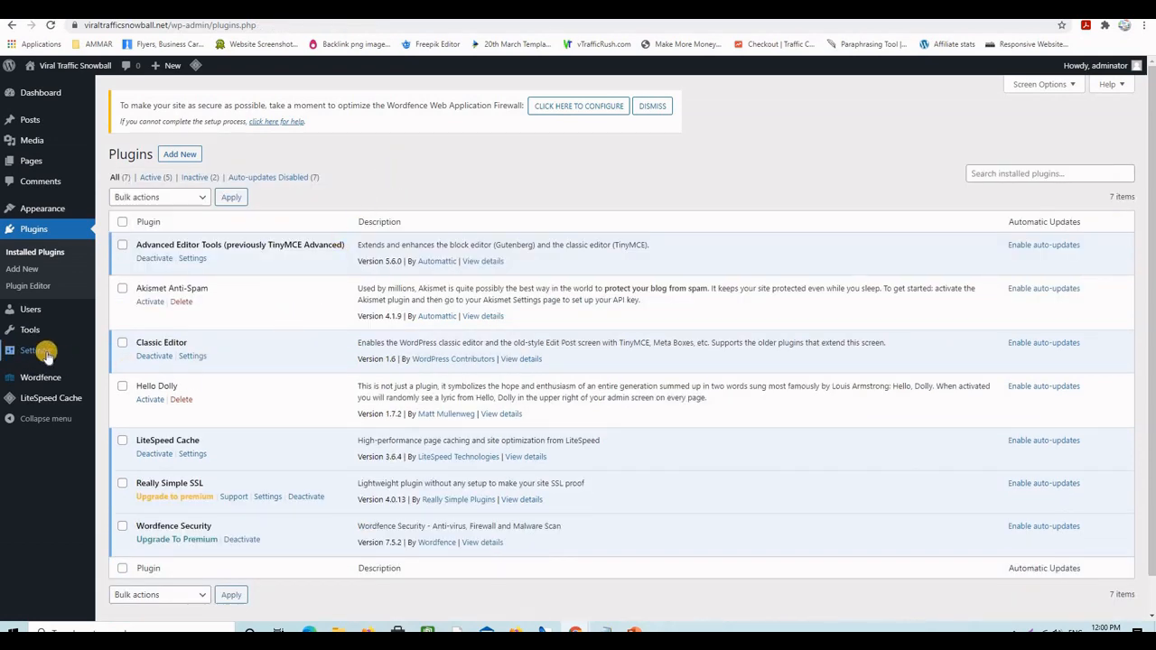
pyautogui.moveTo(36, 352)
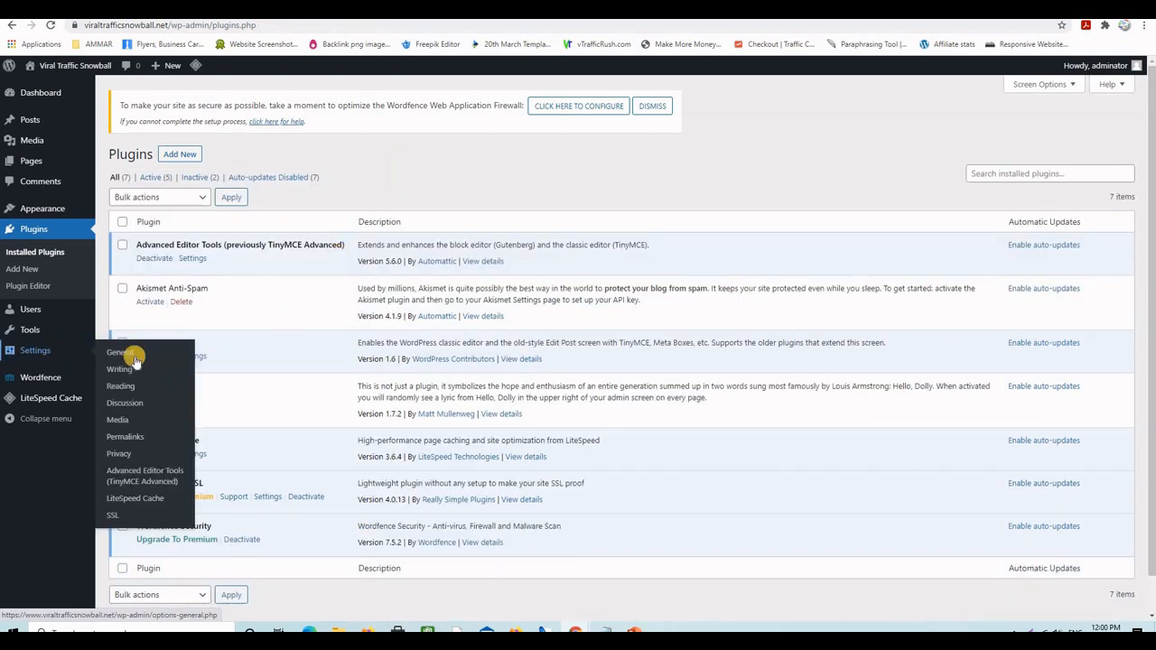
# - Add Justify, Source code, Insert/edit video and Background color to the Classic Editor (TinyMCE) toolbars and save
pyautogui.click(140, 476)
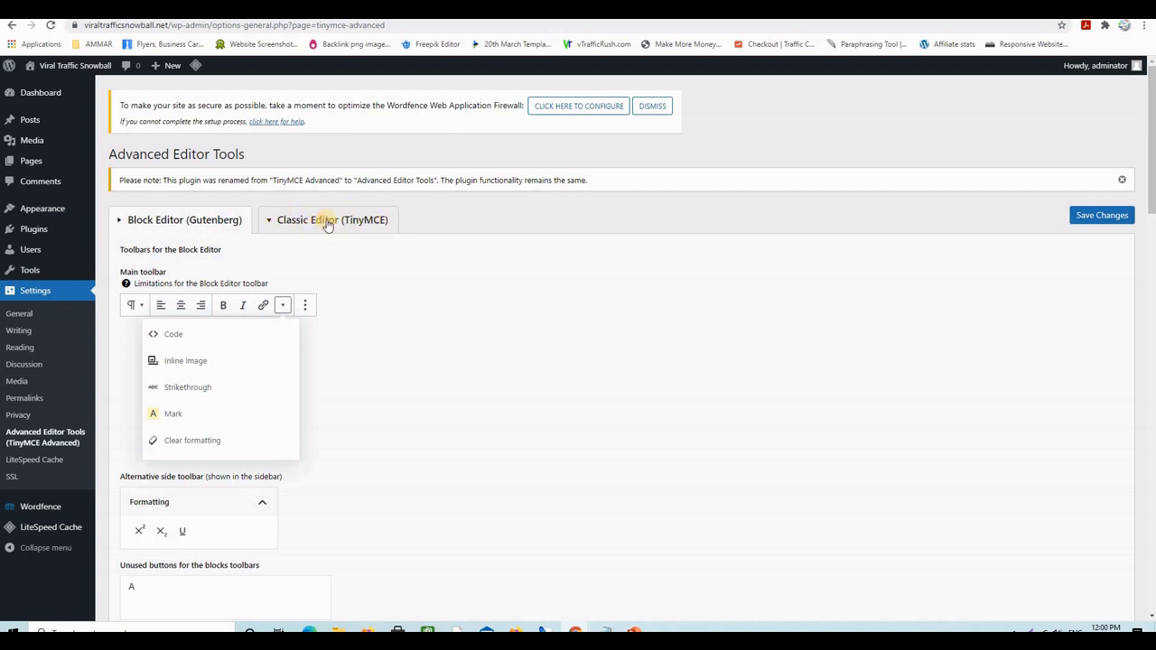
pyautogui.click(328, 222)
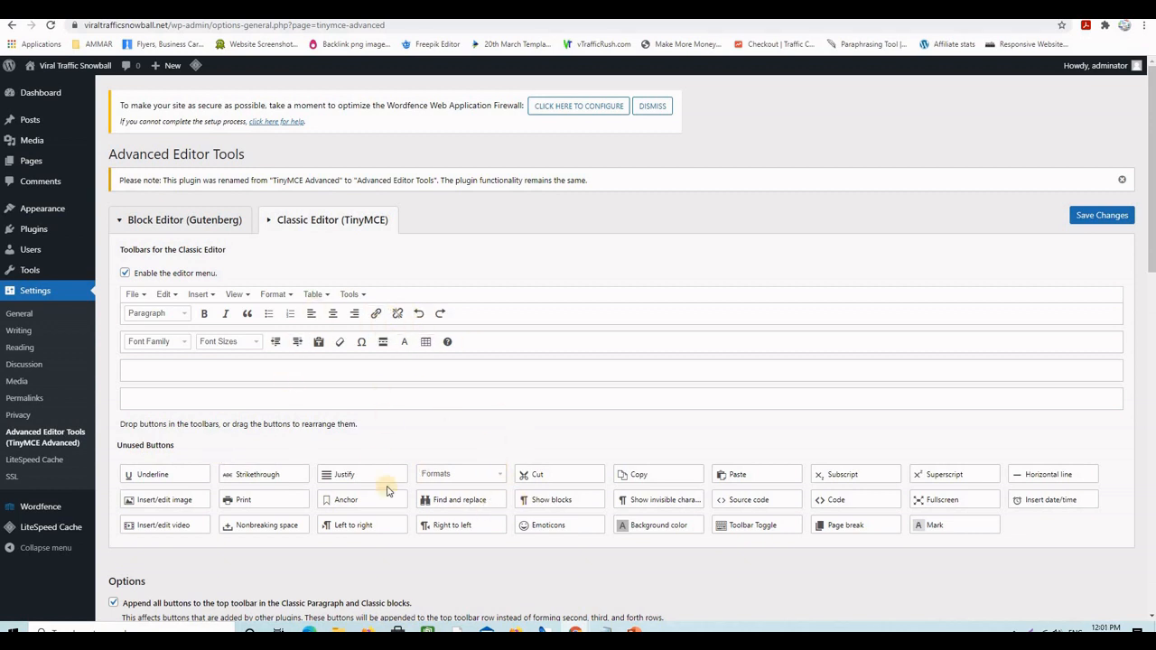
pyautogui.moveTo(330, 473); pyautogui.dragTo(383, 316)
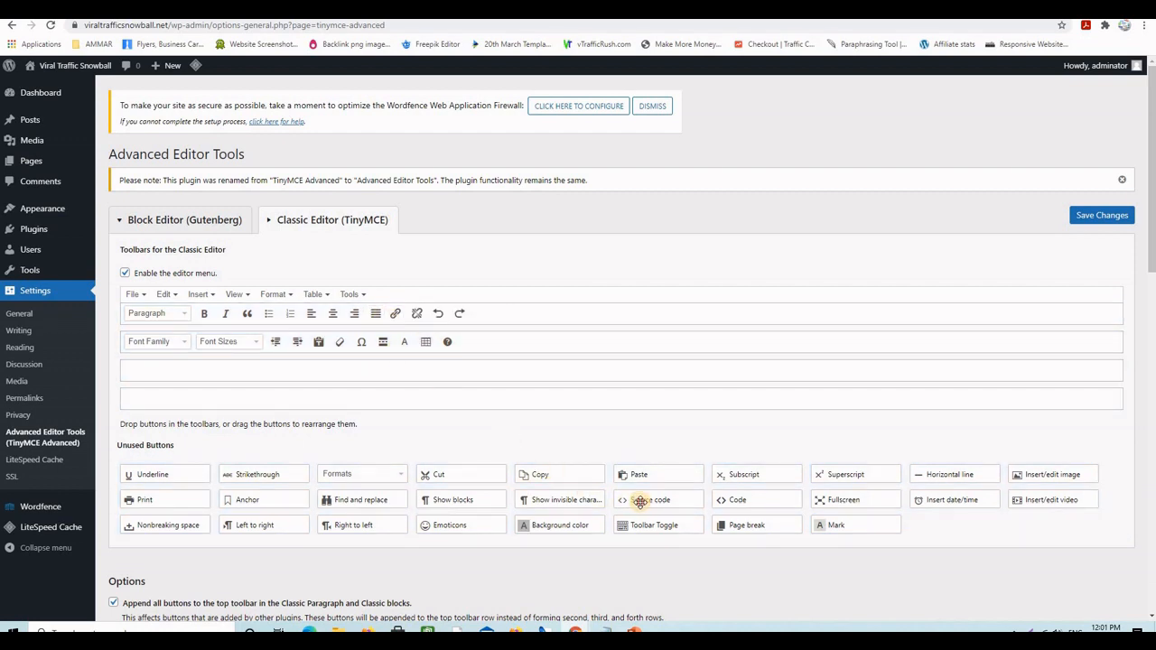
pyautogui.moveTo(639, 502); pyautogui.dragTo(485, 341)
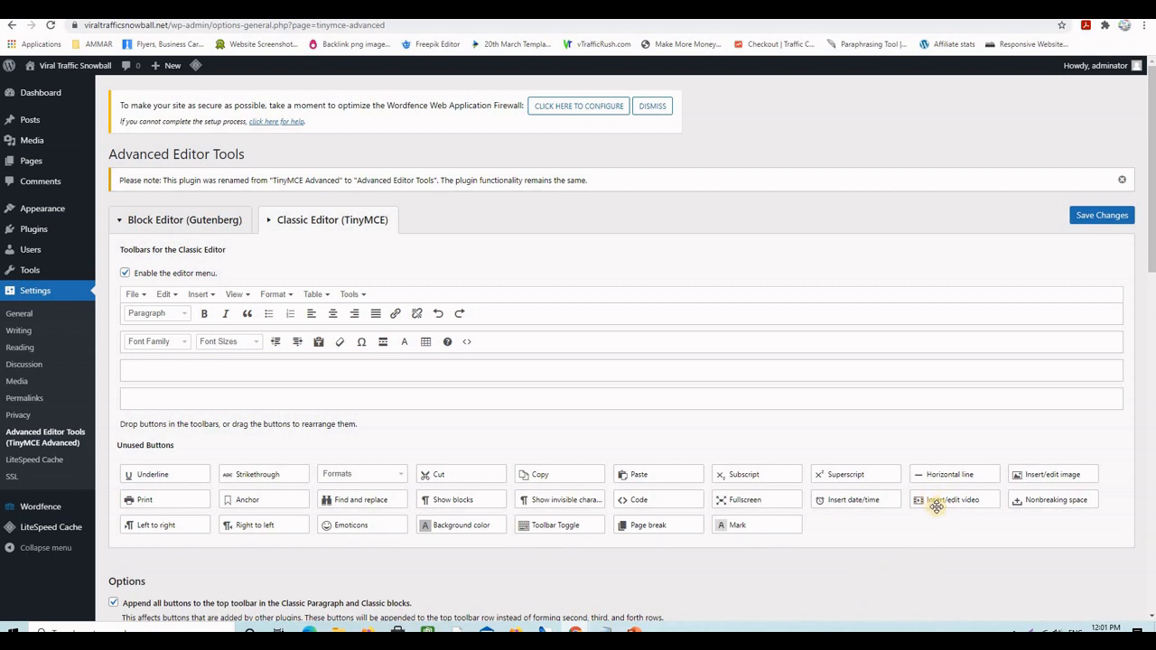
pyautogui.moveTo(936, 504); pyautogui.dragTo(493, 316)
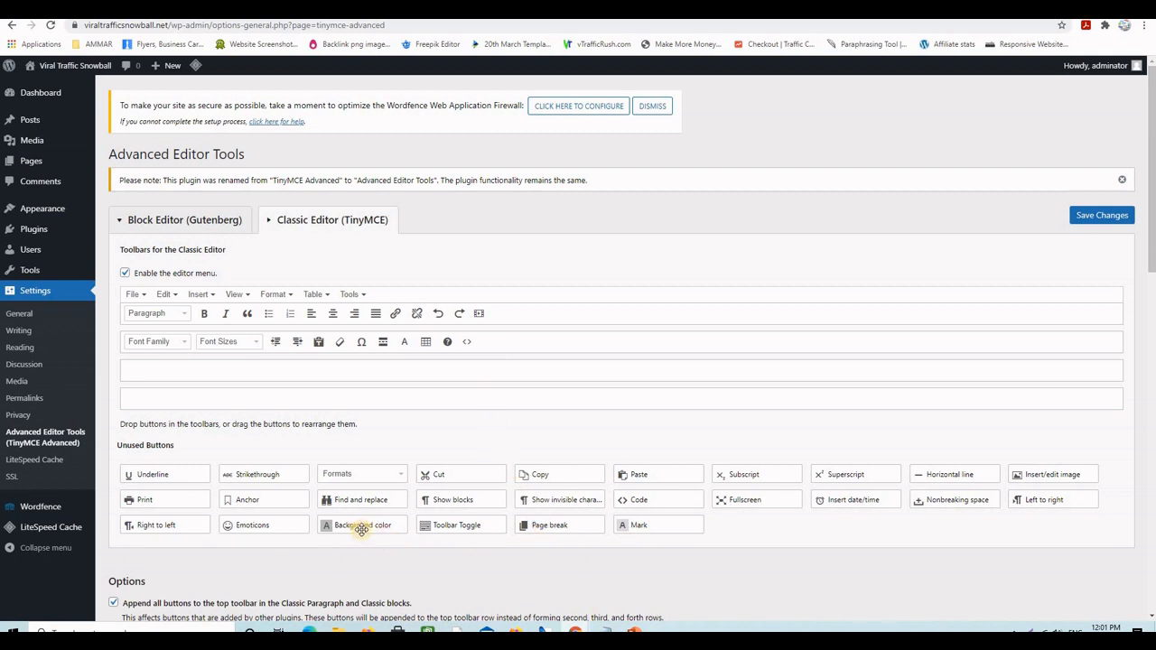
pyautogui.moveTo(361, 529); pyautogui.dragTo(531, 320)
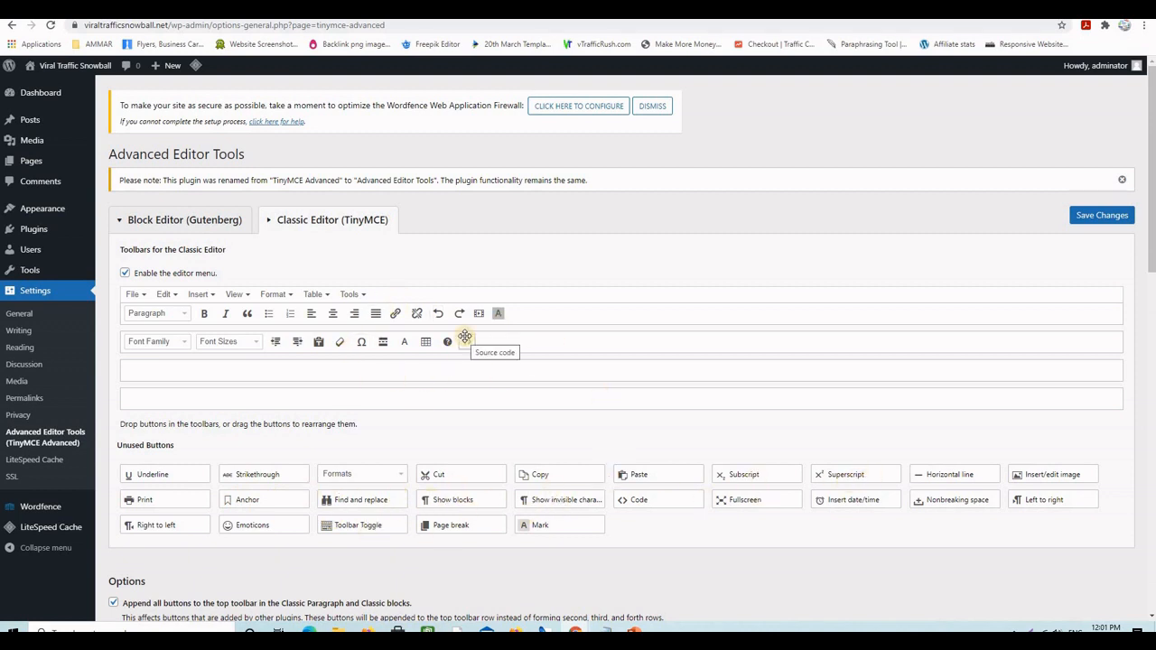
pyautogui.click(1091, 215)
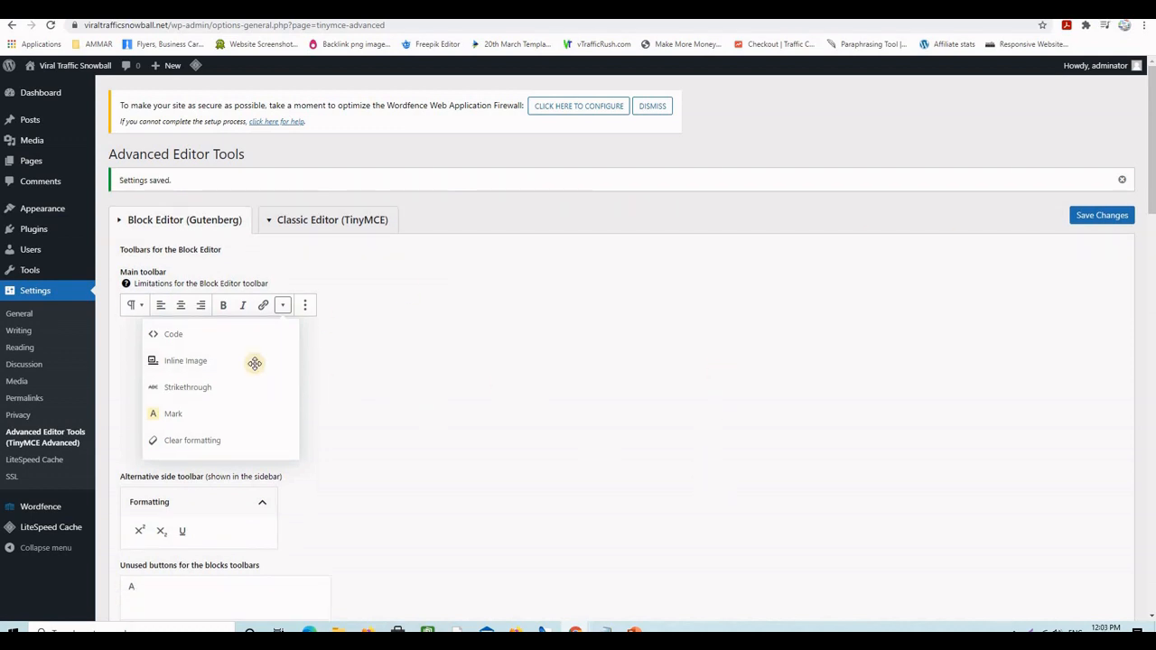
# - Open Sample Page in the editor and make the word 'page' in the first sentence bold
pyautogui.moveTo(75, 166)
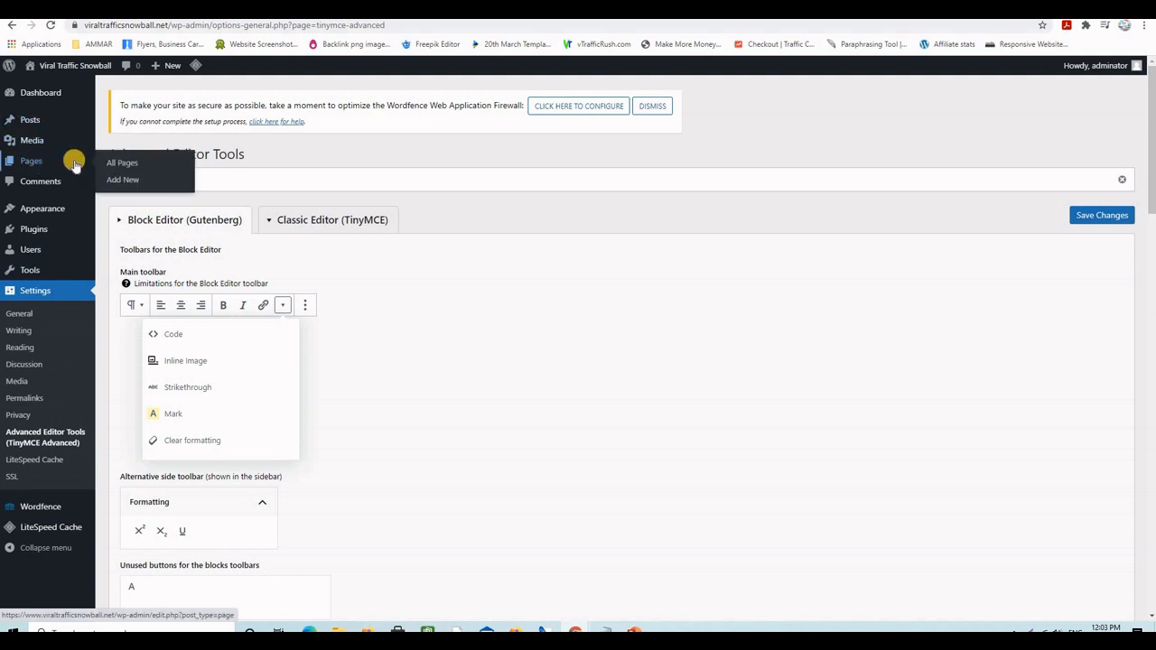
pyautogui.click(124, 164)
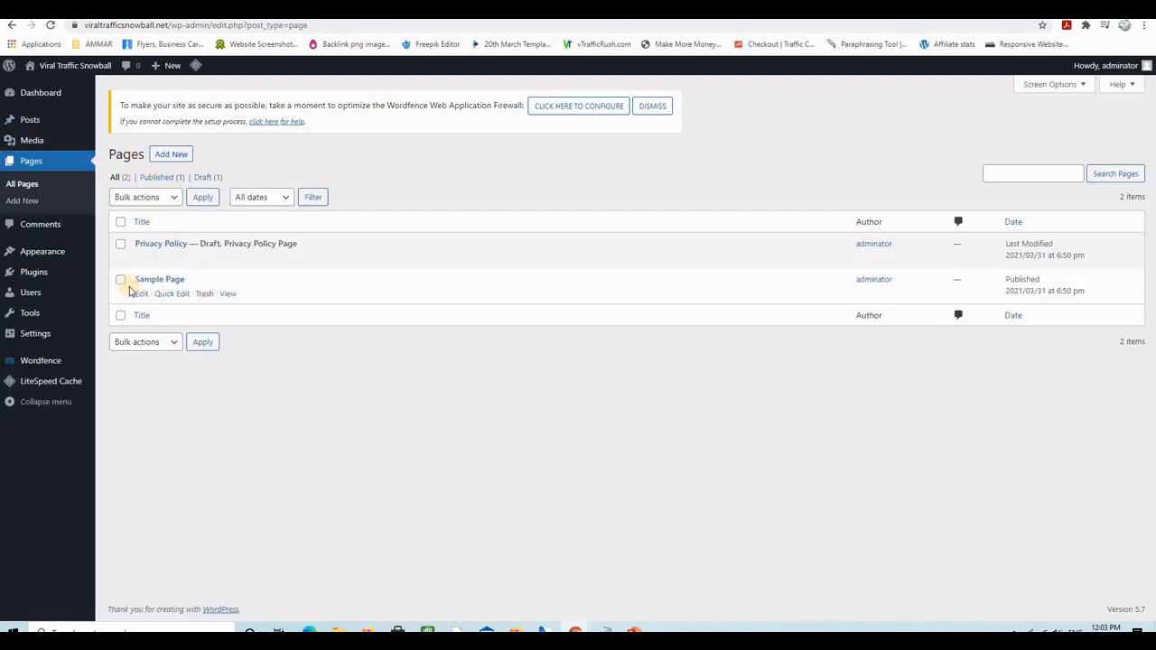
pyautogui.click(141, 296)
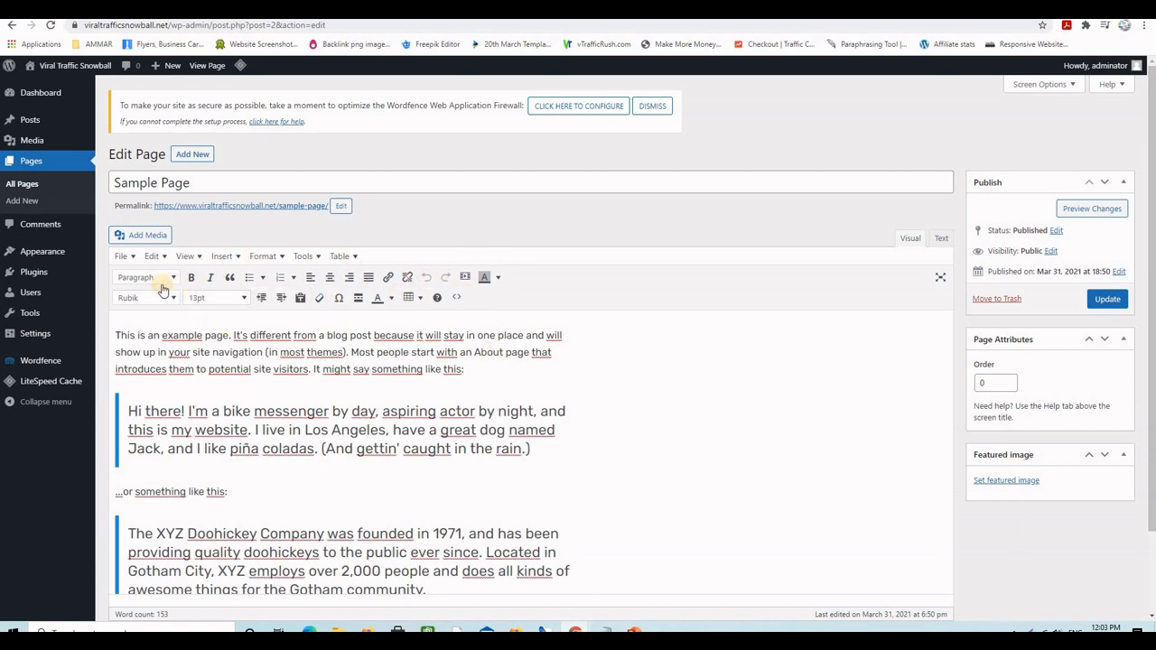
pyautogui.doubleClick(217, 335)
pyautogui.click(190, 277)
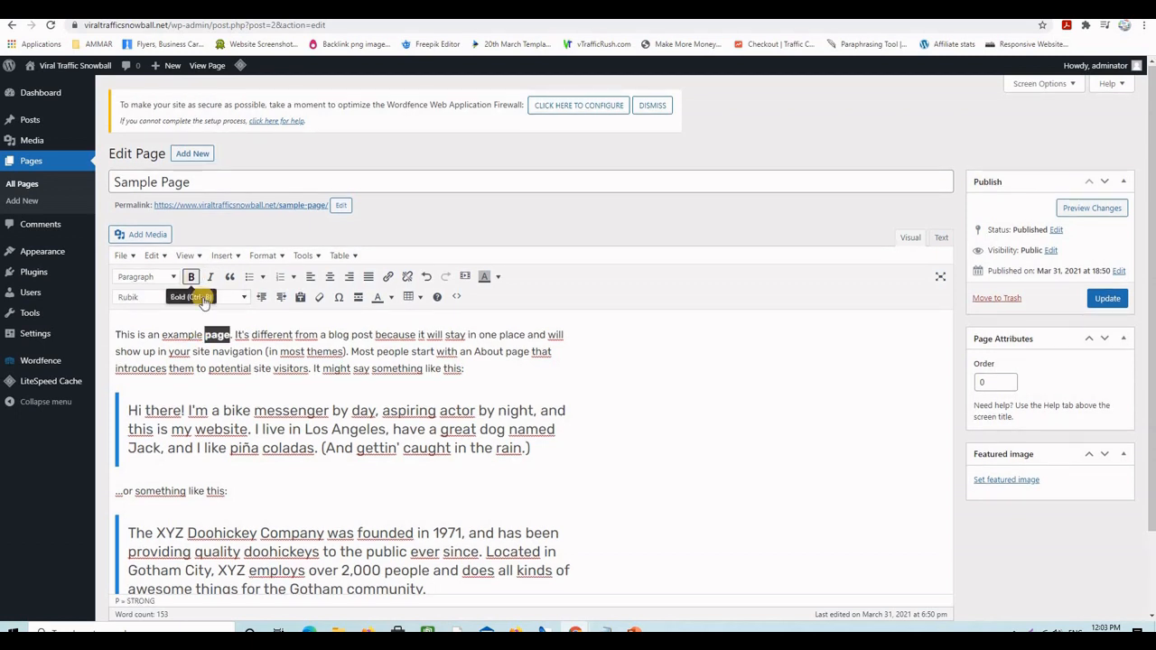
pyautogui.click(279, 351)
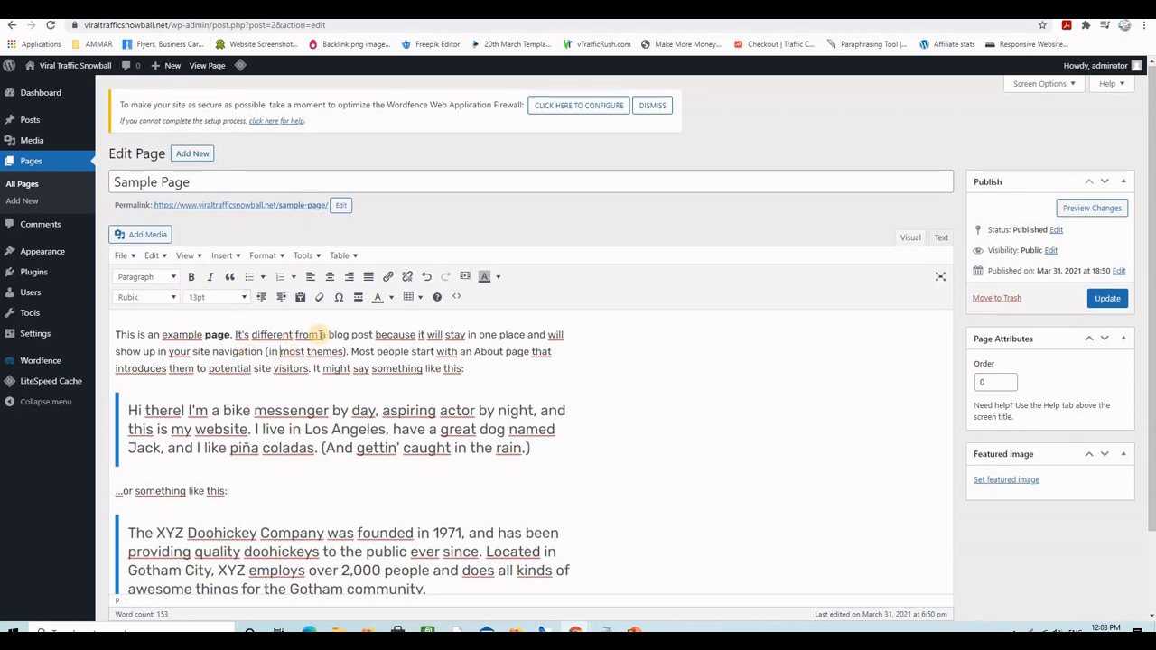
# - Highlight 'It's different from' in yellow and add an empty paragraph after the first paragraph
pyautogui.moveTo(319, 335); pyautogui.dragTo(235, 335)
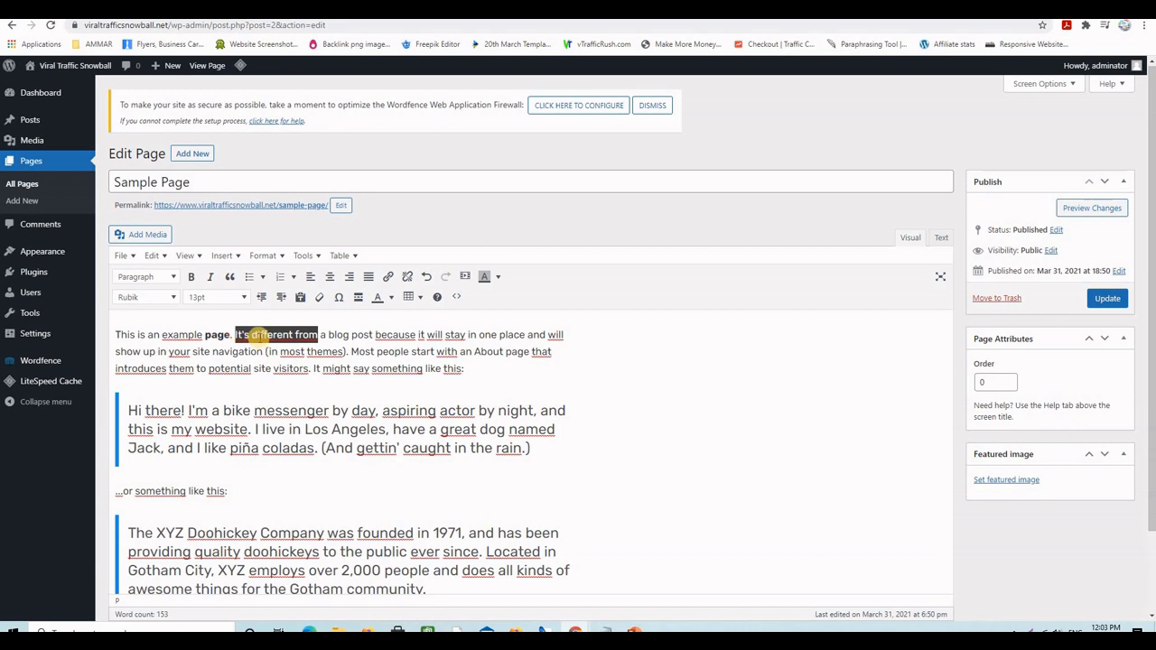
pyautogui.click(499, 278)
pyautogui.click(472, 332)
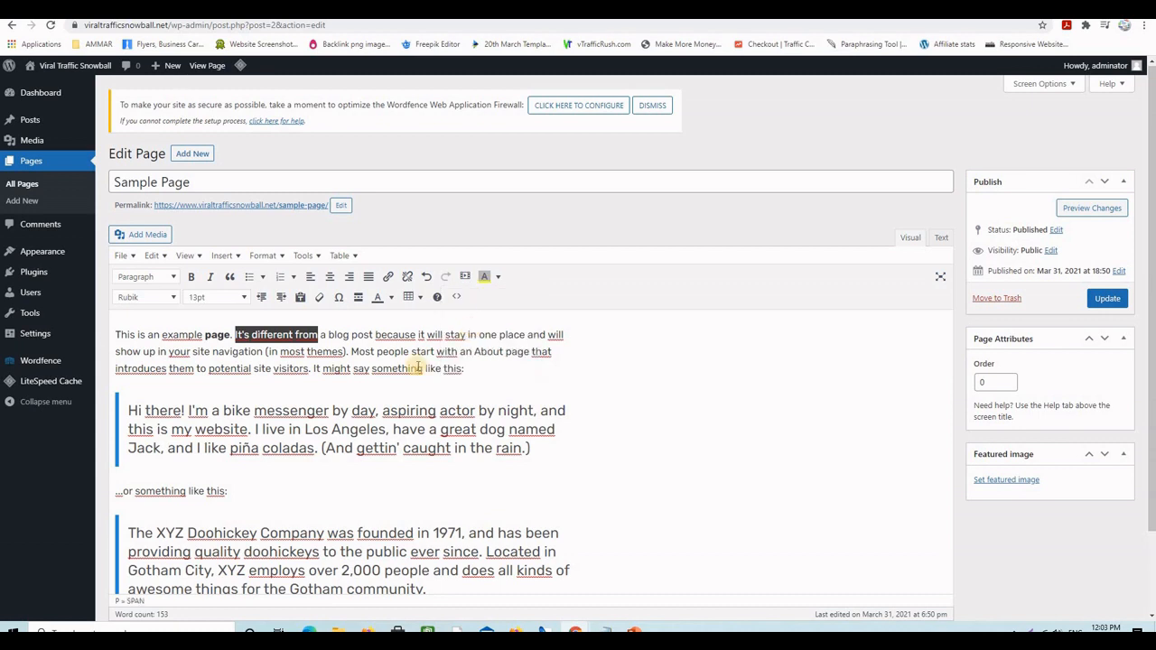
pyautogui.click(379, 370)
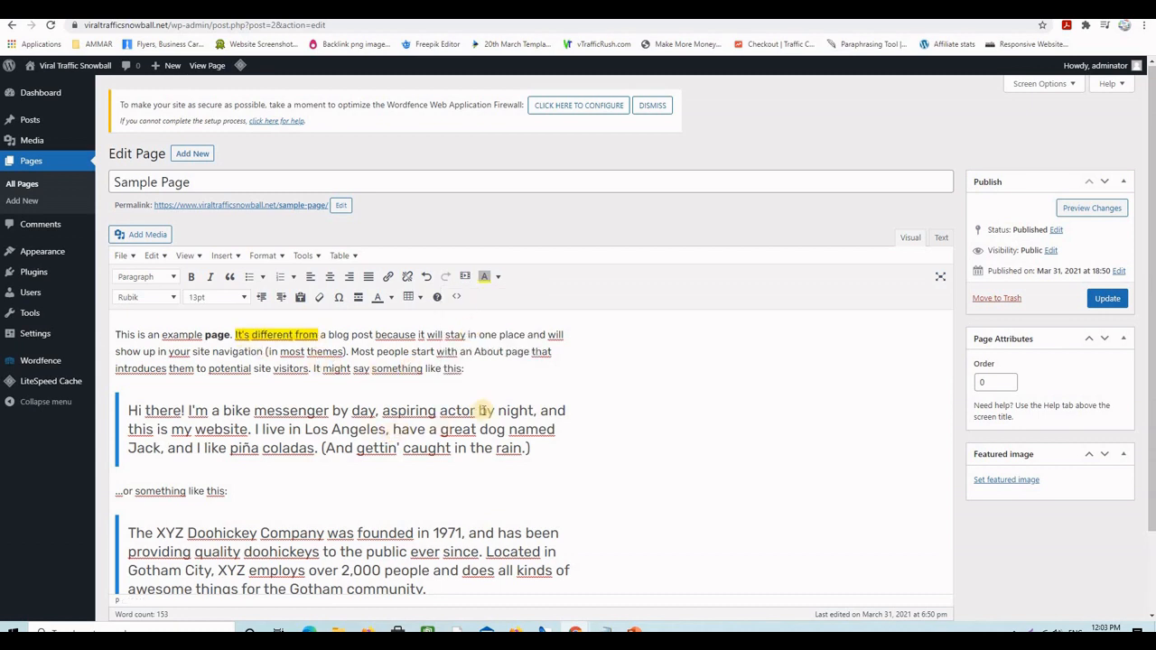
pyautogui.click(468, 370)
pyautogui.press('Return')
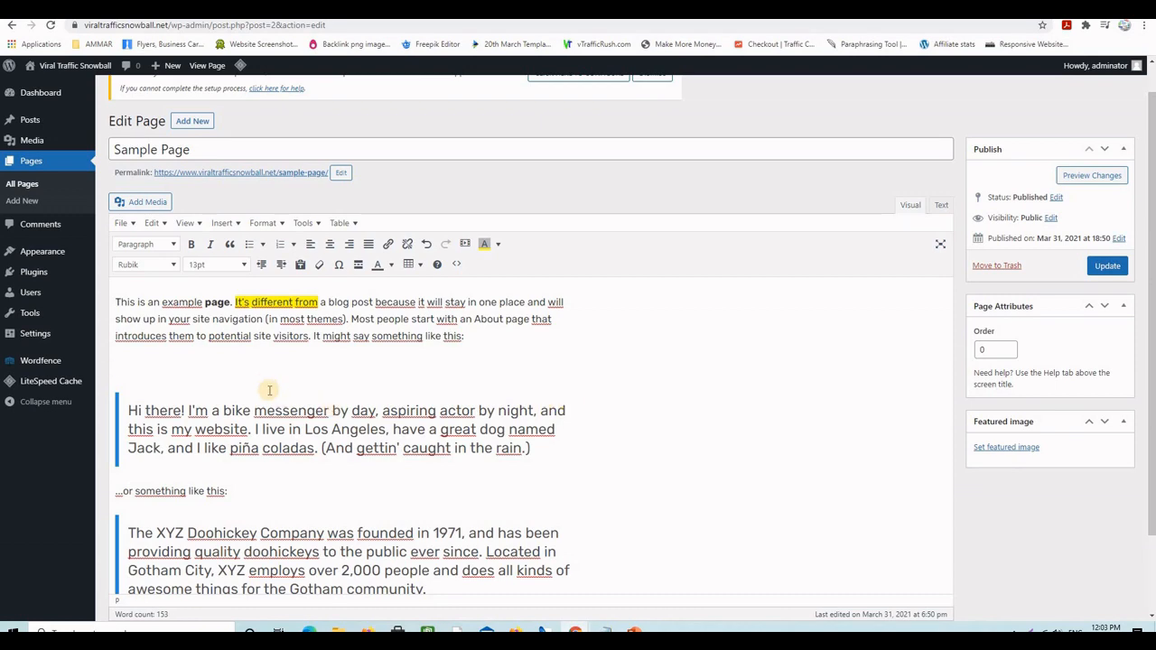
# - Embed the LEADSLEAP 'Promote Affiliate Links' YouTube video by pasting its URL as the media source
pyautogui.click(465, 245)
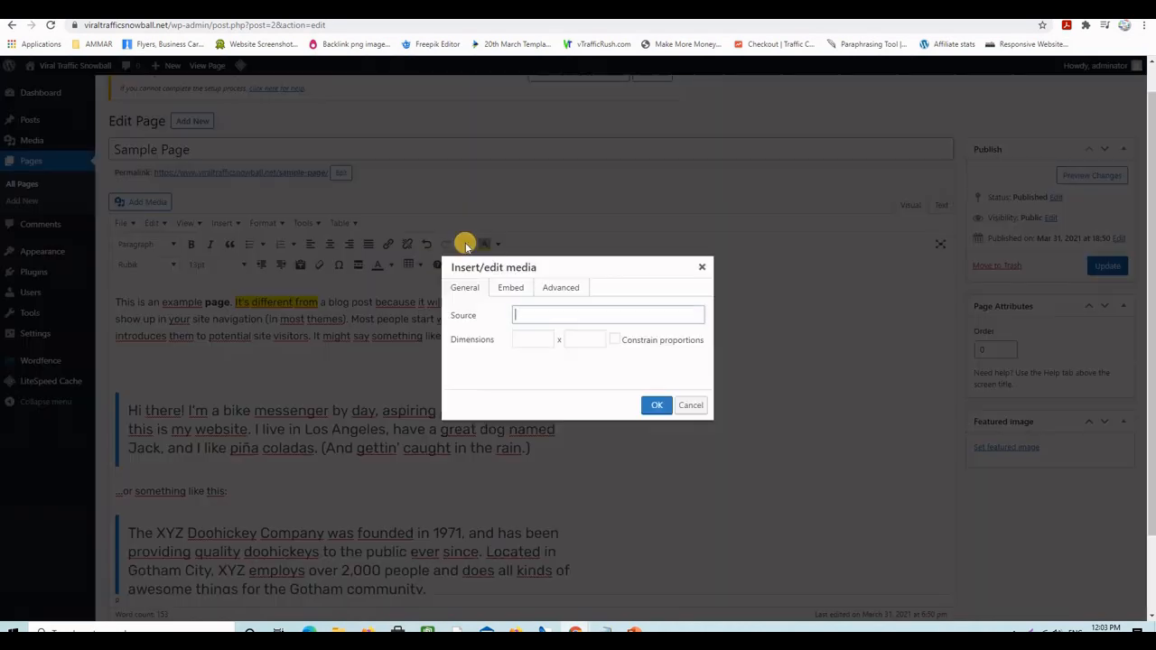
pyautogui.click(518, 318)
pyautogui.rightClick(520, 320)
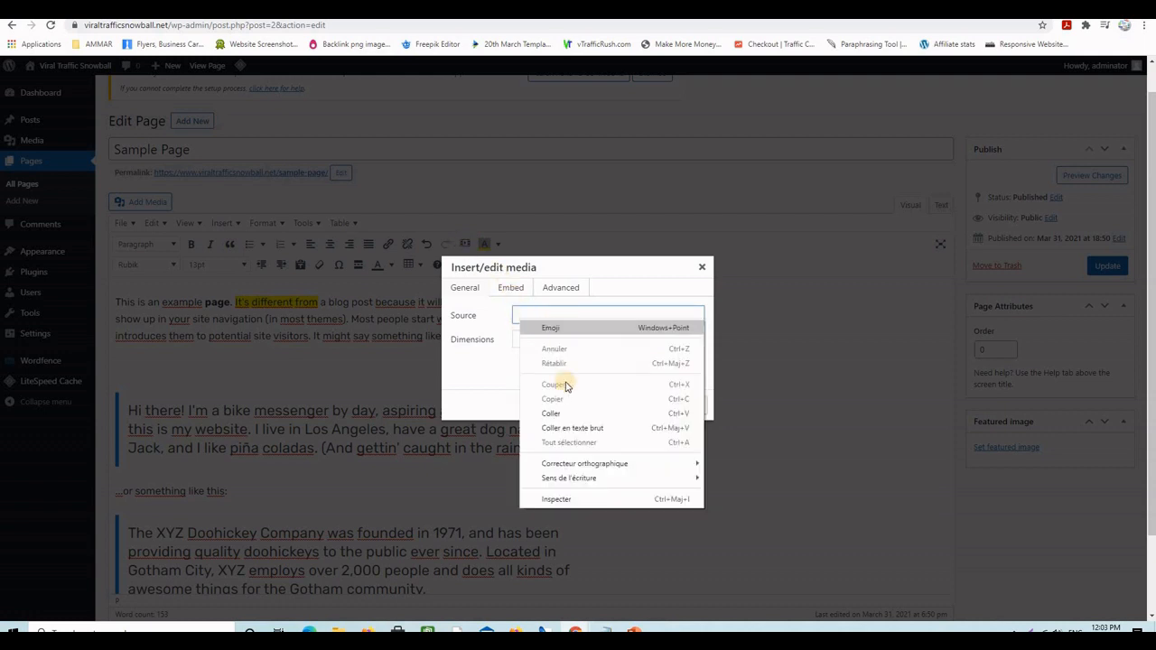
pyautogui.click(560, 415)
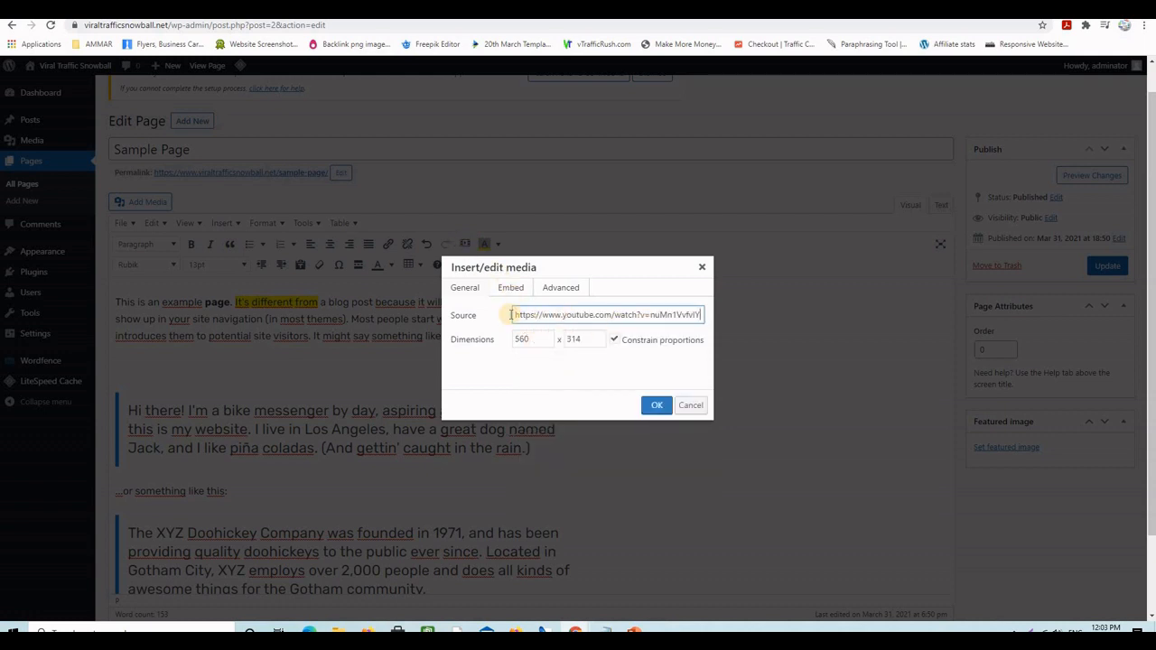
pyautogui.click(651, 405)
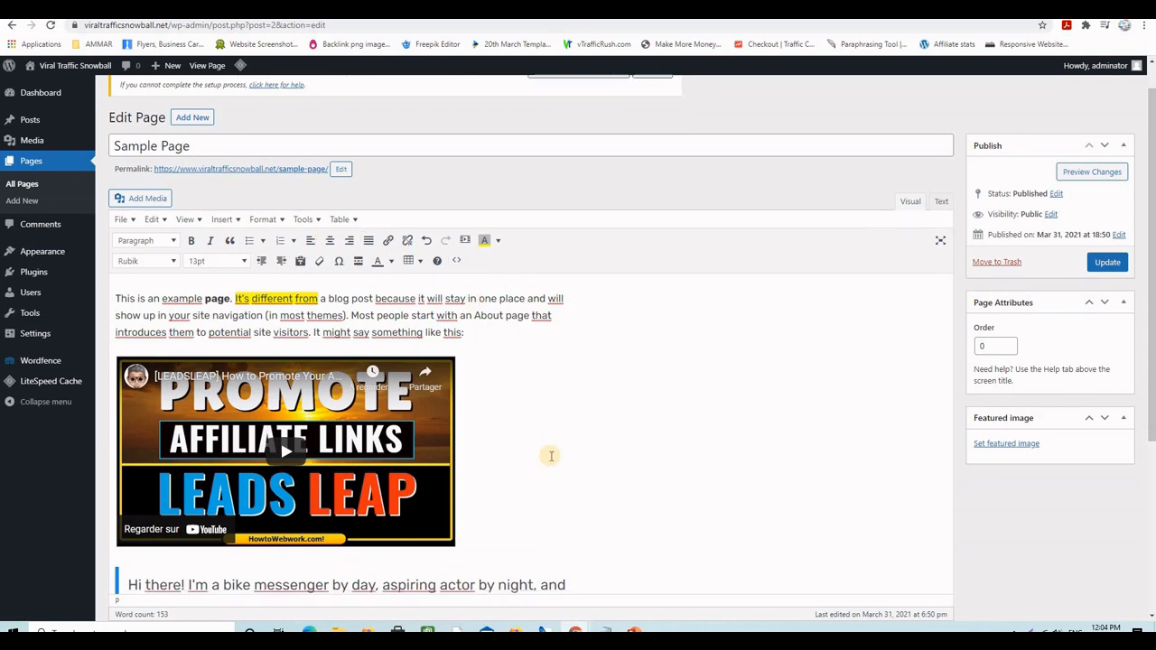
pyautogui.scroll(-3, 550, 456)
pyautogui.scroll(4, 551, 453)
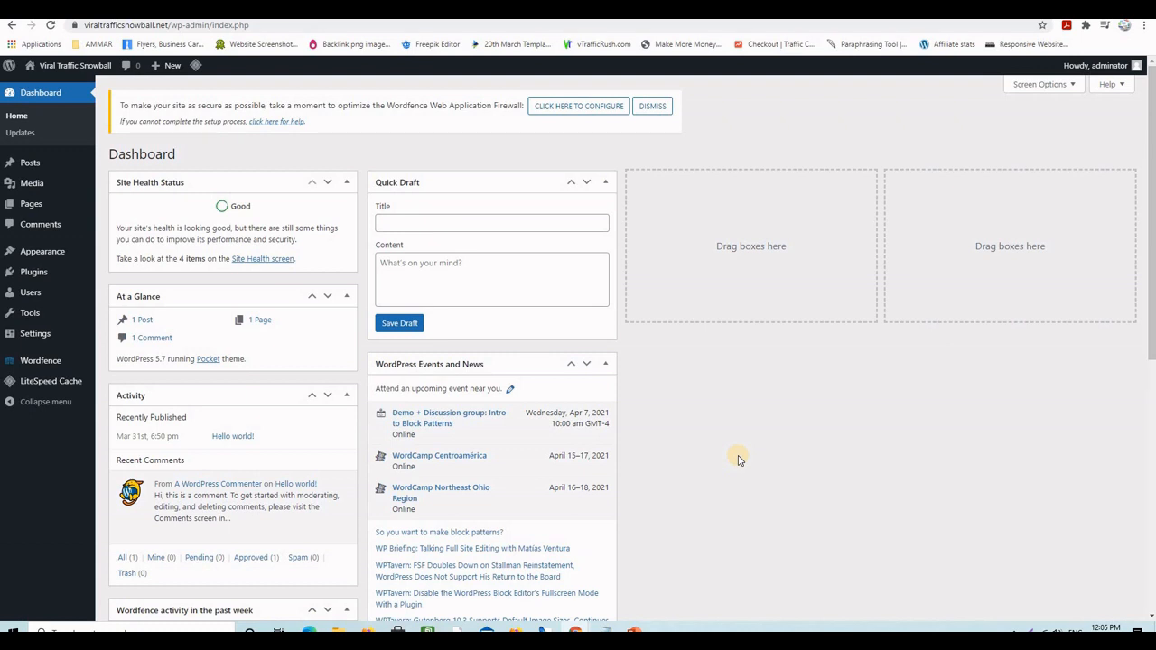
# - Go to Plugins > Add New from the admin sidebar
pyautogui.moveTo(38, 275)
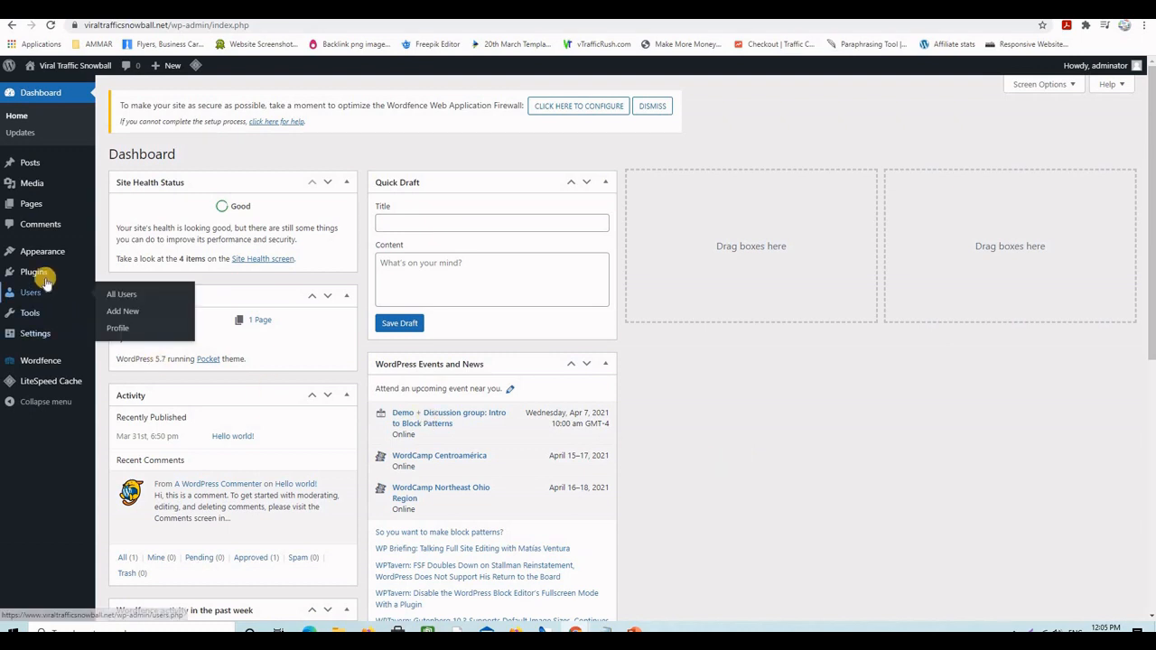
pyautogui.click(124, 294)
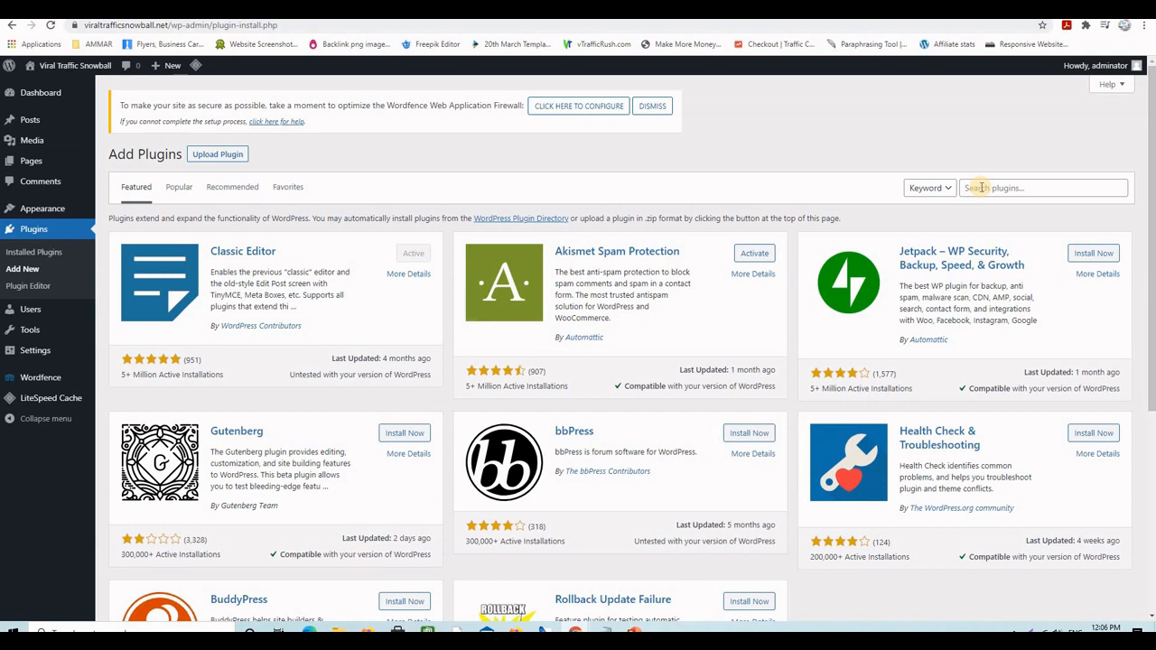
# - Search the plugin directory for 'yoast' and install Yoast SEO
pyautogui.click(981, 187)
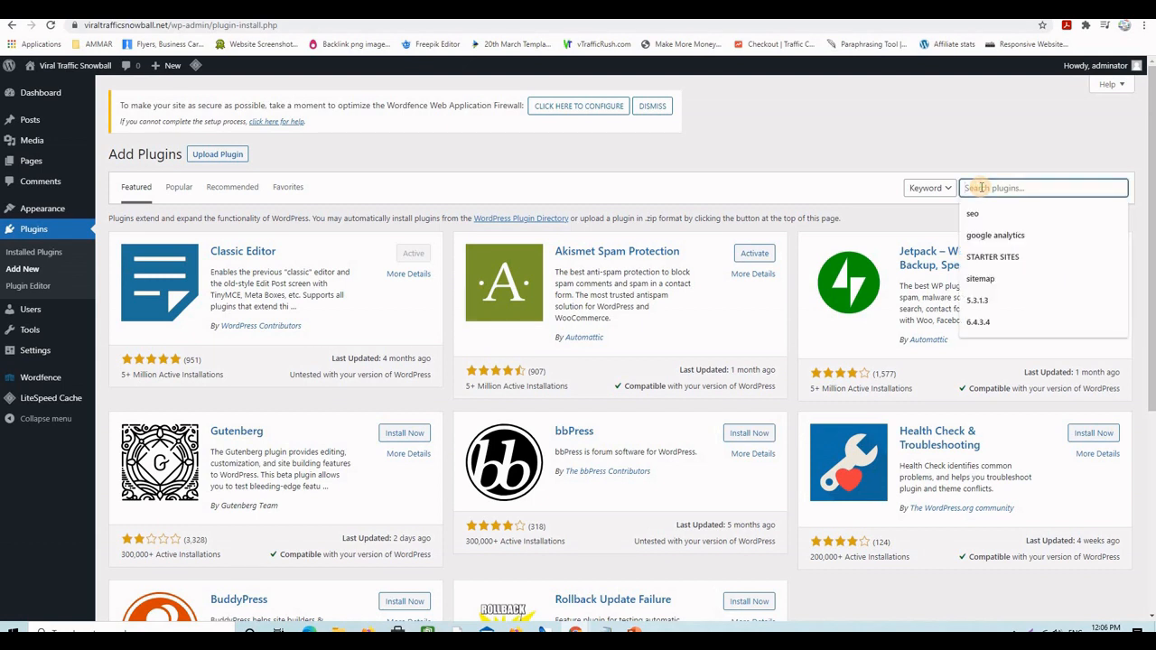
pyautogui.write('y')
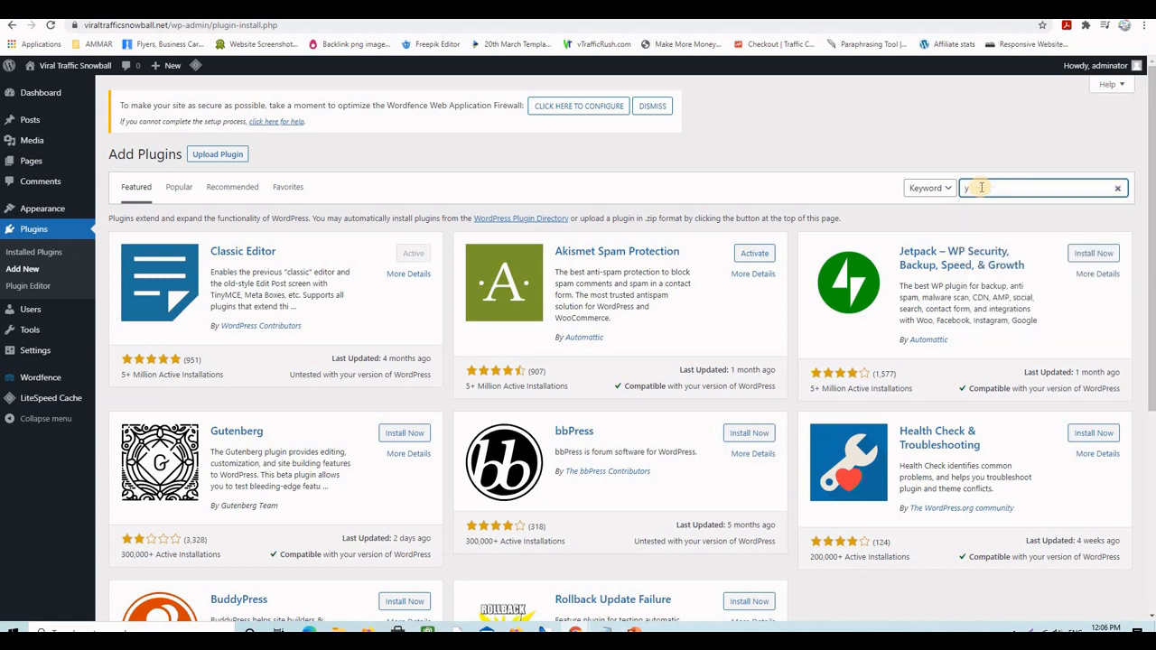
pyautogui.write('oast')
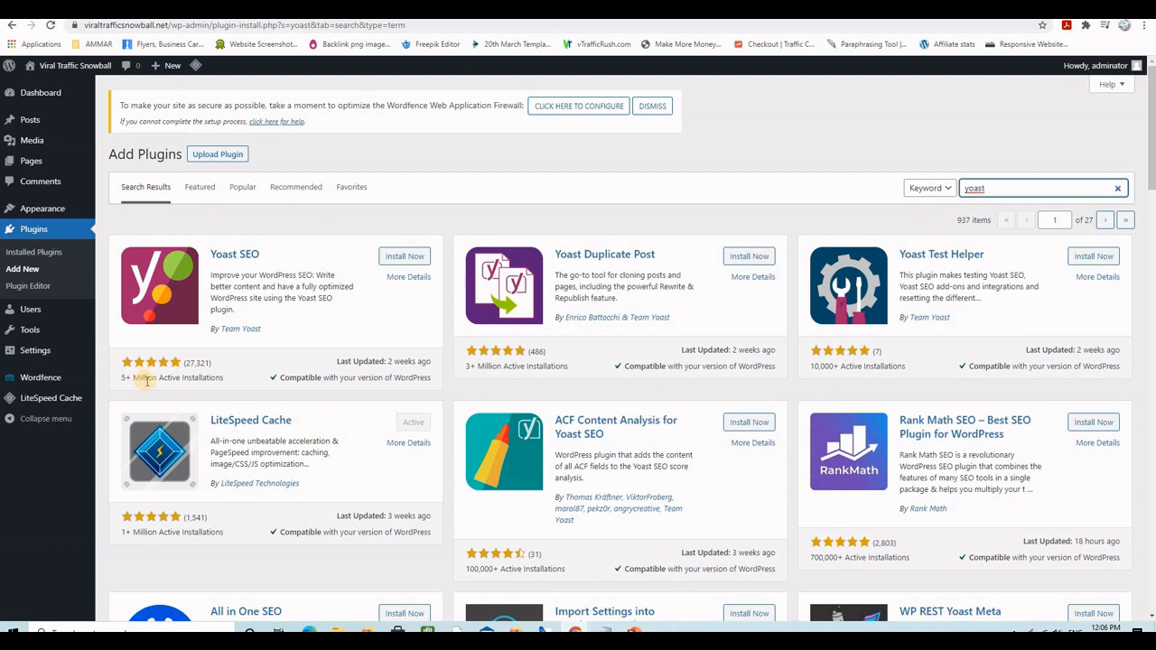
pyautogui.click(406, 258)
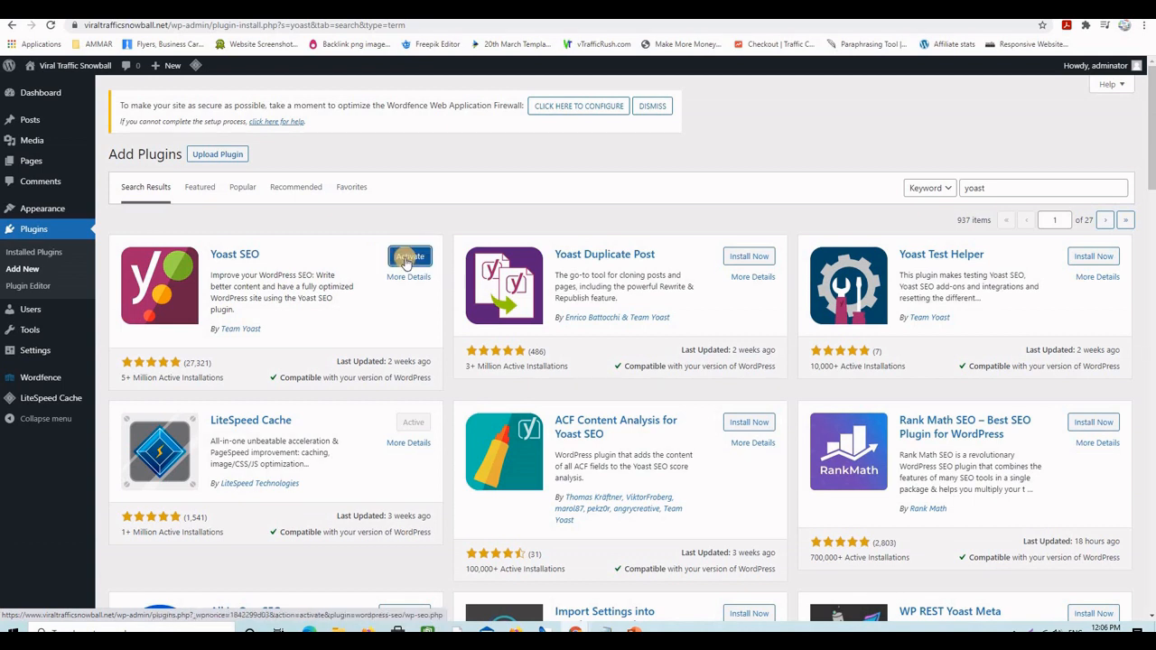
# - Activate the freshly installed Yoast SEO plugin from its plugin card
pyautogui.click(407, 259)
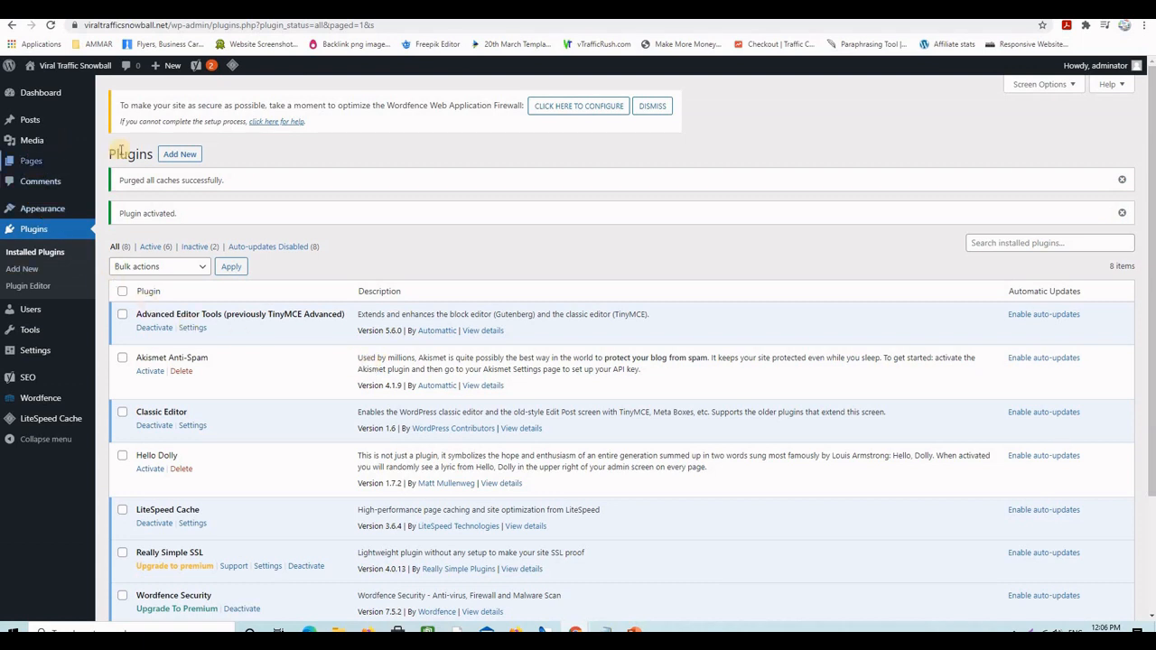
# - Open Sample Page for editing from the All Pages list
pyautogui.moveTo(36, 122)
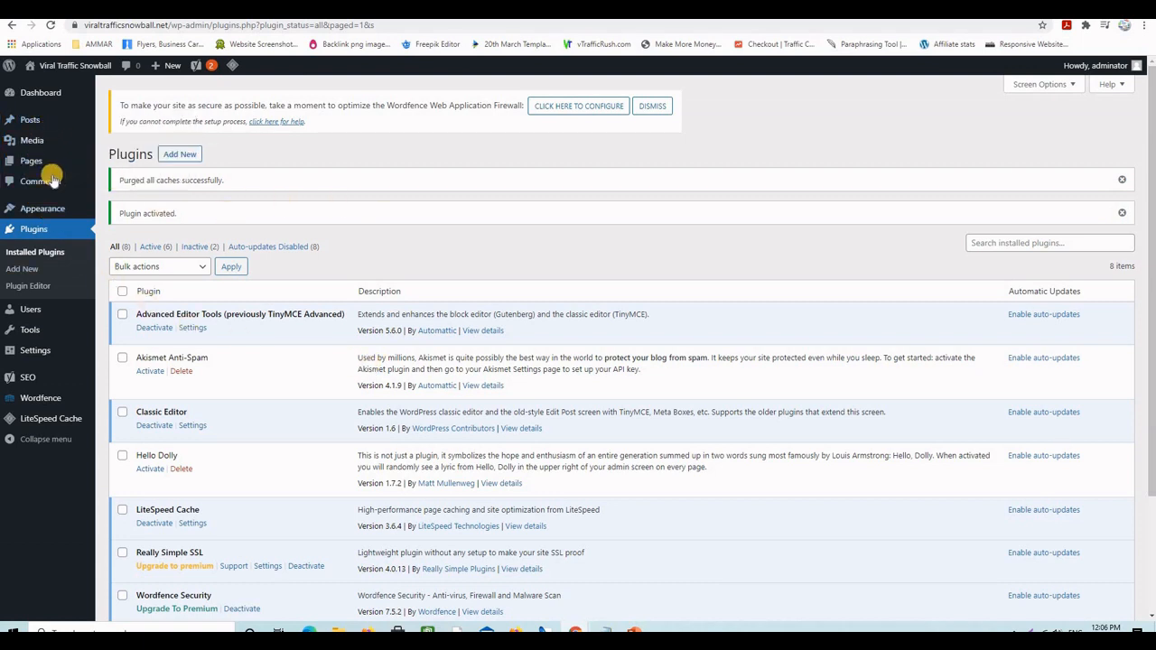
pyautogui.moveTo(80, 162)
pyautogui.click(116, 165)
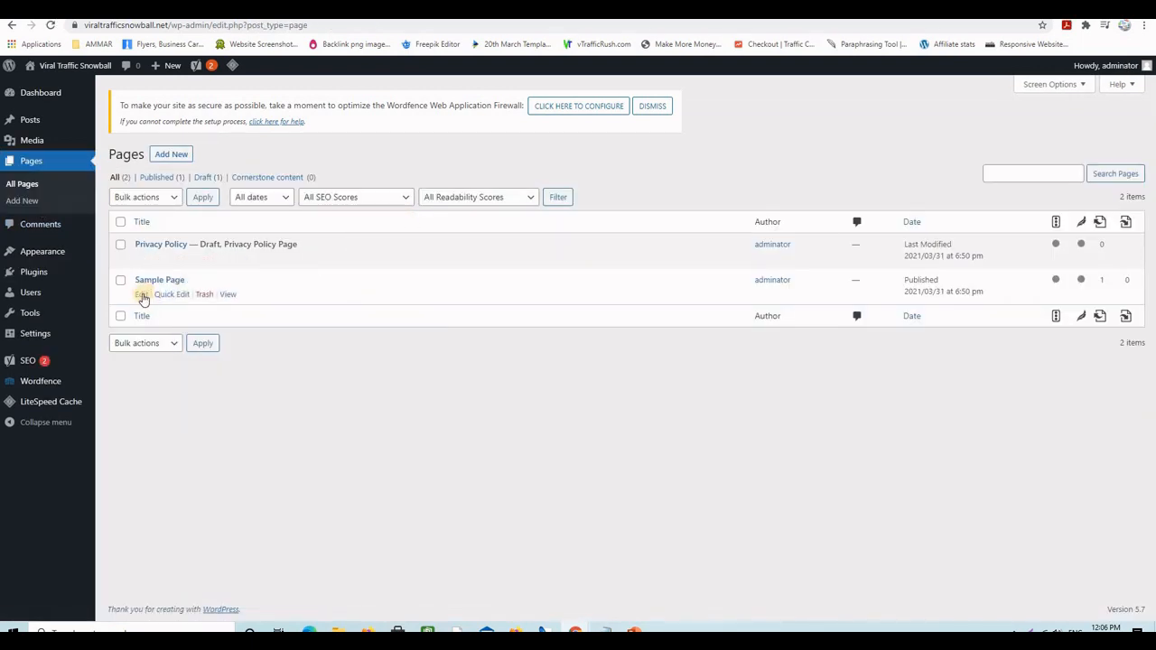
pyautogui.click(141, 294)
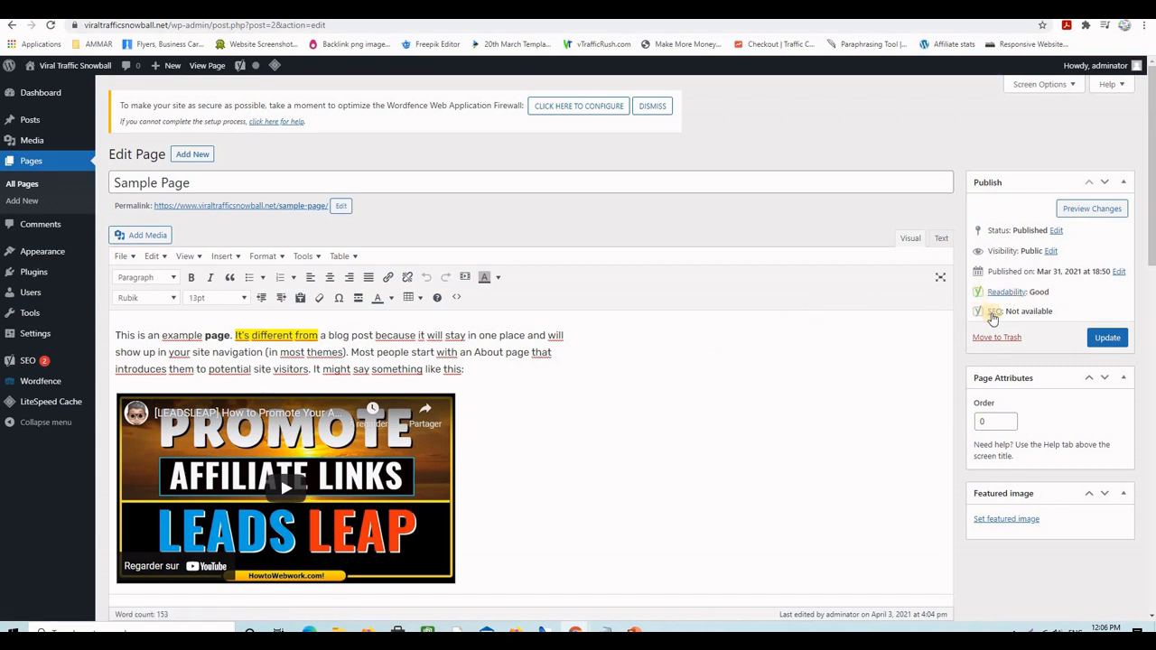
# - Scroll through the editor to review the Yoast SEO box and its Google preview
pyautogui.scroll(-2, 711, 387)
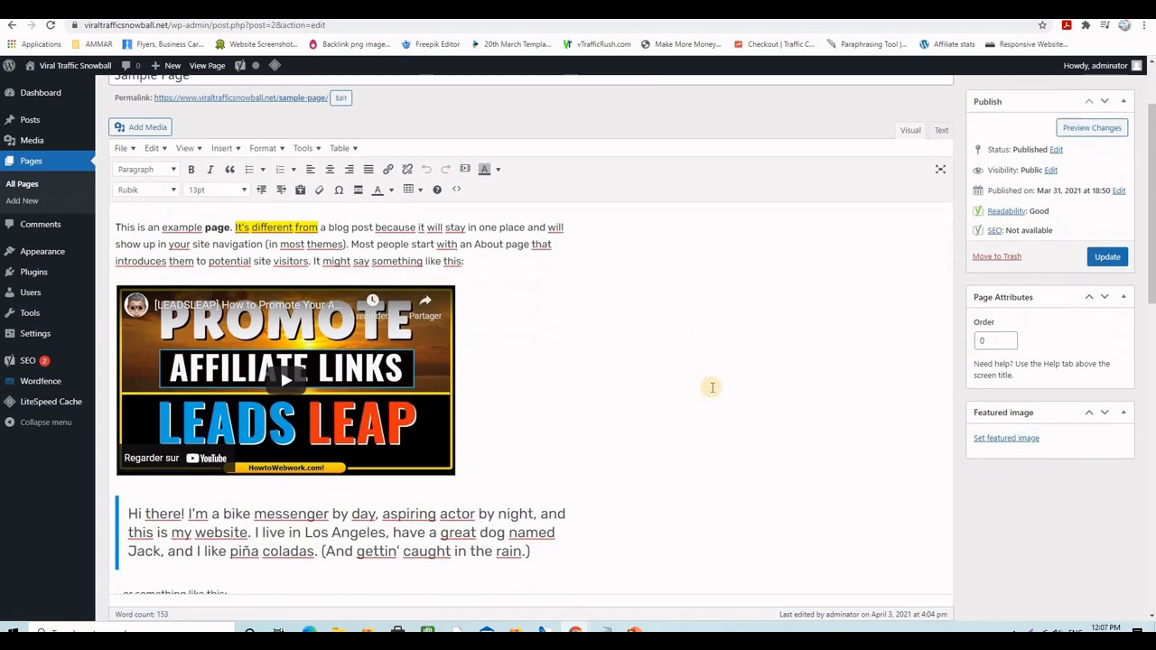
pyautogui.scroll(-6, 712, 388)
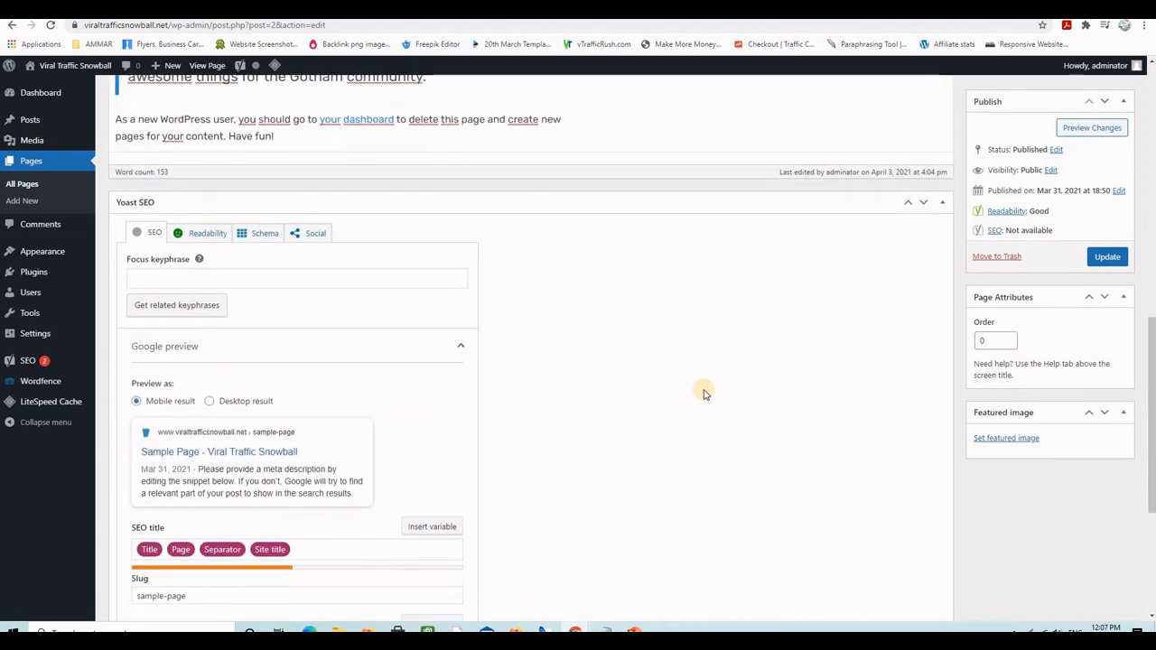
pyautogui.scroll(-2, 704, 394)
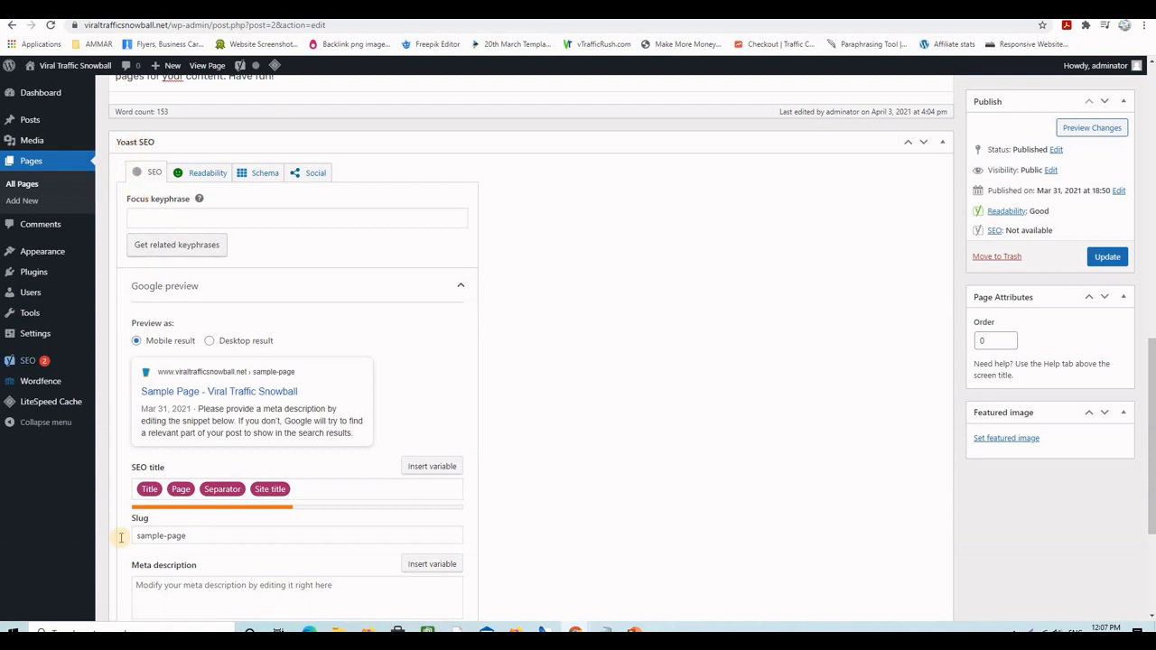
pyautogui.scroll(-3, 524, 393)
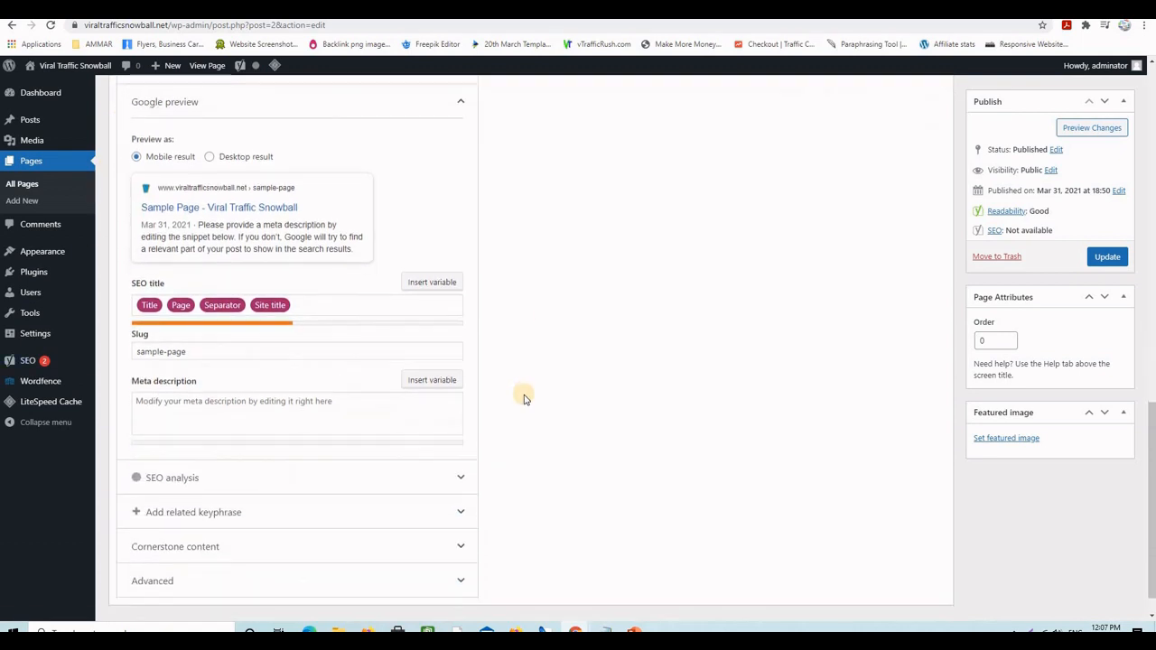
pyautogui.scroll(4, 524, 393)
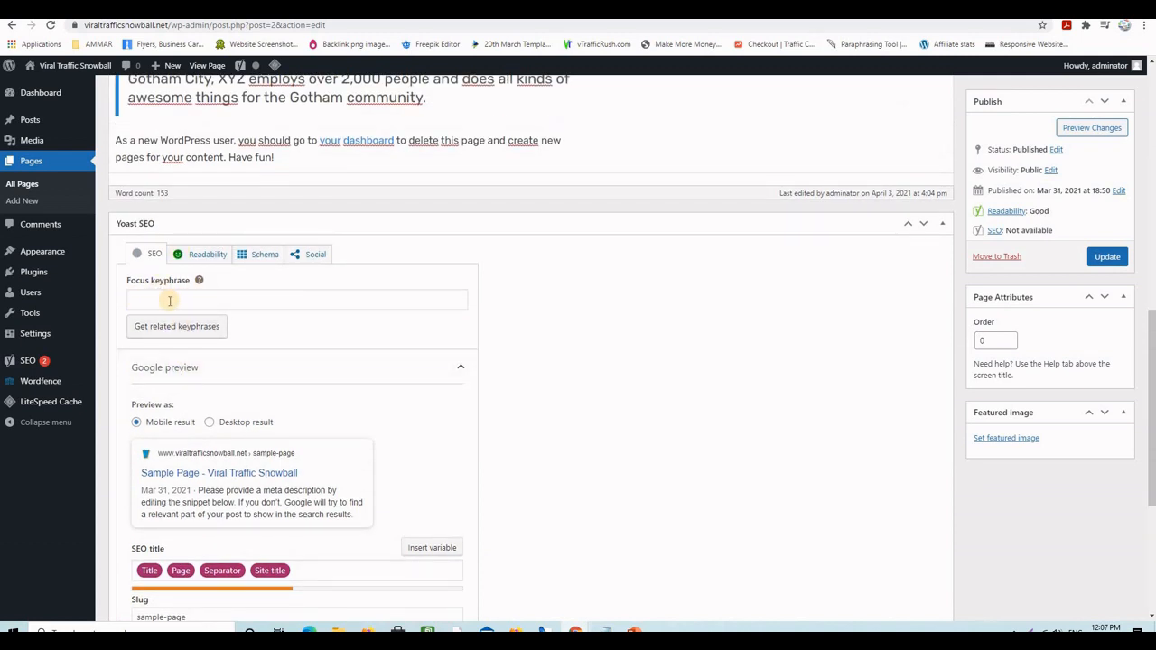
pyautogui.scroll(-2, 560, 350)
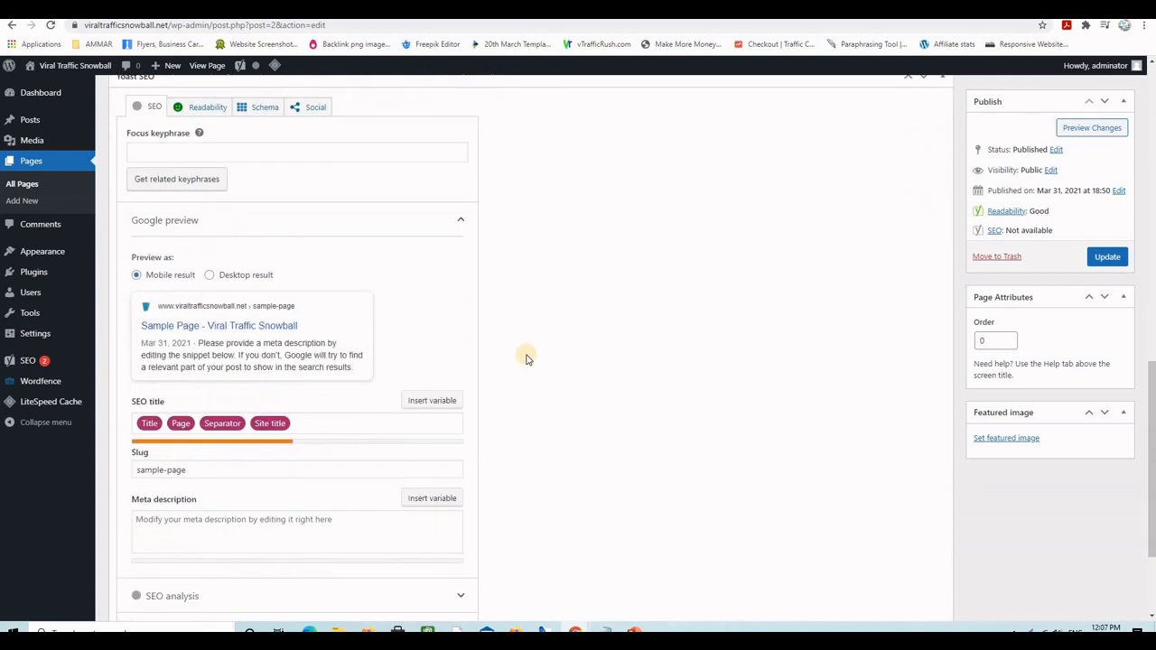
pyautogui.scroll(-1, 639, 387)
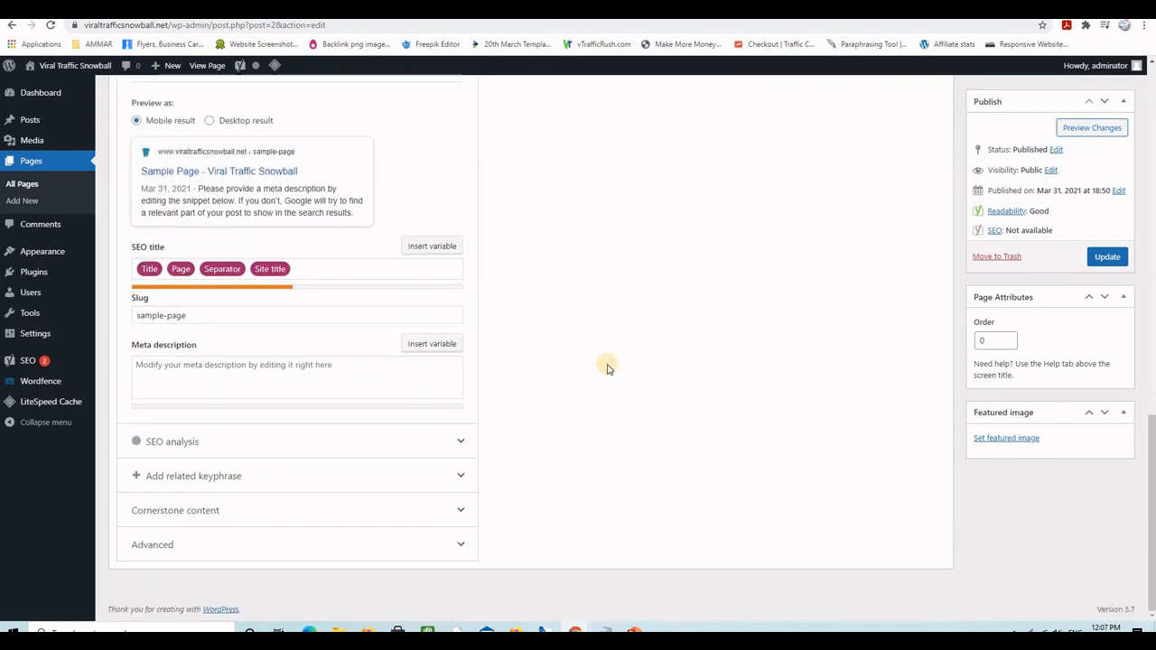
pyautogui.scroll(3, 316, 285)
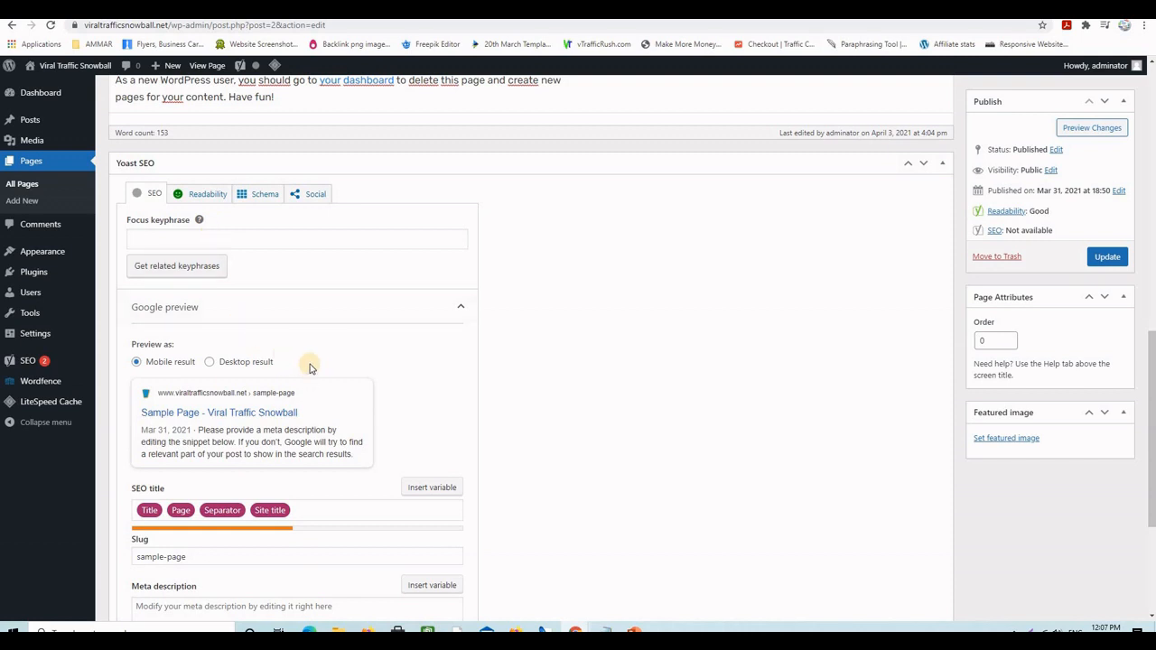
pyautogui.scroll(2, 308, 368)
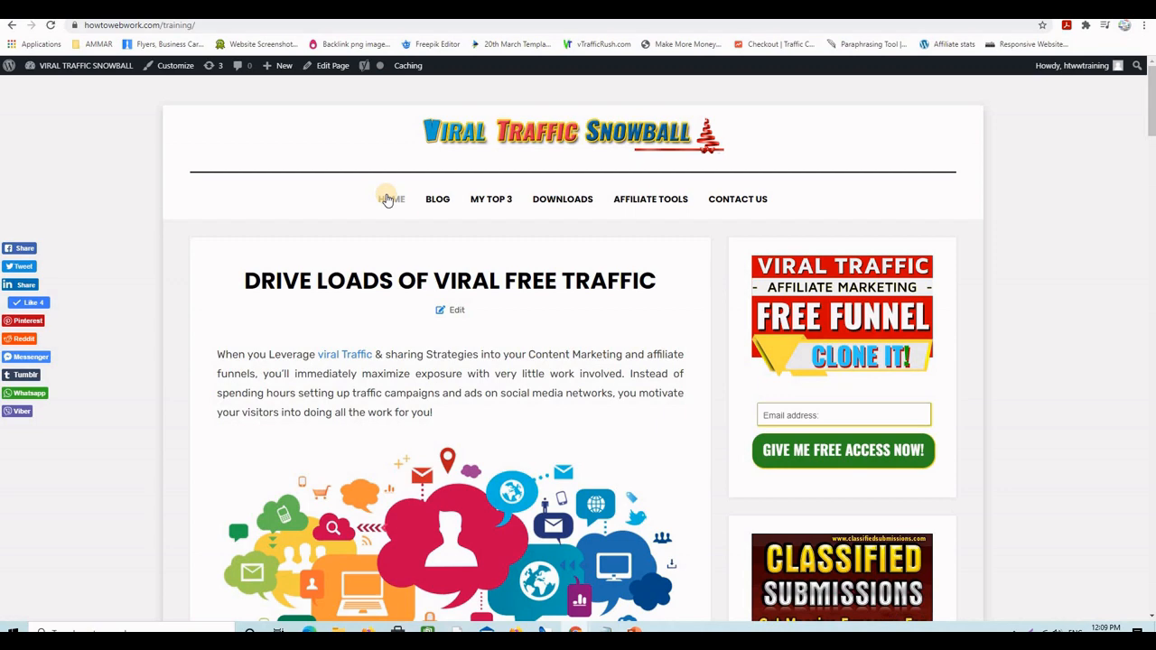
pyautogui.click(750, 198)
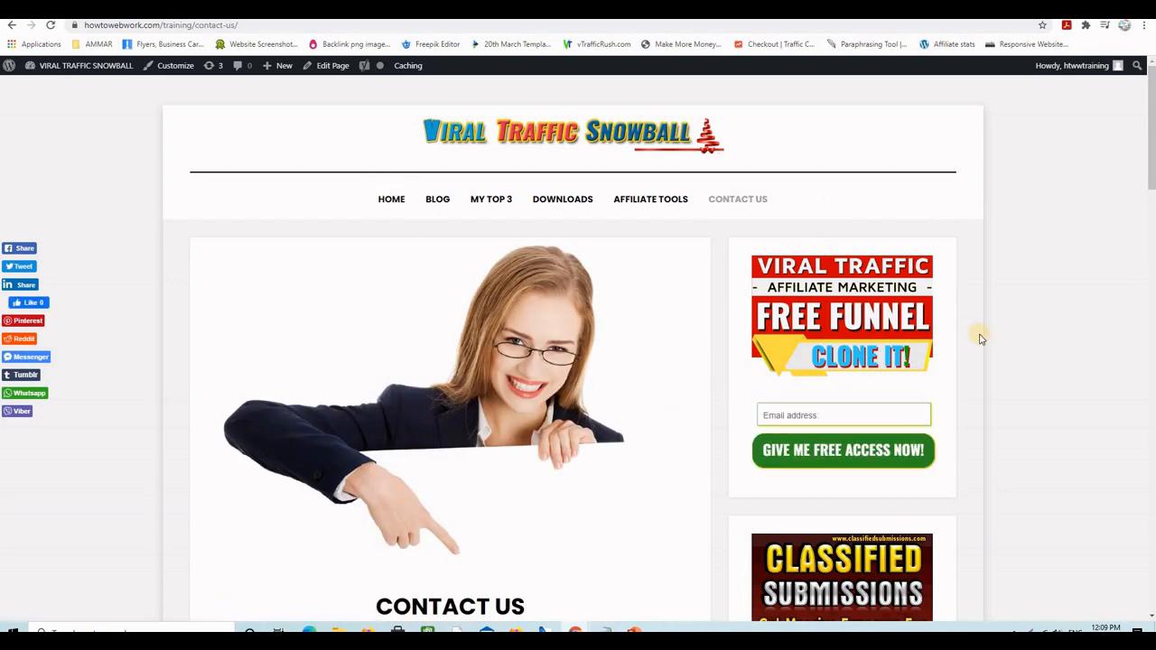
pyautogui.scroll(-2, 980, 336)
pyautogui.scroll(2, 434, 287)
pyautogui.scroll(-1, 366, 310)
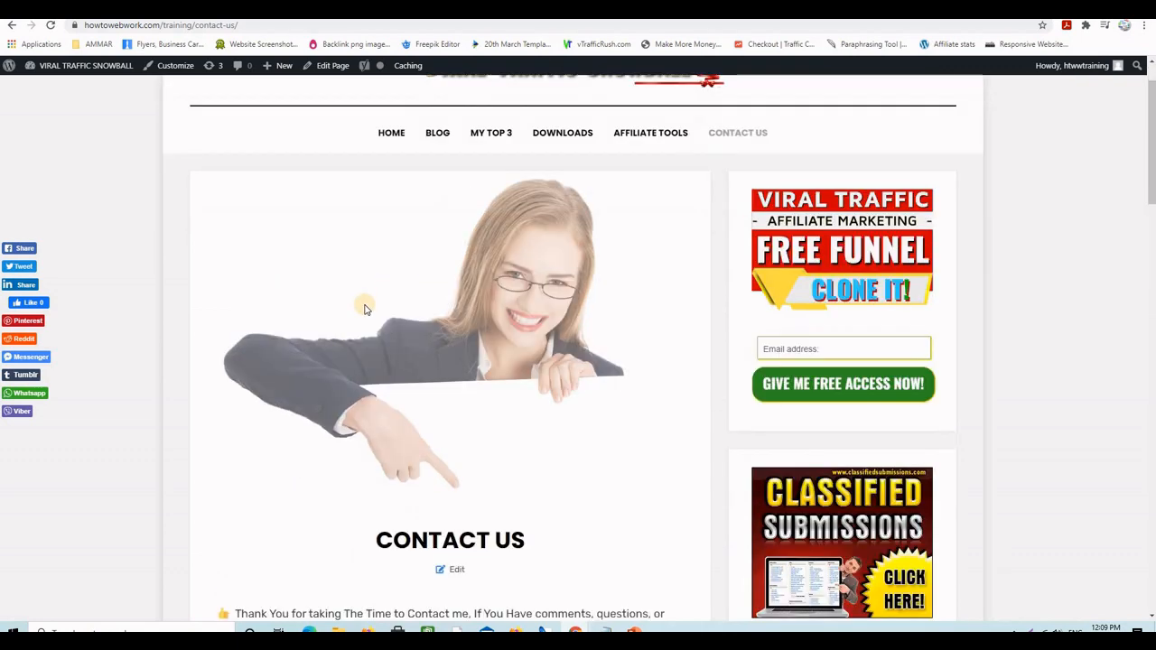
pyautogui.scroll(-4, 365, 309)
pyautogui.scroll(1, 367, 299)
pyautogui.scroll(-3, 367, 299)
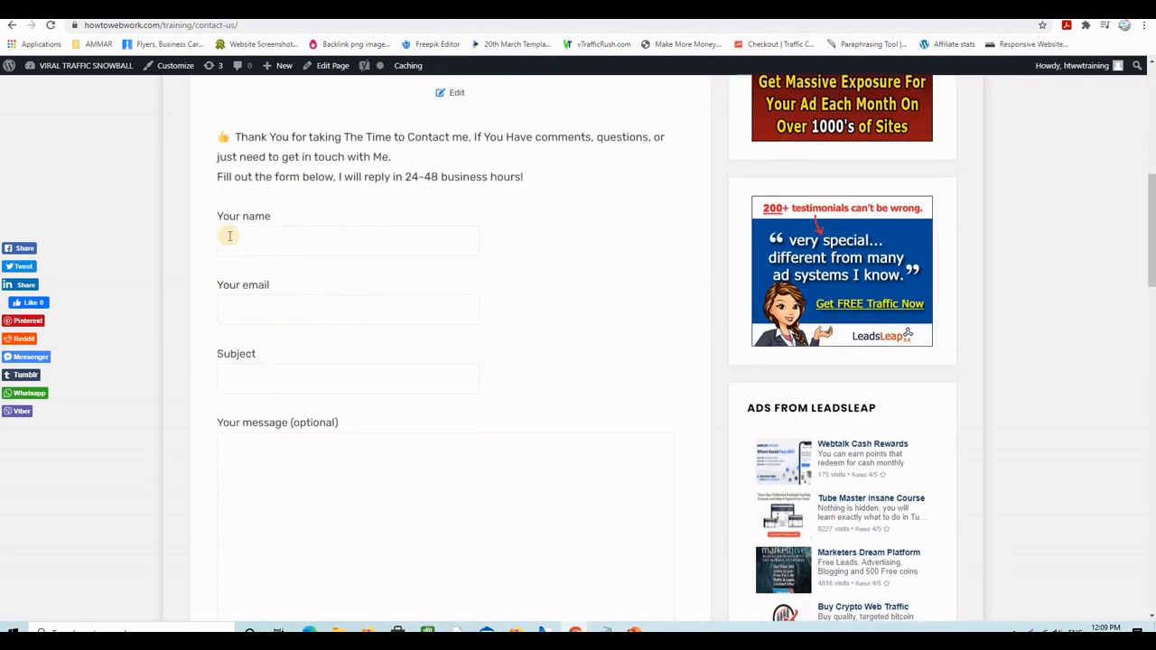
pyautogui.scroll(-2, 291, 106)
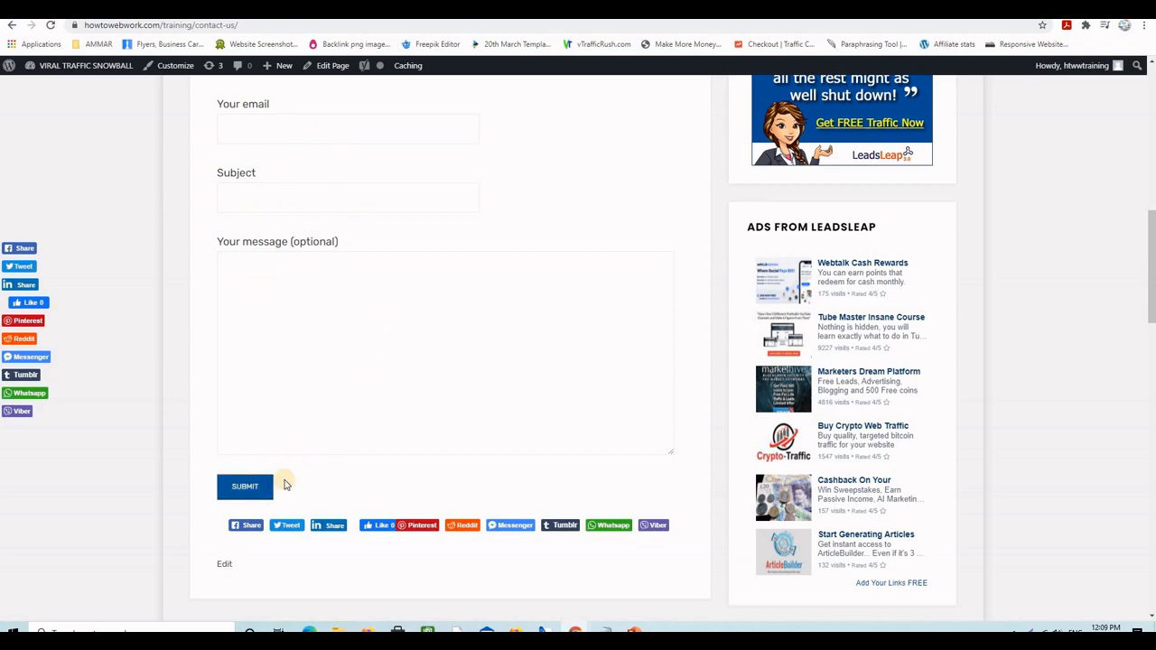
pyautogui.scroll(5, 461, 358)
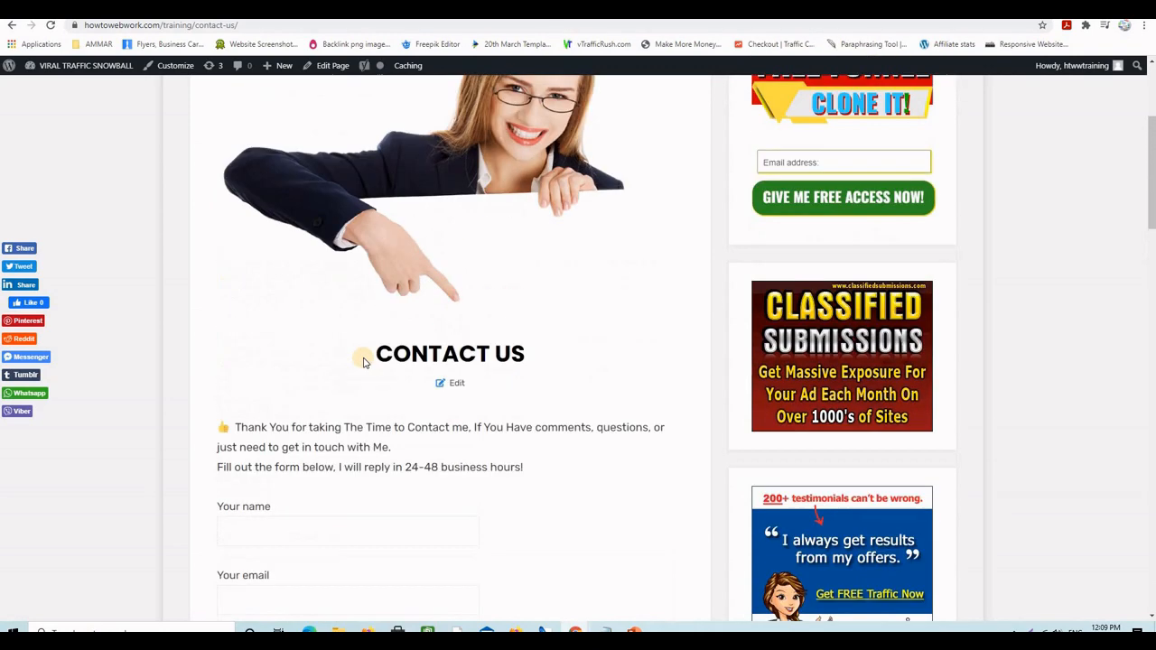
pyautogui.scroll(2, 364, 361)
pyautogui.scroll(-7, 384, 330)
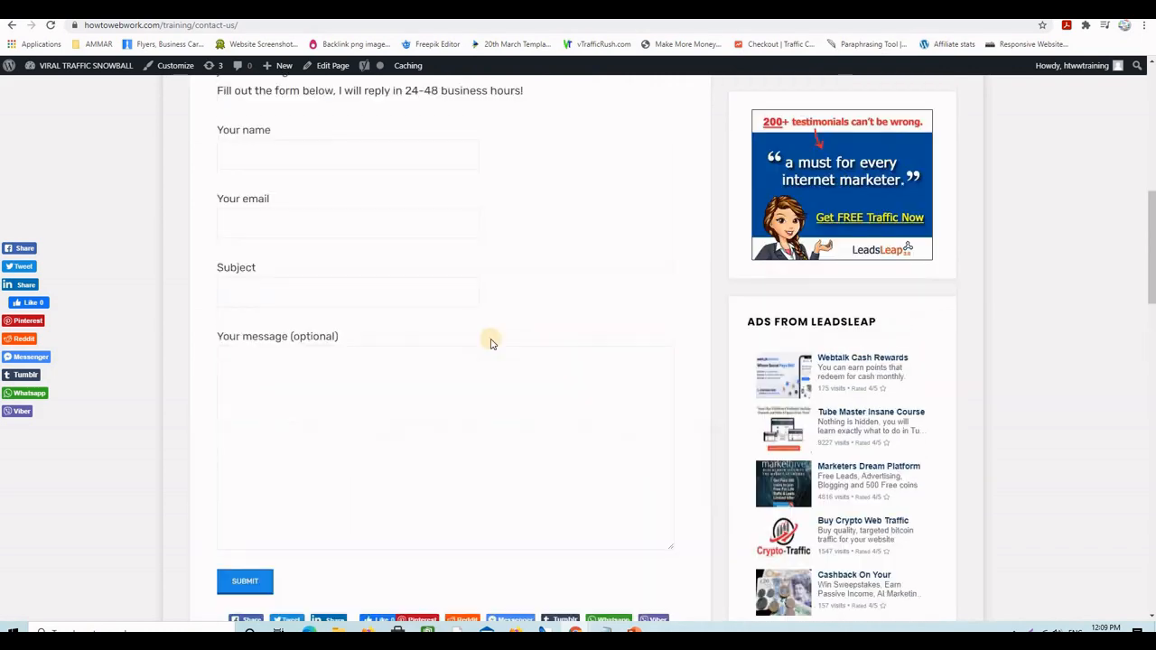
pyautogui.scroll(4, 506, 346)
pyautogui.scroll(-3, 469, 333)
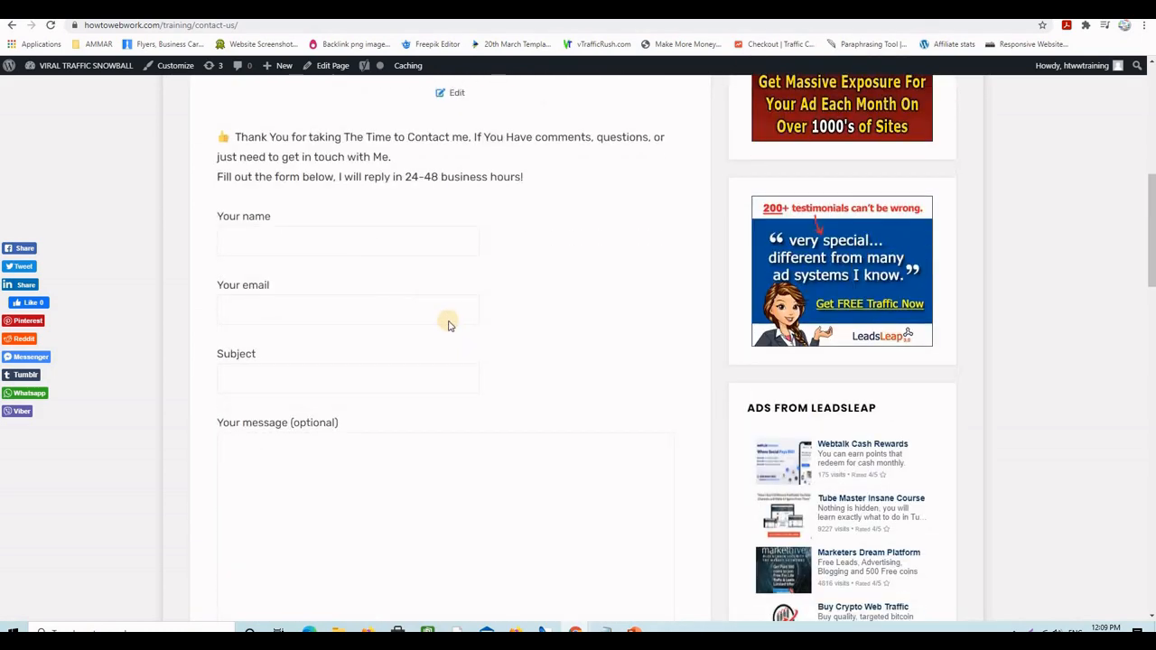
pyautogui.scroll(-2, 434, 271)
pyautogui.scroll(6, 587, 333)
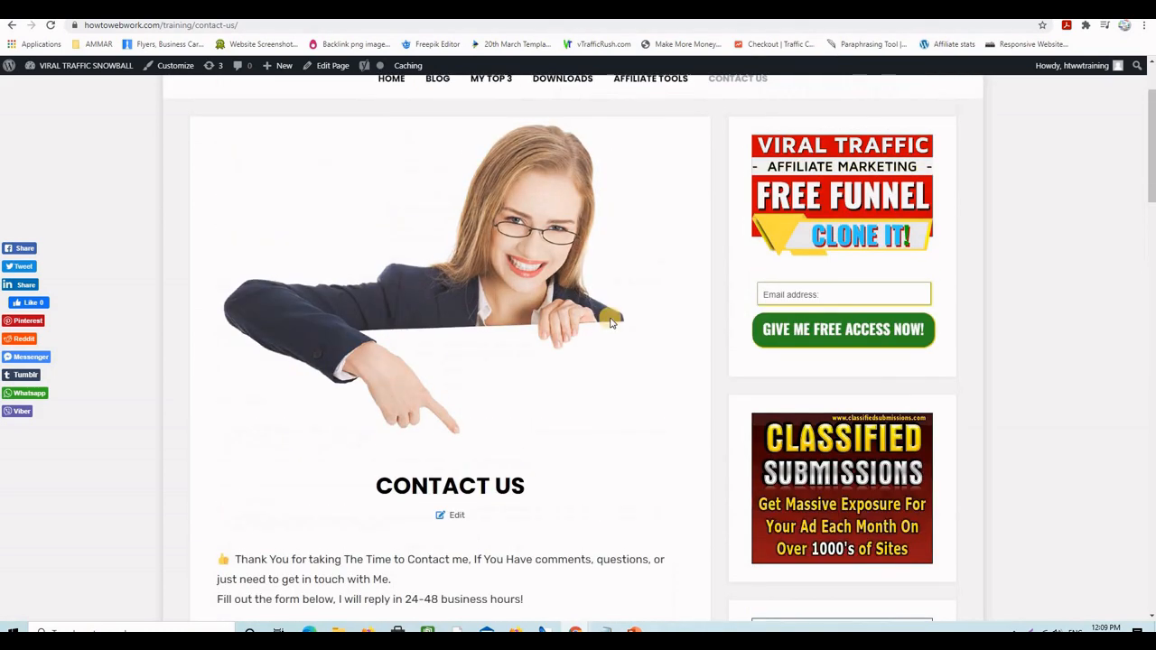
pyautogui.scroll(2, 623, 322)
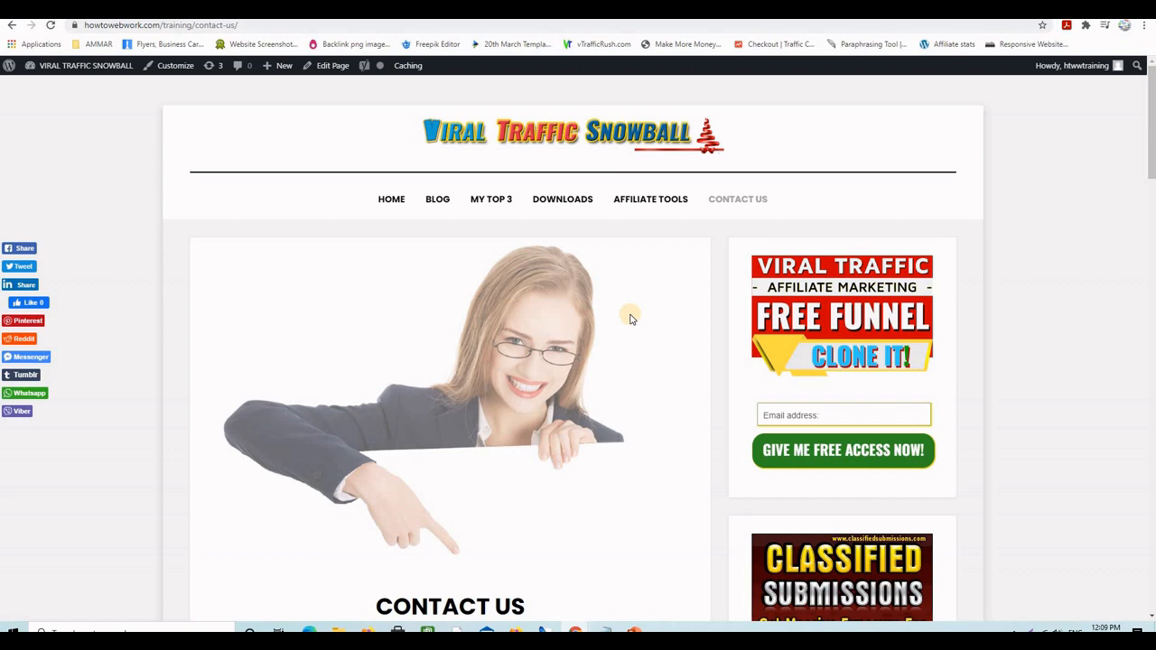
# - Search the plugin directory for 'Contact Form 7', then install and activate it
pyautogui.click(638, 9)
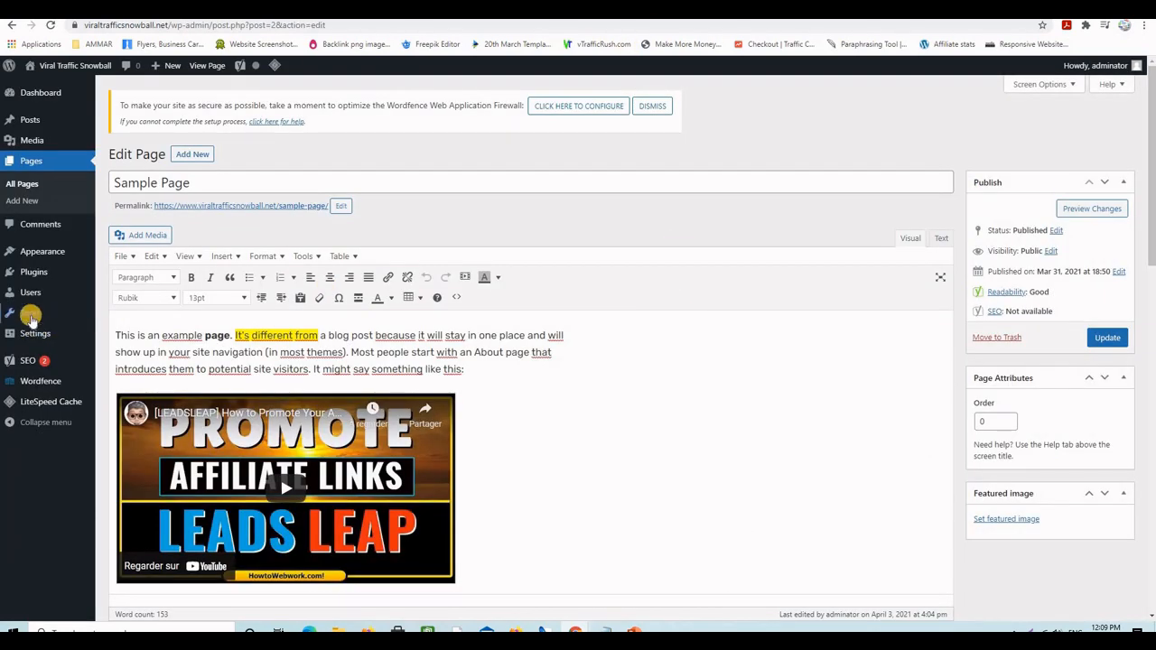
pyautogui.moveTo(82, 278)
pyautogui.click(124, 274)
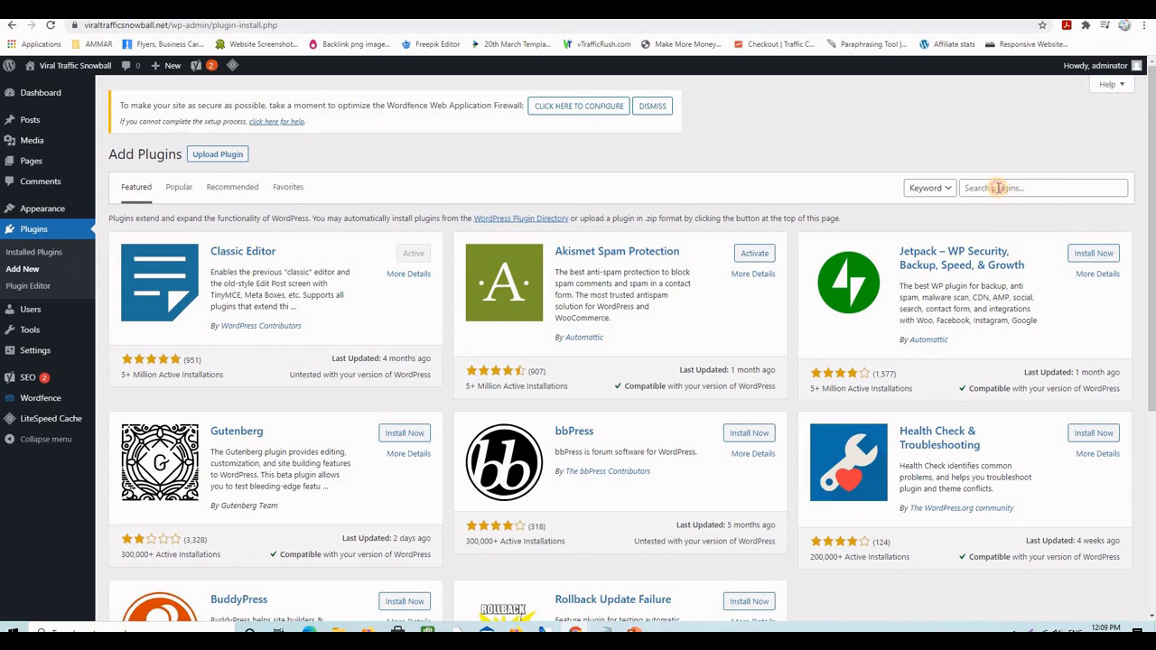
pyautogui.click(997, 188)
pyautogui.write('Contact Form 7')
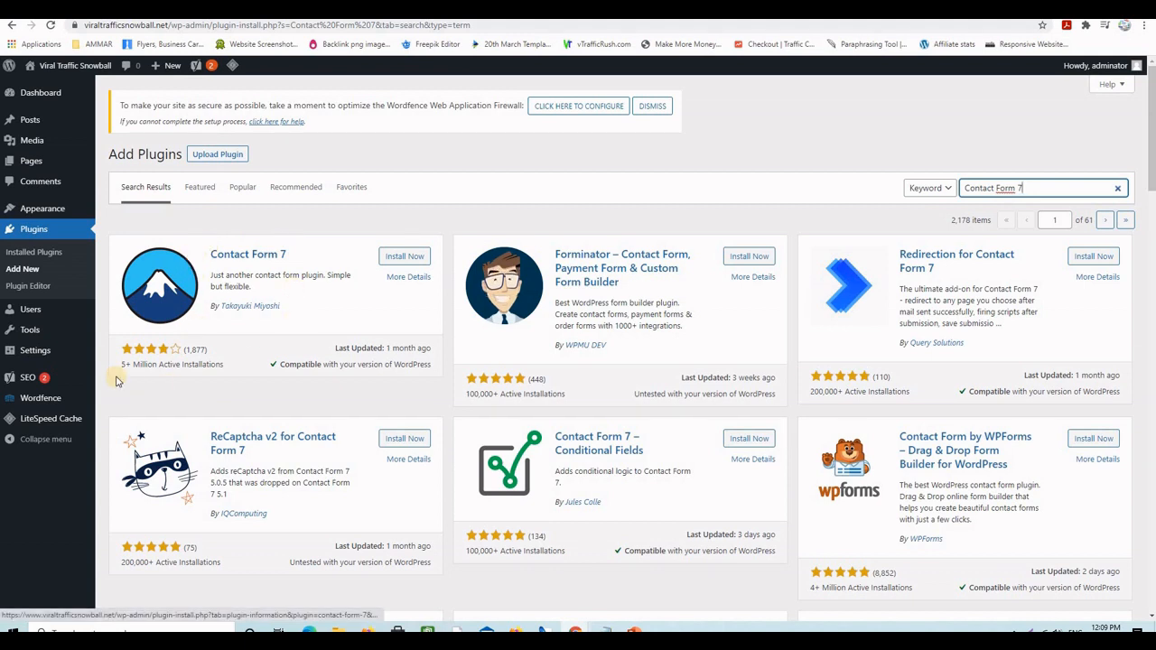
pyautogui.click(387, 256)
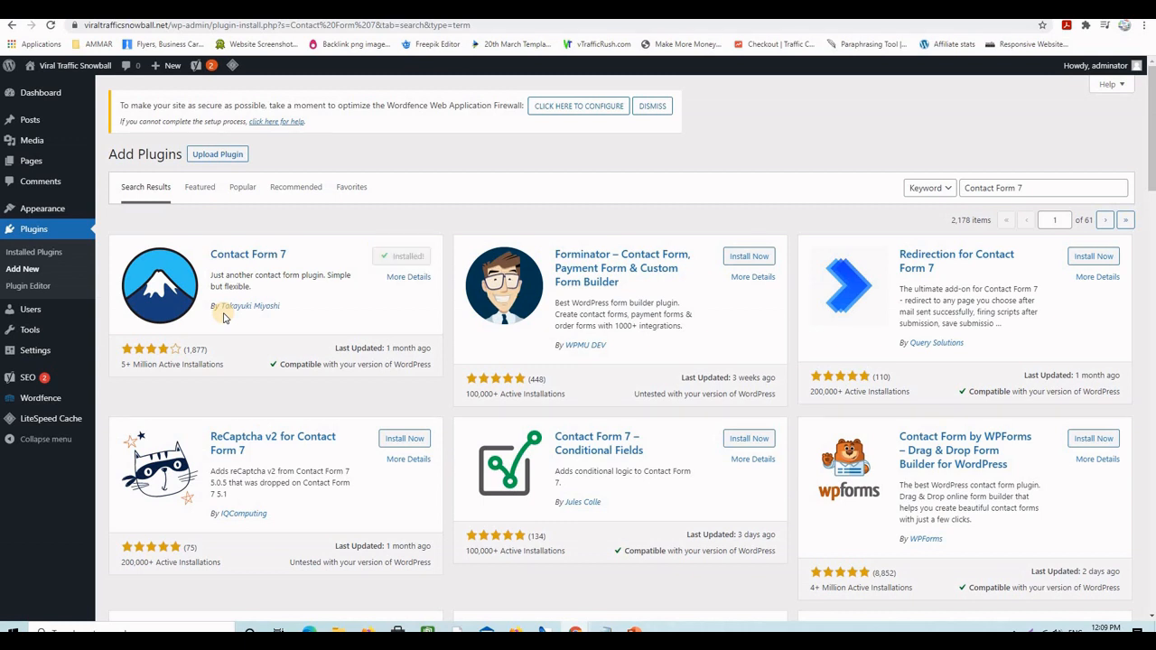
pyautogui.click(398, 260)
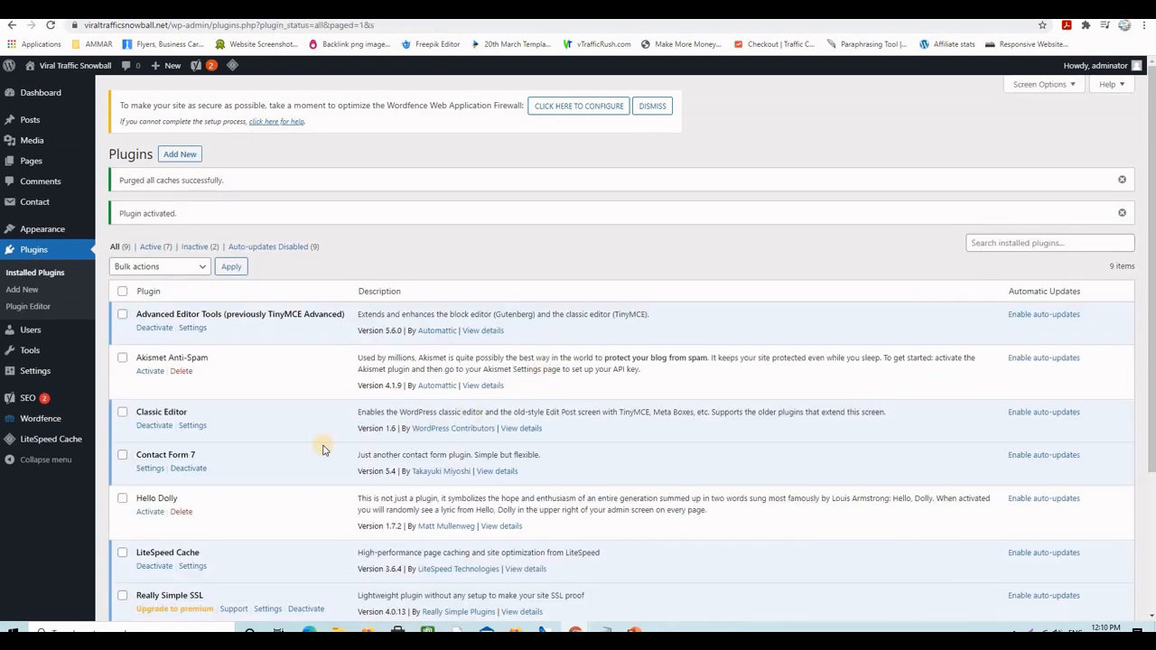
# - Copy Contact form 1's shortcode from the Contact Form 7 settings, then go to All Pages
pyautogui.click(147, 468)
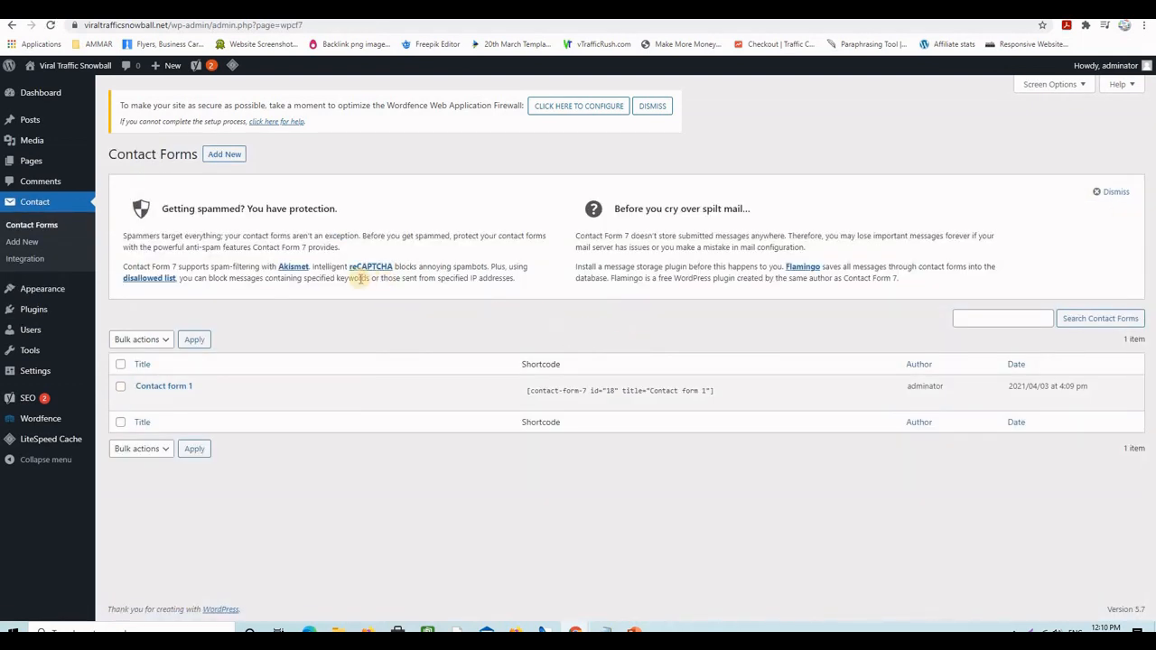
pyautogui.moveTo(186, 400)
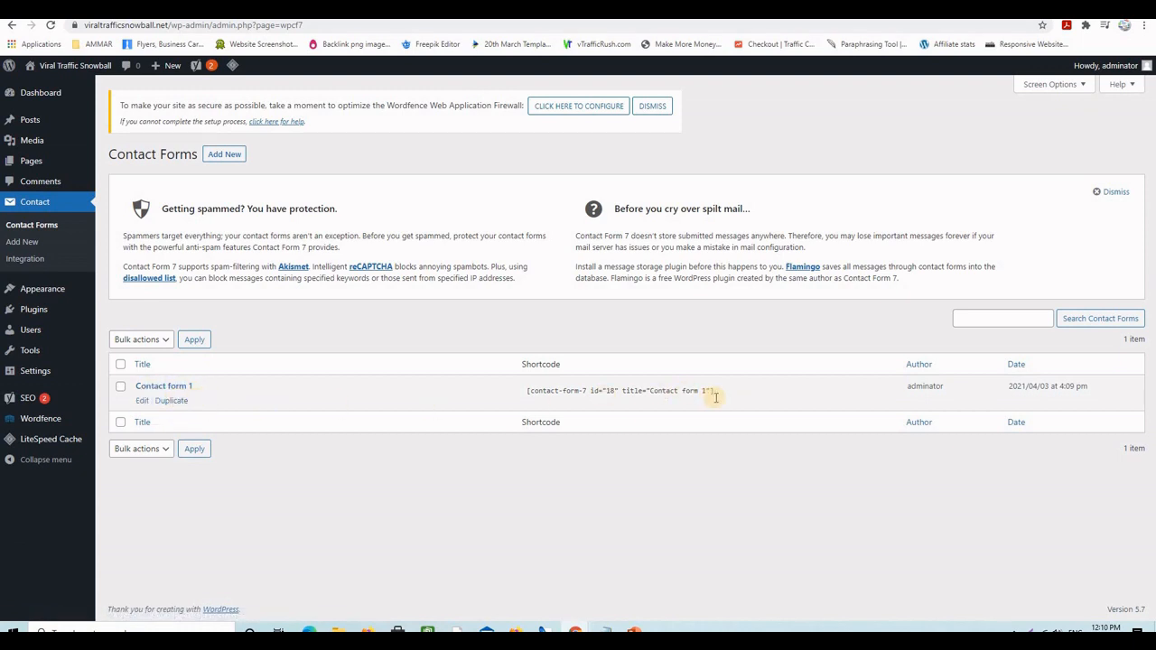
pyautogui.moveTo(714, 391); pyautogui.dragTo(706, 391)
pyautogui.hotkey('ctrl', 'c')
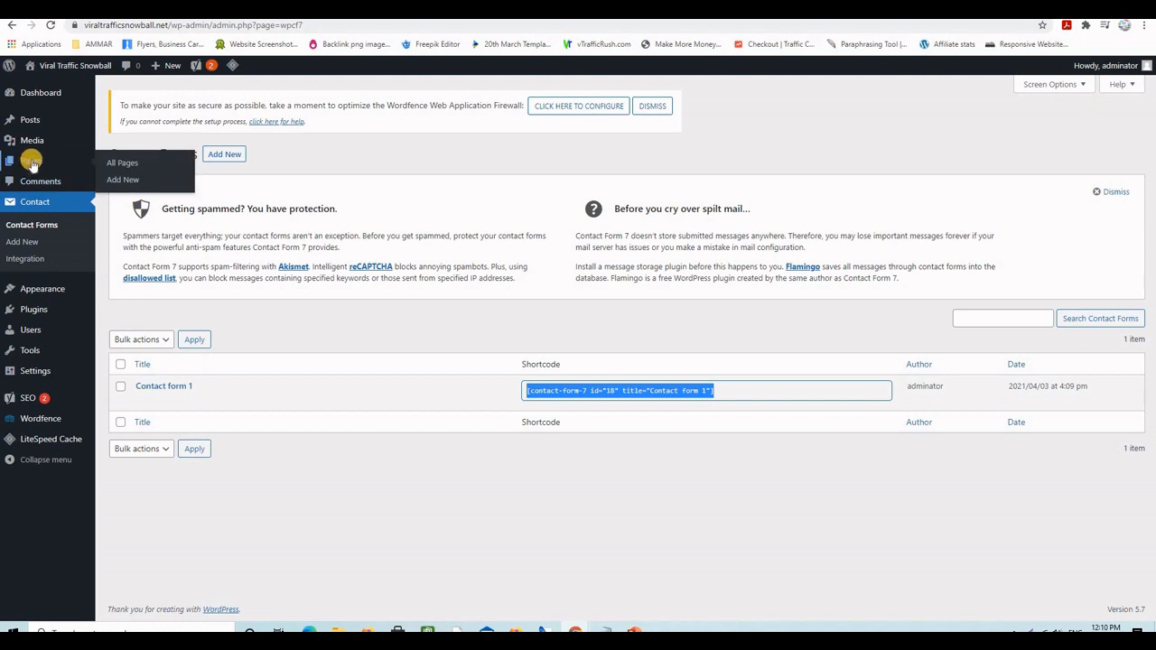
pyautogui.click(126, 167)
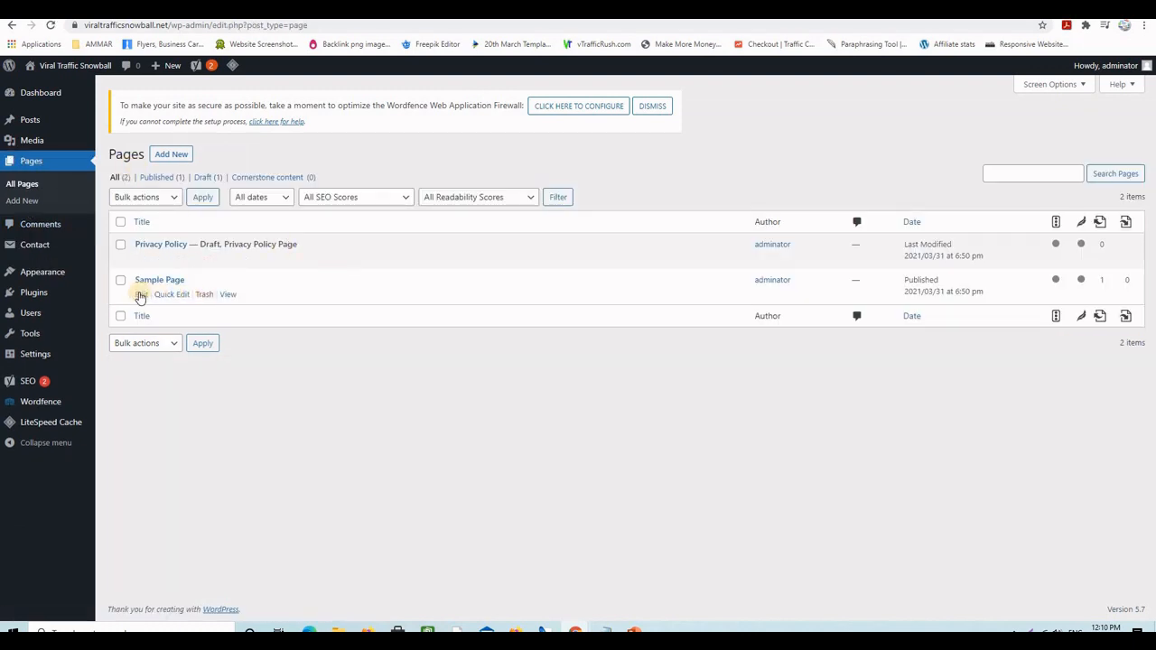
# - In the Sample Page editor, delete the example quotes and closing text below the video
pyautogui.click(141, 295)
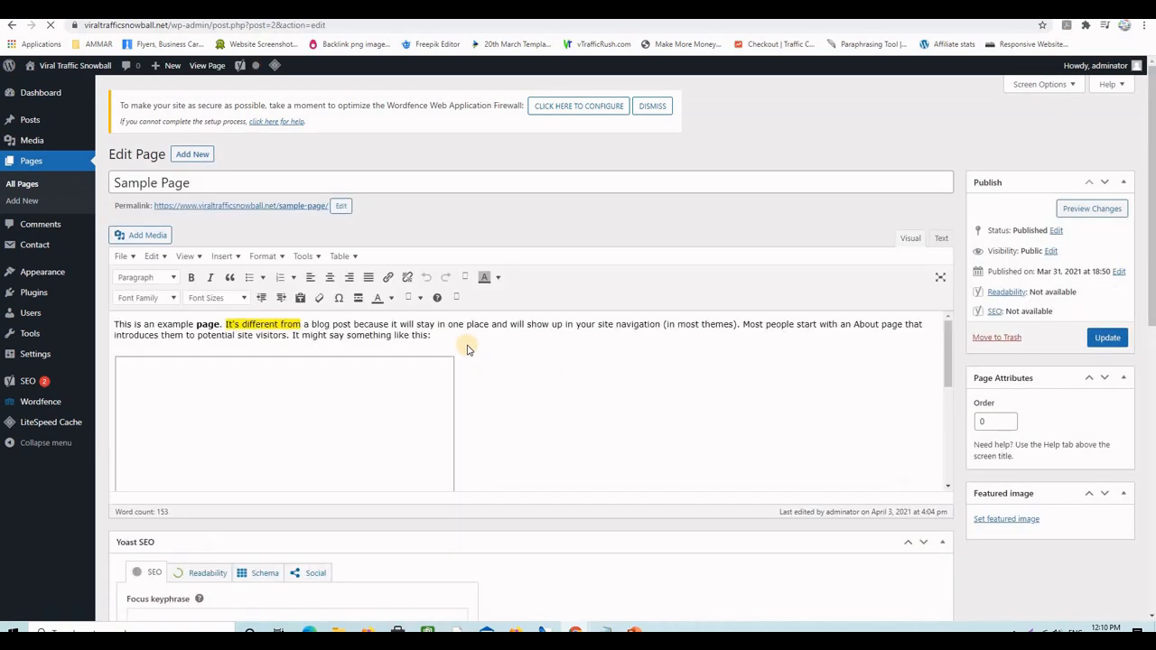
pyautogui.scroll(-5, 468, 350)
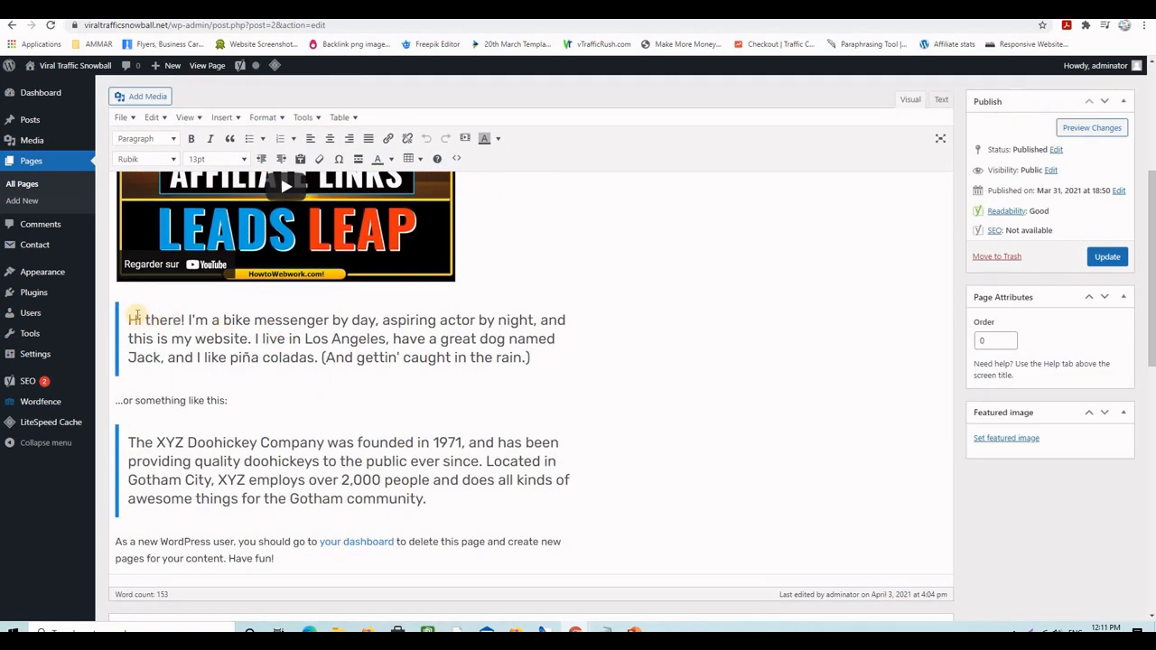
pyautogui.moveTo(133, 318); pyautogui.dragTo(589, 539)
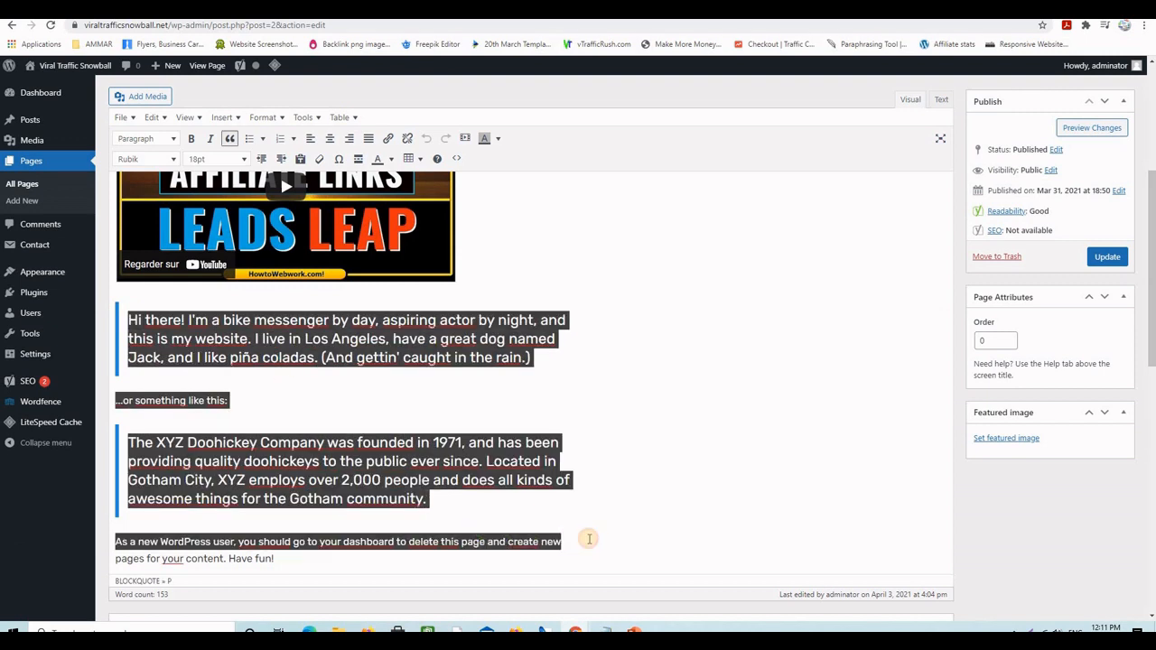
pyautogui.press('BackSpace')
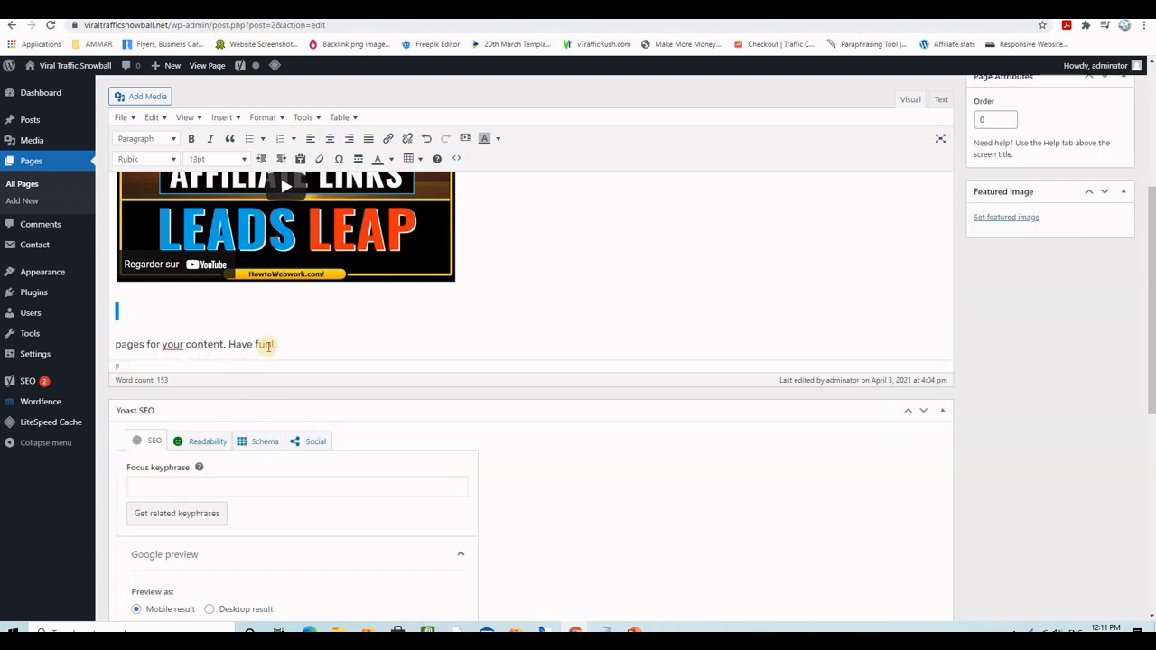
pyautogui.moveTo(275, 344); pyautogui.dragTo(116, 304)
pyautogui.press('BackSpace')
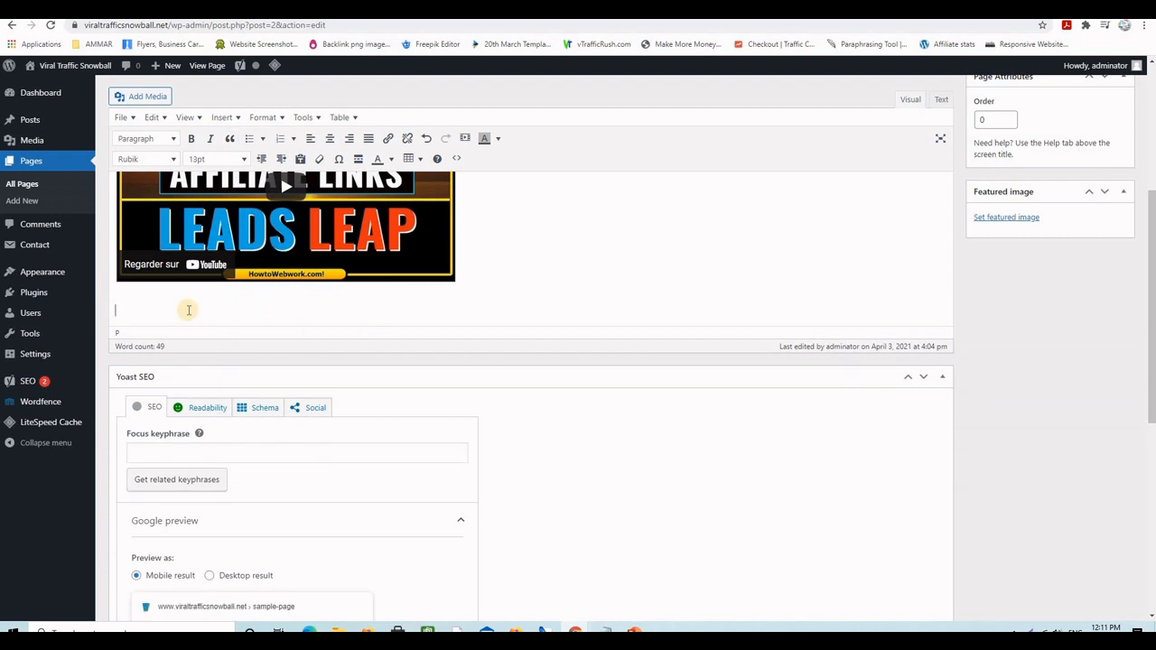
# - Paste the Contact form 1 shortcode below the video and update the page
pyautogui.hotkey('ctrl', 'v')
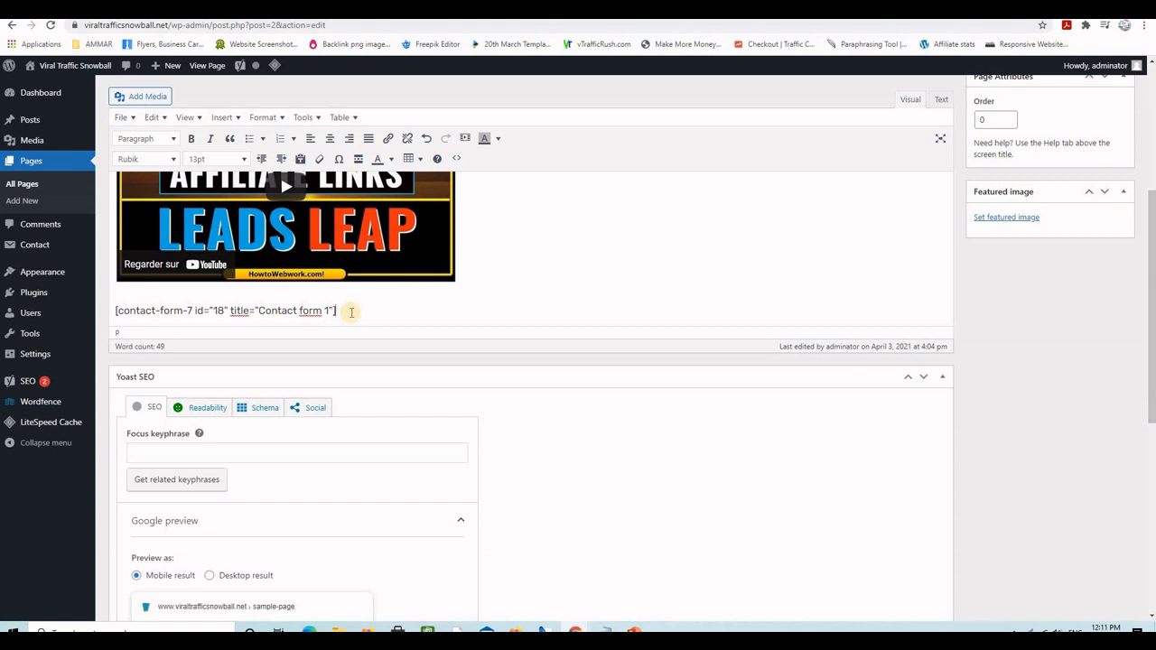
pyautogui.press('Return')
pyautogui.press('Return')
pyautogui.press('Return')
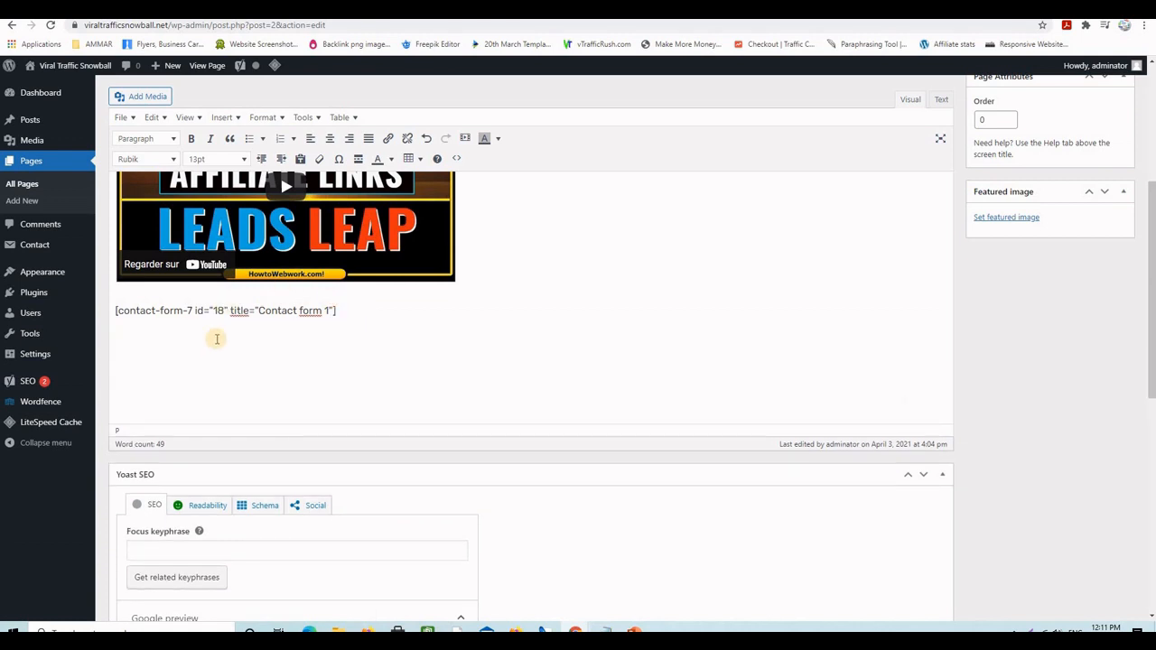
pyautogui.scroll(5, 1055, 325)
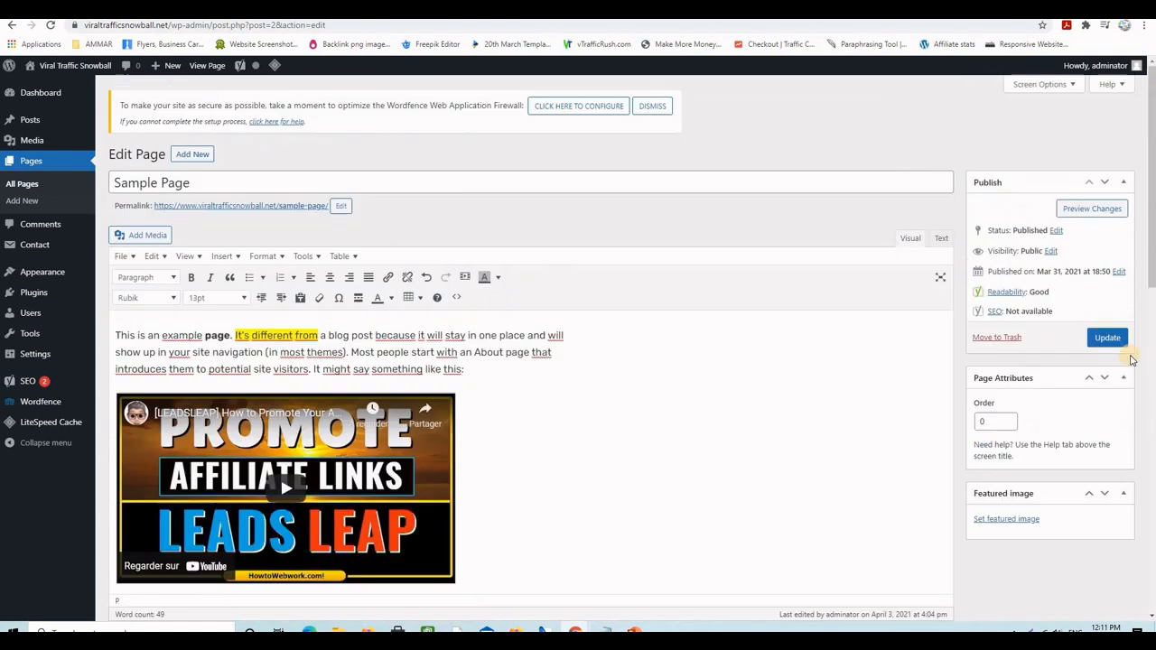
pyautogui.click(1107, 338)
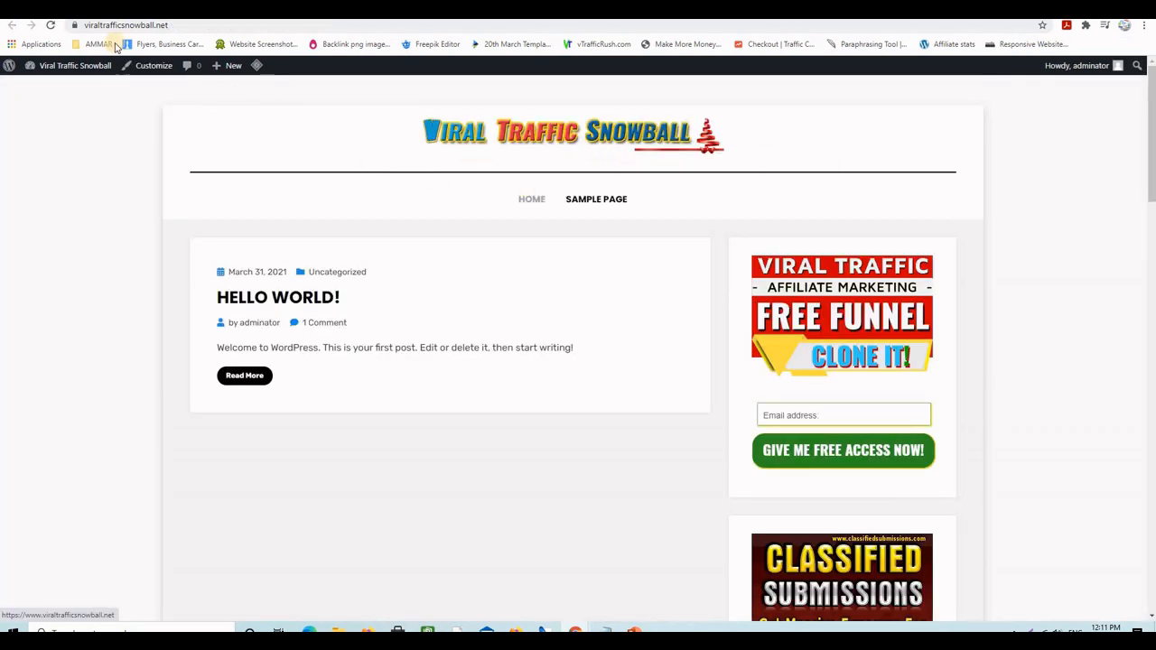
# - Open the live Sample Page and check the name, email, subject and message form below the video
pyautogui.click(596, 201)
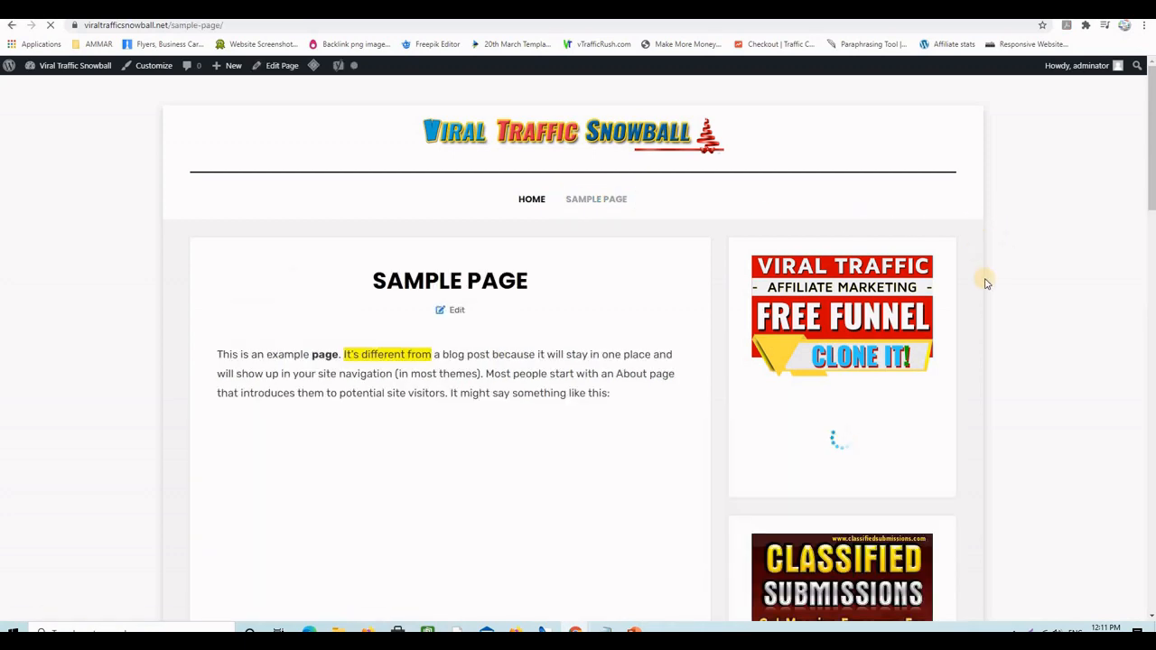
pyautogui.scroll(-3, 973, 270)
pyautogui.scroll(-4, 973, 271)
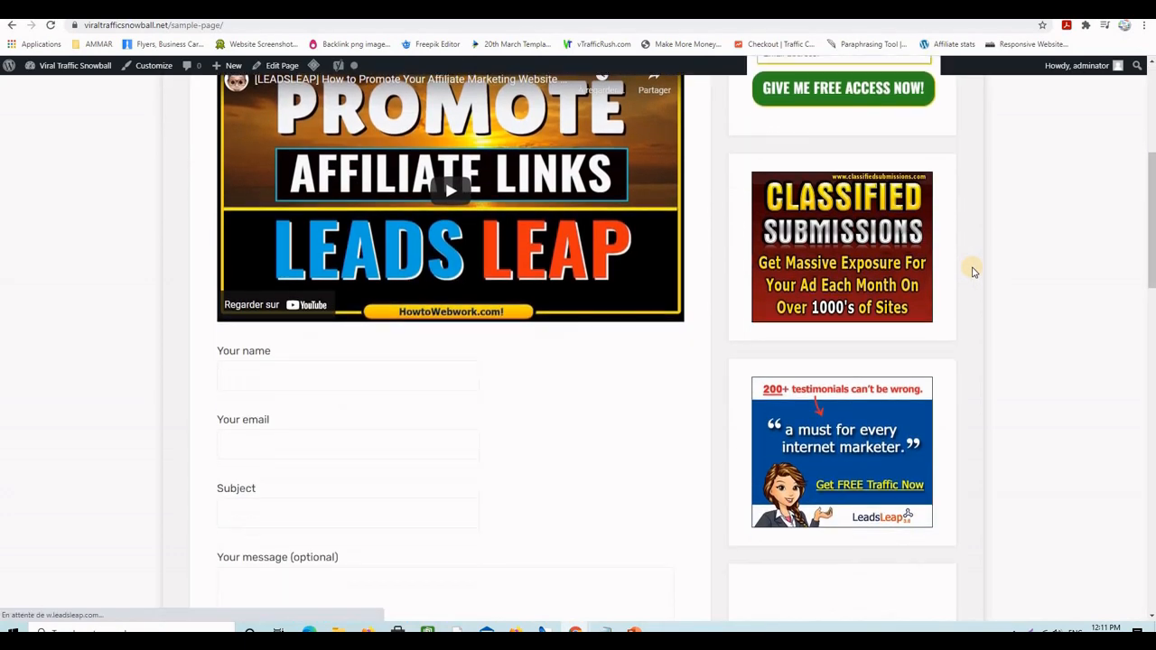
pyautogui.scroll(-1, 974, 270)
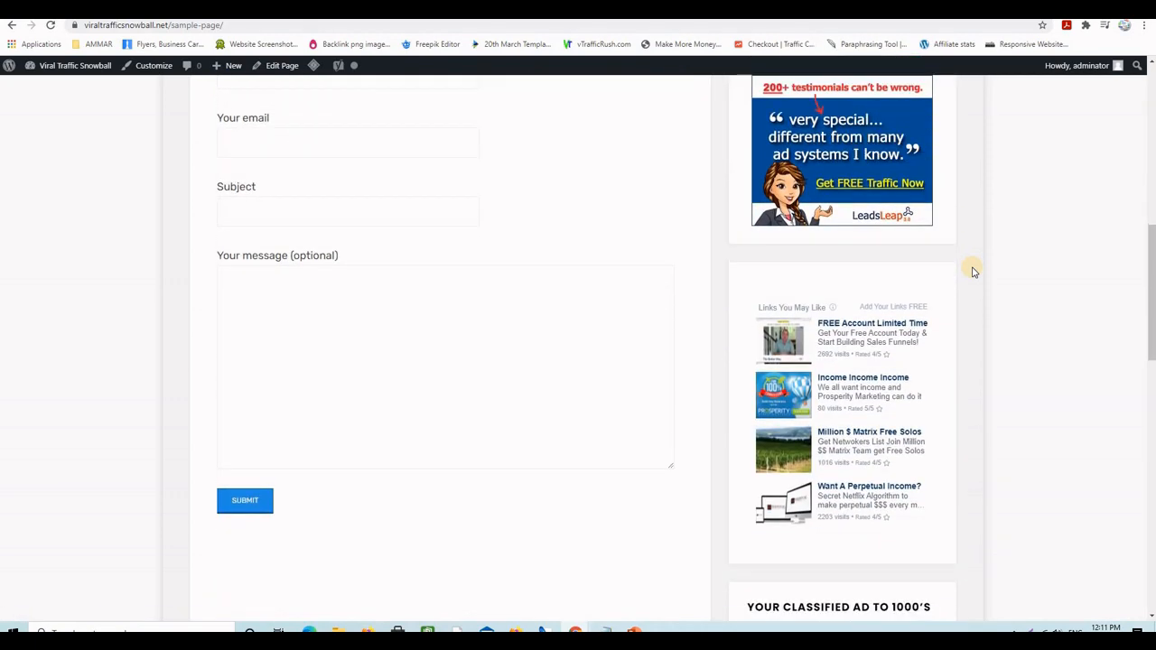
pyautogui.scroll(2, 974, 271)
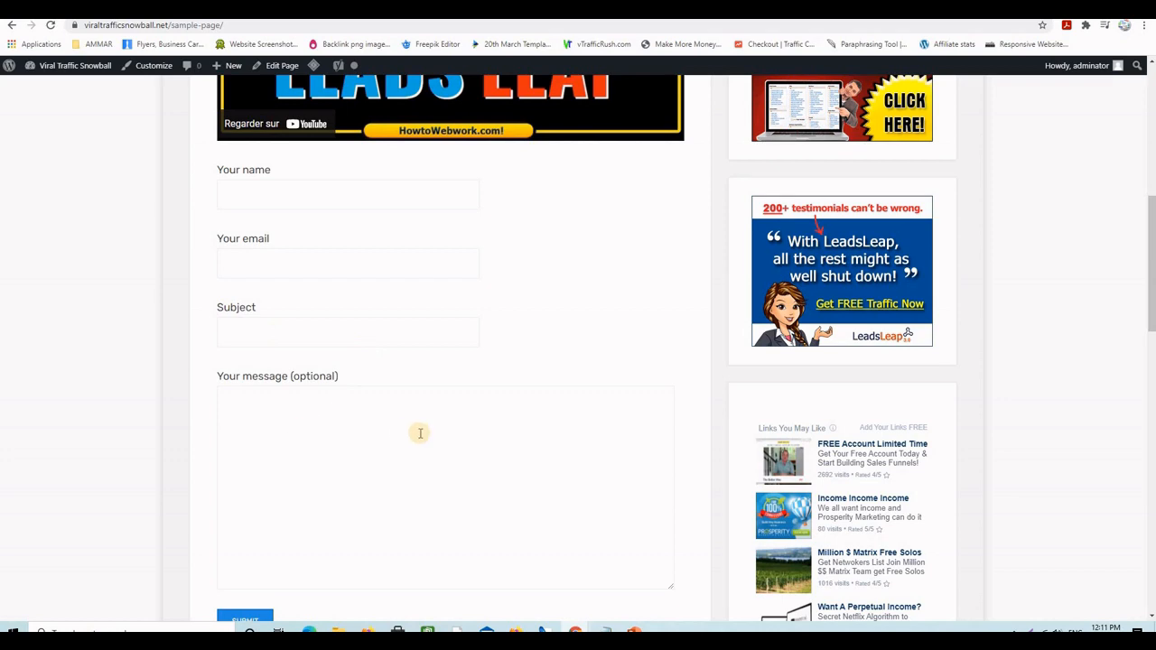
pyautogui.scroll(-3, 421, 431)
pyautogui.scroll(10, 617, 387)
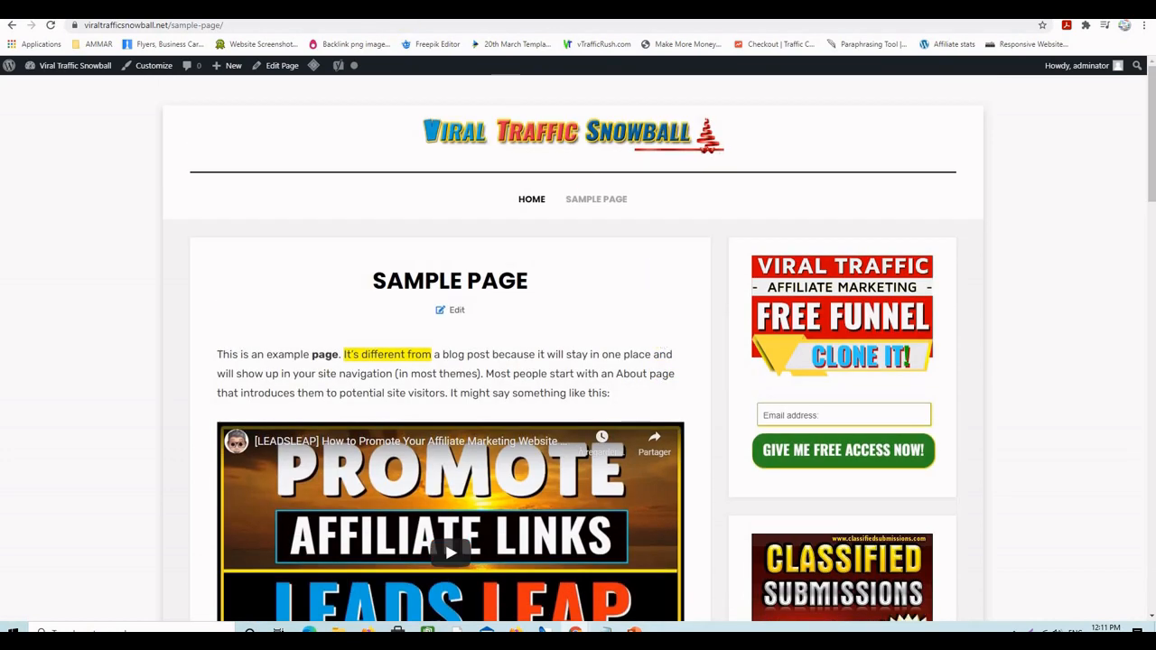
# - Scroll through the reference howtowebwork.com Contact Us page for comparison
pyautogui.click(470, 9)
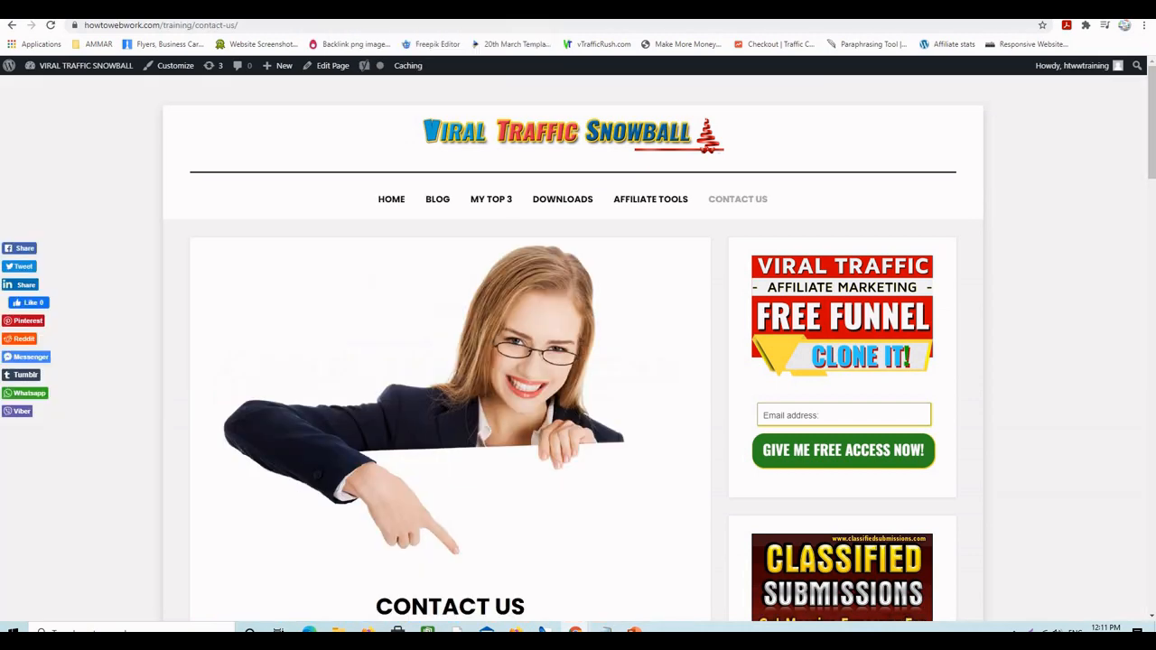
pyautogui.scroll(-3, 586, 402)
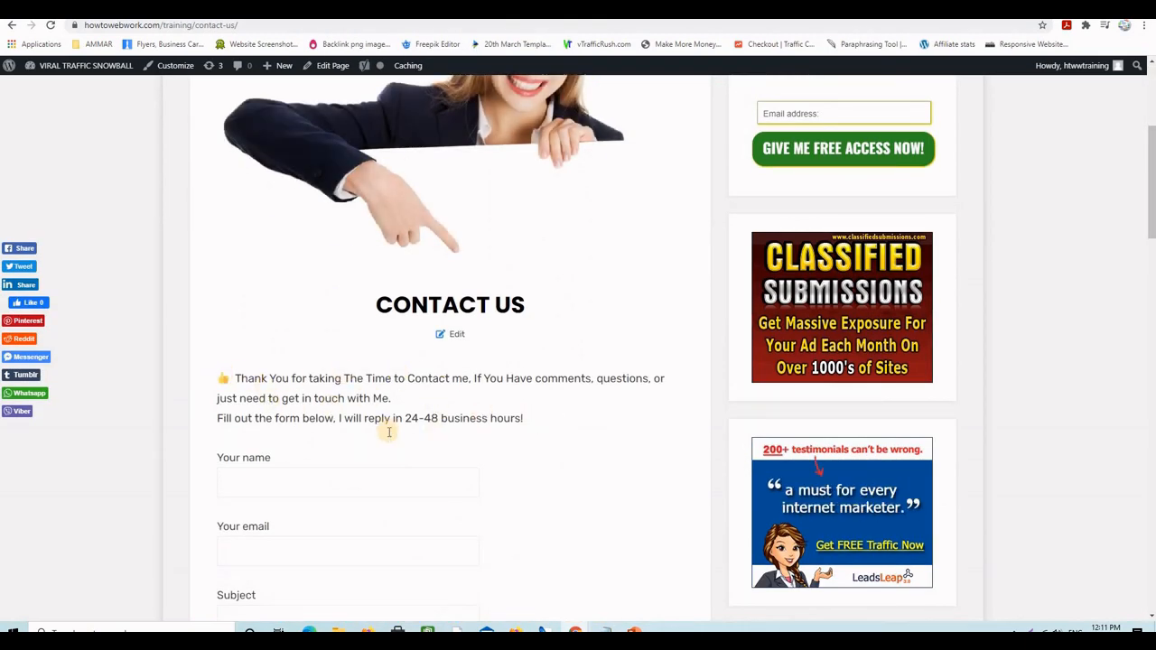
pyautogui.scroll(-2, 388, 430)
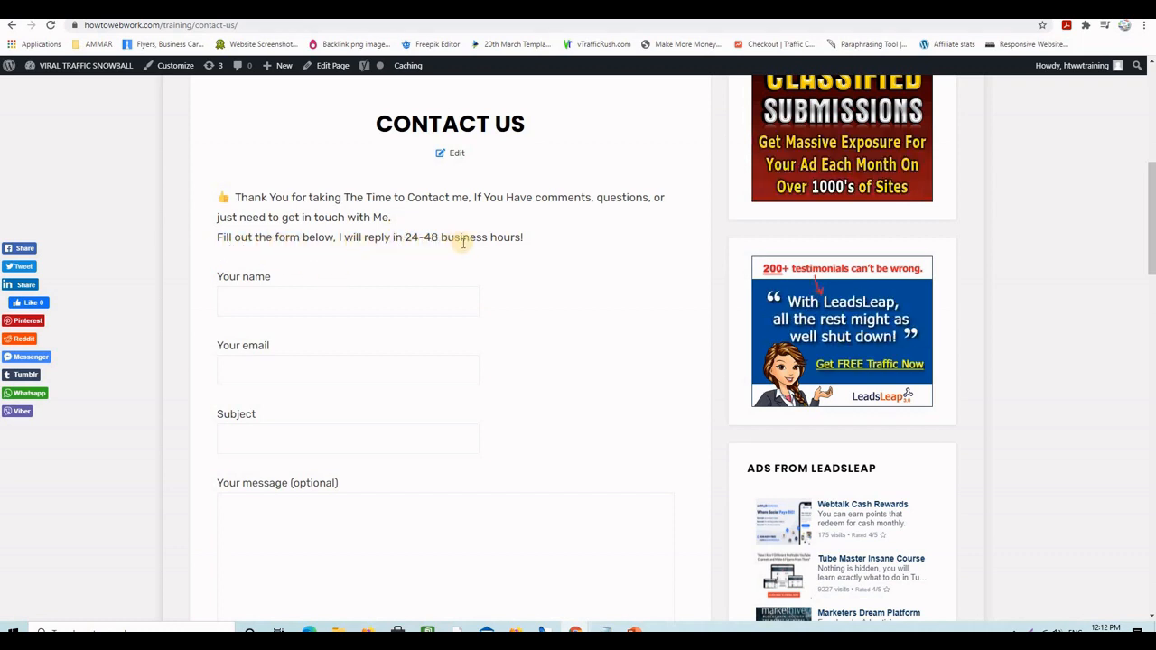
pyautogui.scroll(-3, 515, 401)
pyautogui.scroll(7, 516, 402)
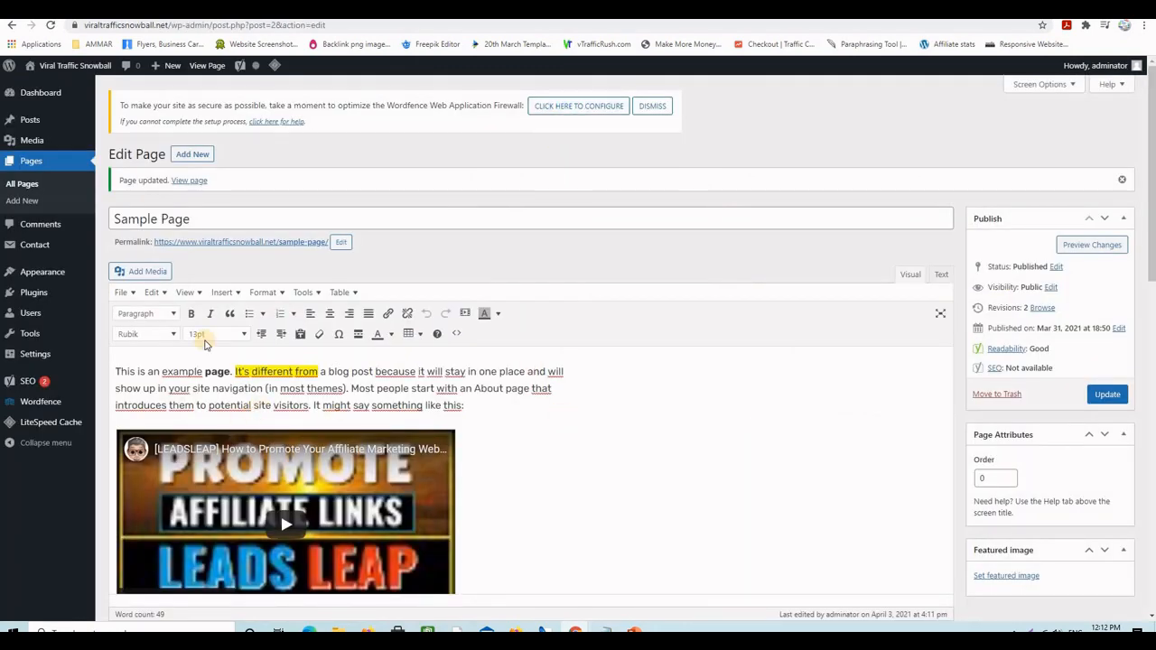
# - Search the plugin directory for Pretty Links, then install and activate it
pyautogui.moveTo(62, 298)
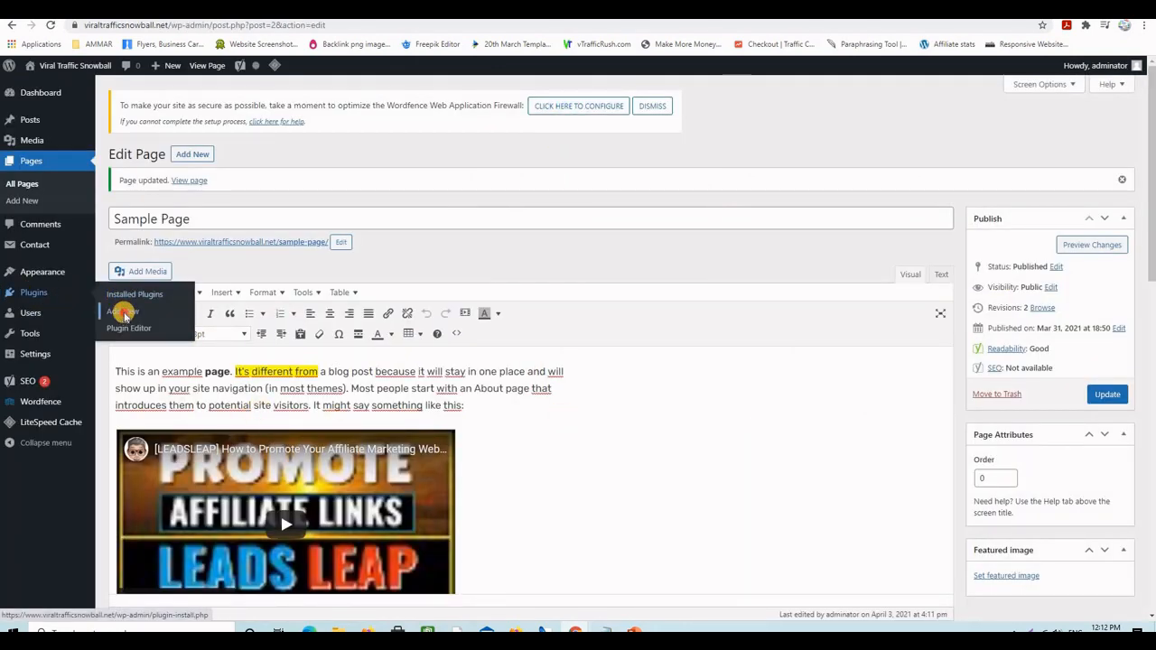
pyautogui.click(124, 313)
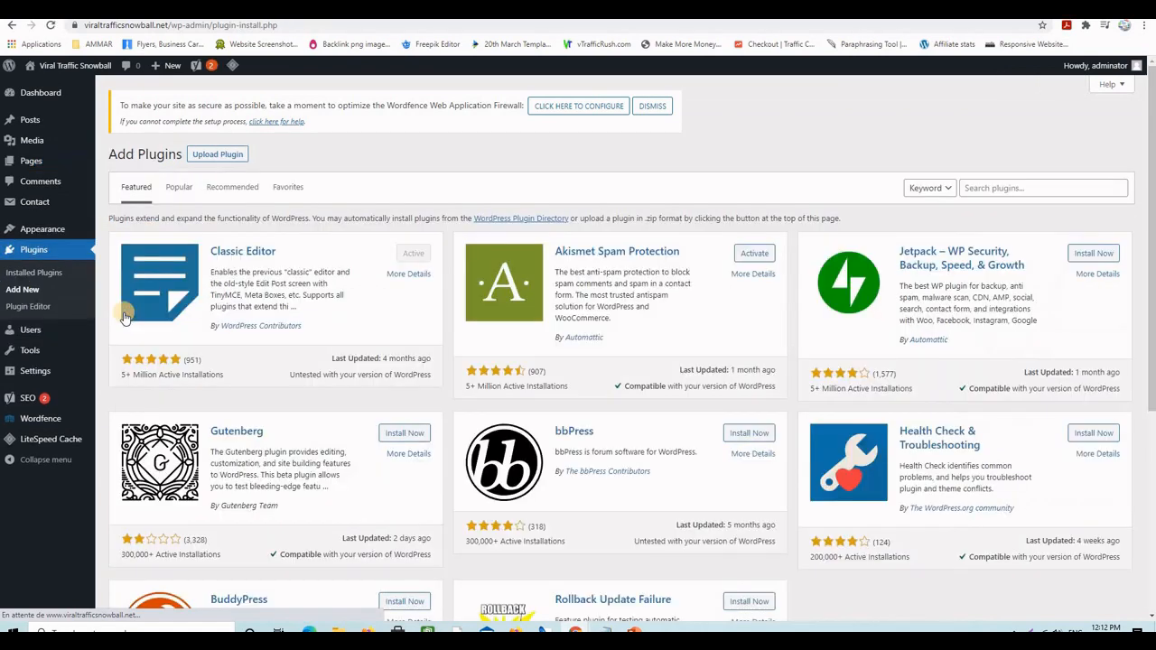
pyautogui.click(967, 187)
pyautogui.write('Pretty Links')
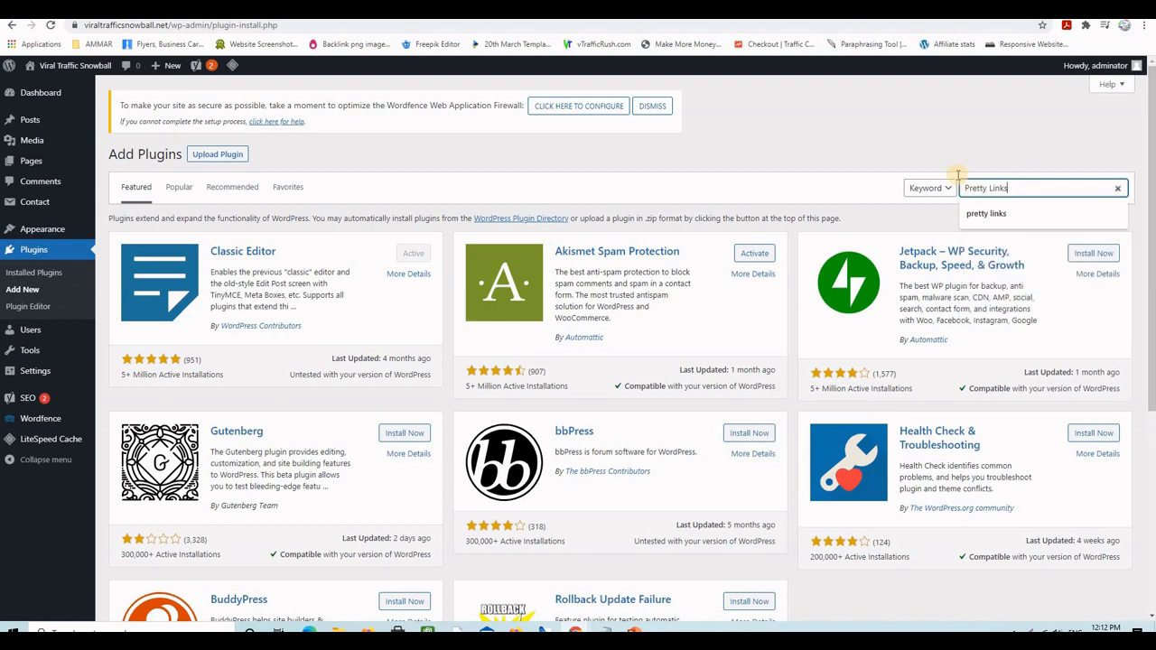
pyautogui.press('Return')
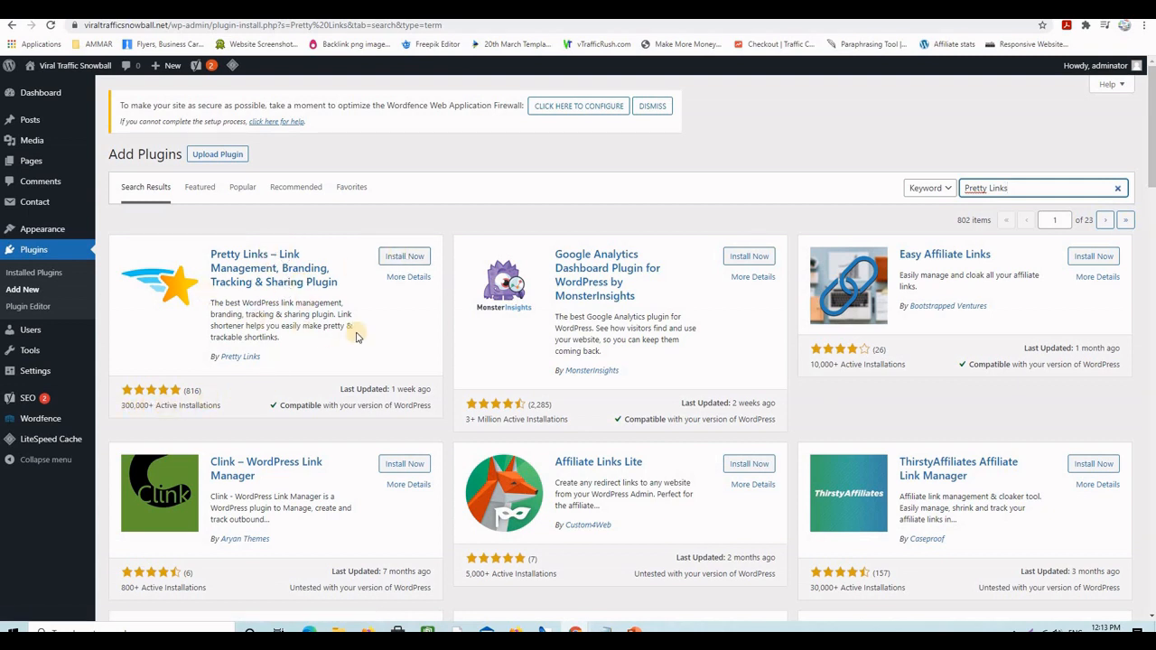
pyautogui.click(399, 259)
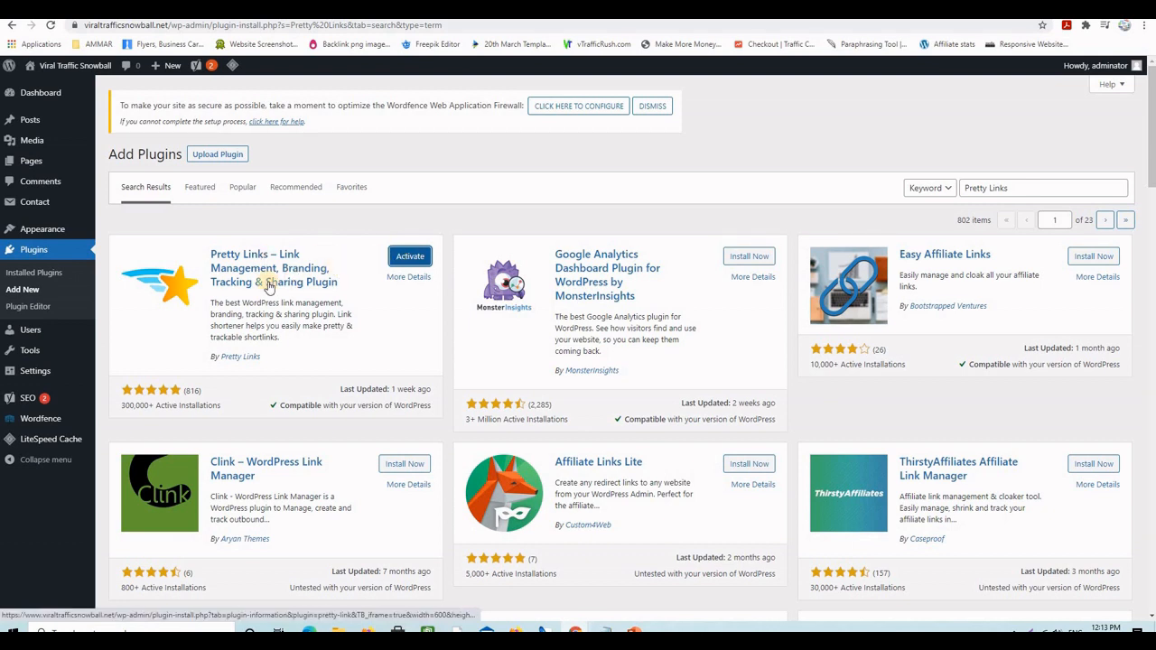
pyautogui.click(405, 258)
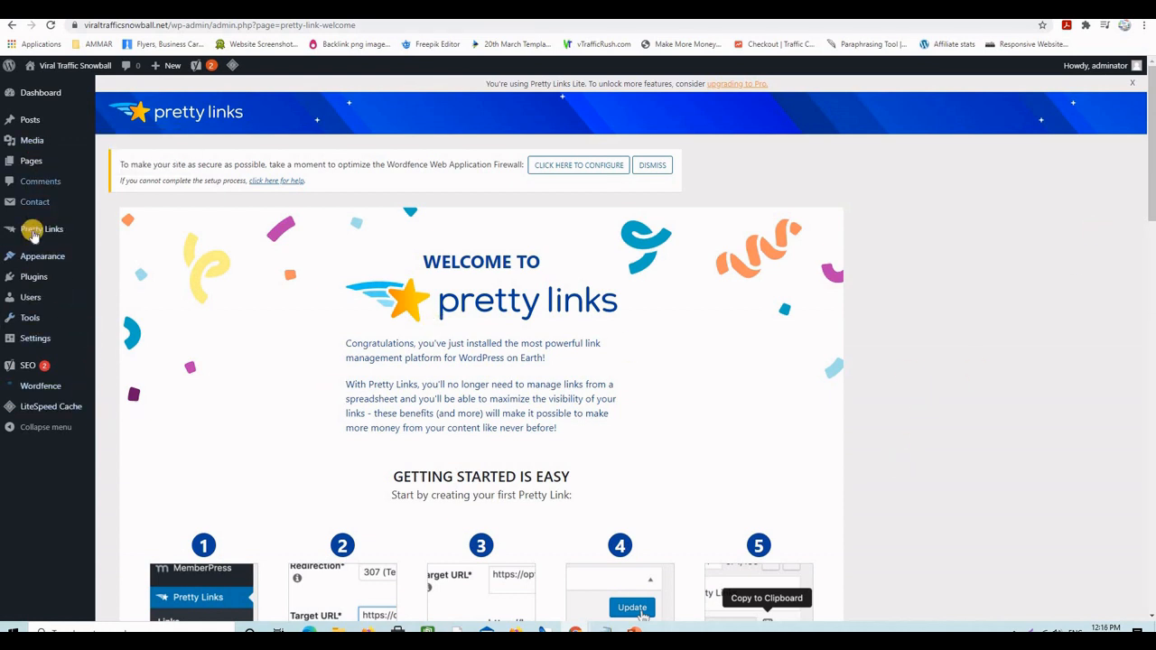
# - Start a new Pretty Link and begin typing the title VIDELY in capital letters
pyautogui.moveTo(34, 228)
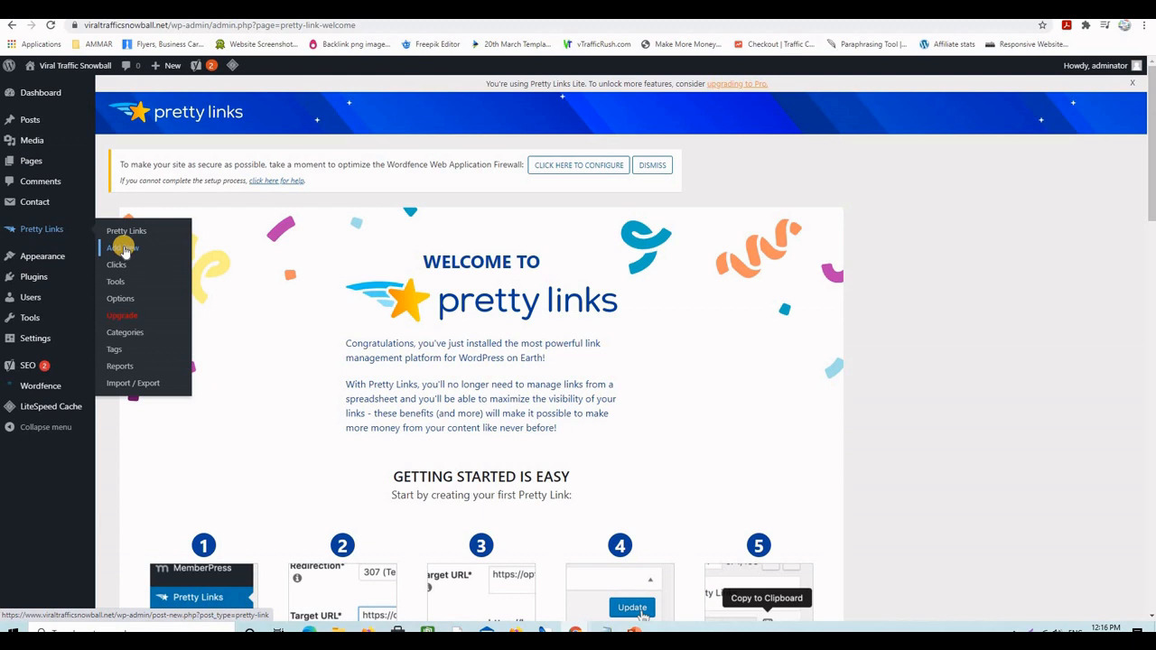
pyautogui.click(124, 250)
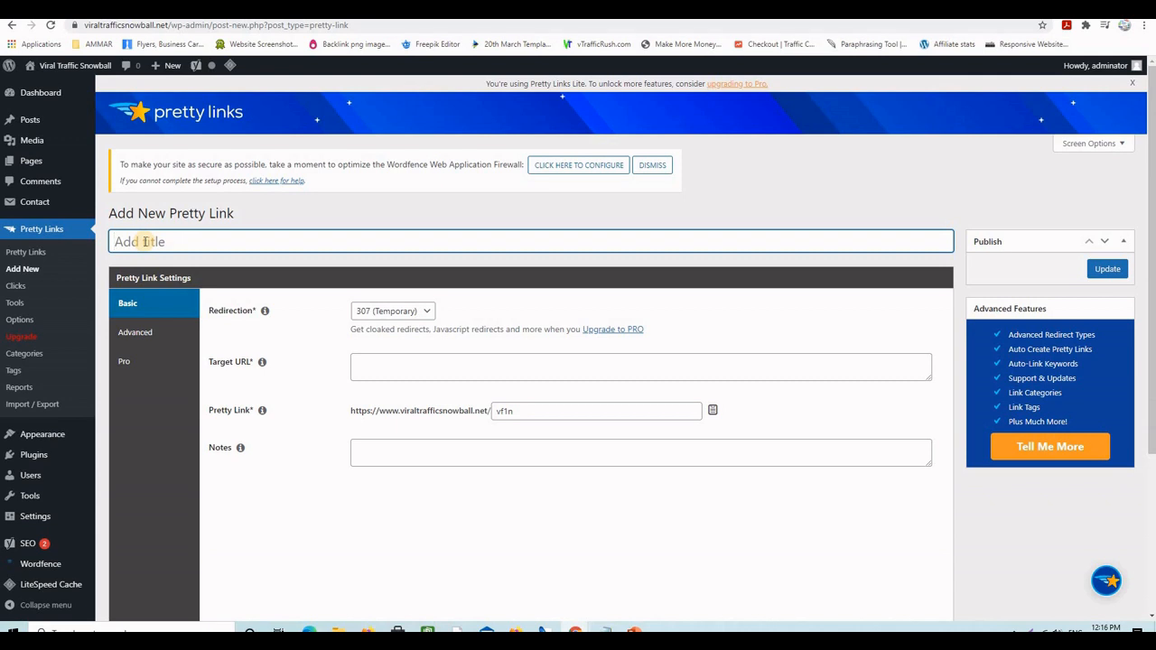
pyautogui.press('capslock')
pyautogui.write('VIDELY')
# - Generate an encrypted HopLink for Videly in the ClickBank Marketplace and copy it
pyautogui.click(941, 11)
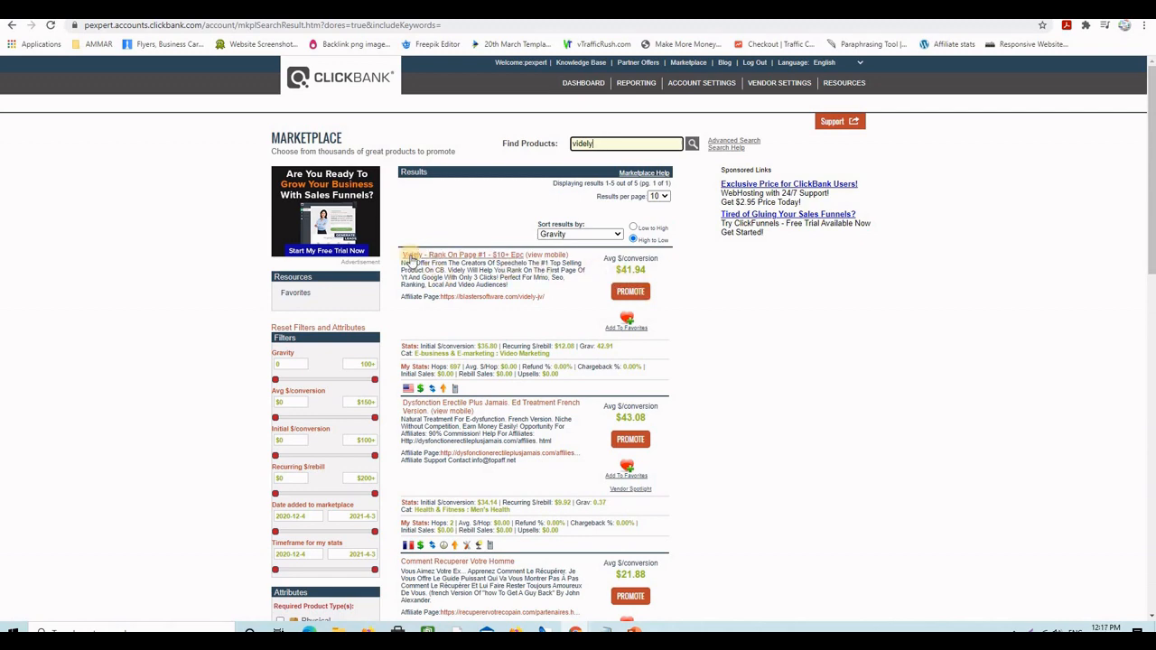
pyautogui.click(632, 292)
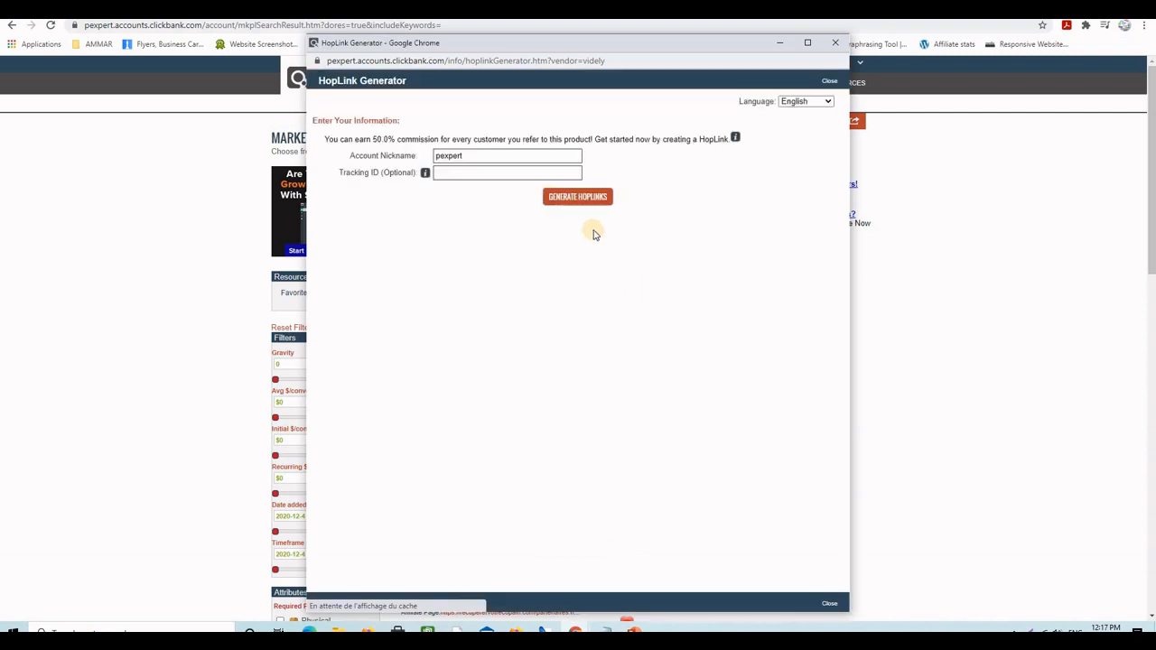
pyautogui.click(586, 198)
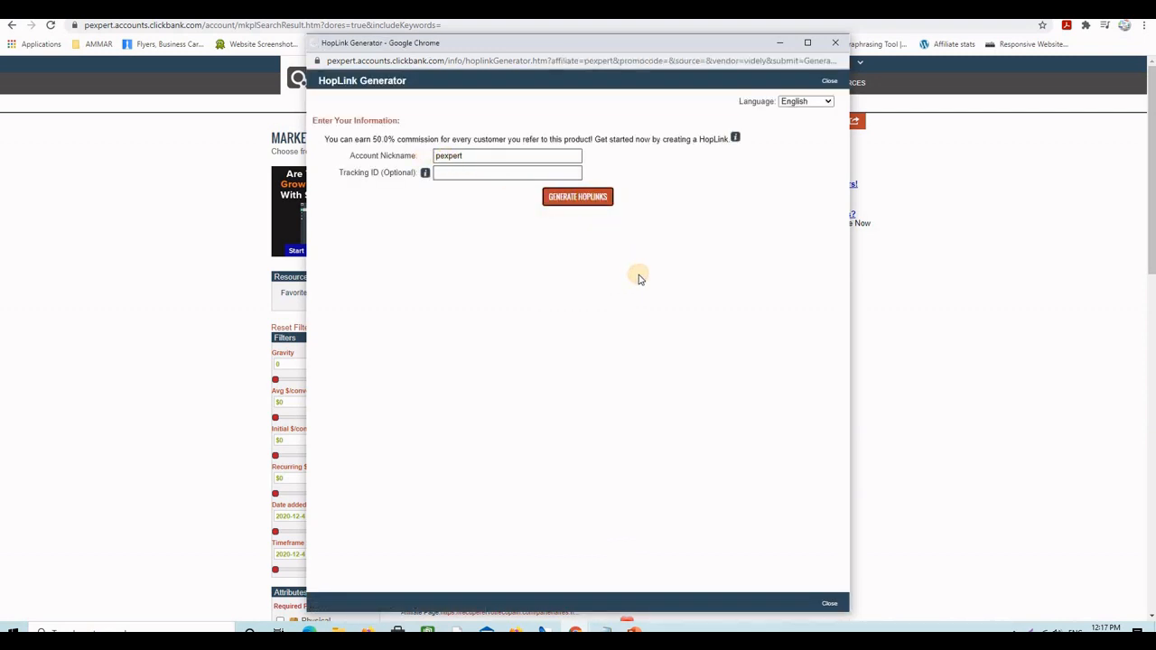
pyautogui.moveTo(651, 282); pyautogui.dragTo(459, 284)
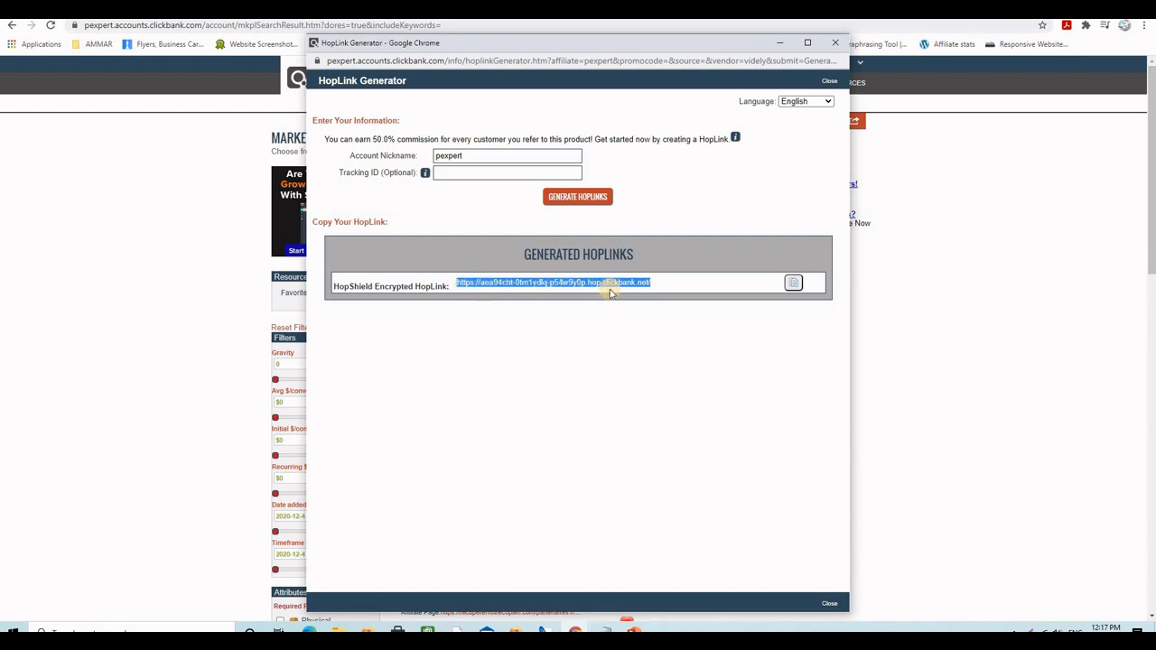
pyautogui.click(793, 282)
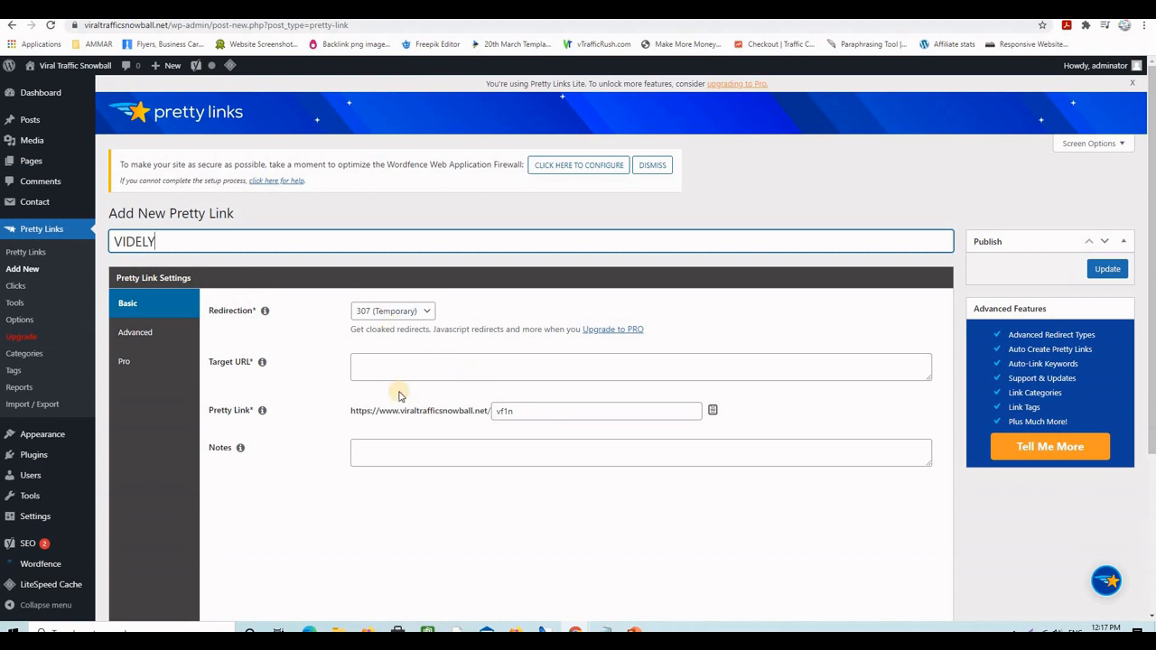
# - Paste the ClickBank HopLink as the Target URL and choose a 301 (Permanent) redirect
pyautogui.click(382, 364)
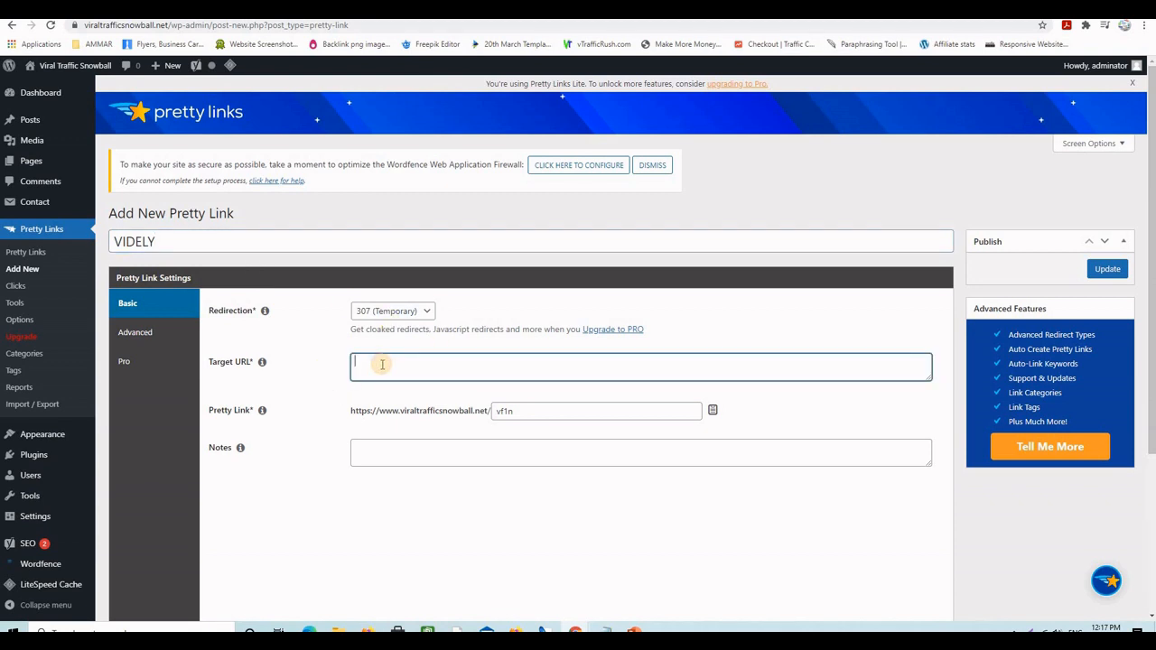
pyautogui.hotkey('ctrl', 'v')
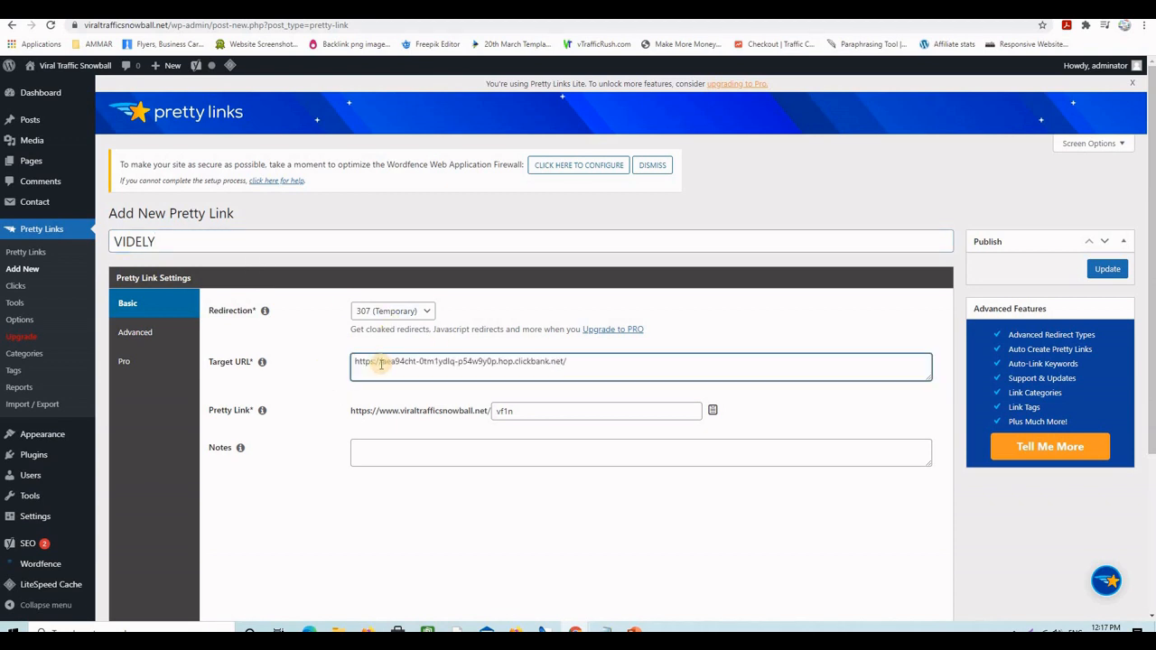
pyautogui.click(427, 317)
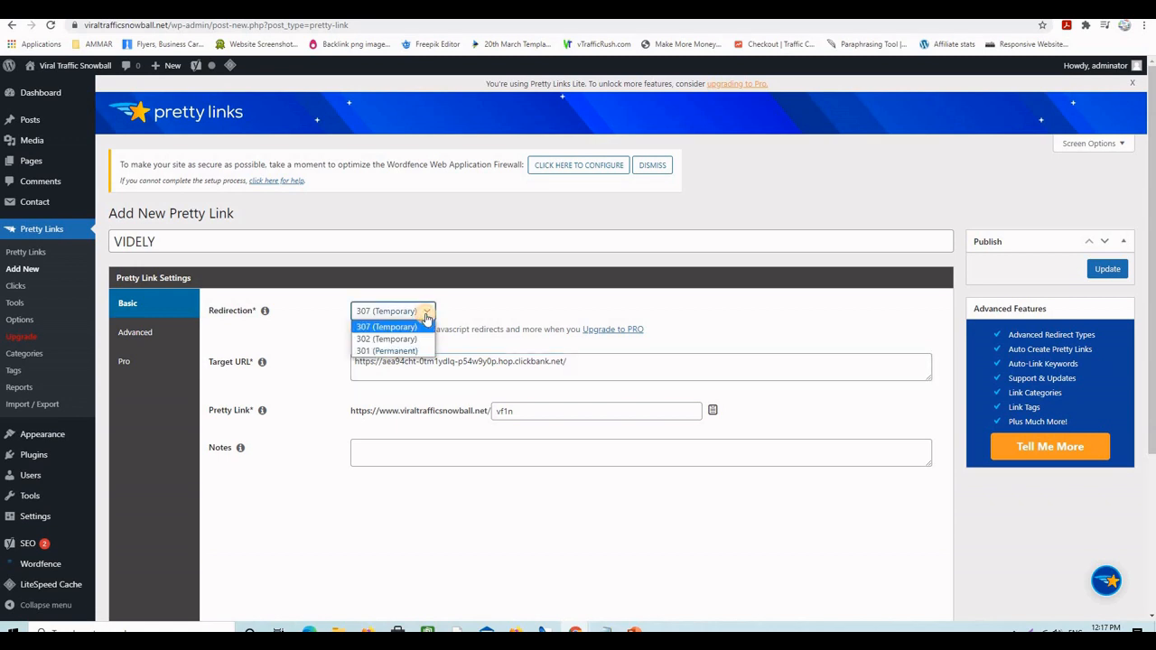
pyautogui.click(370, 345)
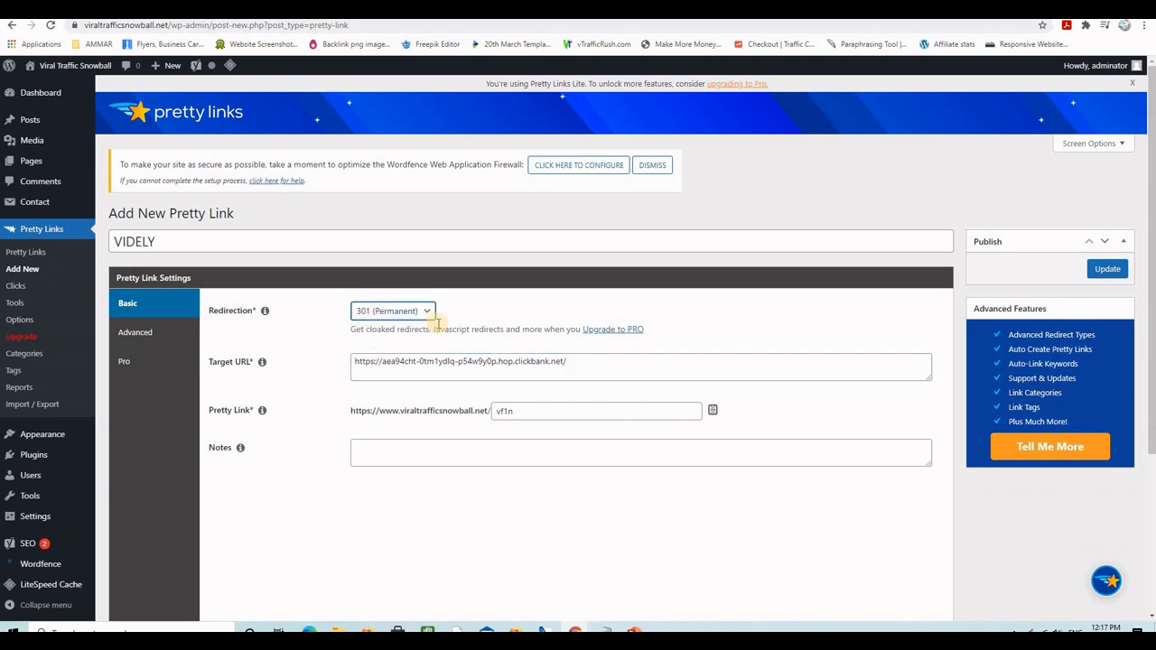
# - Replace the default slug vf1n with videly and publish the VIDELY Pretty Link
pyautogui.click(506, 411)
pyautogui.doubleClick(510, 412)
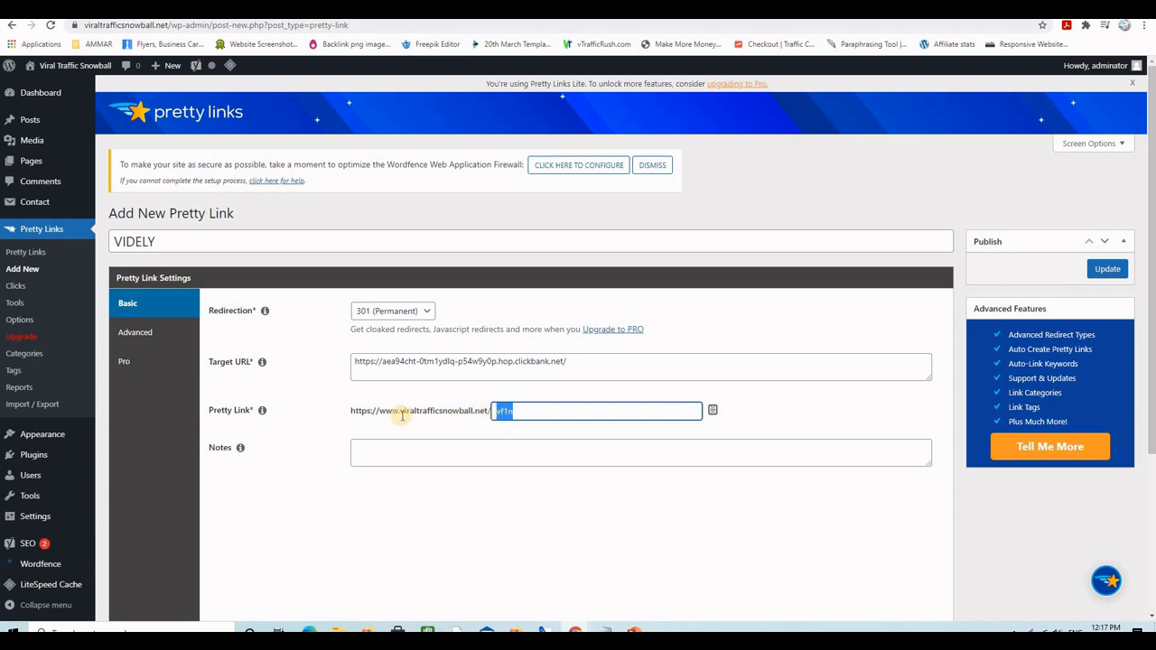
pyautogui.moveTo(401, 412); pyautogui.dragTo(503, 411)
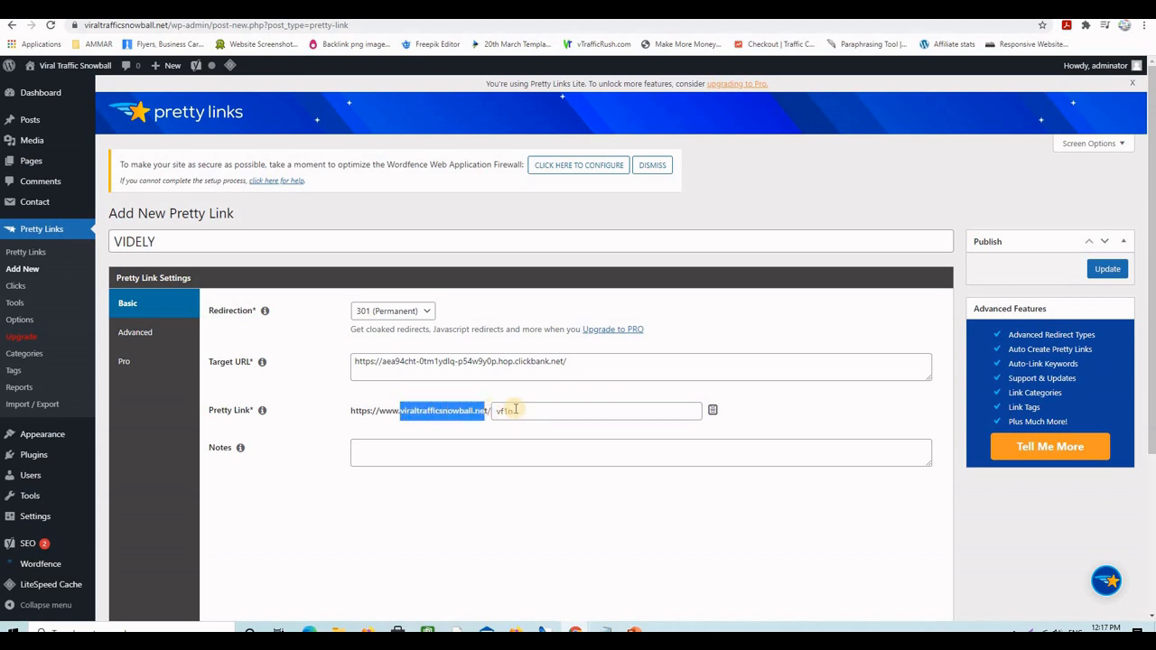
pyautogui.click(494, 412)
pyautogui.press('BackSpace')
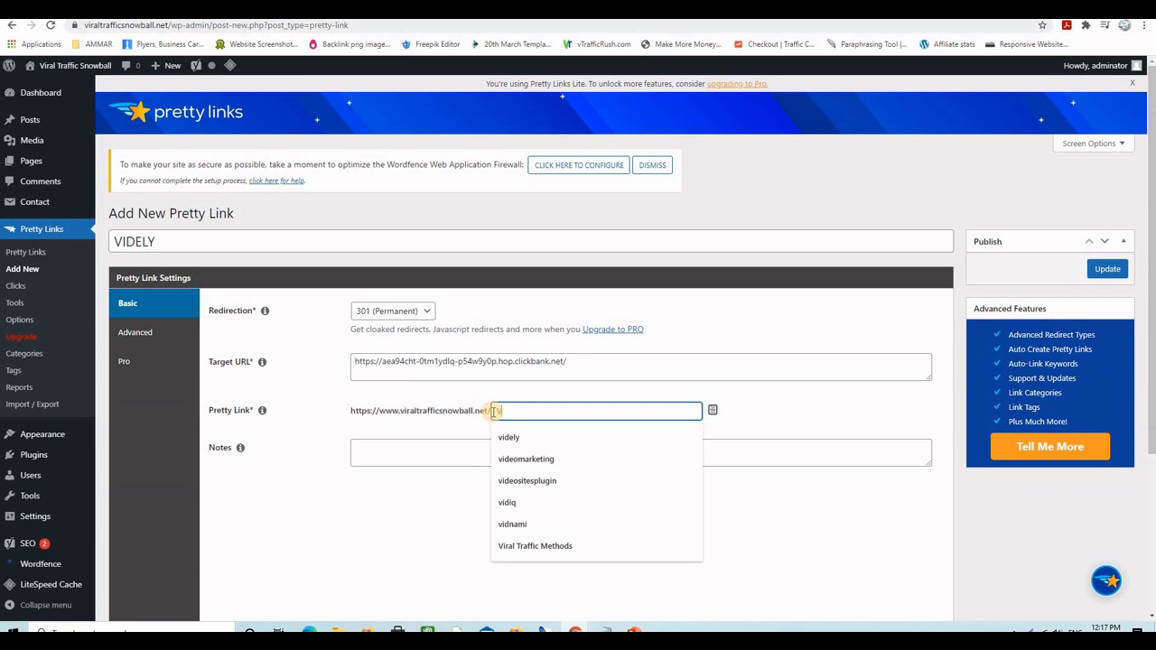
pyautogui.press('capslock')
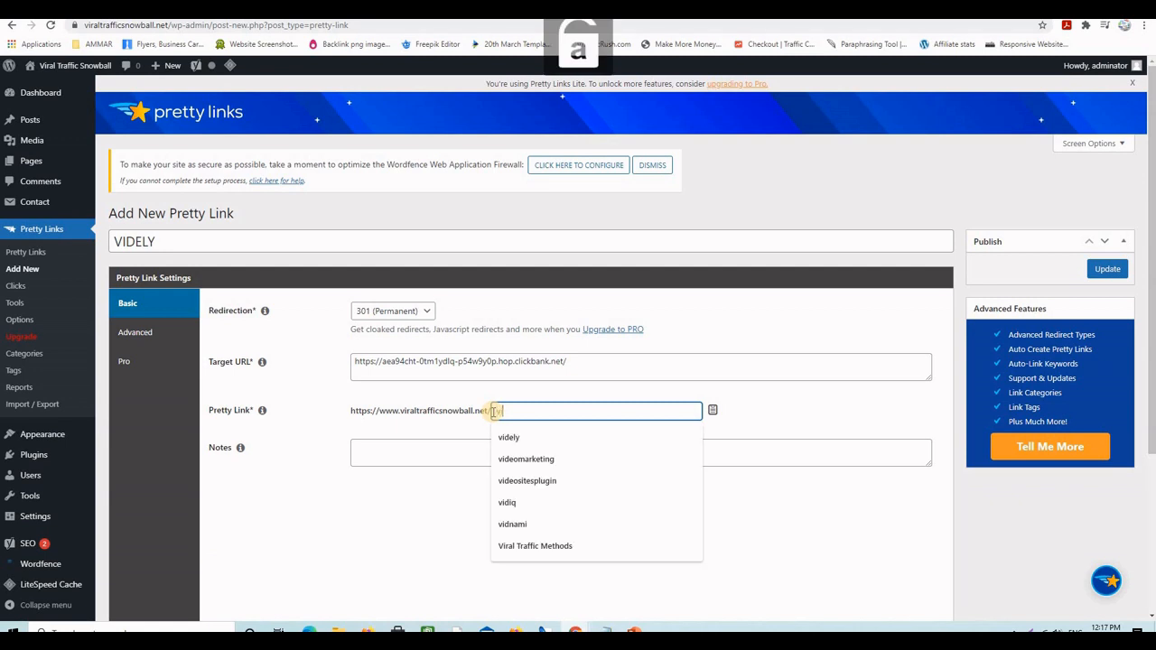
pyautogui.write('videly')
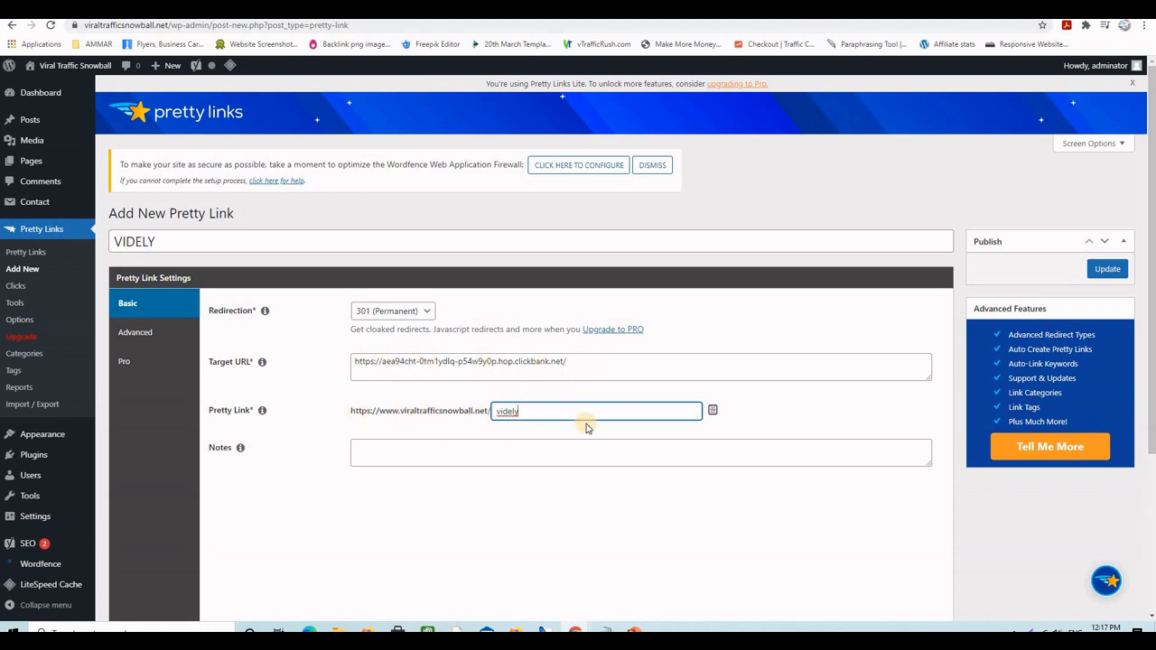
pyautogui.click(1107, 268)
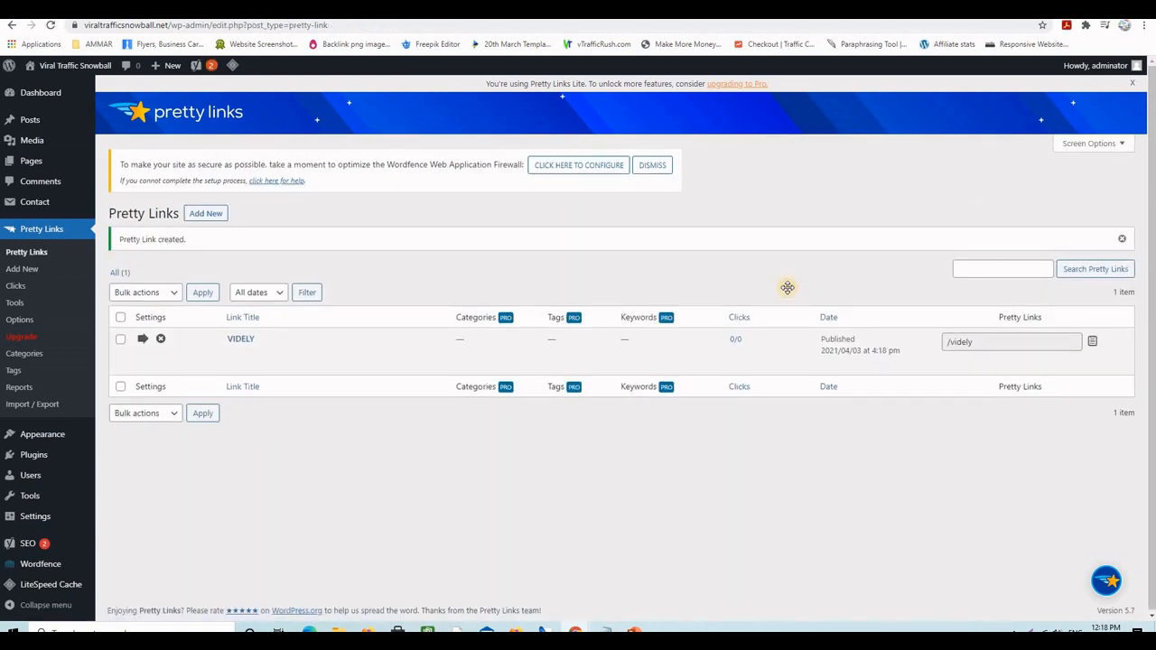
# - Test the /videly Pretty Link short link to confirm it opens the Videly page
pyautogui.moveTo(256, 350)
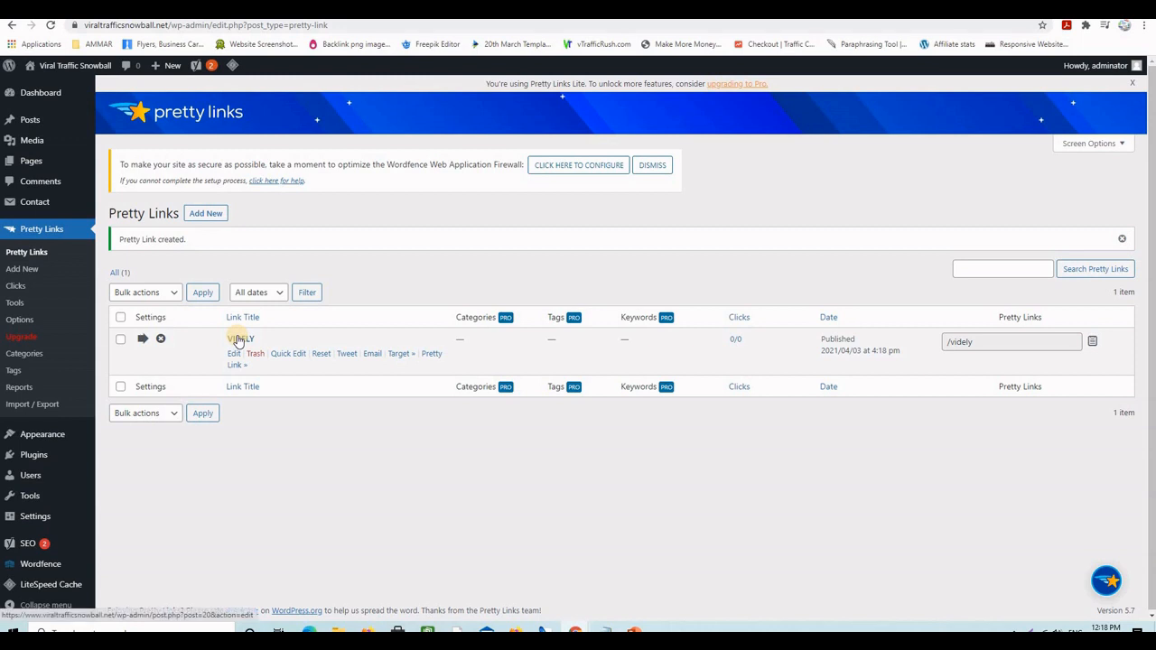
pyautogui.click(435, 360)
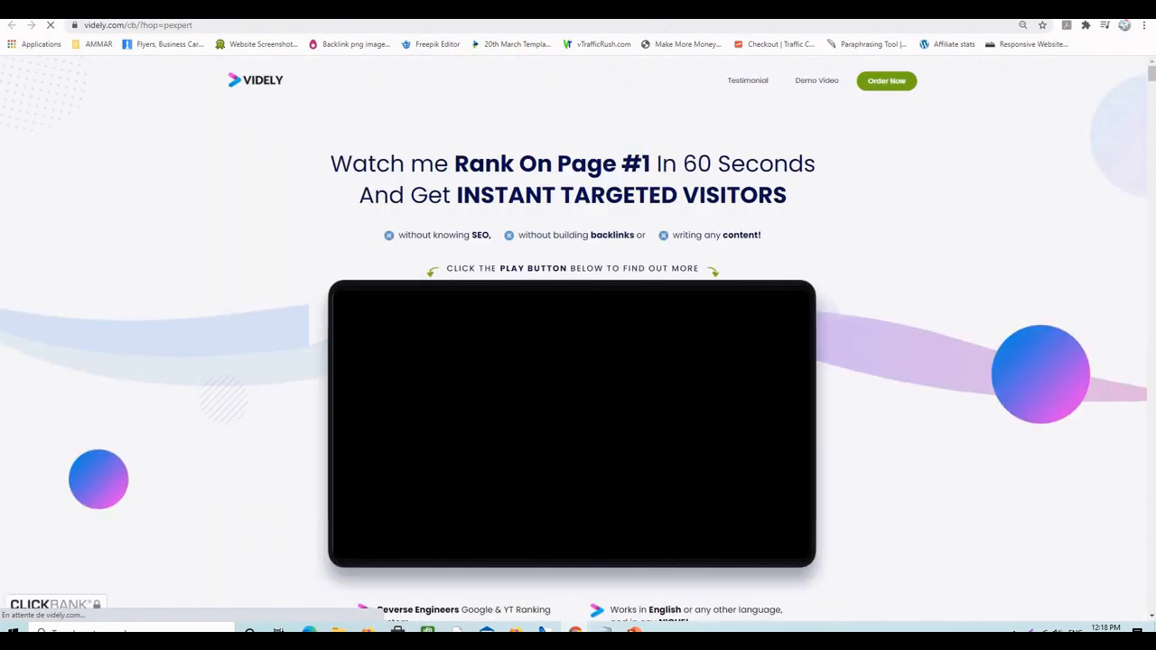
pyautogui.click(728, 9)
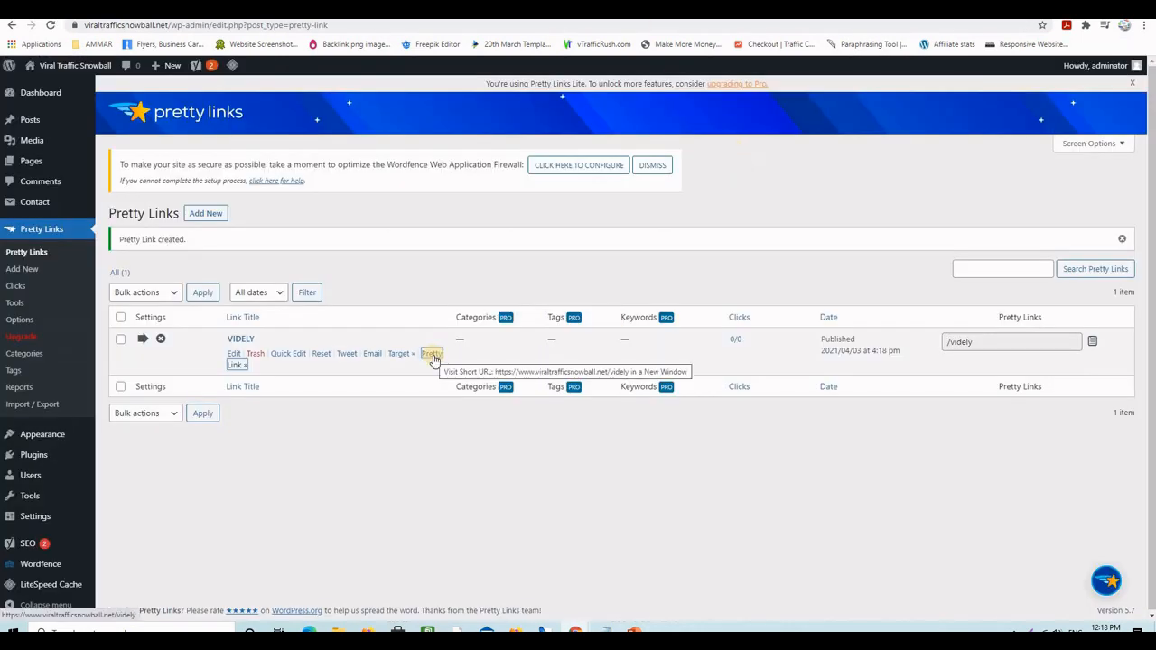
# - Copy the /videly short link's address and move over to the YouTube tab
pyautogui.rightClick(433, 359)
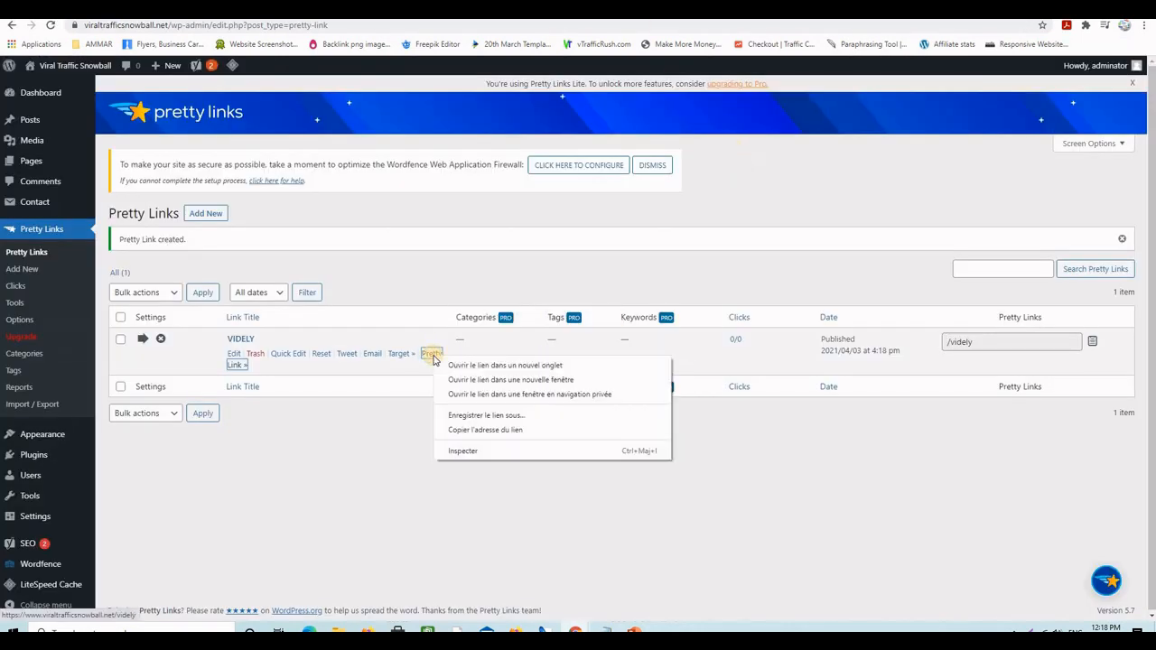
pyautogui.click(488, 431)
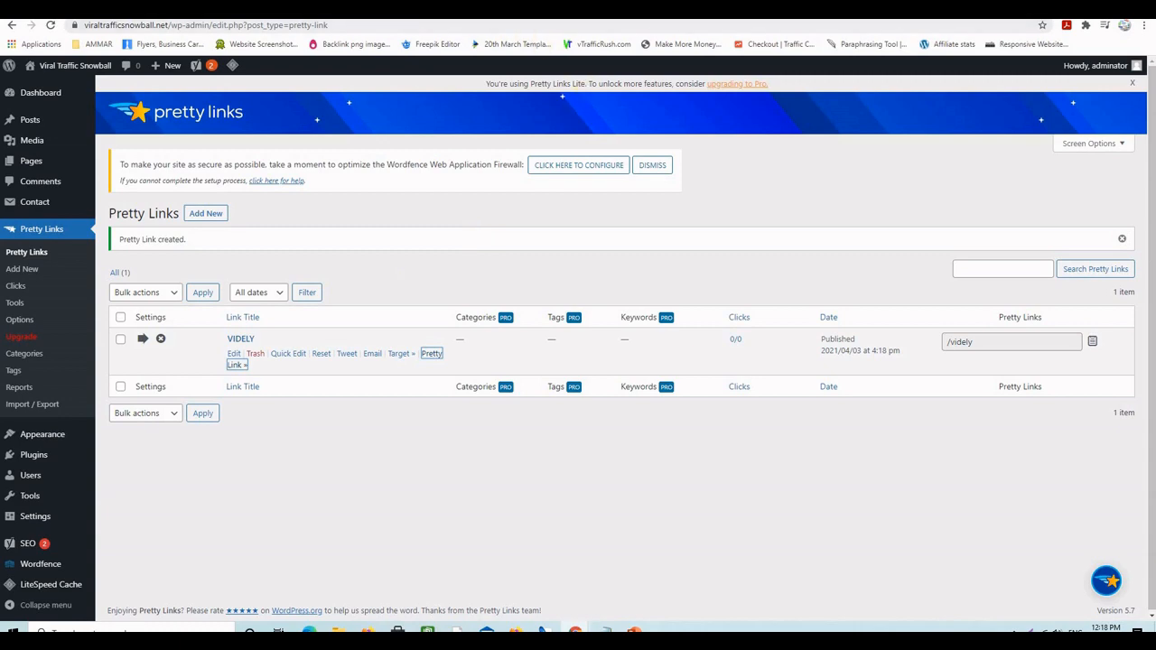
pyautogui.hotkey('ctrl', 'Tab')
pyautogui.hotkey('ctrl', 'Tab')
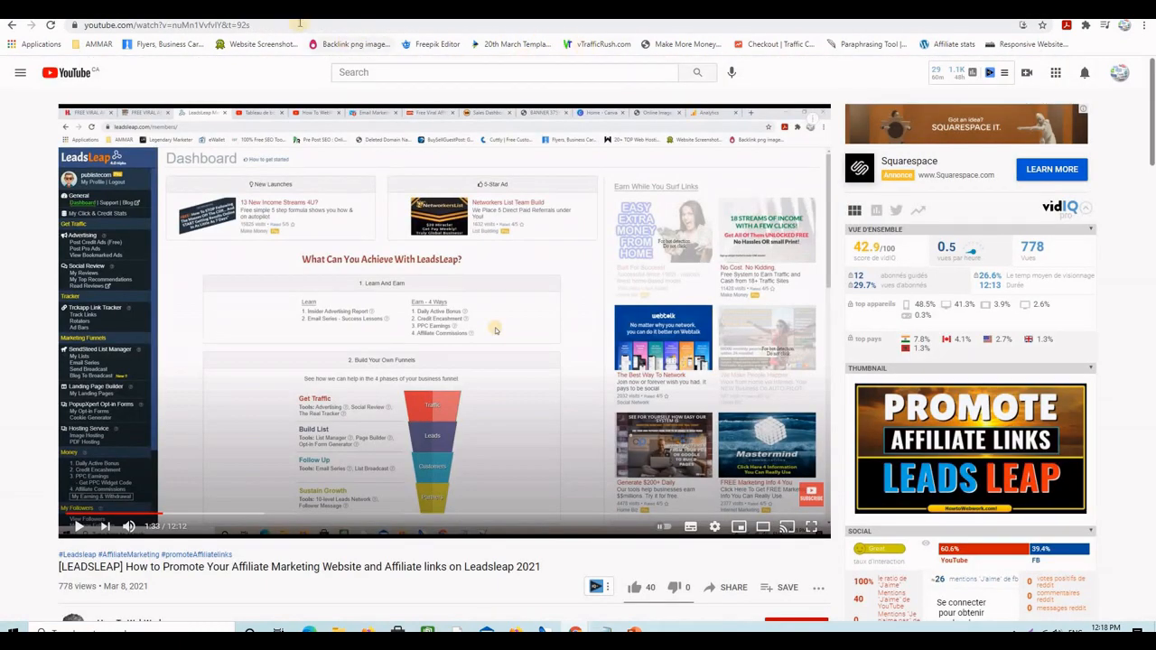
# - Paste viraltrafficsnowball.net/videly into the address bar and load it to reach the Videly sales page
pyautogui.click(299, 24)
pyautogui.rightClick(302, 26)
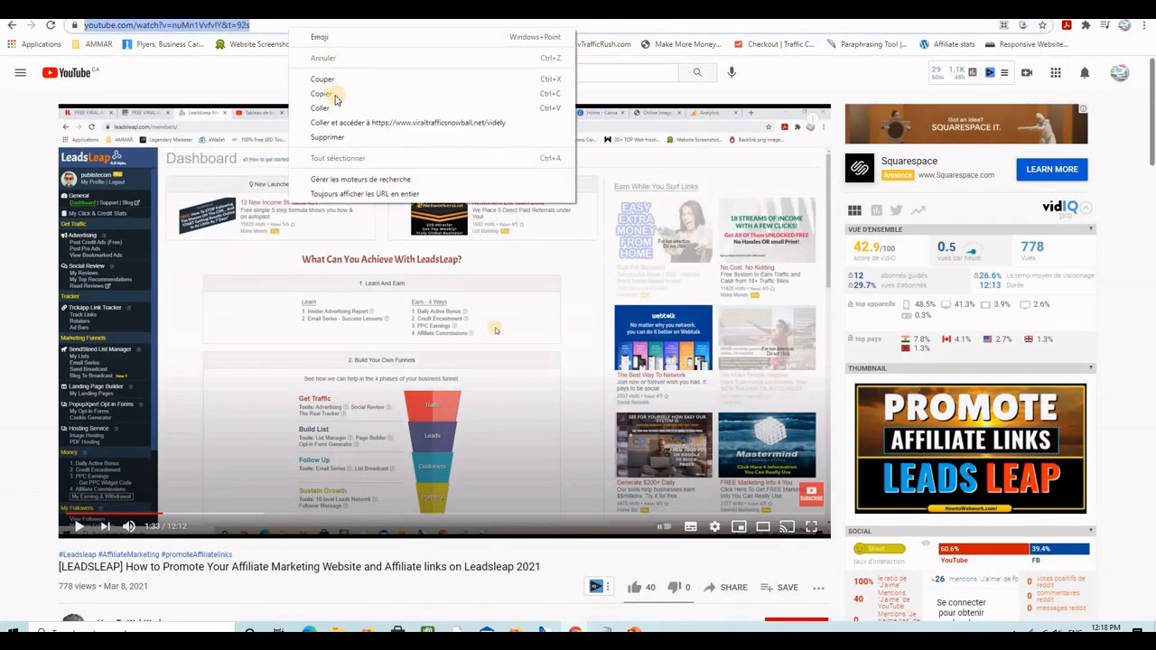
pyautogui.click(333, 98)
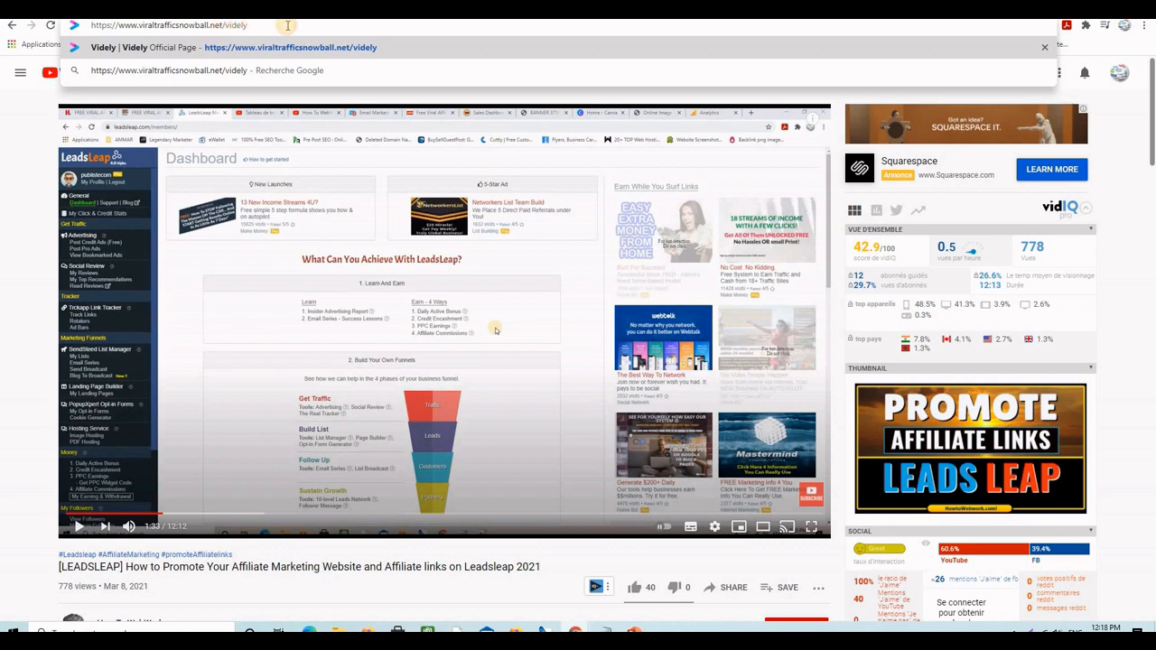
pyautogui.press('Return')
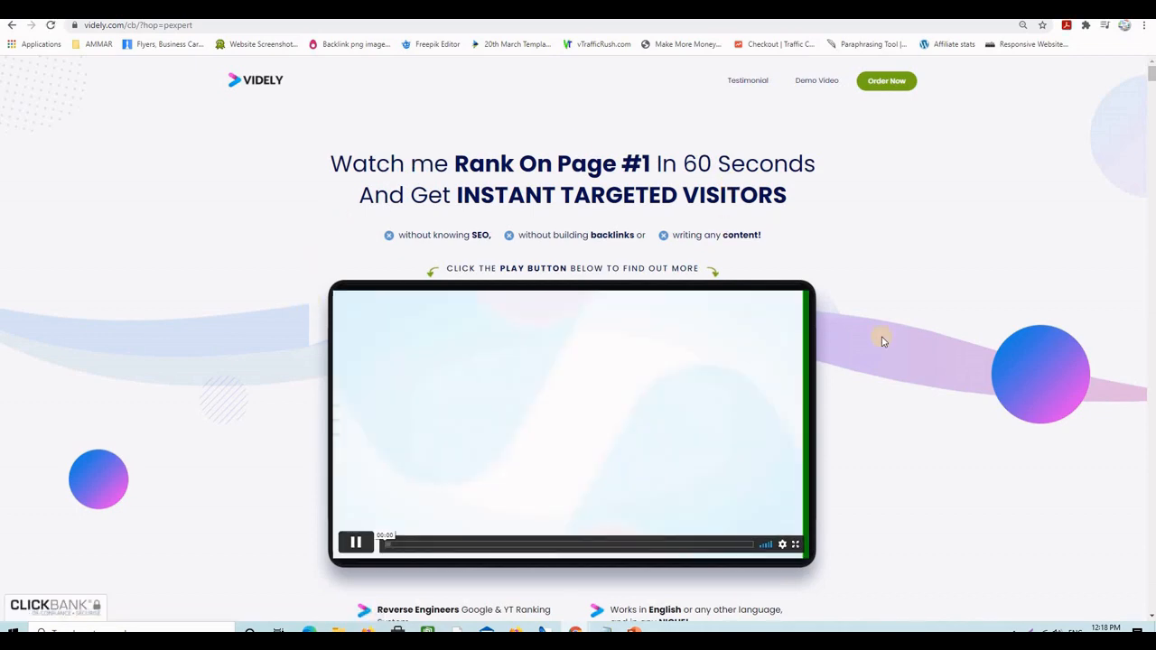
# - Scroll over the Videly sales page, then close it to return to the WordPress admin
pyautogui.scroll(-4, 928, 331)
pyautogui.scroll(3, 623, 338)
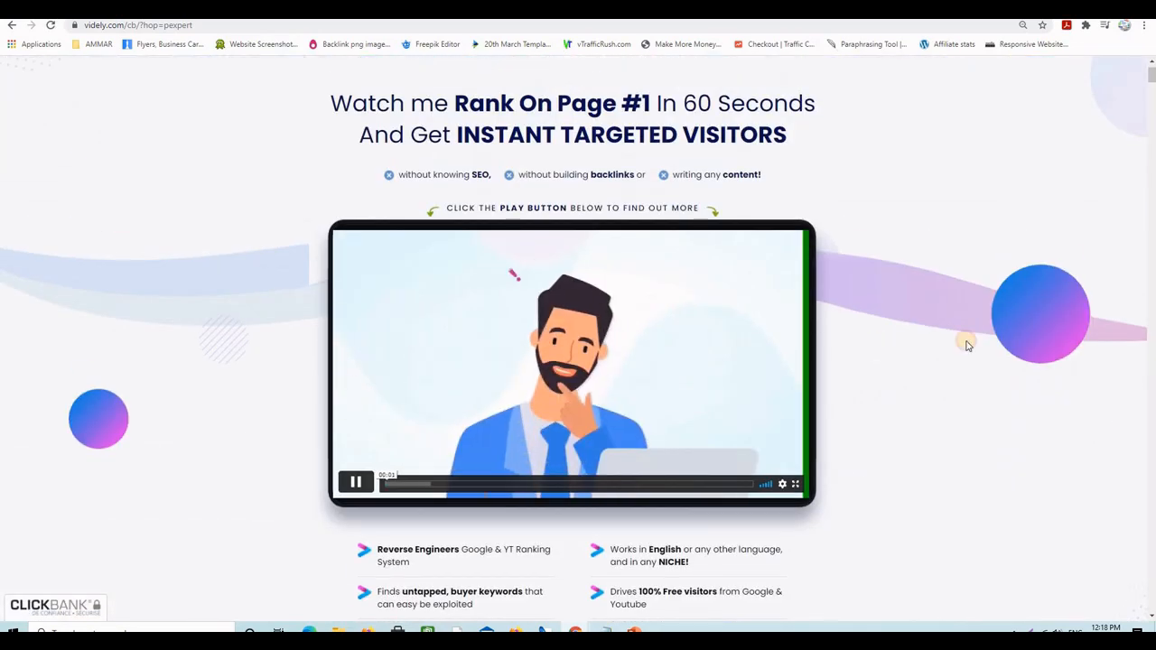
pyautogui.scroll(-9, 945, 328)
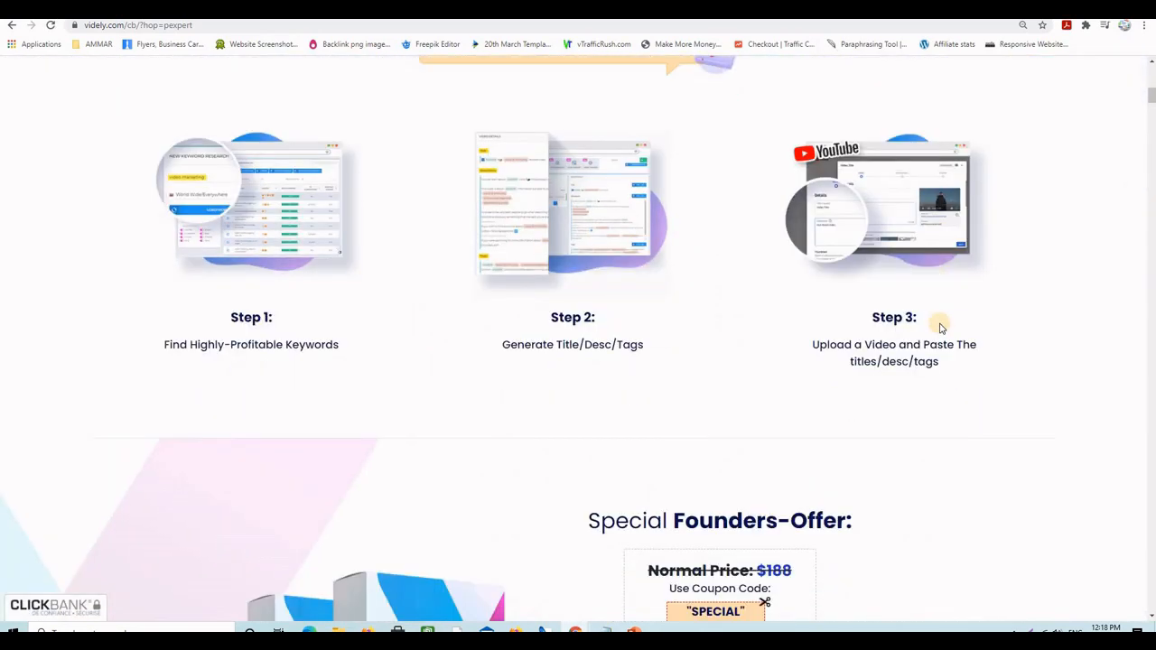
pyautogui.hotkey('ctrl', 'w')
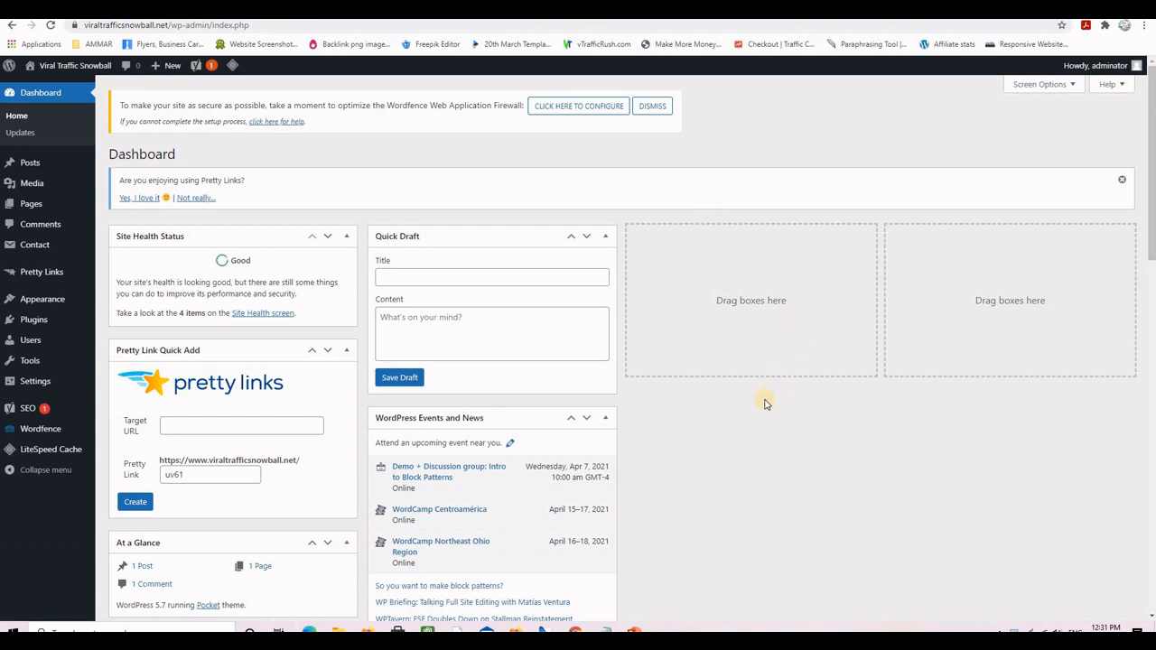
# - Search Plugins > Add New for Insert Headers and Footers, then install and activate it
pyautogui.moveTo(31, 317)
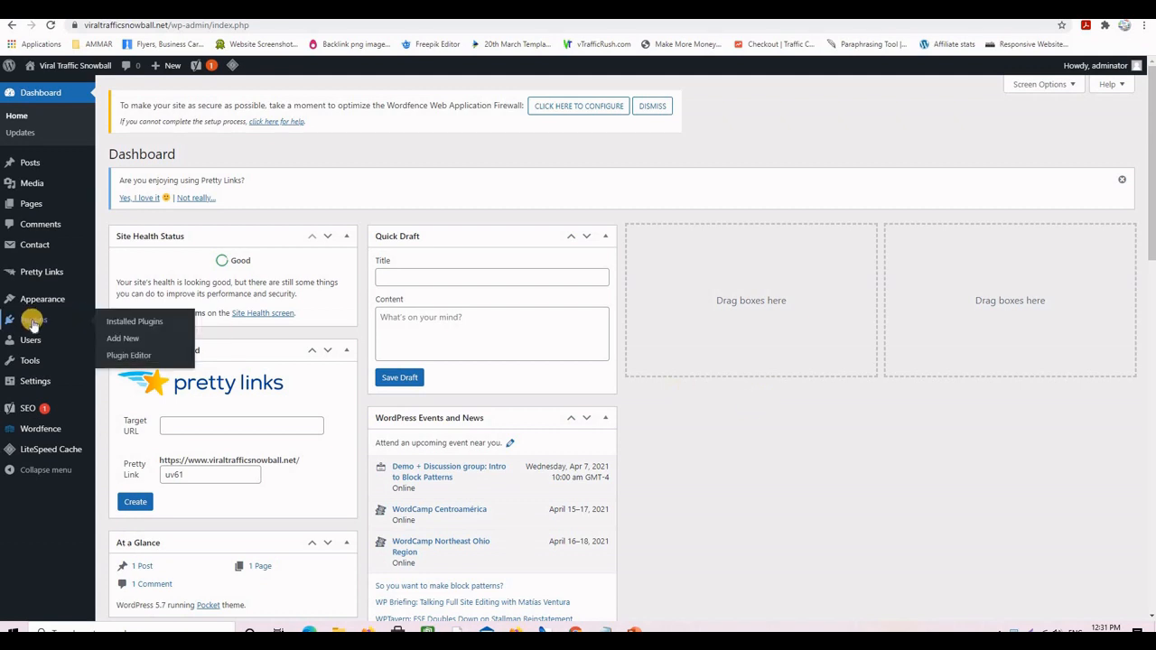
pyautogui.click(128, 340)
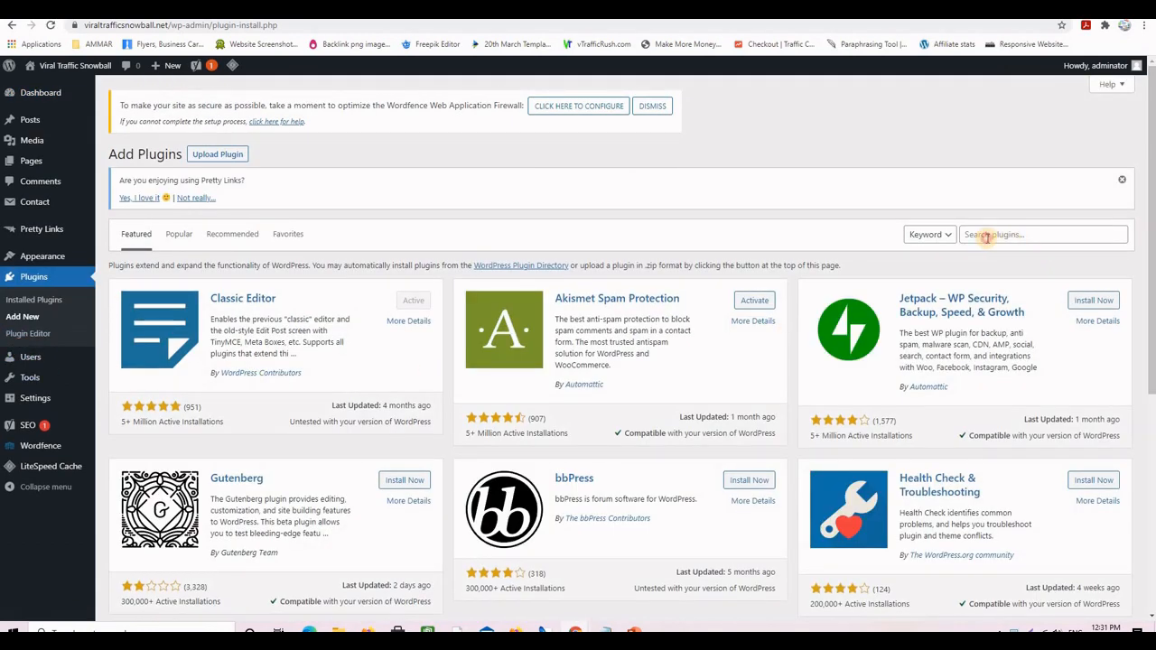
pyautogui.click(987, 235)
pyautogui.write('Insert Headers and Footers')
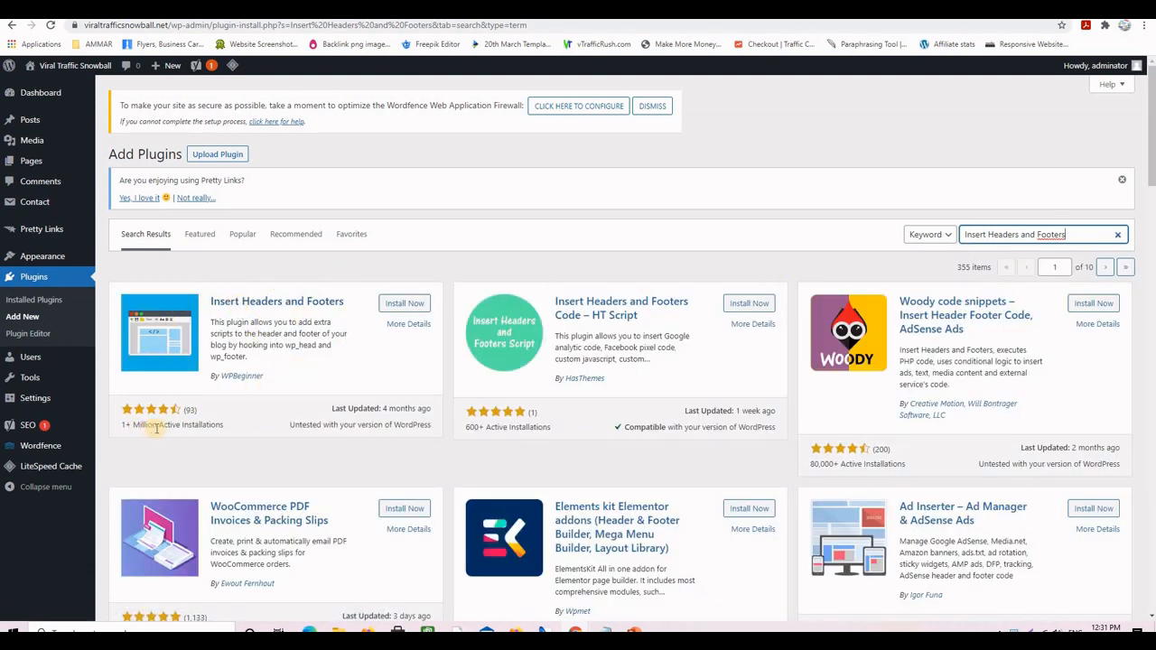
pyautogui.click(398, 307)
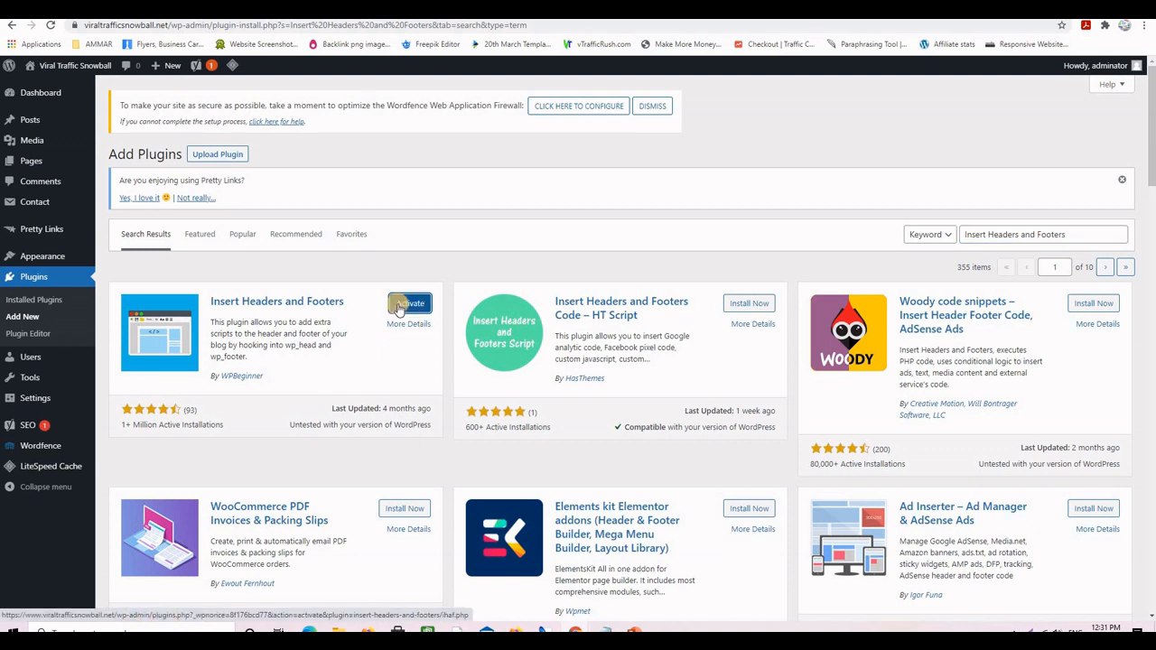
pyautogui.click(405, 305)
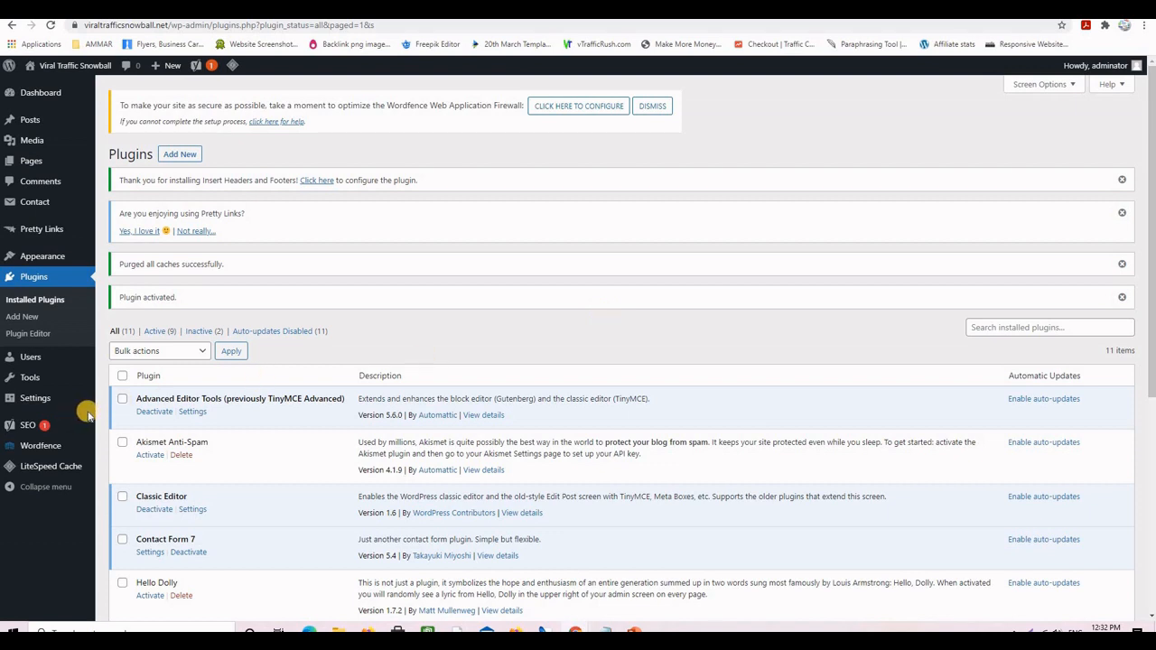
pyautogui.moveTo(36, 400)
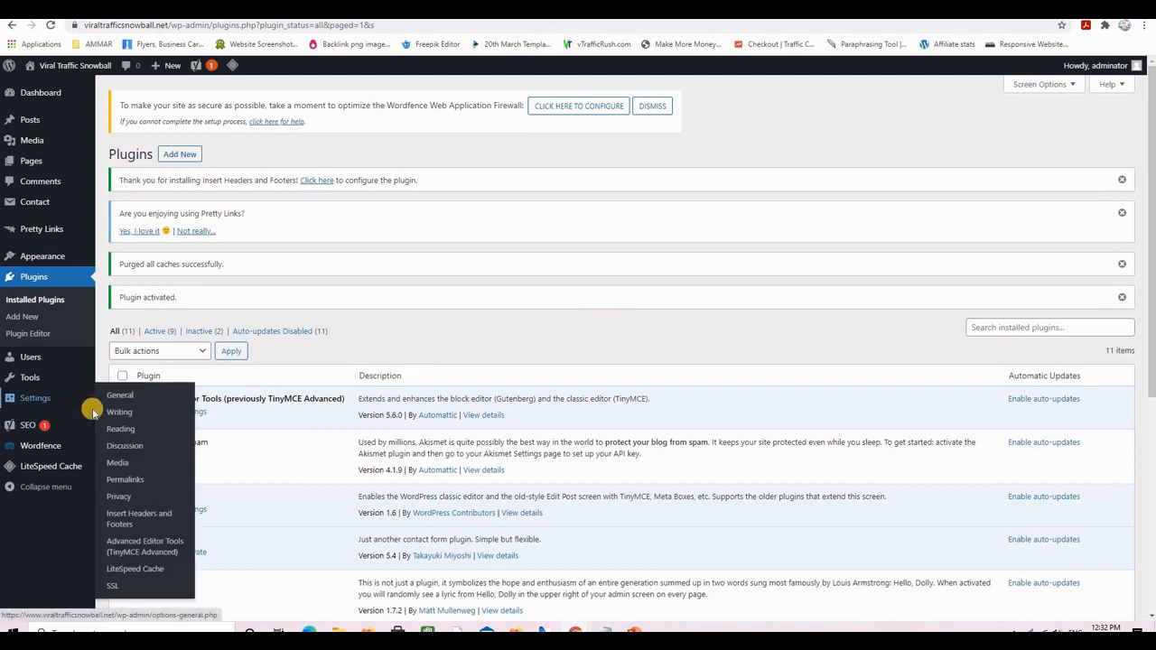
# - Open Settings > Insert Headers and Footers and look over the header, body and footer script boxes
pyautogui.click(159, 519)
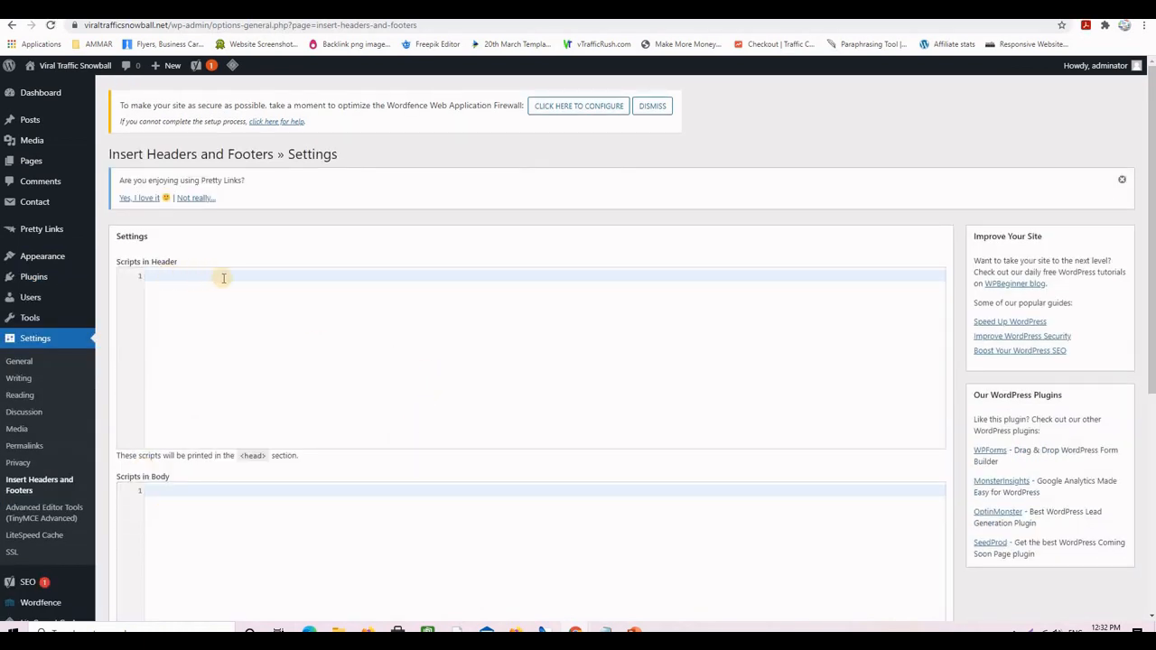
pyautogui.scroll(-2, 325, 367)
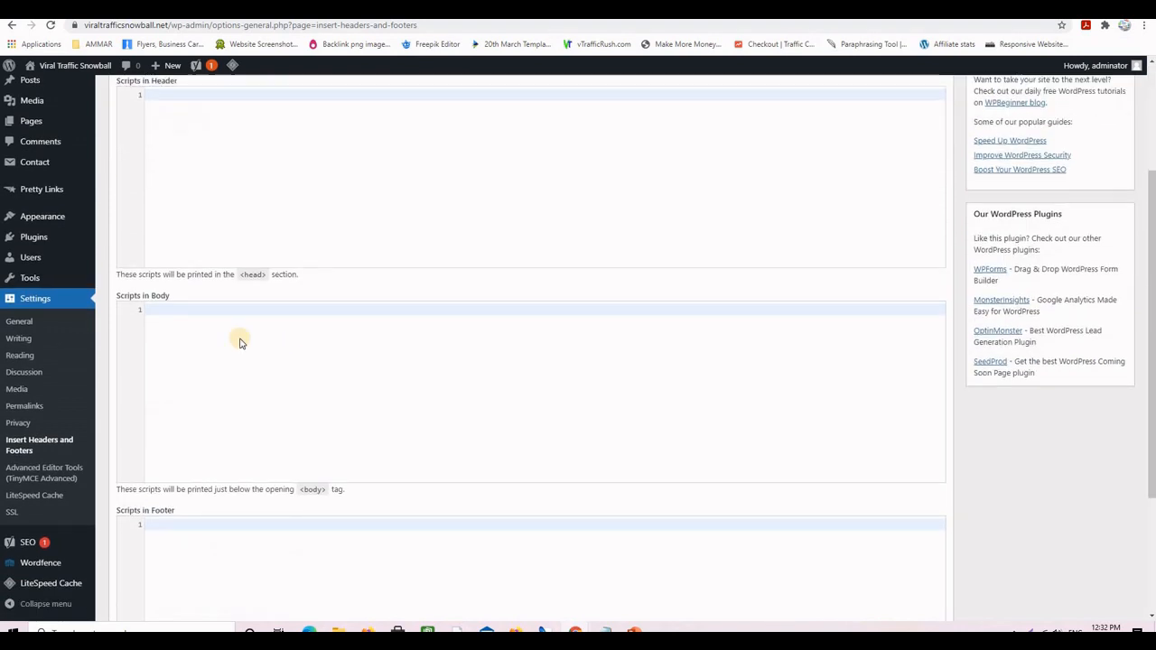
pyautogui.scroll(-2, 310, 385)
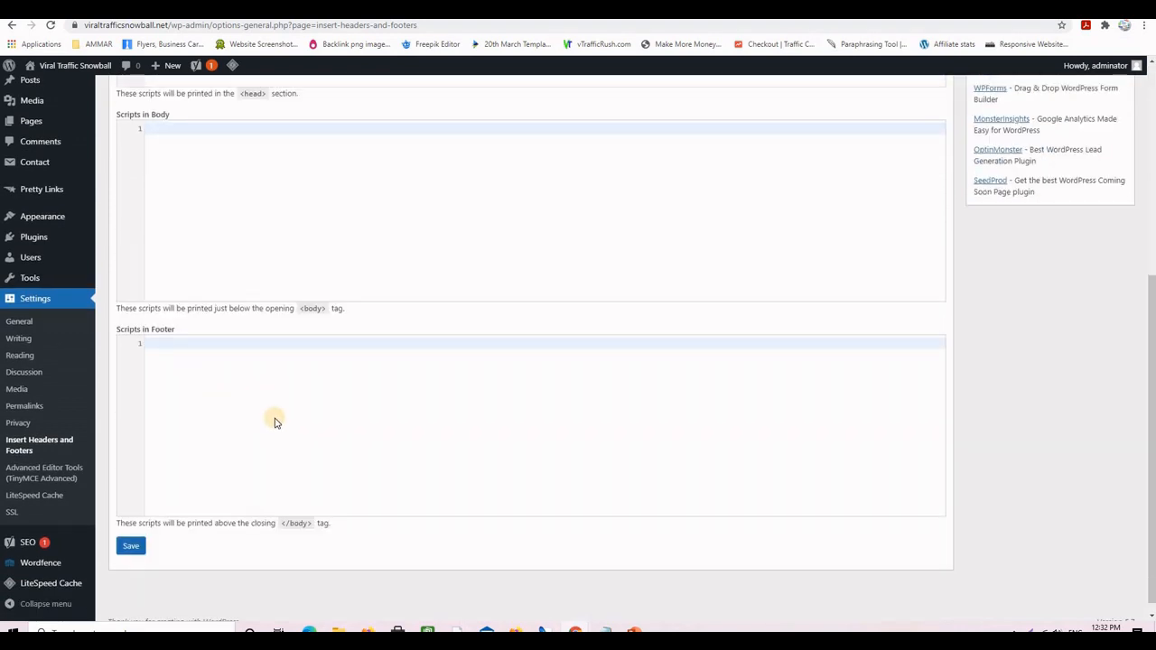
pyautogui.scroll(4, 282, 425)
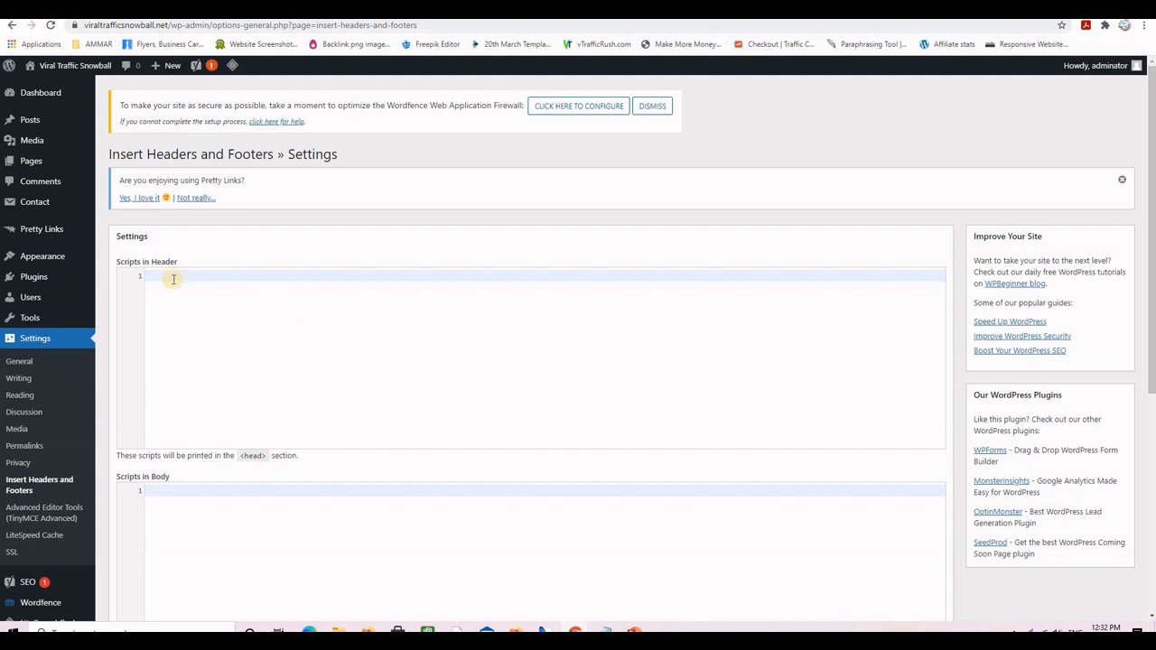
pyautogui.click(202, 290)
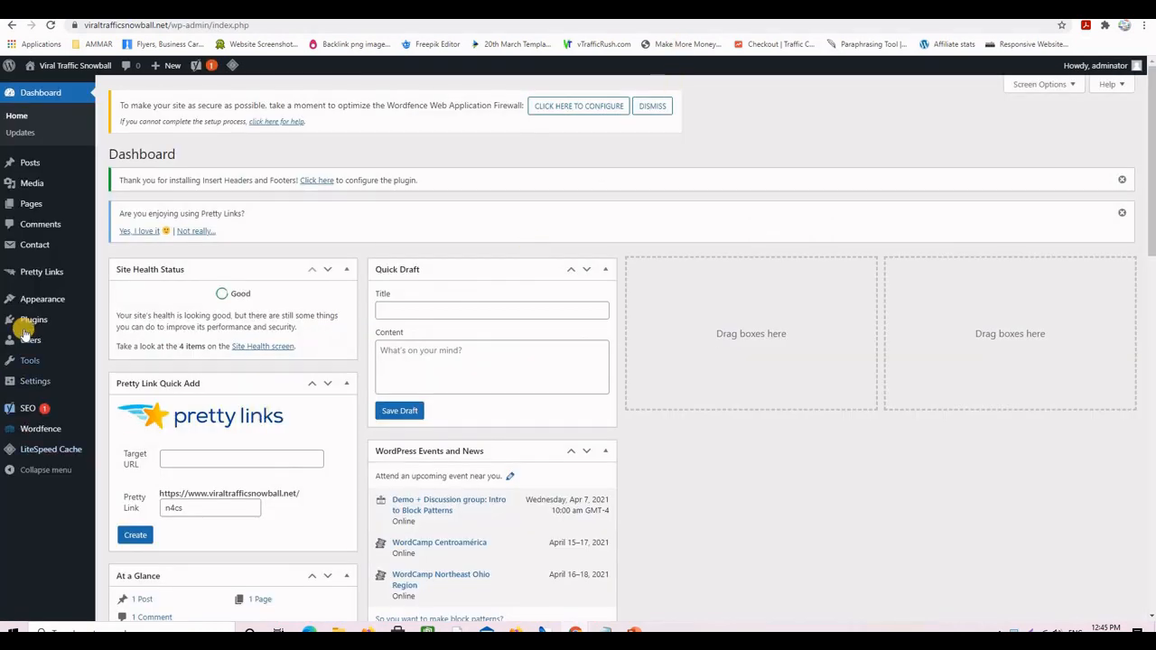
# - Search the plugin directory for 'title remover', showing Extended Title Remover already active
pyautogui.moveTo(33, 322)
pyautogui.click(123, 339)
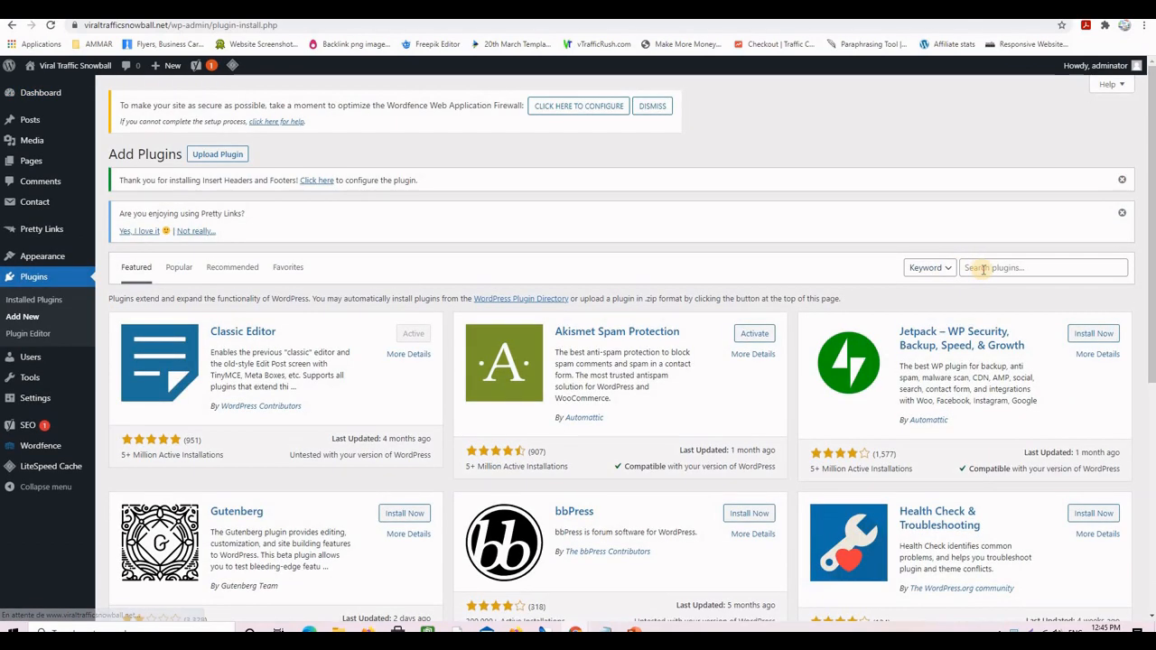
pyautogui.click(983, 268)
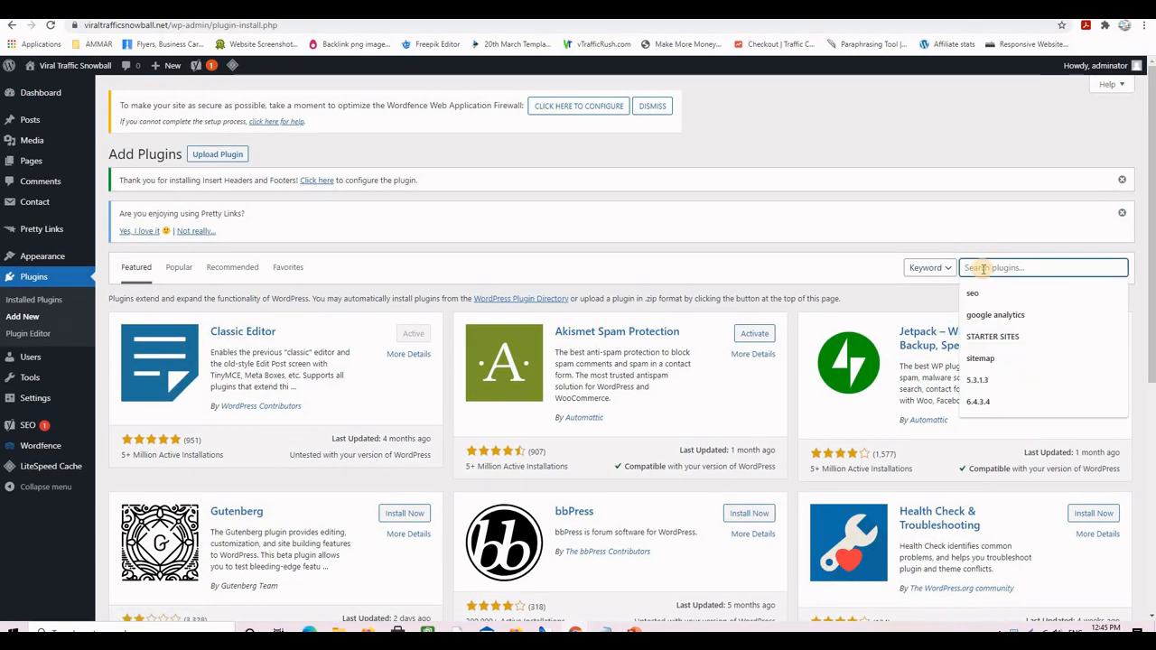
pyautogui.write('ti')
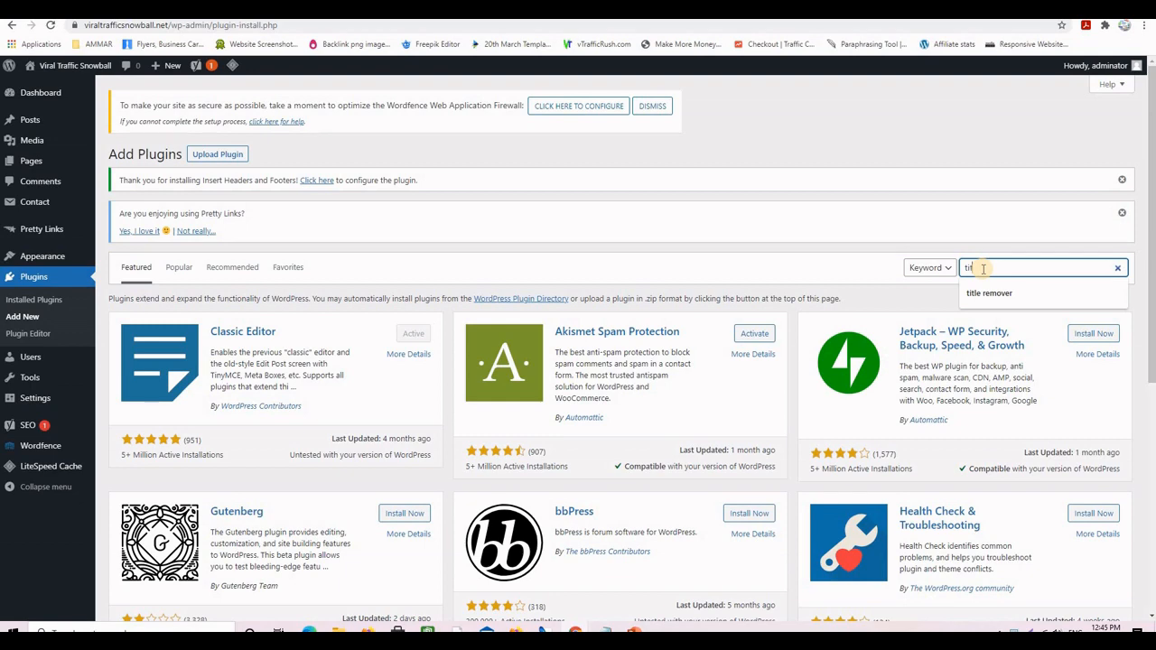
pyautogui.write('tle')
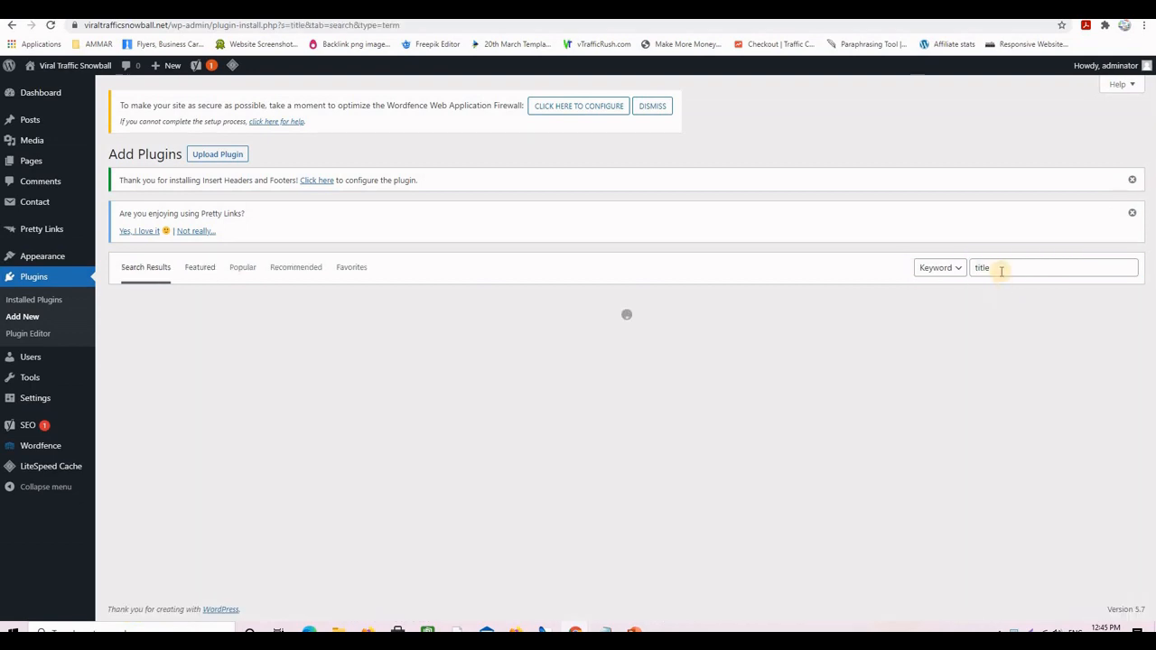
pyautogui.click(1005, 293)
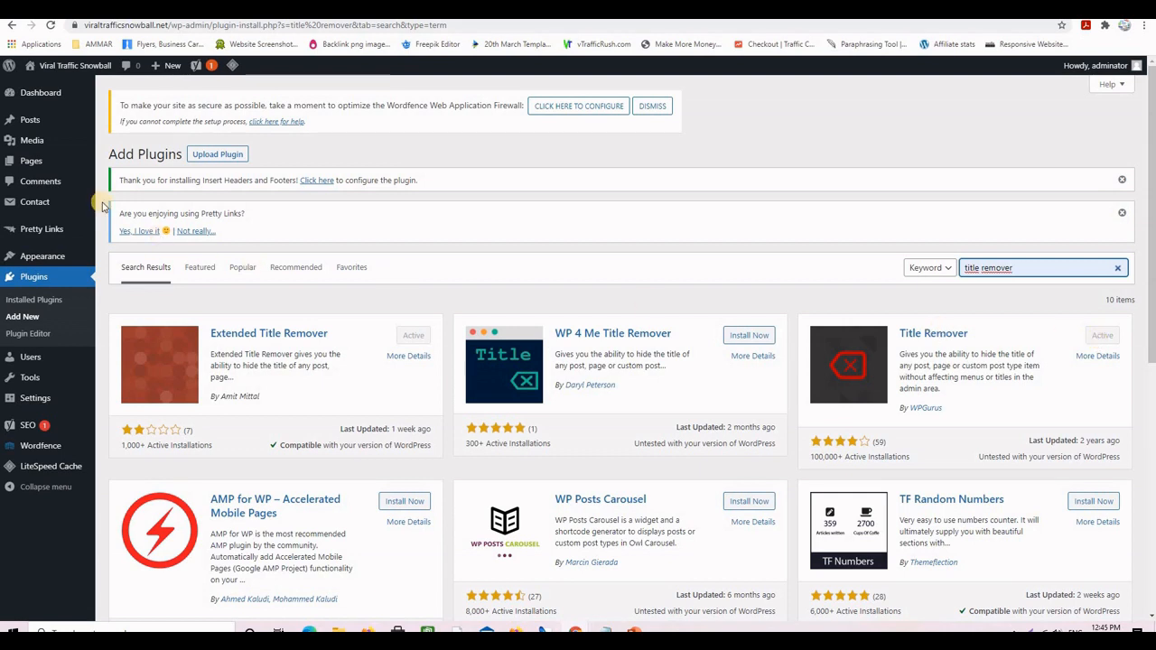
# - Edit the Sample Page to hide its title and update it
pyautogui.moveTo(34, 162)
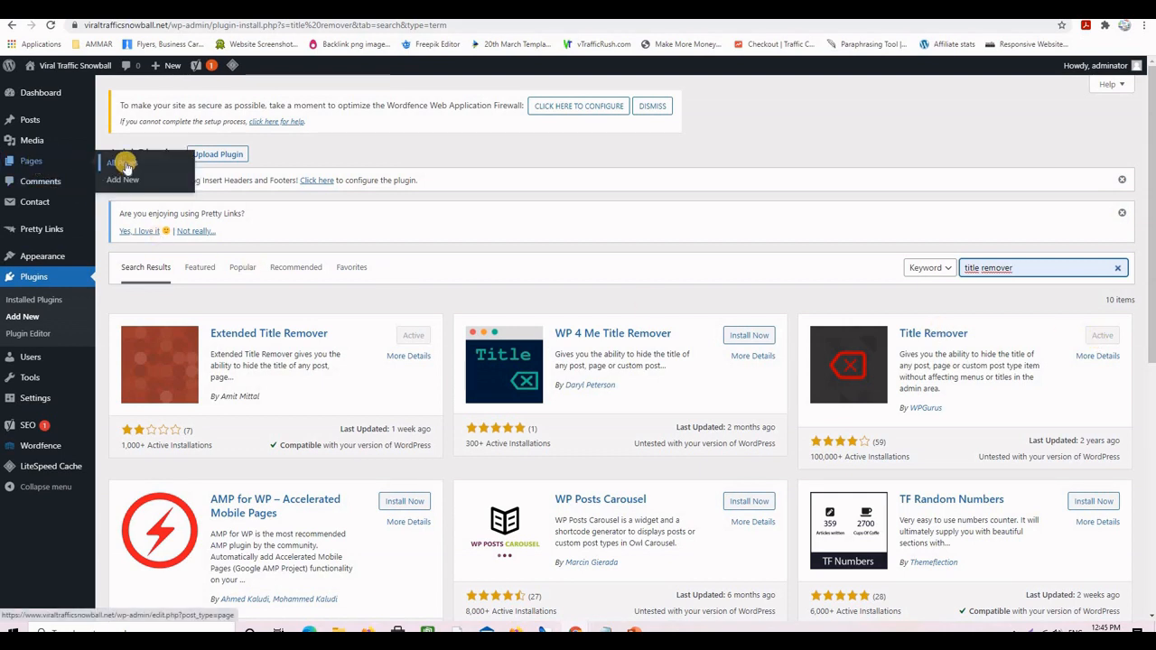
pyautogui.click(125, 166)
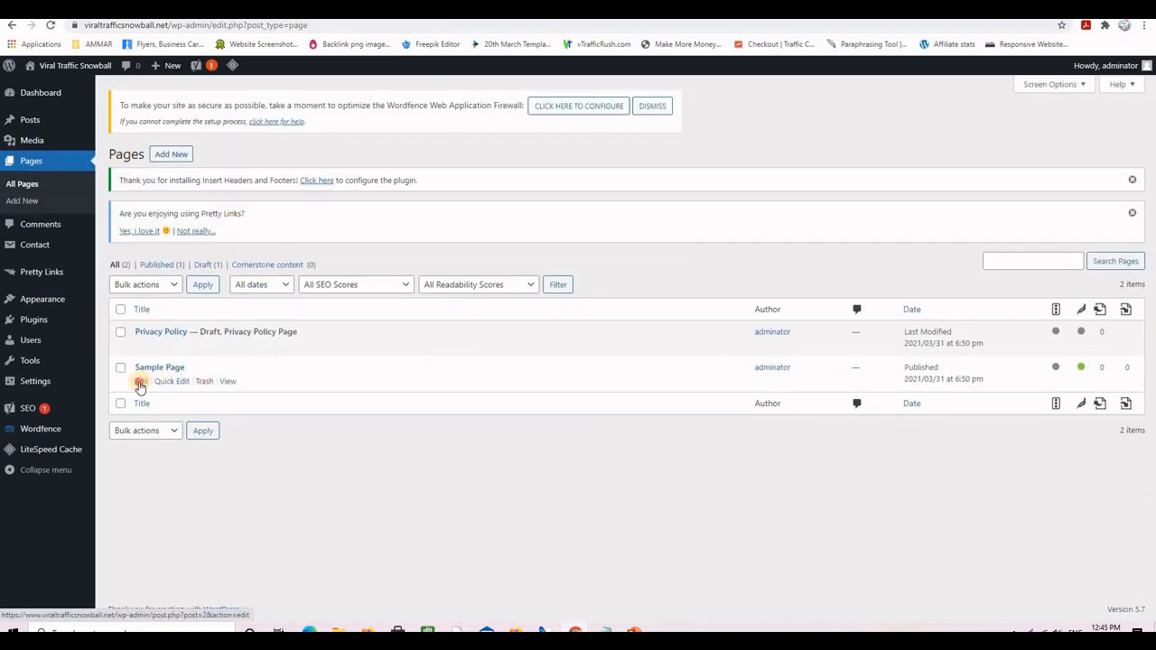
pyautogui.click(140, 381)
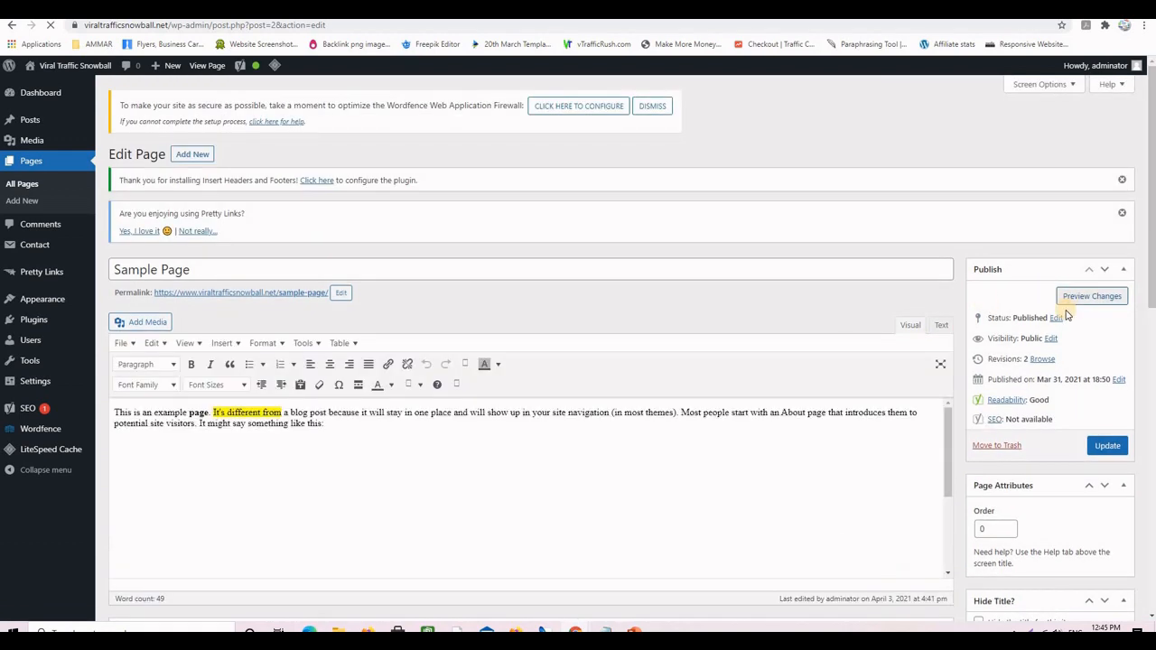
pyautogui.scroll(-3, 1057, 307)
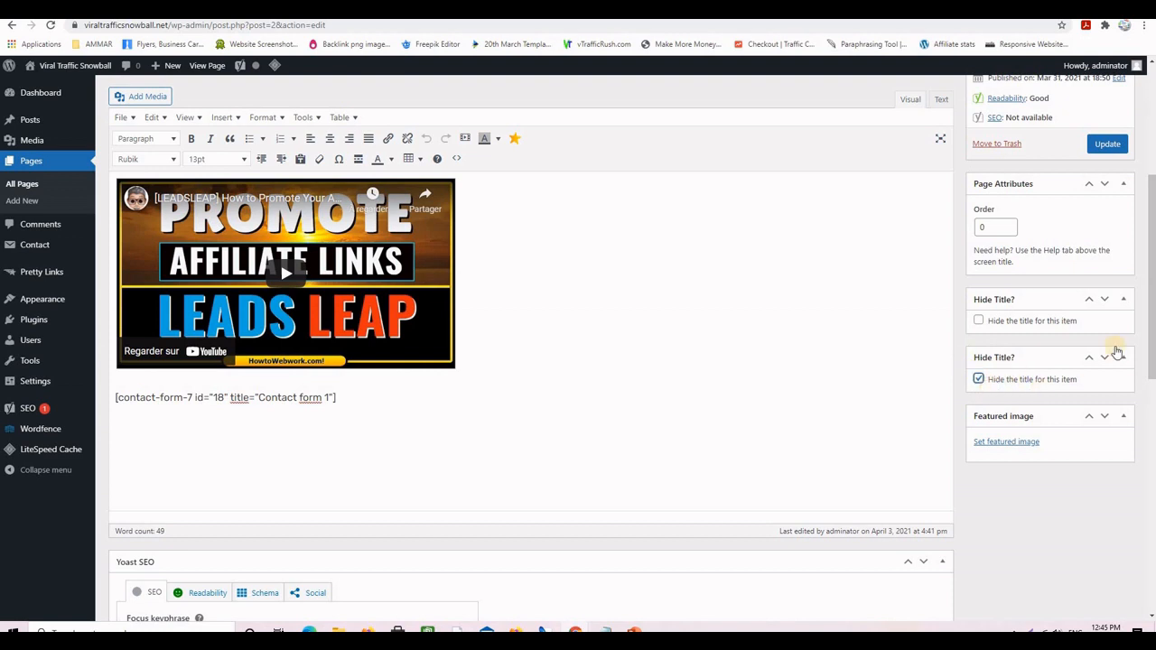
pyautogui.click(1110, 146)
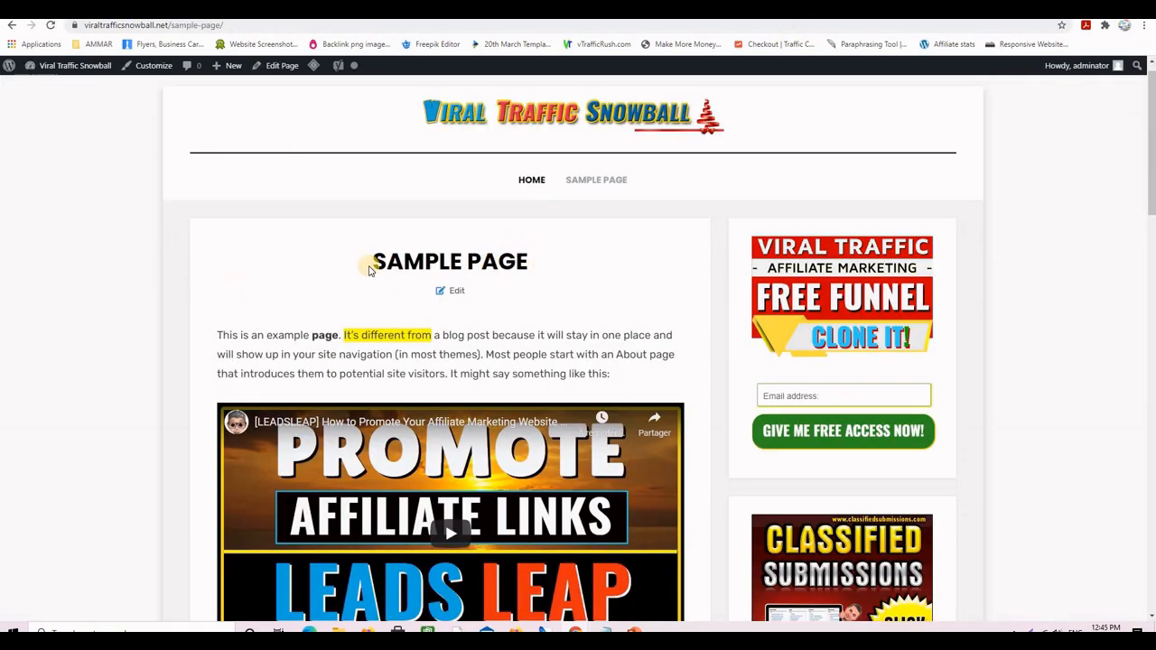
# - Check the live Sample Page and reload it to confirm the title is hidden
pyautogui.tripleClick(444, 261)
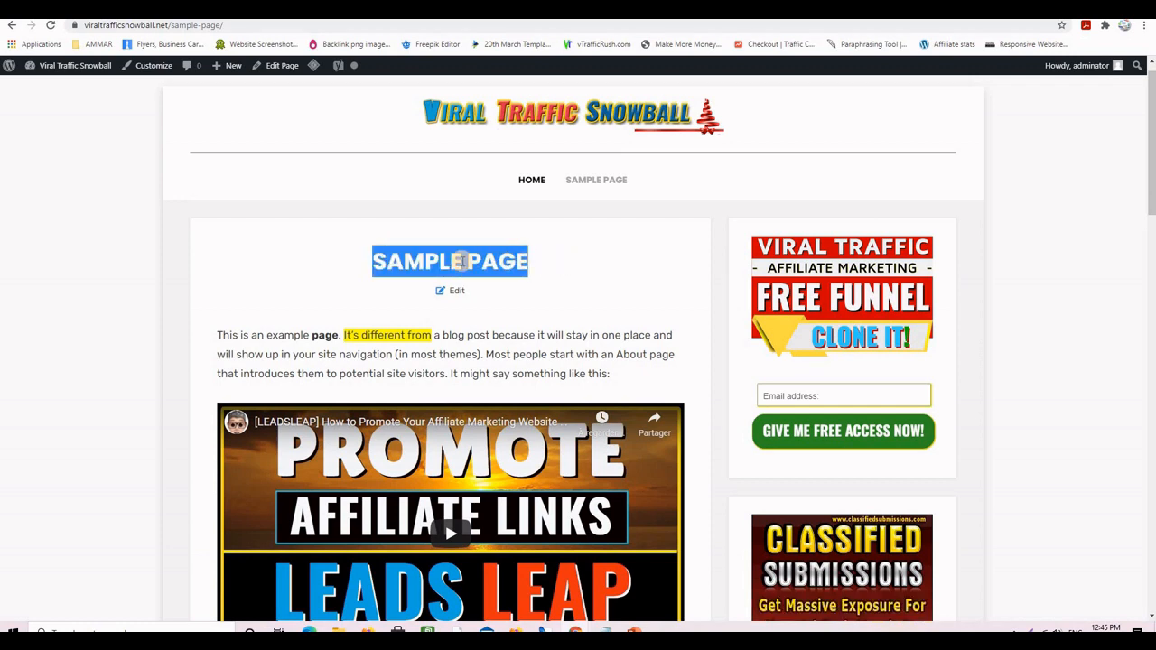
pyautogui.click(81, 142)
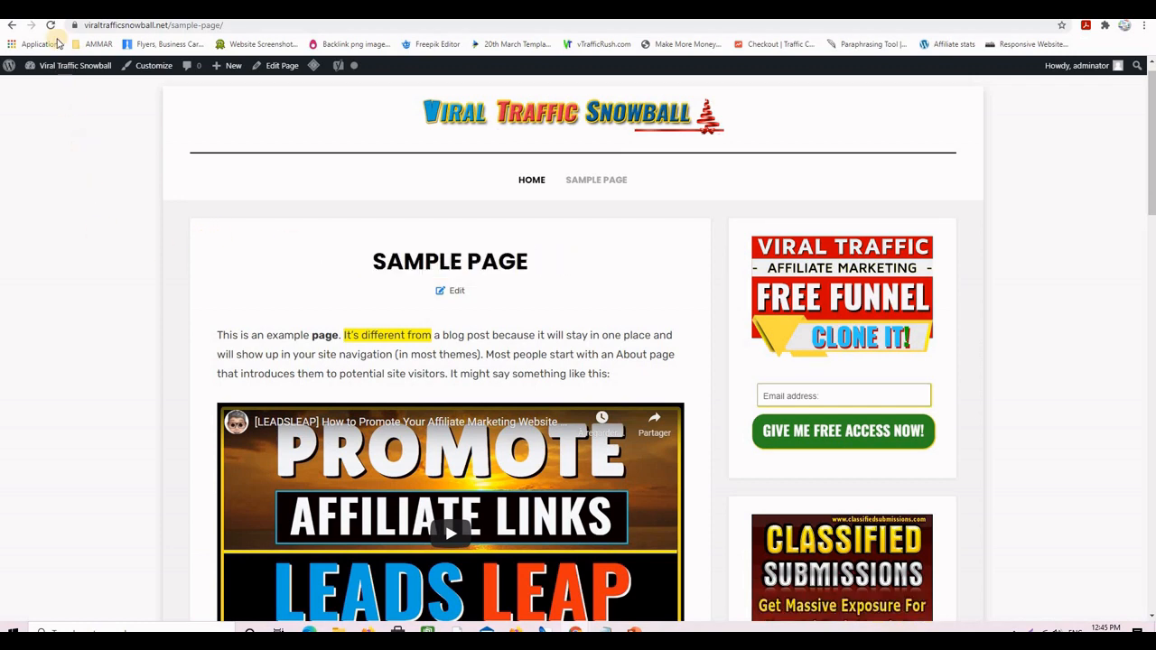
pyautogui.click(48, 27)
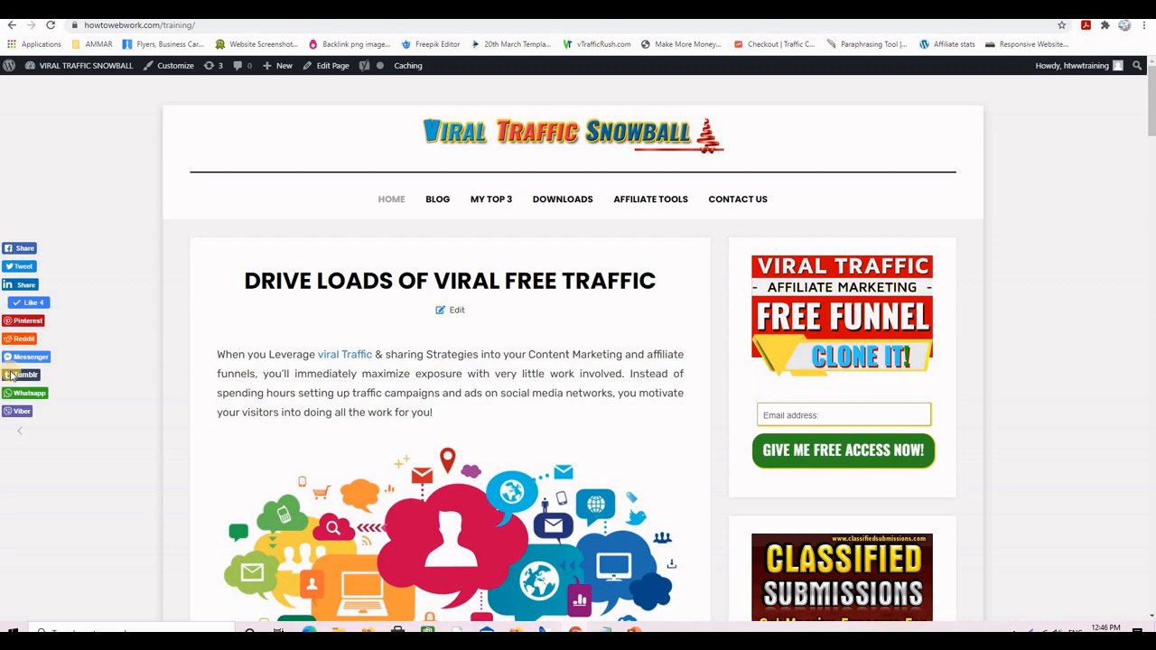
# - Scroll through the howtowebwork reference page to view its floating social share buttons
pyautogui.scroll(-4, 83, 331)
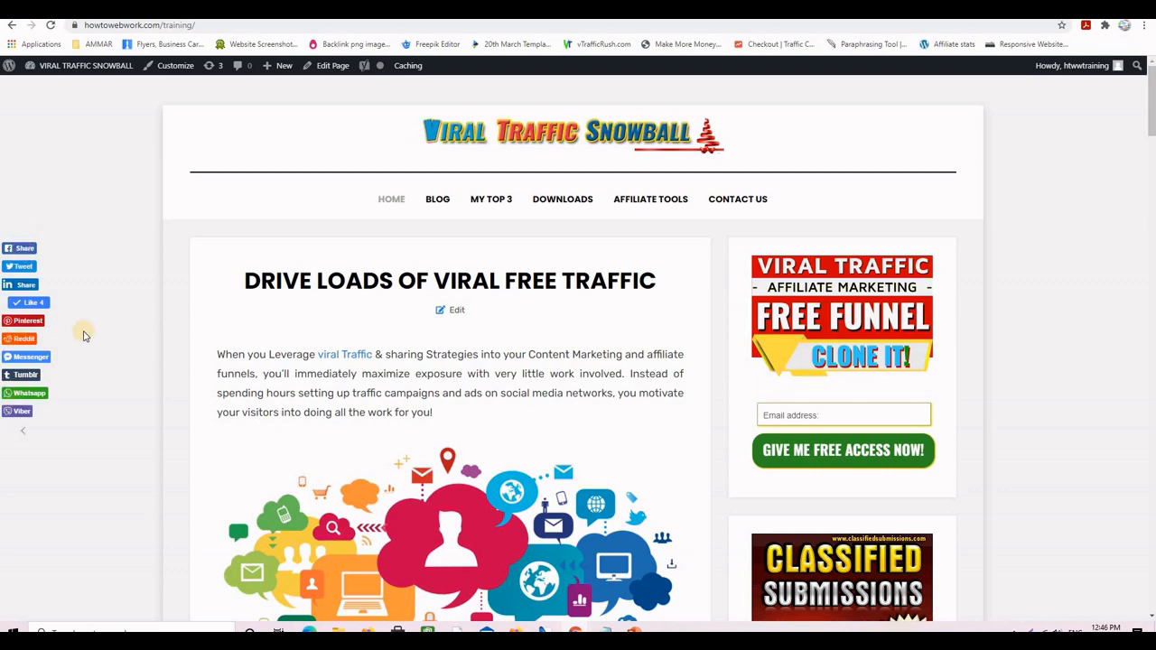
pyautogui.scroll(3, 28, 453)
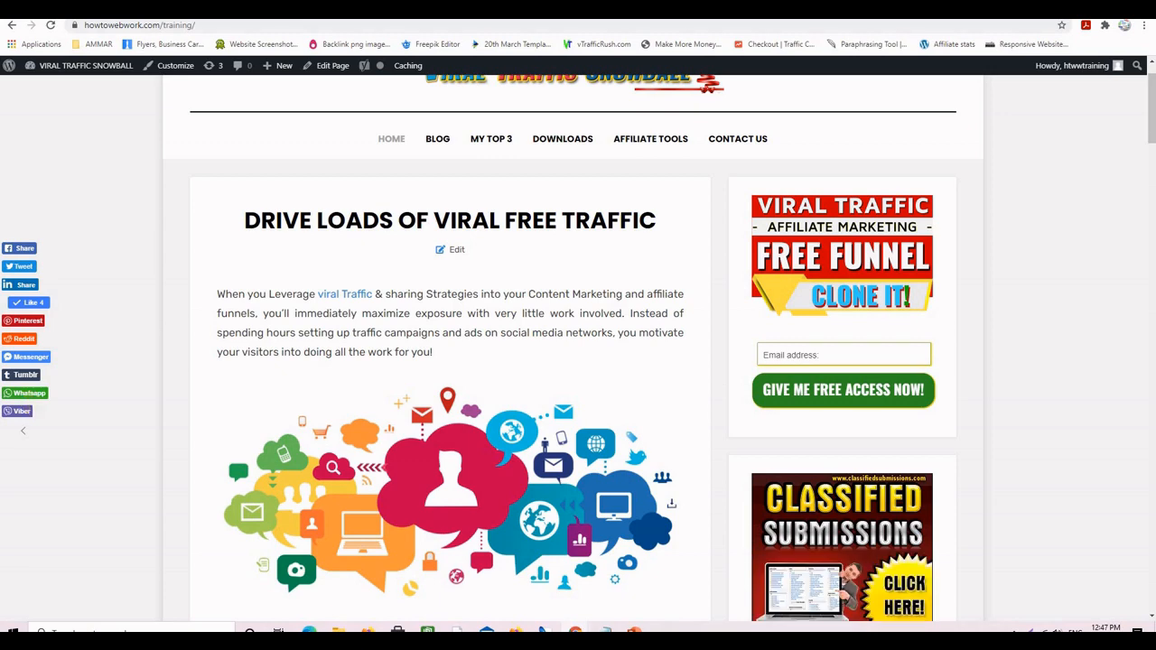
pyautogui.scroll(-3, 414, 354)
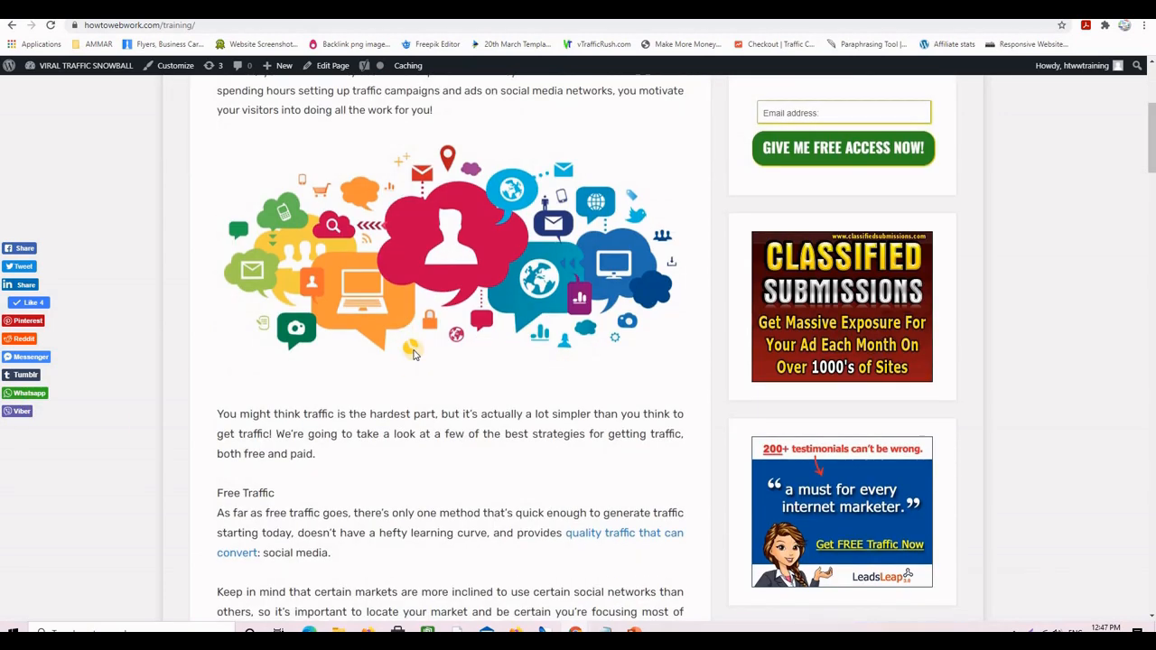
pyautogui.scroll(-20, 433, 361)
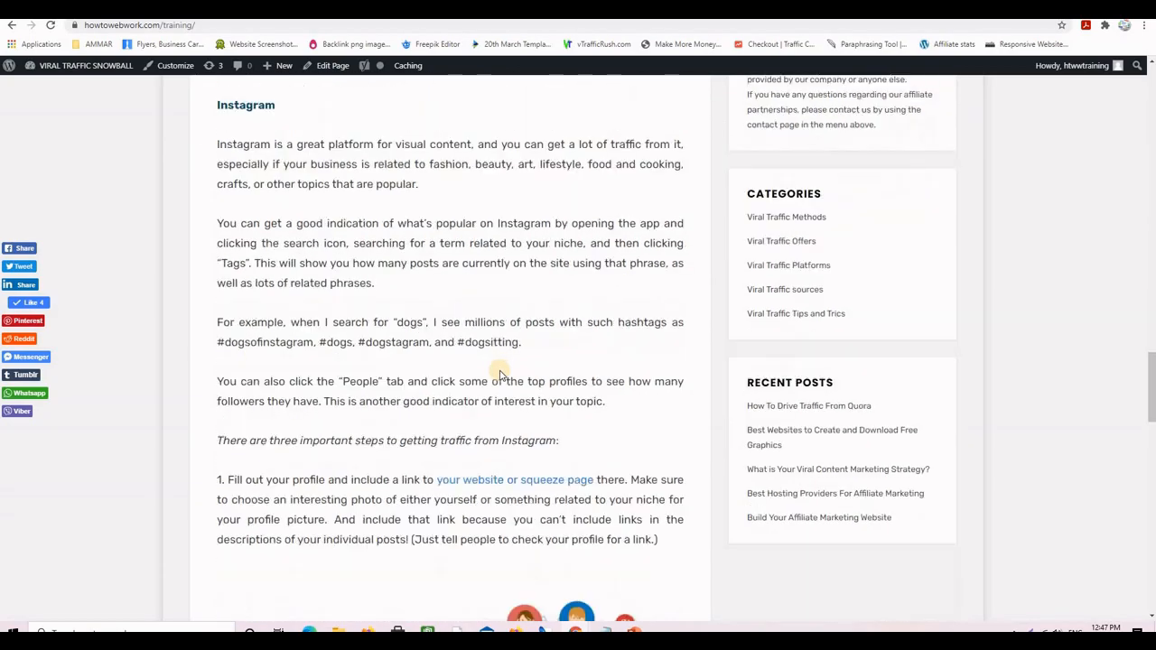
pyautogui.scroll(-20, 499, 373)
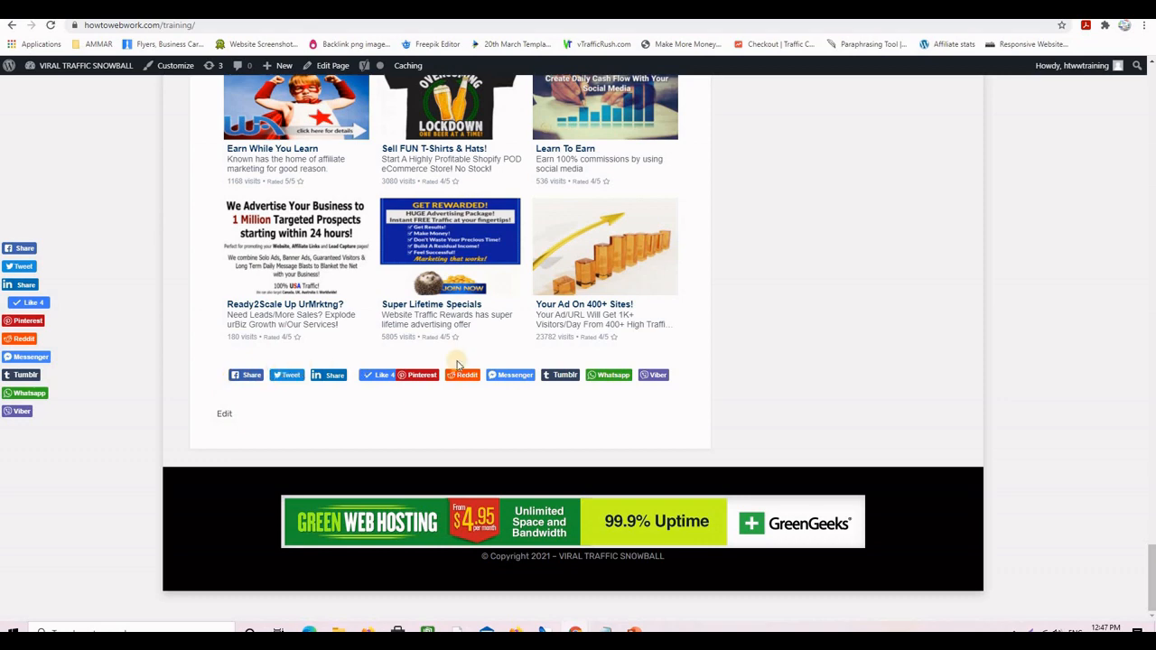
pyautogui.scroll(2, 741, 382)
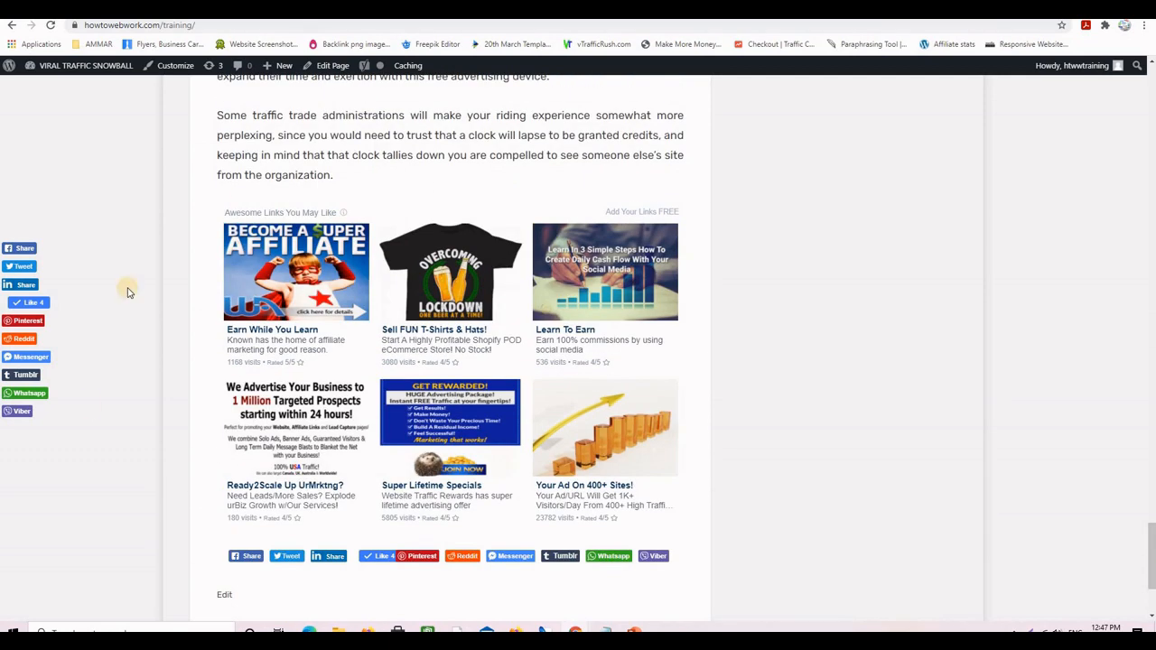
pyautogui.scroll(-2, 722, 424)
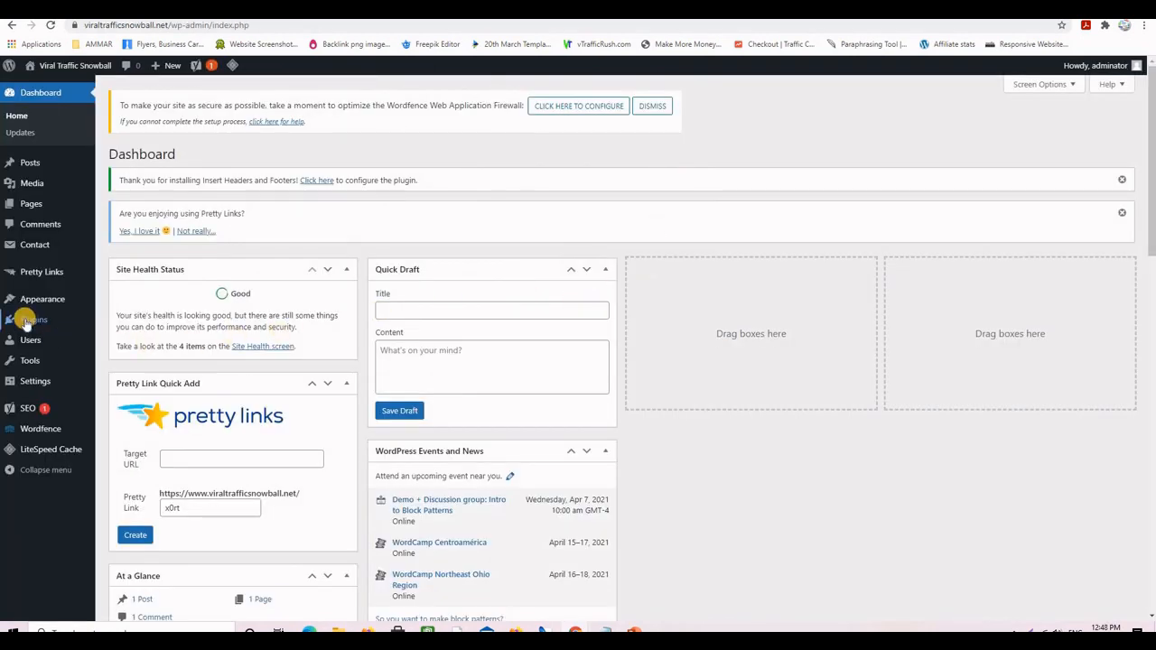
# - Search Plugins > Add New for Simple Social Buttons, then install and activate Simple Social Media Share Buttons
pyautogui.moveTo(27, 320)
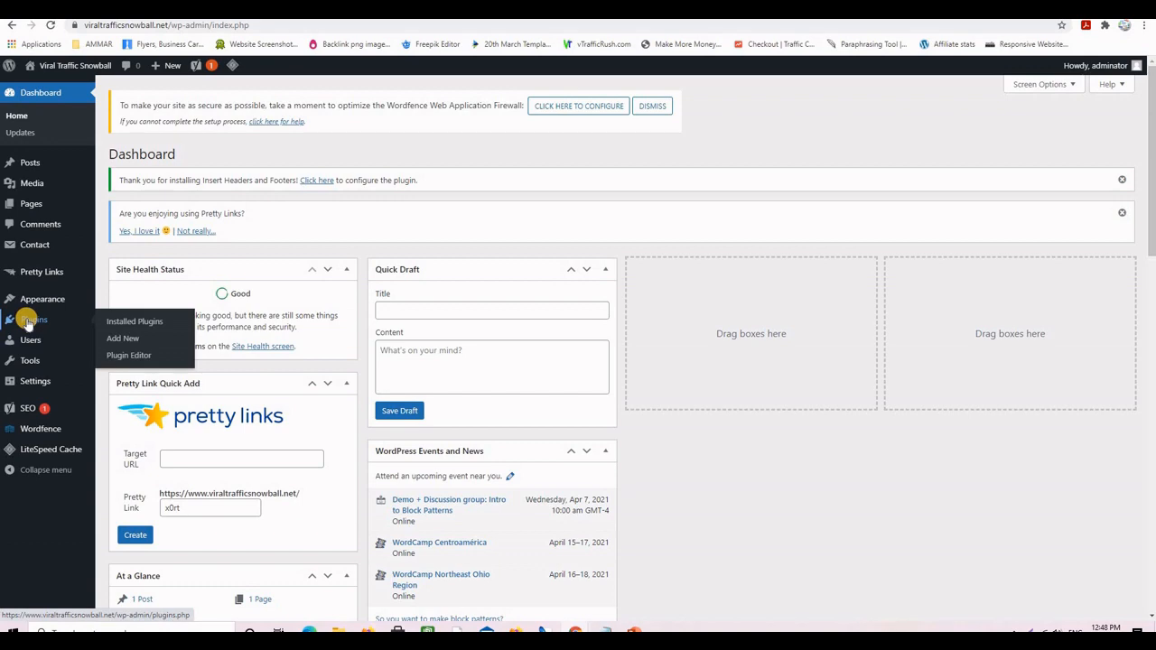
pyautogui.click(129, 340)
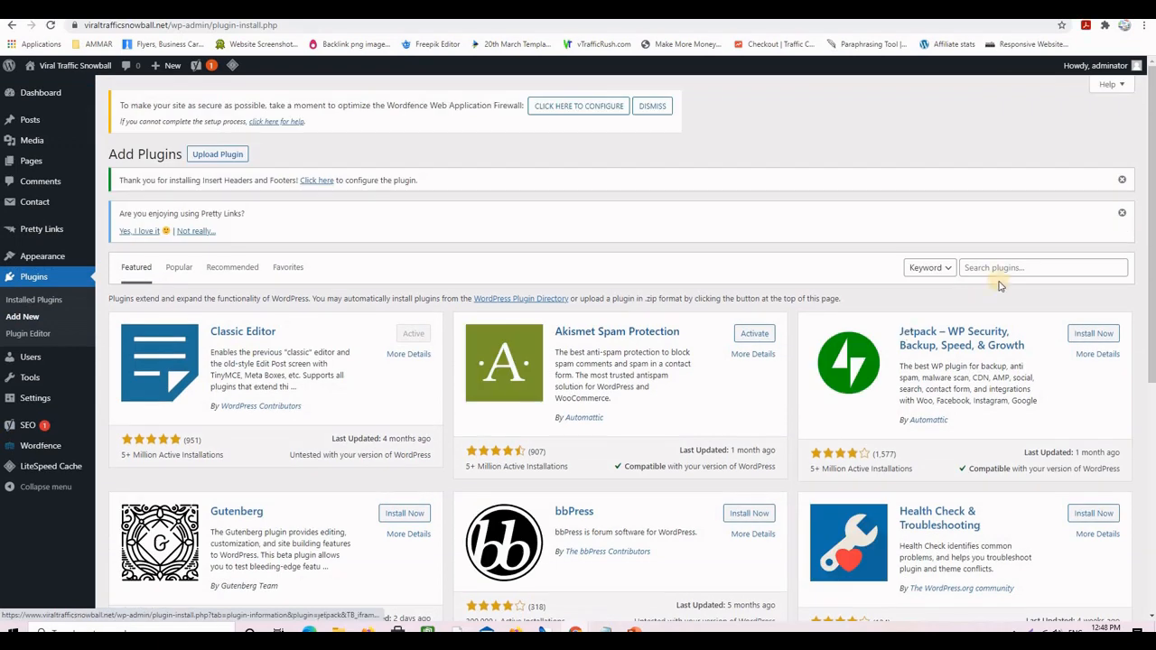
pyautogui.click(1000, 266)
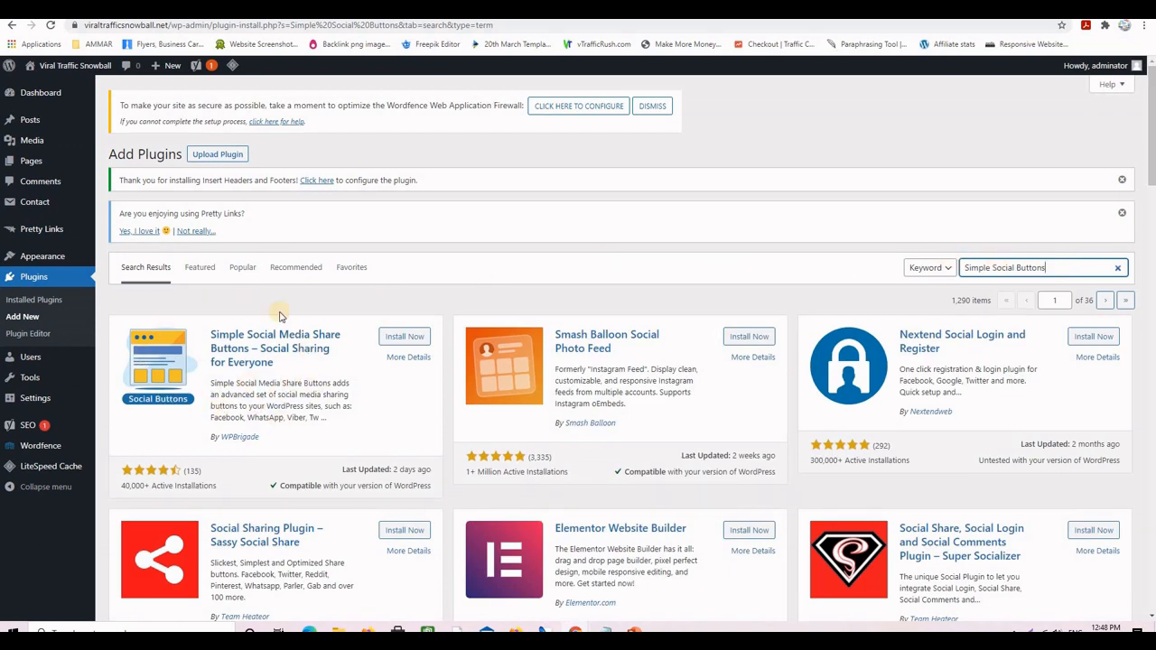
pyautogui.click(398, 340)
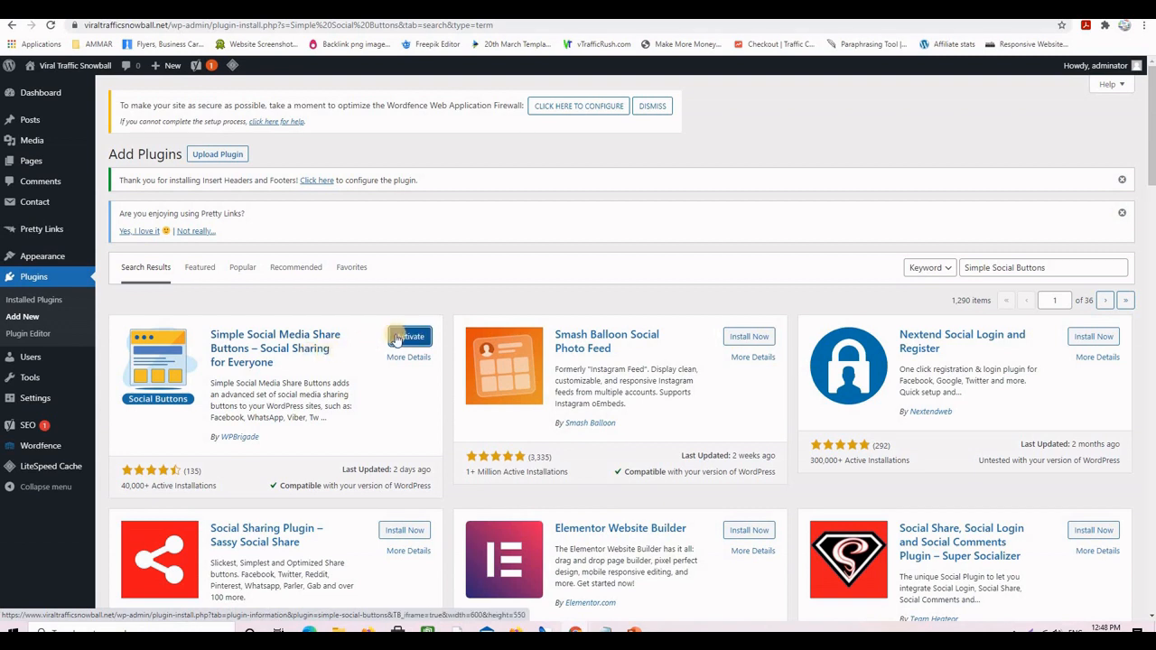
pyautogui.click(402, 336)
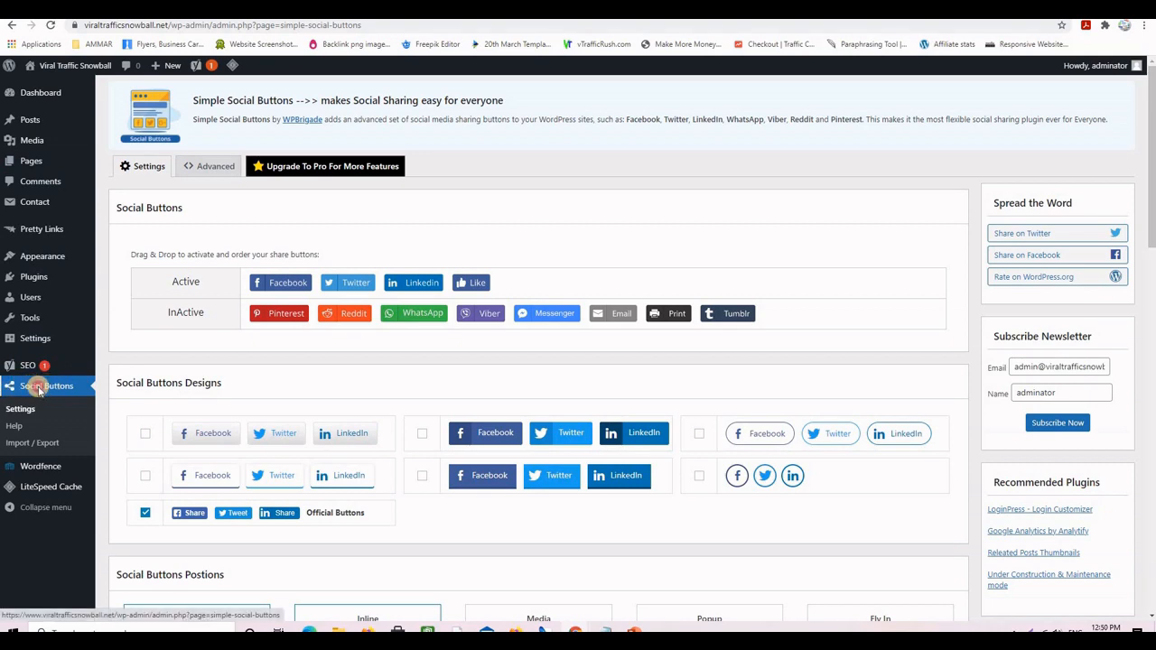
# - In Social Buttons settings, move Pinterest, WhatsApp and Reddit into the Active share buttons row
pyautogui.click(39, 390)
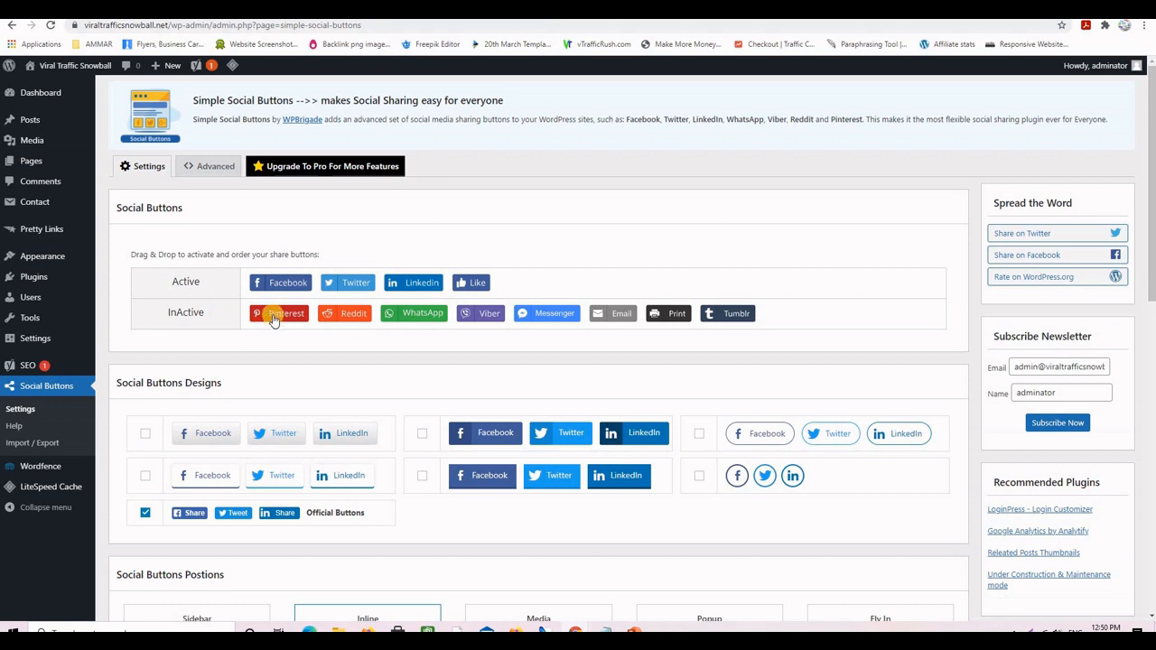
pyautogui.moveTo(268, 323); pyautogui.dragTo(673, 284)
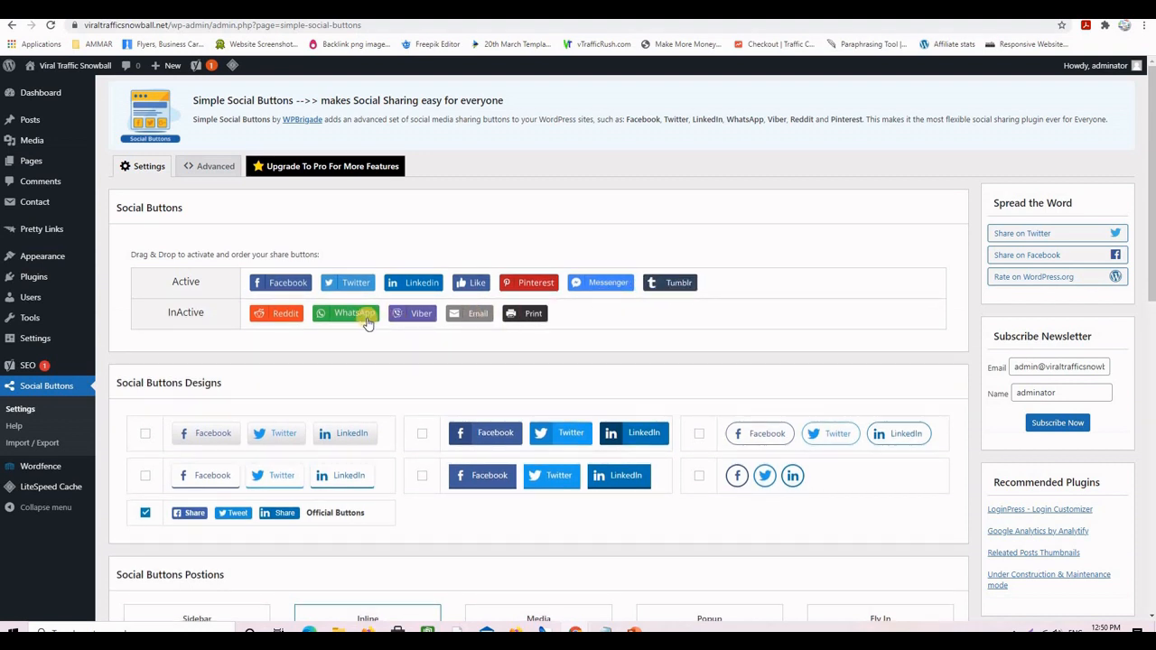
pyautogui.moveTo(343, 322); pyautogui.dragTo(722, 284)
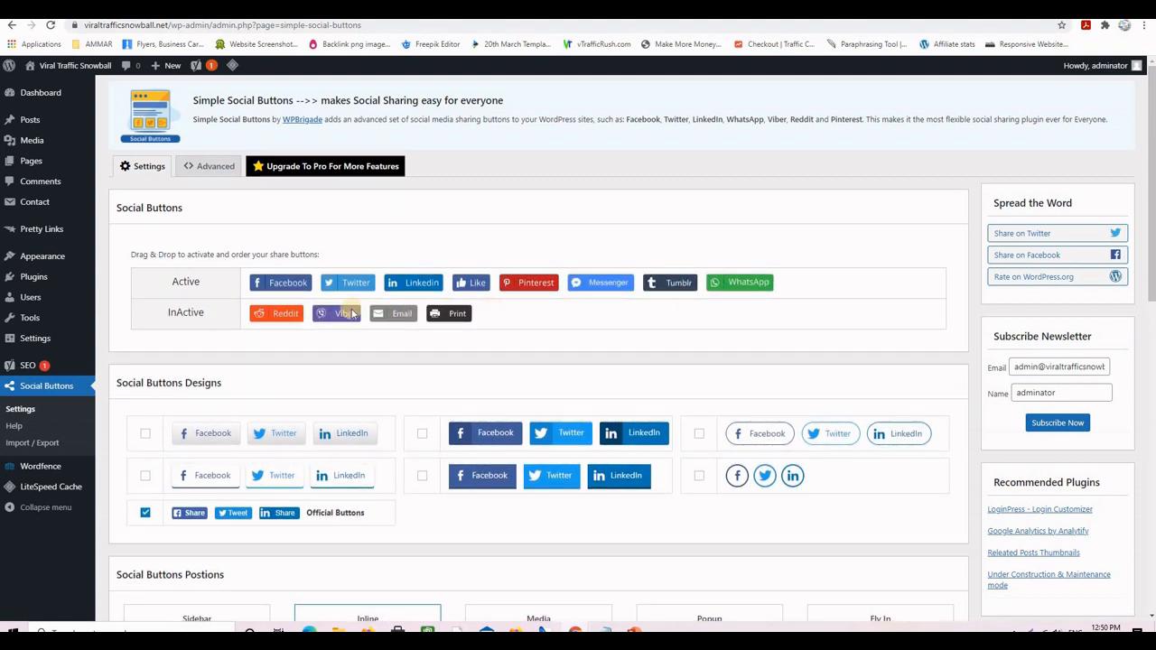
pyautogui.moveTo(280, 313); pyautogui.dragTo(813, 284)
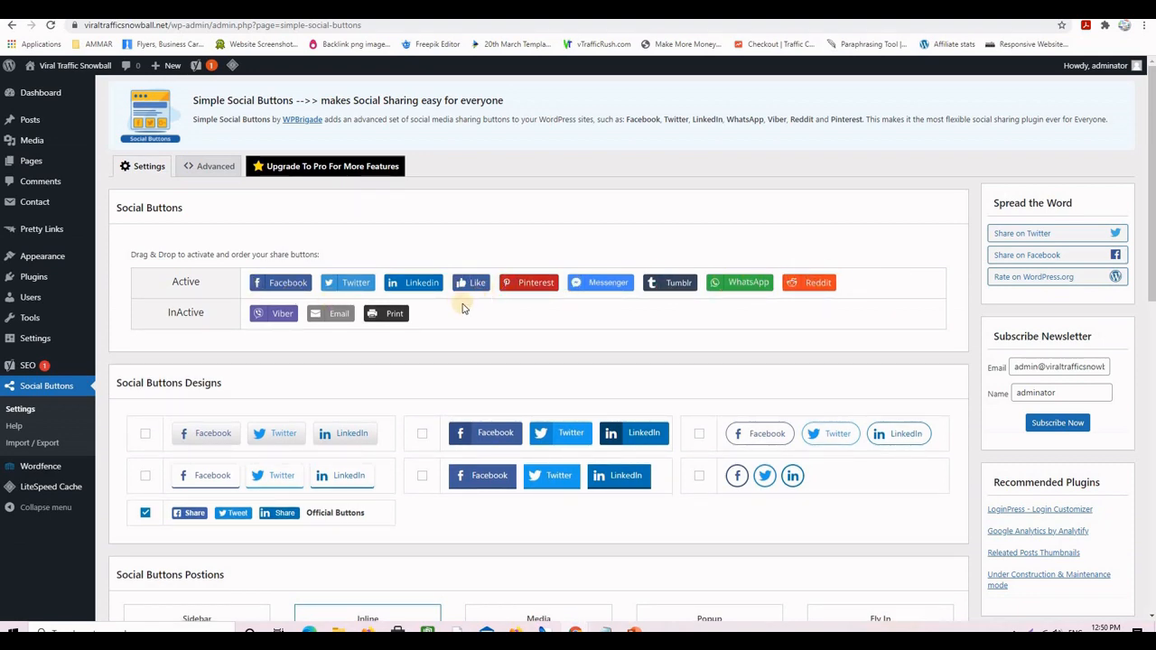
pyautogui.scroll(-2, 117, 361)
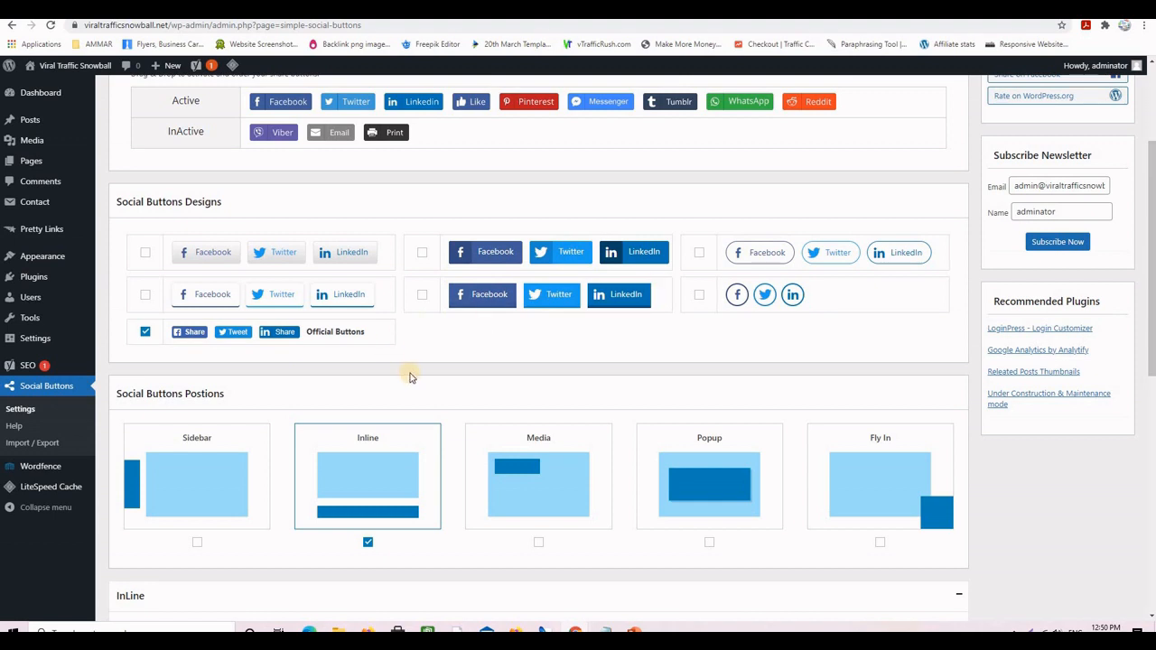
# - Add the Sidebar position alongside Inline, save the share-button settings, and go to the Sample Page tab
pyautogui.scroll(-2, 411, 377)
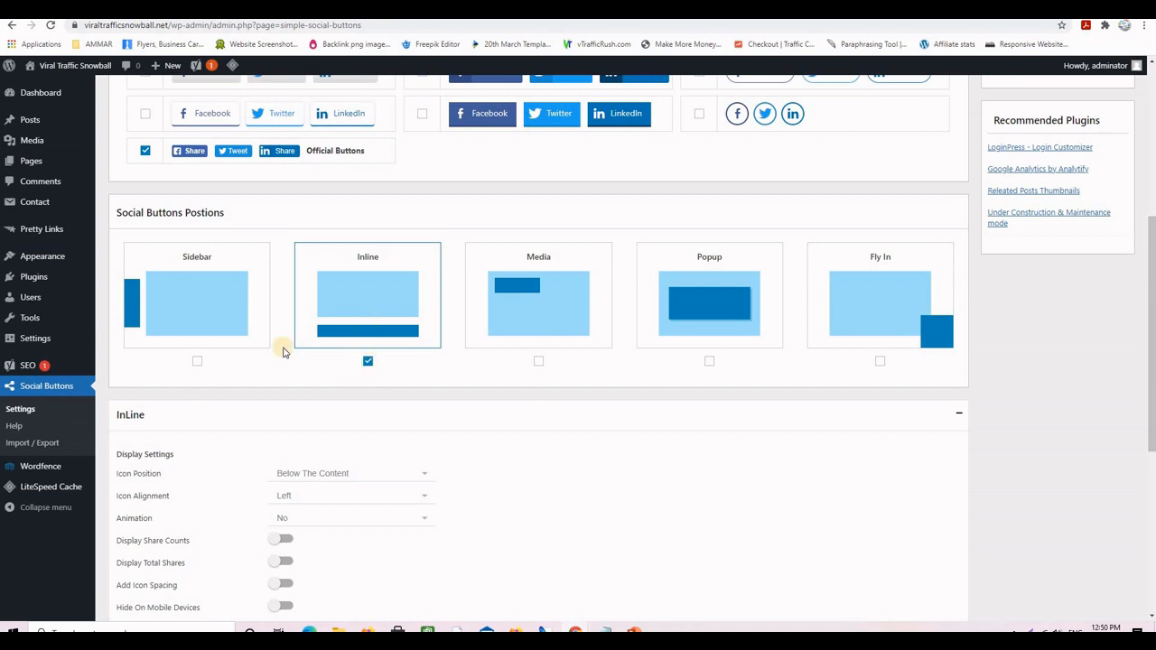
pyautogui.click(197, 361)
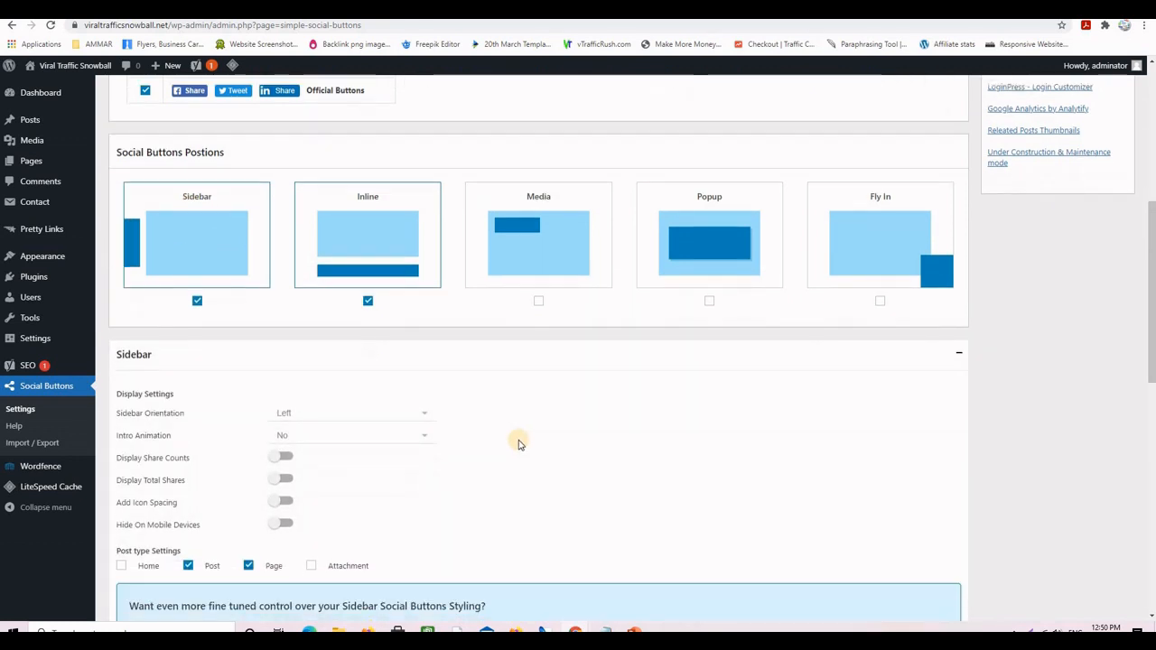
pyautogui.scroll(-1, 516, 443)
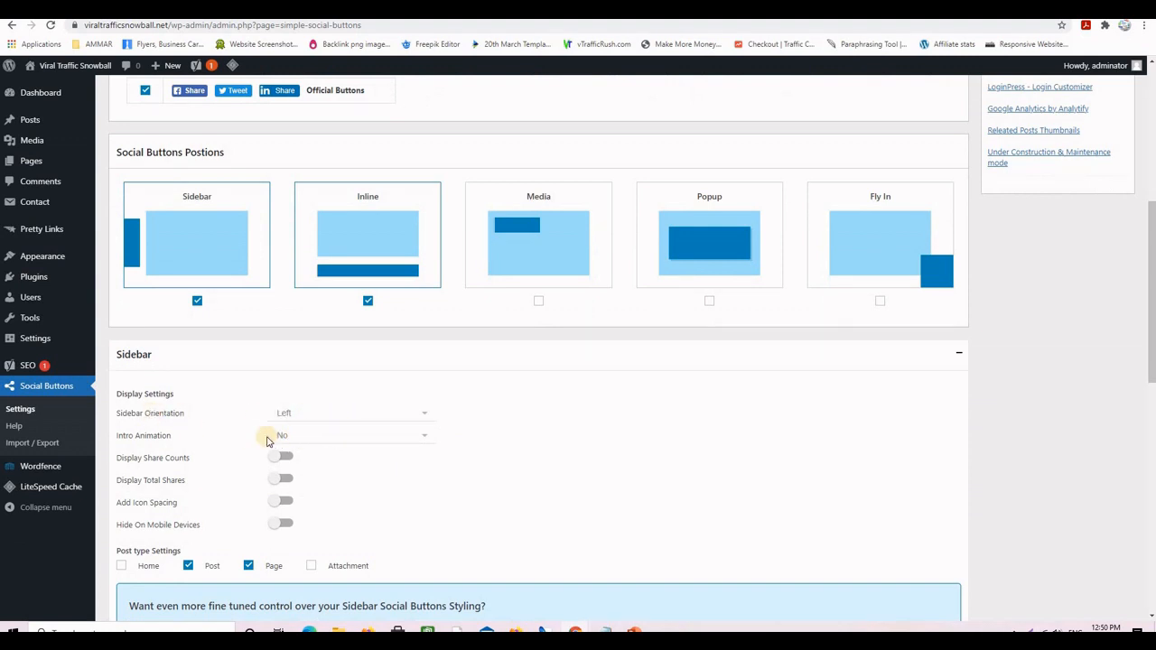
pyautogui.scroll(-2, 388, 436)
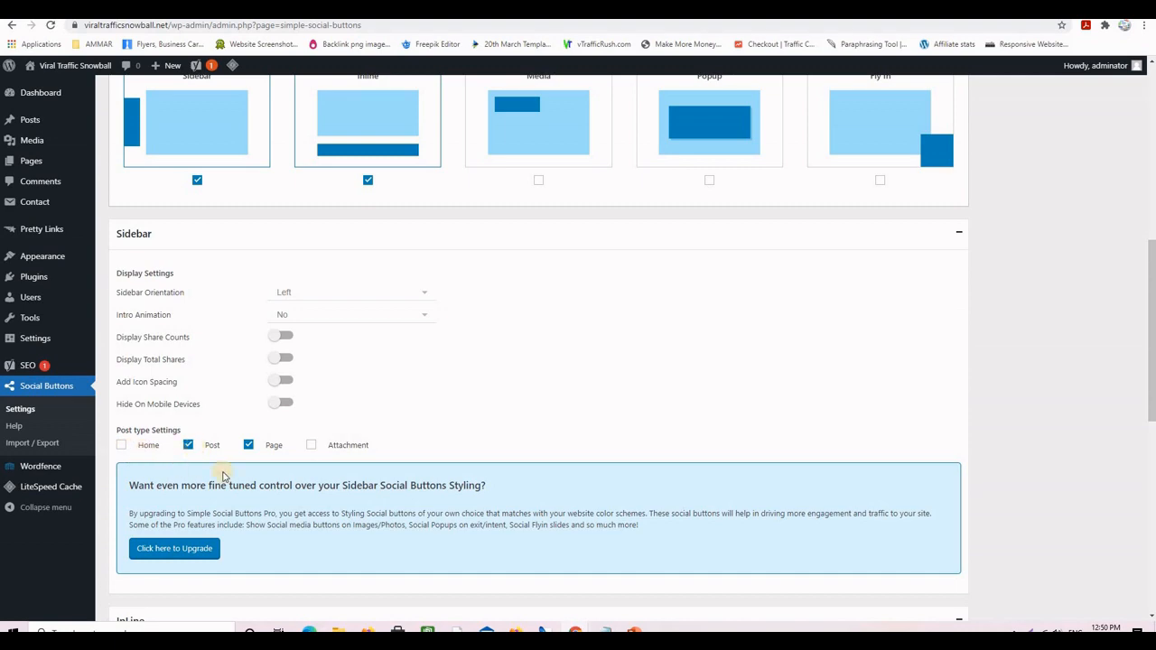
pyautogui.scroll(-4, 530, 438)
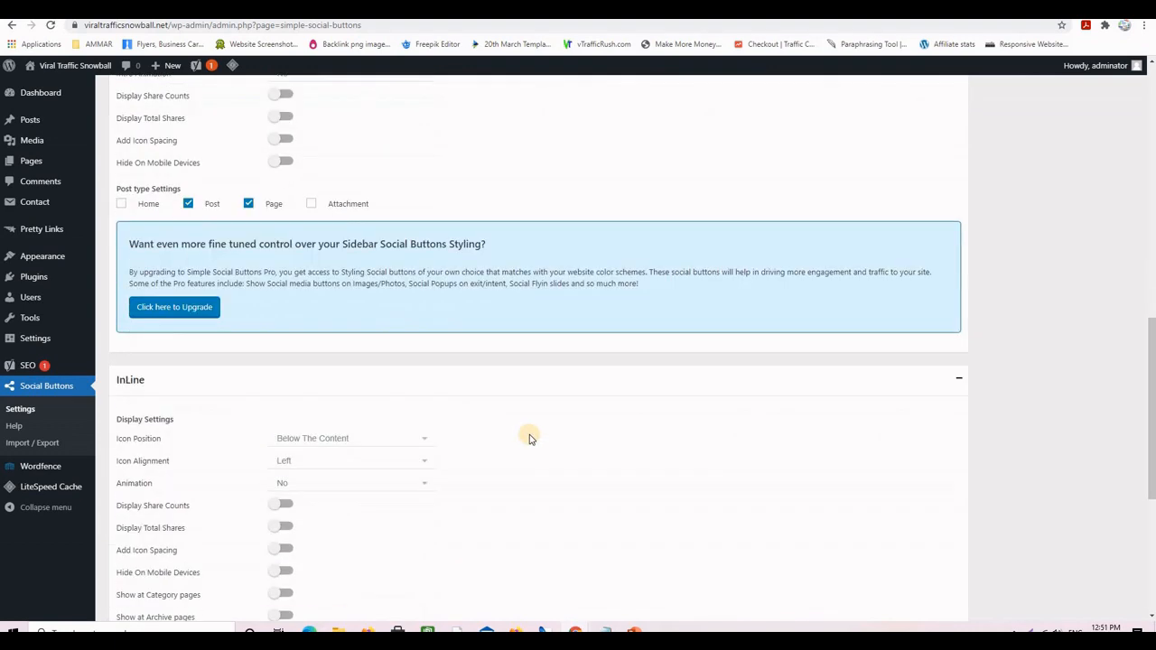
pyautogui.scroll(-6, 530, 438)
pyautogui.scroll(10, 530, 439)
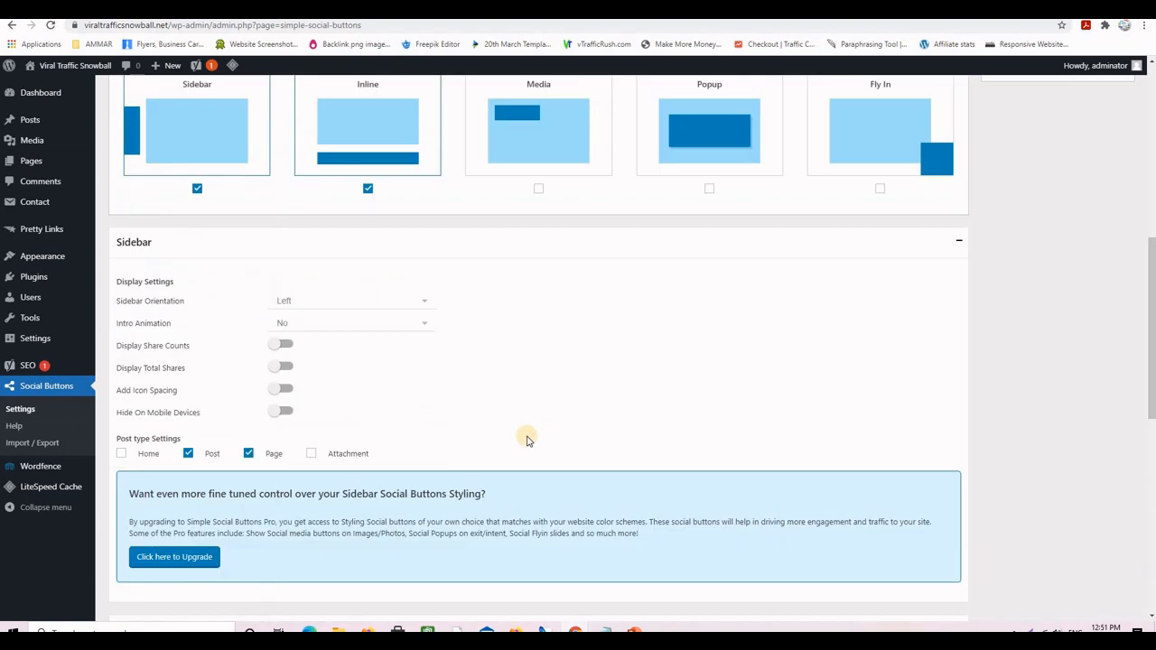
pyautogui.scroll(-10, 528, 440)
pyautogui.click(159, 553)
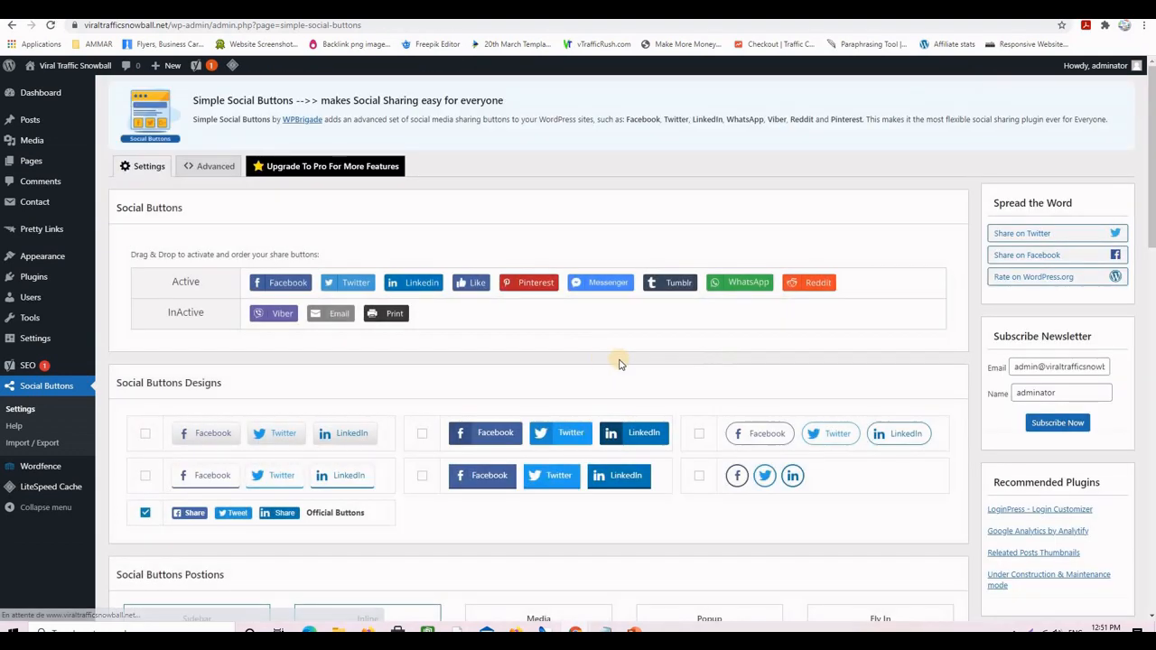
pyautogui.click(505, 9)
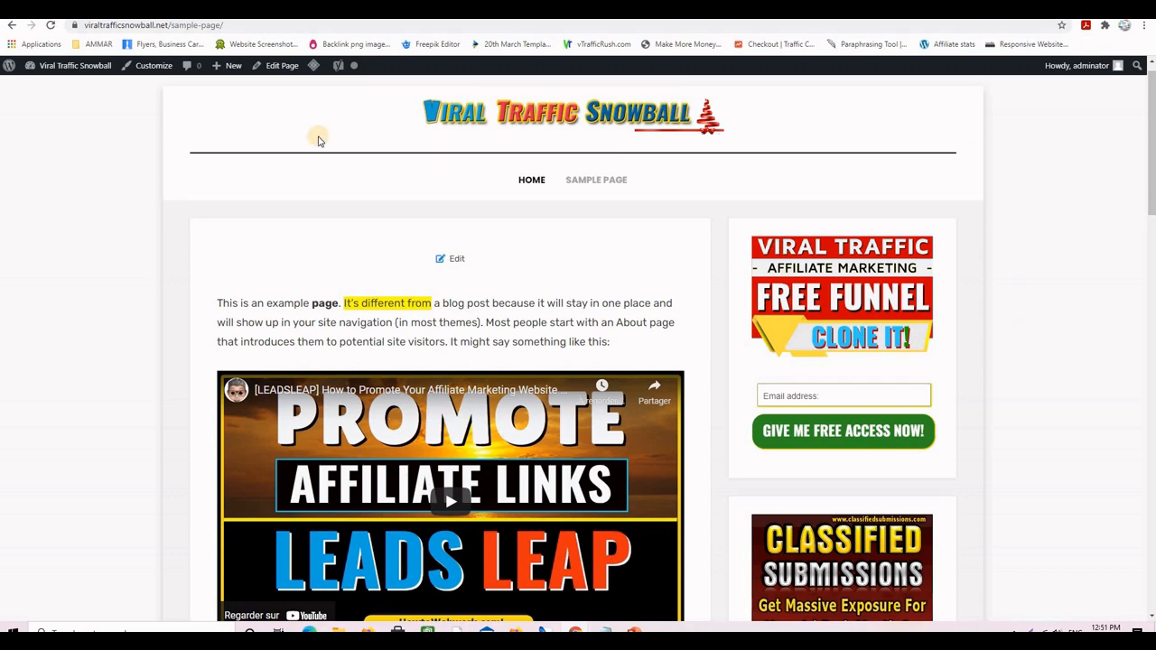
# - Reload the site and confirm the floating left sidebar of share buttons, Facebook through Reddit
pyautogui.click(50, 24)
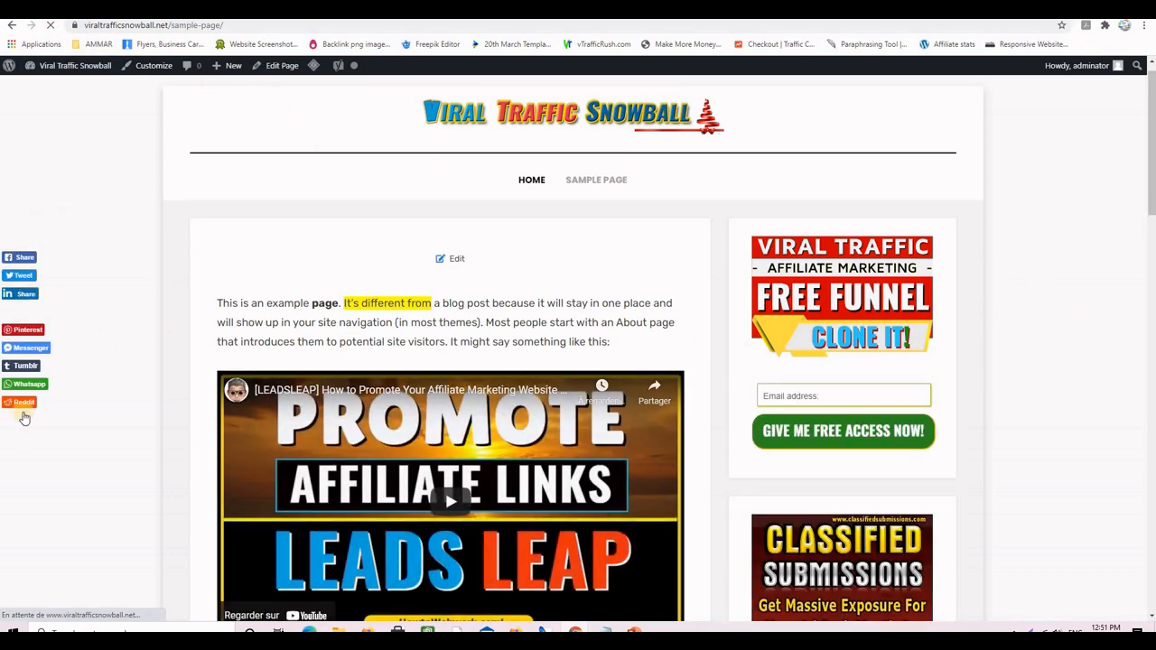
pyautogui.scroll(-4, 90, 352)
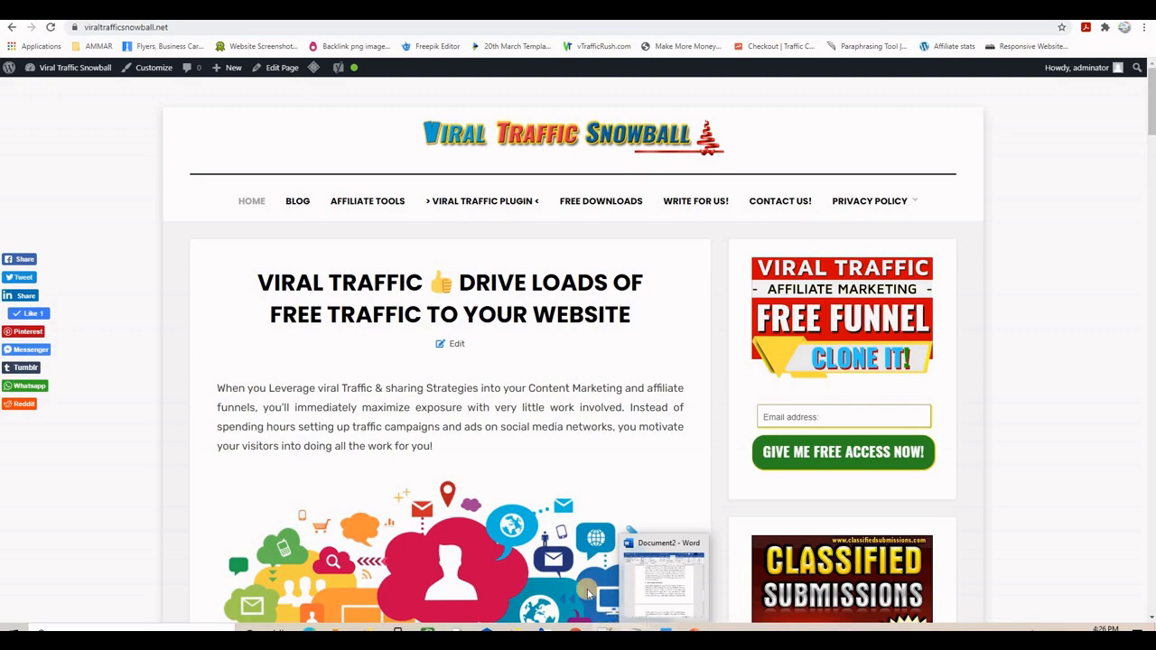
pyautogui.scroll(-5, 1073, 334)
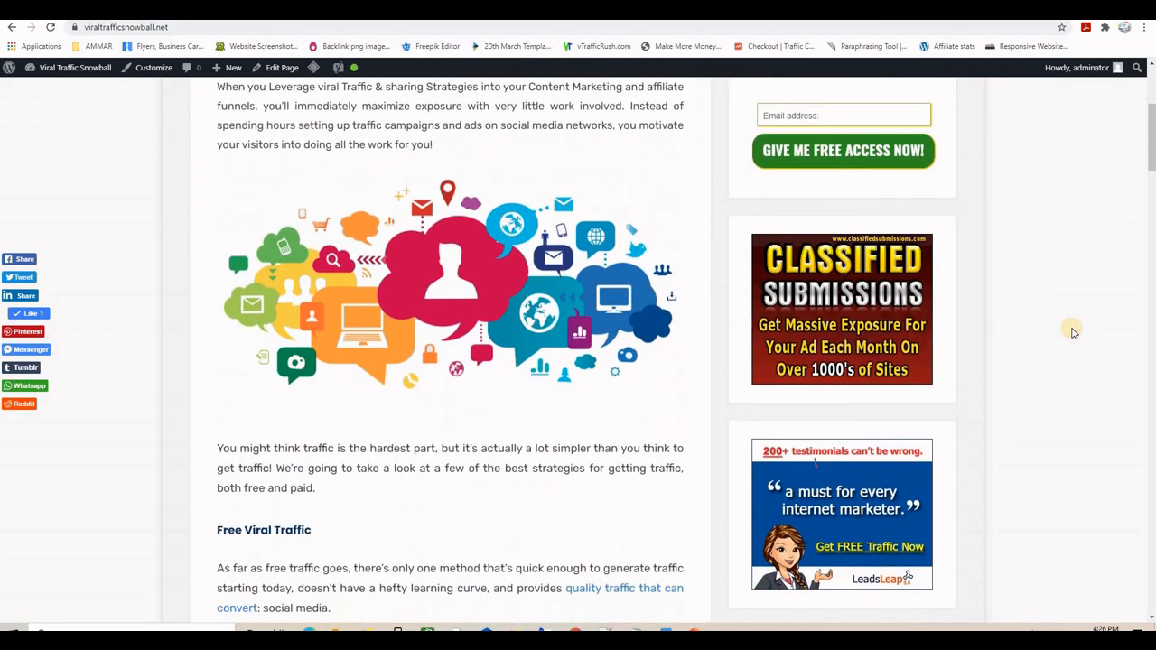
pyautogui.scroll(5, 1073, 333)
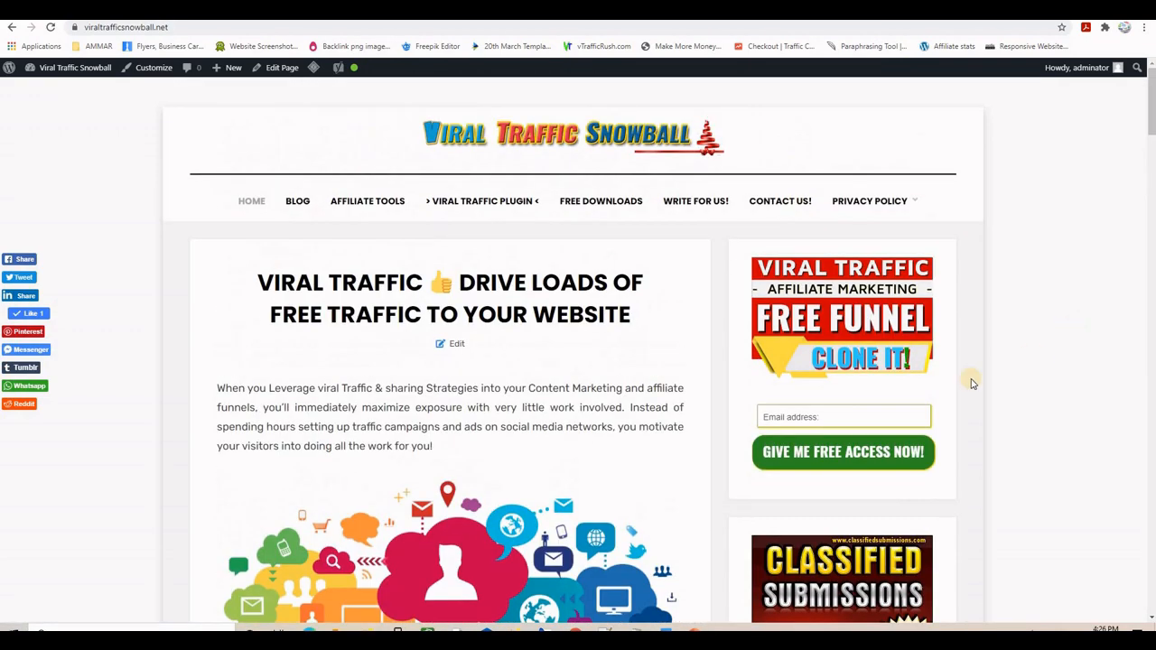
pyautogui.moveTo(673, 630)
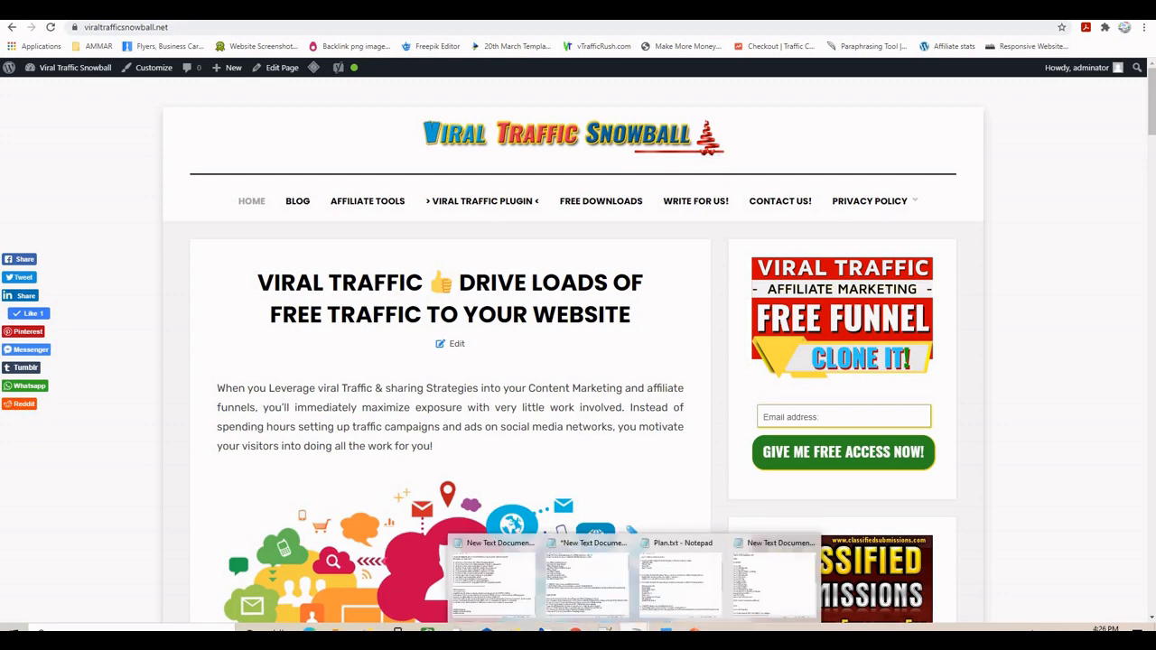
pyautogui.click(763, 578)
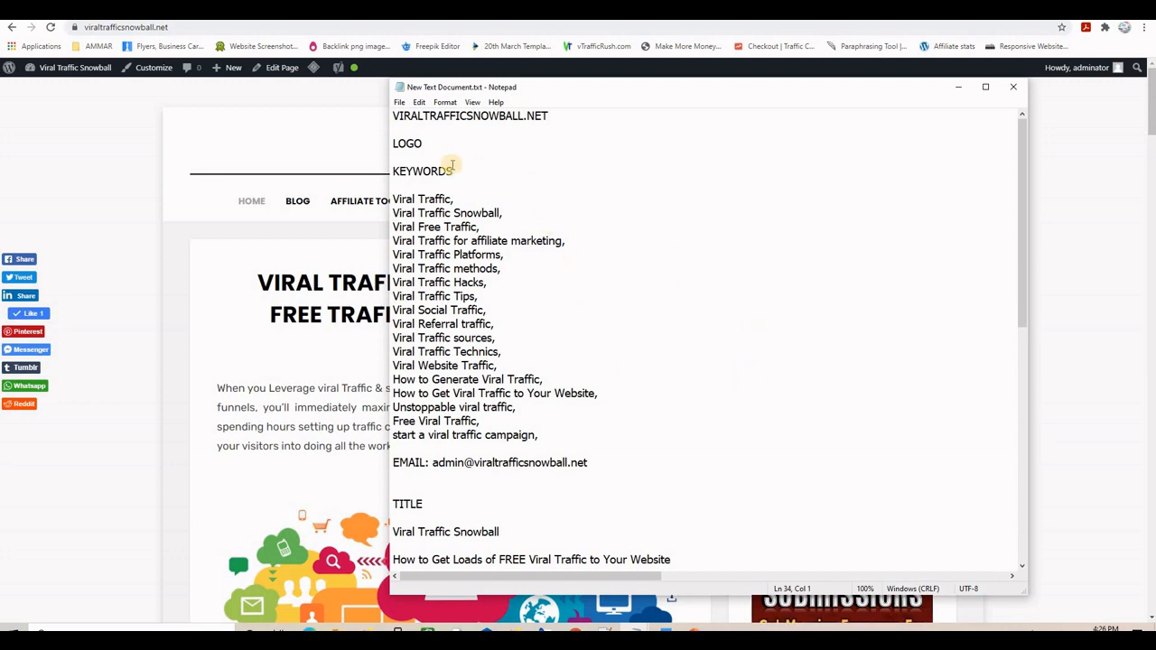
pyautogui.scroll(-6, 702, 294)
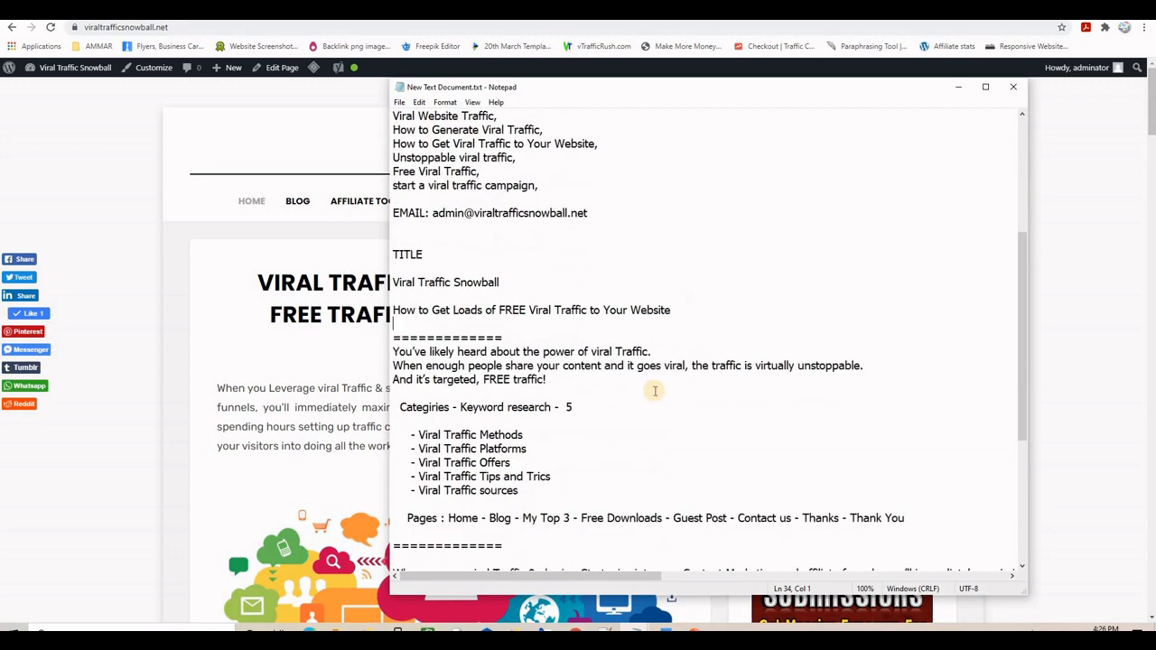
pyautogui.scroll(-4, 695, 328)
pyautogui.scroll(7, 666, 323)
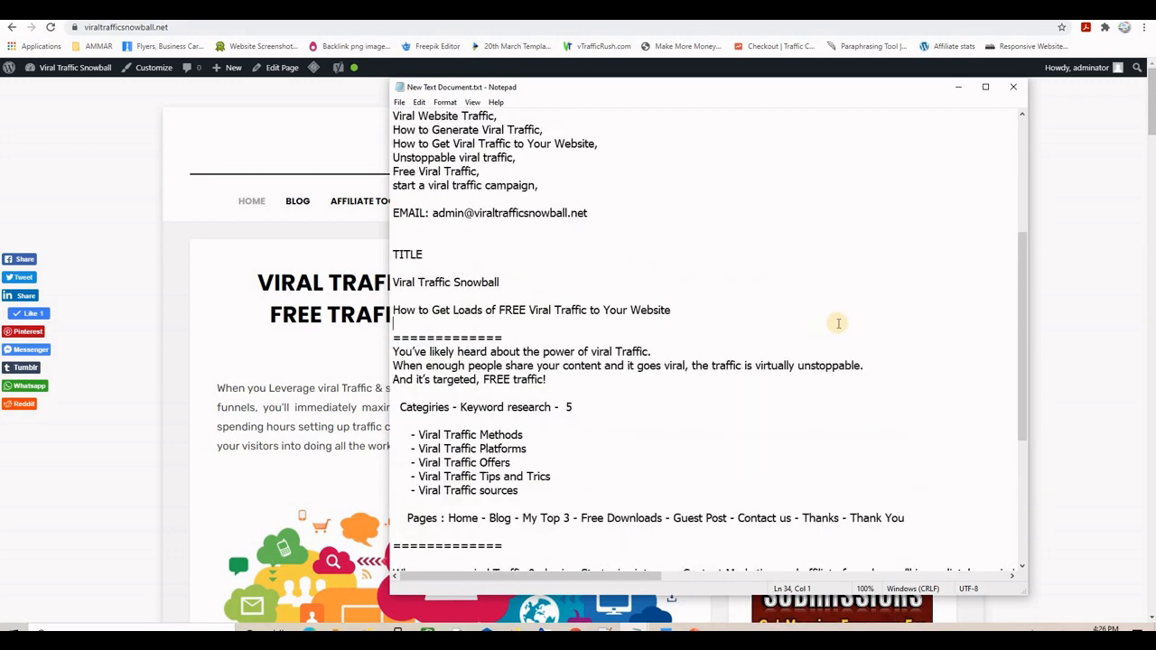
pyautogui.click(956, 88)
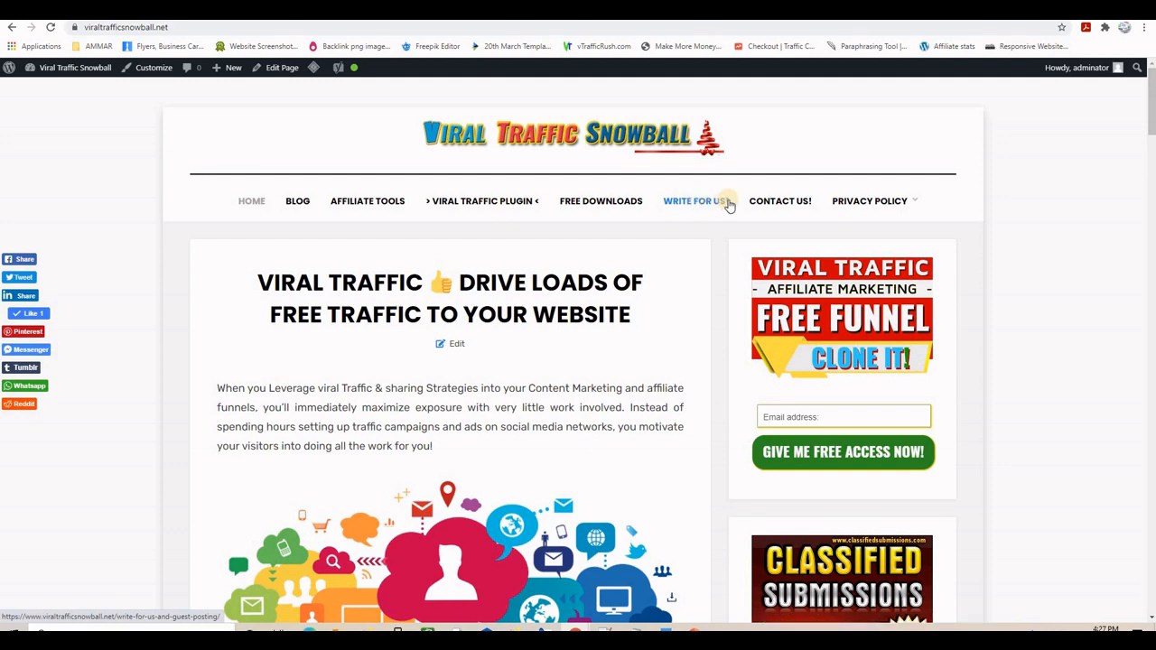
# - Go from the live site to the admin All Posts list via the Dashboard
pyautogui.moveTo(846, 215)
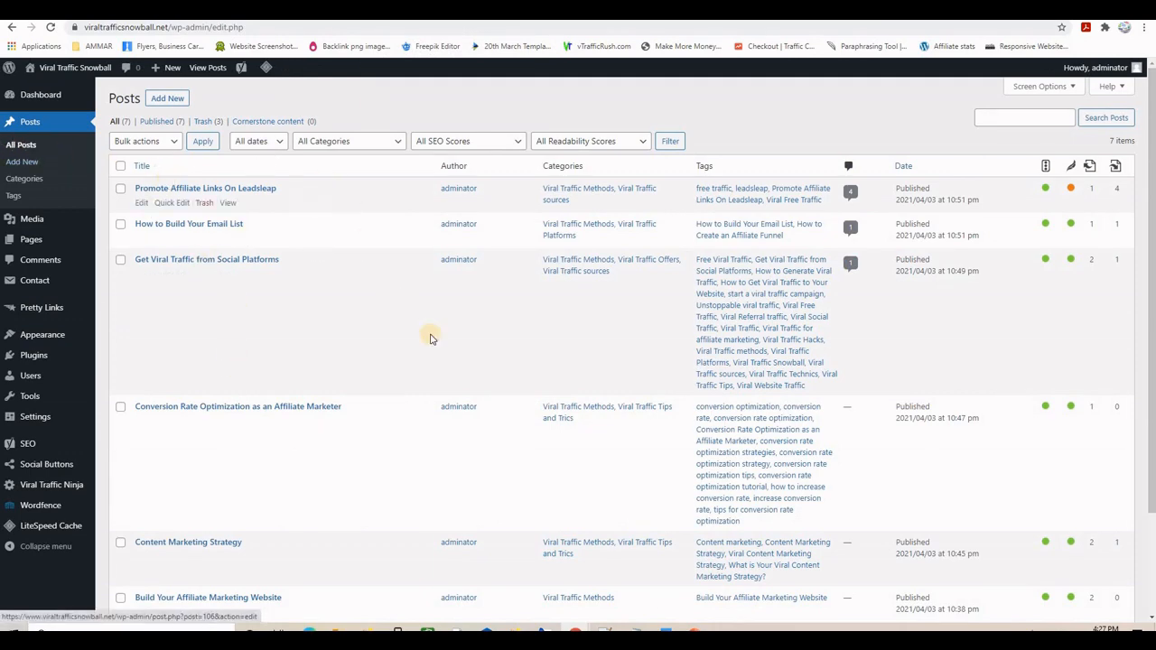
pyautogui.scroll(-3, 442, 338)
pyautogui.scroll(3, 442, 337)
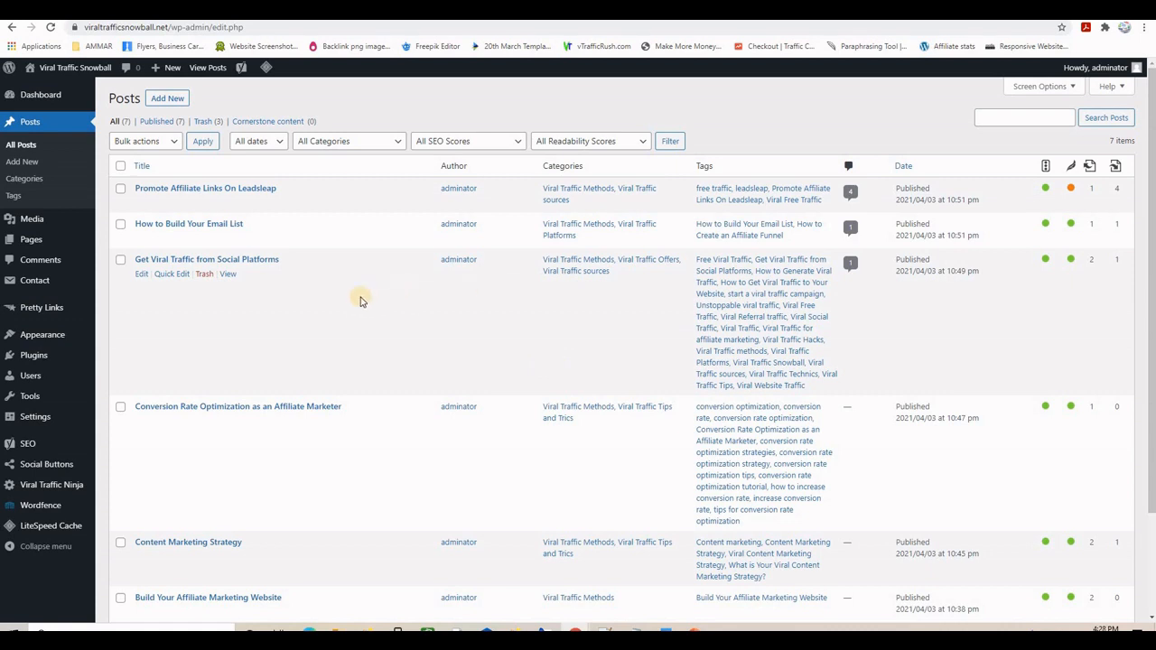
# - Edit the post 'Get Viral Traffic from Social Platforms' and scroll down to its Yoast SEO box
pyautogui.click(141, 275)
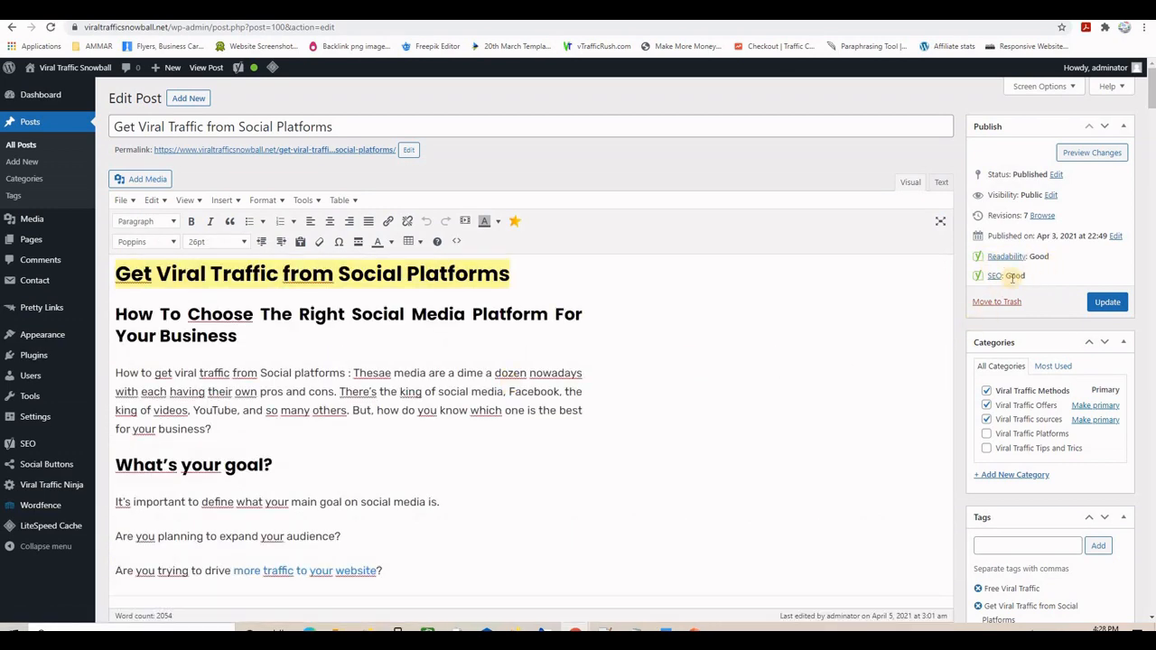
pyautogui.scroll(-5, 789, 368)
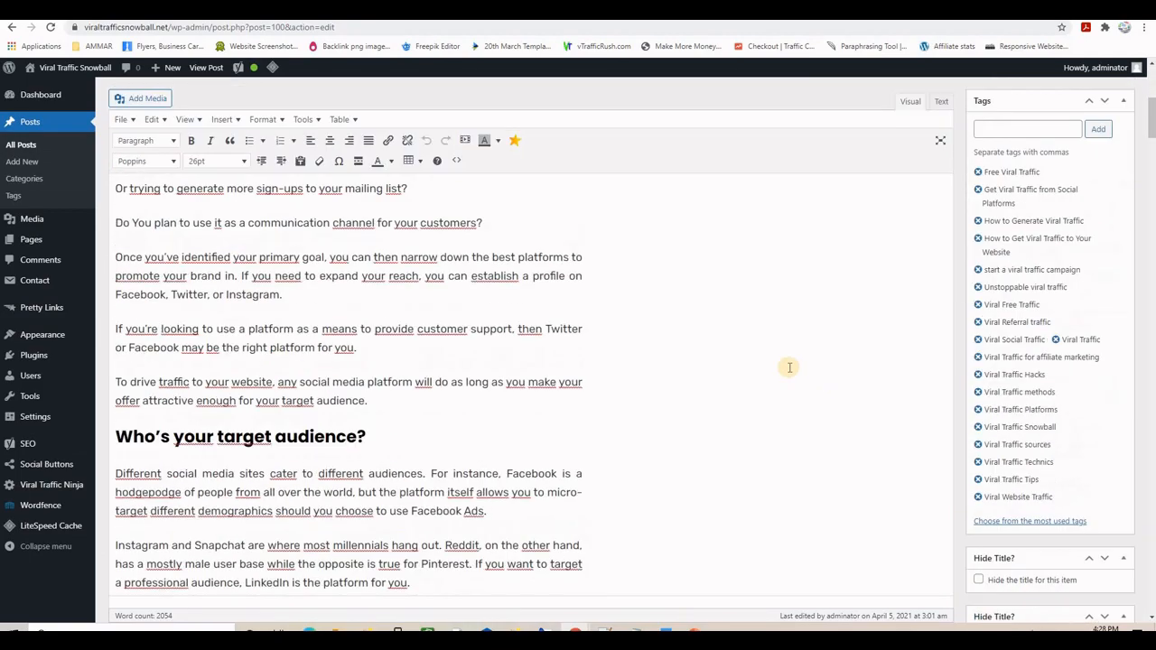
pyautogui.scroll(-15, 789, 368)
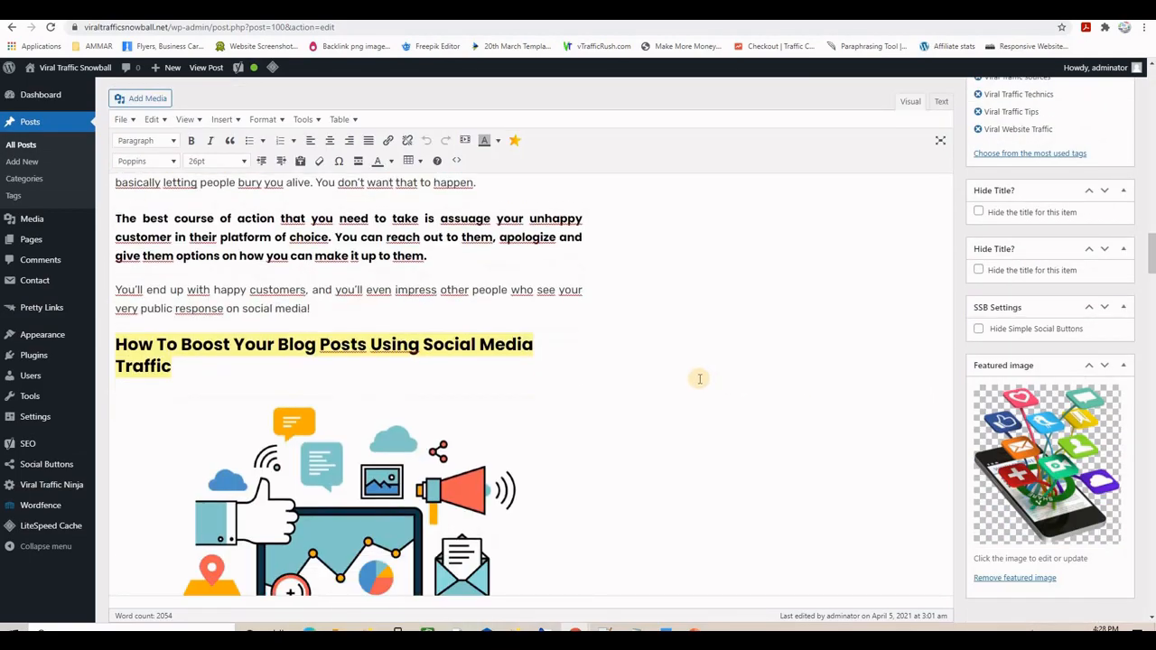
pyautogui.scroll(-20, 699, 378)
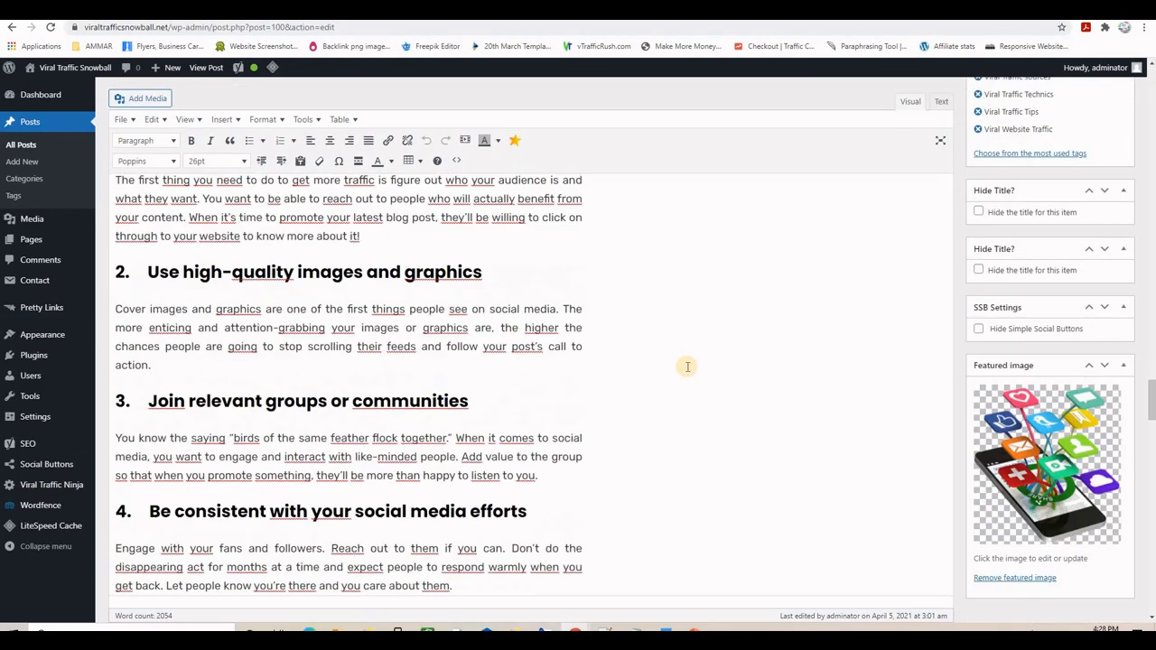
pyautogui.scroll(-20, 687, 367)
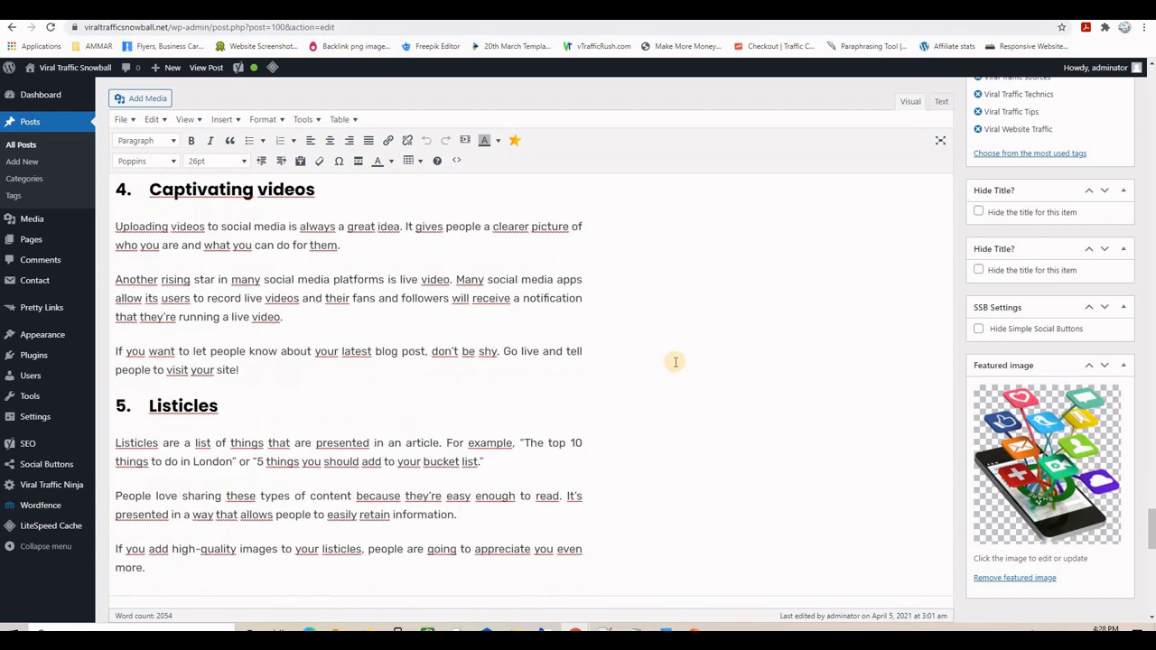
pyautogui.scroll(-10, 674, 362)
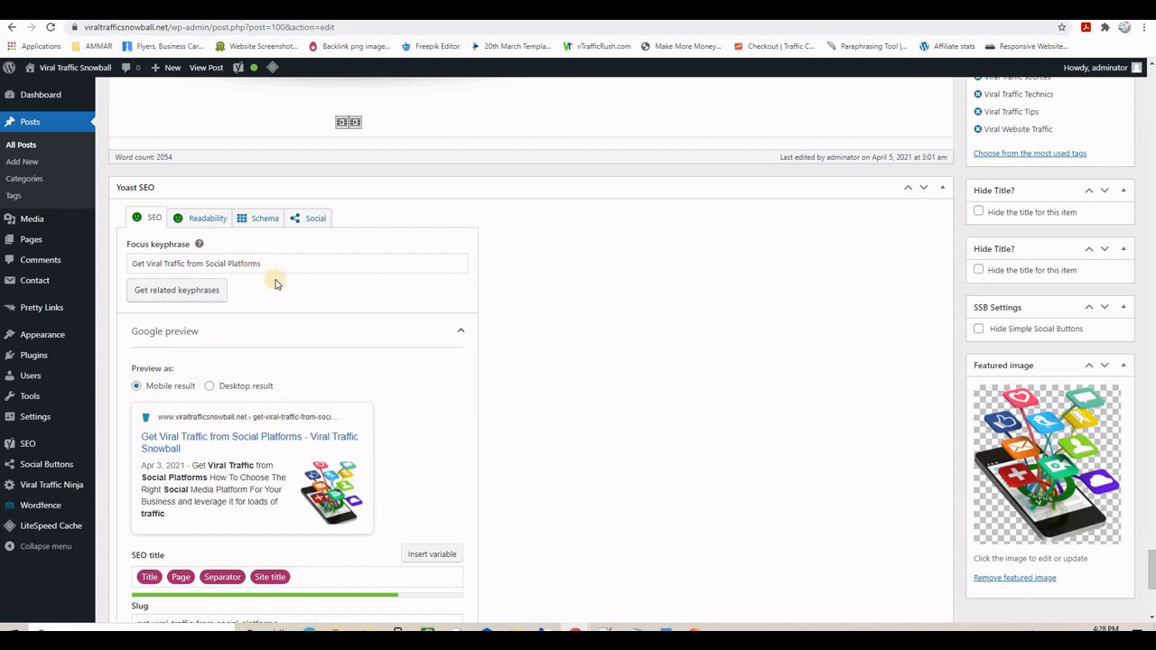
# - Expand the post's Yoast SEO analysis and review its one problem and 13 good results
pyautogui.scroll(-3, 298, 335)
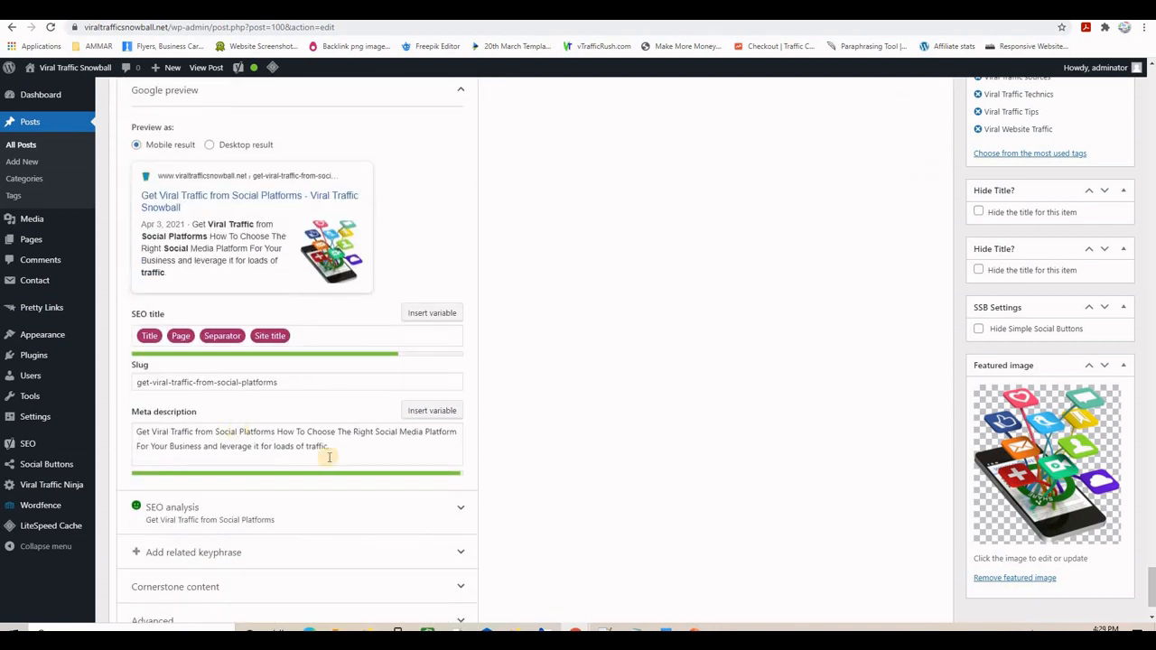
pyautogui.scroll(-1, 518, 424)
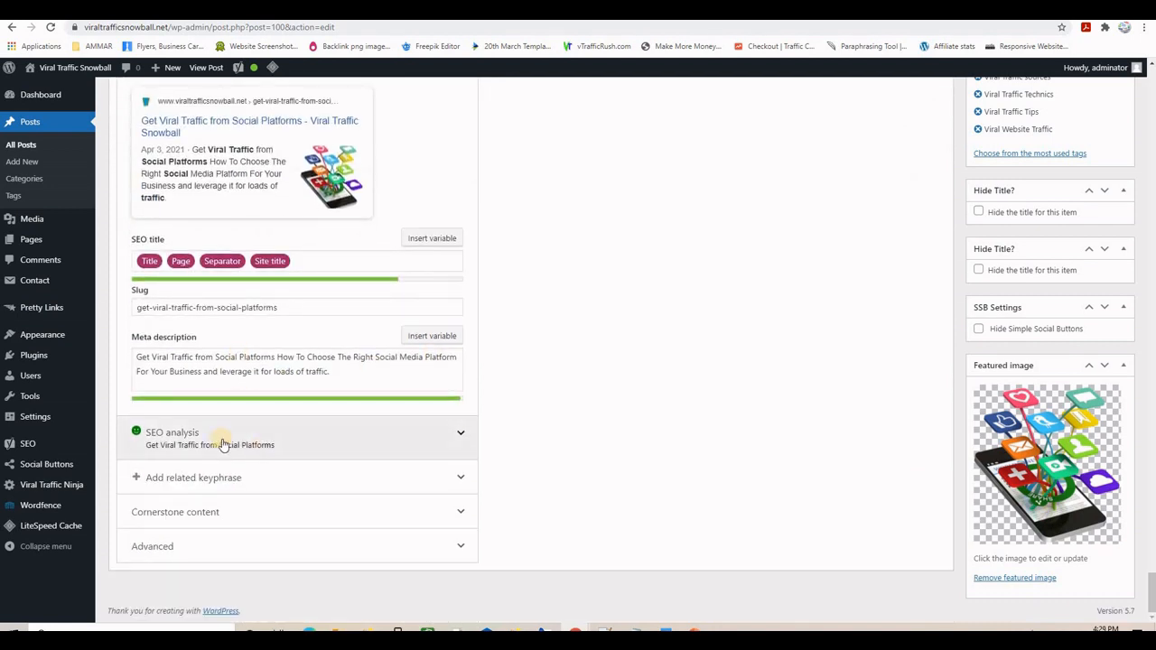
pyautogui.click(364, 417)
pyautogui.scroll(-4, 582, 361)
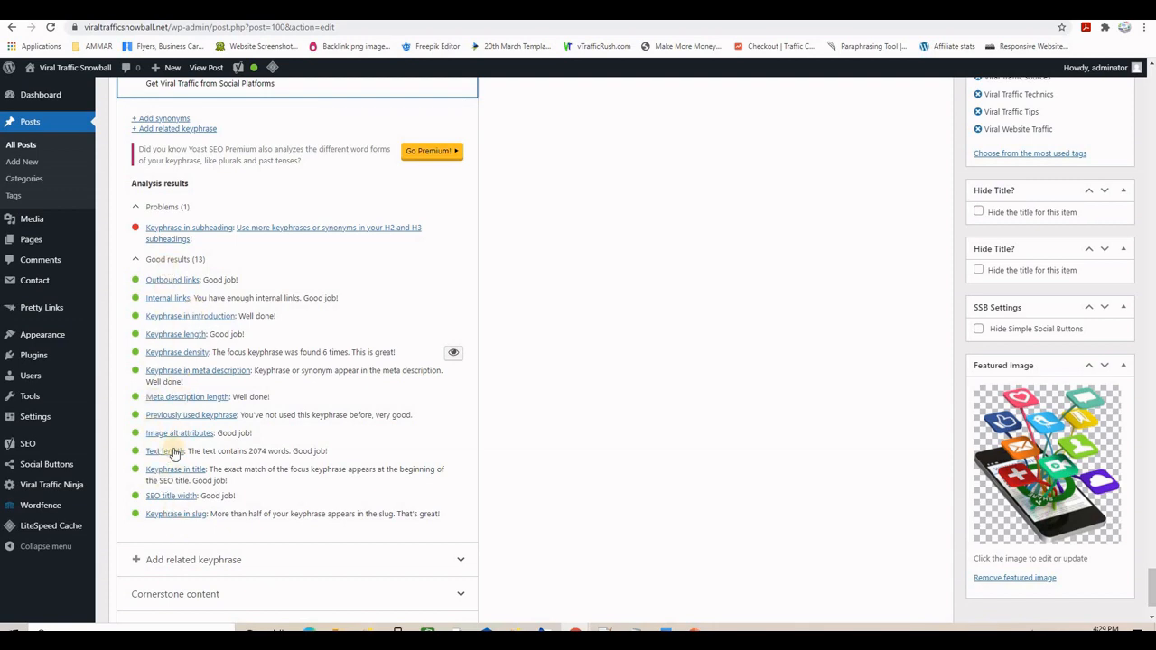
pyautogui.scroll(5, 632, 413)
pyautogui.scroll(20, 638, 416)
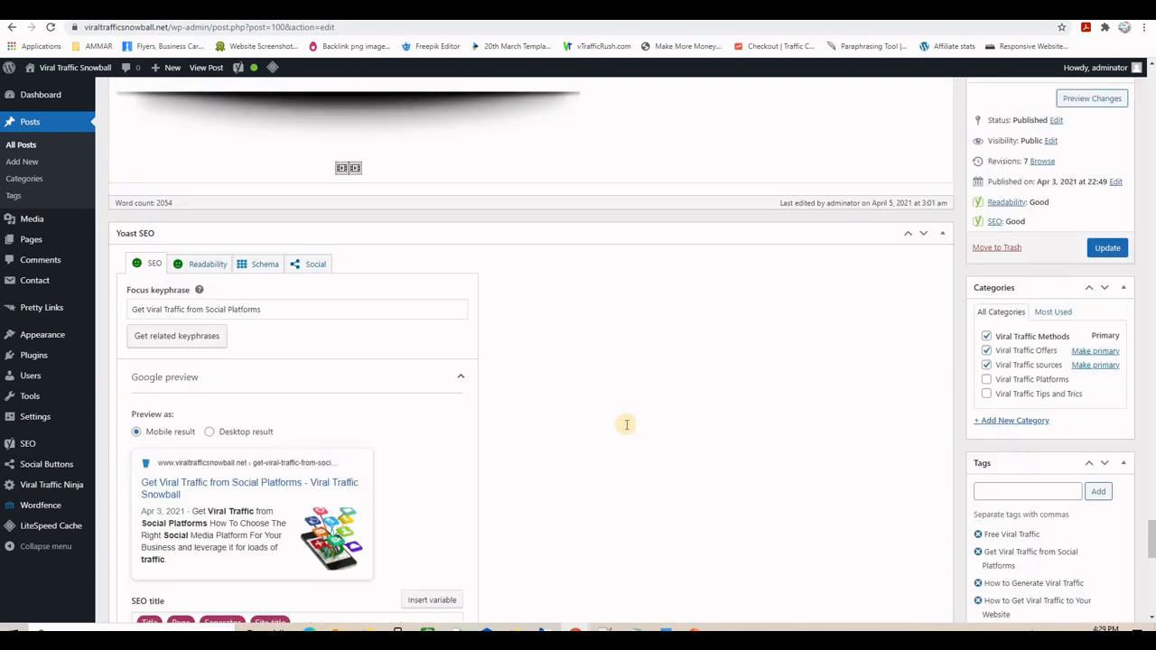
pyautogui.scroll(3, 543, 409)
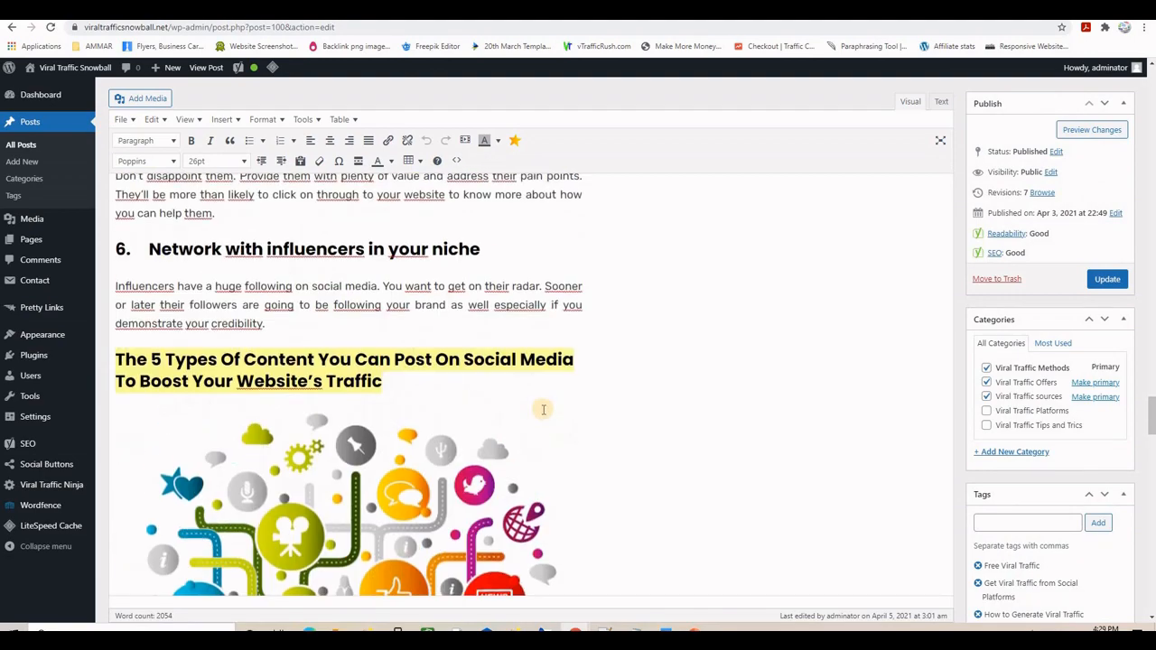
pyautogui.scroll(-15, 544, 411)
pyautogui.scroll(-15, 540, 418)
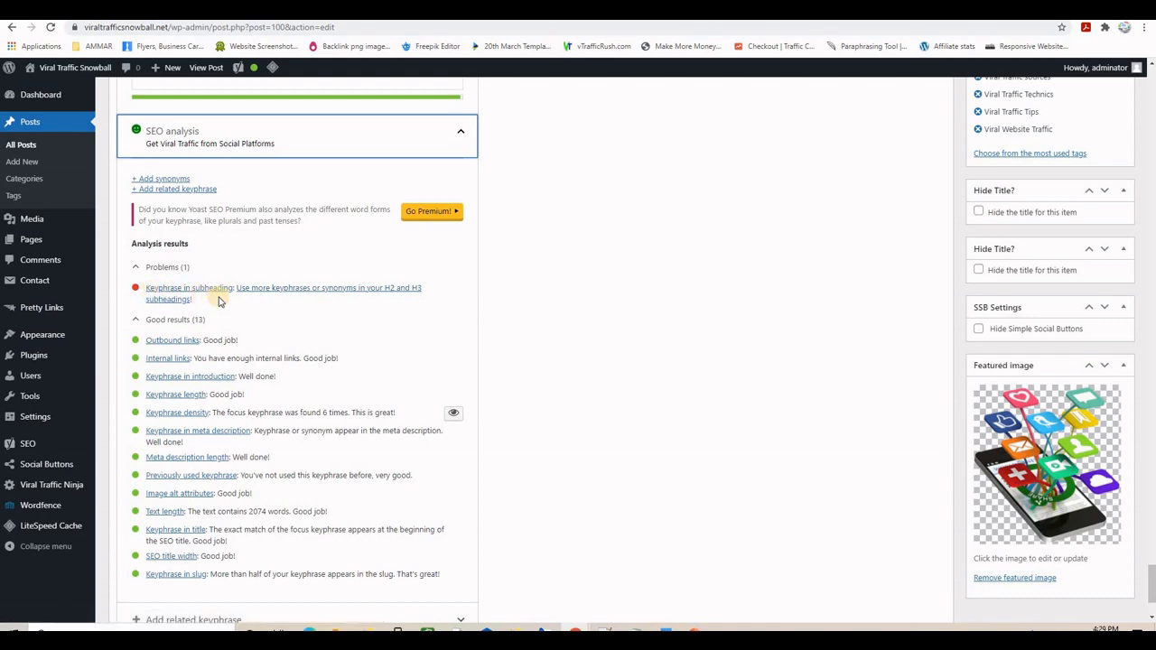
pyautogui.scroll(10, 529, 400)
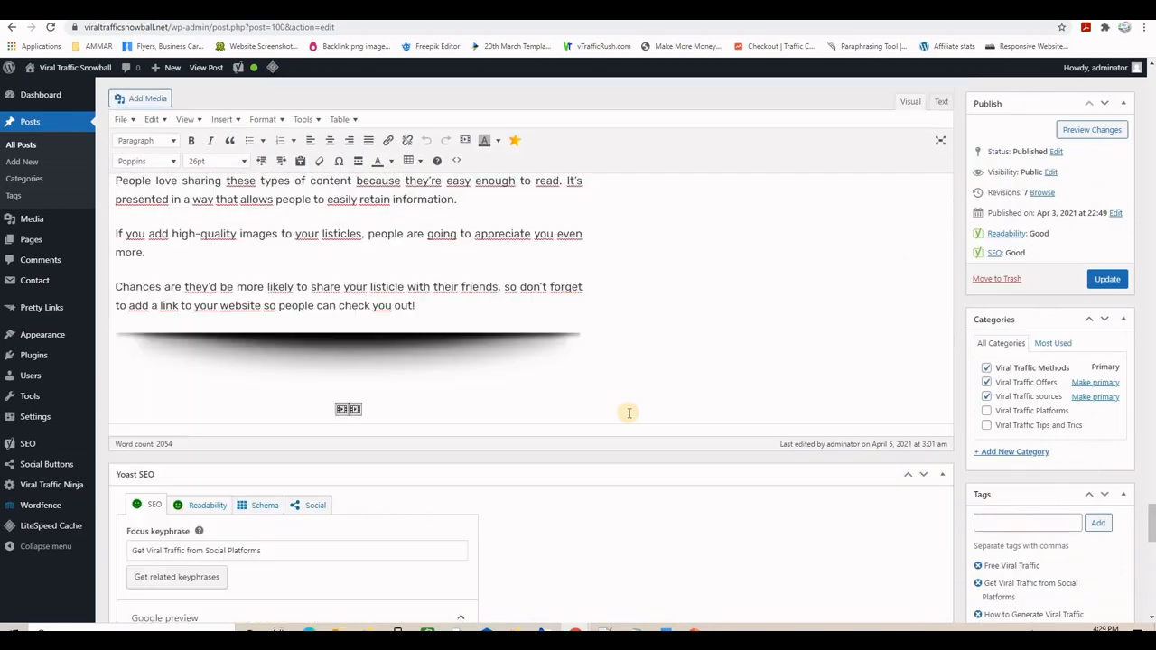
pyautogui.scroll(-10, 625, 416)
pyautogui.scroll(5, 619, 419)
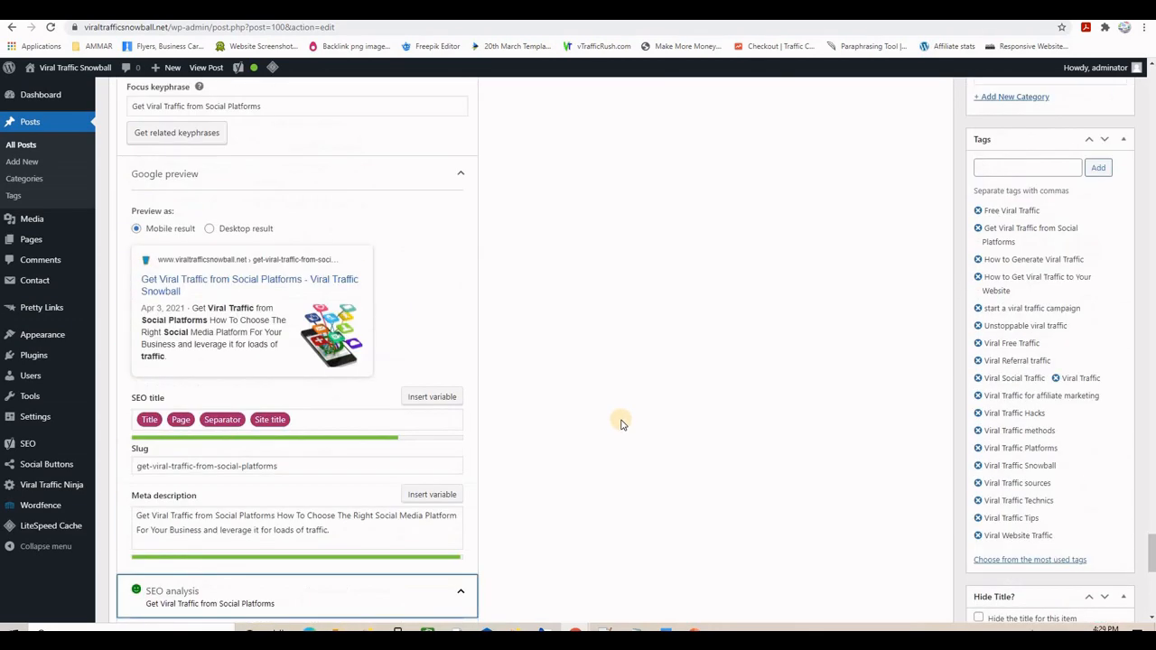
pyautogui.scroll(1, 621, 423)
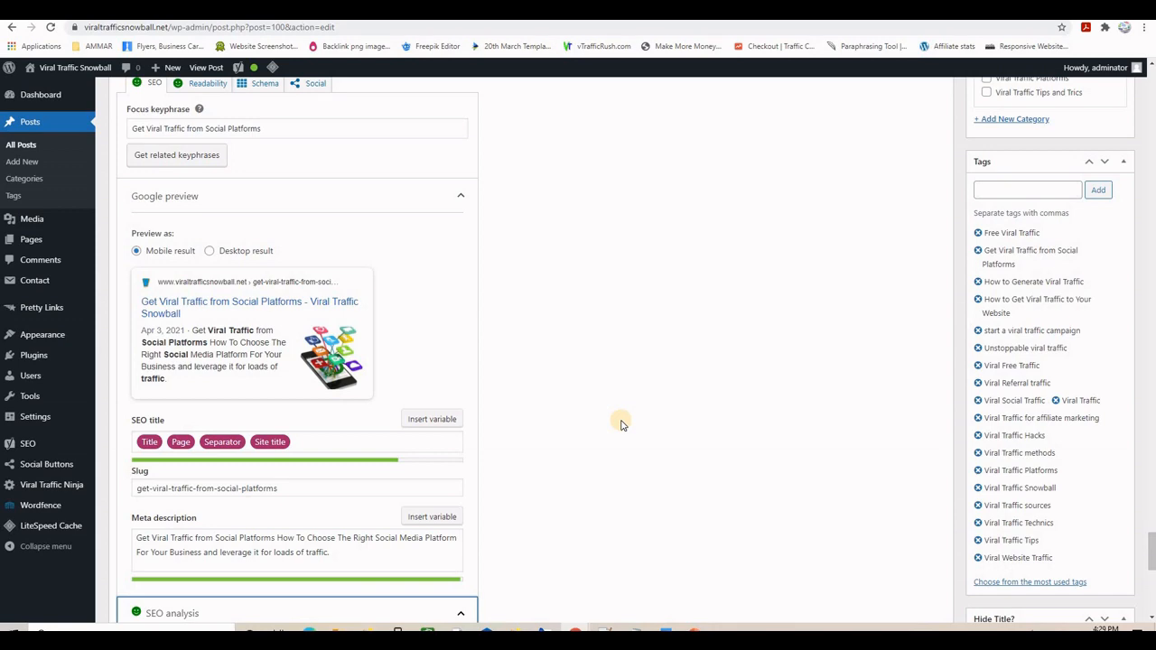
pyautogui.scroll(5, 621, 423)
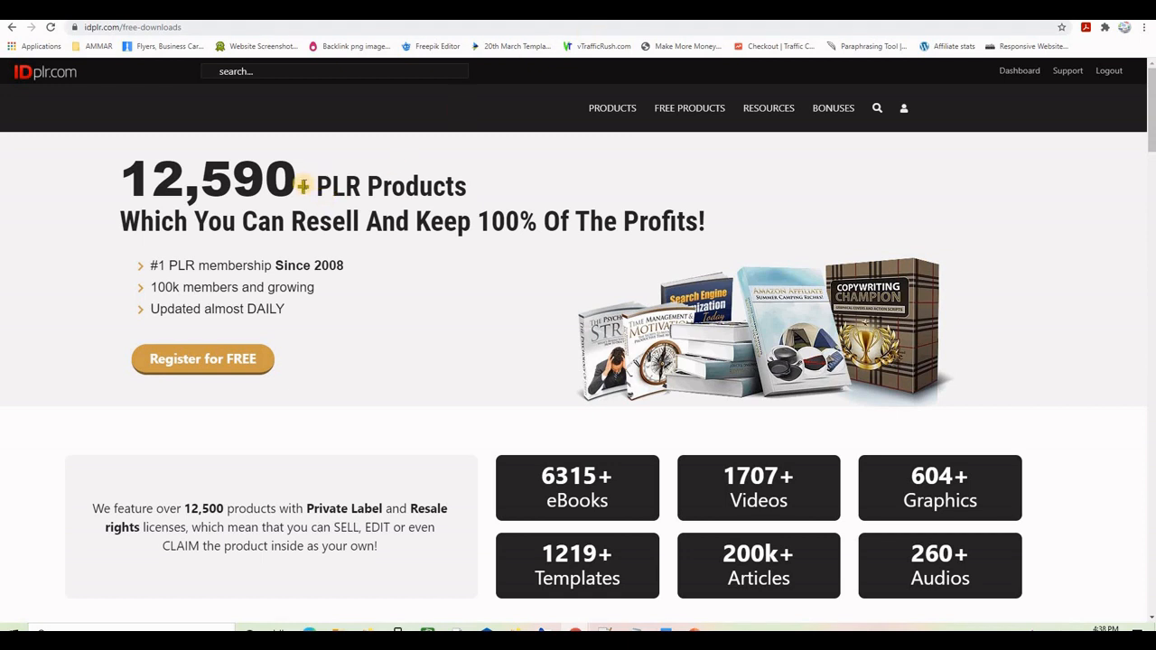
# - Look over the PLR.me homepage and the IDPLR free downloads page, then go to QuillBot
pyautogui.click(722, 10)
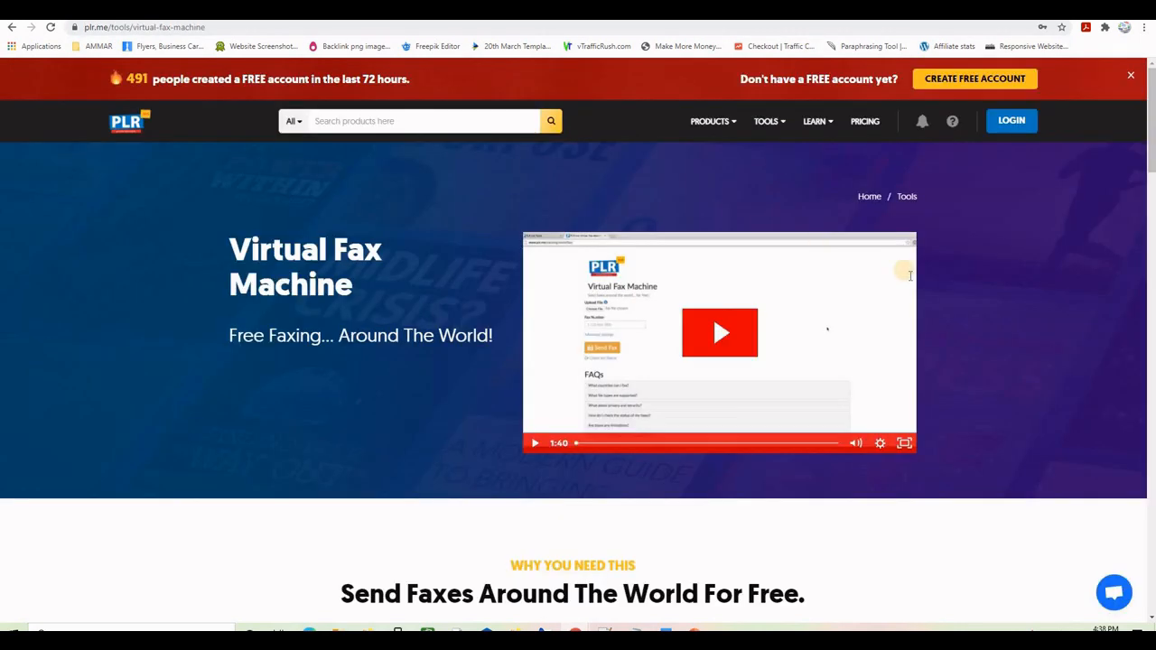
pyautogui.click(125, 114)
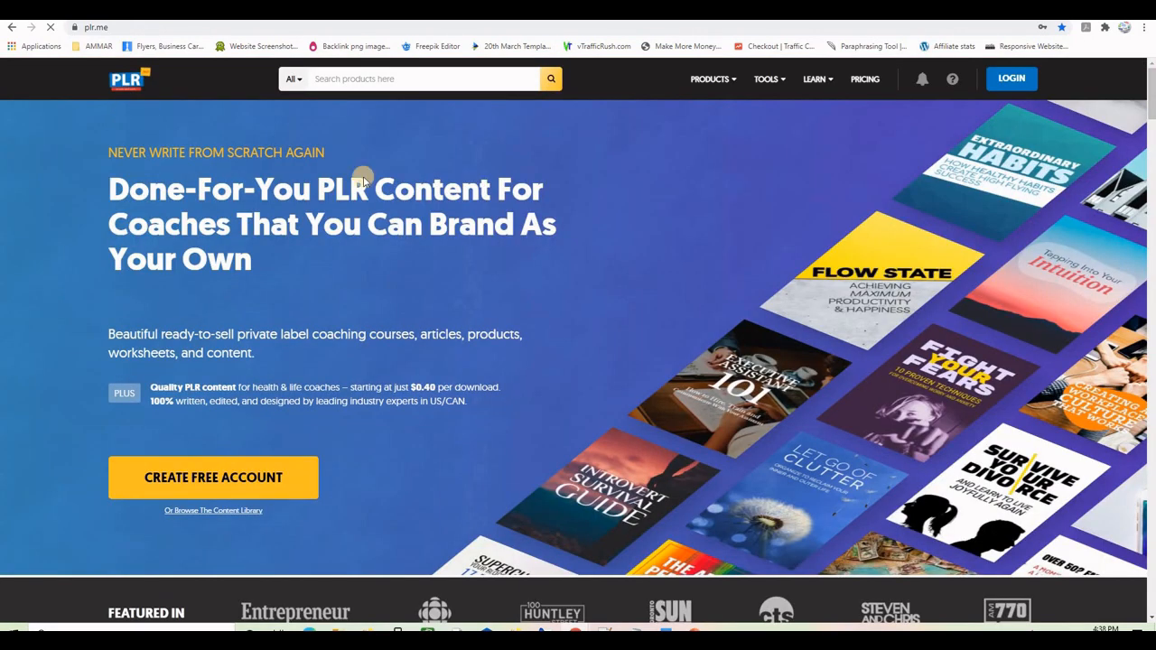
pyautogui.click(673, 11)
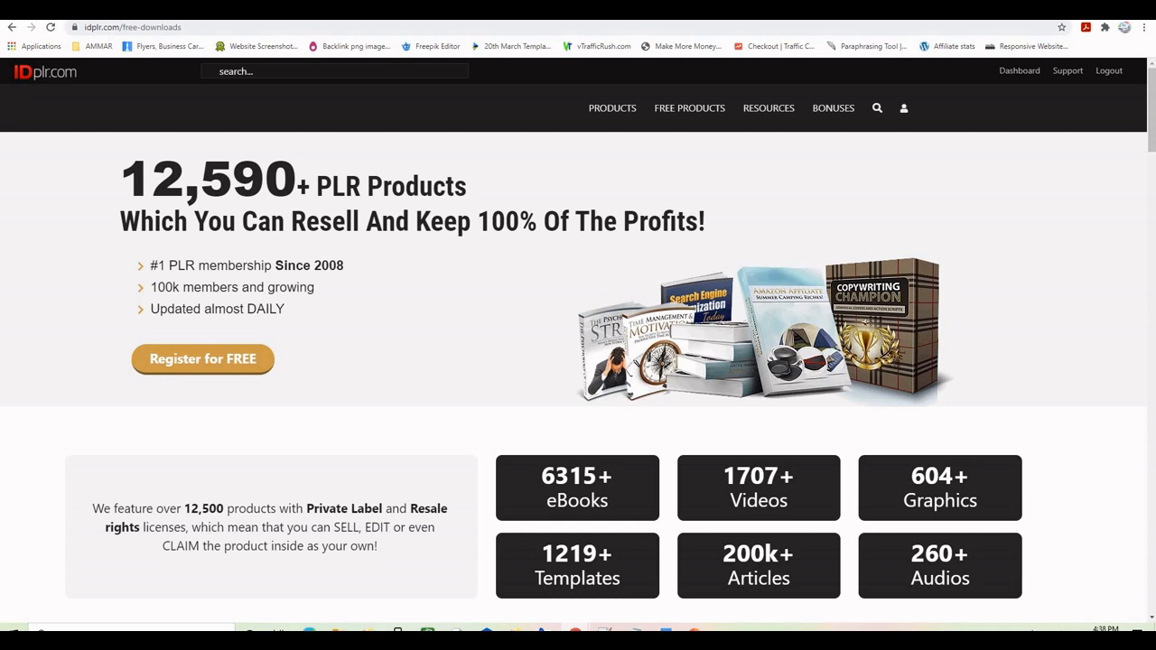
pyautogui.click(905, 11)
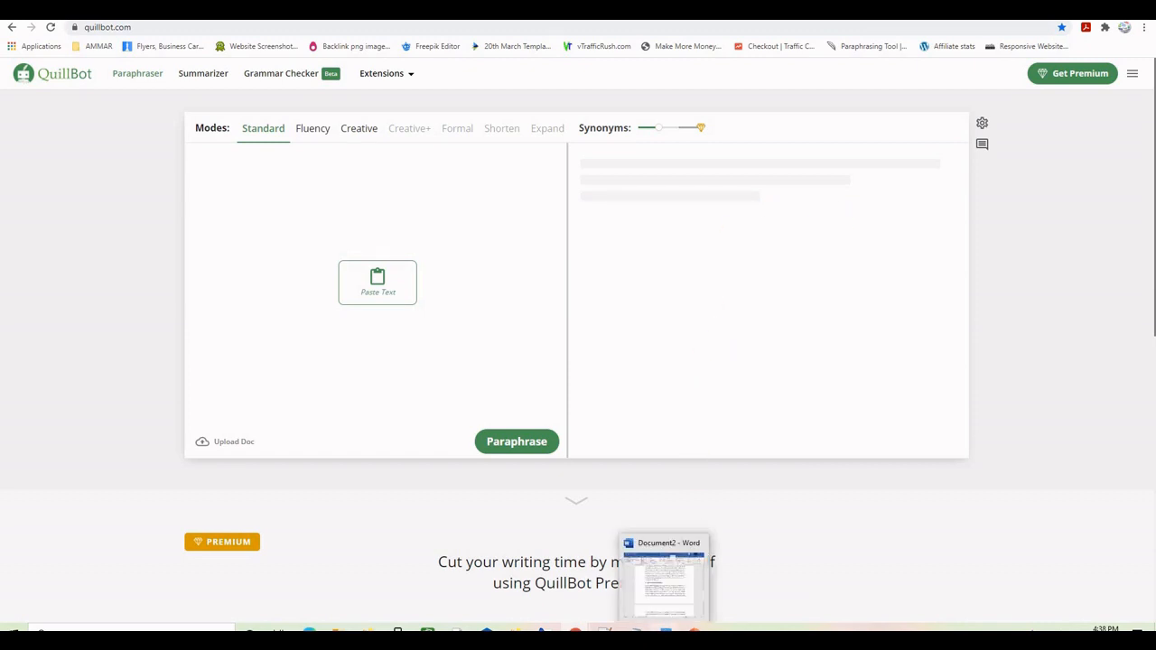
# - Copy the opening paragraph of the Word draft 'How to promote affiliate Offers' and minimize Word
pyautogui.click(666, 630)
pyautogui.scroll(5, 648, 385)
pyautogui.scroll(10, 648, 385)
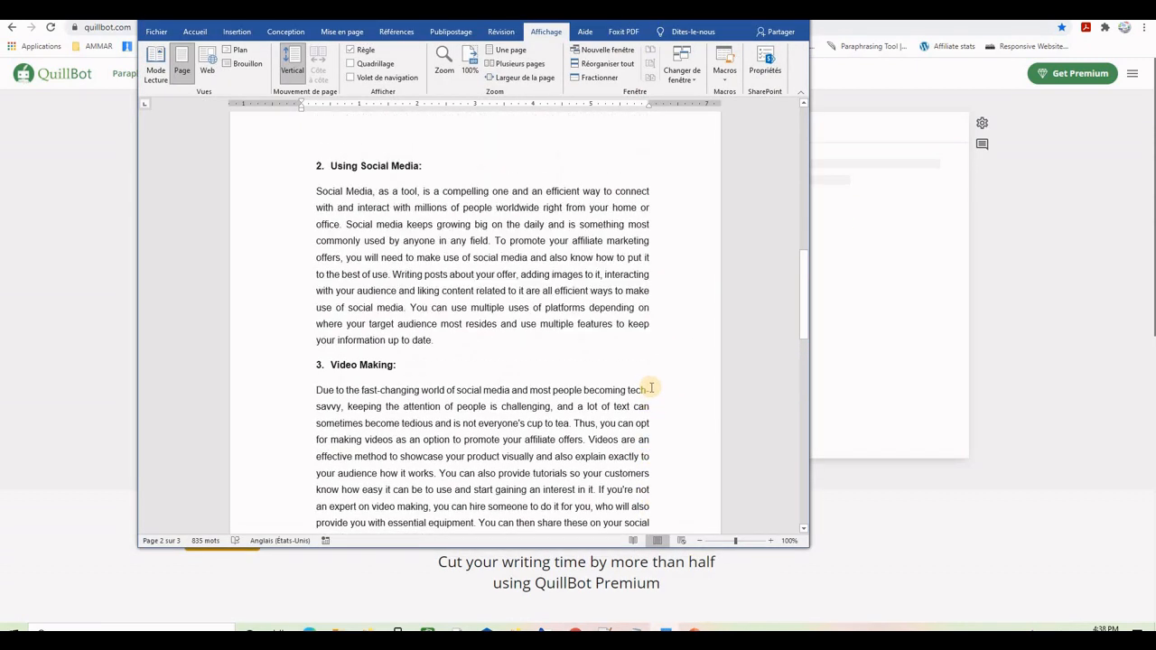
pyautogui.scroll(6, 669, 392)
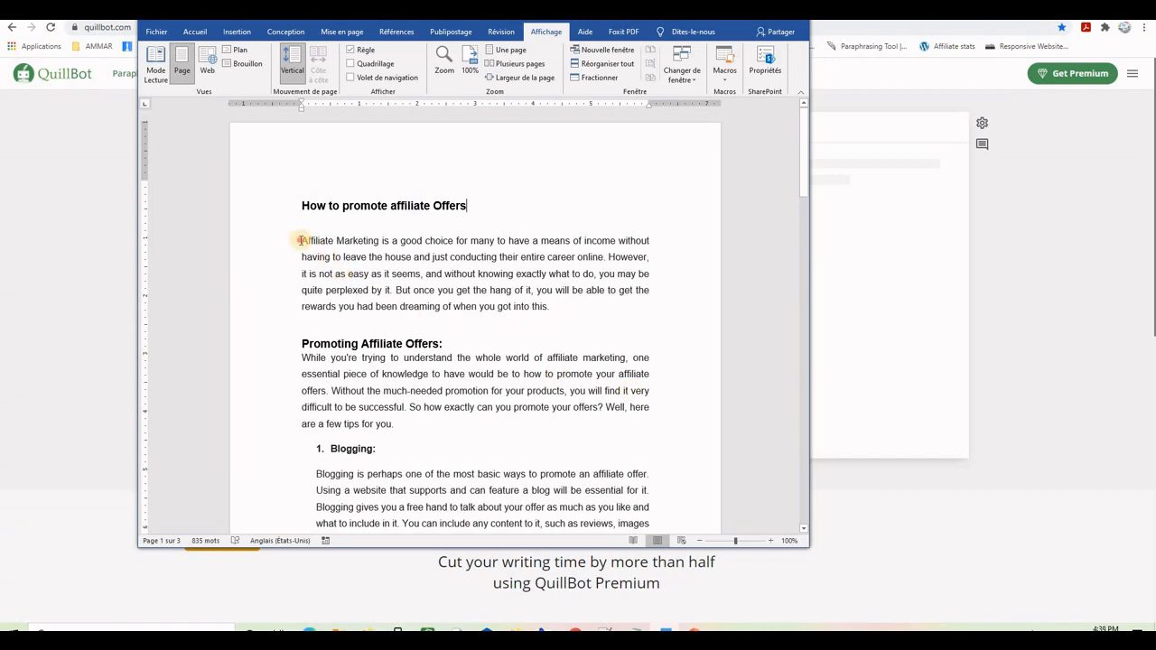
pyautogui.moveTo(302, 240); pyautogui.dragTo(558, 307)
pyautogui.hotkey('ctrl', 'c')
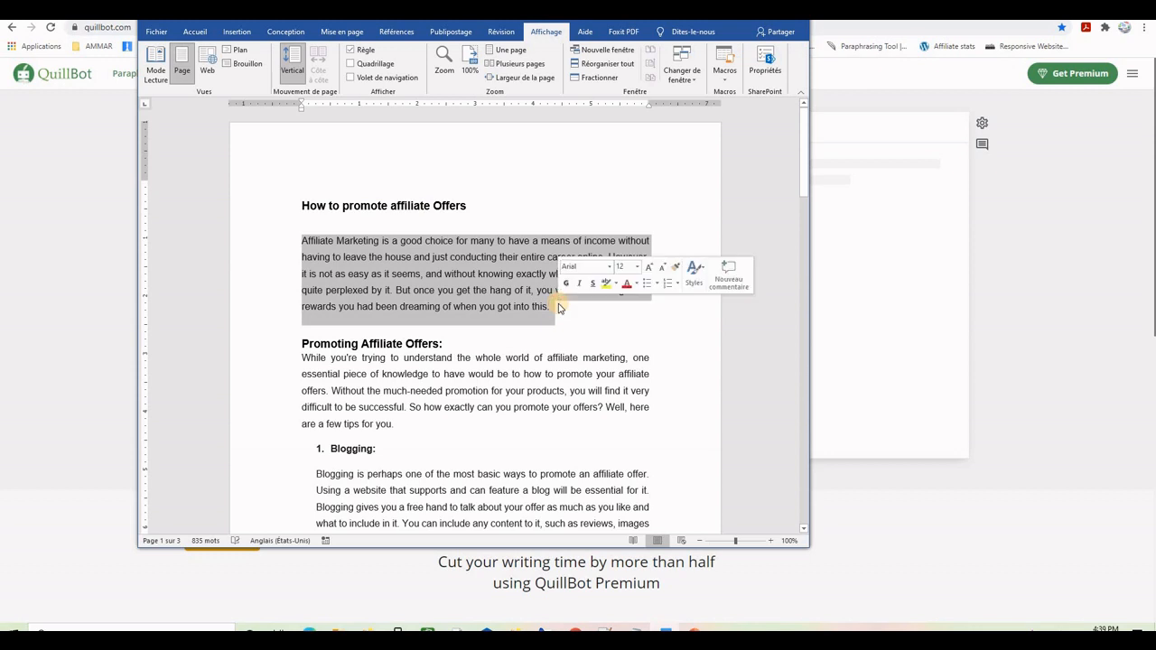
pyautogui.click(745, 22)
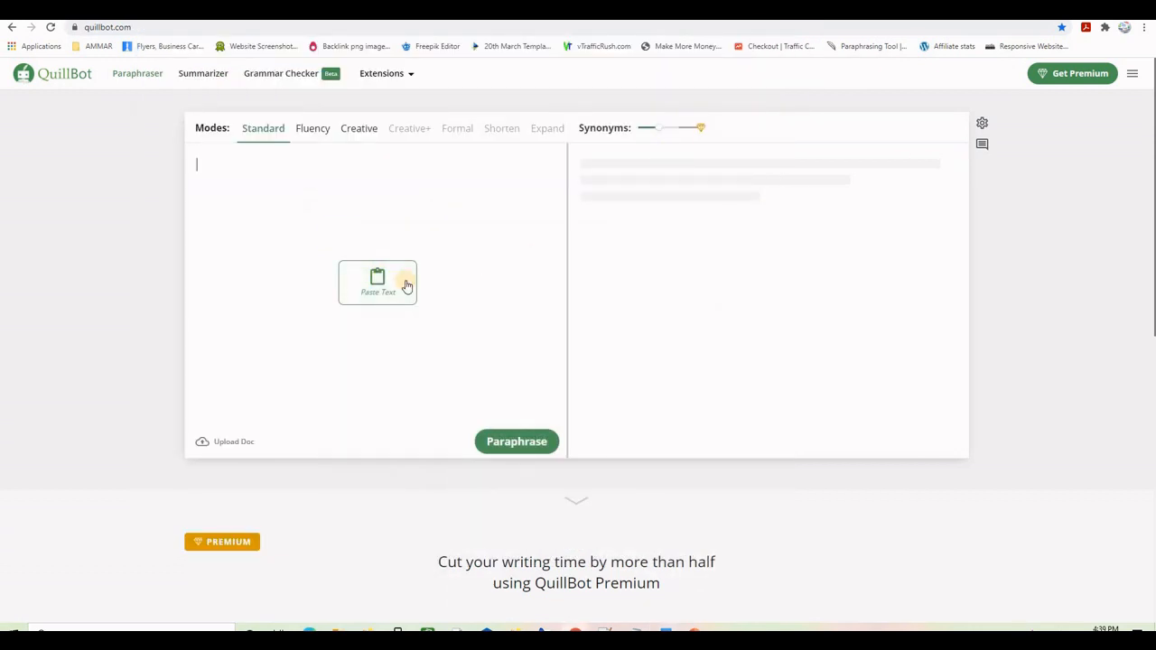
# - Paste the 385-character Affiliate Marketing paragraph into QuillBot and paraphrase it in Standard mode
pyautogui.click(379, 281)
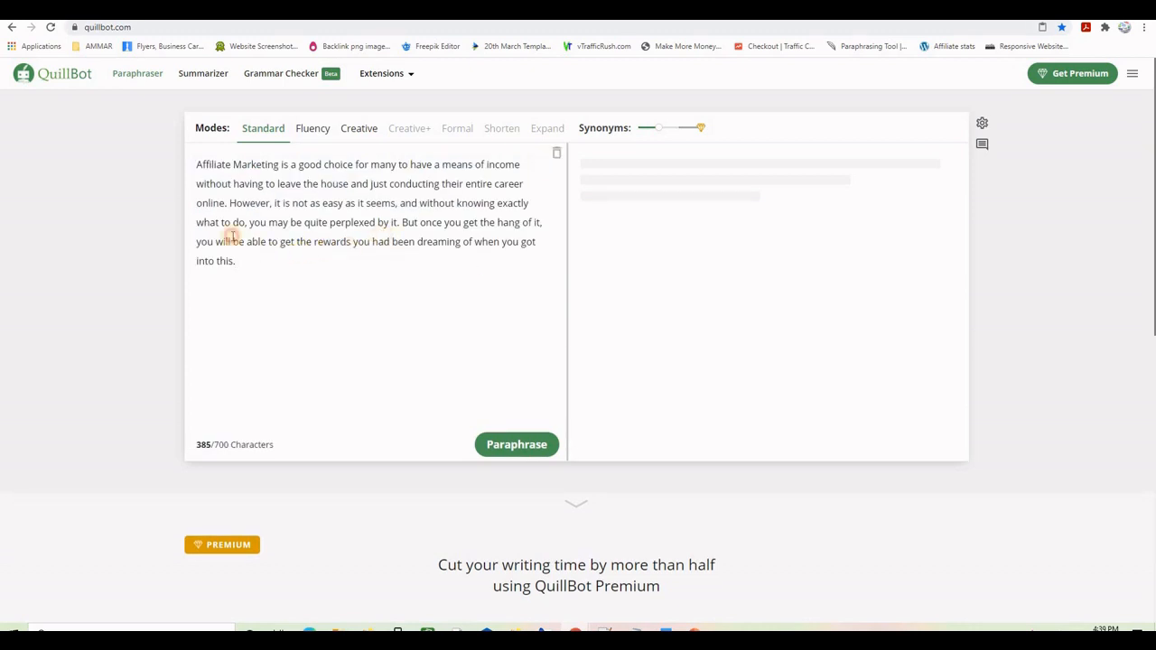
pyautogui.moveTo(237, 262); pyautogui.dragTo(193, 168)
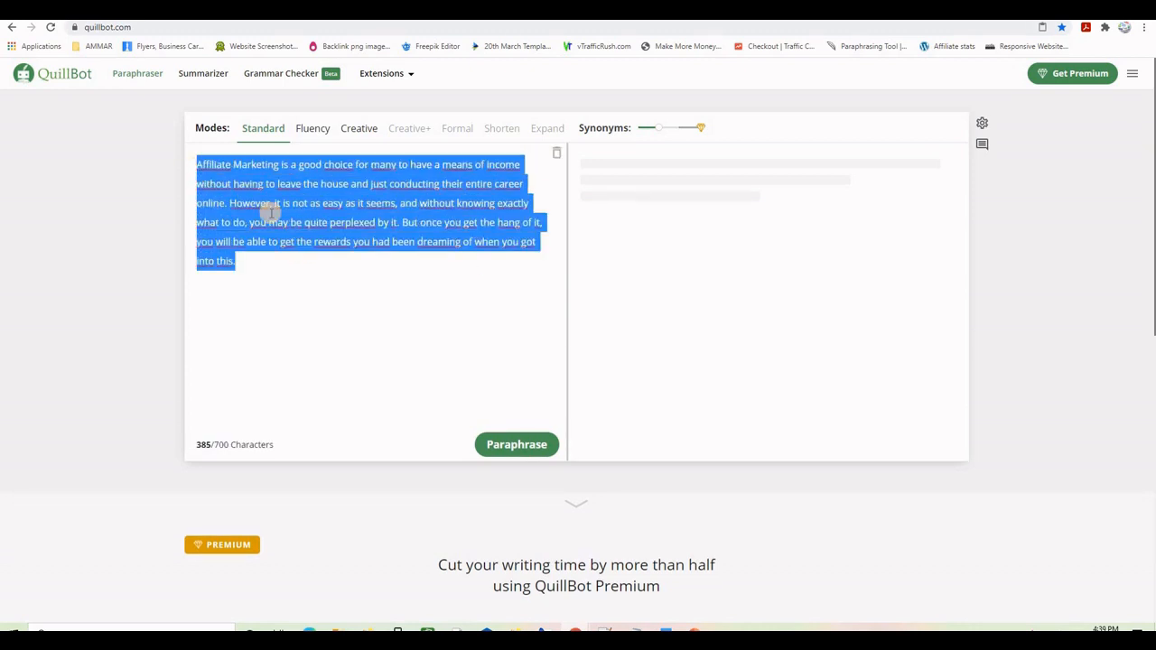
pyautogui.click(327, 227)
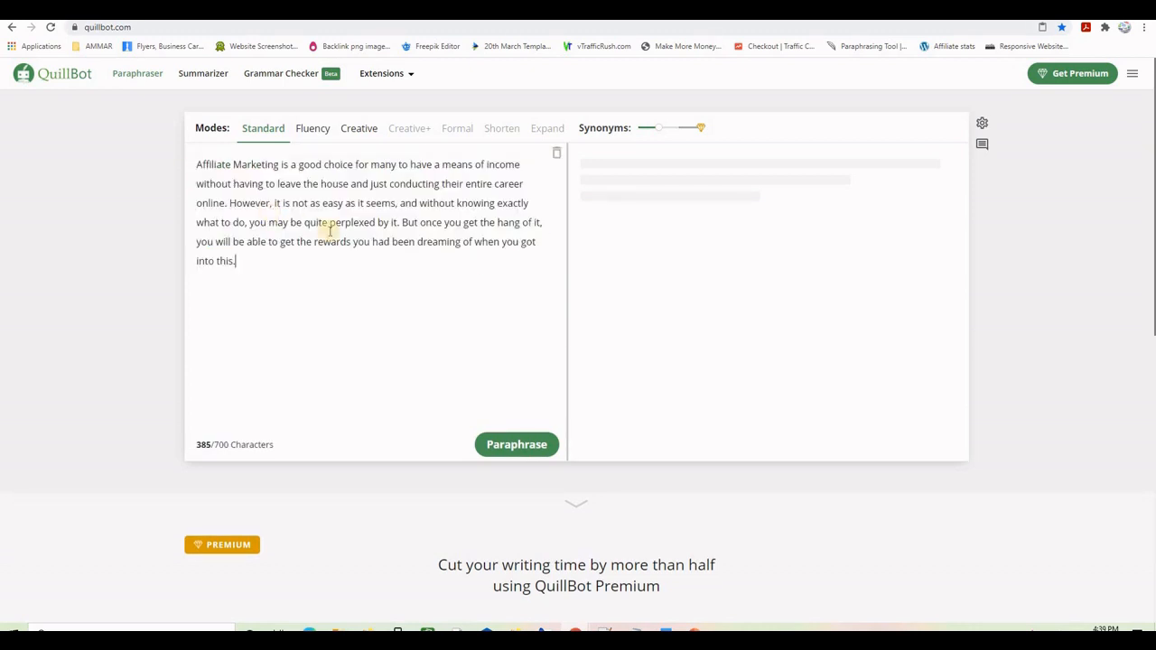
pyautogui.click(510, 444)
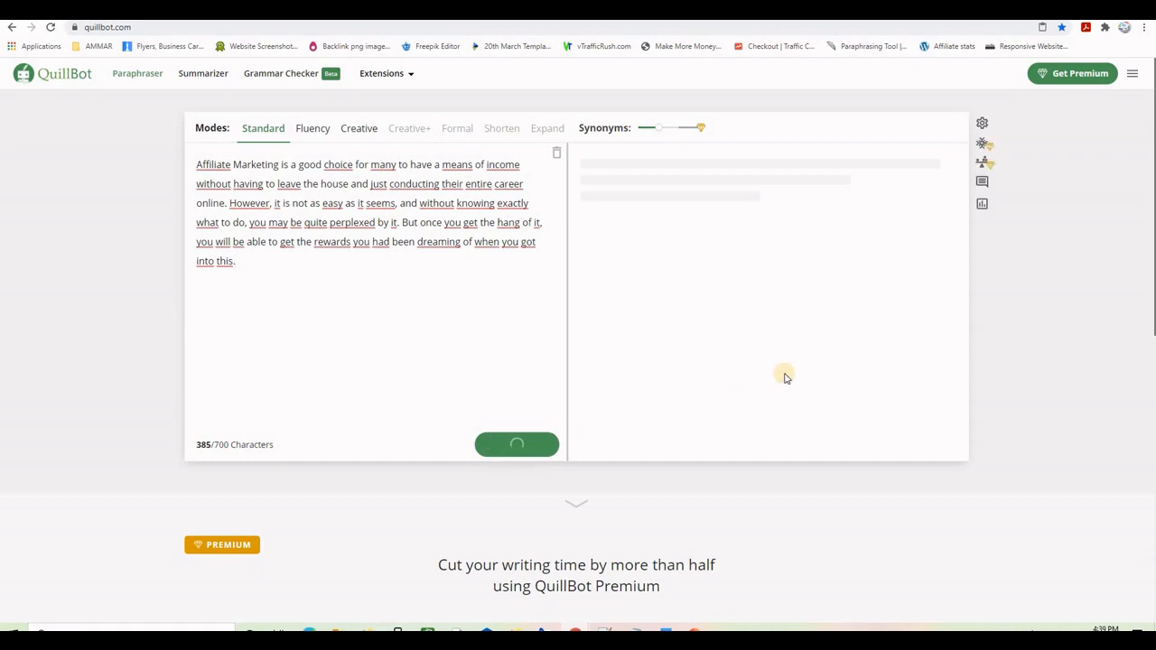
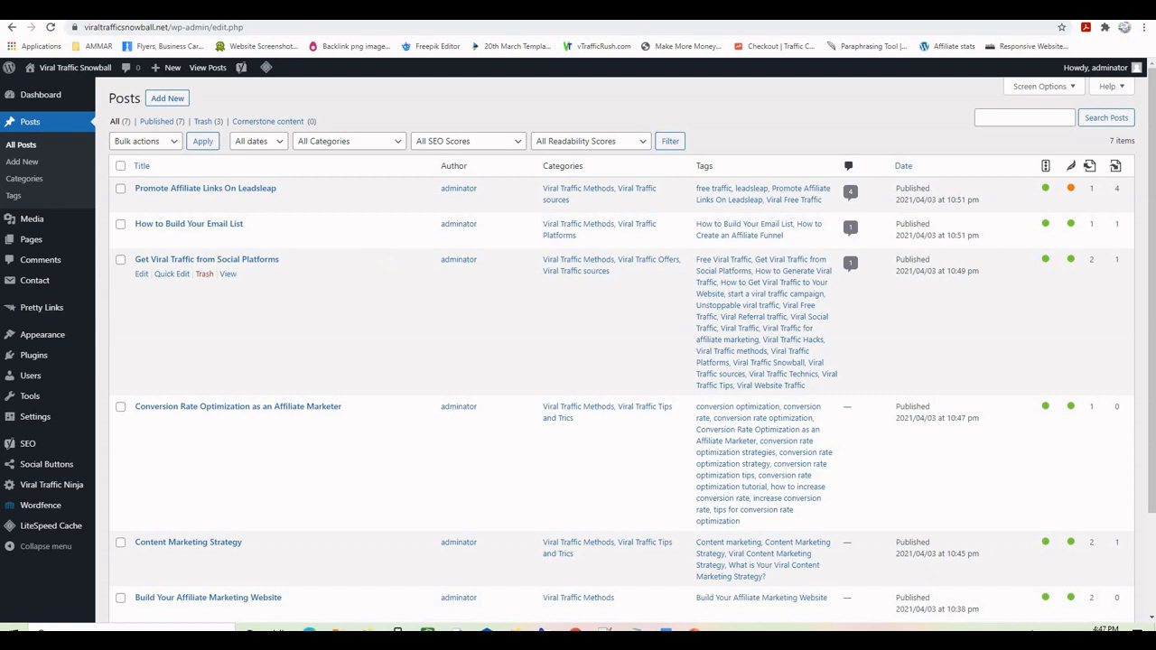
# - Bring up the 835-word 'How to promote affiliate Offers' article in Word, skim it, and select all its text
pyautogui.hotkey('alt', 'Tab')
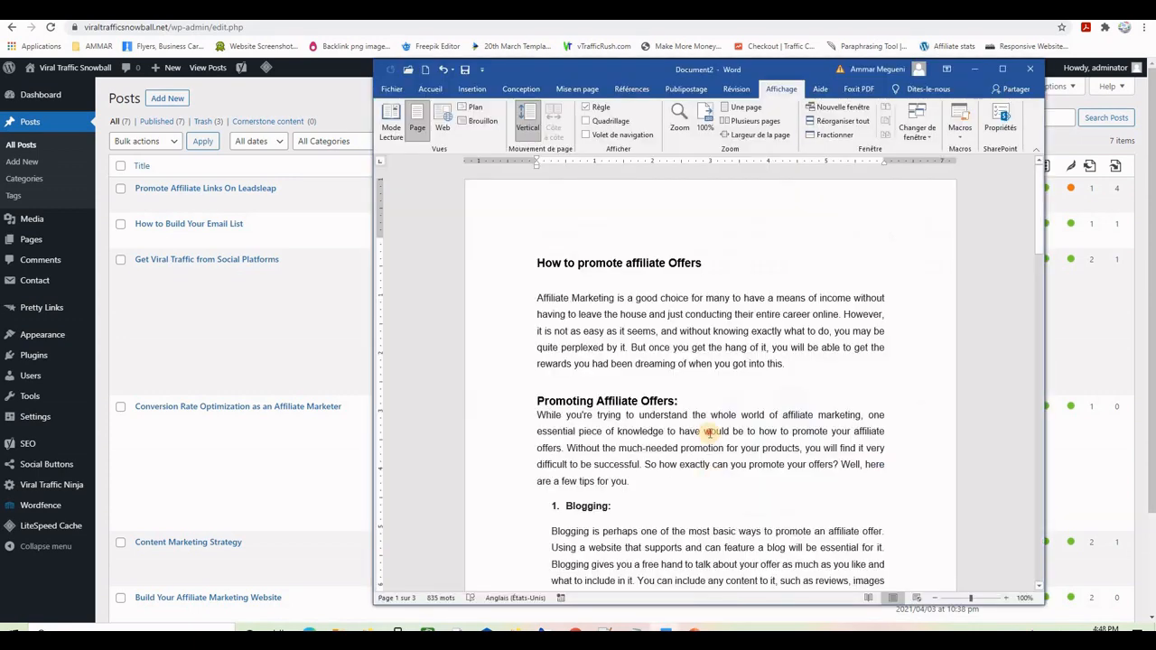
pyautogui.scroll(-15, 742, 354)
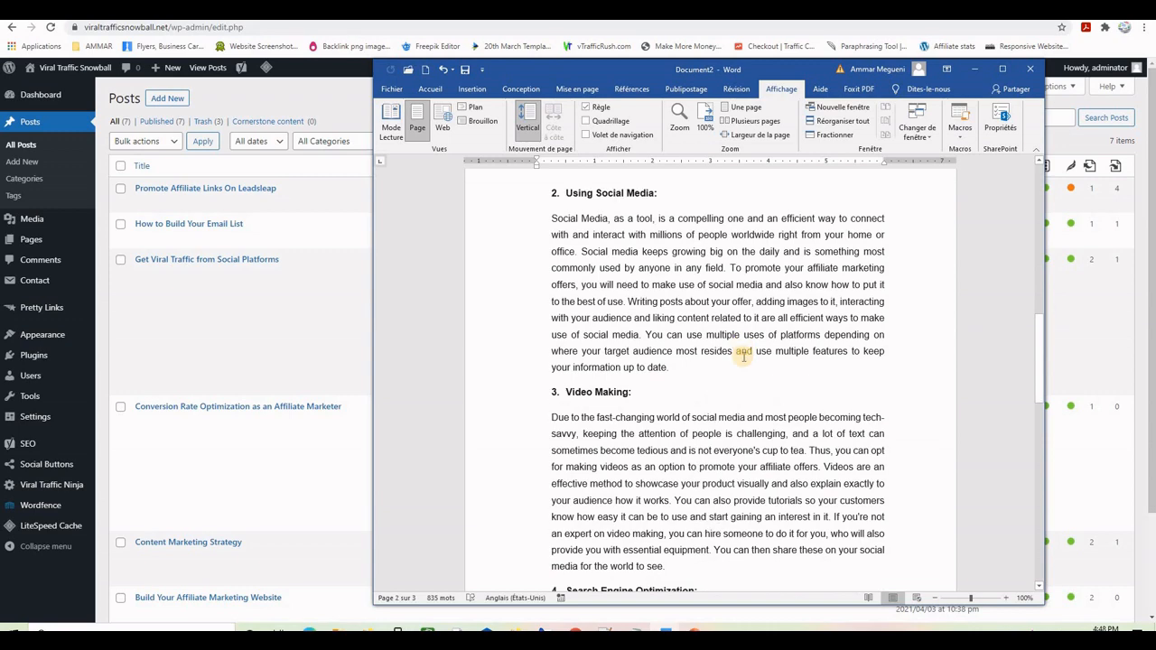
pyautogui.scroll(12, 742, 357)
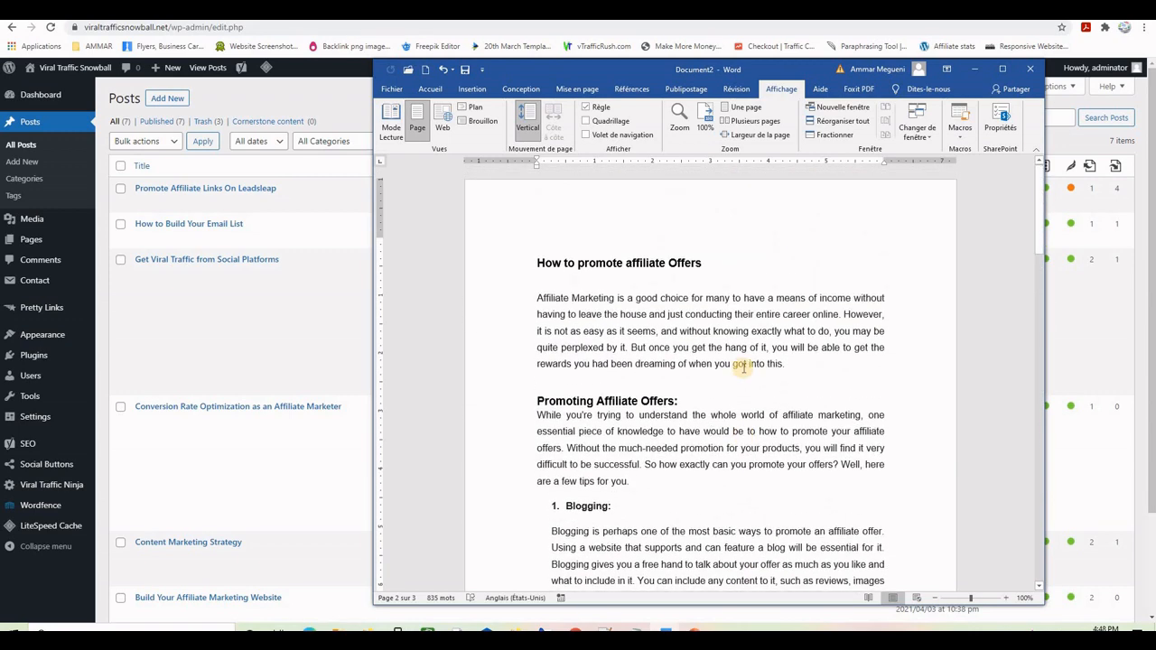
pyautogui.scroll(-10, 801, 376)
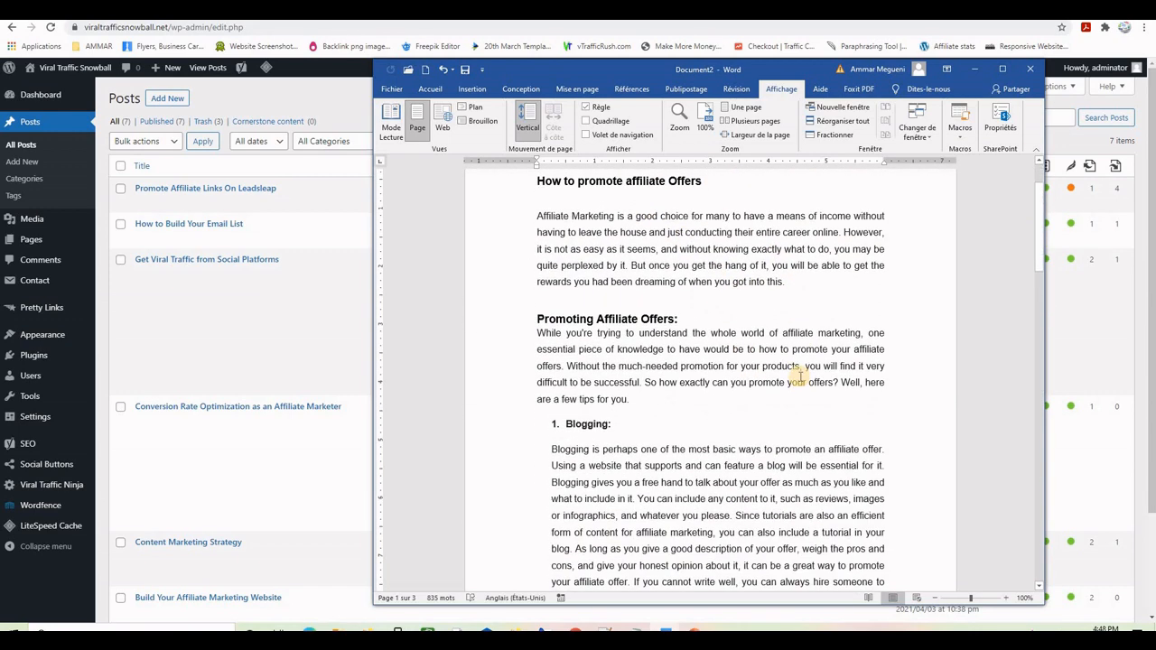
pyautogui.scroll(-13, 800, 377)
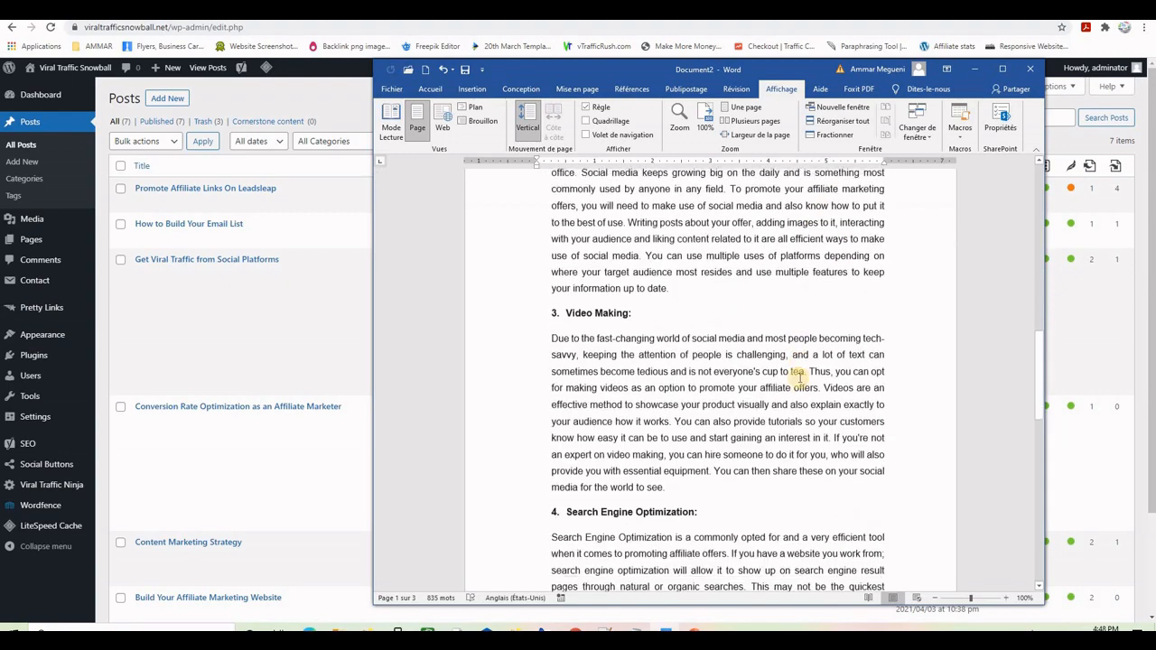
pyautogui.scroll(10, 799, 377)
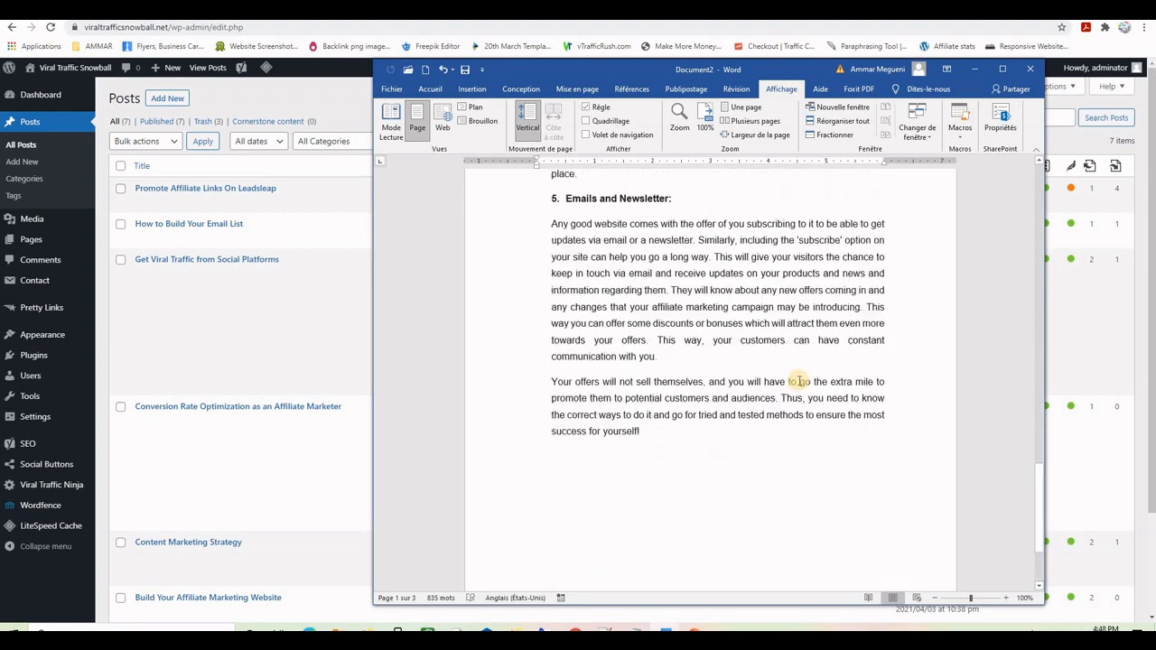
pyautogui.scroll(10, 789, 400)
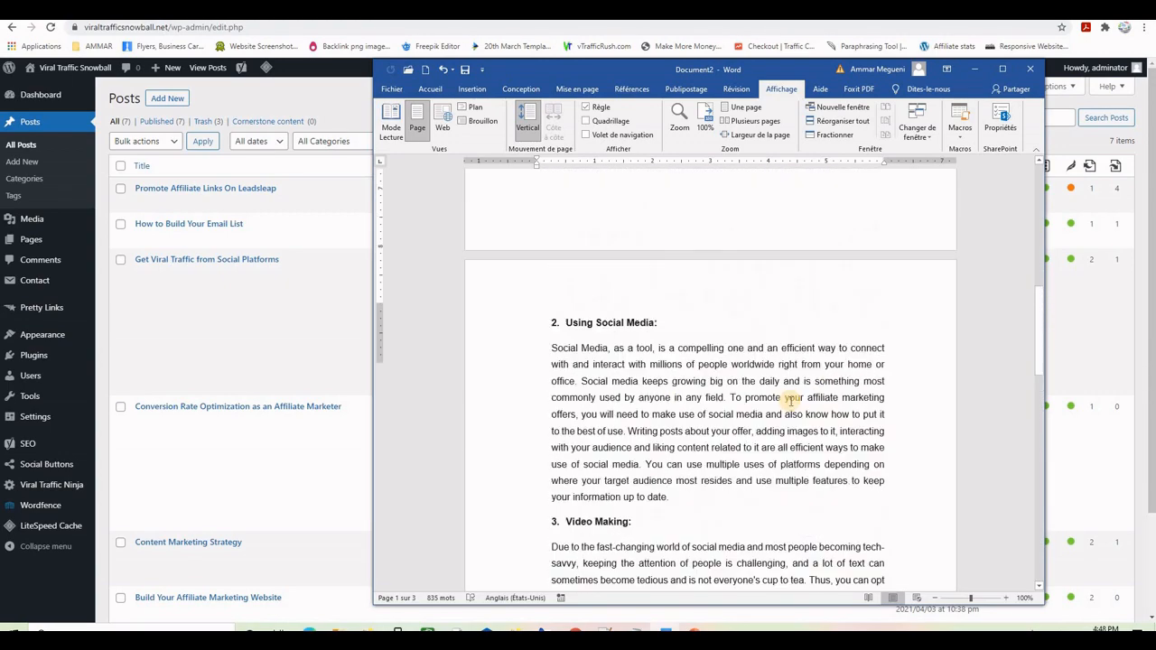
pyautogui.scroll(-1, 790, 400)
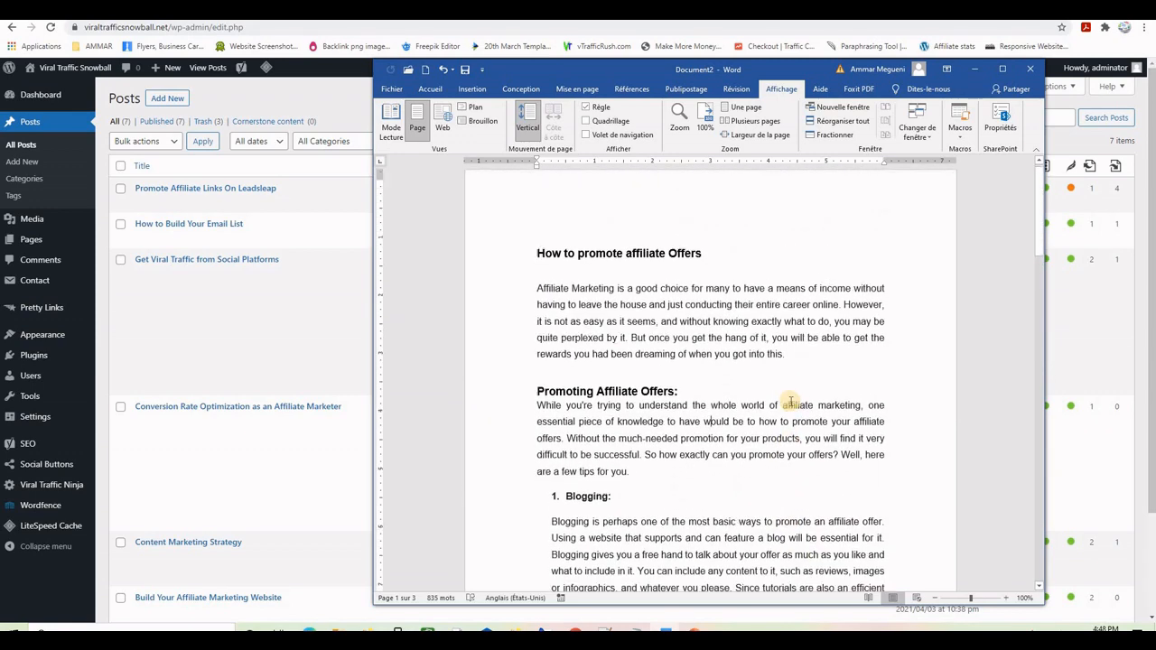
pyautogui.scroll(1, 790, 400)
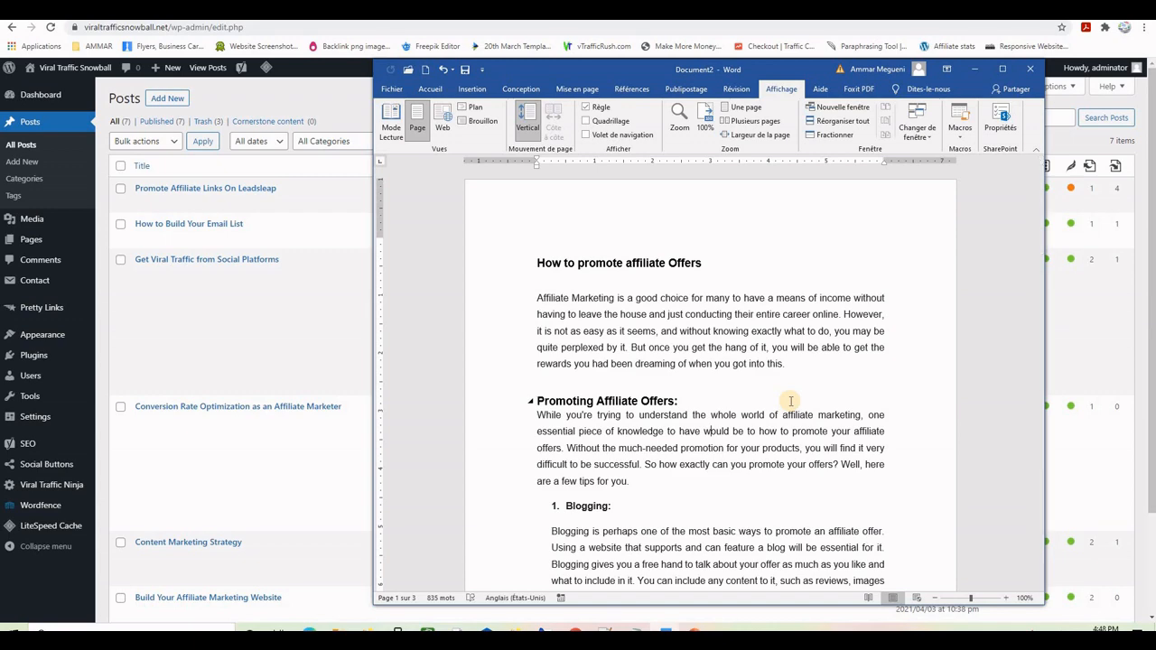
pyautogui.hotkey('ctrl', 'a')
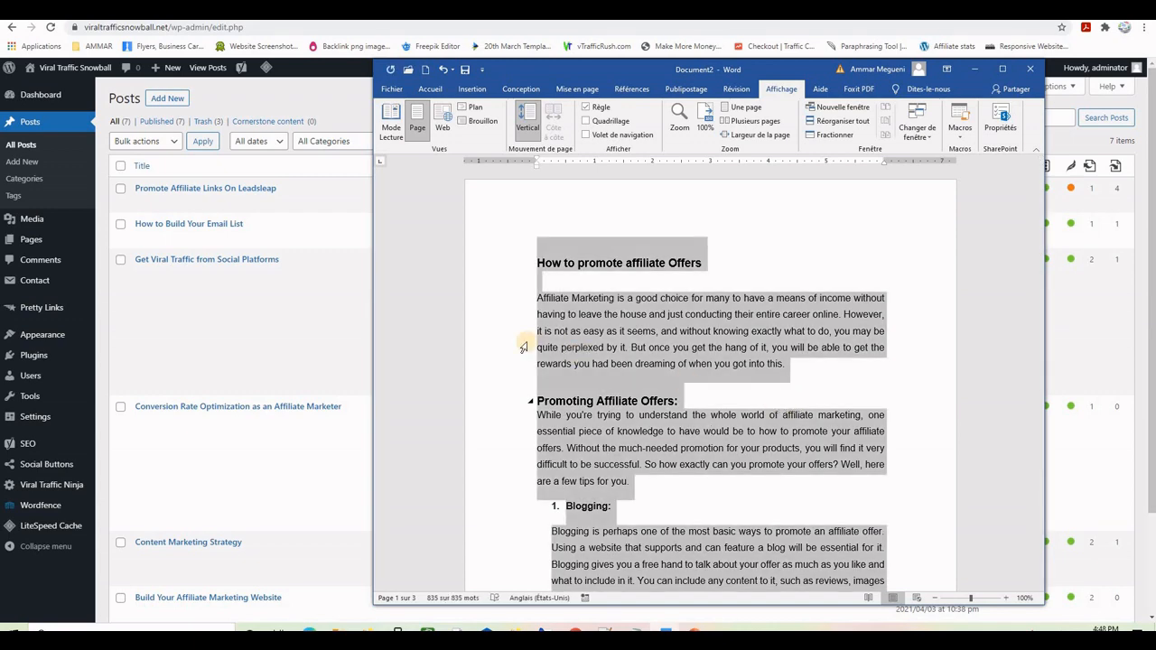
# - Start a new WordPress post and paste the whole affiliate-offers article into its body
pyautogui.click(162, 101)
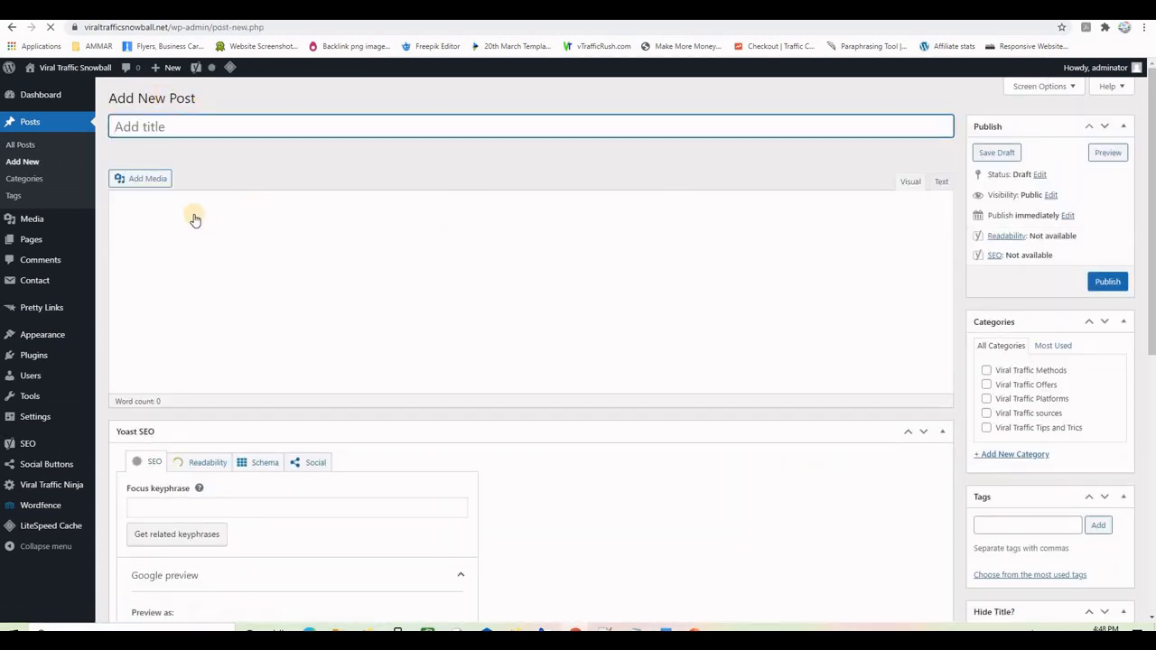
pyautogui.click(195, 277)
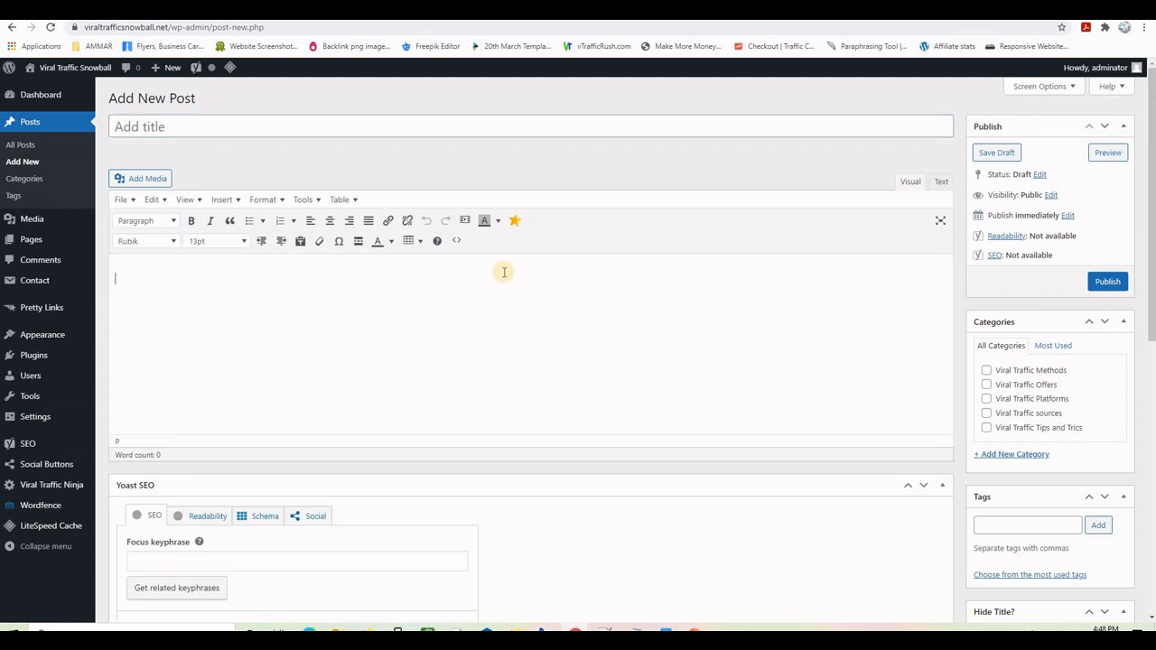
pyautogui.hotkey('ctrl', 'v')
pyautogui.scroll(10, 542, 330)
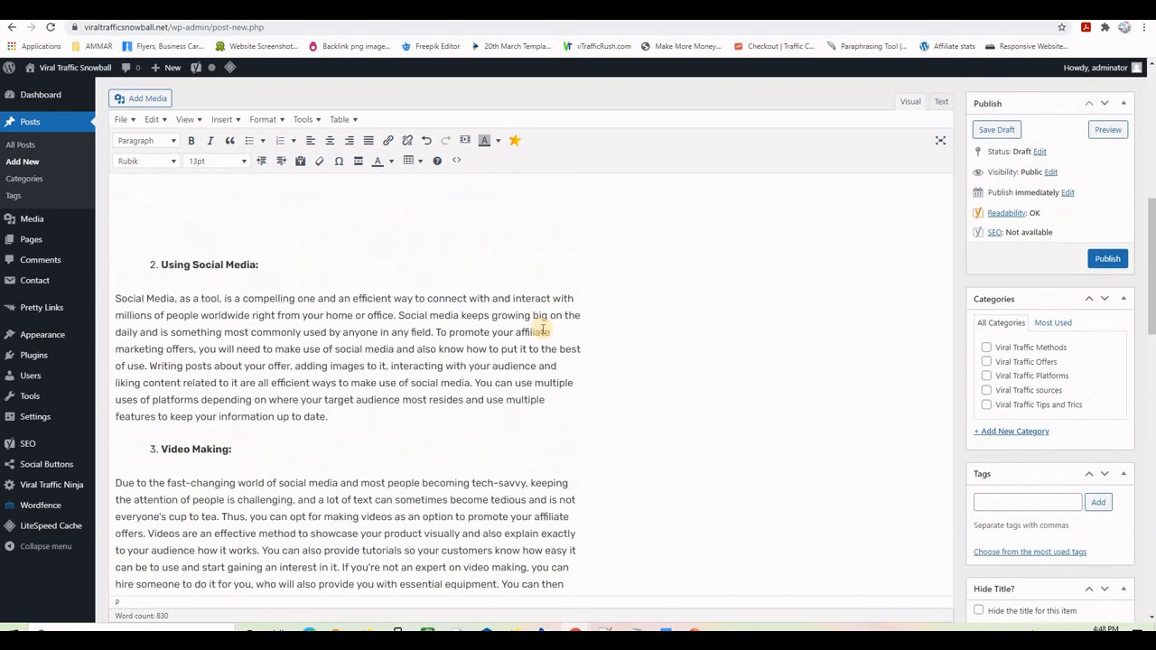
pyautogui.scroll(3, 543, 331)
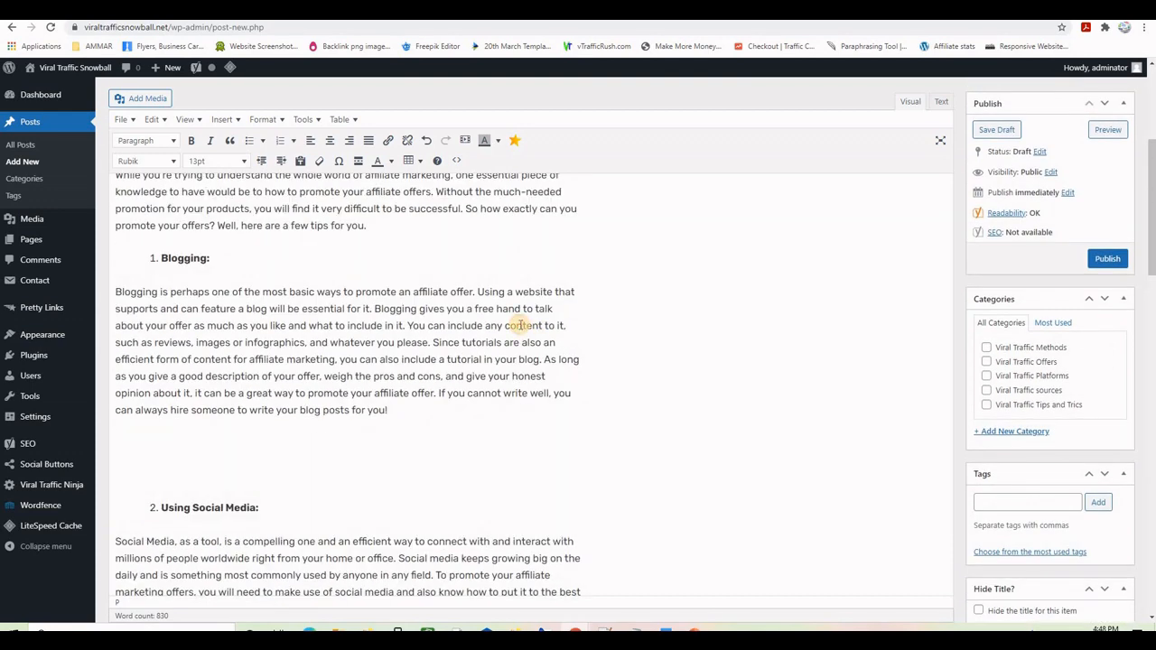
# - Justify all of the post's text, then select the article's main heading
pyautogui.hotkey('ctrl', 'a')
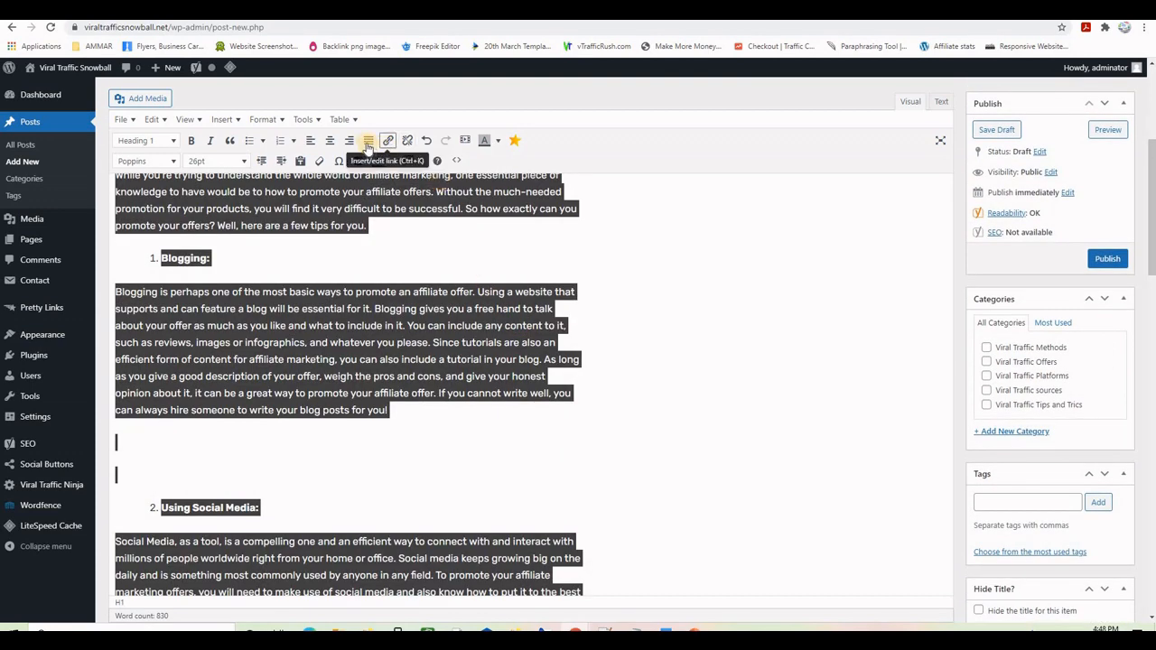
pyautogui.click(368, 142)
pyautogui.click(473, 369)
pyautogui.scroll(5, 472, 369)
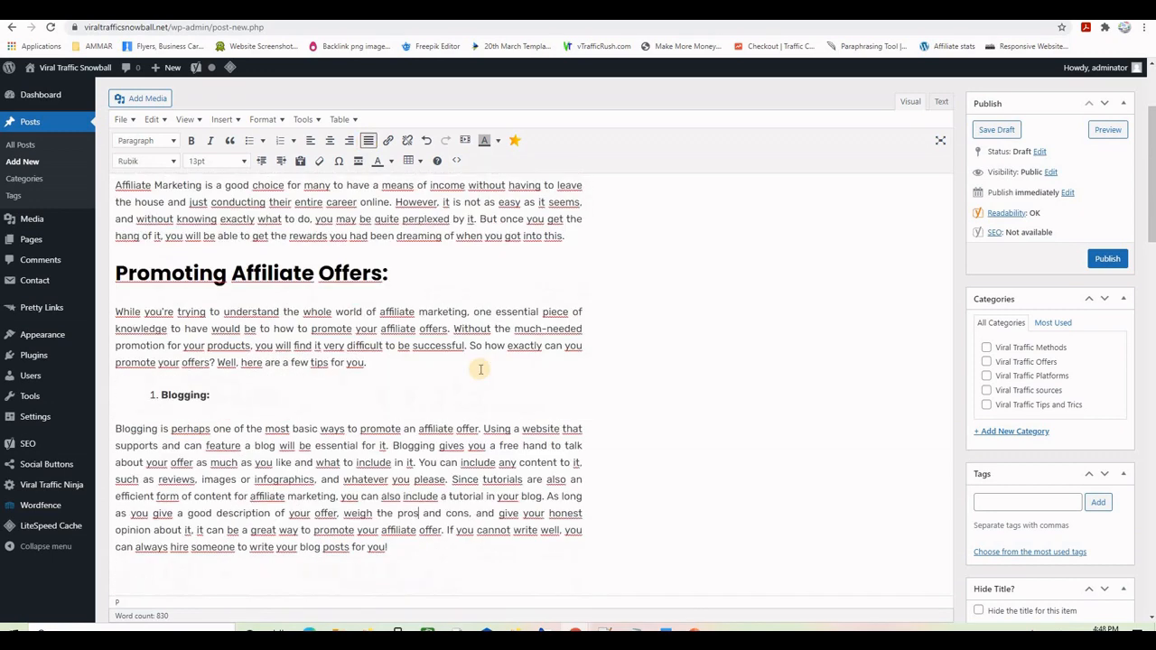
pyautogui.moveTo(437, 273); pyautogui.dragTo(114, 273)
pyautogui.hotkey('ctrl', 'c')
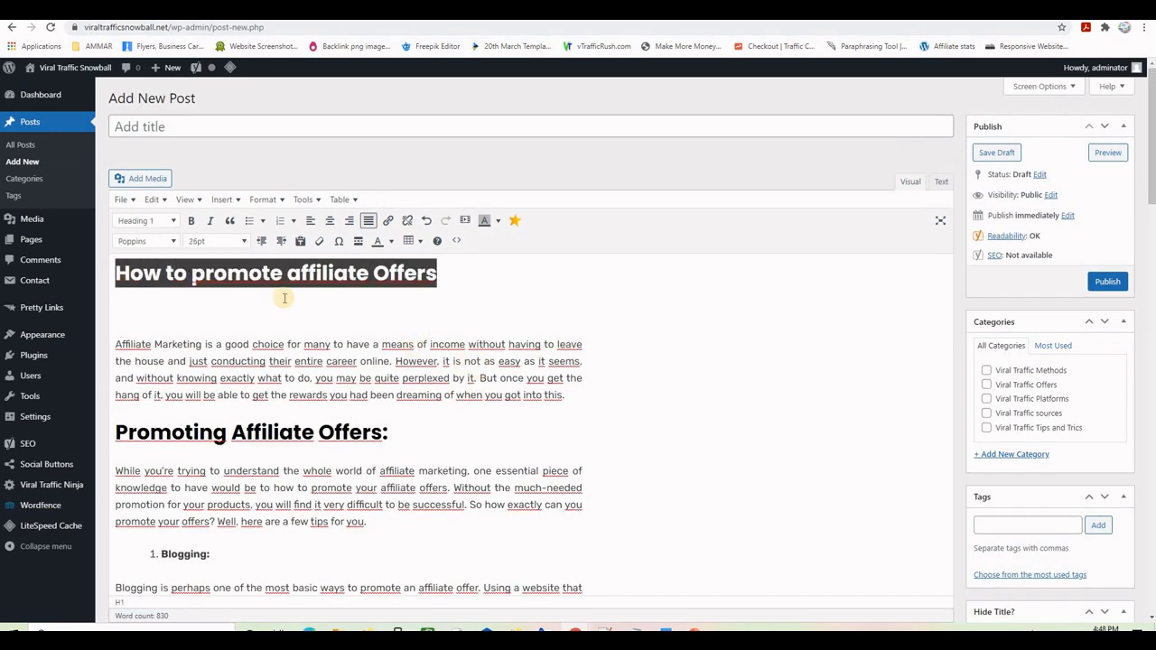
# - Title the post 'How to promote affiliate Offers' and add the same phrase as a tag
pyautogui.click(171, 128)
pyautogui.hotkey('ctrl', 'v')
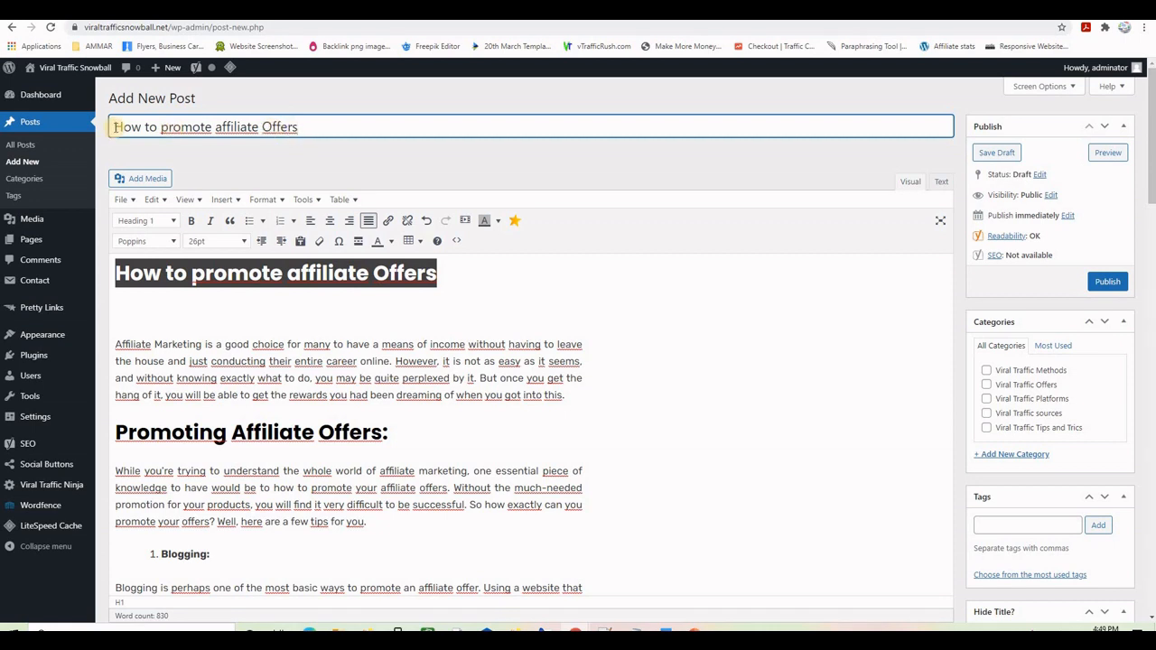
pyautogui.click(1012, 524)
pyautogui.hotkey('ctrl', 'v')
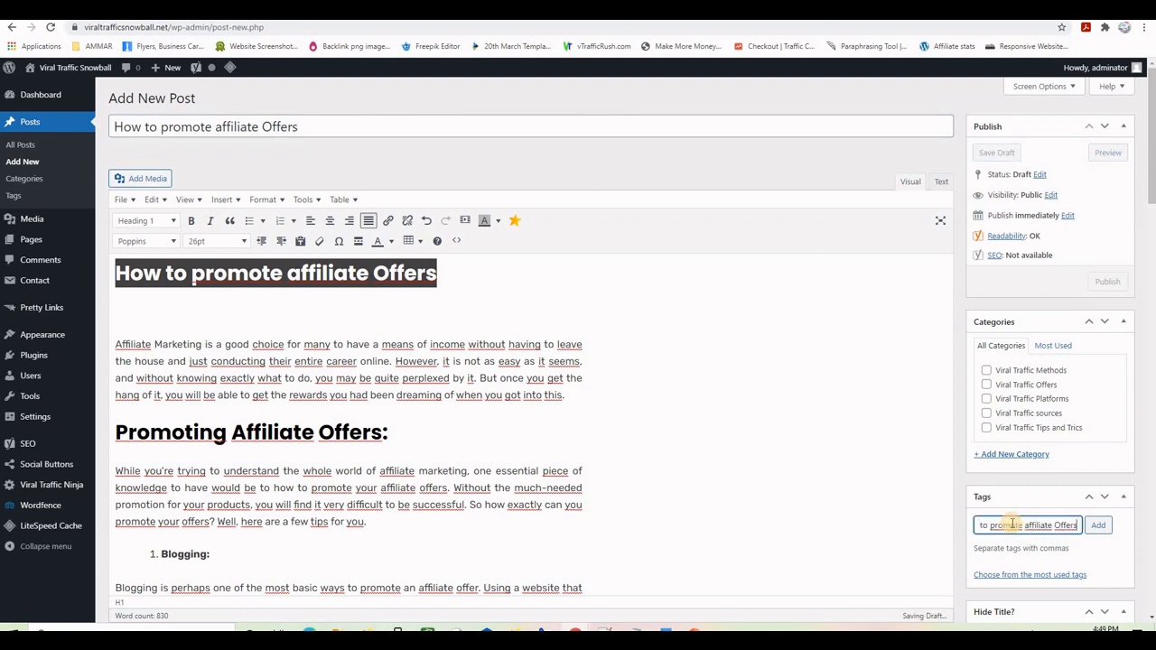
pyautogui.click(1097, 528)
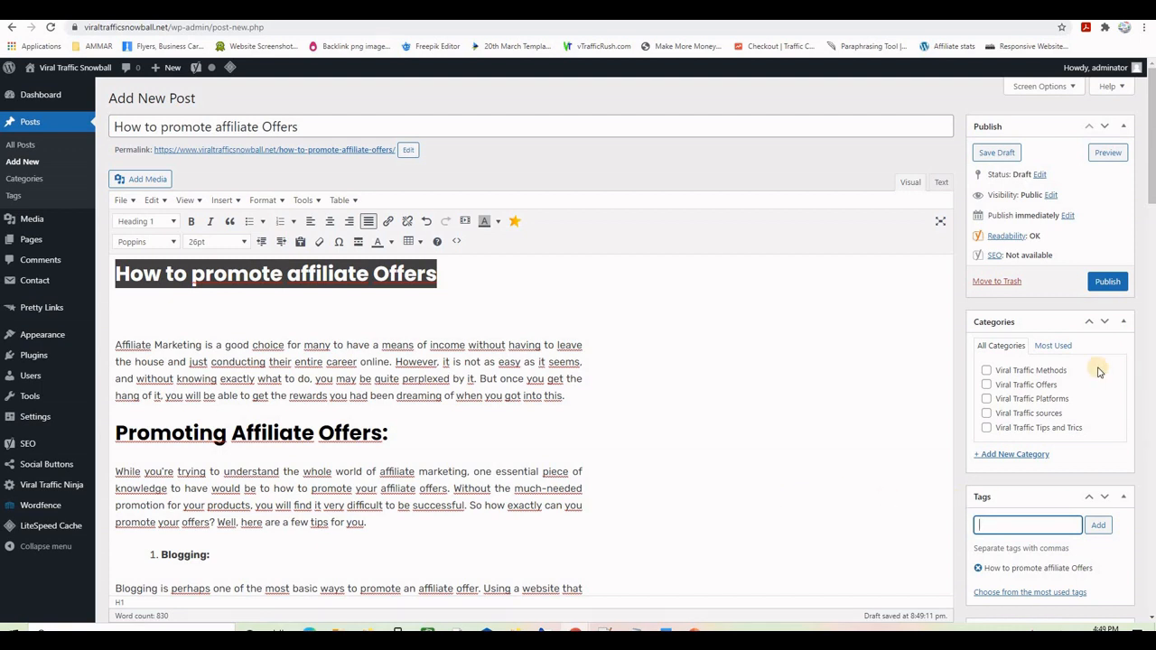
# - File the post under the Viral Traffic Methods and Viral Traffic Tips and Trics categories
pyautogui.click(988, 371)
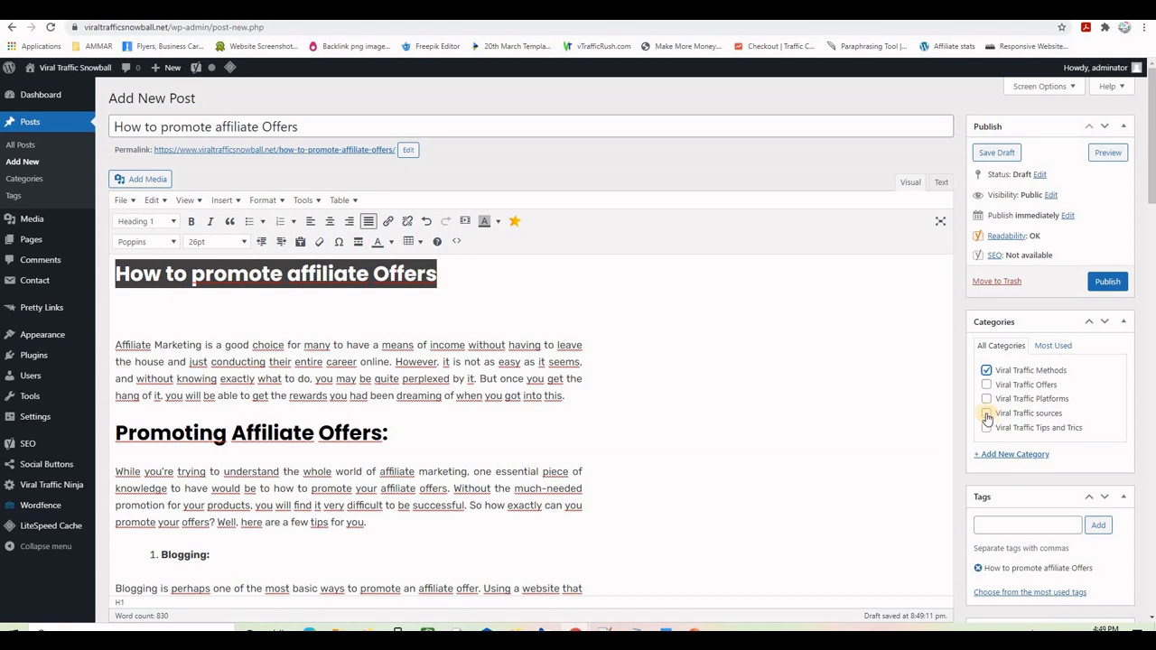
pyautogui.click(987, 414)
pyautogui.click(987, 415)
pyautogui.click(985, 429)
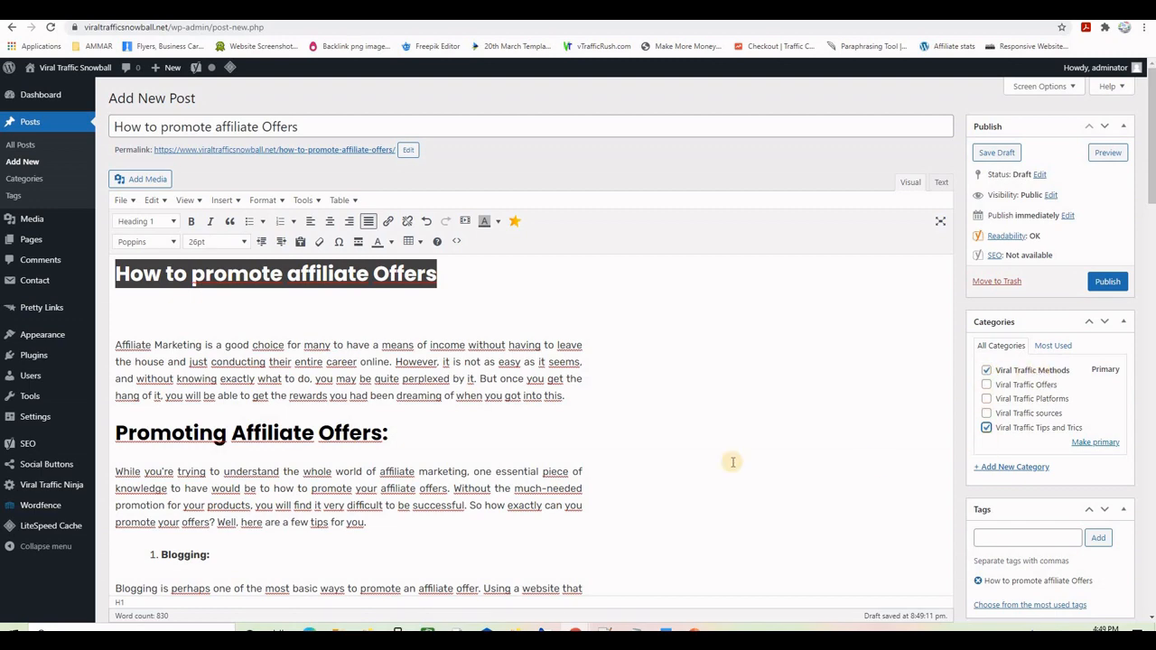
# - Set the Yoast focus keyphrase to 'How to promote affiliate Offers'
pyautogui.scroll(-15, 686, 437)
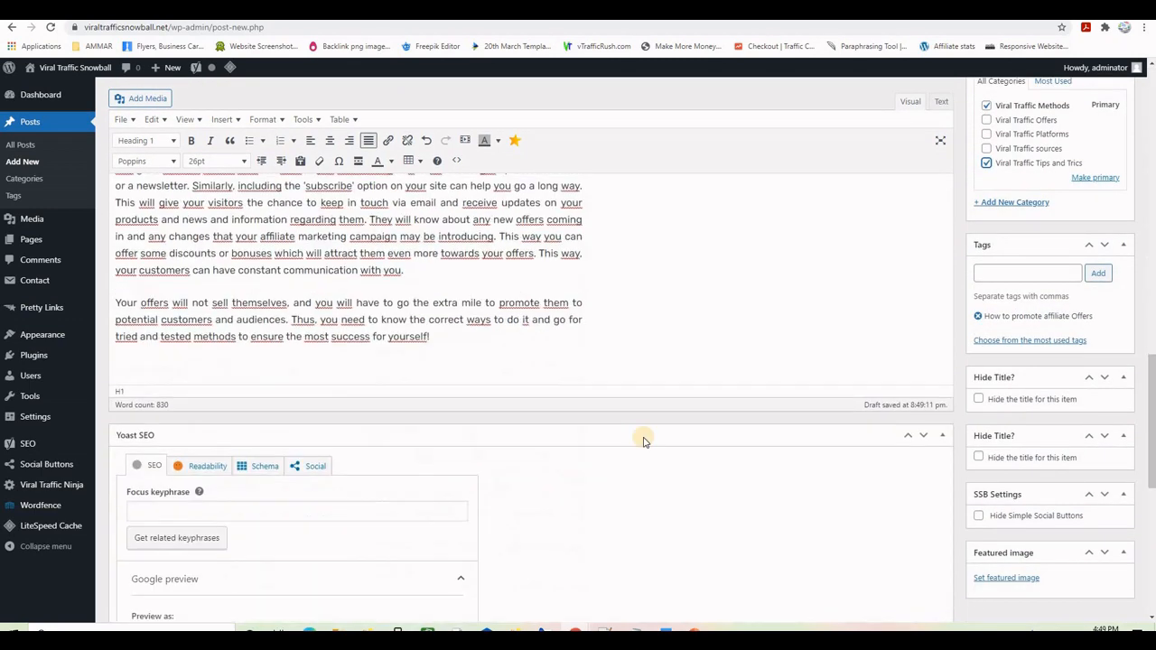
pyautogui.scroll(2, 643, 441)
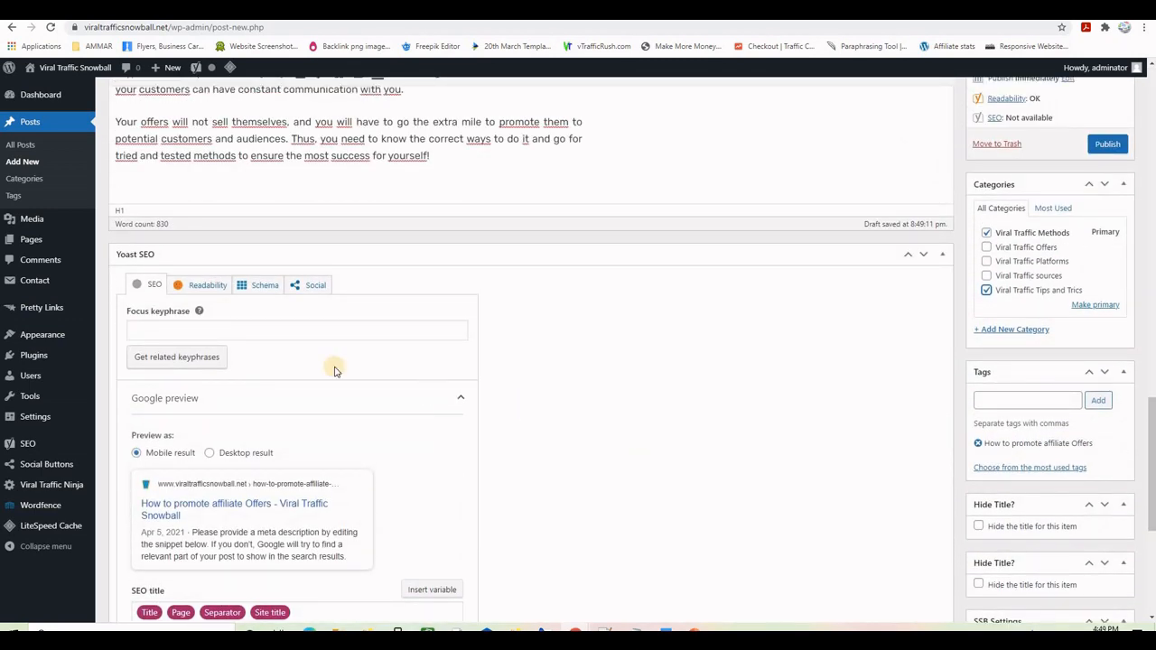
pyautogui.click(175, 330)
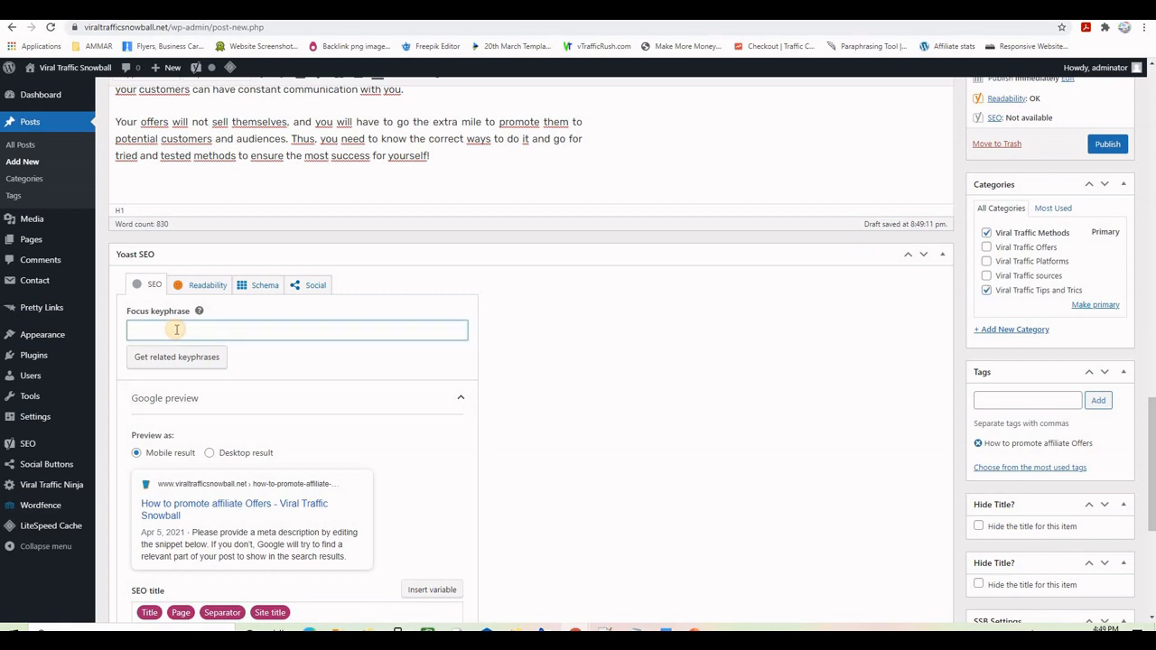
pyautogui.hotkey('ctrl', 'v')
# - Set the Yoast meta description to 'How to promote affiliate Offers'
pyautogui.scroll(-1, 262, 345)
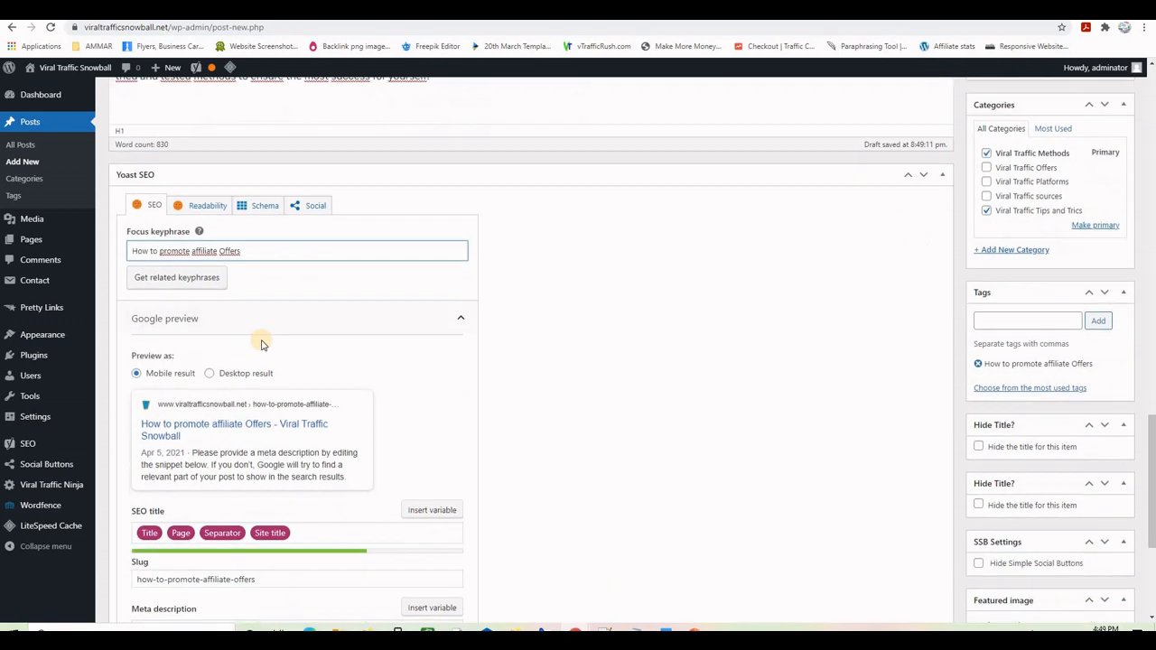
pyautogui.scroll(-2, 261, 344)
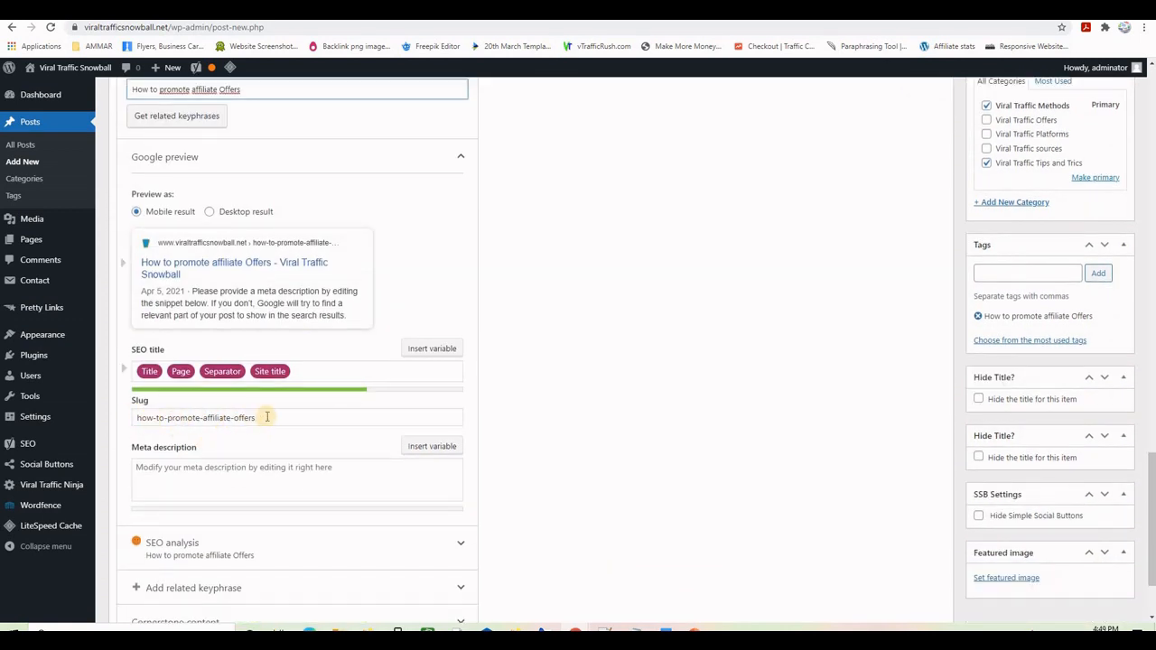
pyautogui.click(162, 471)
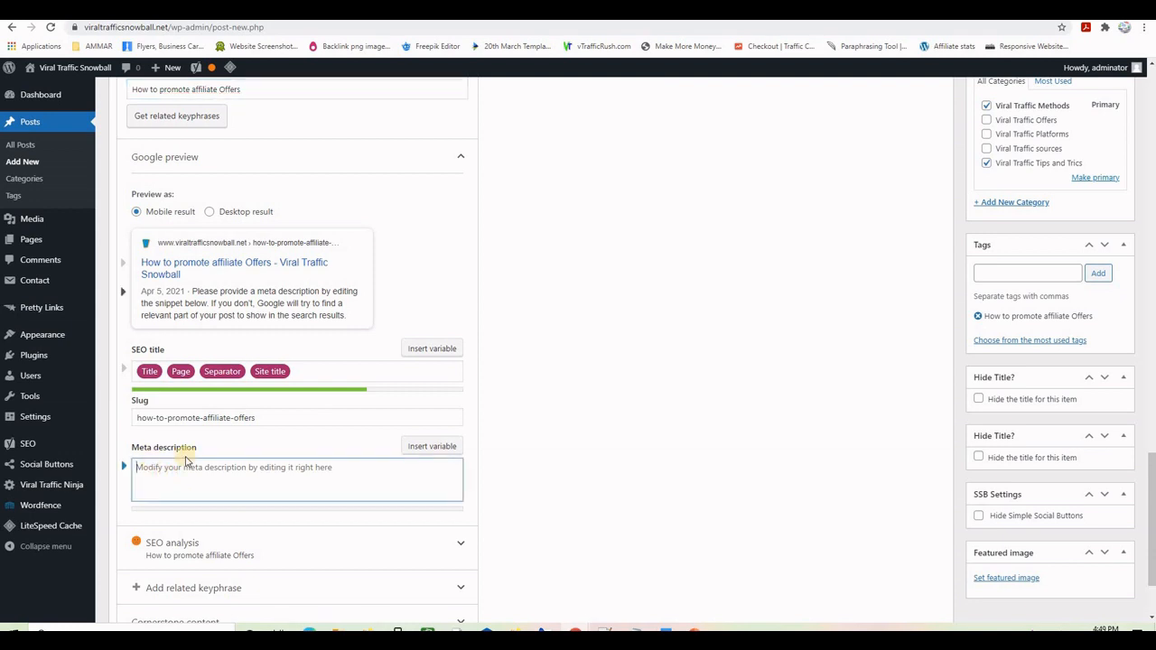
pyautogui.hotkey('ctrl', 'v')
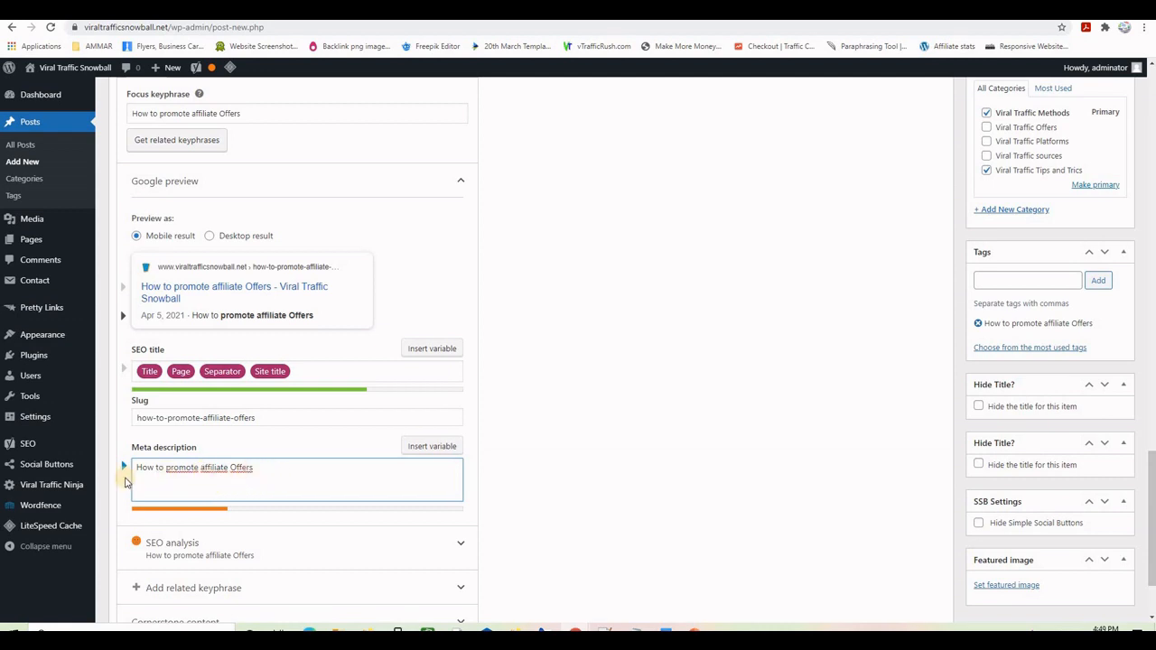
pyautogui.click(273, 468)
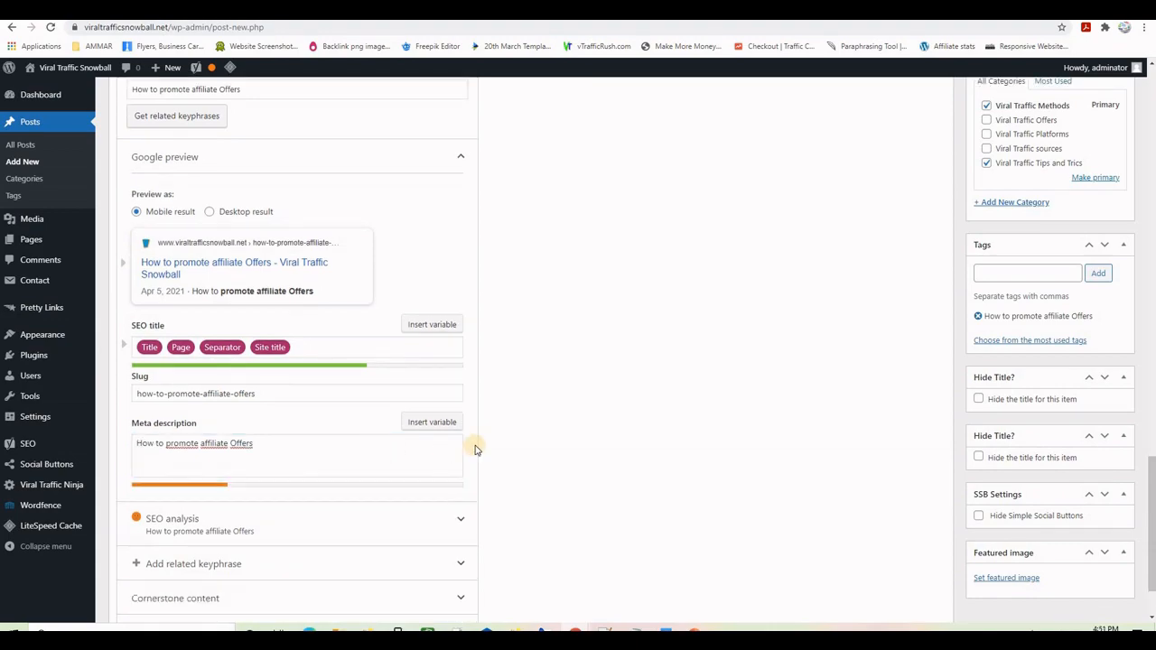
pyautogui.scroll(6, 555, 452)
pyautogui.scroll(15, 555, 451)
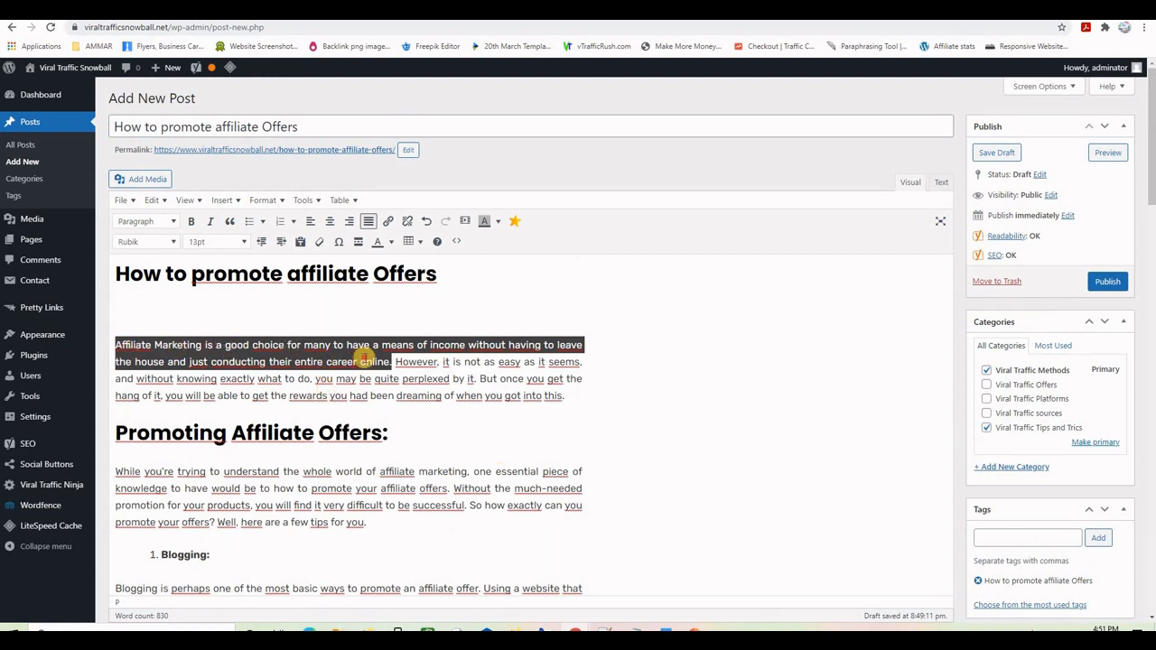
# - Append the intro's opening sentence to the meta description after ':', trimmed to end at 'leave the house...'
pyautogui.click(391, 433)
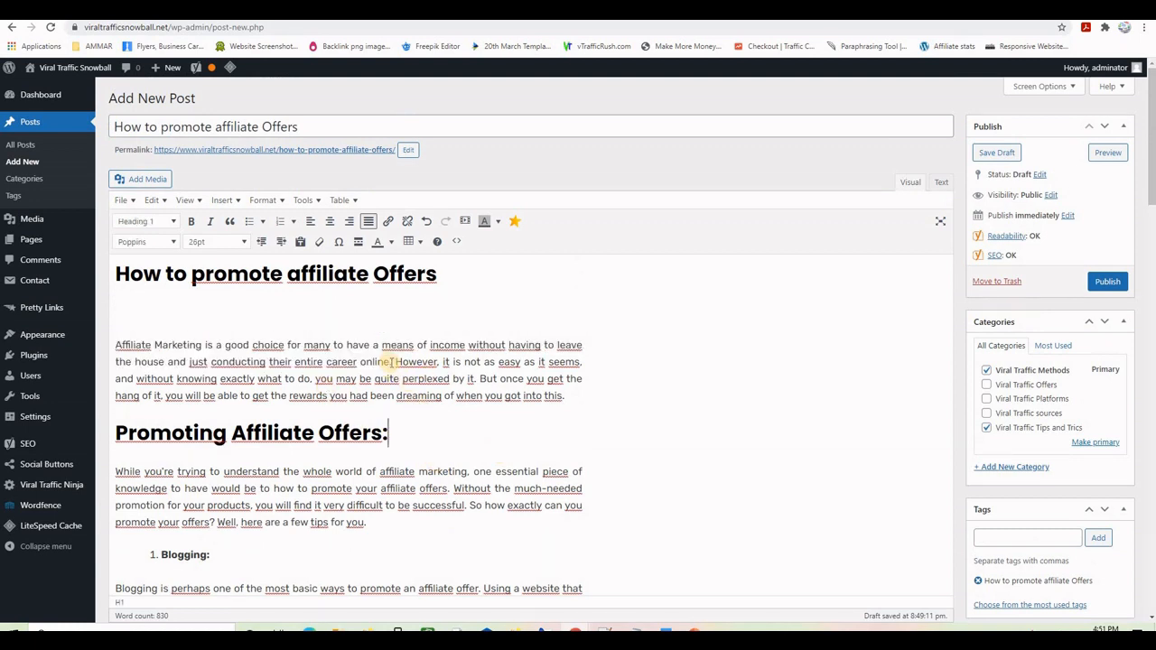
pyautogui.moveTo(392, 362); pyautogui.dragTo(115, 344)
pyautogui.hotkey('ctrl', 'c')
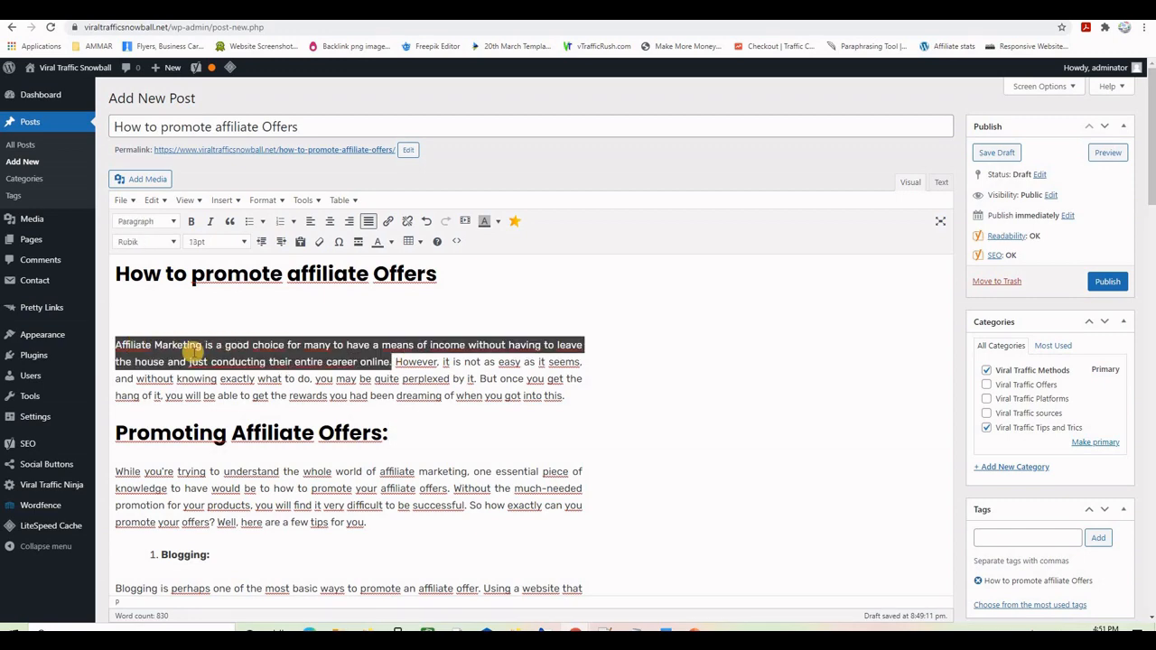
pyautogui.scroll(-15, 575, 511)
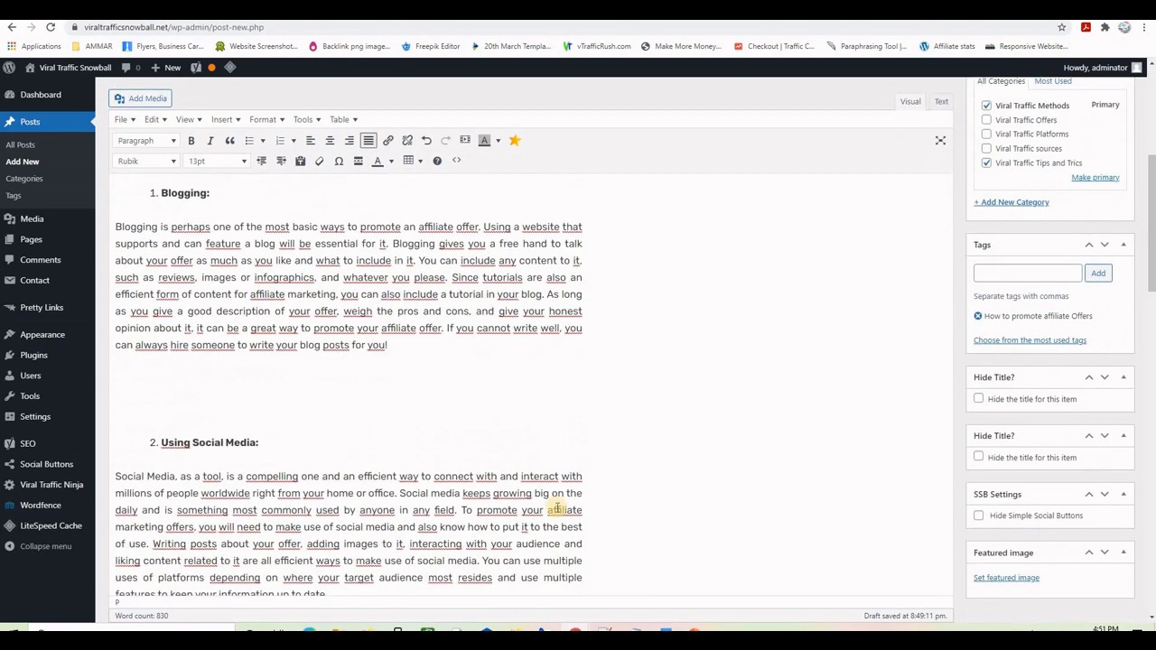
pyautogui.scroll(-3, 283, 509)
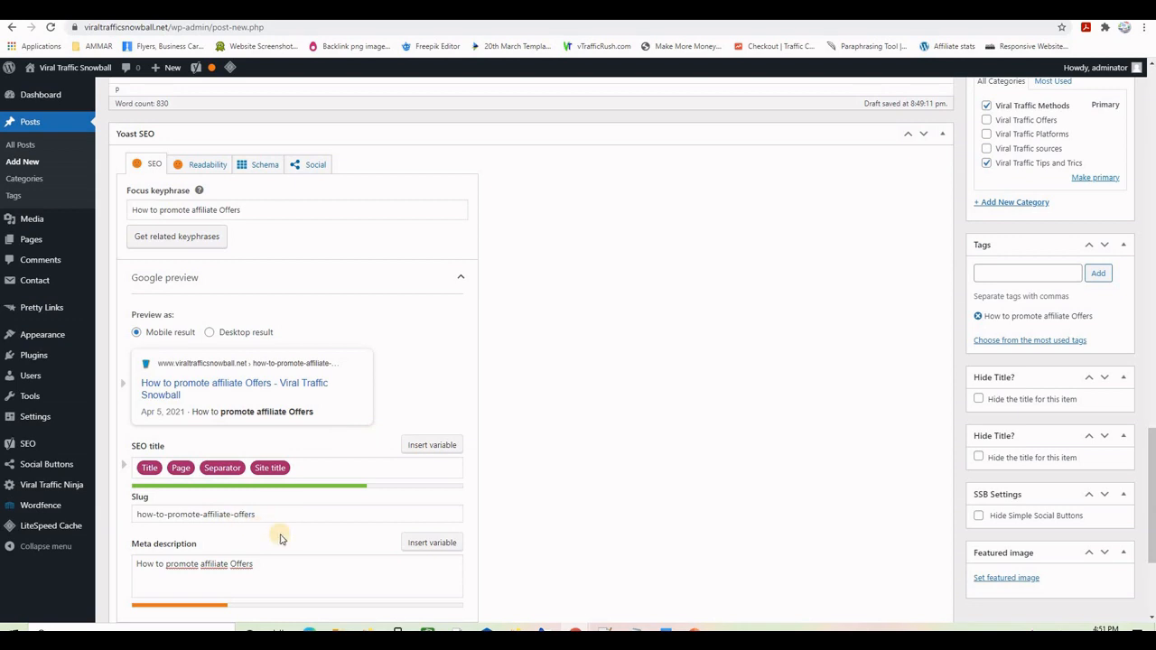
pyautogui.scroll(-2, 279, 524)
pyautogui.click(276, 447)
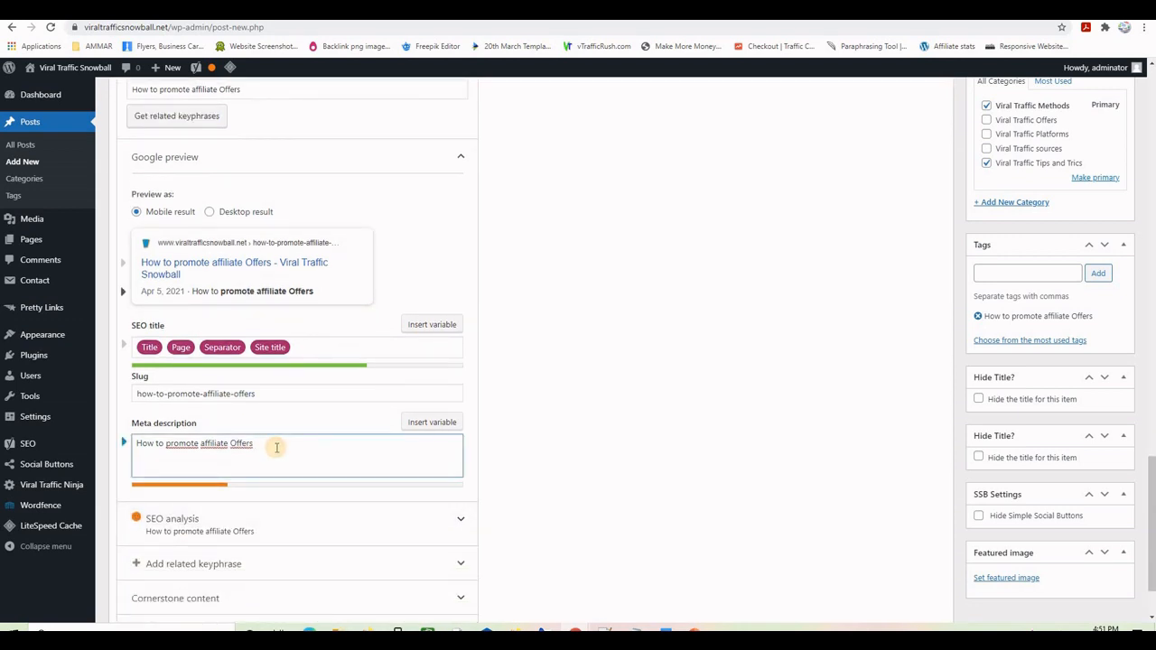
pyautogui.write(':')
pyautogui.hotkey('ctrl', 'v')
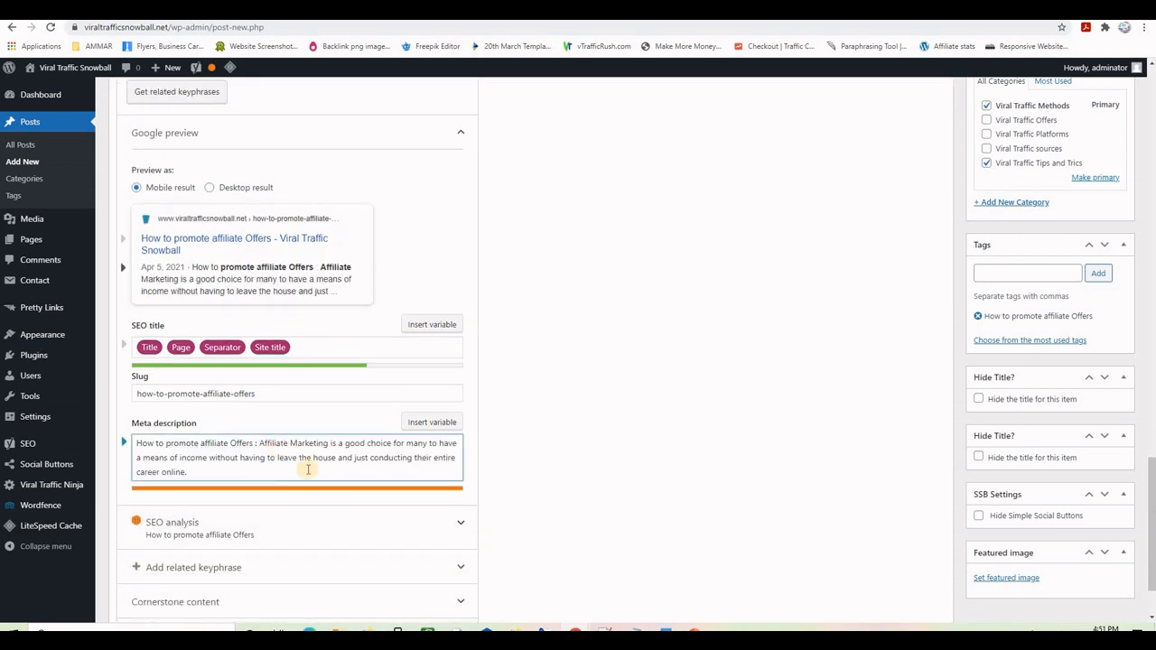
pyautogui.press('BackSpace')
pyautogui.press('BackSpace')
pyautogui.press('BackSpace')
pyautogui.press('BackSpace')
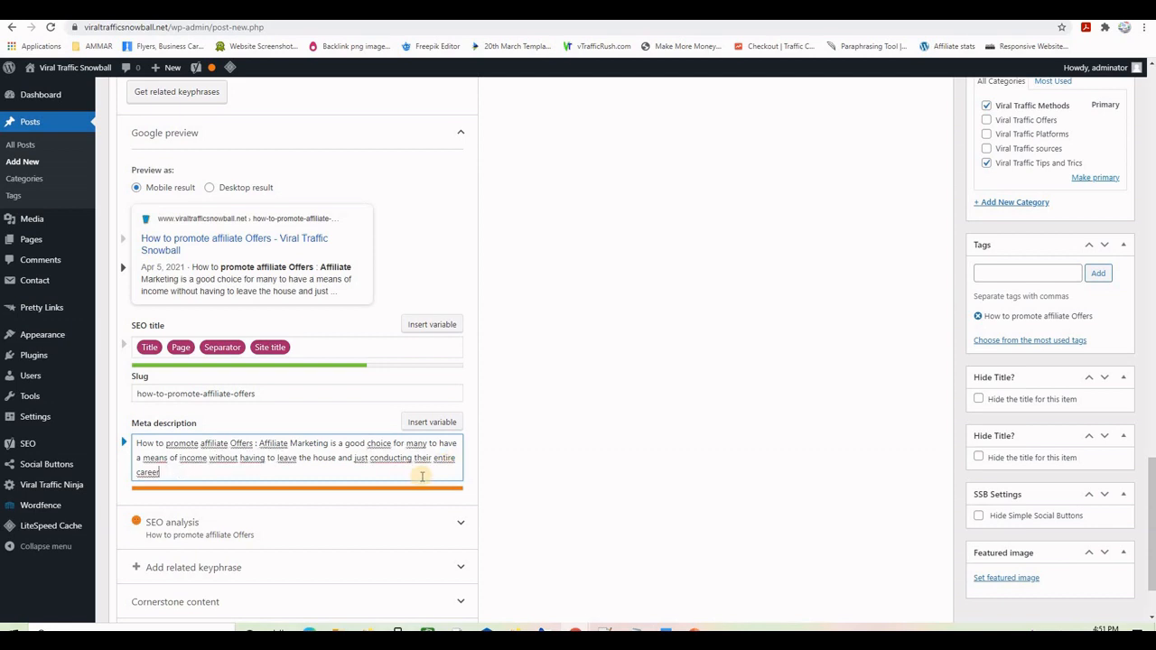
pyautogui.press('BackSpace')
pyautogui.press('BackSpace')
pyautogui.press('BackSpace')
pyautogui.press('BackSpace')
pyautogui.press('BackSpace')
pyautogui.press('BackSpace')
pyautogui.press('BackSpace')
pyautogui.press('BackSpace')
pyautogui.press('BackSpace')
pyautogui.press('BackSpace')
pyautogui.press('BackSpace')
pyautogui.press('BackSpace')
pyautogui.press('BackSpace')
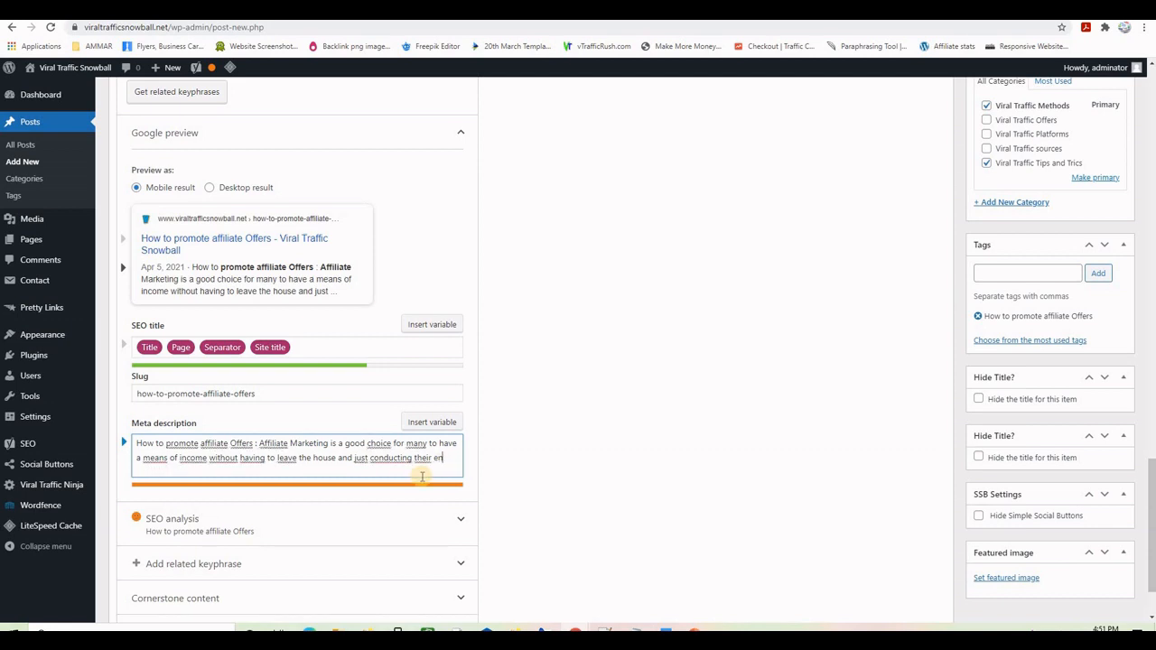
pyautogui.press('BackSpace')
pyautogui.press('BackSpace')
pyautogui.press('BackSpace')
pyautogui.press('BackSpace')
pyautogui.press('BackSpace')
pyautogui.press('BackSpace')
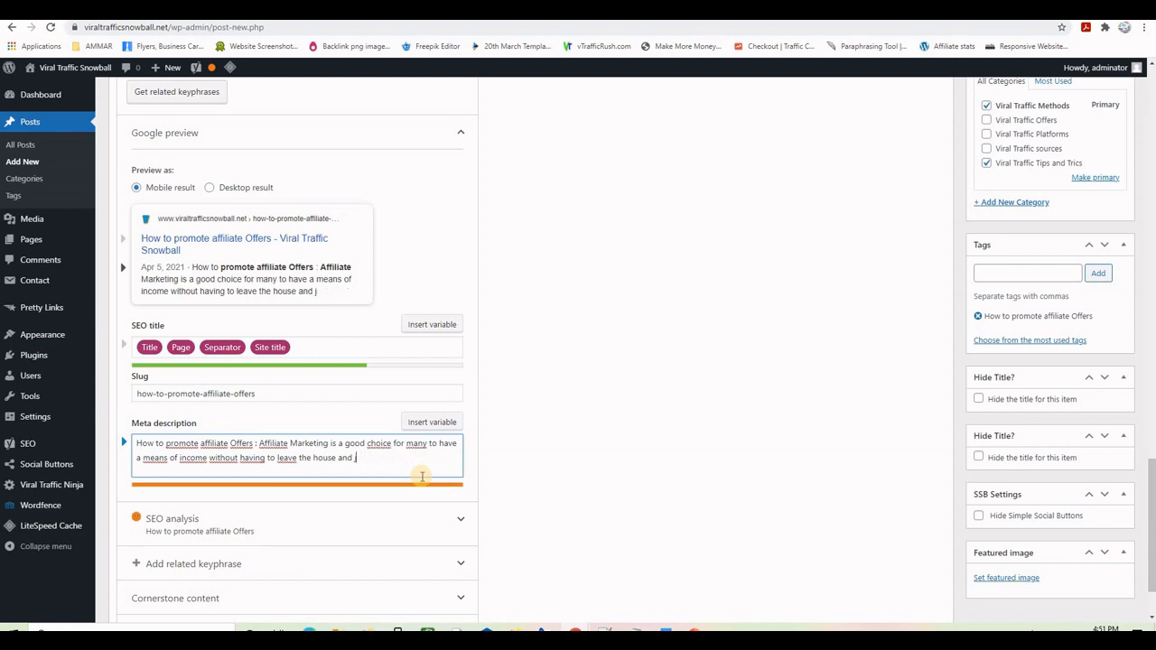
pyautogui.press('BackSpace')
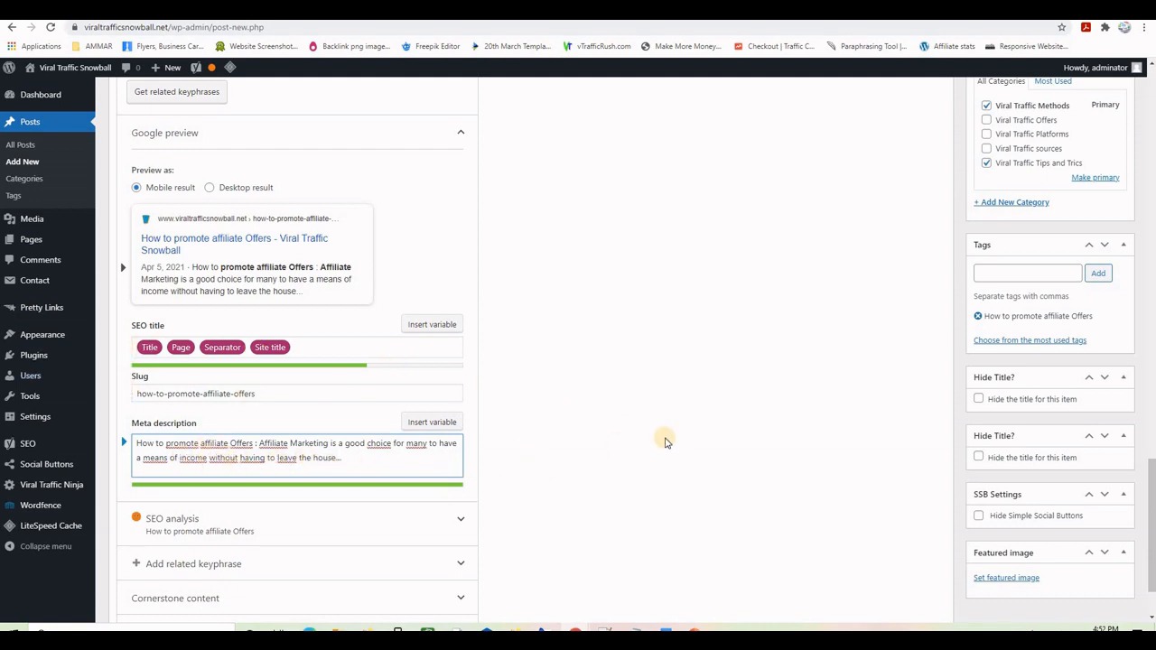
# - Expand the Yoast SEO analysis, showing 5 problems and 9 good results
pyautogui.scroll(-2, 630, 437)
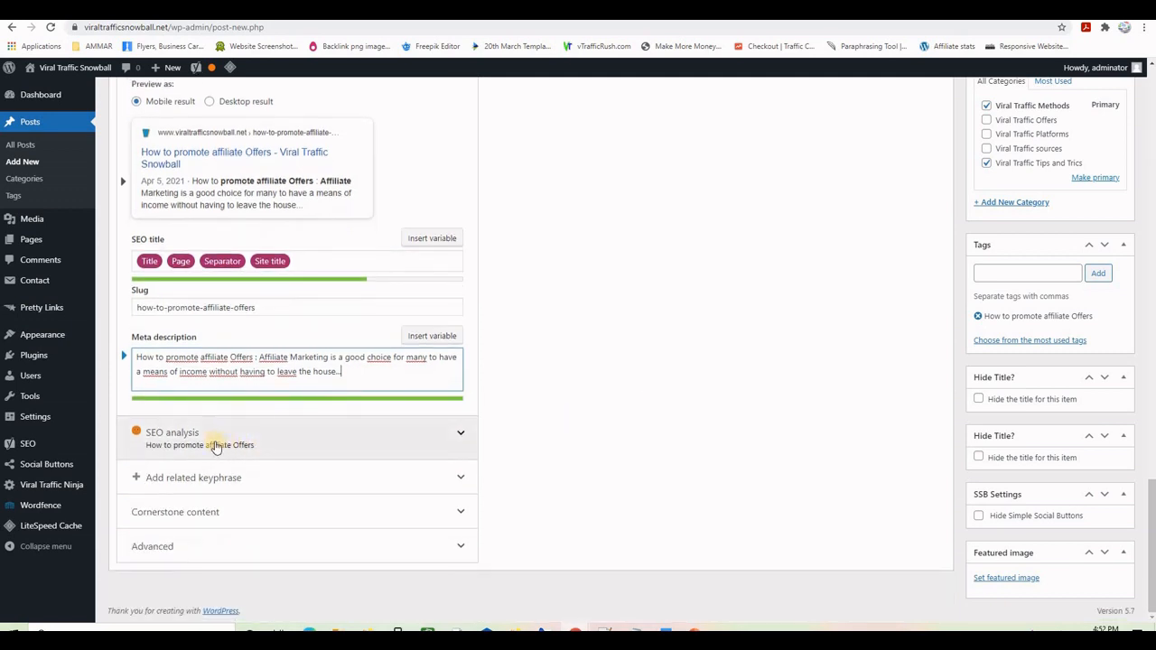
pyautogui.click(215, 447)
pyautogui.scroll(-4, 542, 411)
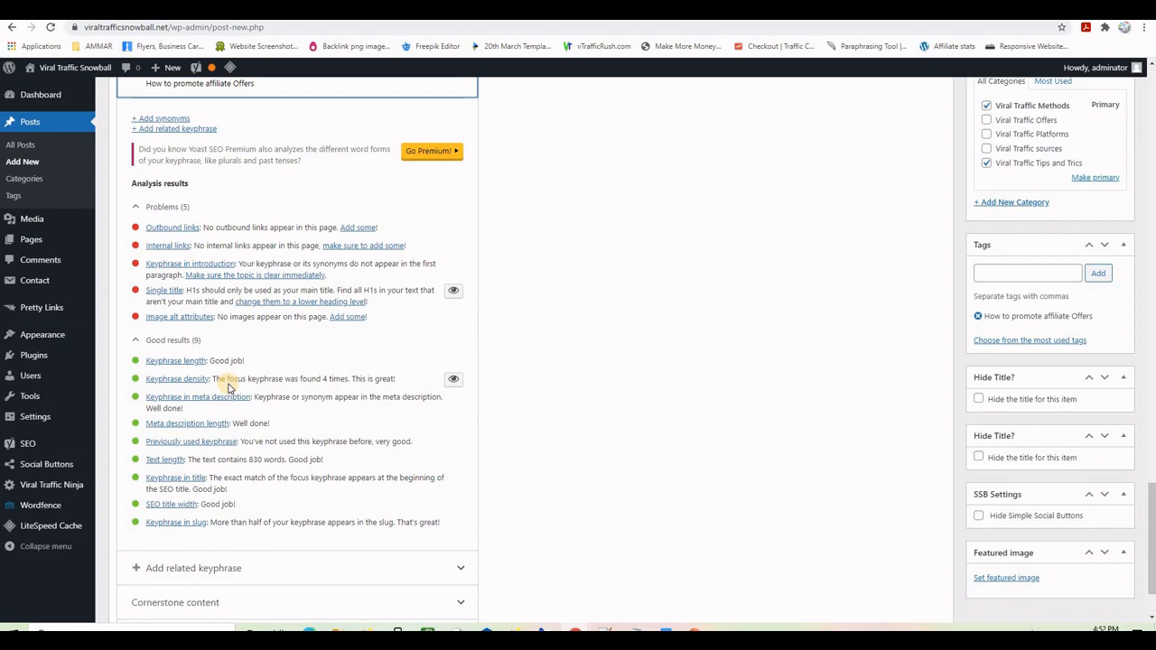
# - Select the Yoast focus keyphrase 'How to promote affiliate Offers' to copy it
pyautogui.scroll(12, 228, 387)
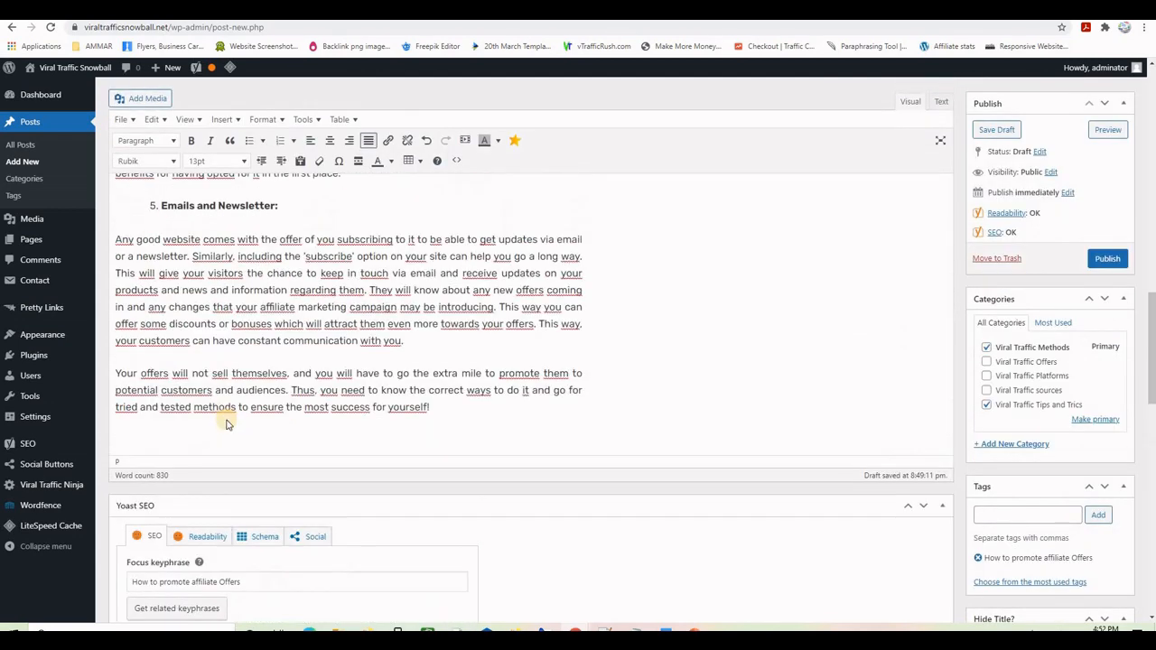
pyautogui.scroll(-3, 228, 424)
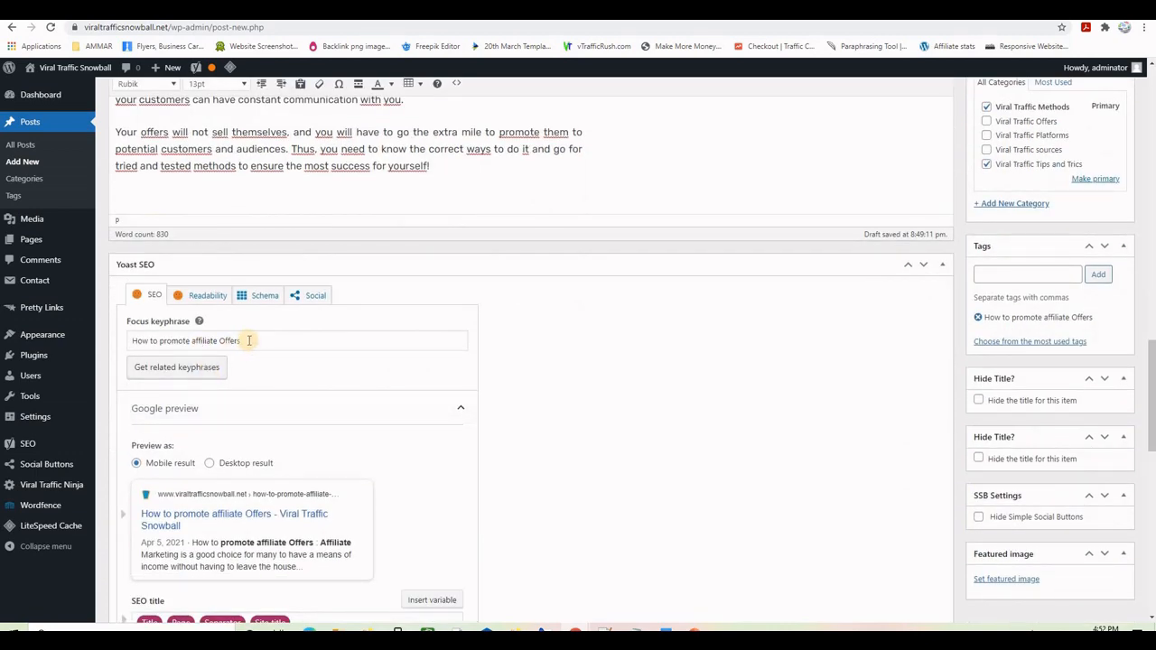
pyautogui.moveTo(249, 340); pyautogui.dragTo(104, 348)
pyautogui.hotkey('ctrl', 'c')
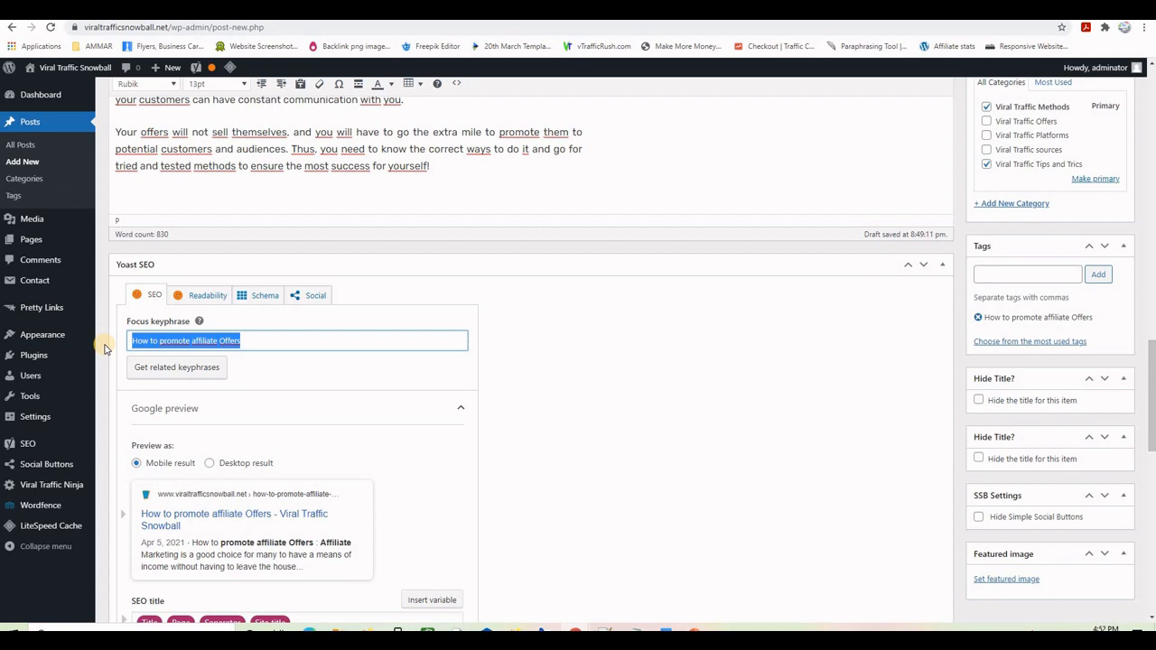
pyautogui.click(336, 625)
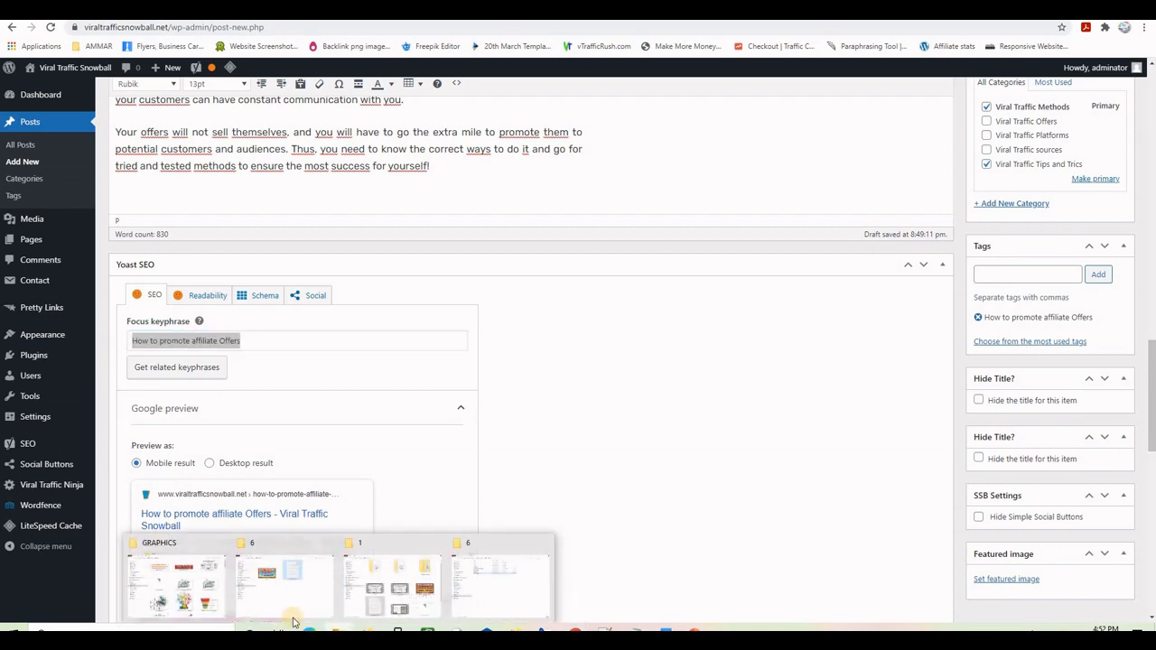
pyautogui.click(172, 582)
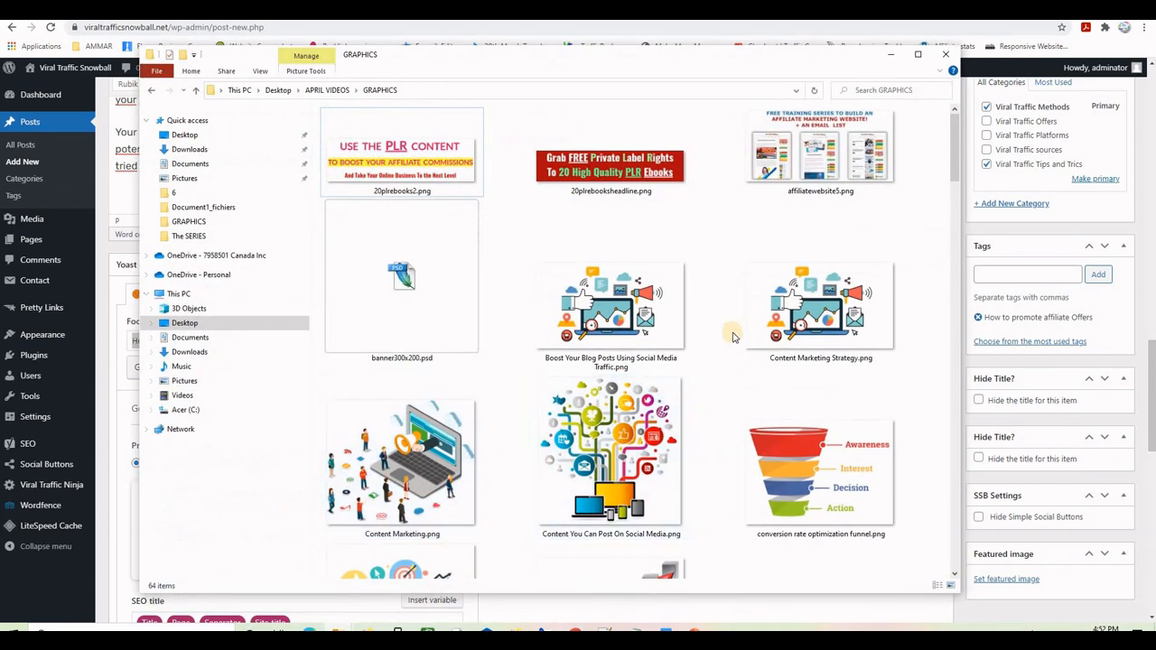
pyautogui.moveTo(957, 161)
pyautogui.mouseDown()
pyautogui.moveTo(965, 266)
pyautogui.moveTo(963, 178)
pyautogui.mouseUp()
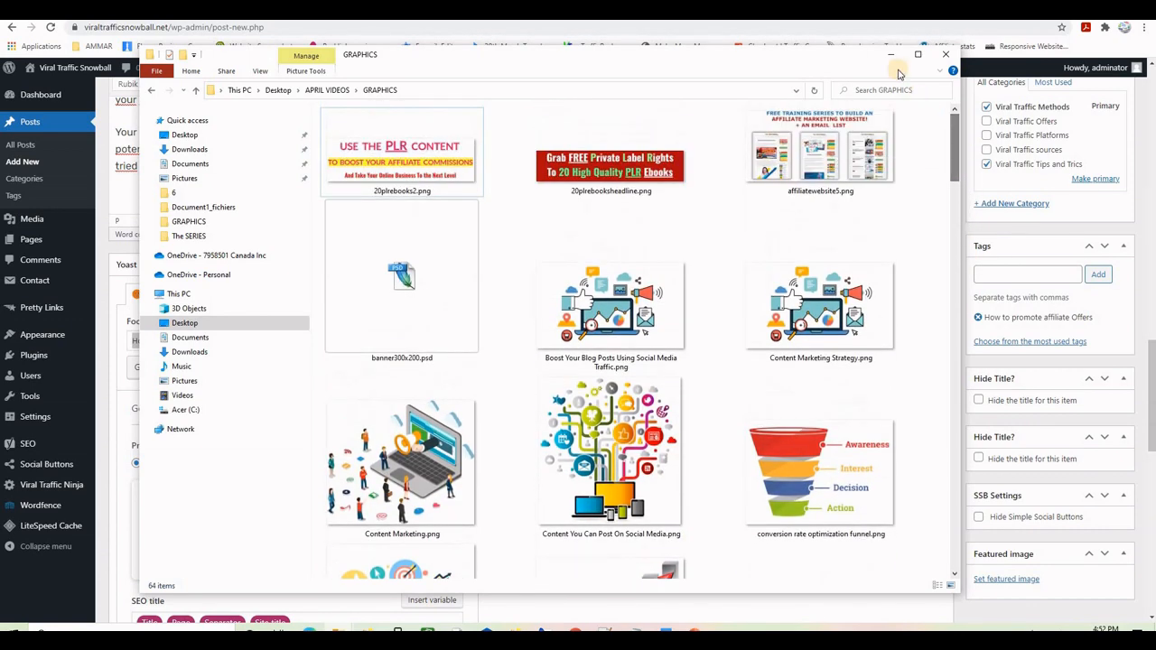
pyautogui.click(891, 54)
# - Insert the Content Marketing image on a new line below the Promoting Affiliate Offers heading
pyautogui.scroll(10, 652, 329)
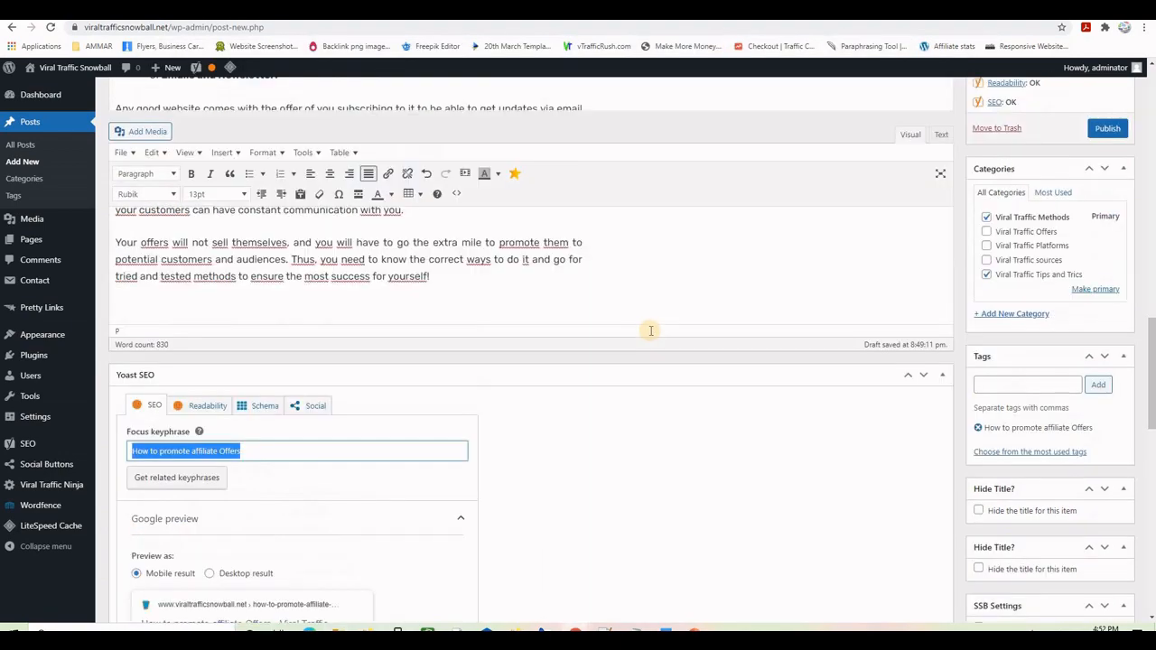
pyautogui.scroll(3, 652, 330)
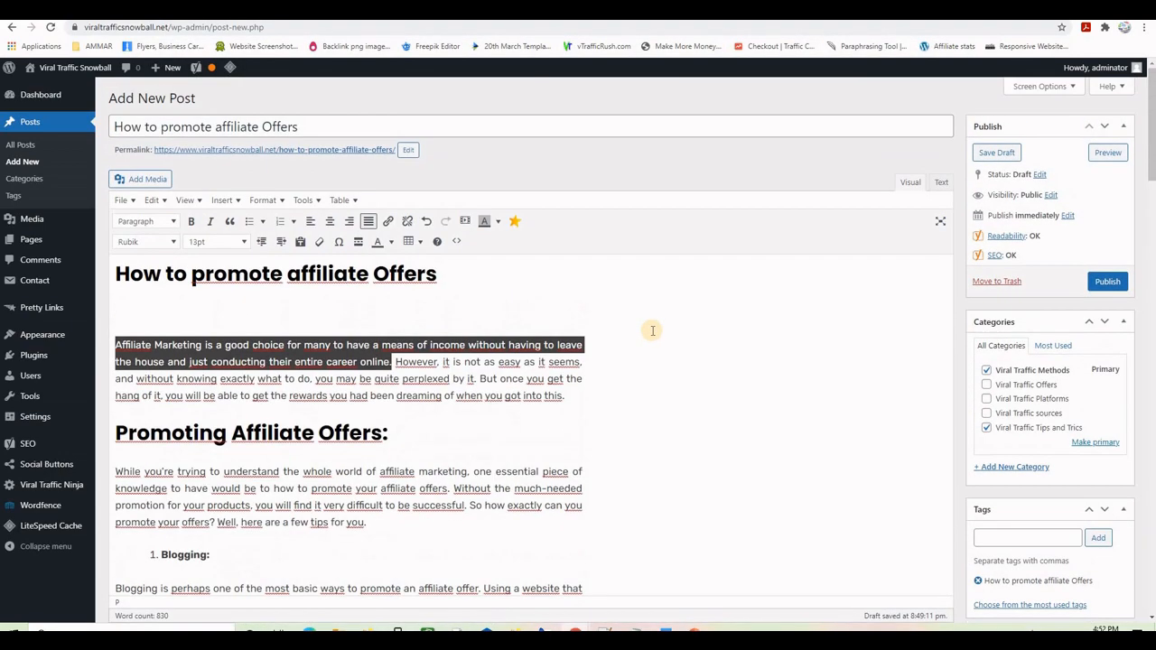
pyautogui.scroll(-1, 652, 330)
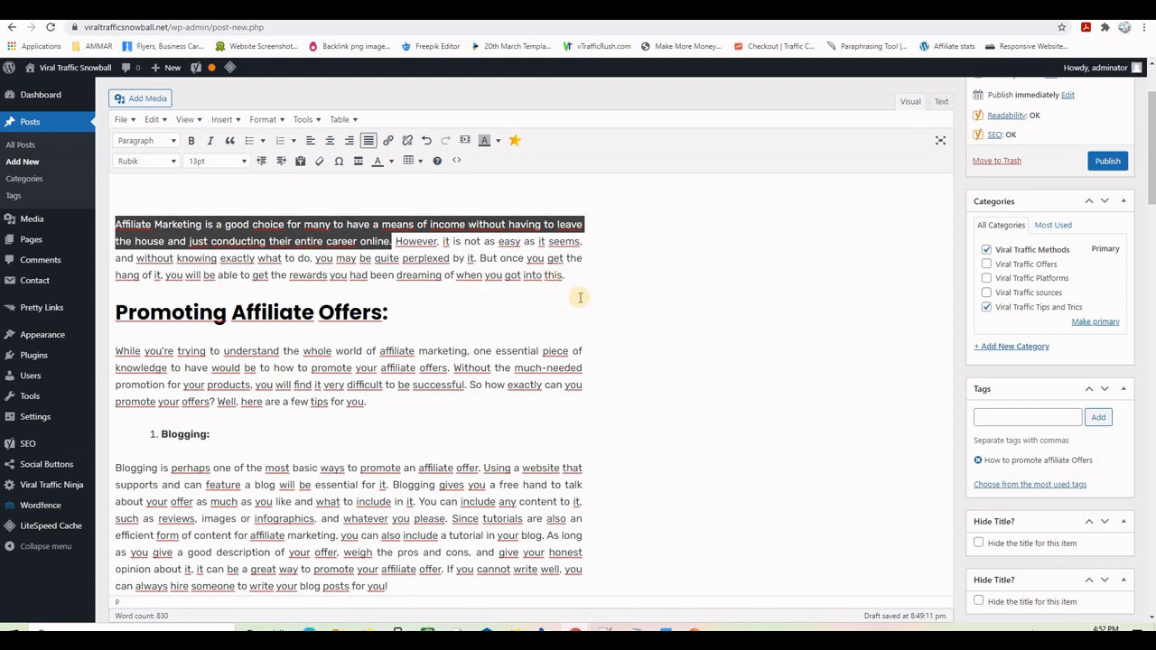
pyautogui.scroll(1, 579, 299)
pyautogui.click(177, 311)
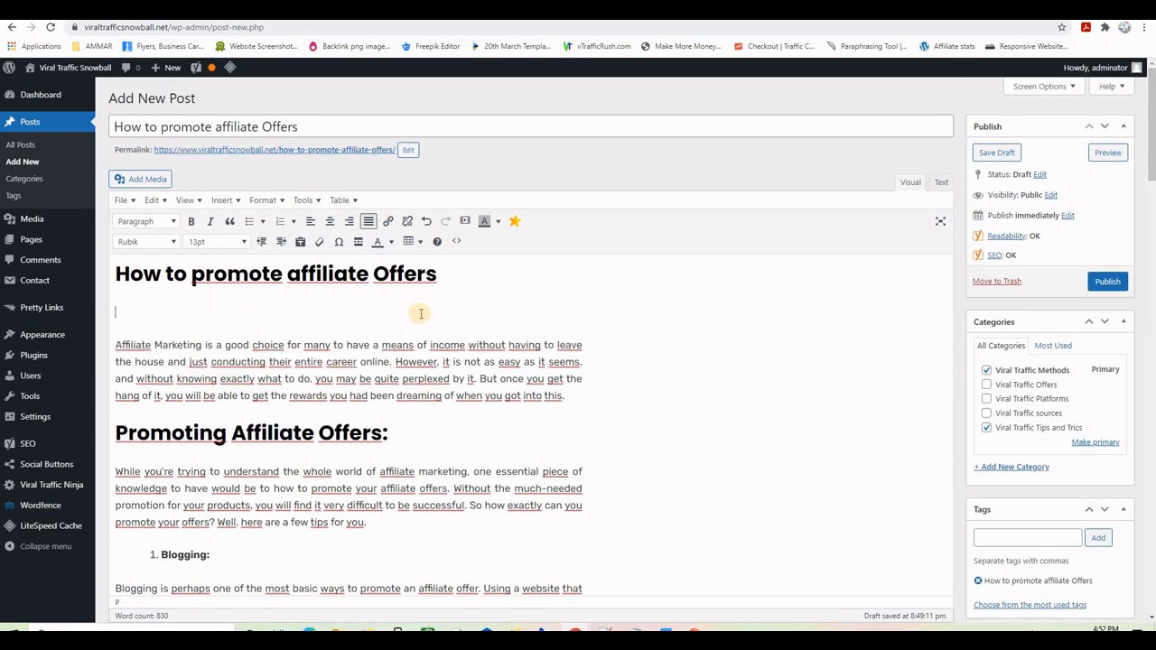
pyautogui.click(396, 432)
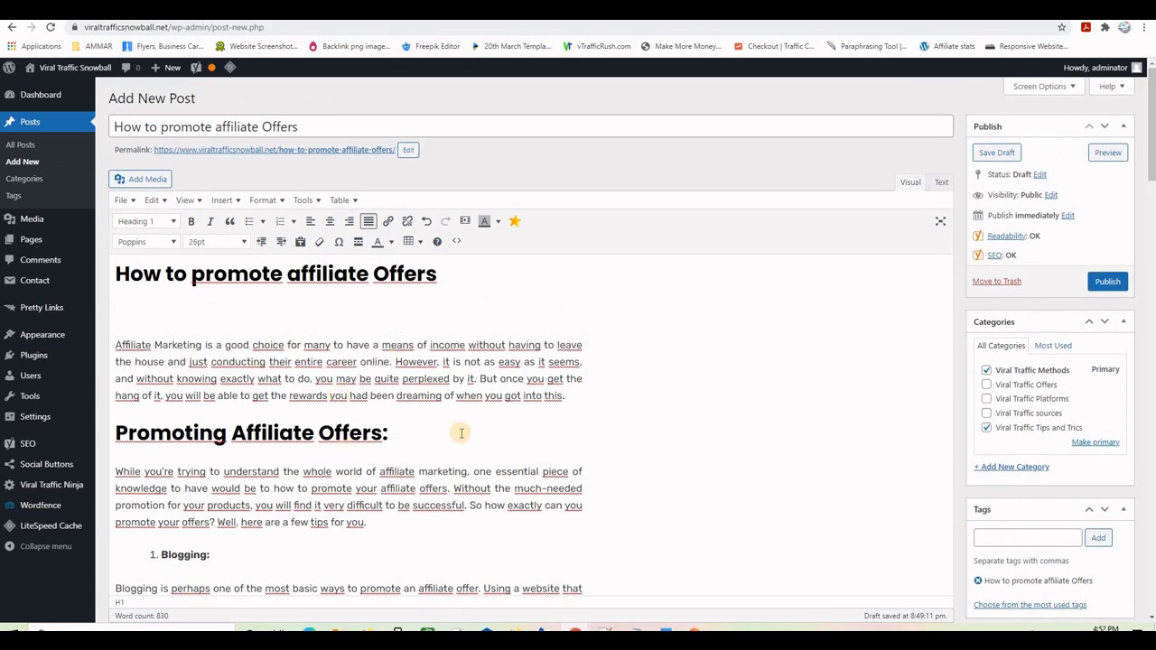
pyautogui.press('Return')
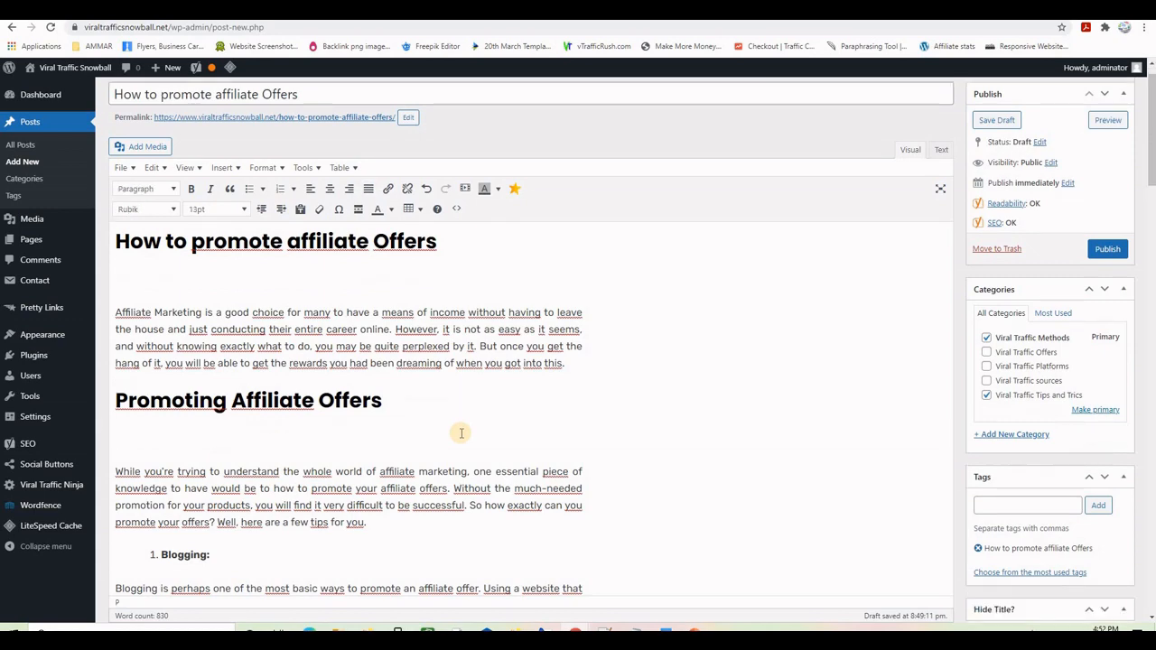
pyautogui.click(151, 149)
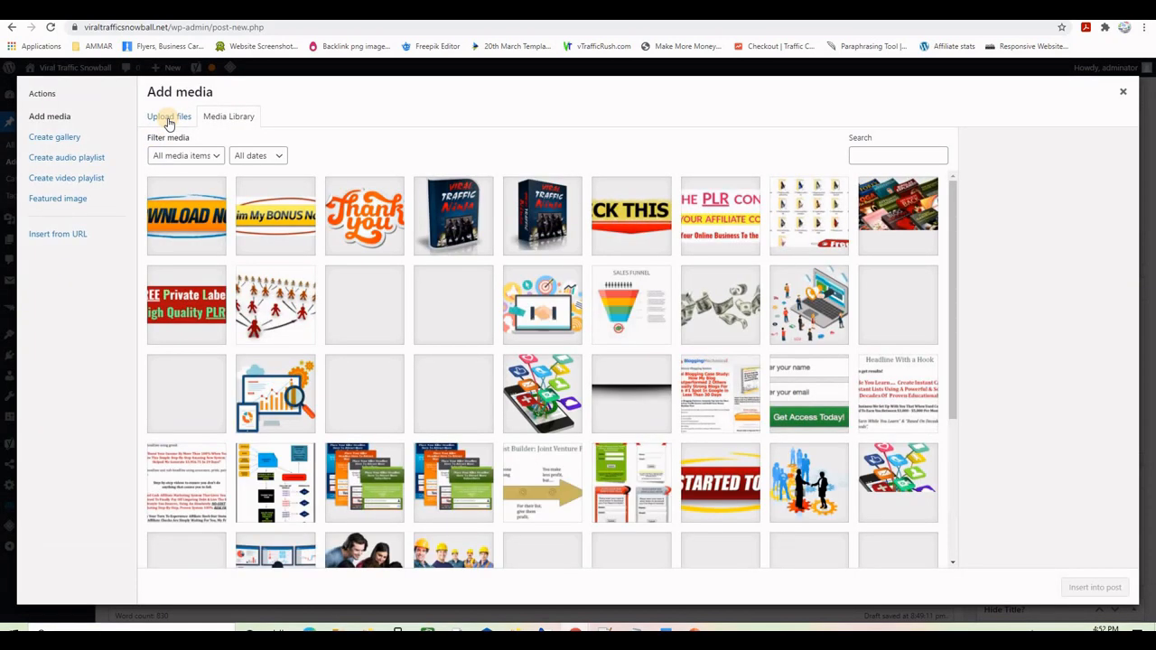
pyautogui.click(810, 311)
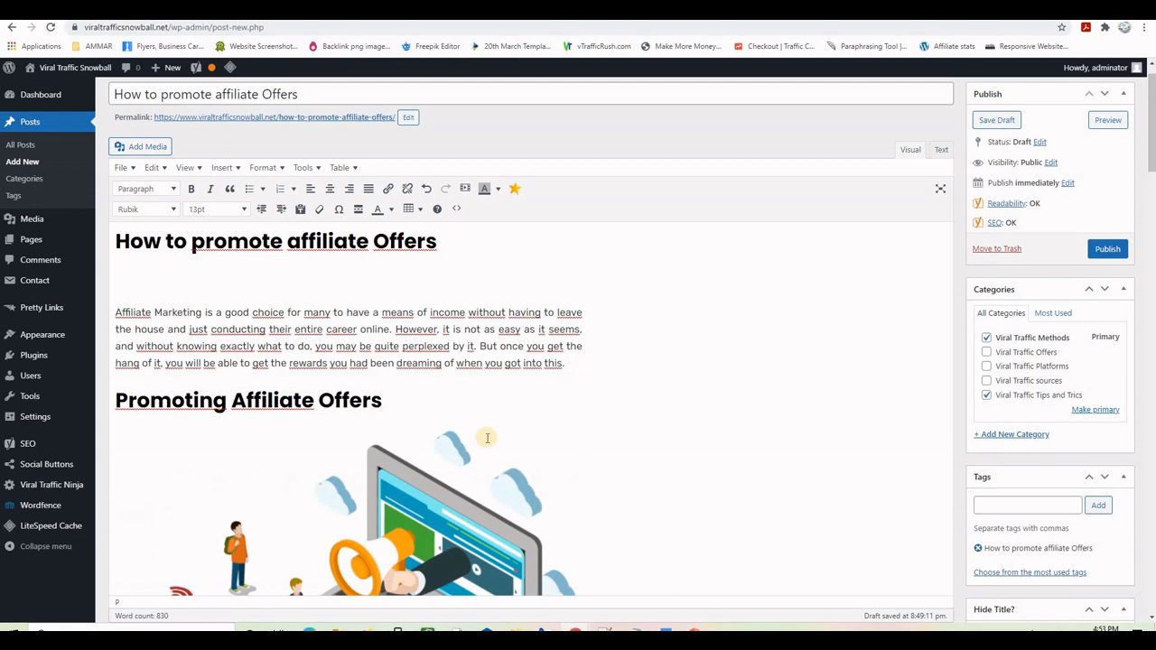
pyautogui.scroll(-3, 506, 388)
# - Change the image's alt text to 'How to promote affiliate Offers' and update it
pyautogui.click(453, 397)
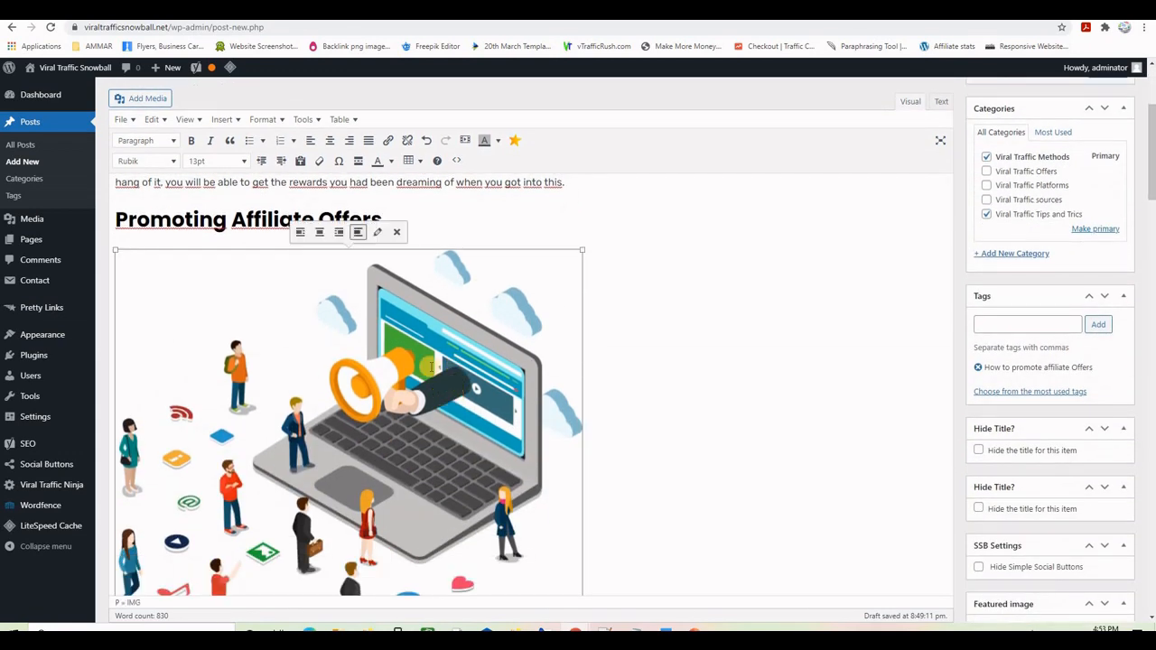
pyautogui.click(377, 233)
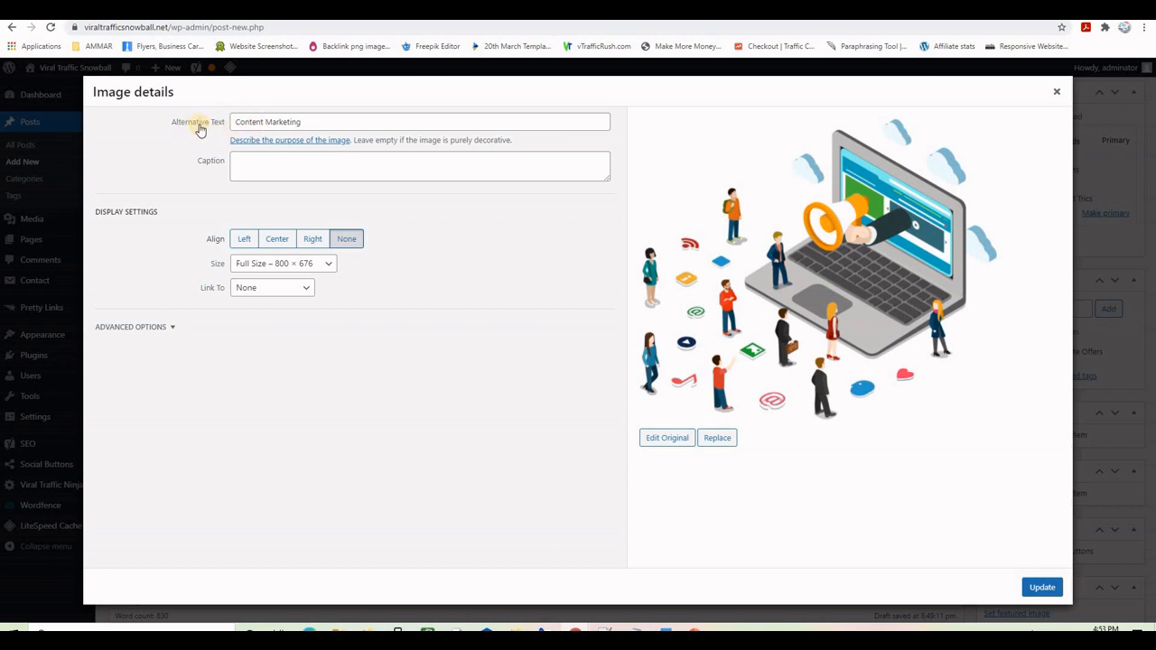
pyautogui.moveTo(309, 125); pyautogui.dragTo(187, 121)
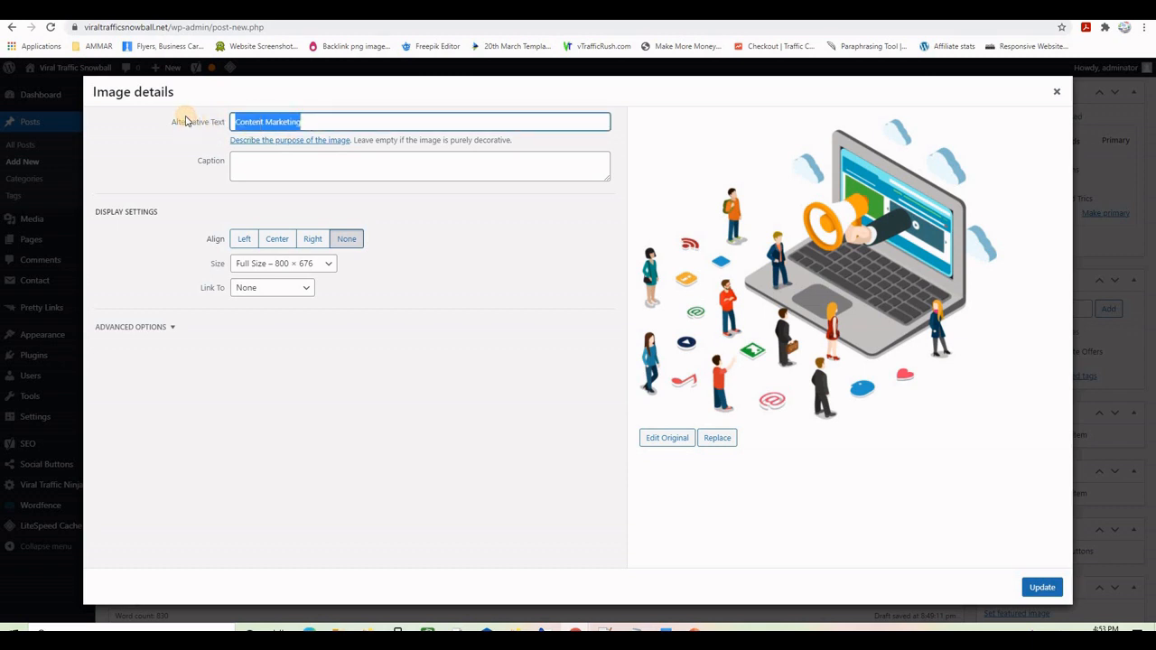
pyautogui.hotkey('ctrl', 'v')
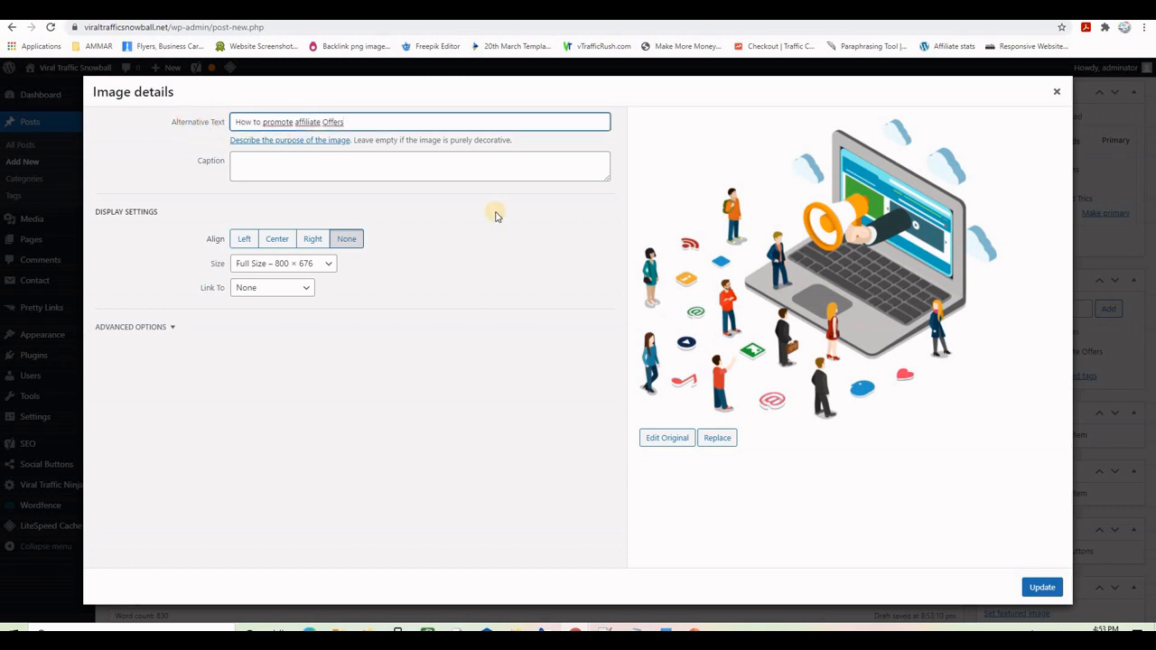
pyautogui.click(1042, 587)
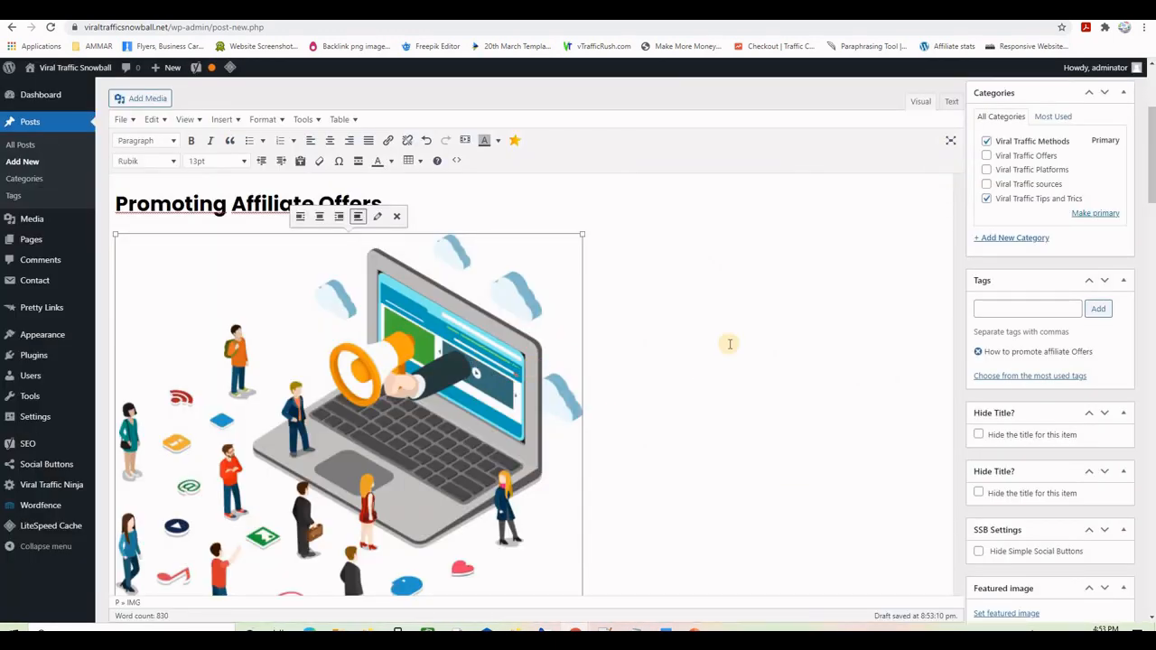
pyautogui.click(684, 328)
pyautogui.scroll(-15, 648, 324)
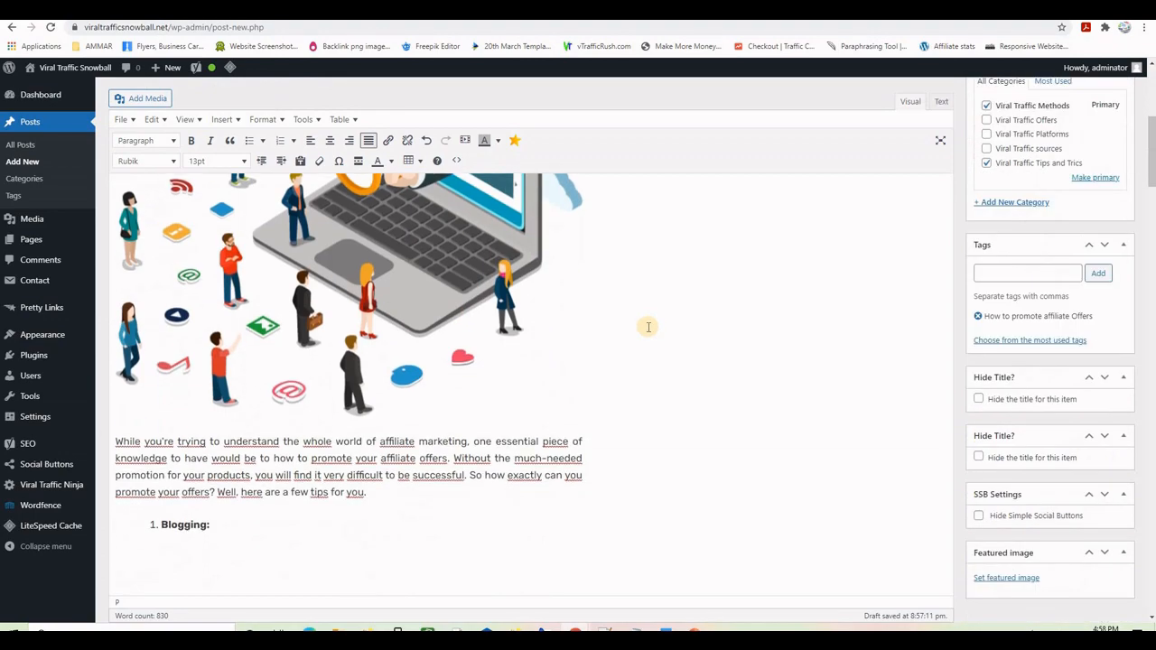
pyautogui.scroll(-12, 648, 327)
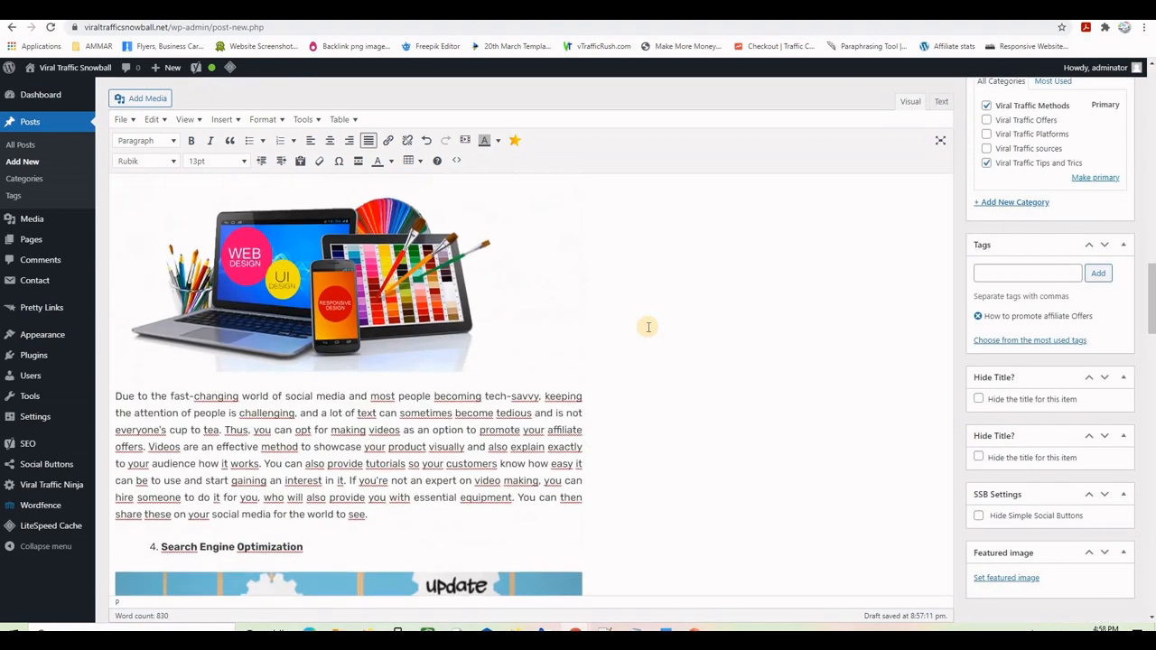
pyautogui.scroll(-5, 649, 326)
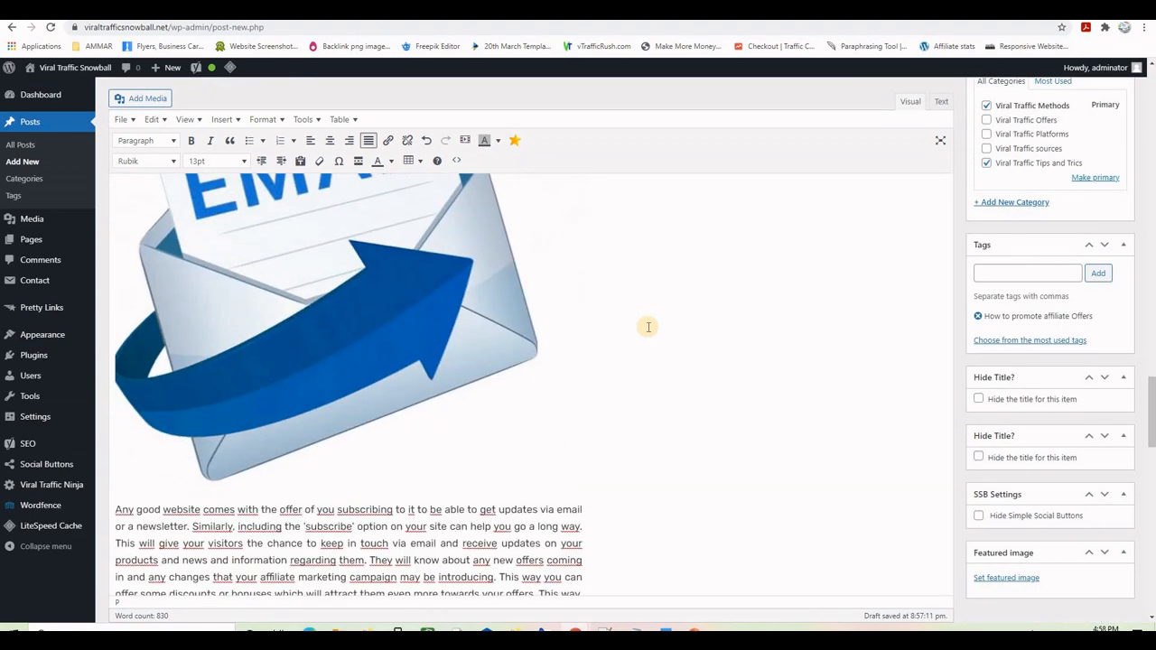
pyautogui.scroll(3, 469, 357)
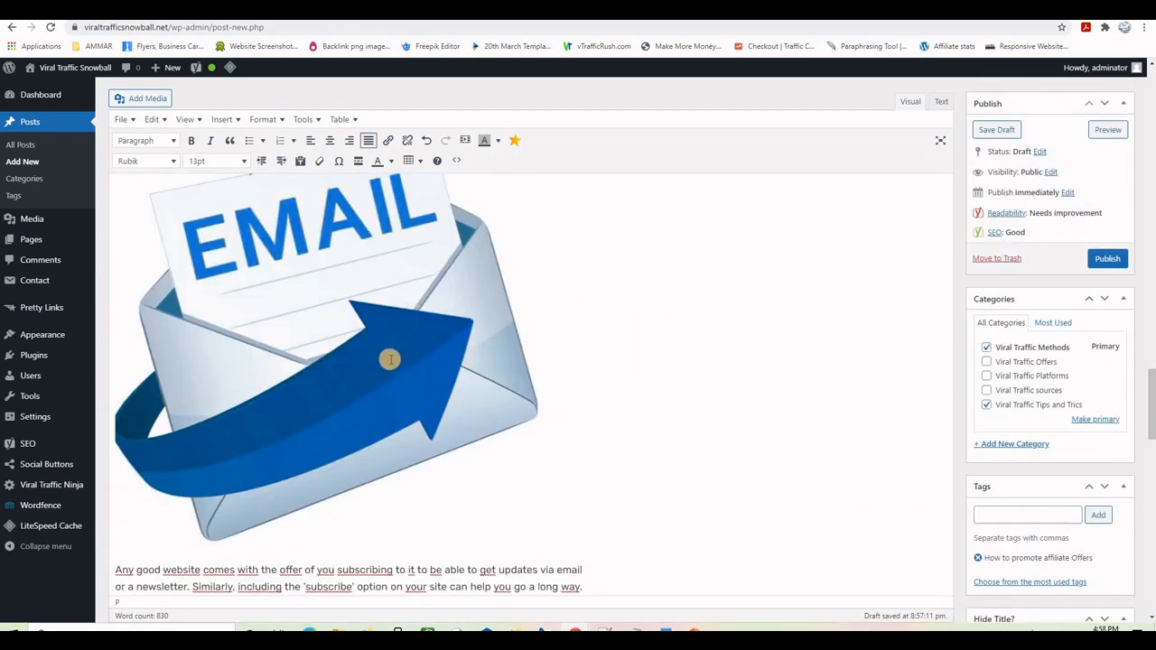
pyautogui.click(402, 359)
pyautogui.scroll(-6, 586, 378)
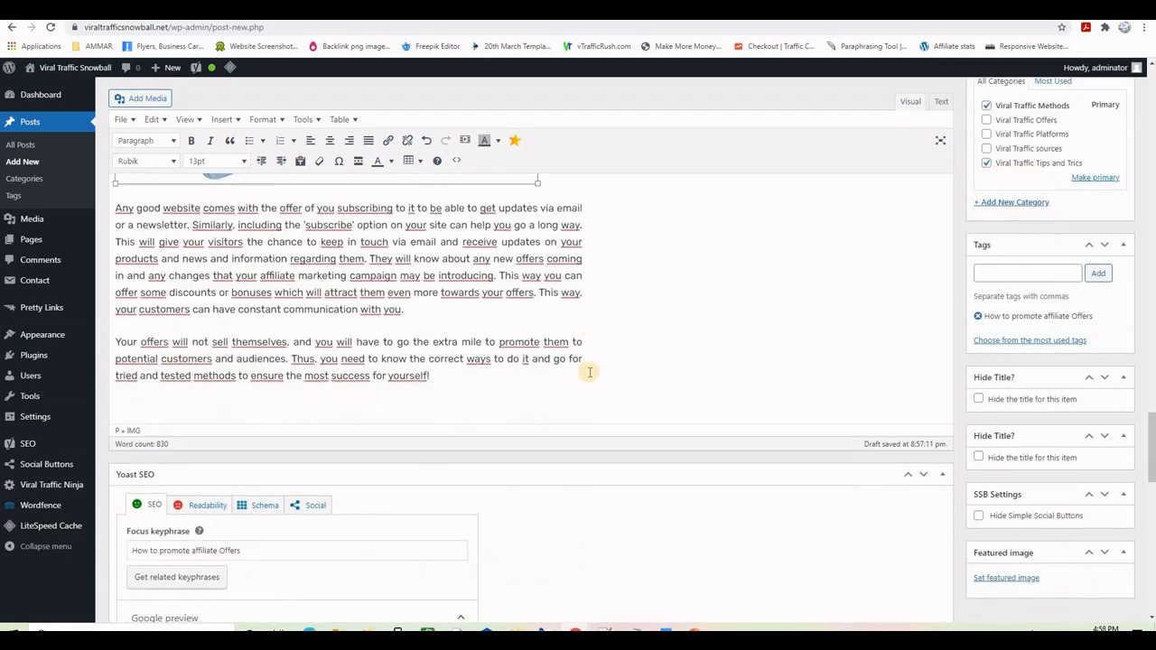
pyautogui.scroll(-7, 586, 378)
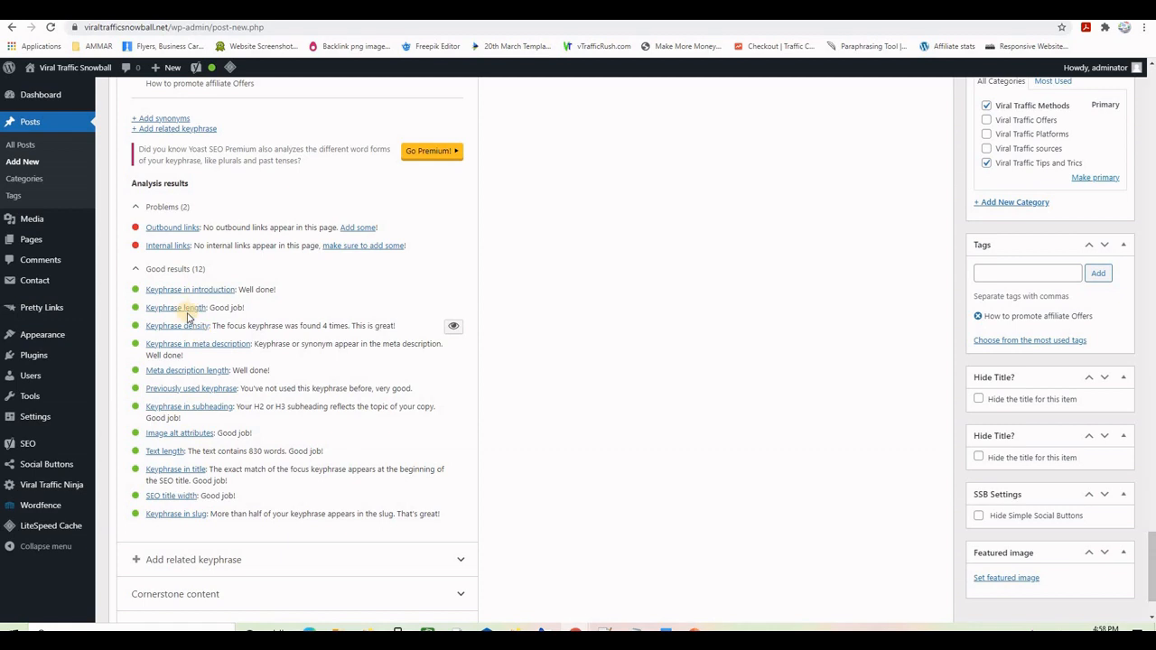
pyautogui.scroll(2, 256, 346)
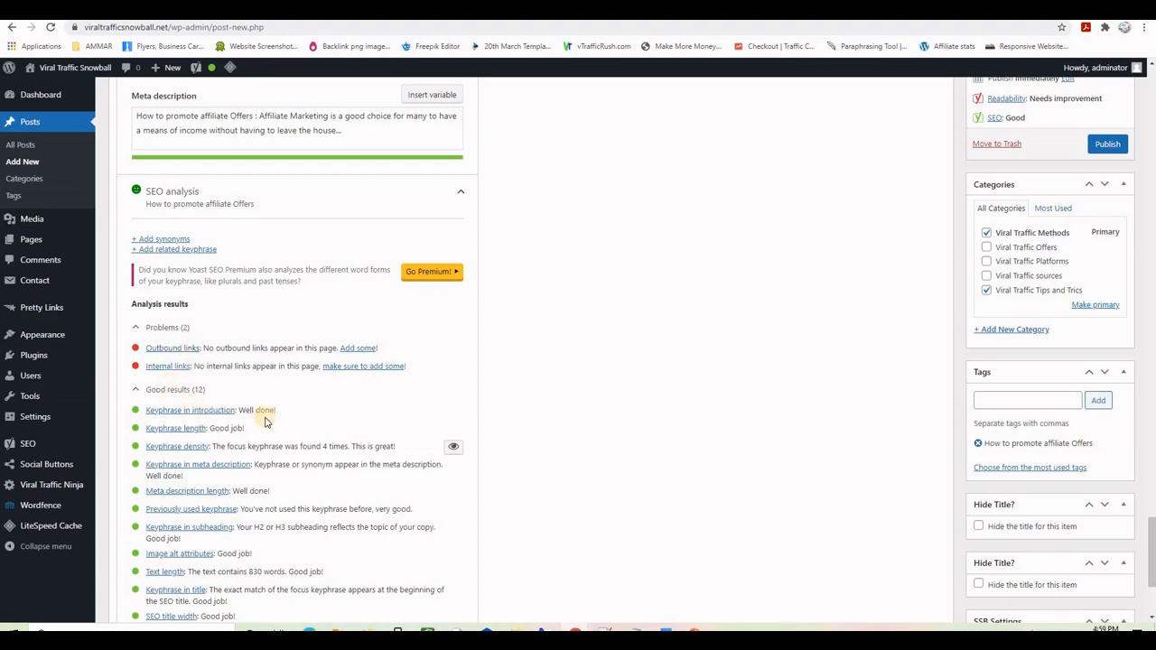
pyautogui.scroll(15, 587, 392)
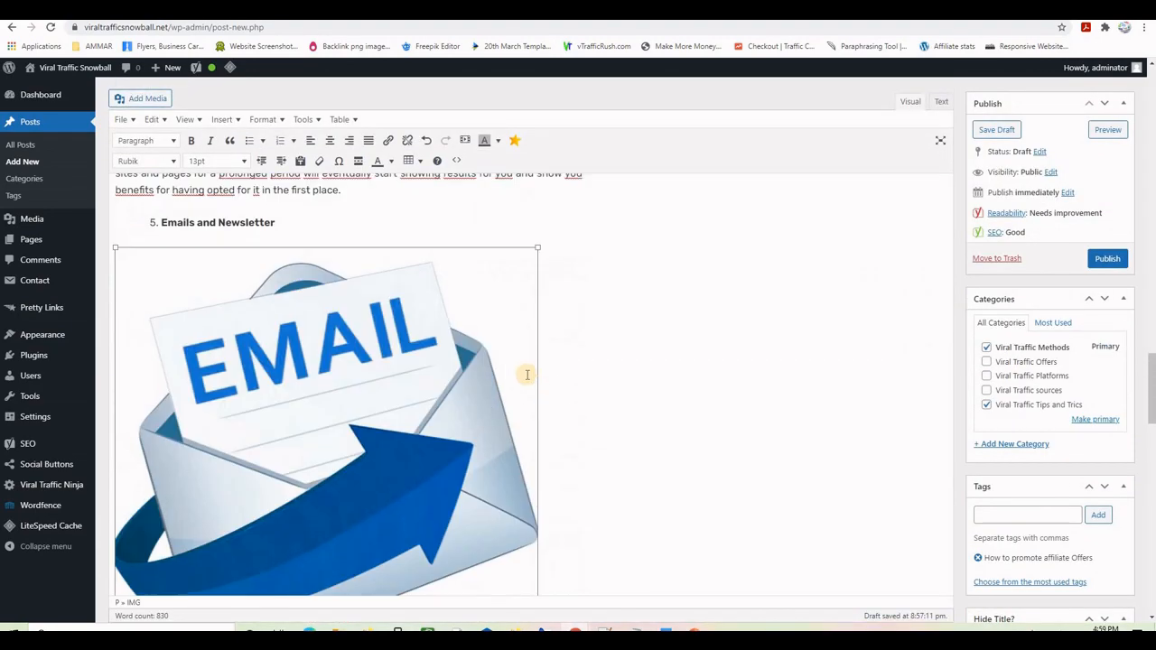
pyautogui.scroll(20, 527, 374)
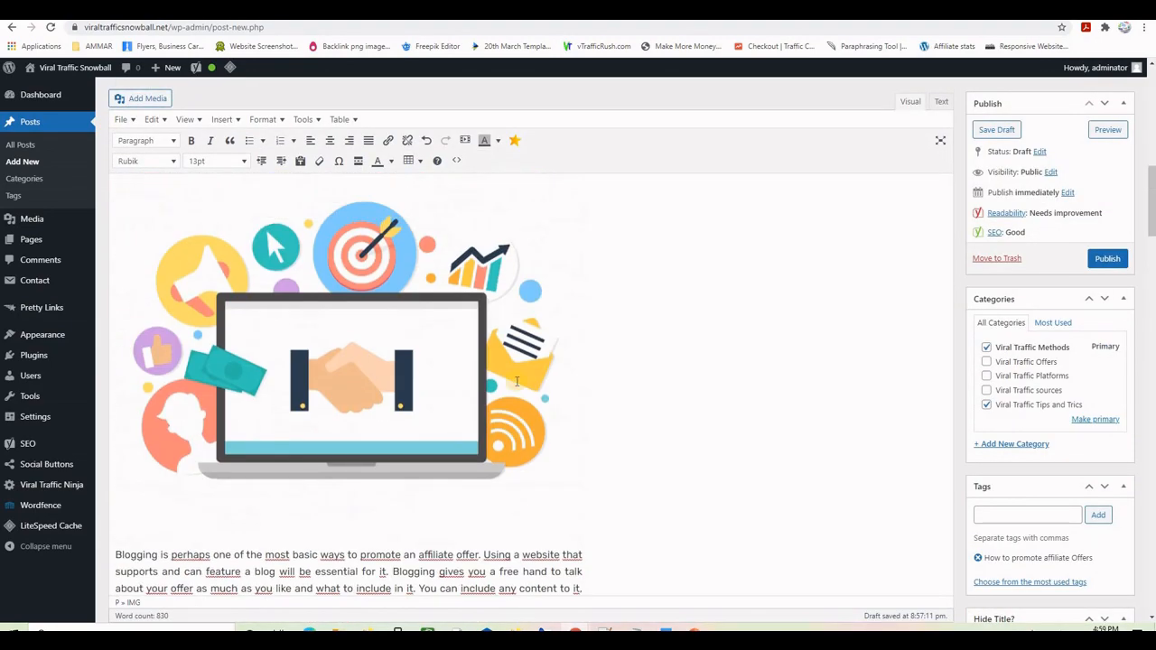
pyautogui.scroll(10, 516, 382)
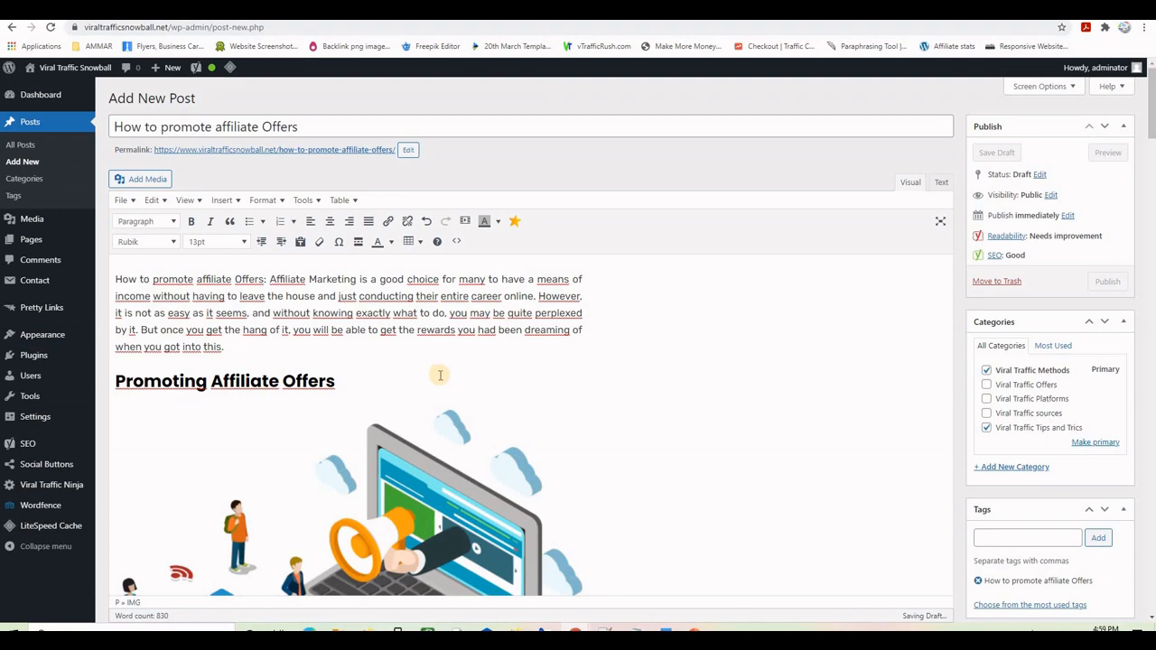
pyautogui.scroll(-20, 440, 375)
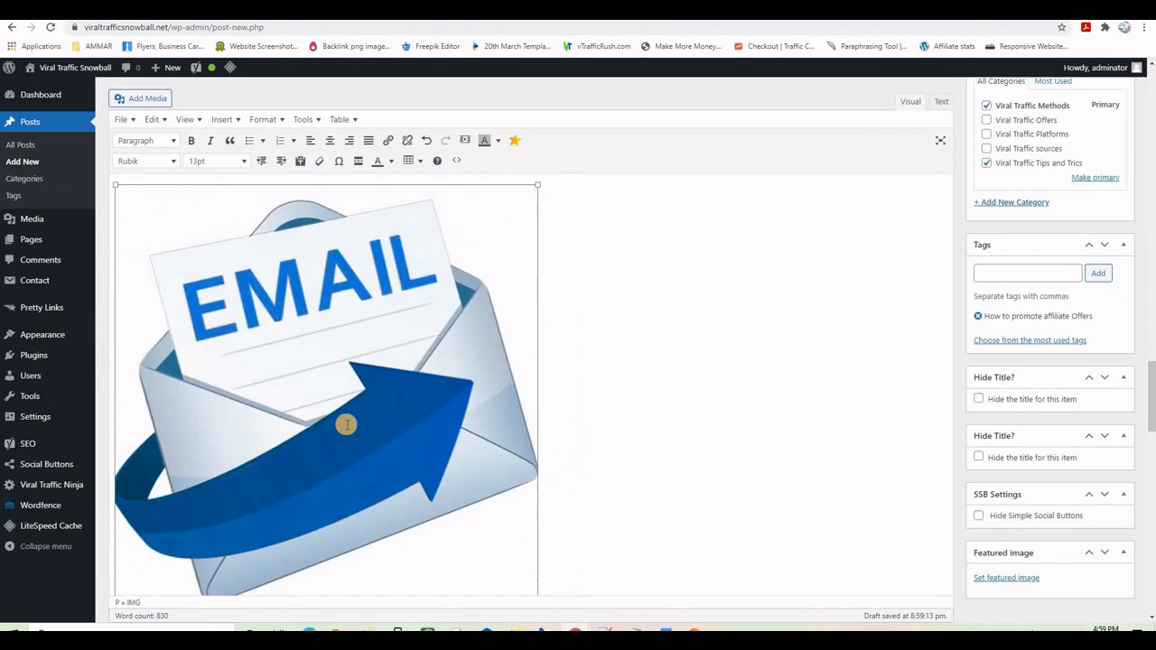
# - Select the Using Social Media heading and view the Get Viral Traffic from Social Platforms article
pyautogui.scroll(-15, 346, 425)
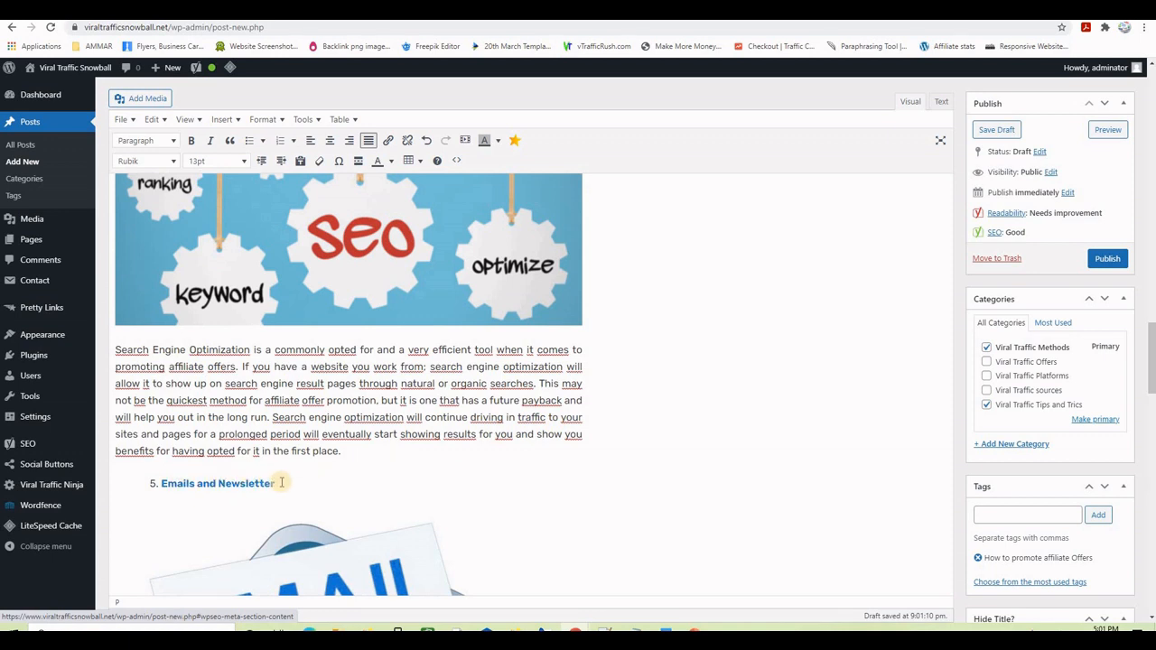
pyautogui.moveTo(229, 489); pyautogui.dragTo(163, 483)
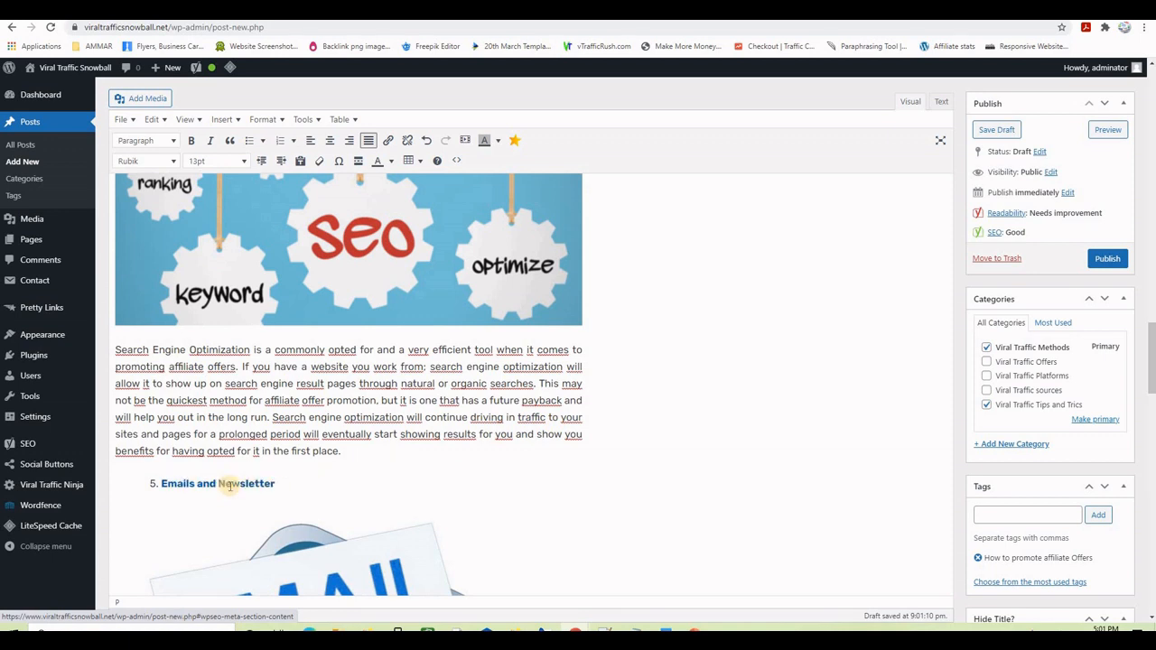
pyautogui.scroll(10, 704, 411)
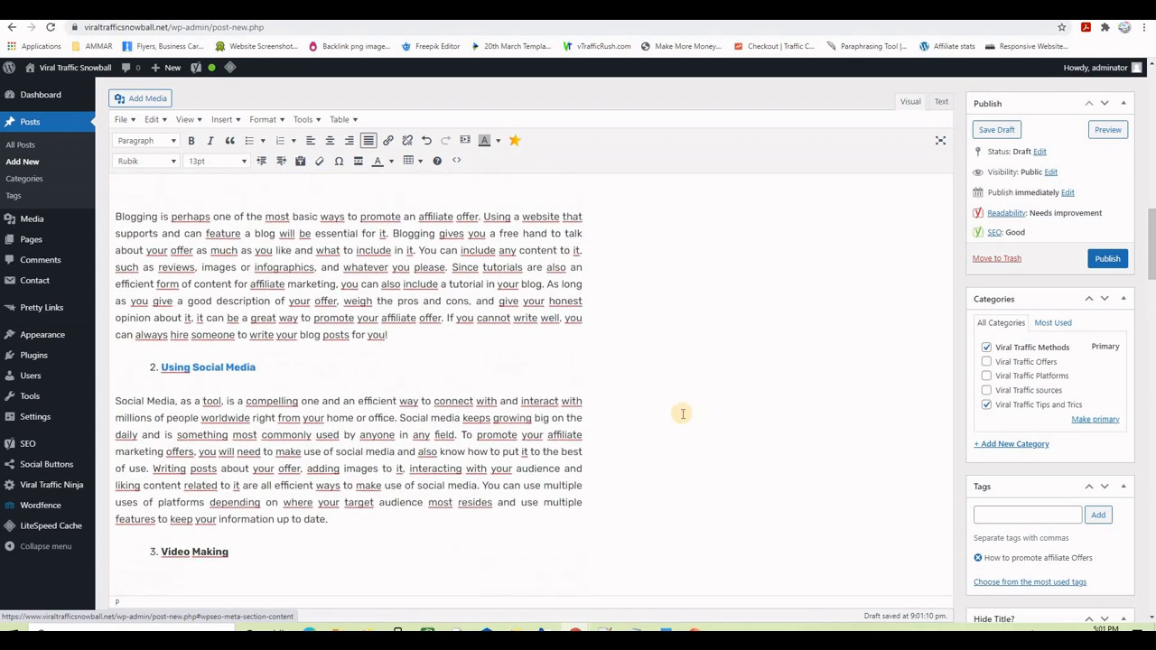
pyautogui.scroll(2, 682, 413)
pyautogui.scroll(-3, 452, 406)
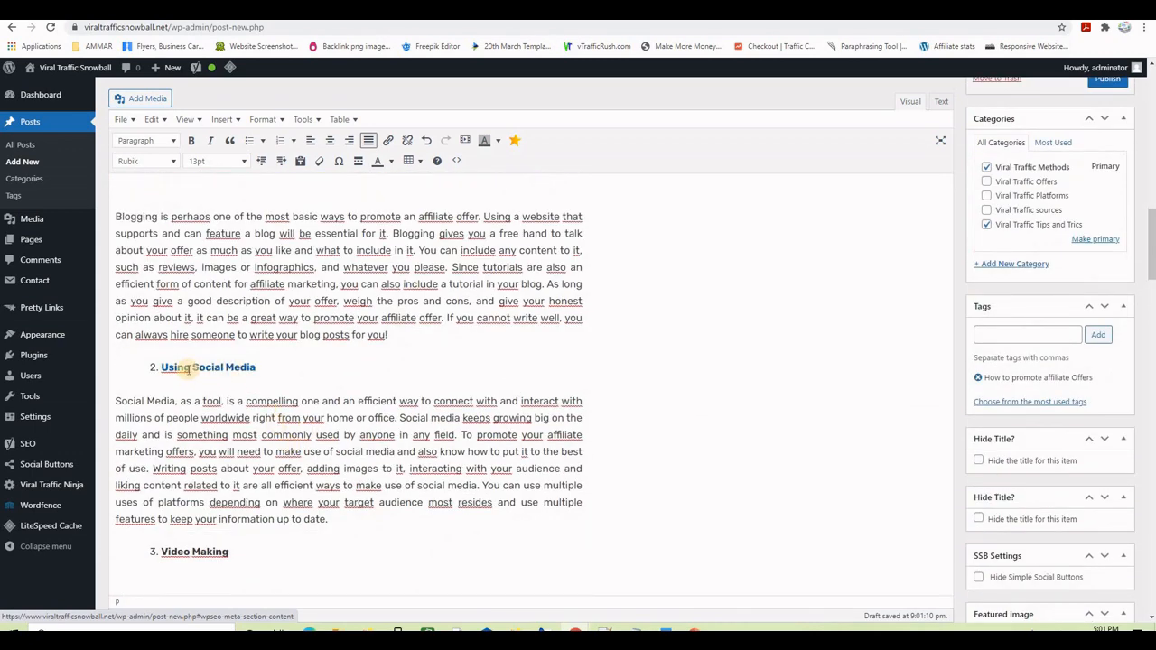
pyautogui.moveTo(155, 368); pyautogui.dragTo(216, 369)
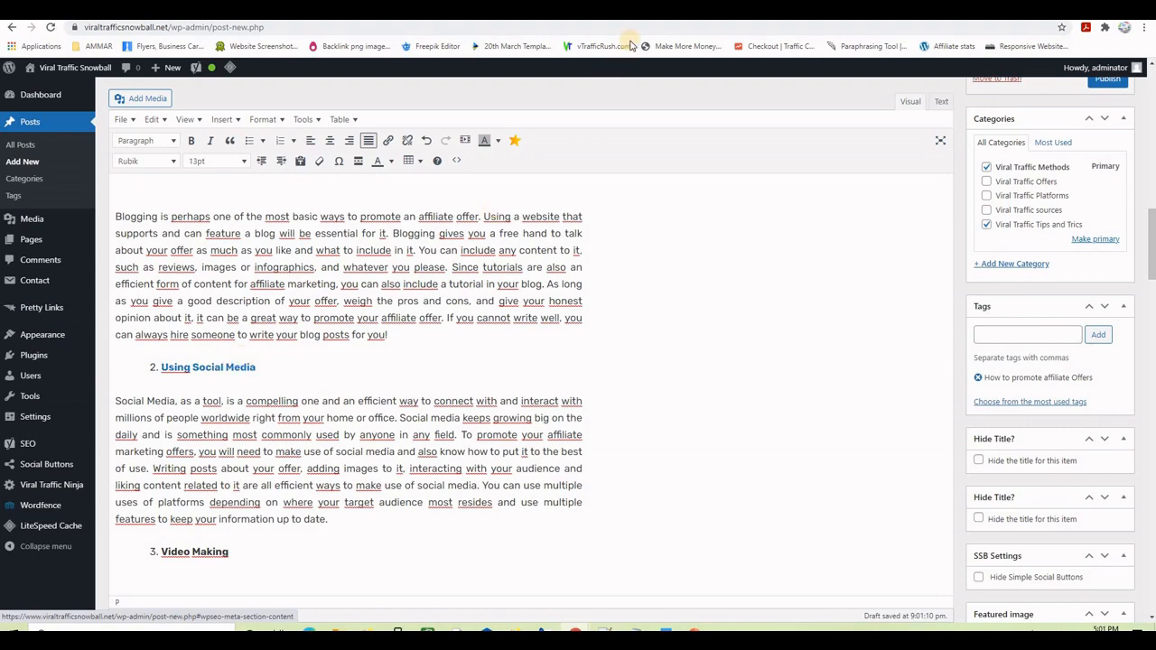
pyautogui.click(630, 11)
pyautogui.scroll(-6, 528, 372)
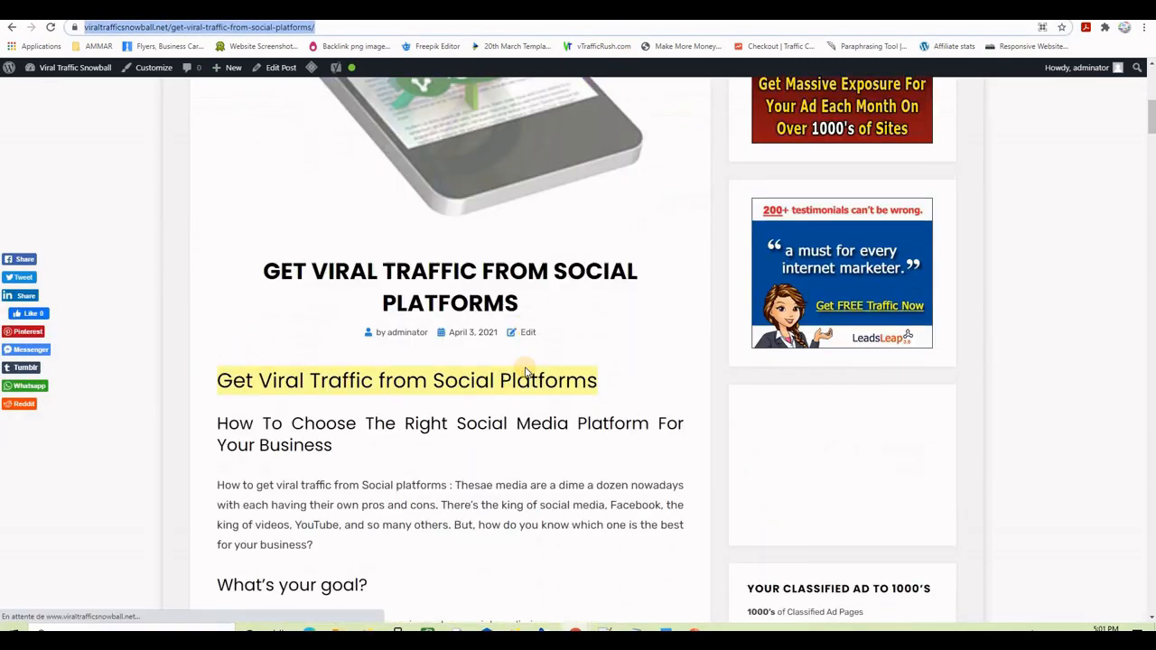
pyautogui.scroll(5, 527, 372)
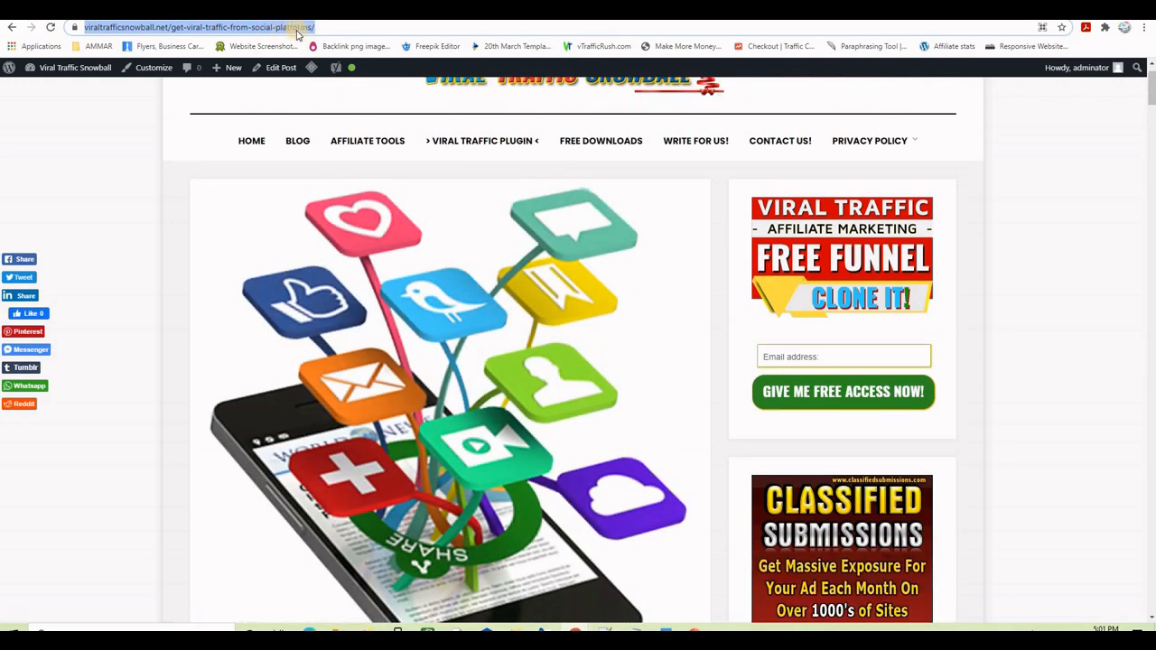
# - Back in the editor, confirm the Using Social Media heading links to the social-platforms post
pyautogui.hotkey('ctrl', 'Tab')
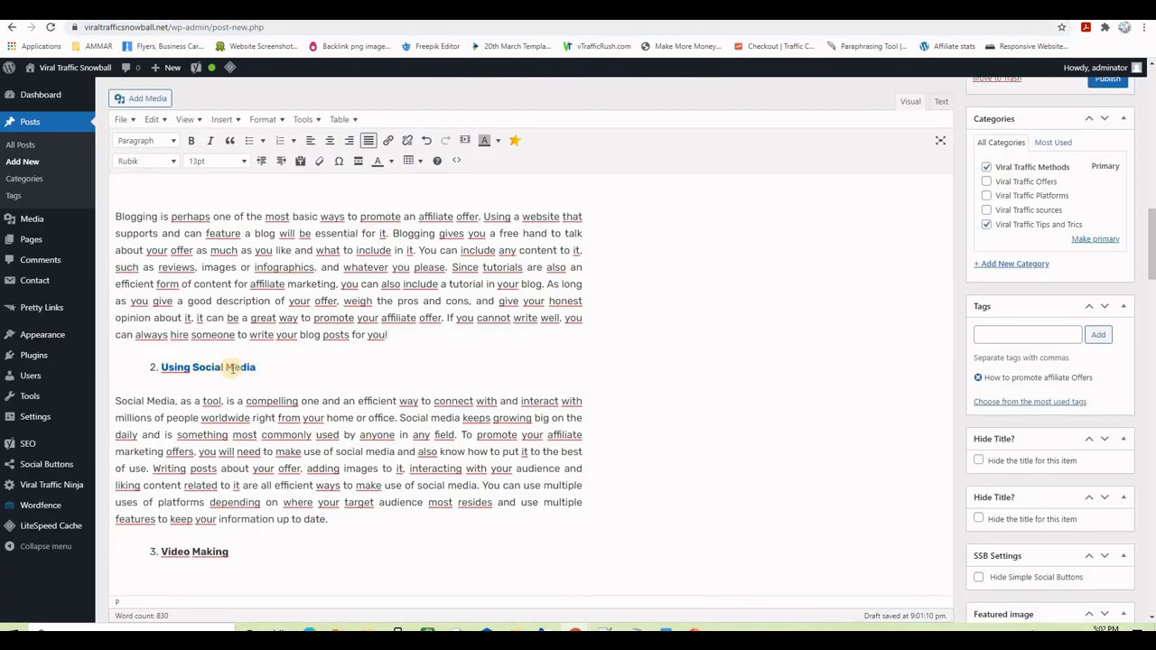
pyautogui.moveTo(259, 367); pyautogui.dragTo(178, 362)
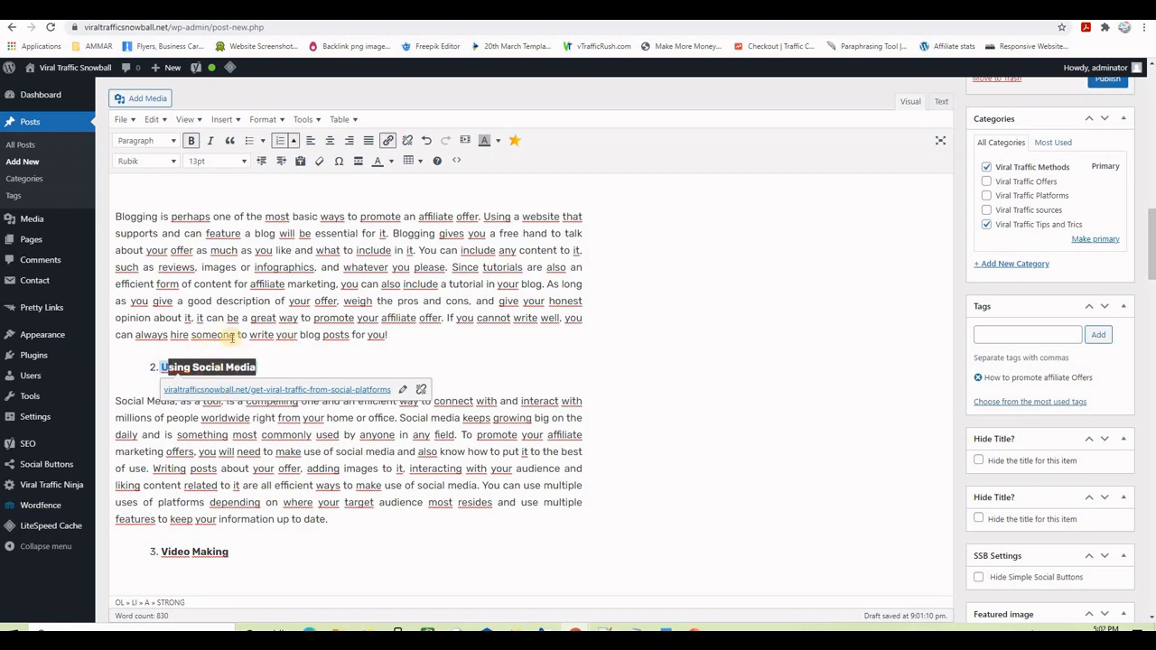
pyautogui.click(325, 334)
pyautogui.scroll(3, 672, 355)
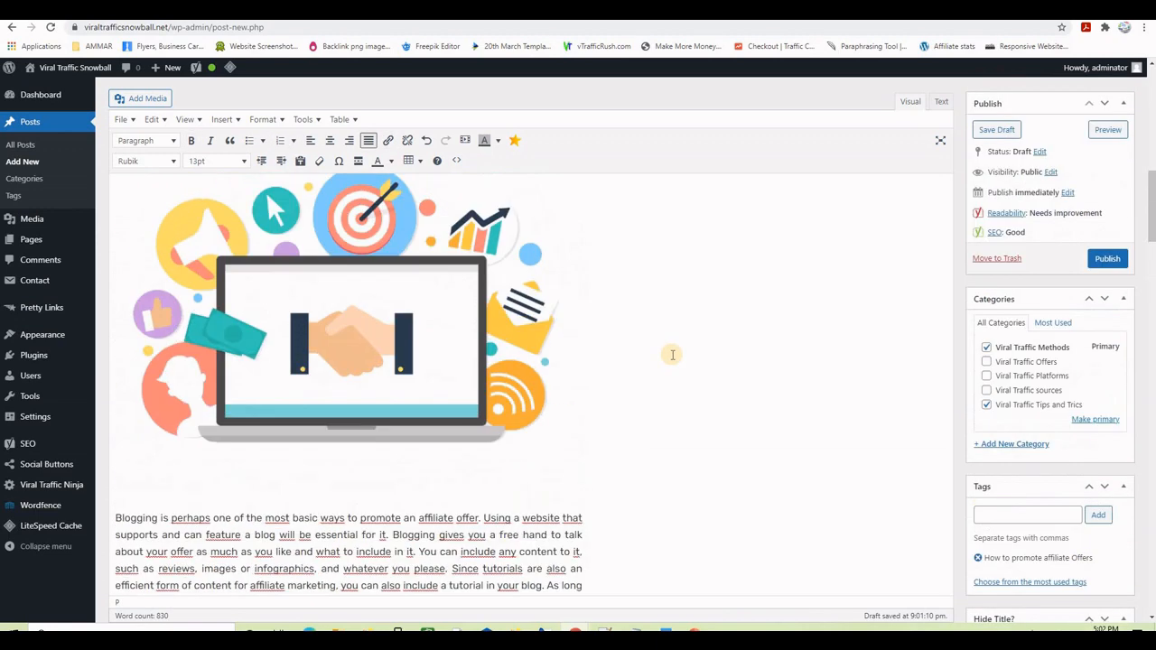
pyautogui.scroll(-20, 672, 355)
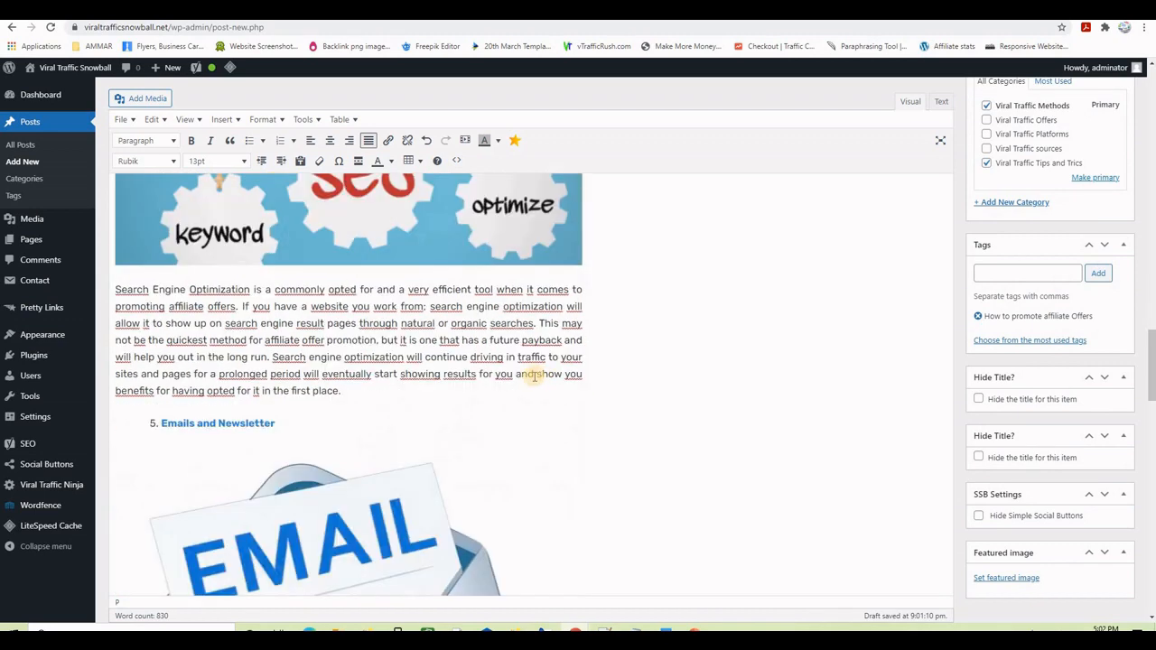
pyautogui.scroll(-8, 506, 384)
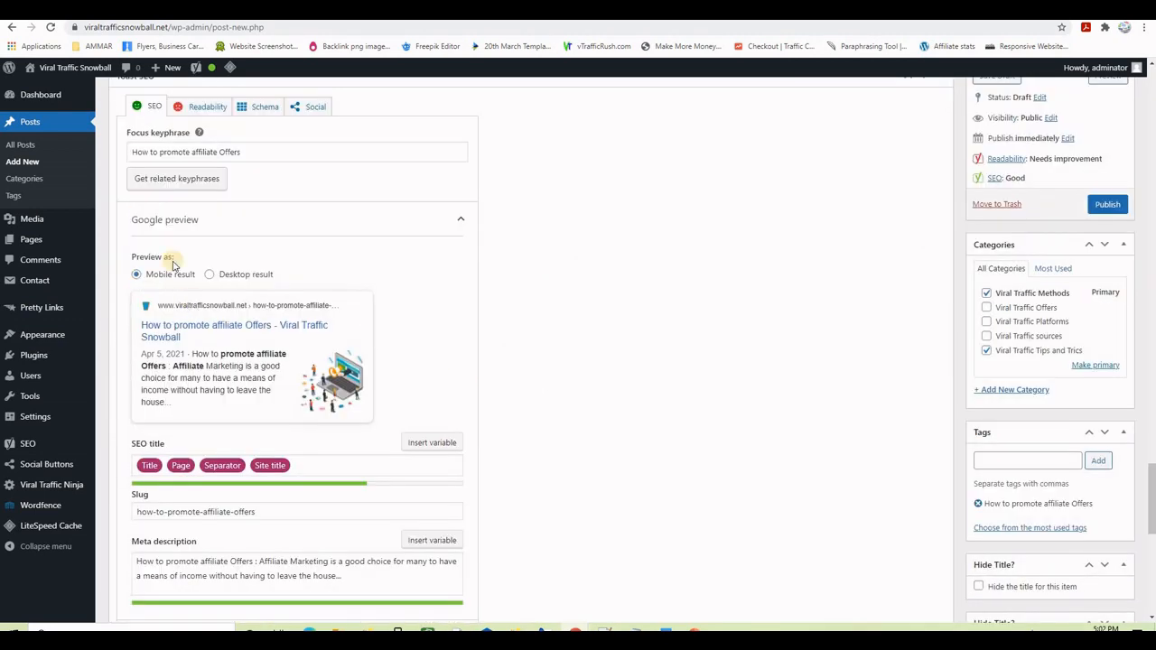
pyautogui.scroll(-5, 588, 443)
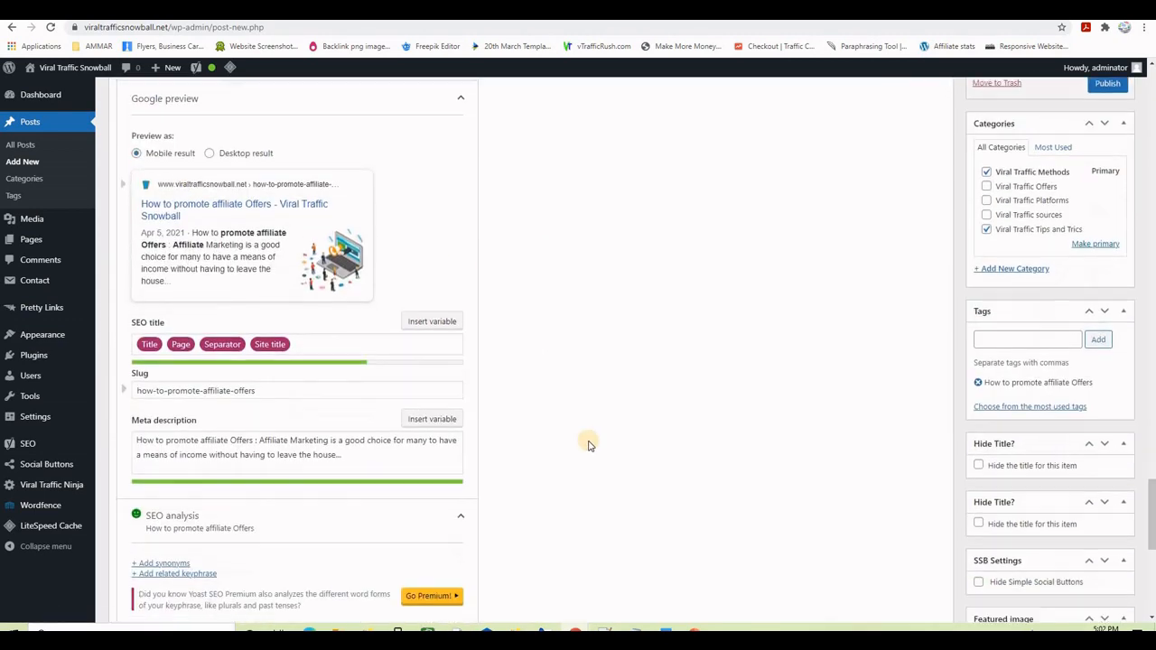
pyautogui.scroll(-3, 588, 442)
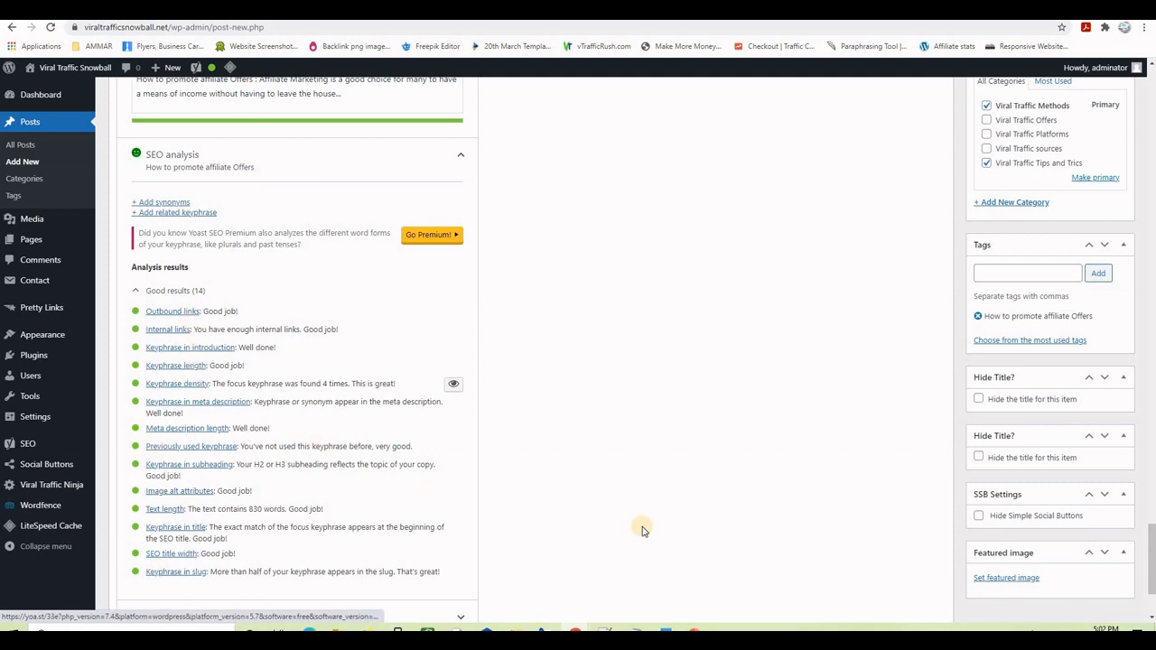
pyautogui.scroll(4, 641, 531)
pyautogui.scroll(5, 641, 530)
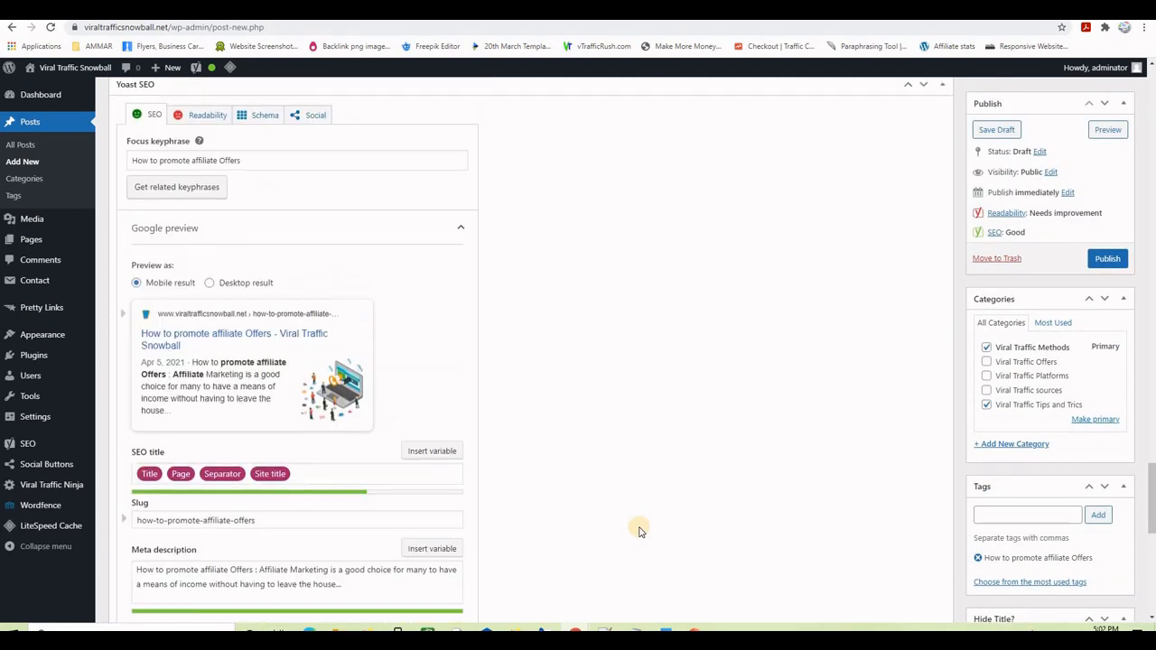
pyautogui.scroll(-1, 627, 532)
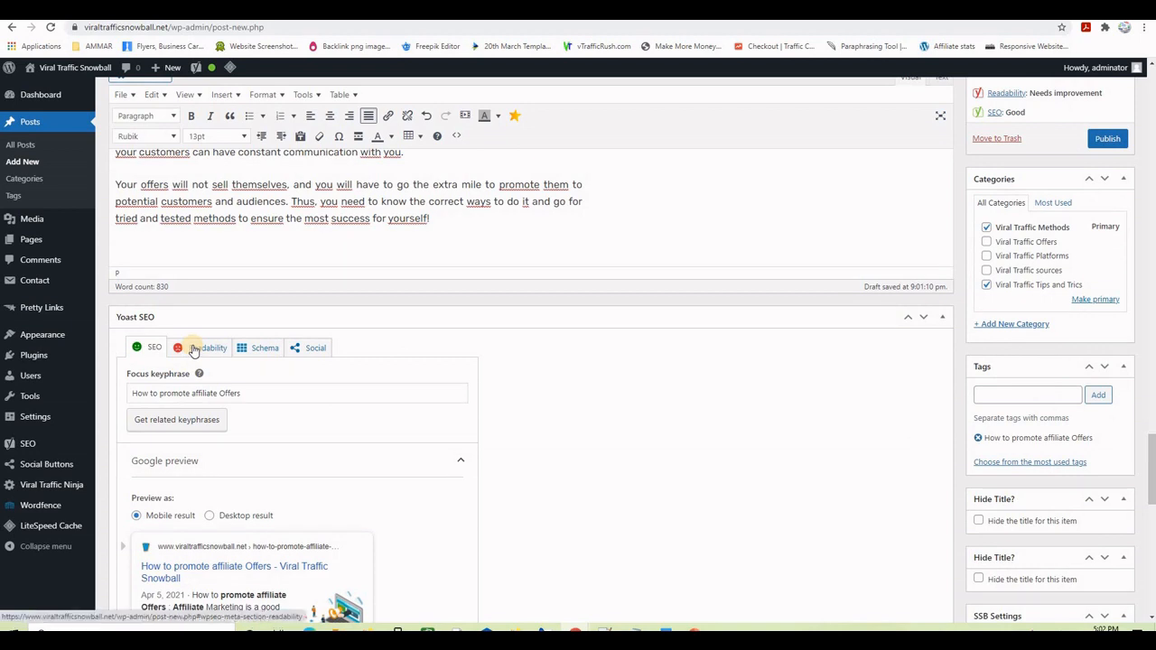
pyautogui.click(193, 351)
pyautogui.scroll(-1, 596, 479)
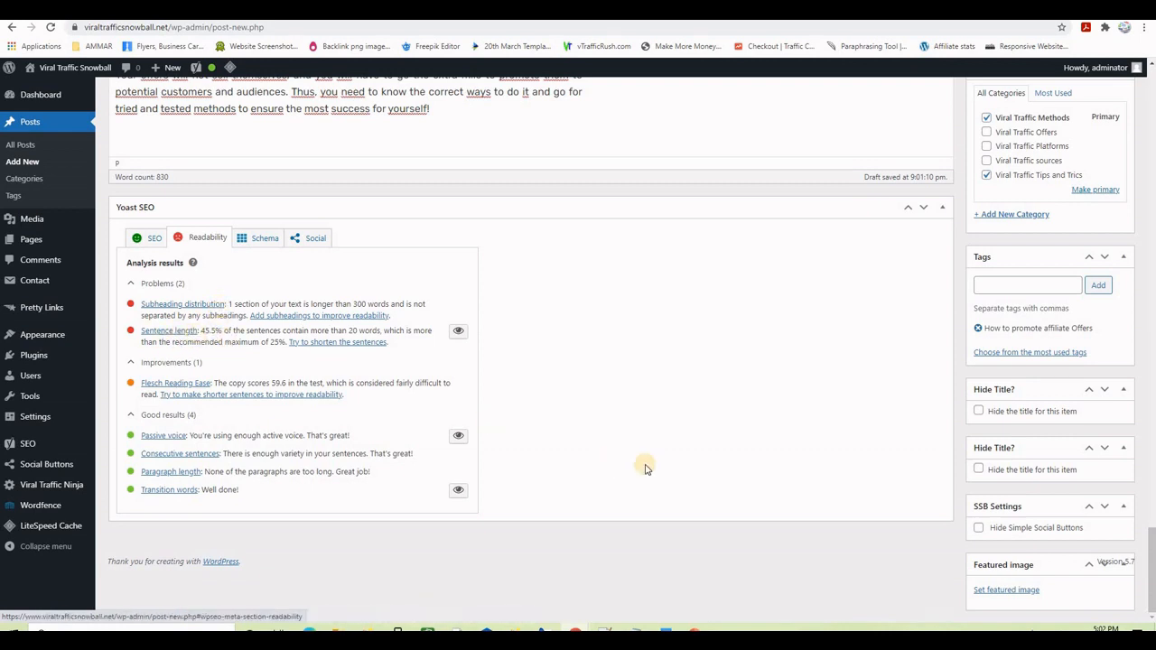
pyautogui.scroll(5, 646, 471)
pyautogui.scroll(-5, 650, 474)
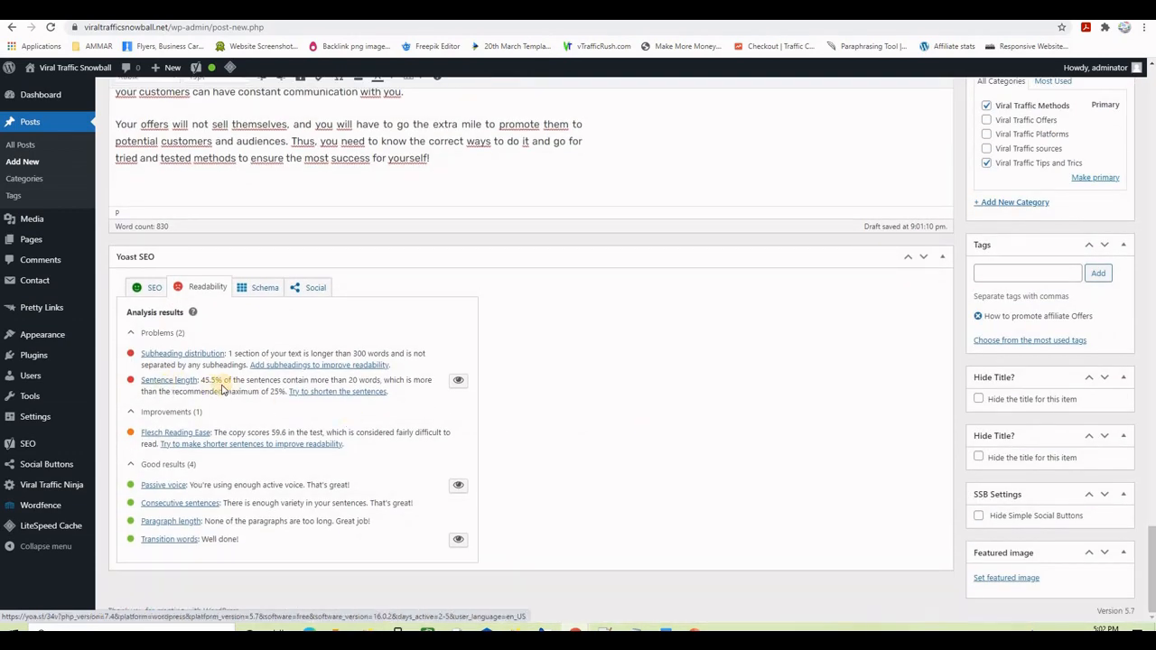
pyautogui.click(458, 380)
pyautogui.scroll(1, 636, 441)
pyautogui.scroll(3, 313, 377)
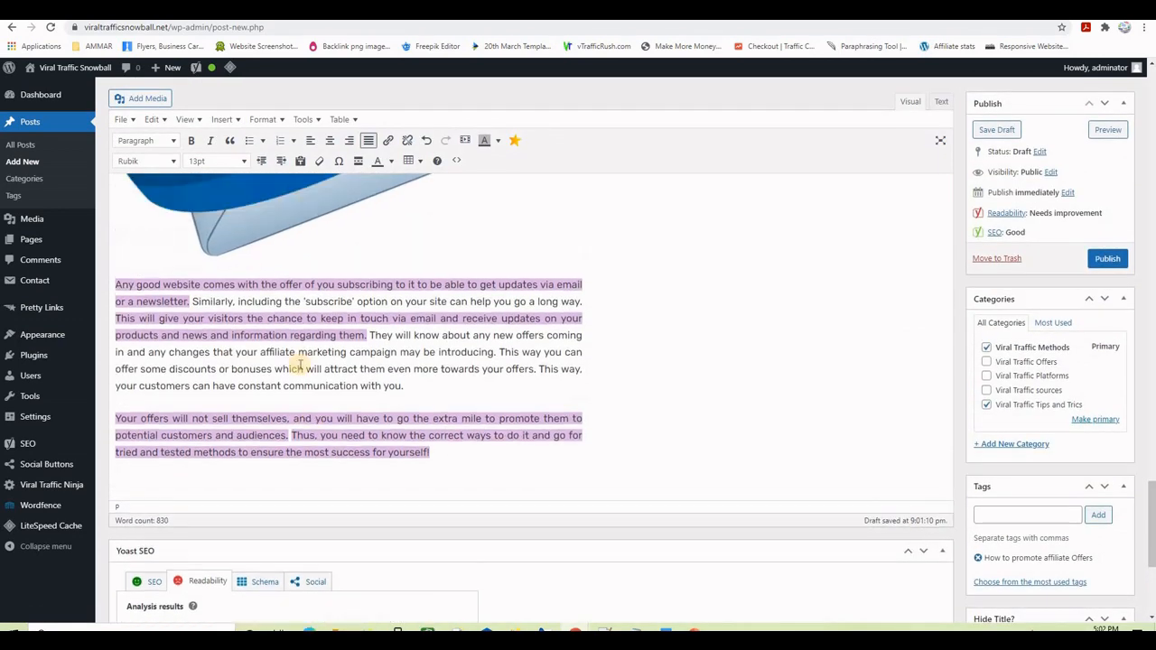
pyautogui.scroll(10, 617, 501)
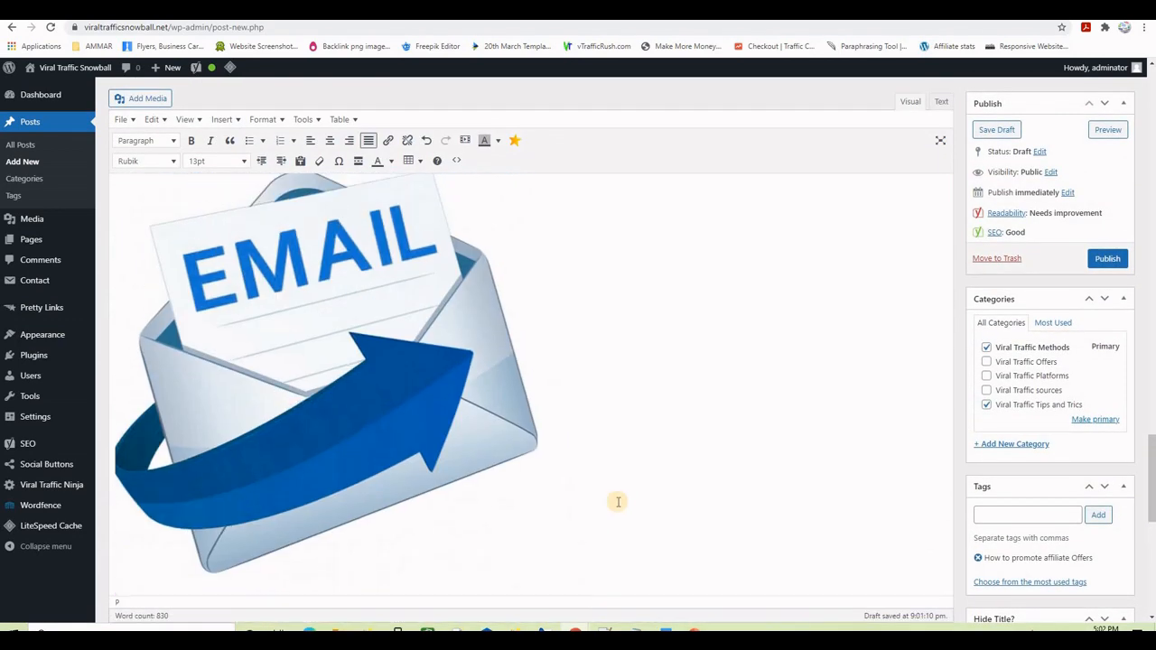
pyautogui.scroll(7, 618, 501)
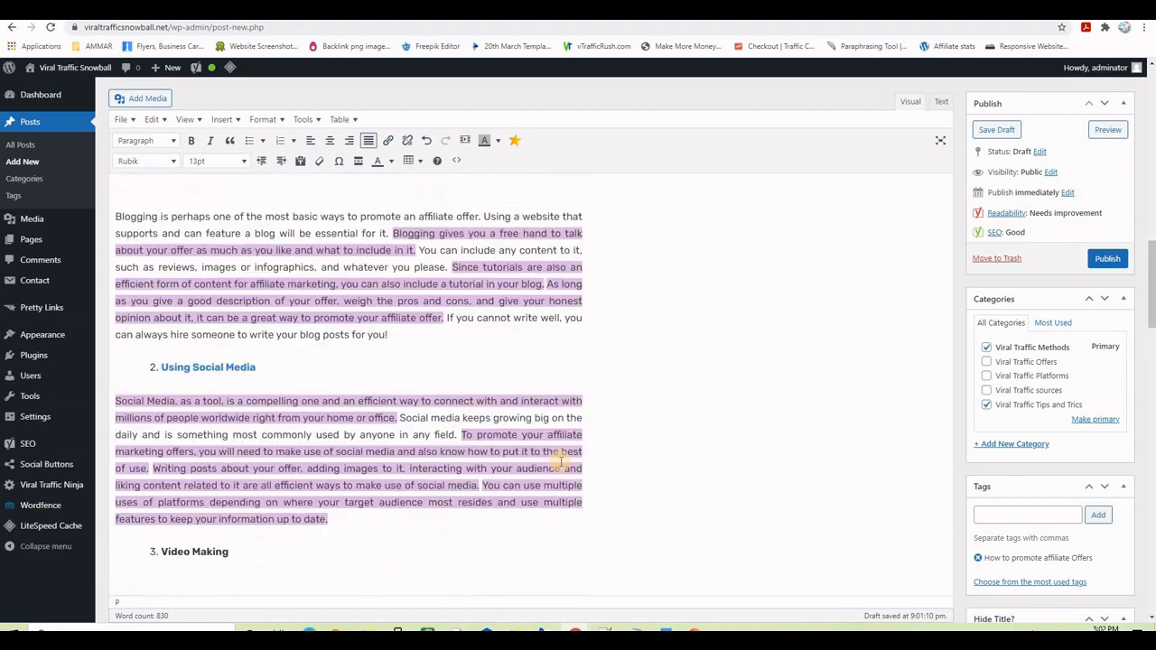
pyautogui.scroll(-15, 609, 464)
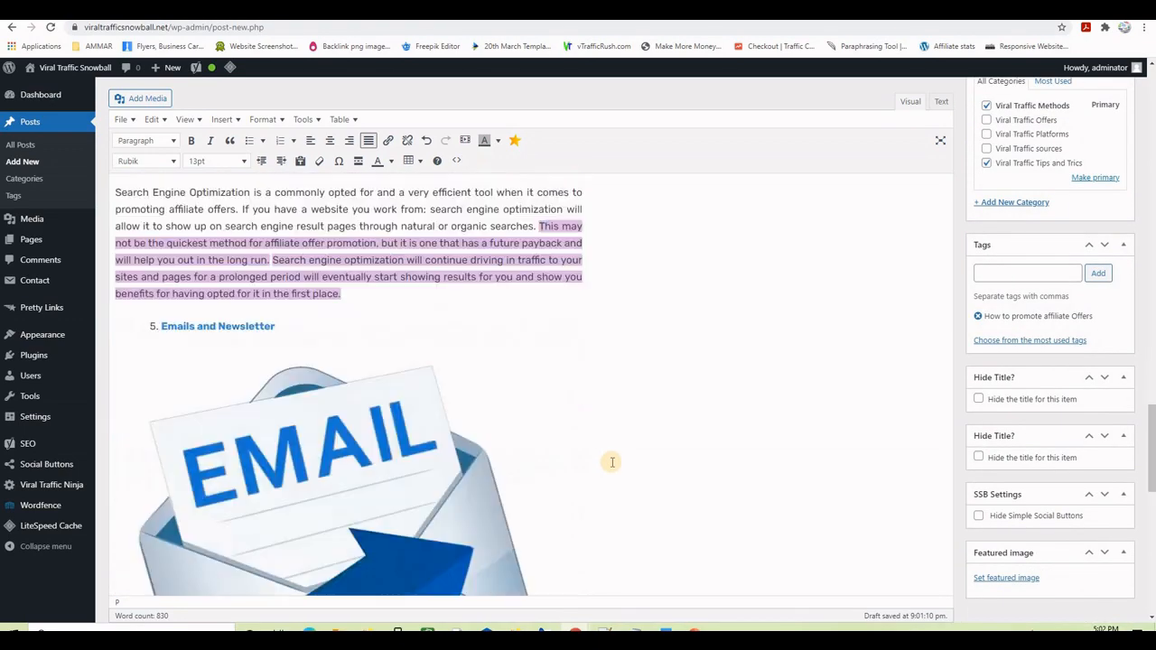
pyautogui.scroll(-5, 612, 461)
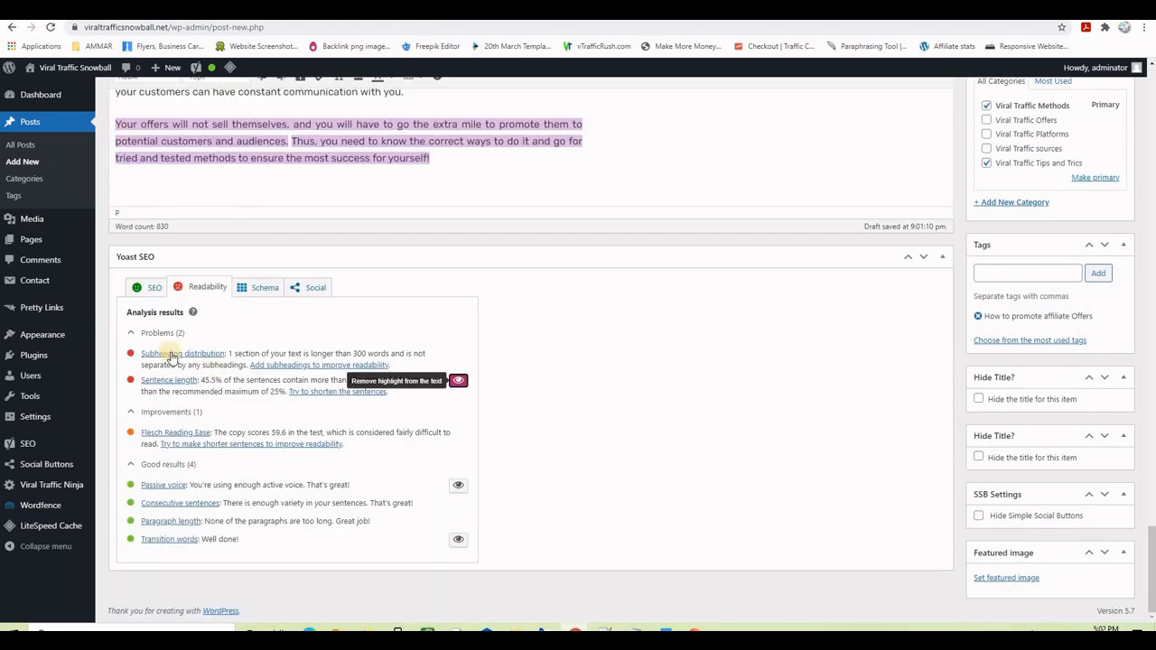
pyautogui.scroll(12, 620, 403)
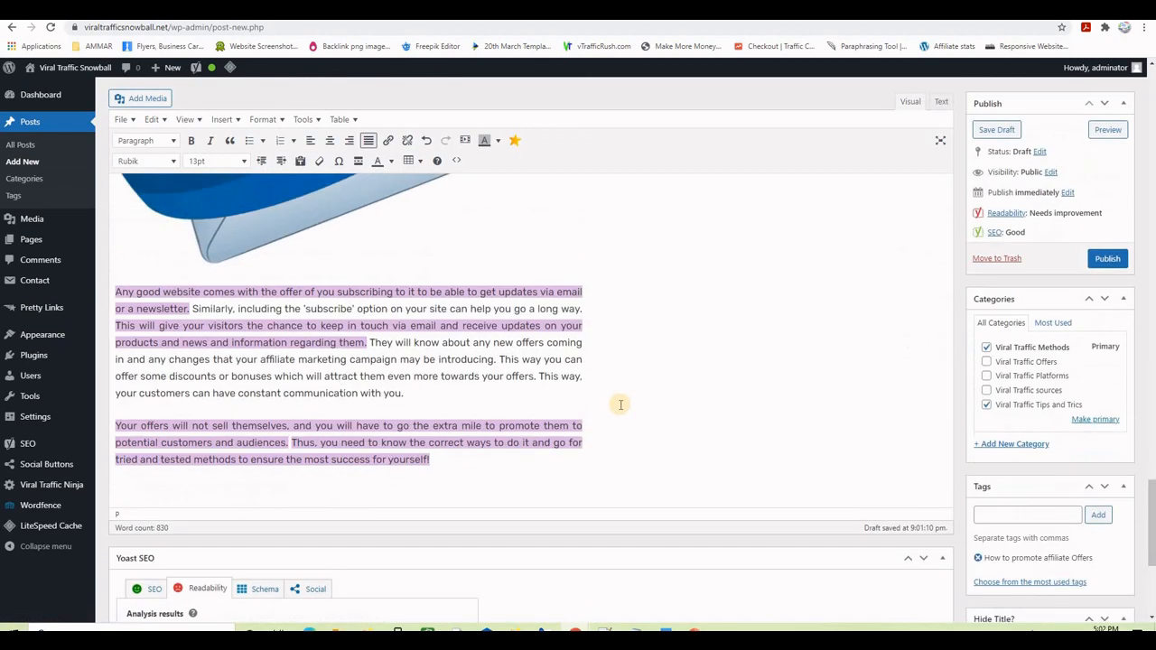
pyautogui.scroll(10, 620, 403)
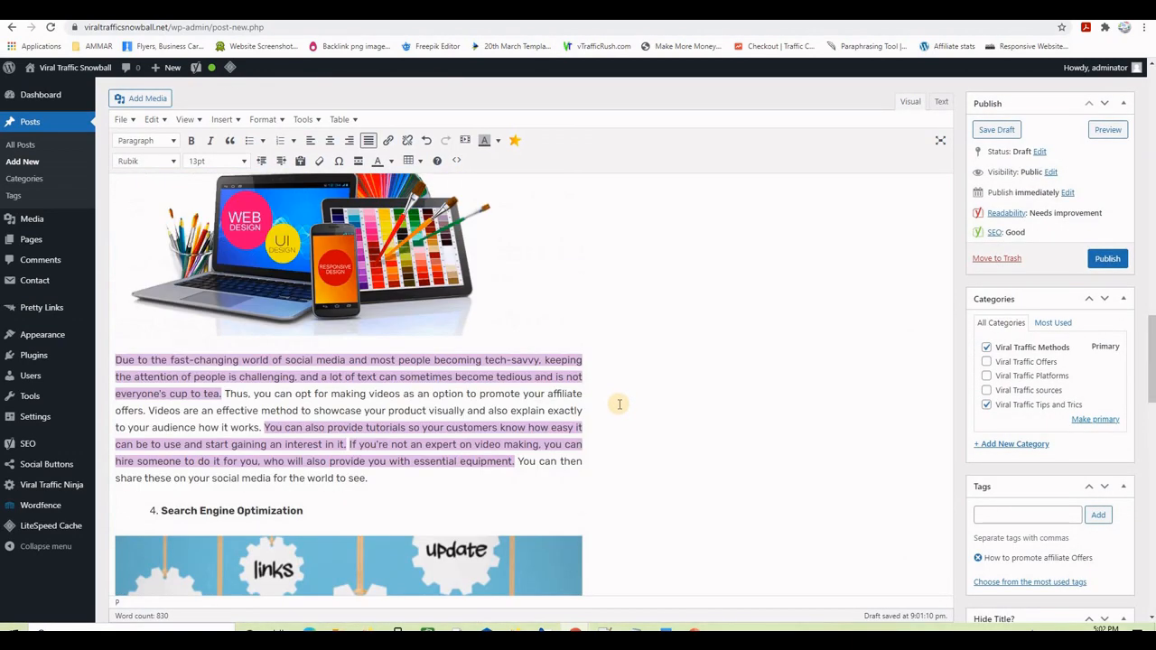
pyautogui.scroll(-3, 518, 394)
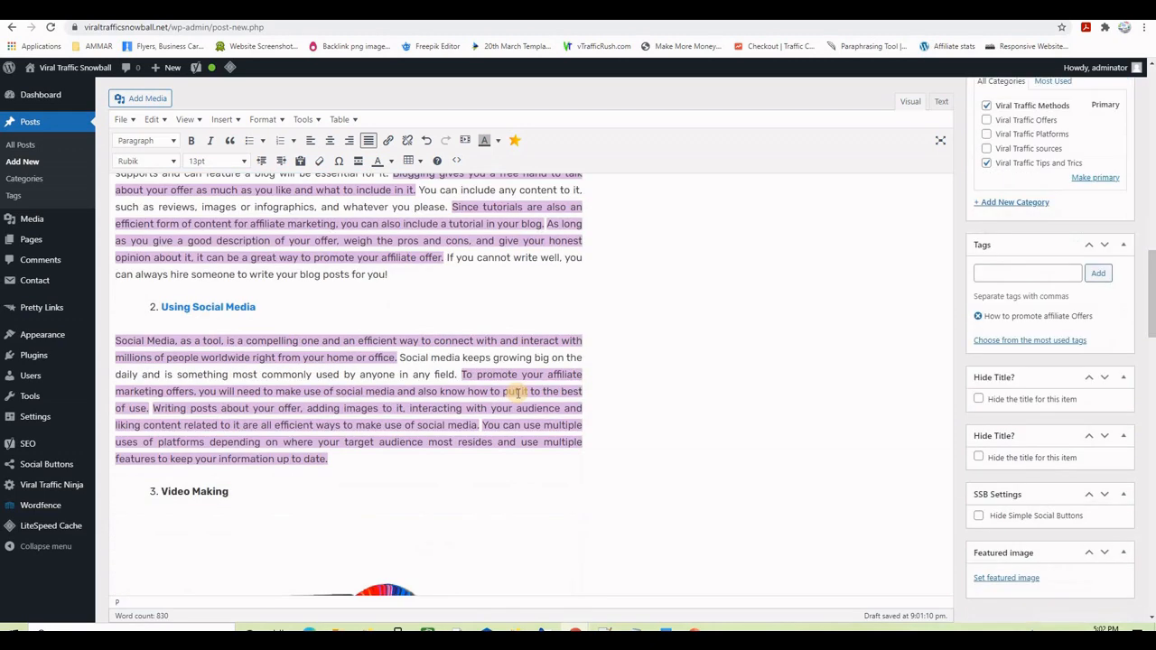
pyautogui.scroll(10, 478, 390)
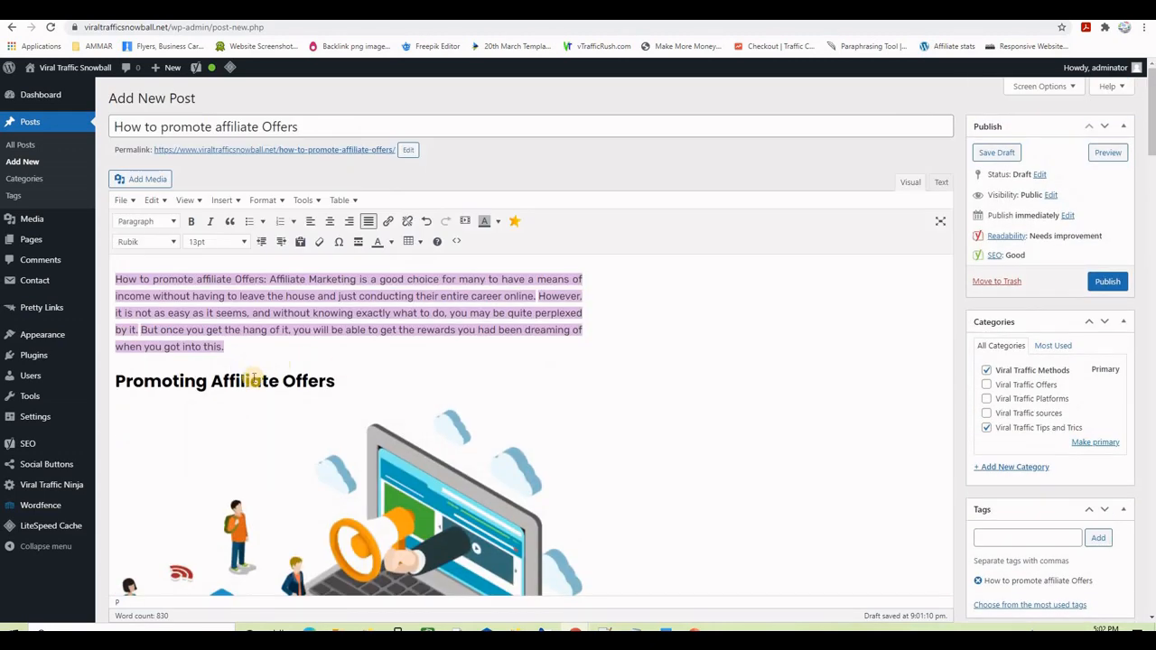
# - Make the Blogging and Using Social Media items Heading 3 subheadings
pyautogui.click(278, 381)
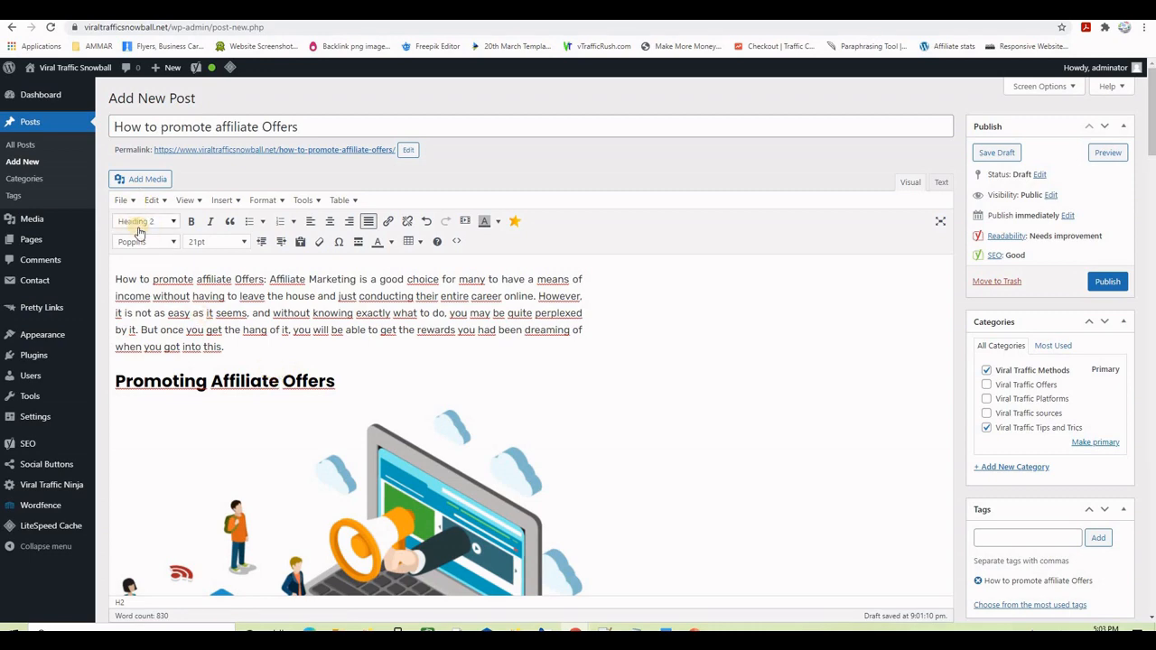
pyautogui.scroll(-5, 601, 403)
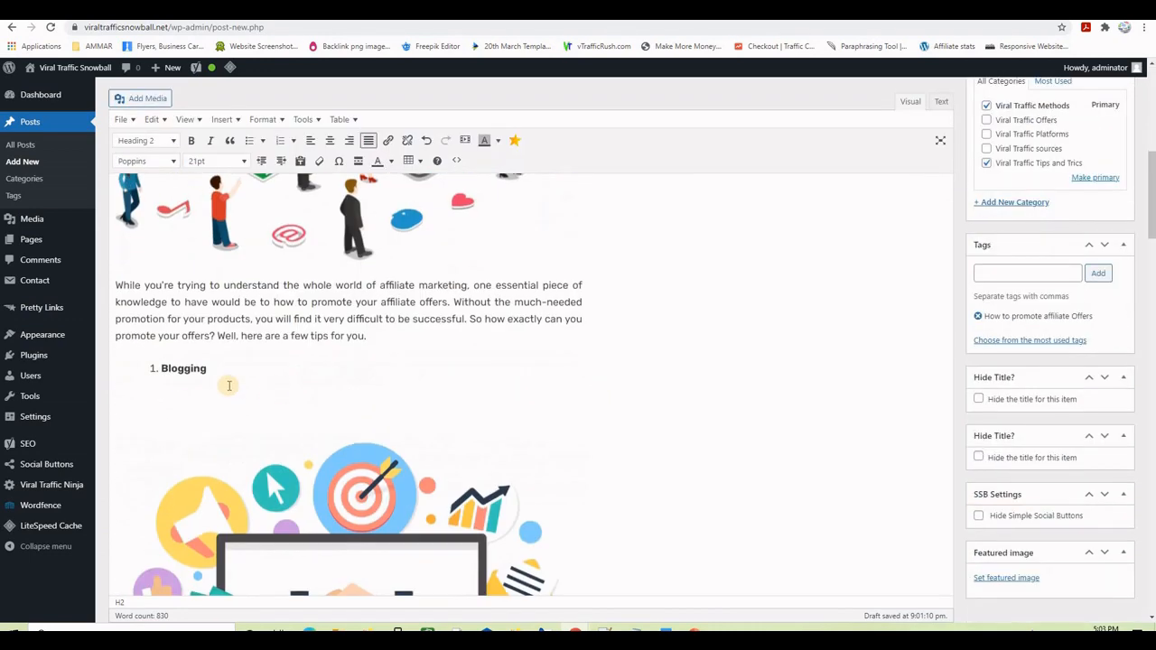
pyautogui.click(184, 368)
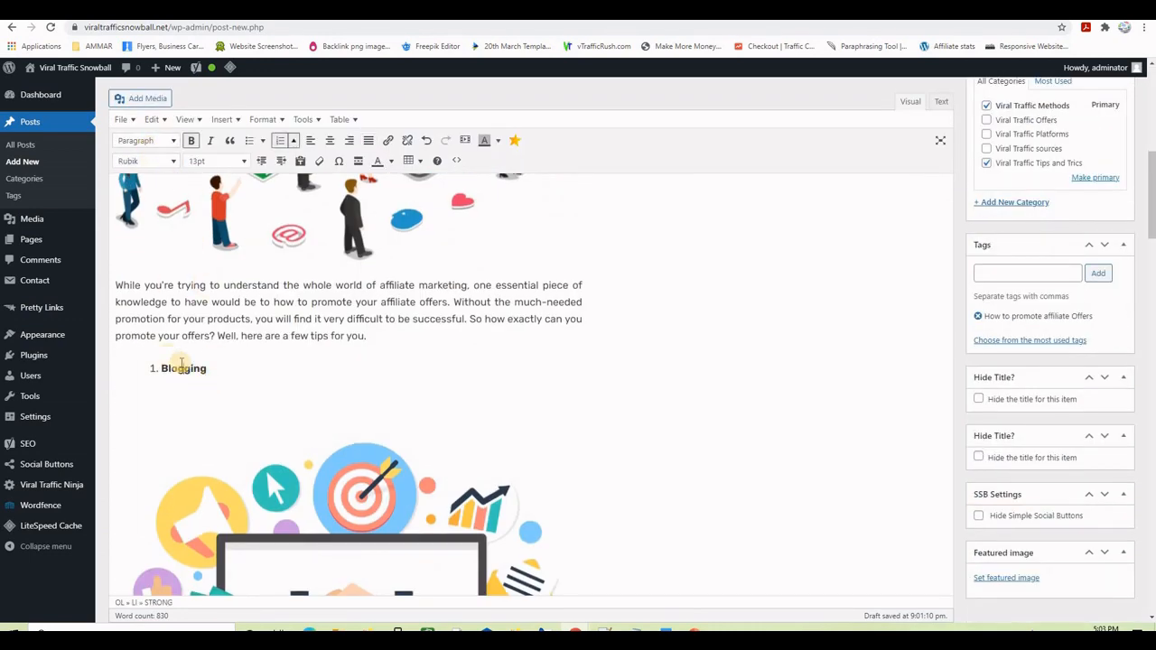
pyautogui.moveTo(208, 368); pyautogui.dragTo(165, 368)
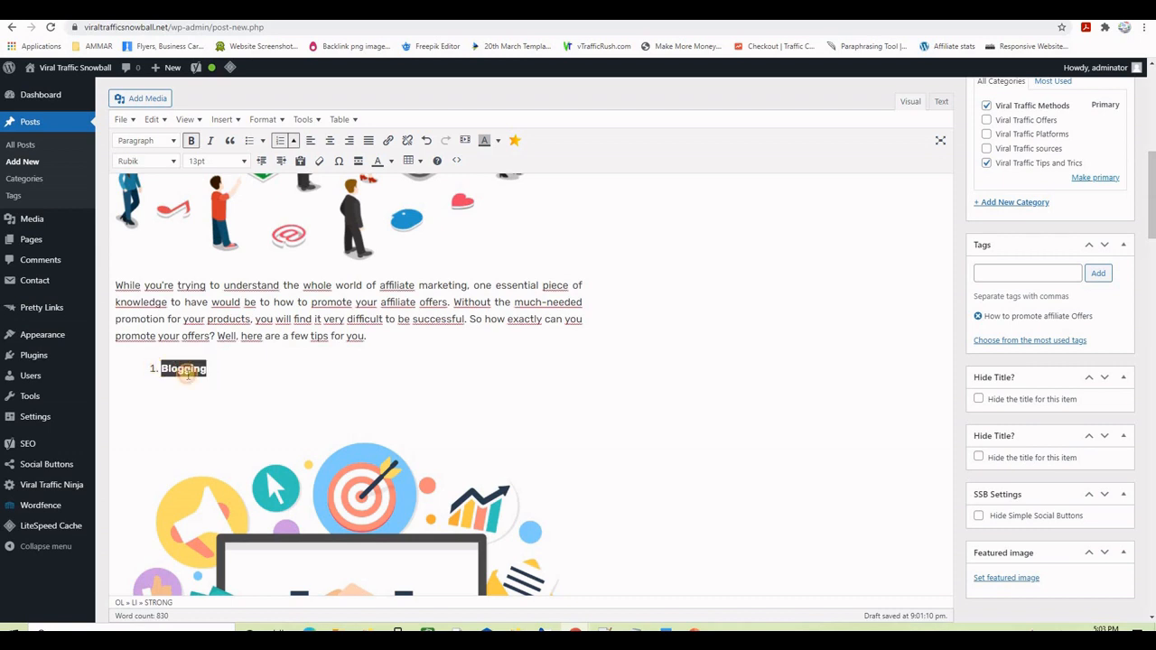
pyautogui.click(170, 142)
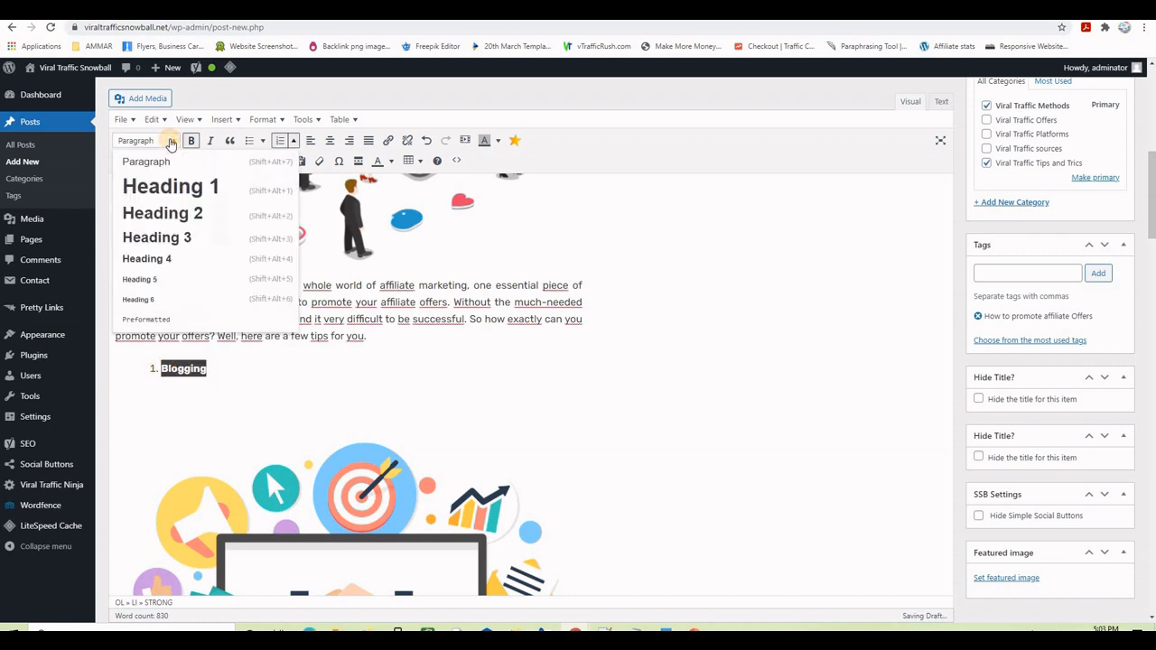
pyautogui.click(162, 237)
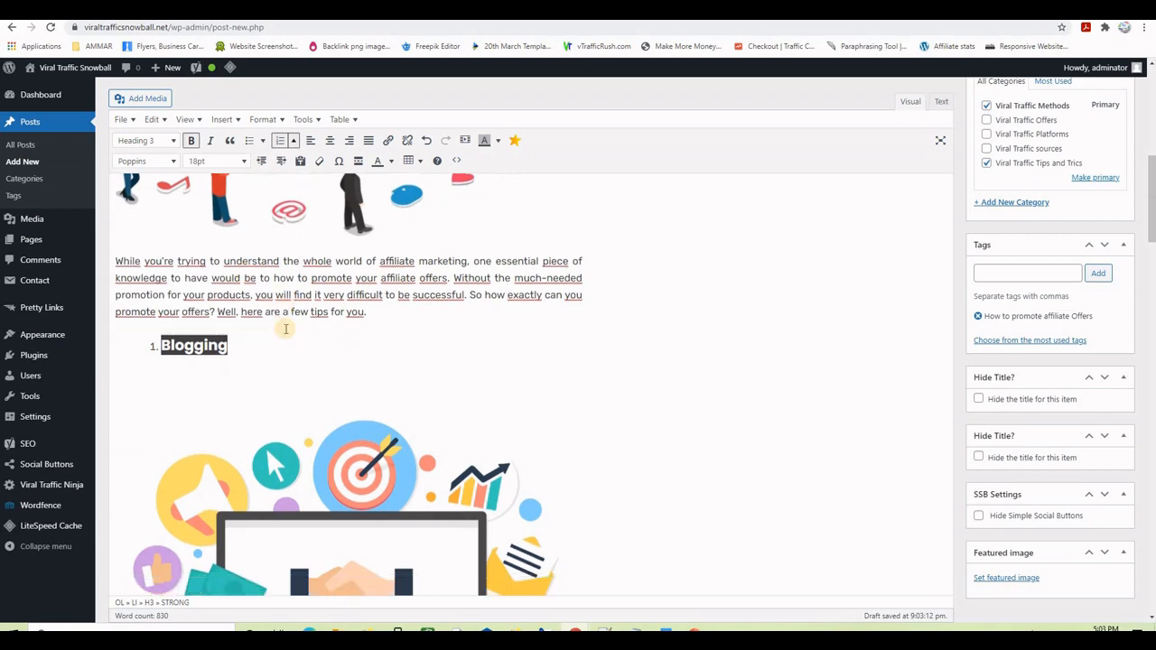
pyautogui.scroll(-5, 286, 328)
pyautogui.moveTo(255, 404); pyautogui.dragTo(166, 403)
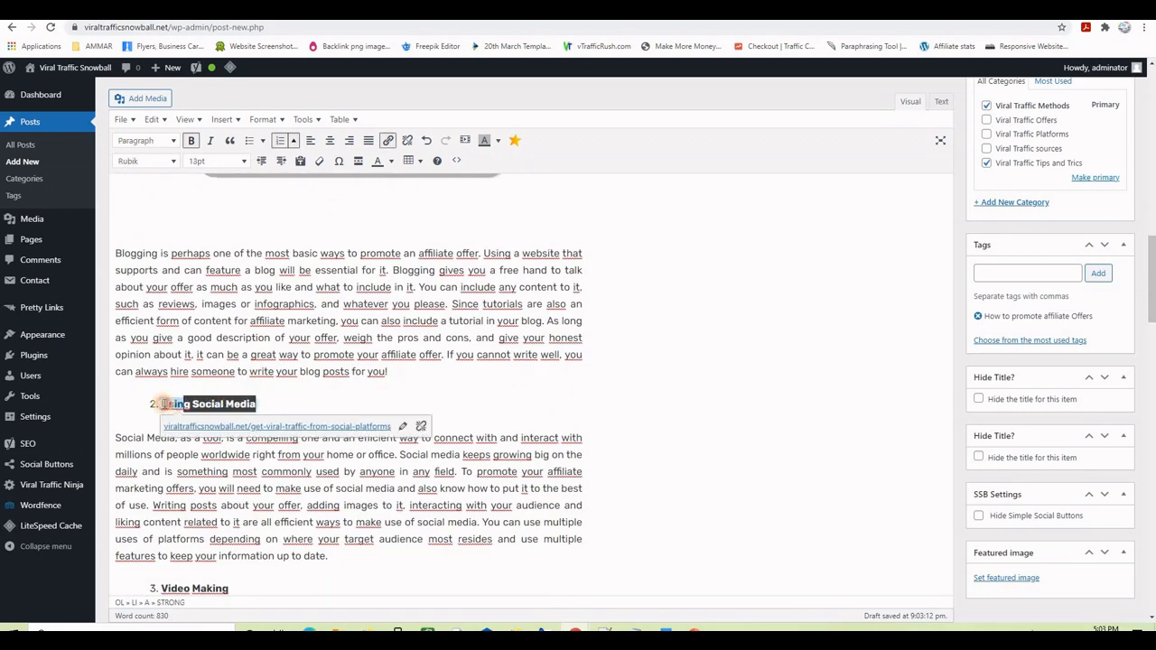
pyautogui.click(172, 140)
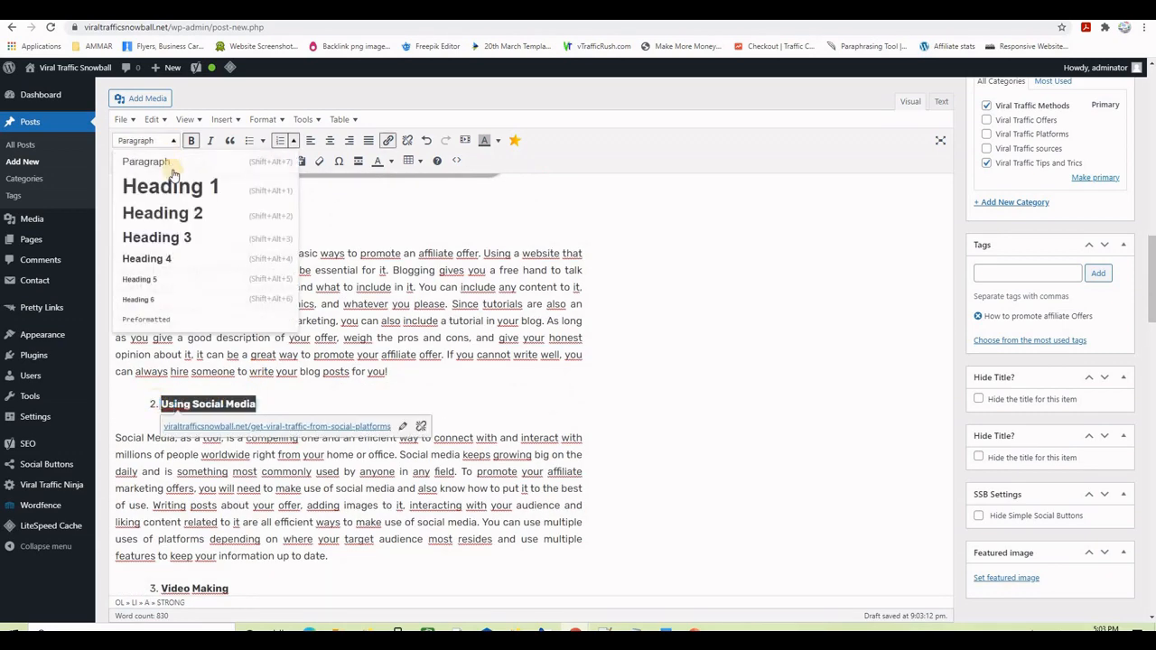
pyautogui.click(175, 236)
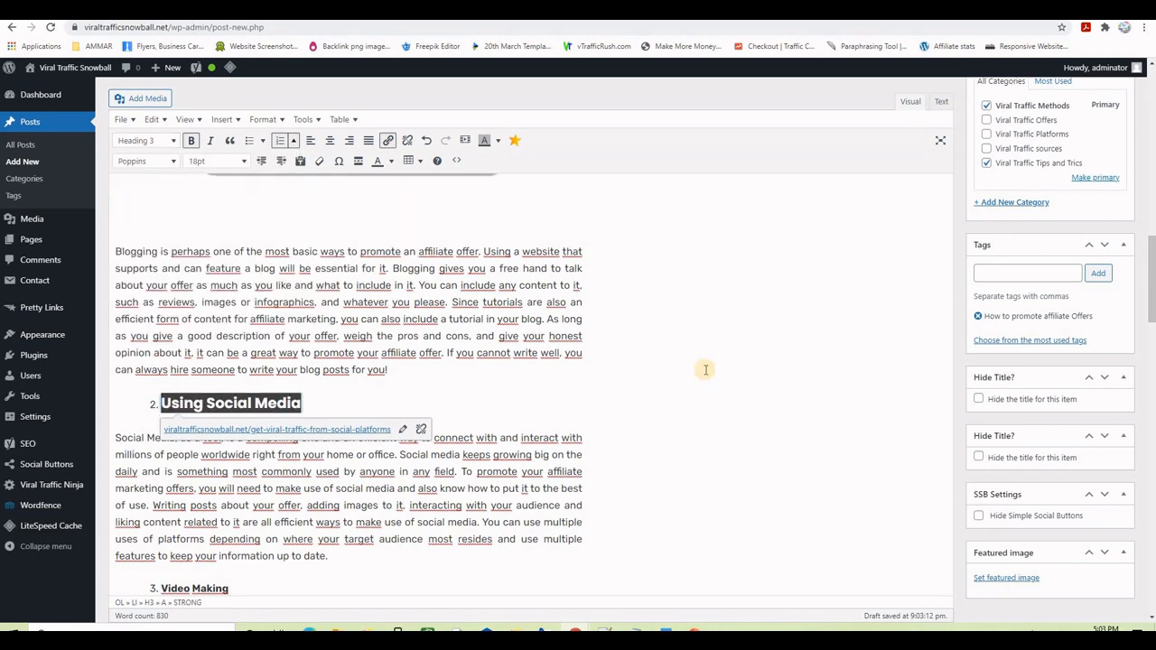
# - Check the Yoast readability results and highlight the post's overly long sentences
pyautogui.scroll(-5, 702, 369)
pyautogui.scroll(-8, 655, 310)
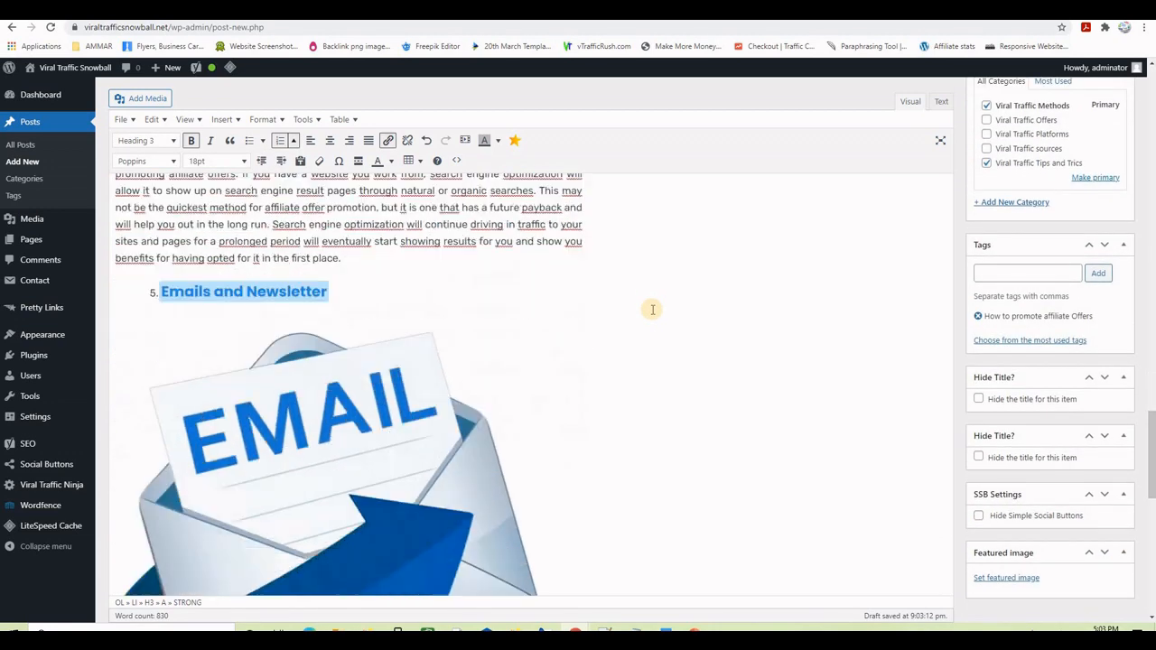
pyautogui.scroll(-10, 651, 310)
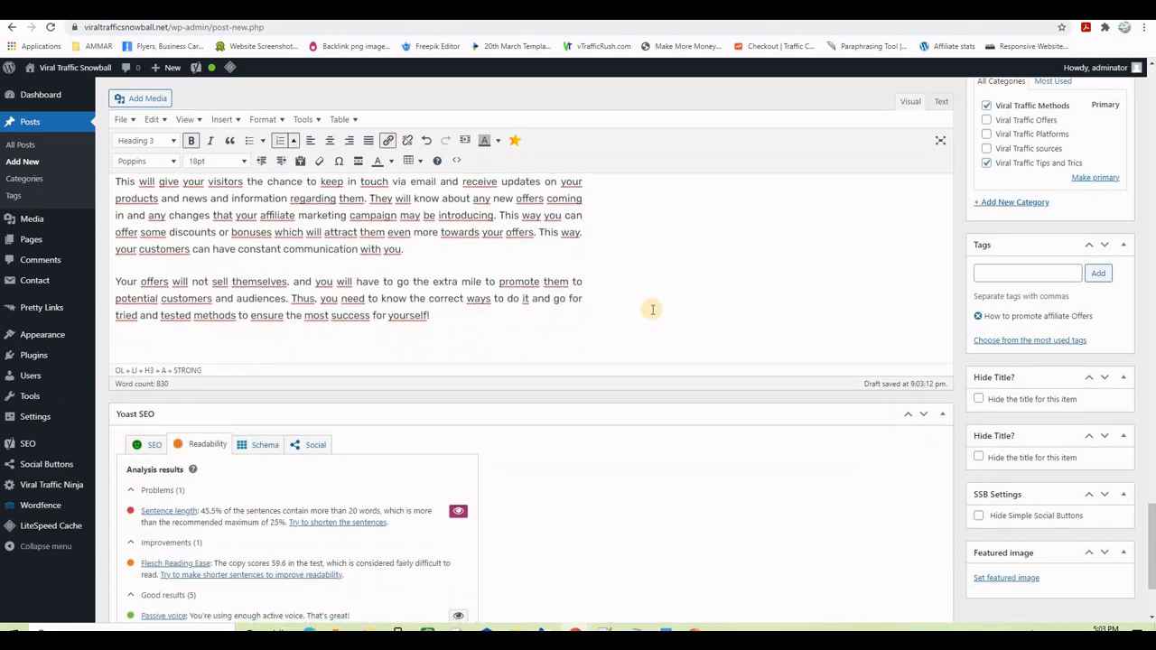
pyautogui.scroll(-1, 652, 314)
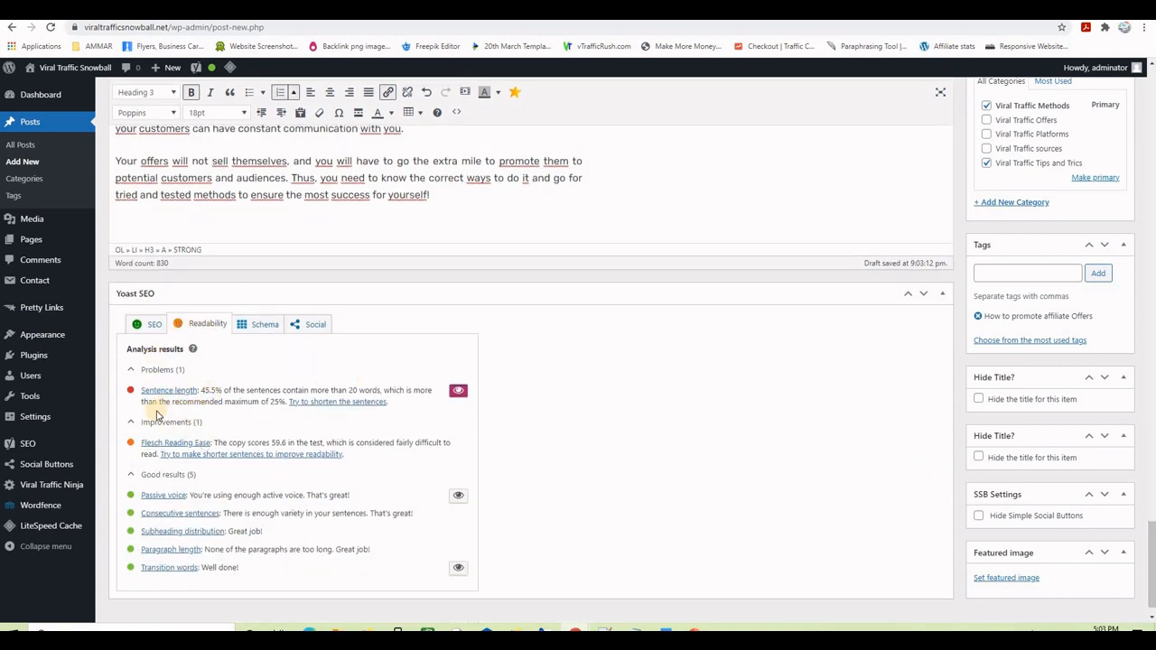
pyautogui.scroll(3, 312, 397)
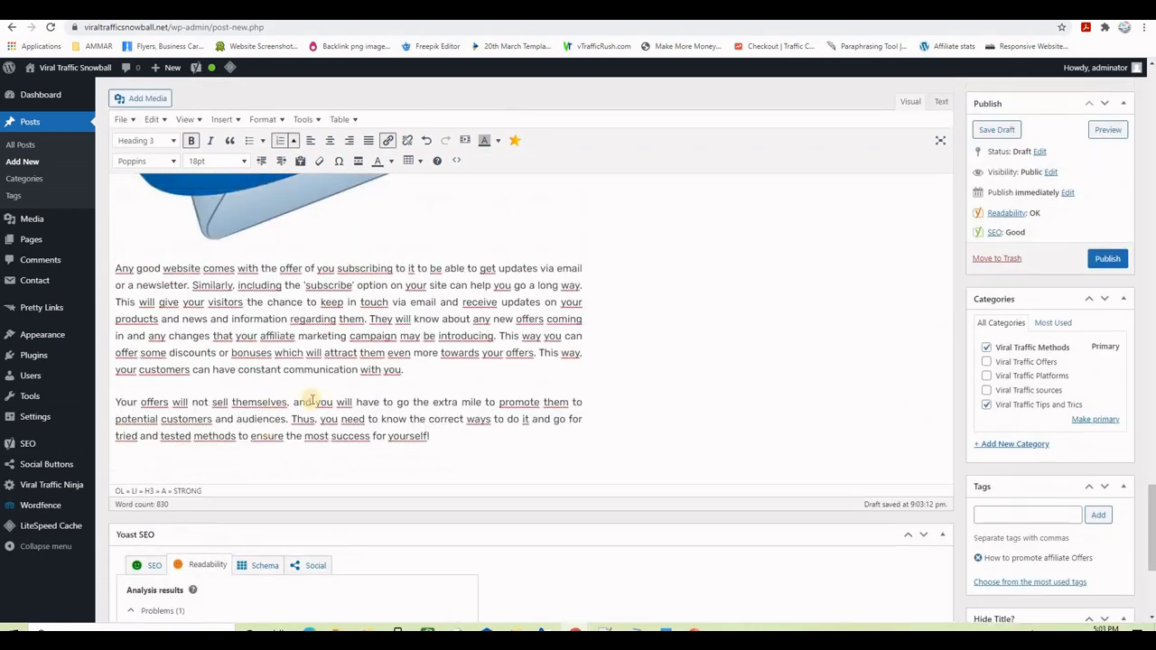
pyautogui.scroll(-3, 329, 469)
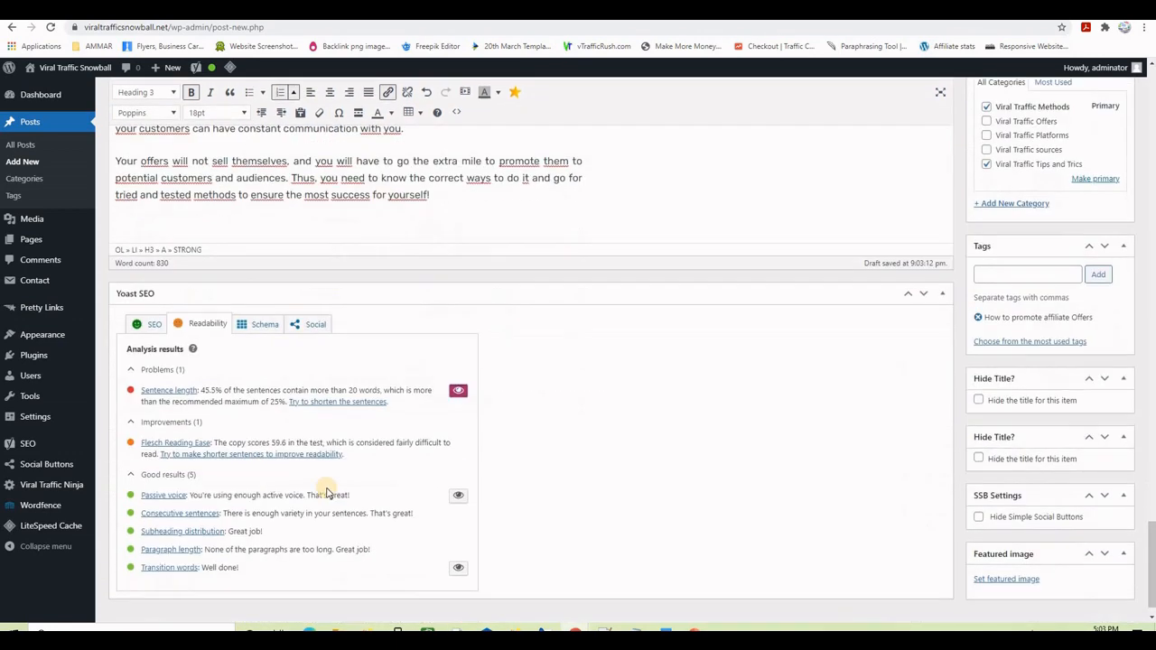
pyautogui.click(458, 393)
pyautogui.scroll(6, 578, 361)
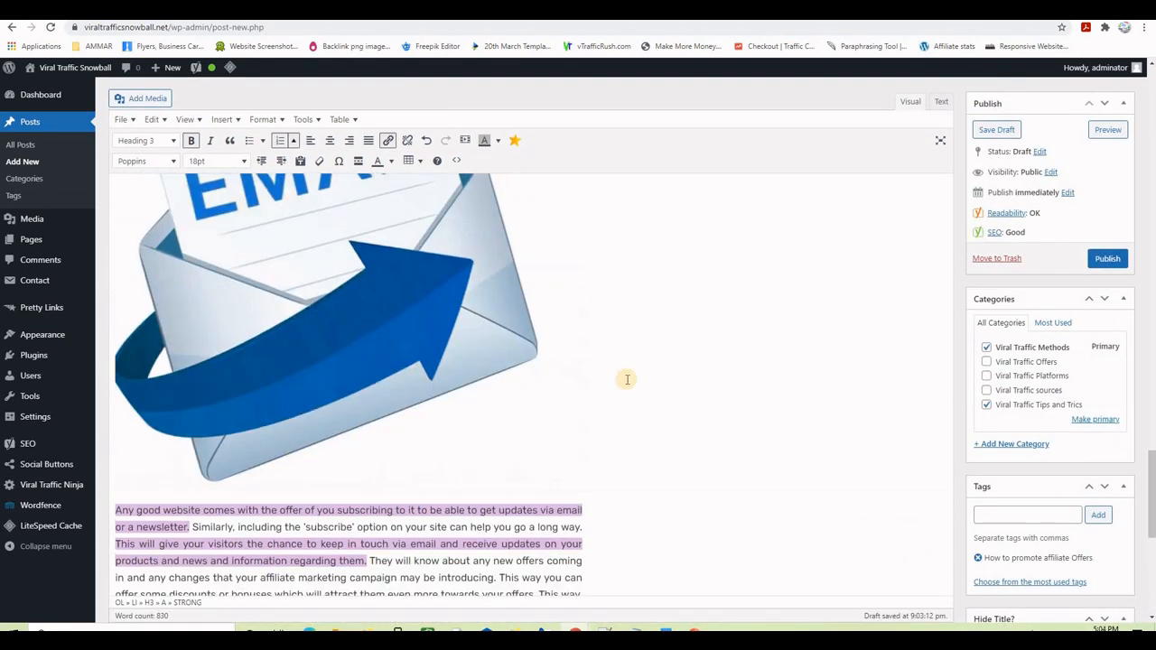
pyautogui.scroll(4, 627, 379)
# - Publish the post and open its live permalink in a new tab
pyautogui.click(1104, 259)
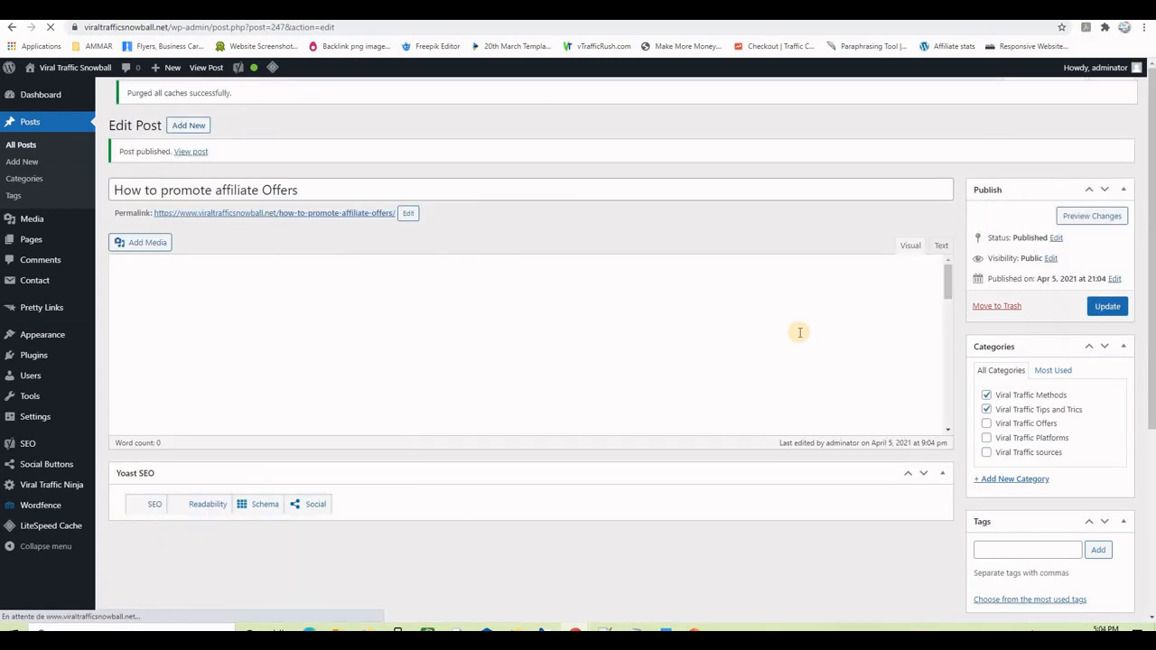
pyautogui.rightClick(301, 223)
pyautogui.click(361, 233)
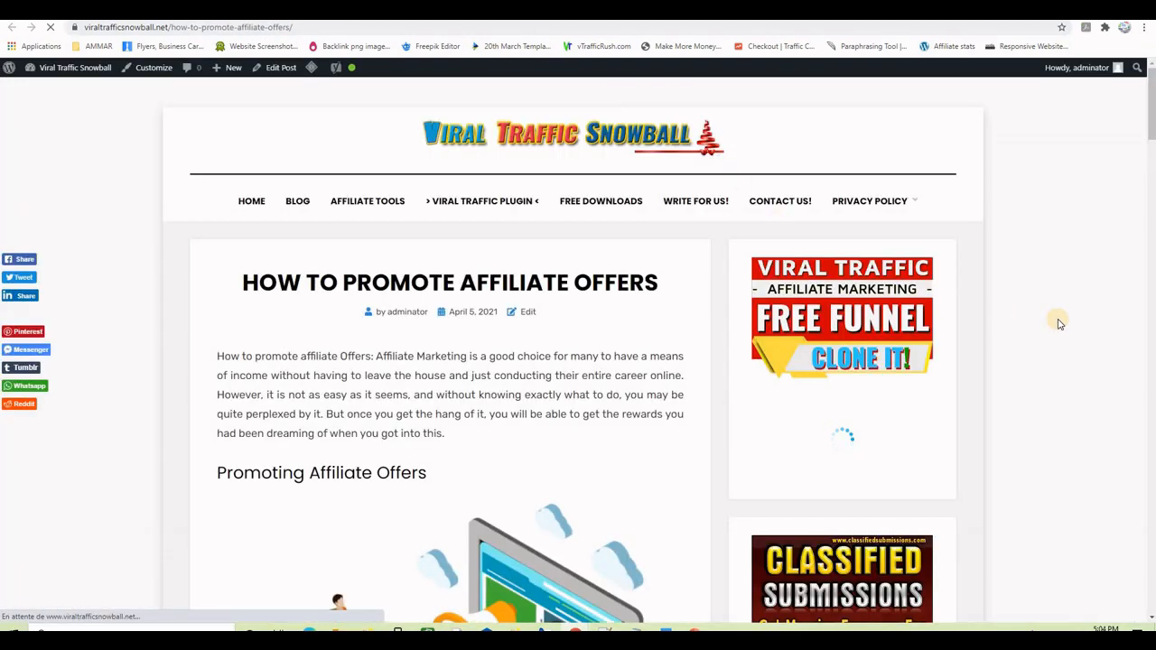
# - Scroll down the live post to its Viral Traffic categories and title tag, then scroll back up
pyautogui.scroll(-3, 587, 352)
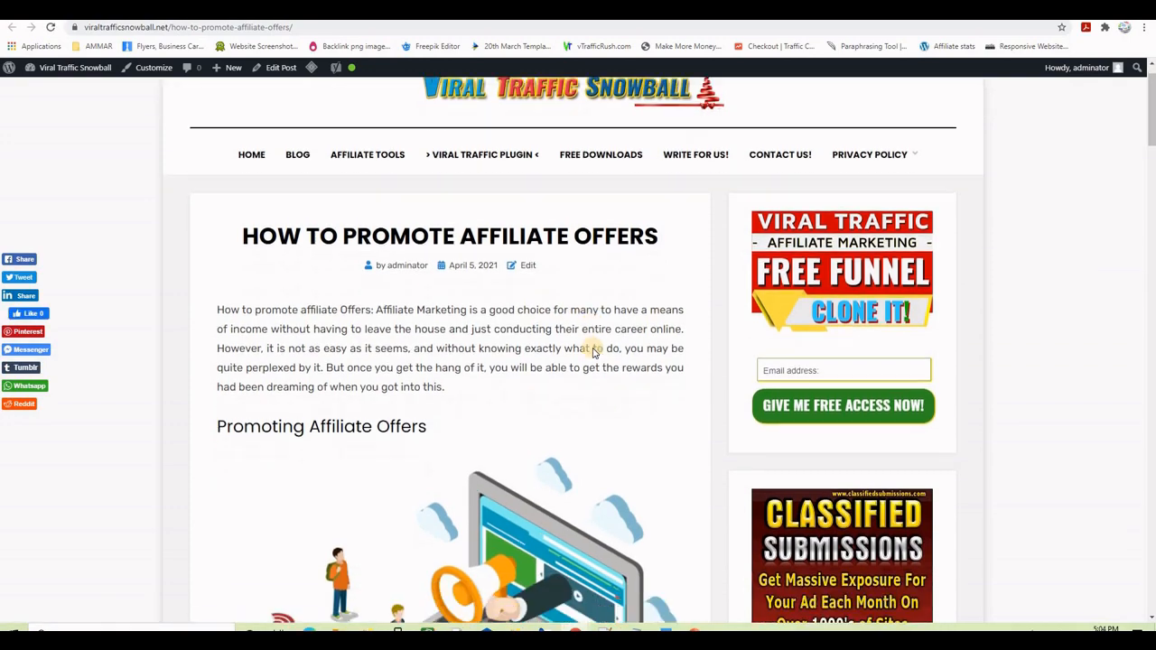
pyautogui.scroll(-9, 593, 352)
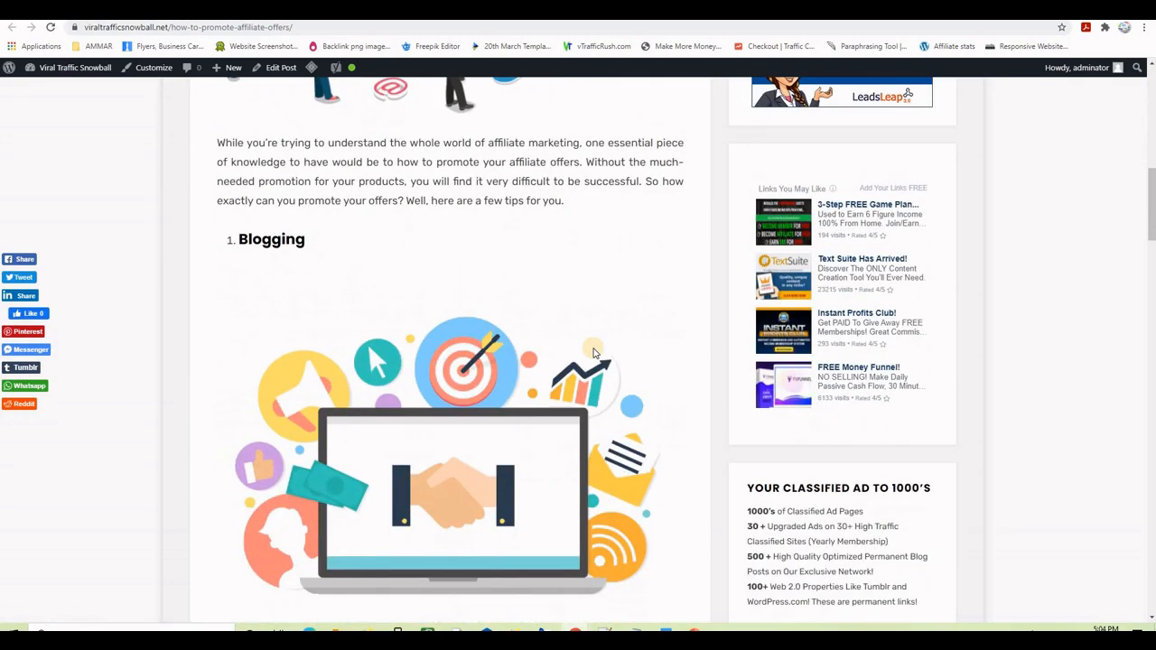
pyautogui.scroll(-9, 593, 352)
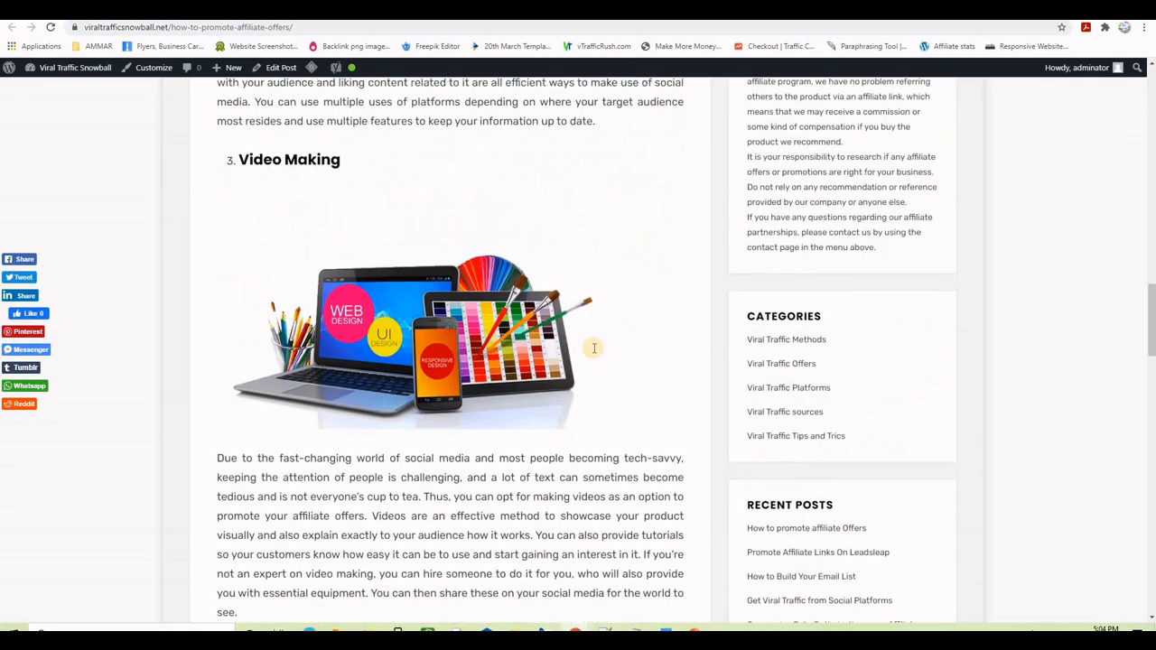
pyautogui.scroll(-4, 593, 349)
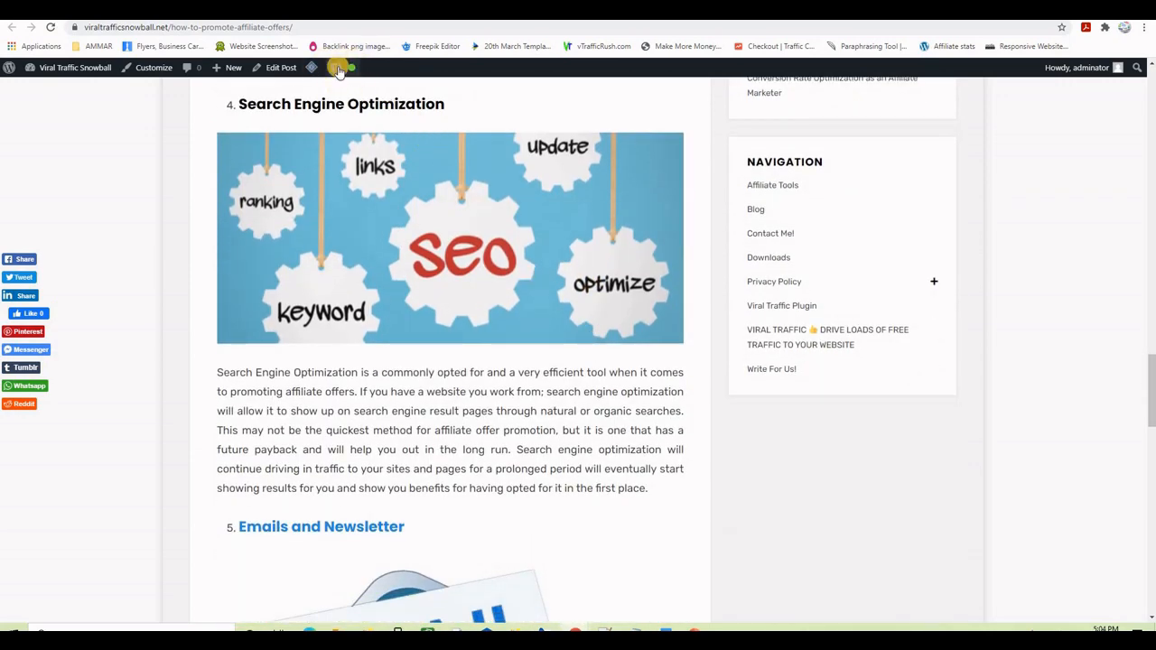
pyautogui.scroll(-6, 569, 339)
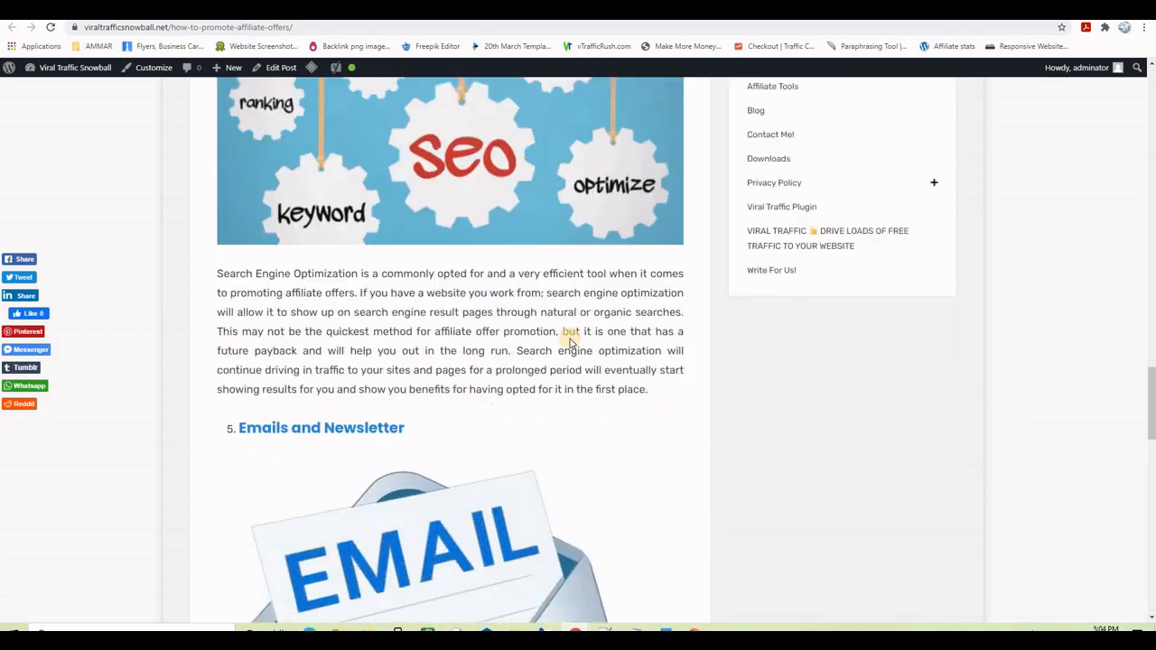
pyautogui.scroll(-6, 569, 340)
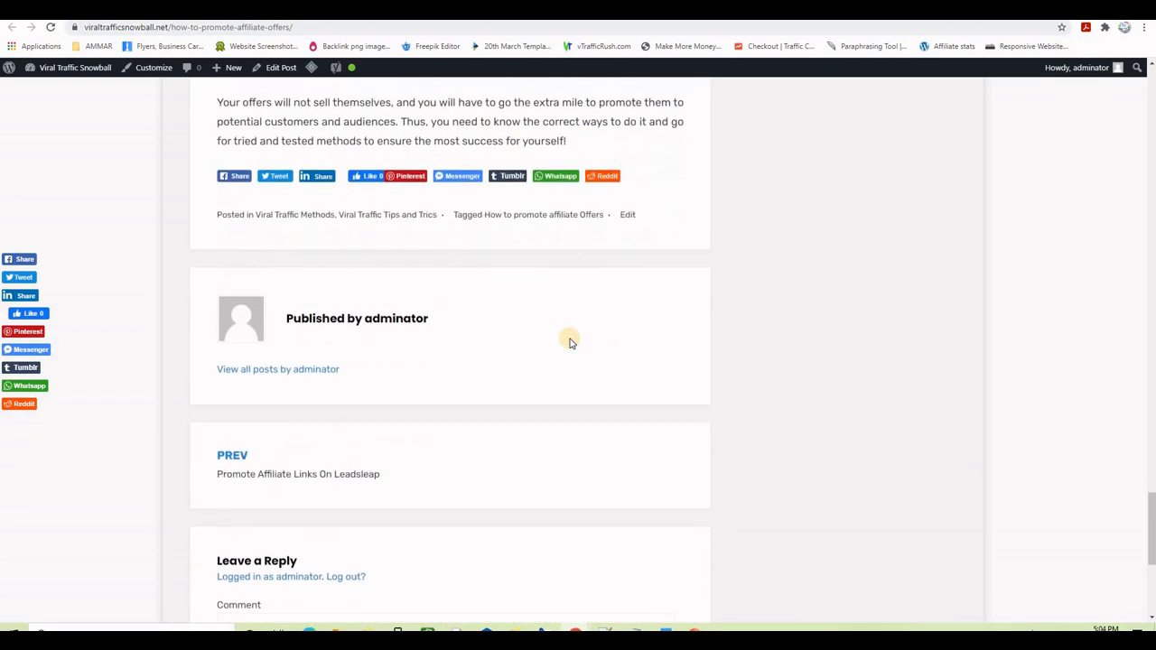
pyautogui.scroll(15, 569, 340)
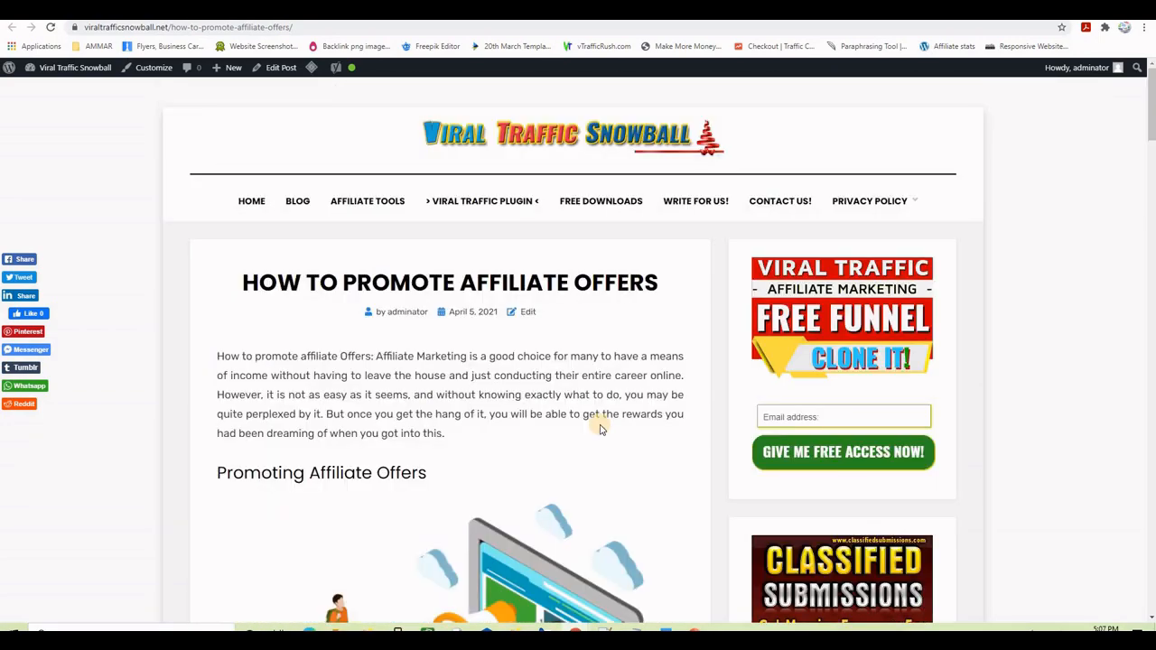